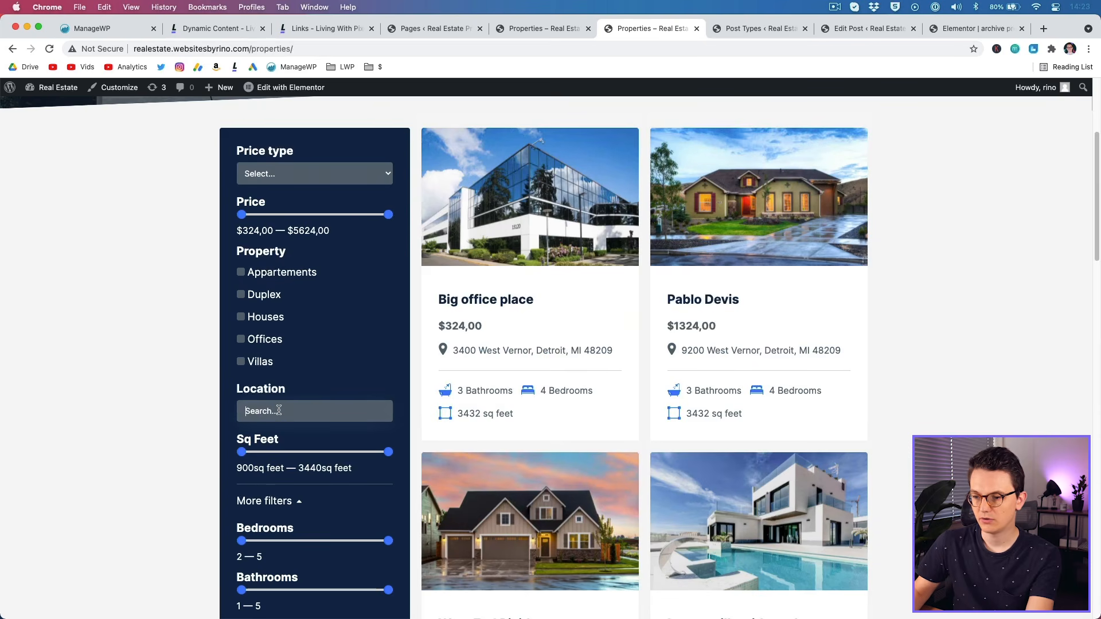
Try the property listing's filters by searching the location for "boston" and toggling the additional filters section.
left_click(279, 411)
type("boston")
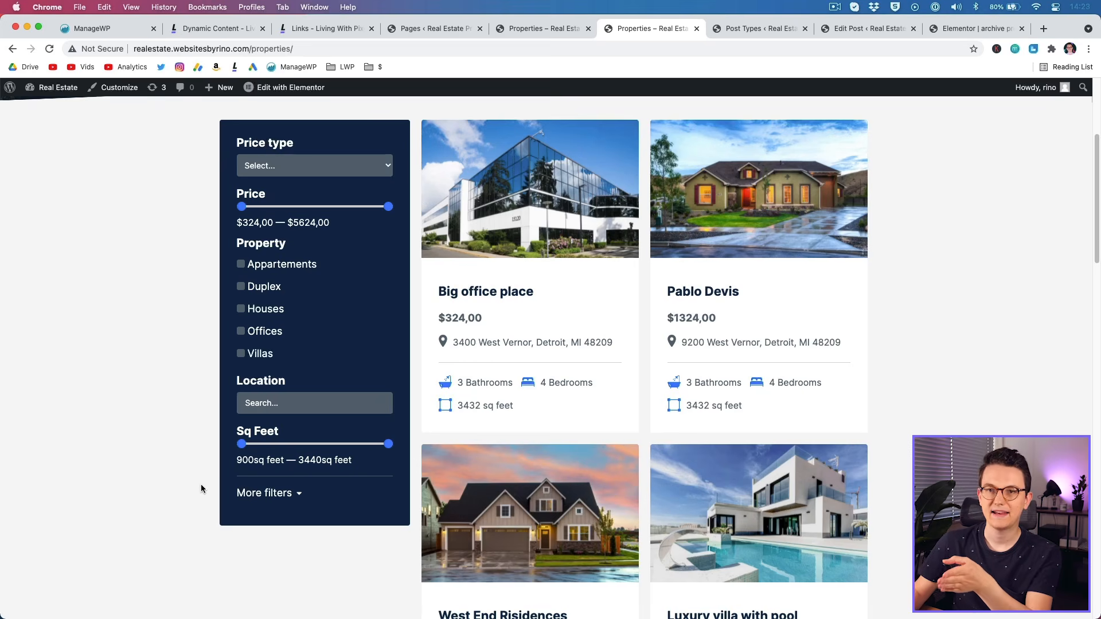
scroll(207, 492, "down", 1)
left_click(293, 482)
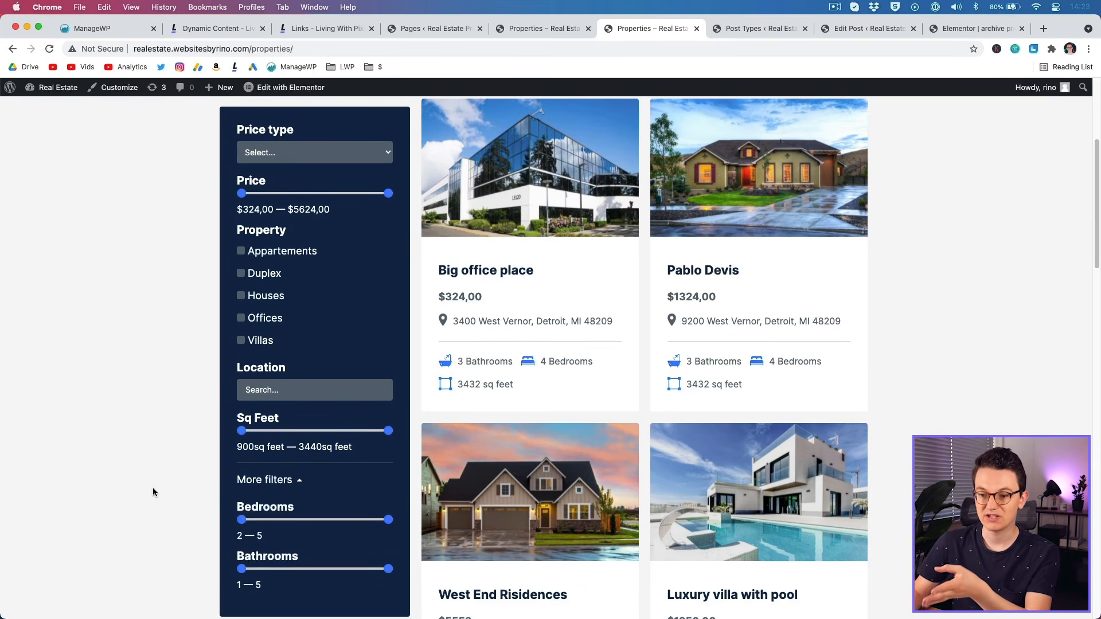
scroll(235, 492, "down", 1)
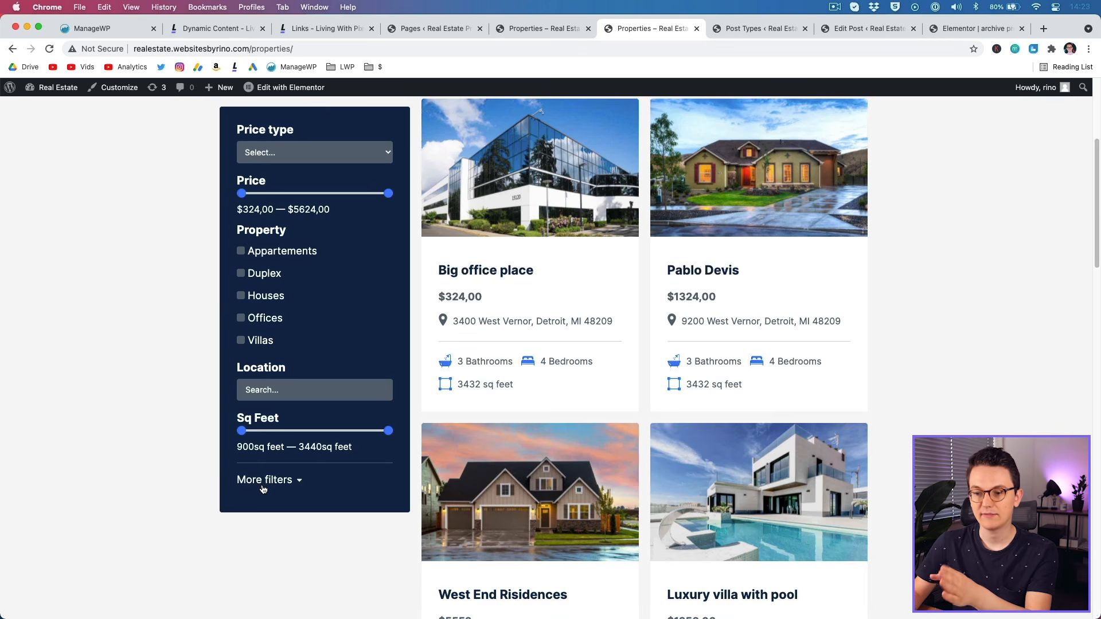
left_click(264, 483)
left_click(264, 483)
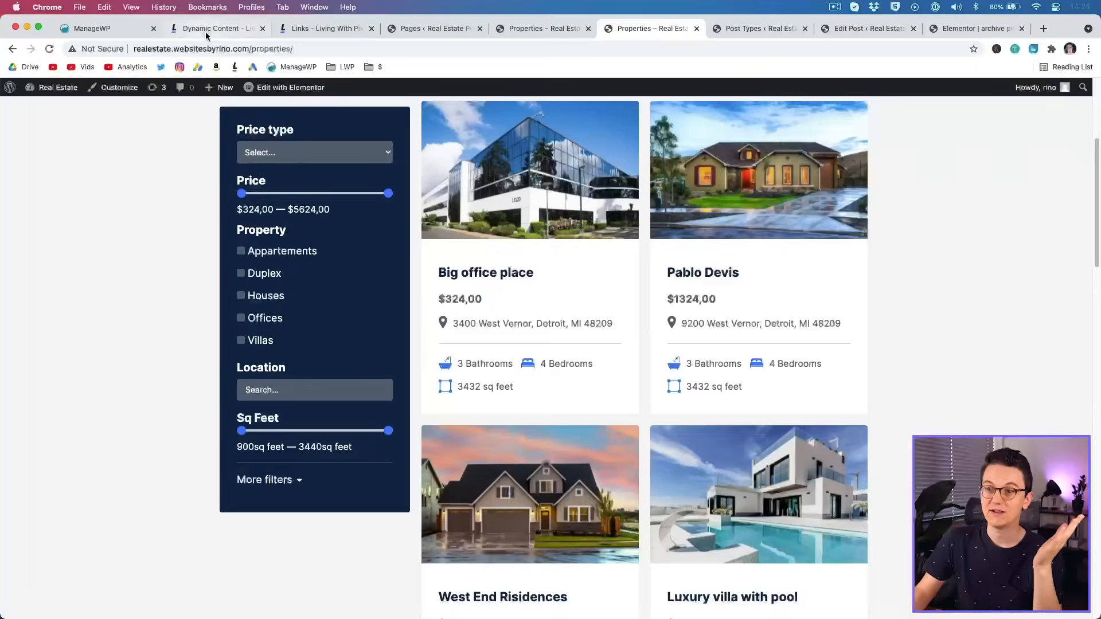
Look through the Dynamic Content playlist on the Living with Pixels site, down to the Real Estate listing video.
left_click(208, 32)
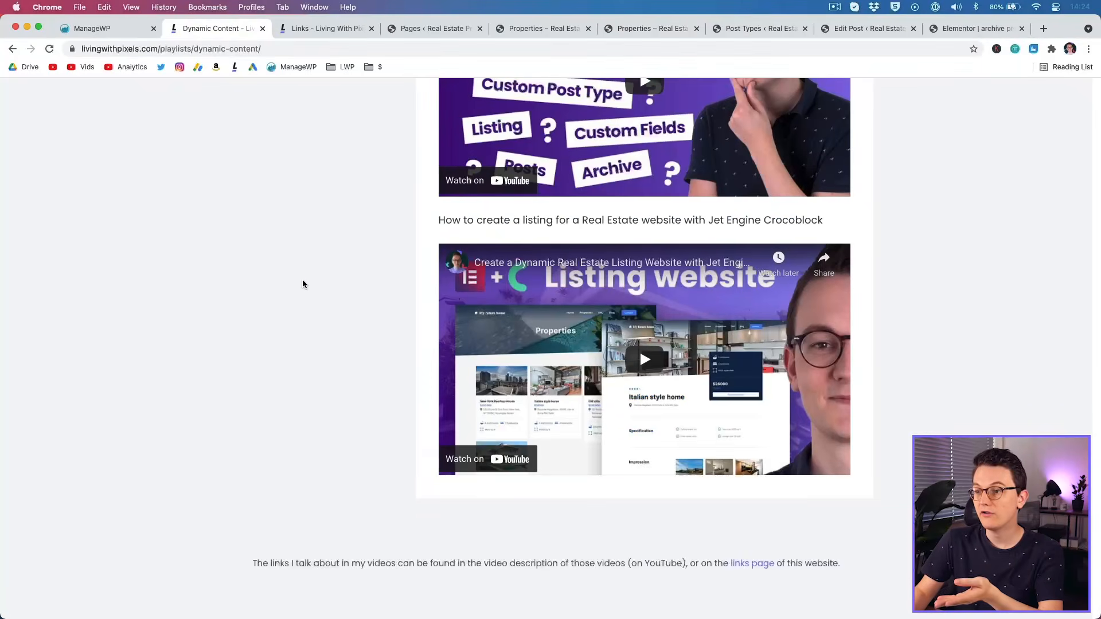
scroll(371, 304, "up", 15)
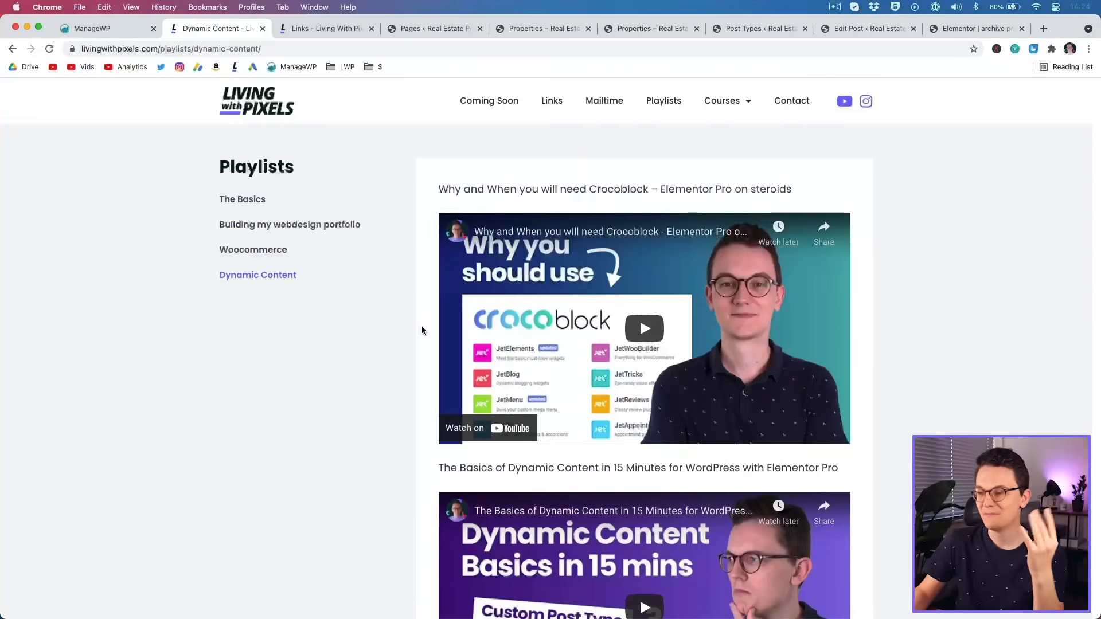
scroll(421, 325, "down", 3)
scroll(421, 326, "up", 2)
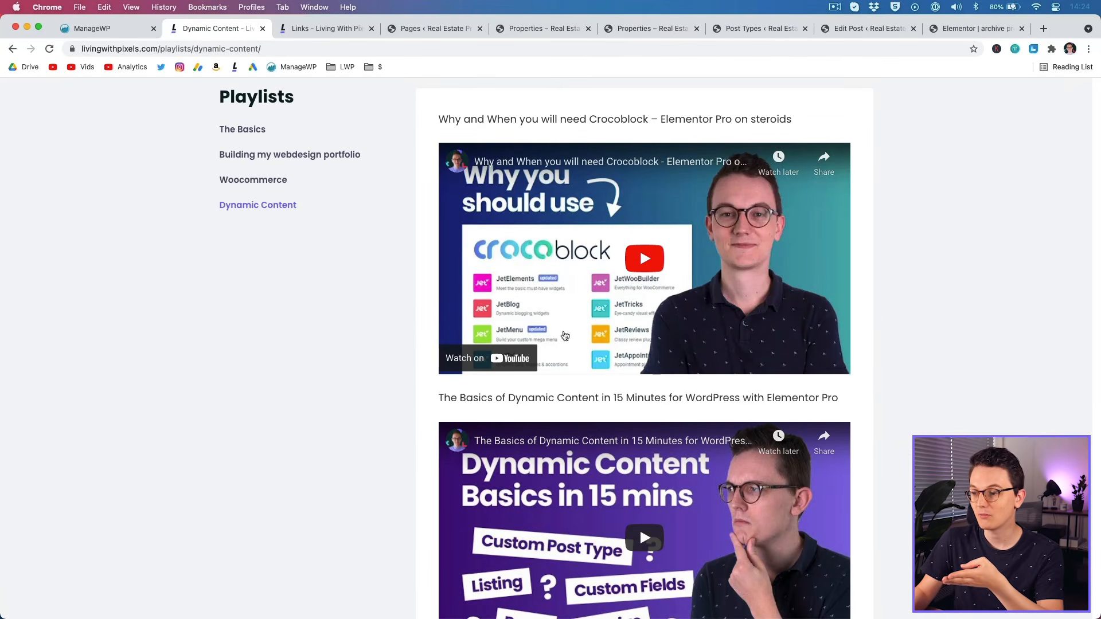
scroll(399, 340, "down", 5)
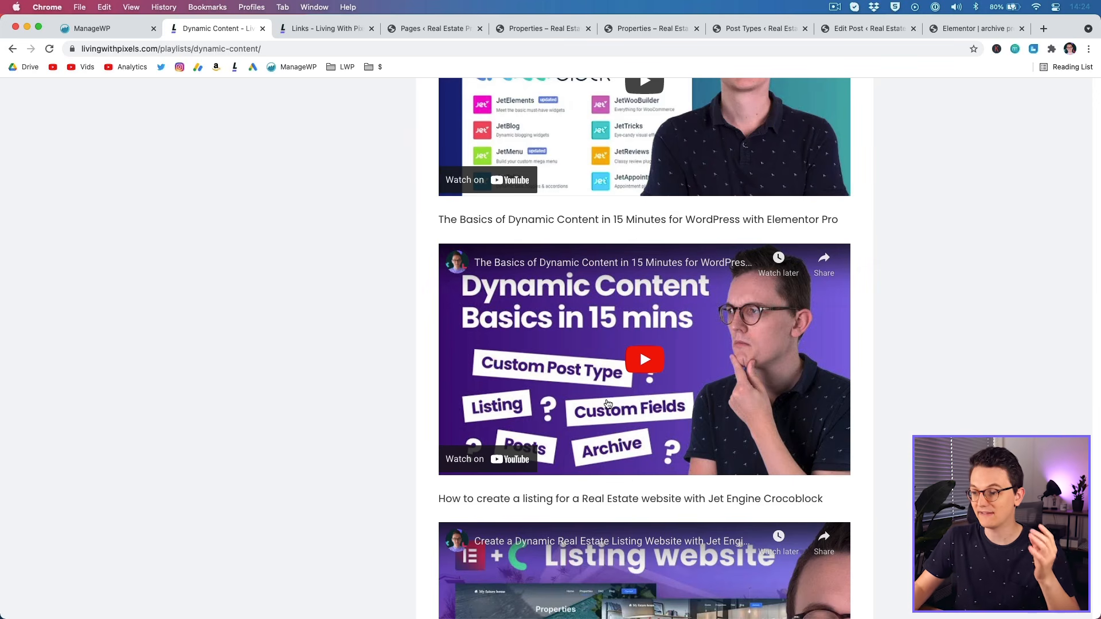
scroll(608, 403, "down", 6)
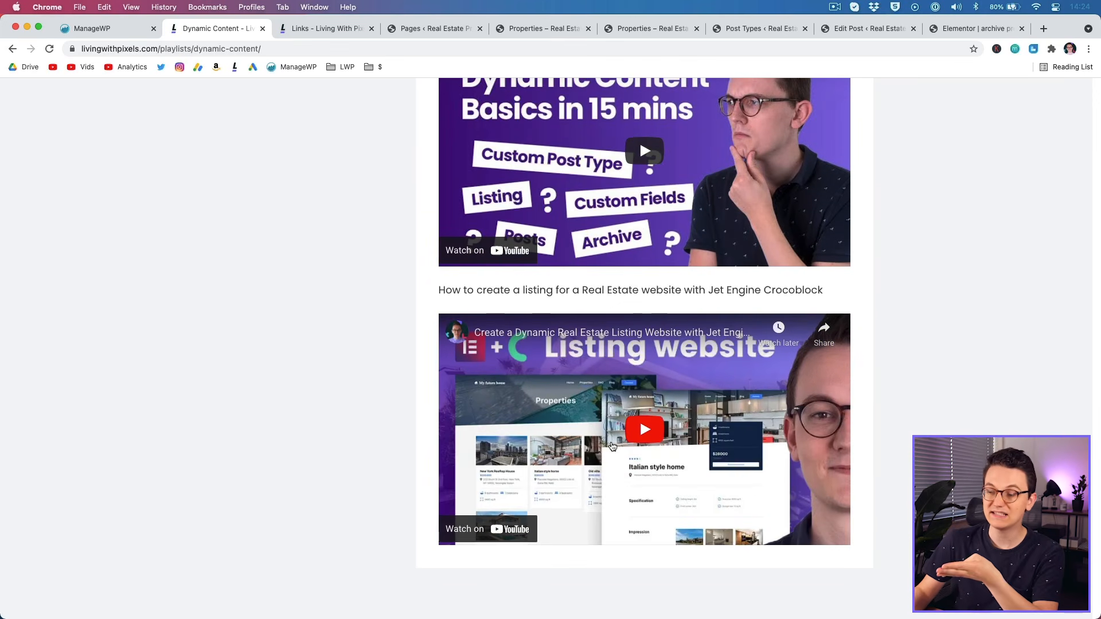
Browse the properties page of the realestate2 site and view the "Luxury apartment with sea view" listing.
left_click(544, 29)
scroll(606, 268, "down", 3)
scroll(721, 321, "up", 1)
scroll(877, 325, "down", 3)
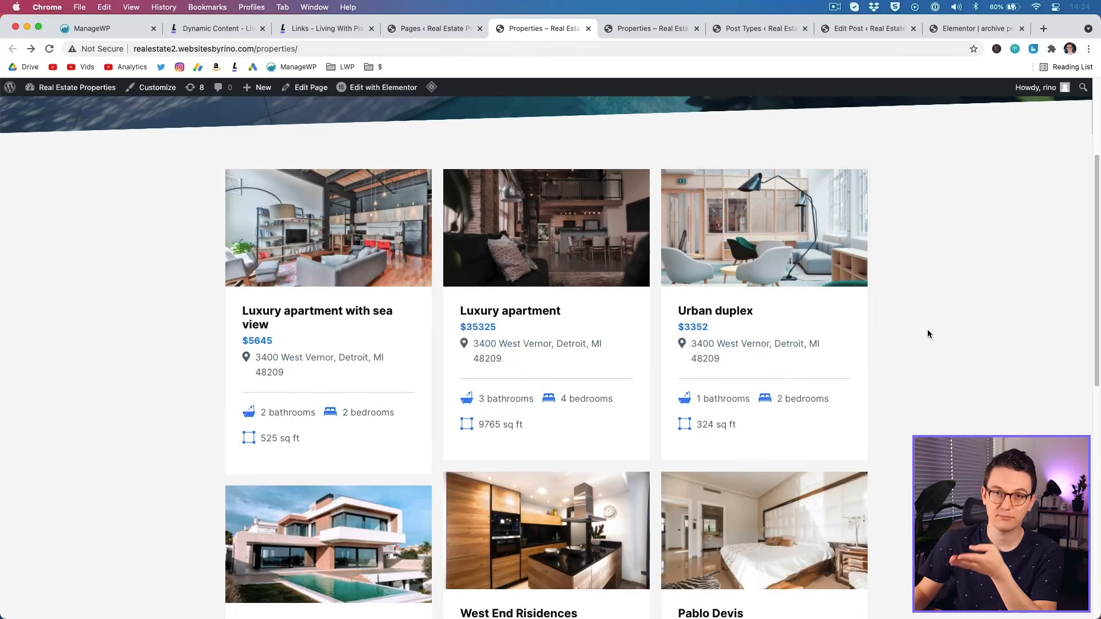
left_click(384, 264)
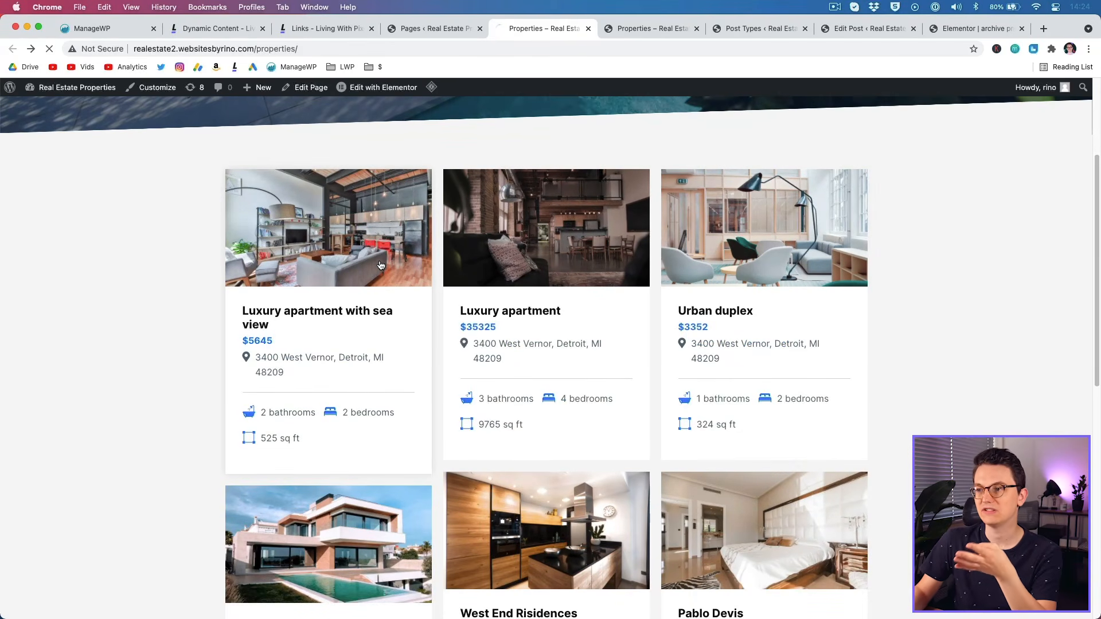
scroll(594, 315, "down", 5)
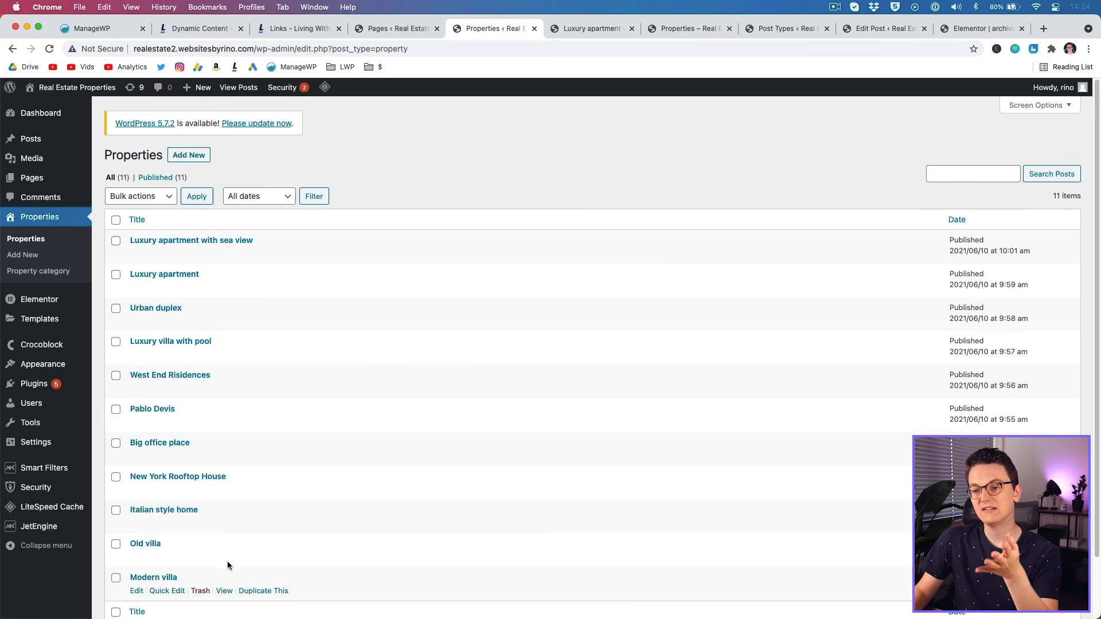
Open "Luxury apartment with sea view" from the WordPress property list for editing, and return to the front-end properties page.
left_click(172, 241)
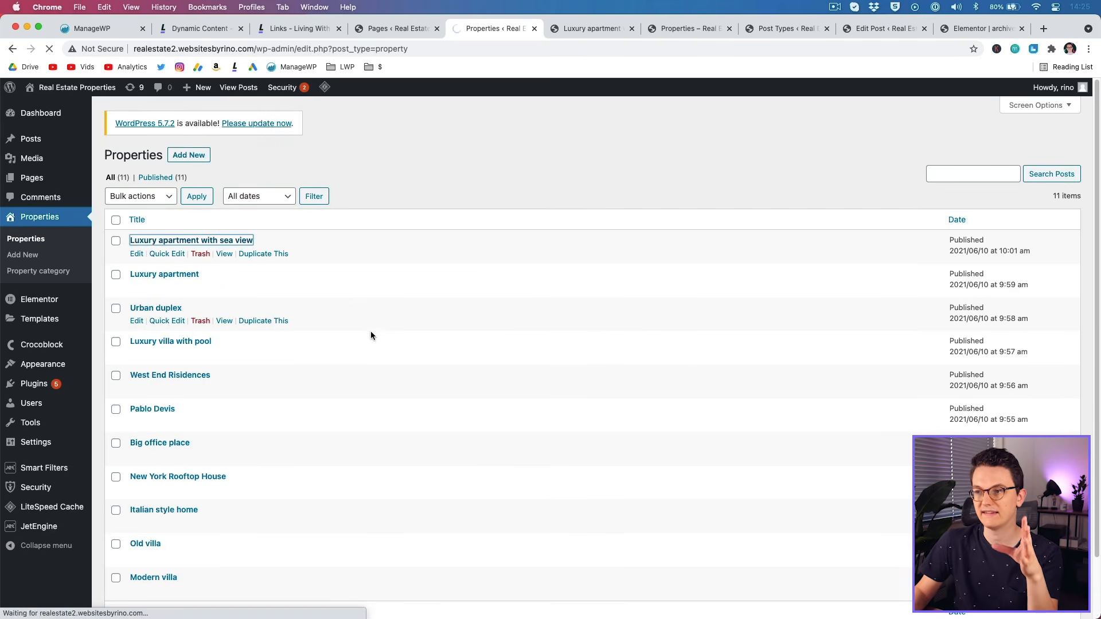
left_click(332, 206)
left_click(532, 29)
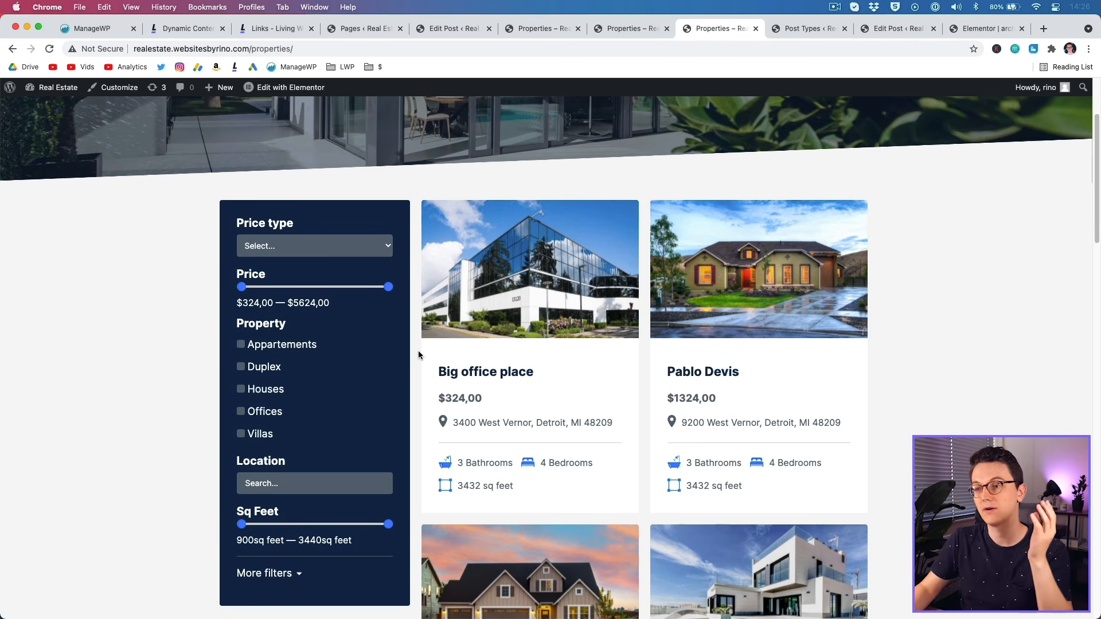
Review the Dynamic Content playlist and the Crocoblock entry on the Living with Pixels links page.
left_click(175, 30)
scroll(387, 317, "up", 8)
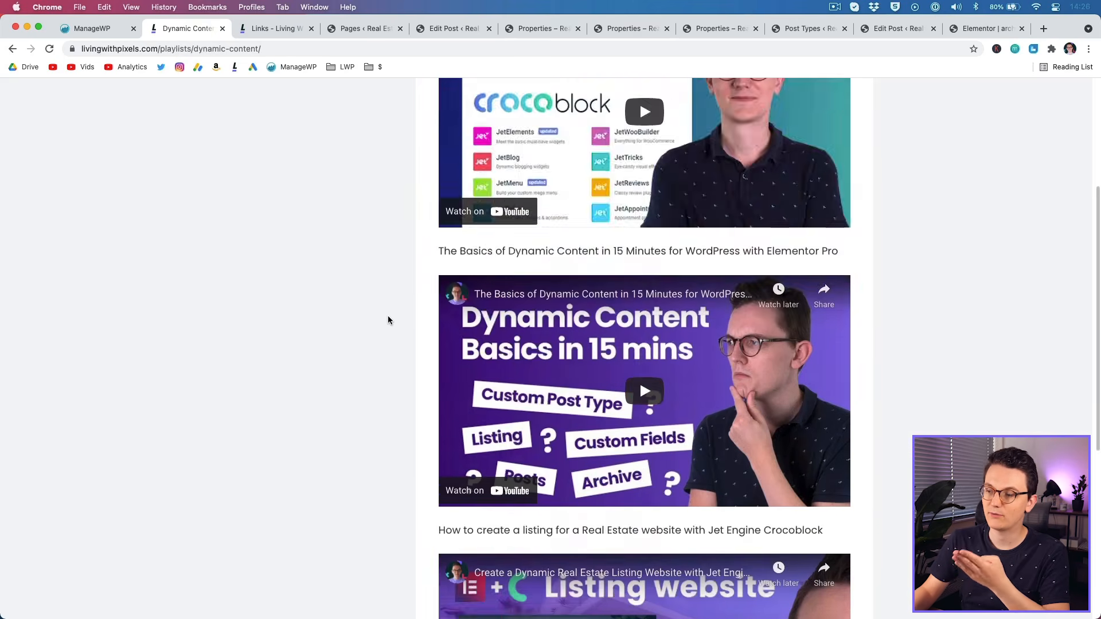
scroll(594, 462, "down", 2)
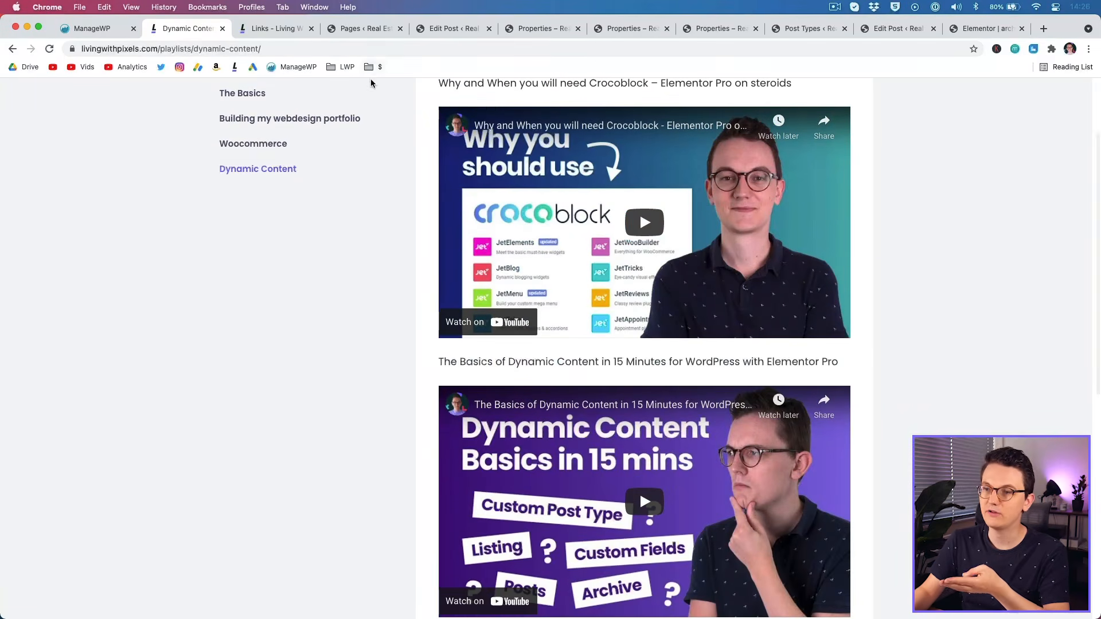
left_click(258, 29)
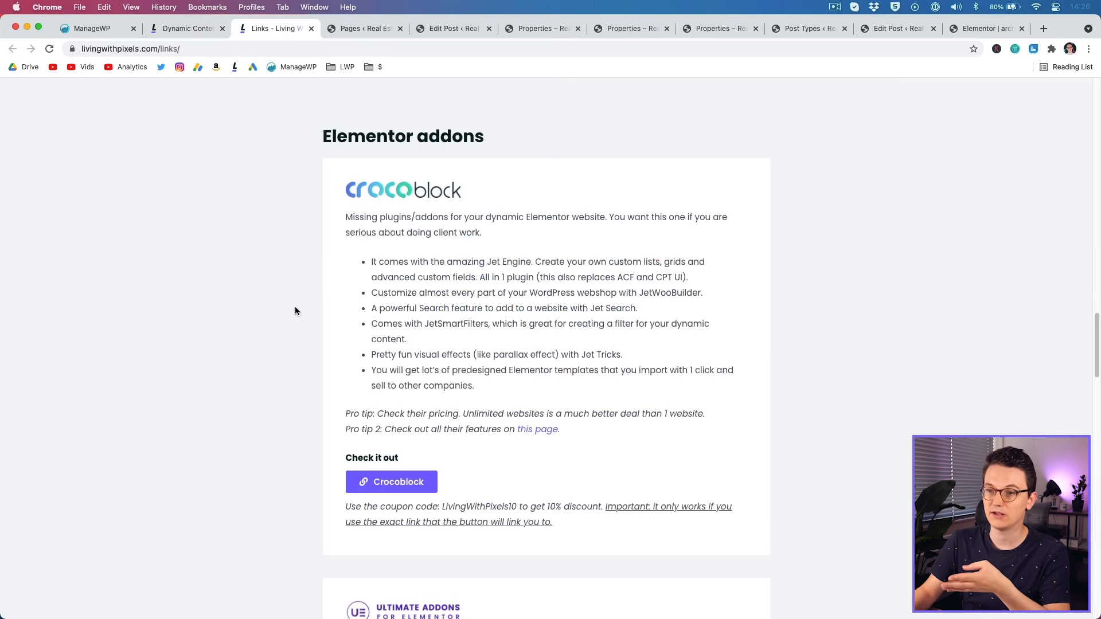
scroll(302, 310, "up", 12)
scroll(305, 312, "up", 7)
scroll(305, 312, "down", 2)
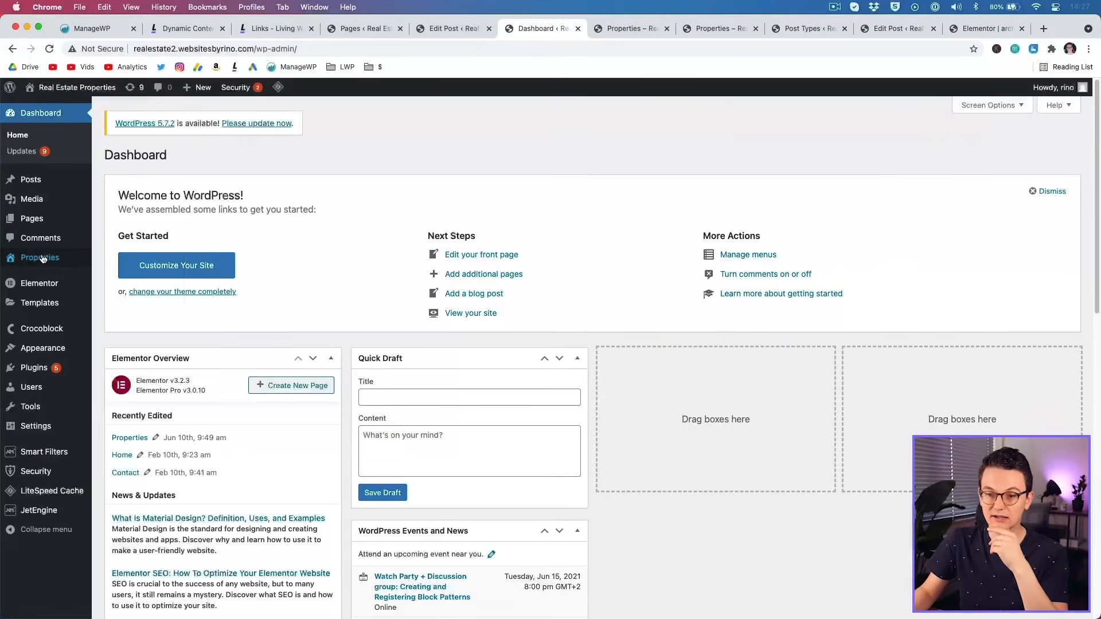
Open the "Luxury villa with pool" property in the WordPress property list and examine its custom fields and categories.
mouse_move(43, 259)
left_click(107, 263)
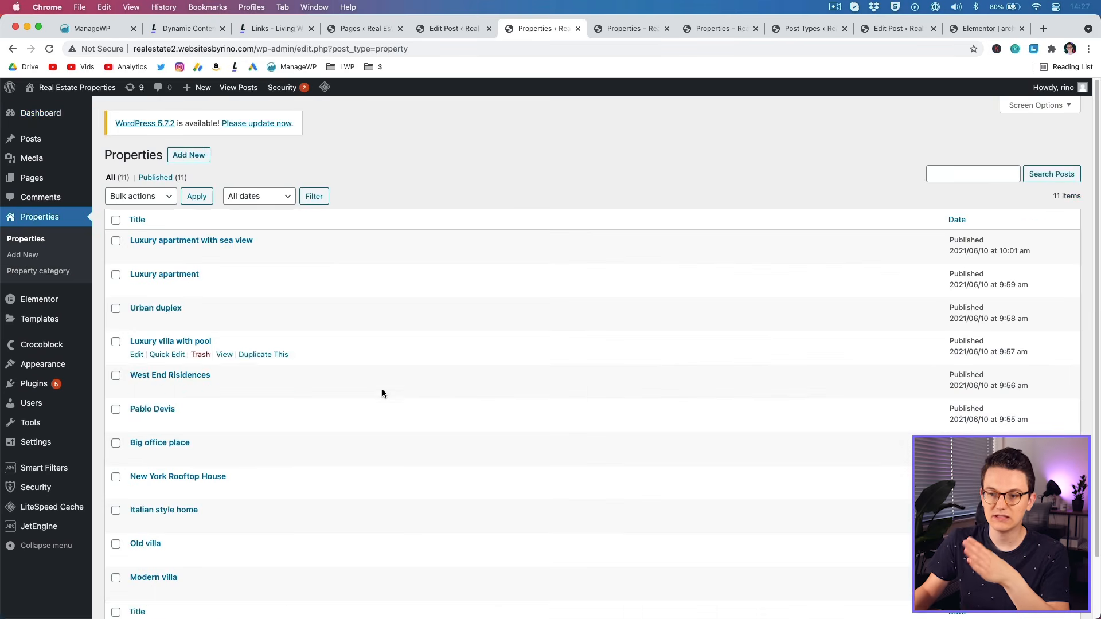
left_click(195, 342)
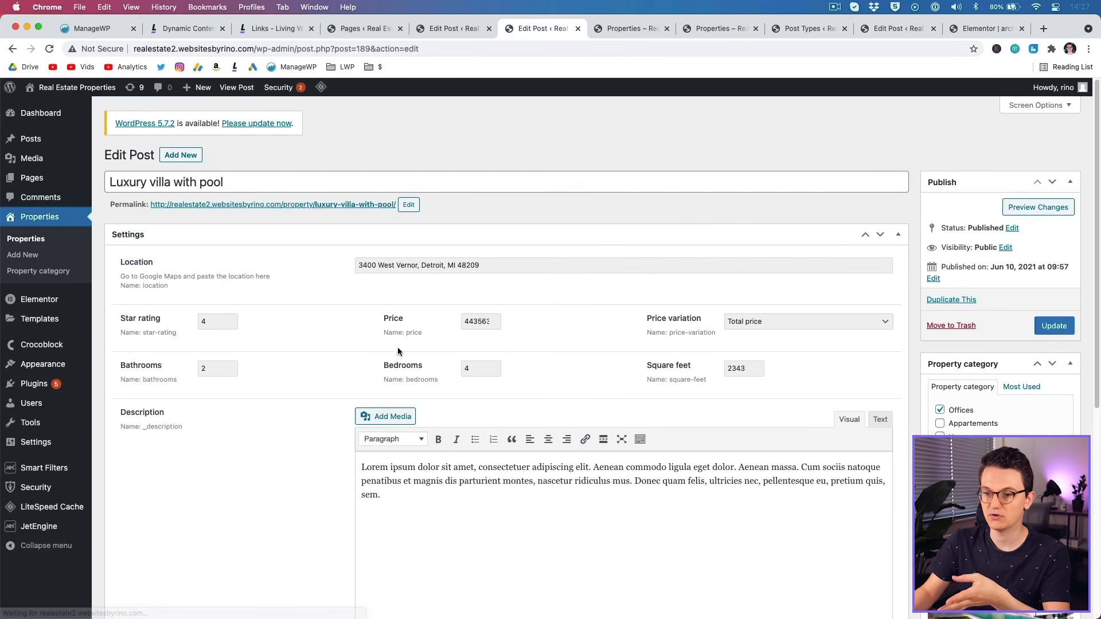
scroll(223, 303, "down", 1)
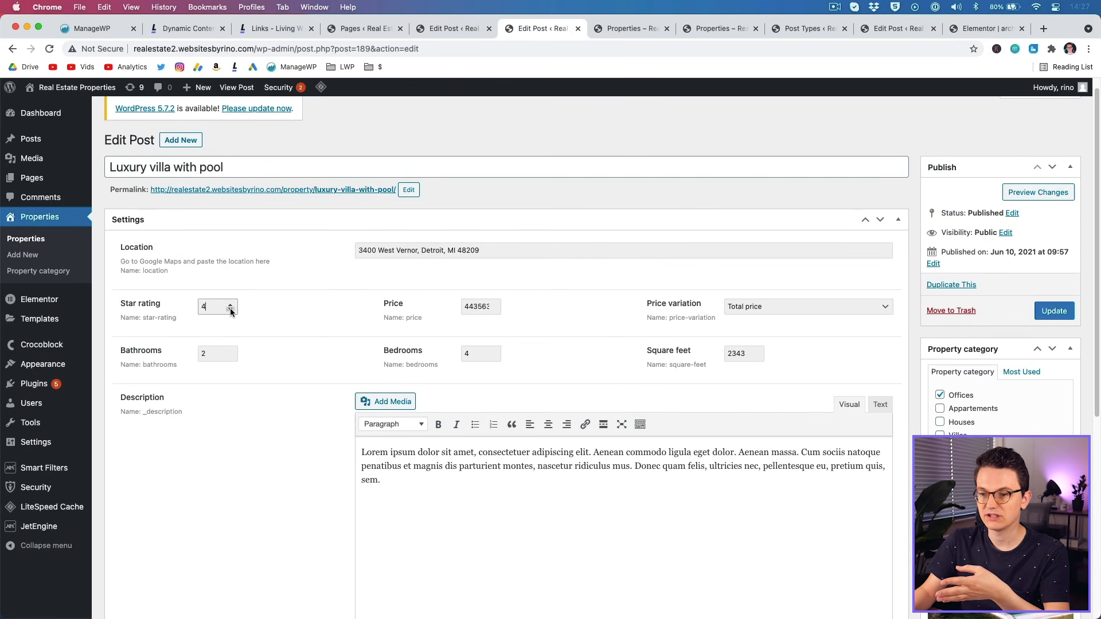
scroll(401, 418, "down", 3)
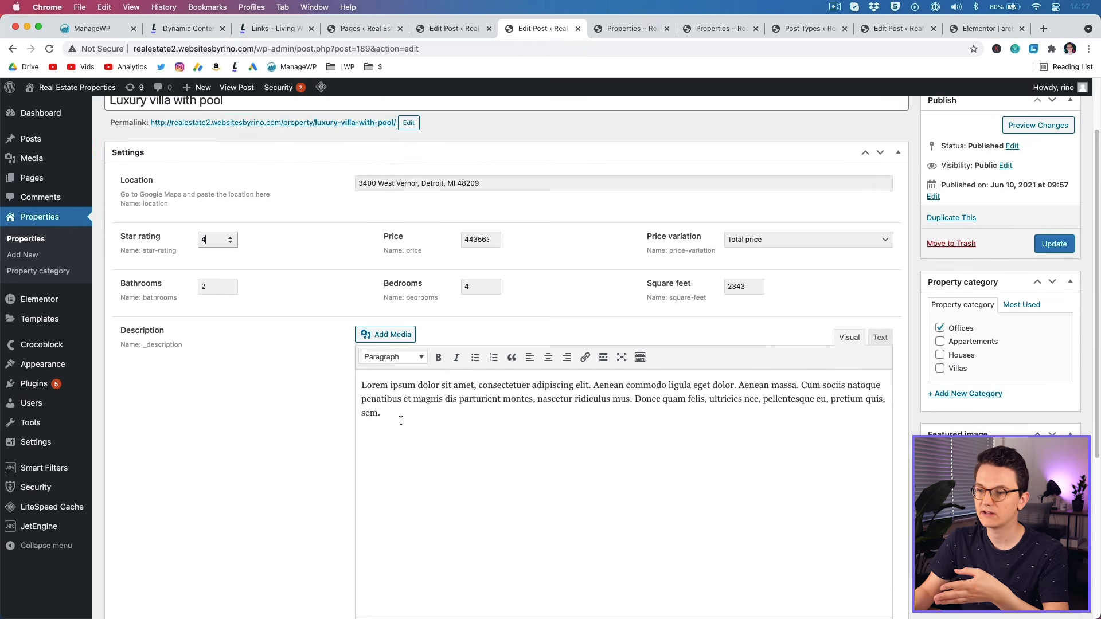
scroll(406, 424, "up", 4)
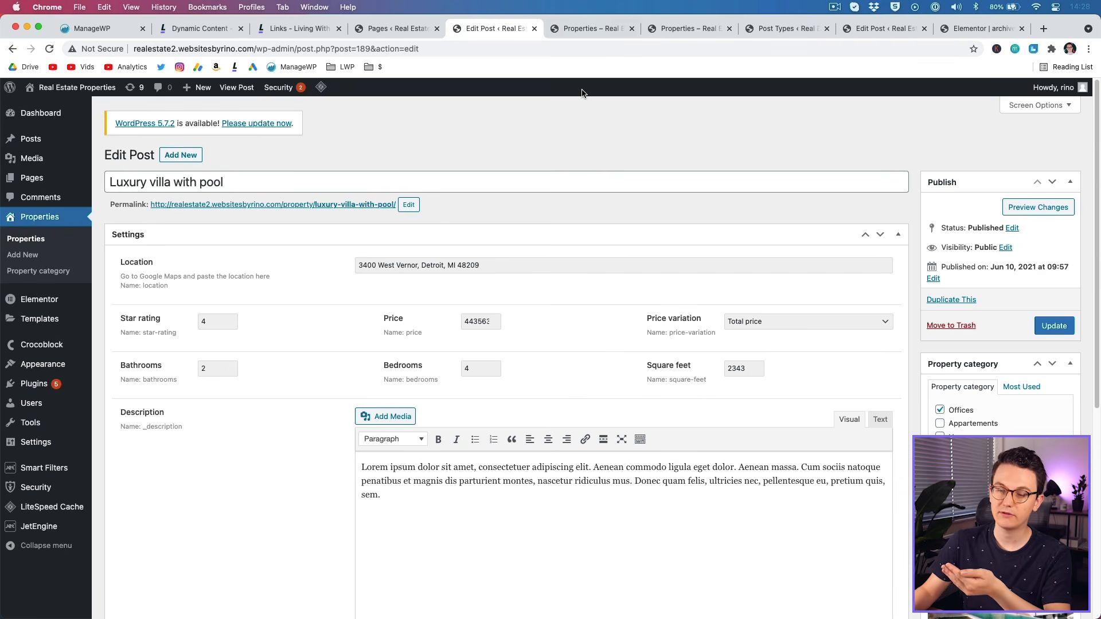
On the example site's properties page, filter by price from $1224,00 to $3224,00 and inspect the price type and remaining filter options.
left_click(671, 28)
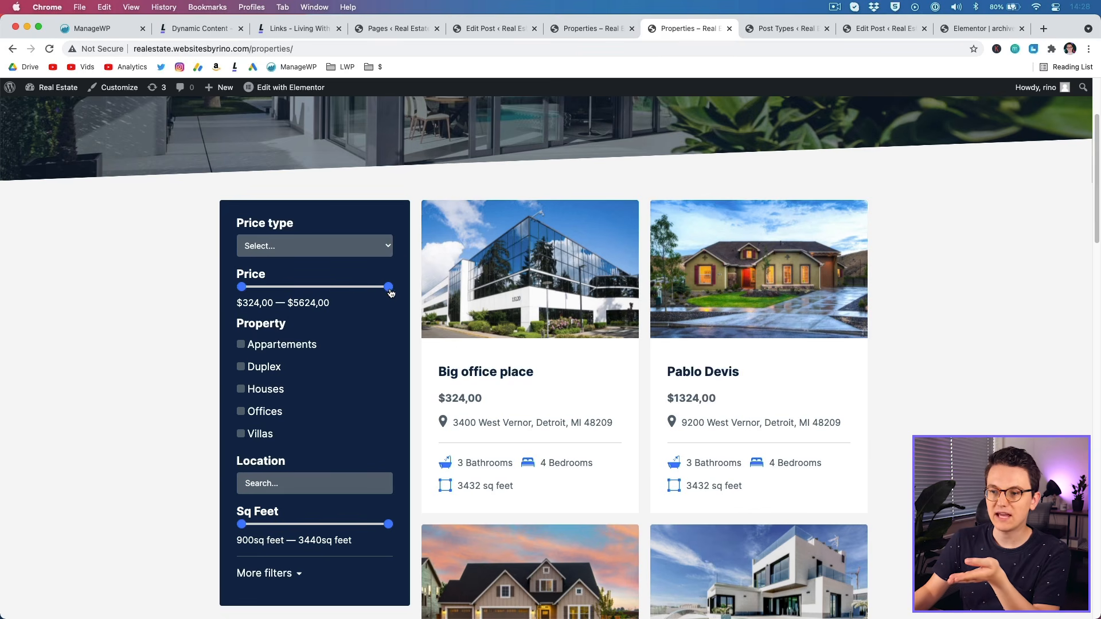
left_click_drag(389, 287, 322, 288)
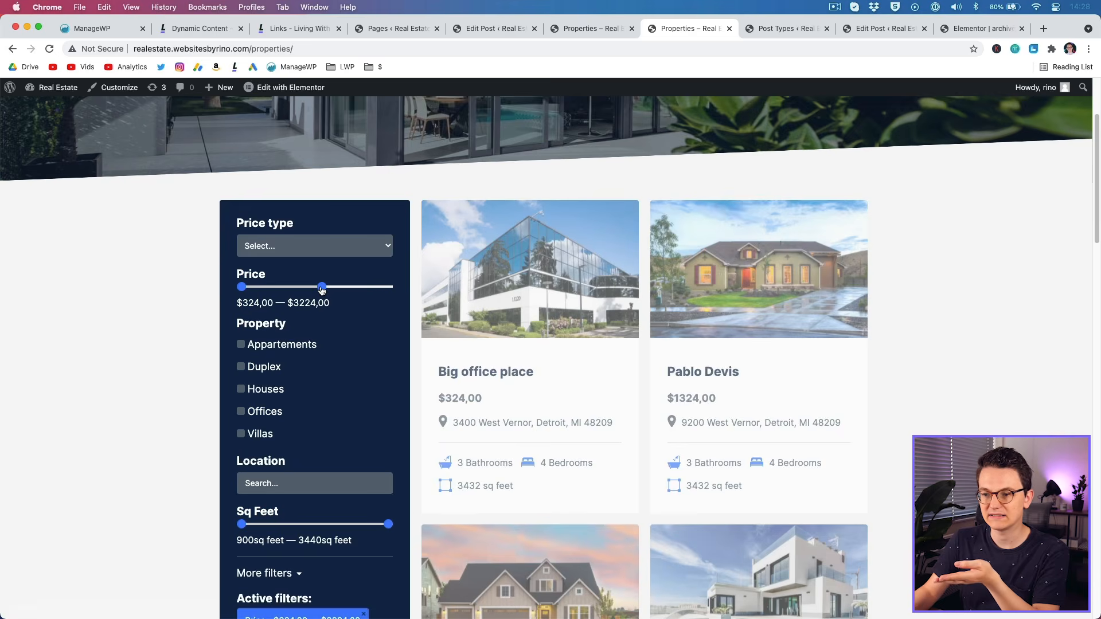
left_click_drag(242, 288, 266, 288)
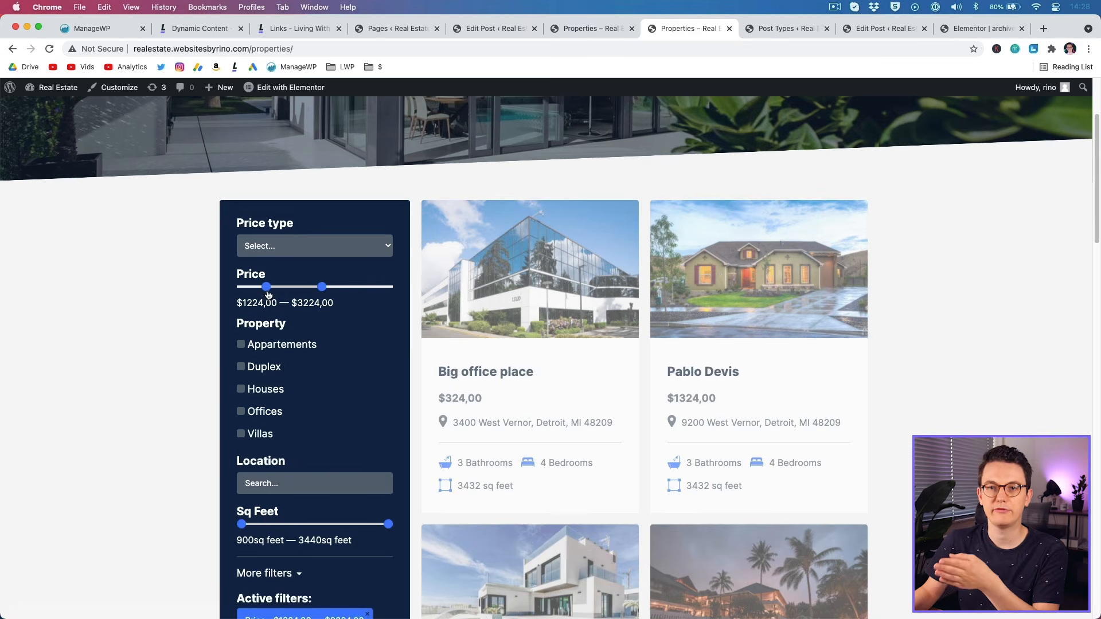
left_click(265, 247)
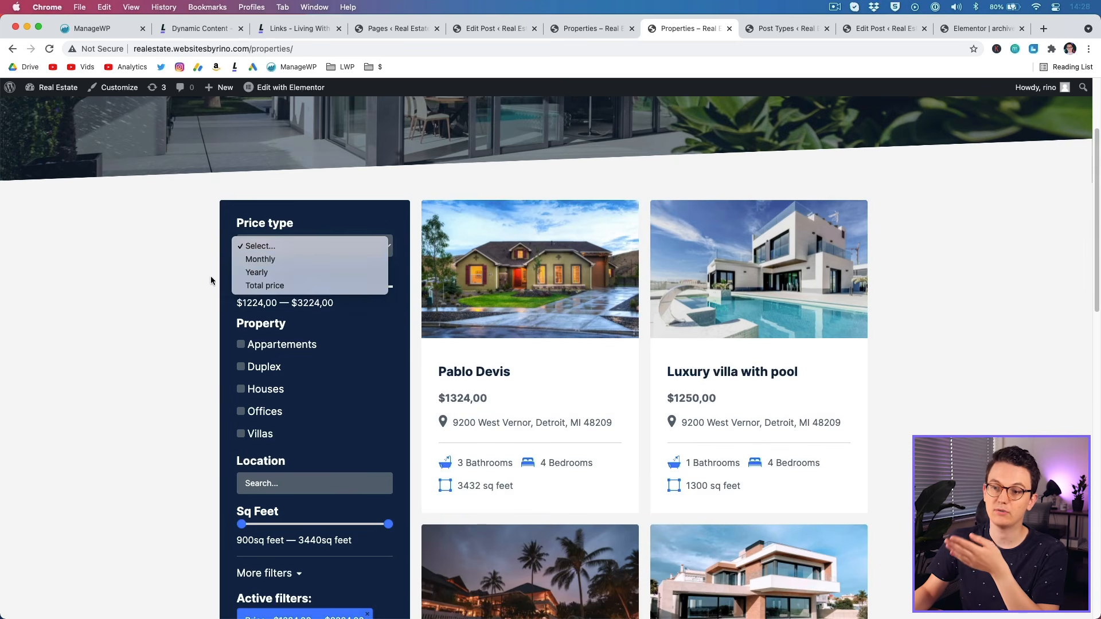
left_click(209, 257)
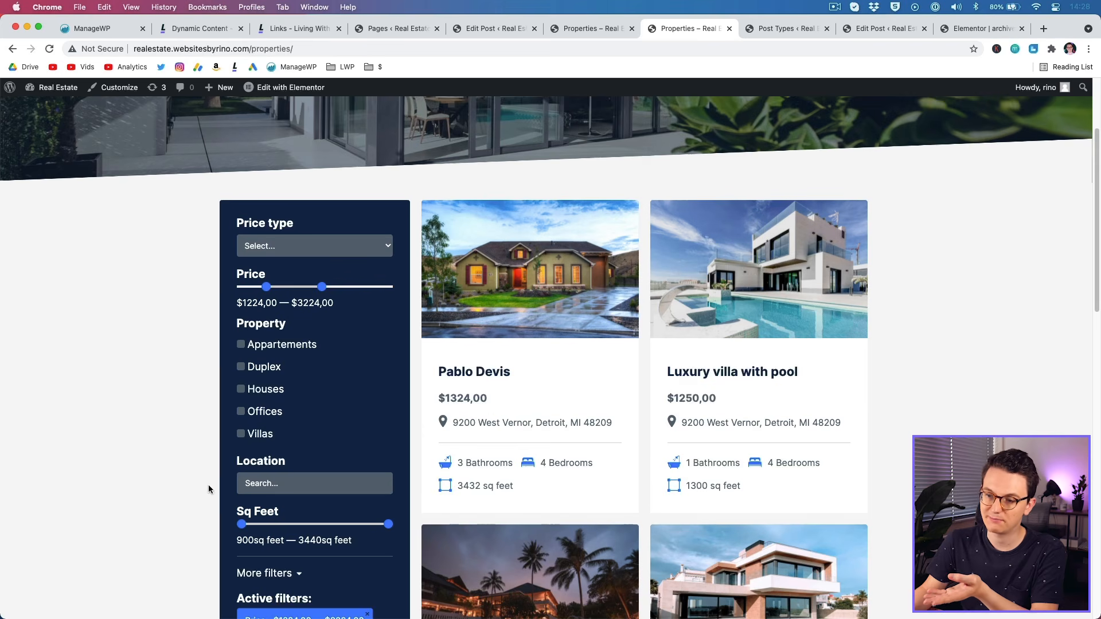
scroll(208, 489, "down", 1)
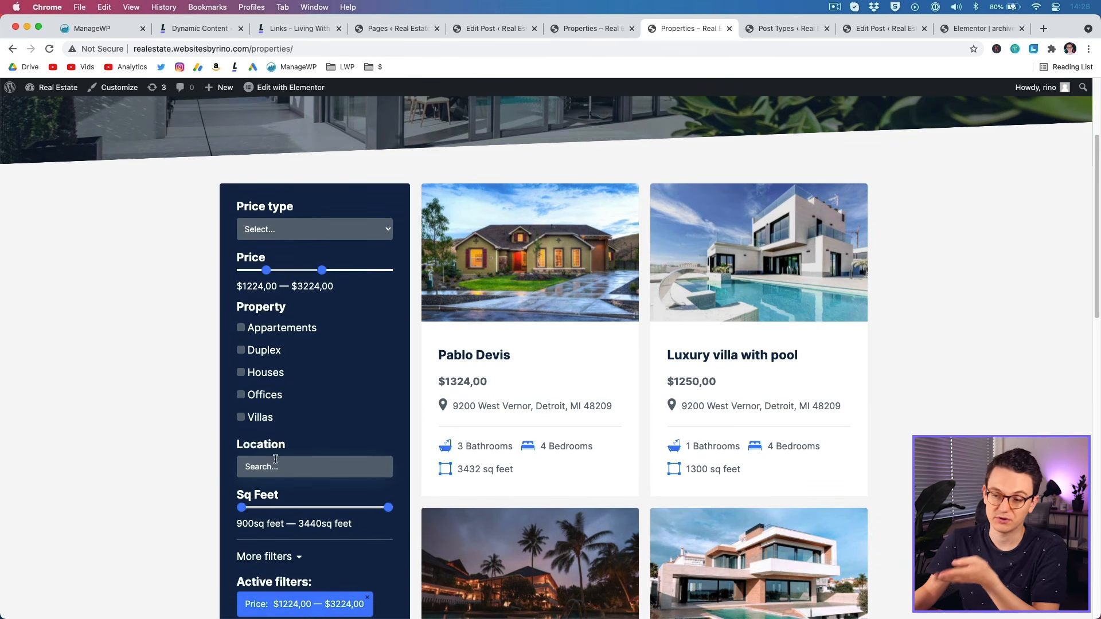
scroll(225, 459, "down", 1)
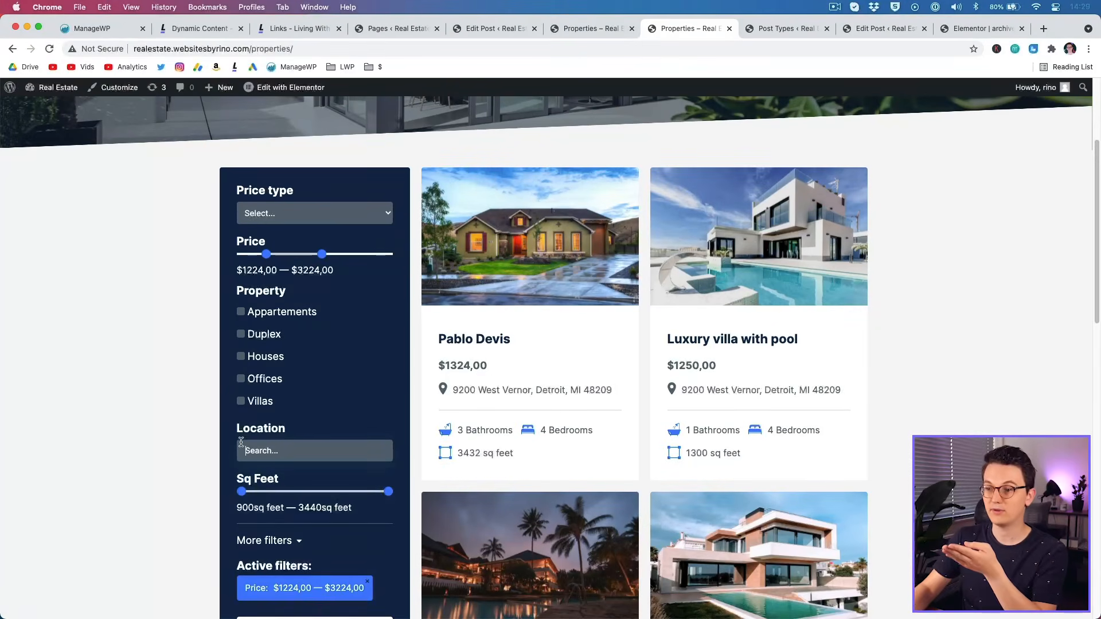
scroll(210, 408, "down", 1)
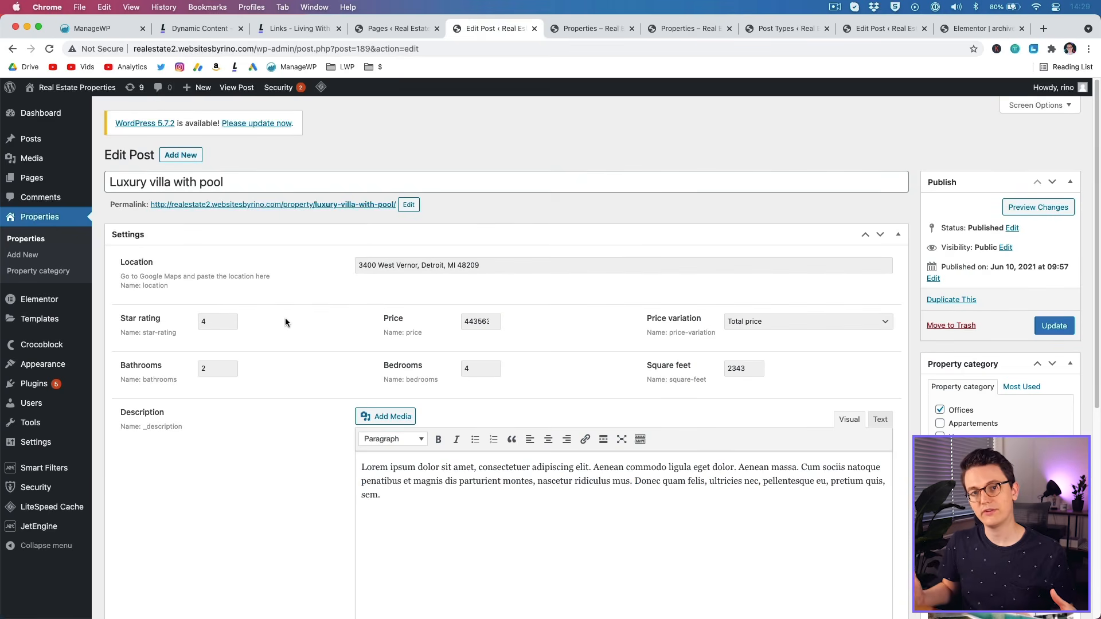
Open the Smart Filters list in the Real Estate Properties dashboard, checking the Crocoblock installation options and the Dynamic Content playlist.
mouse_move(46, 473)
left_click(120, 473)
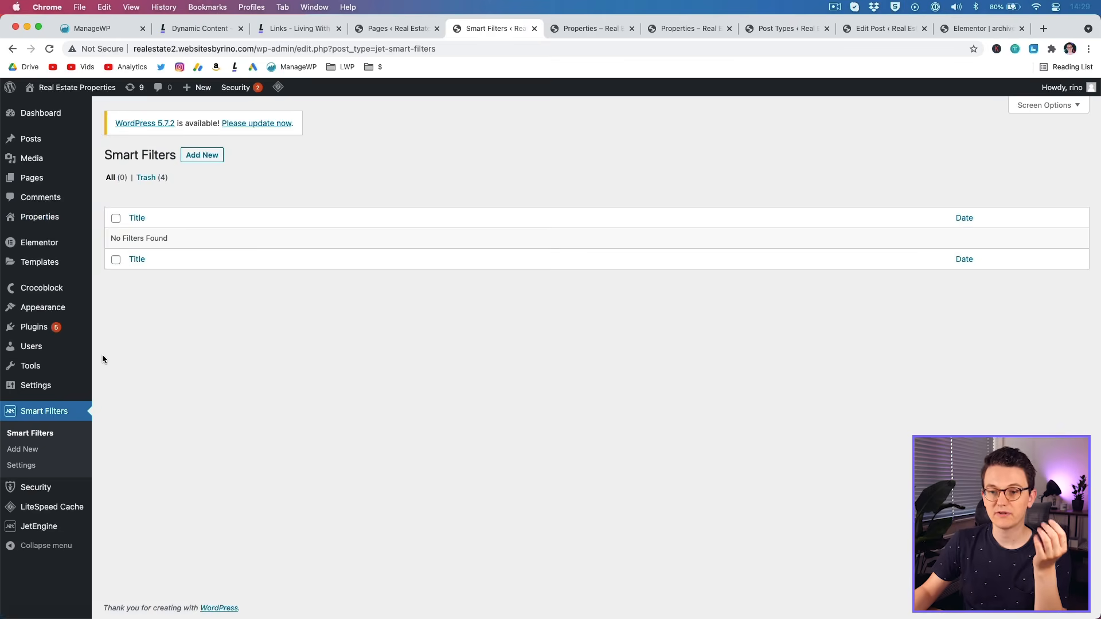
mouse_move(86, 290)
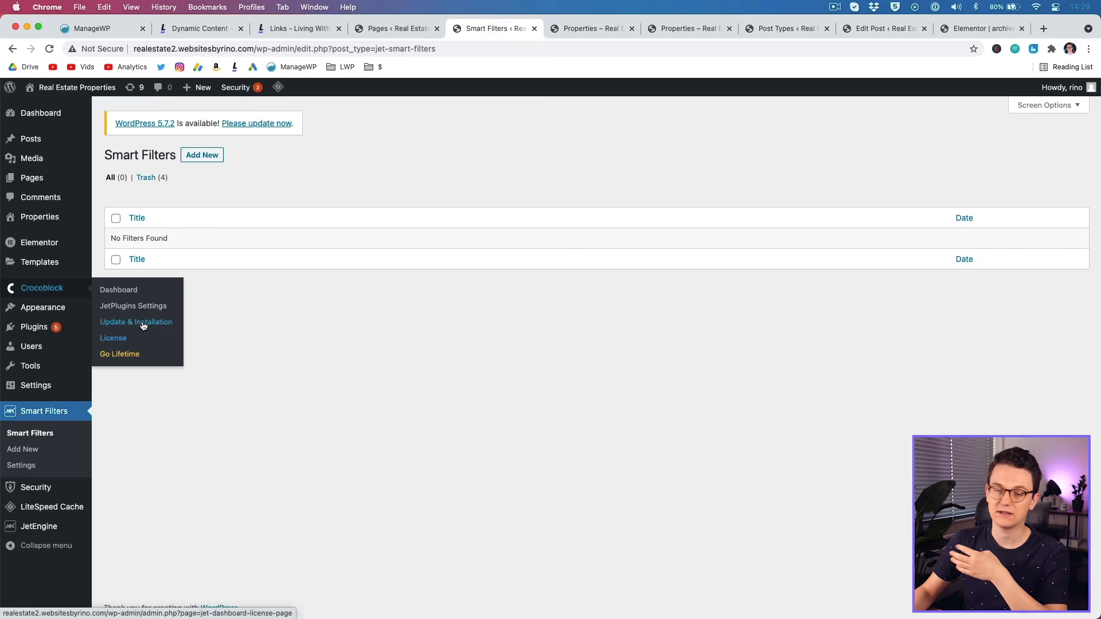
left_click(221, 29)
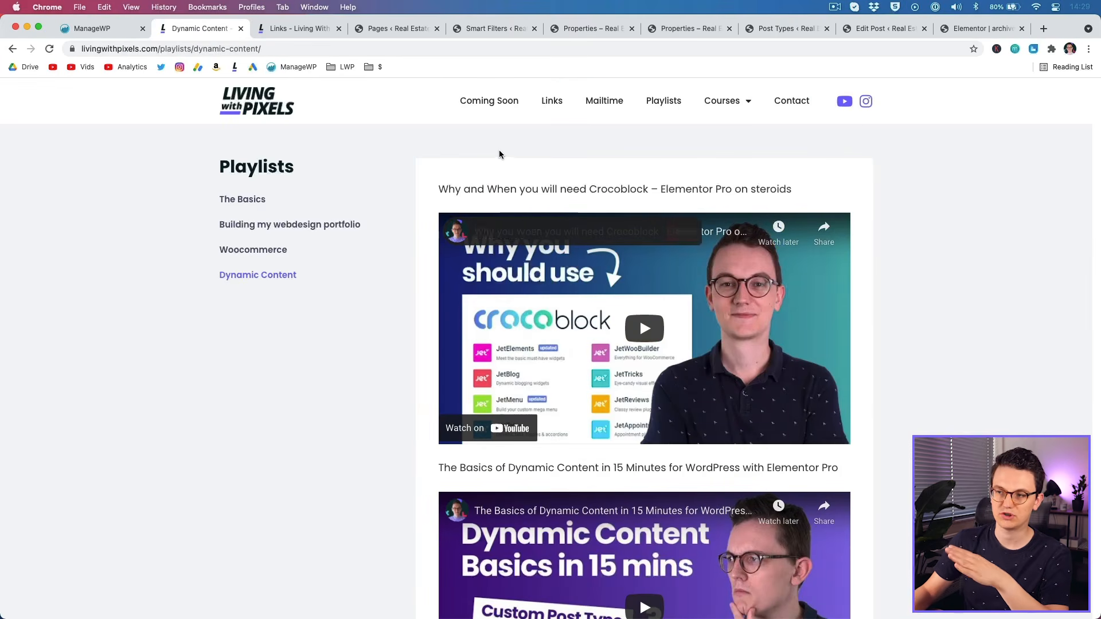
left_click(484, 29)
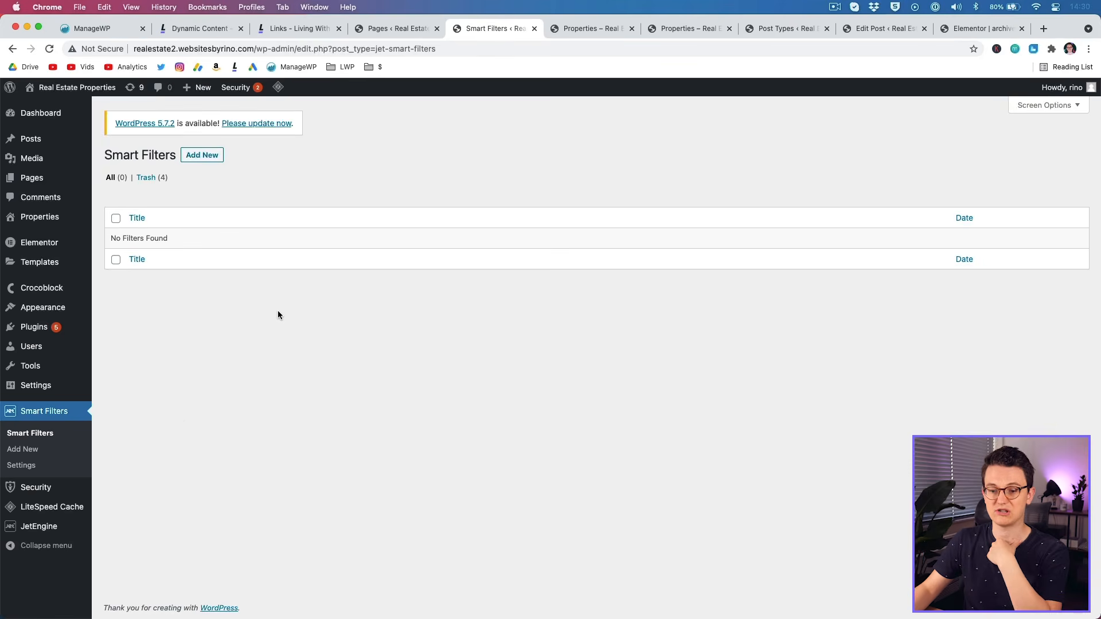
Examine the Price type options on the example site's properties page, returning to the listing after opening a property.
mouse_move(42, 534)
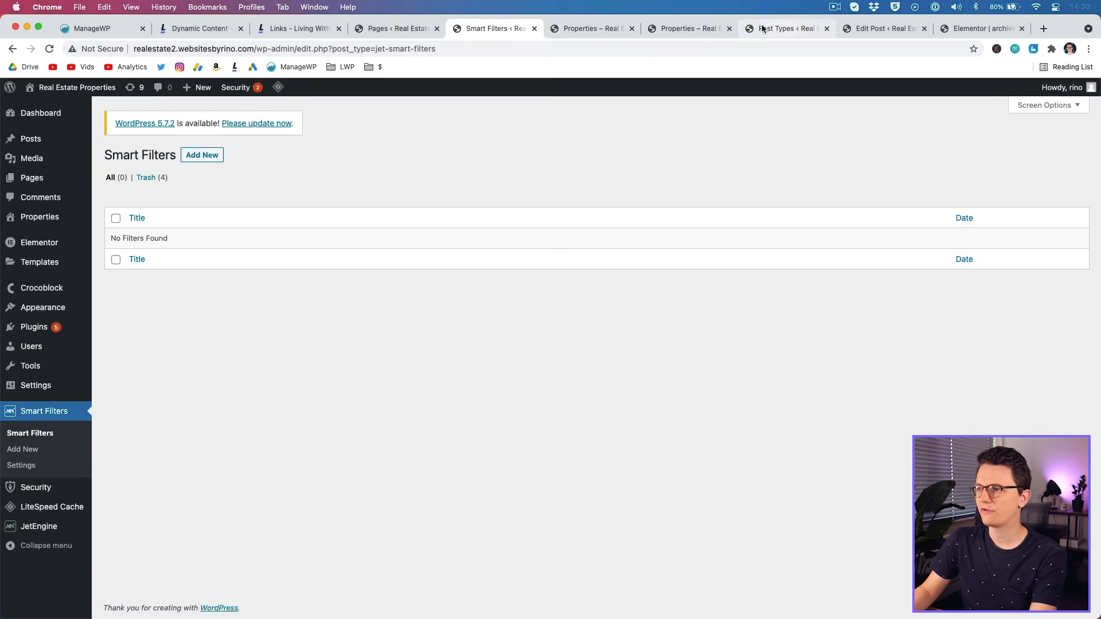
left_click(688, 28)
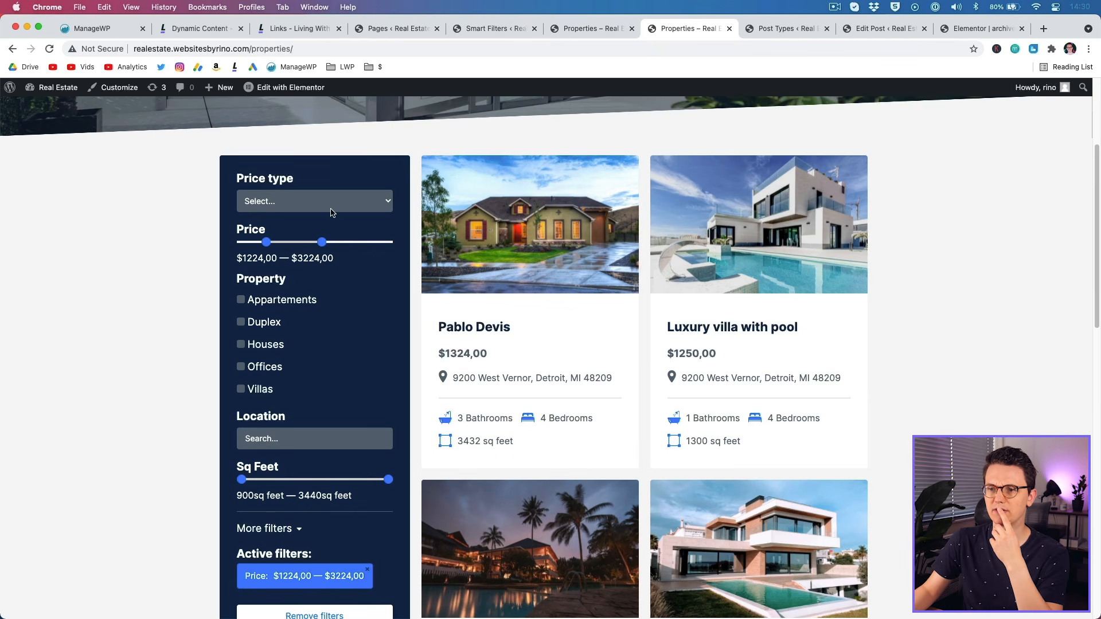
left_click(296, 202)
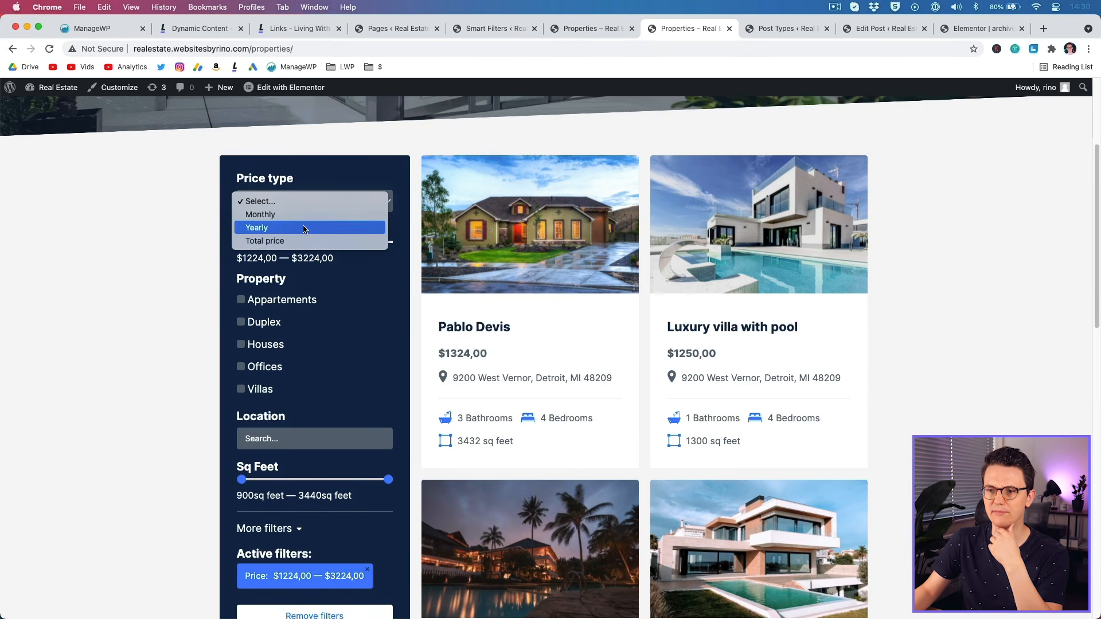
left_click(190, 205)
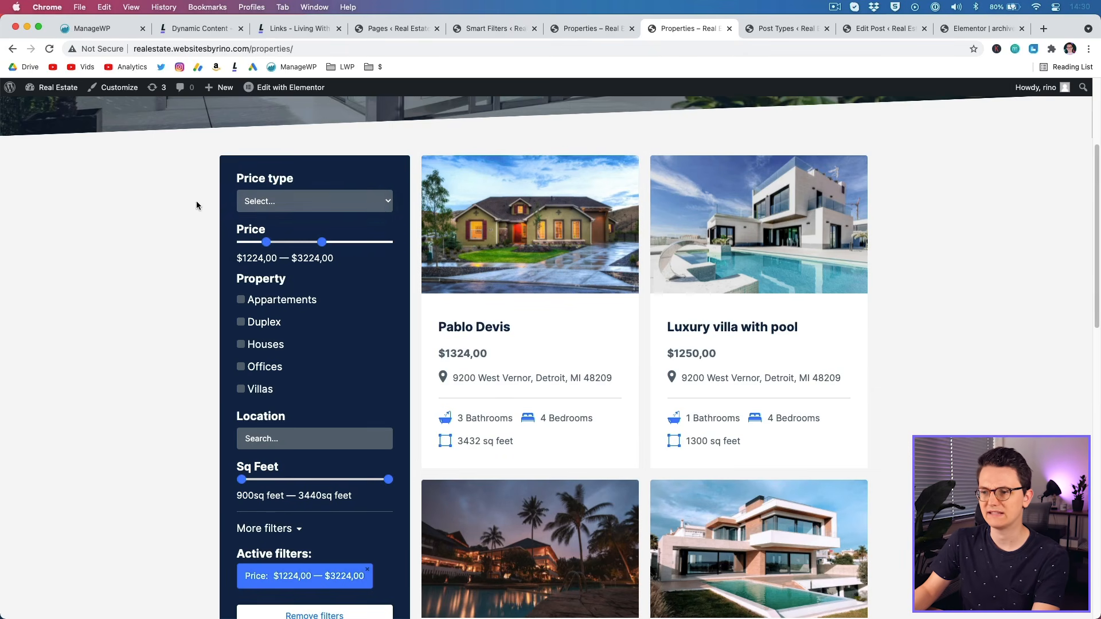
key("super+r")
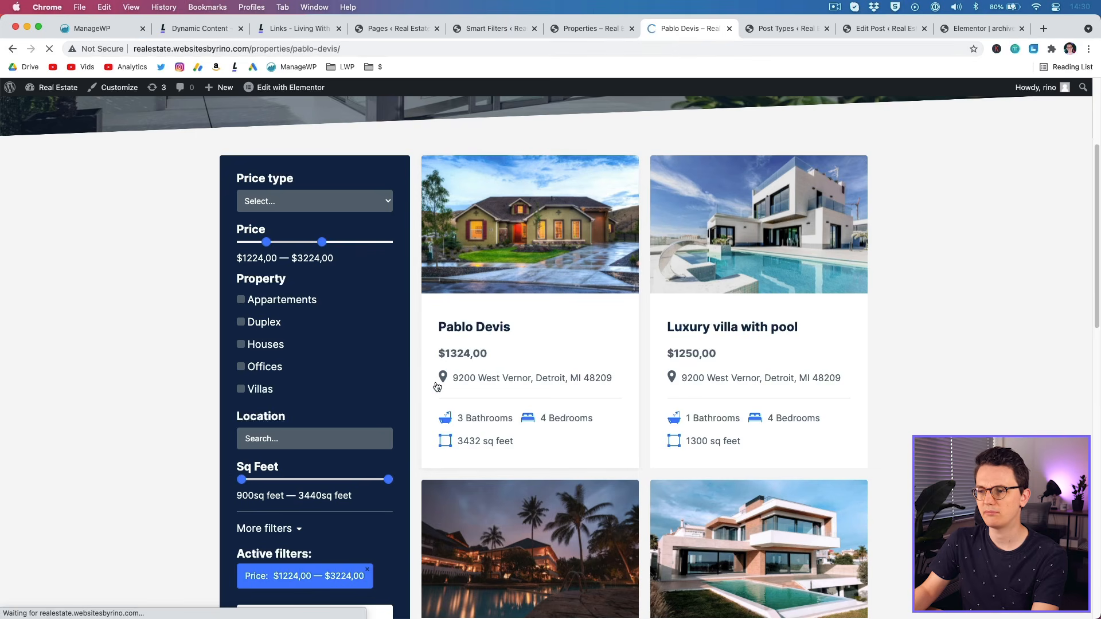
left_click(510, 340)
left_click_drag(634, 441, 678, 446)
left_click(679, 443)
key("super+Left")
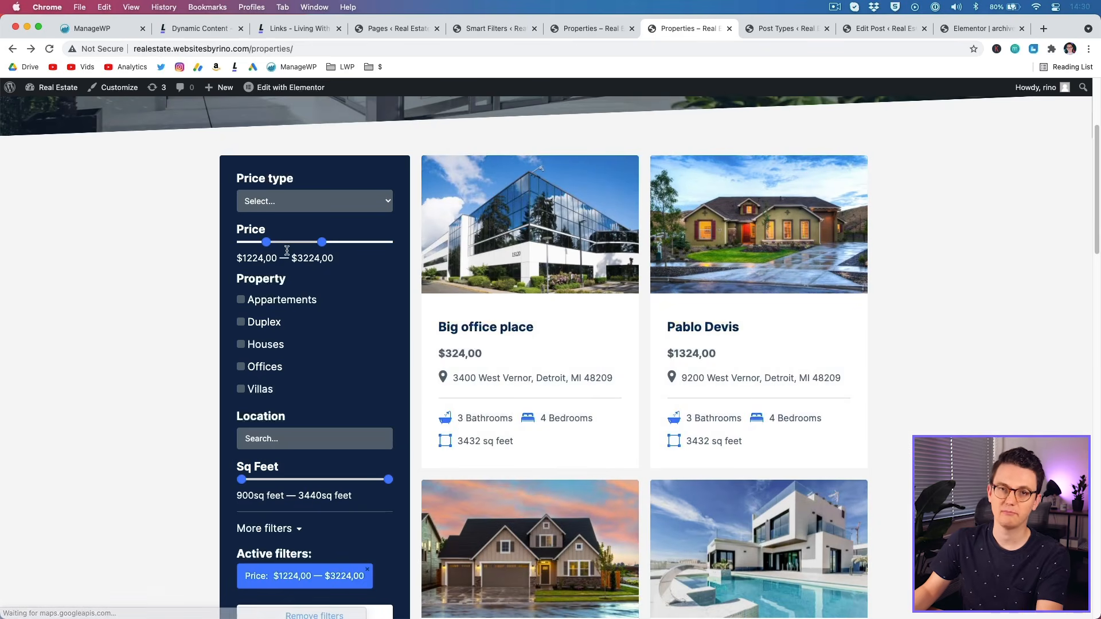
mouse_move(319, 94)
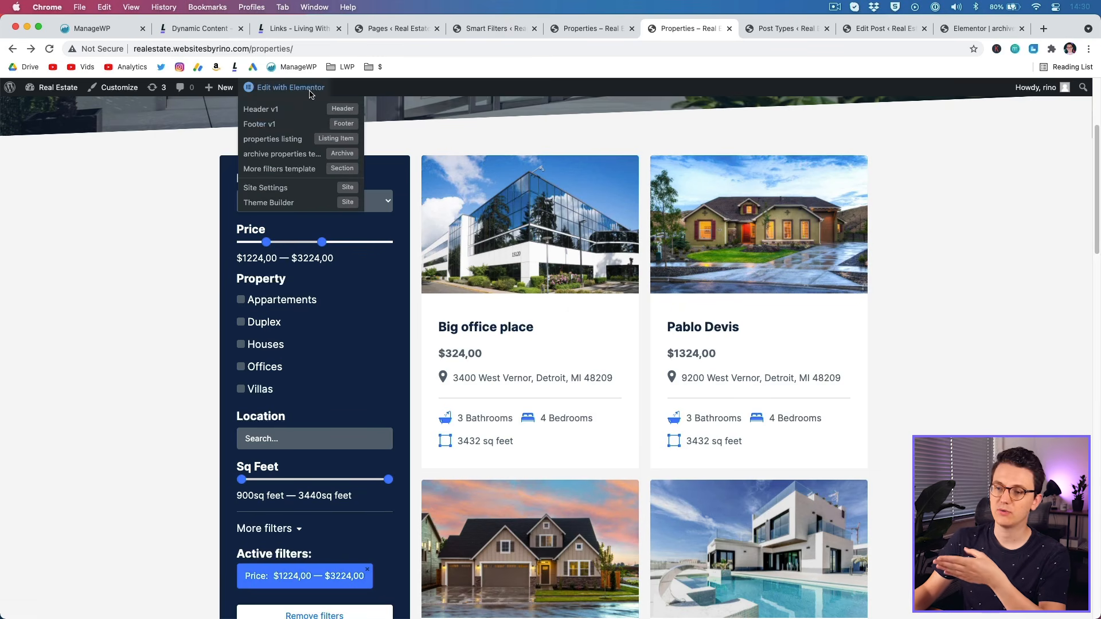
left_click(365, 203)
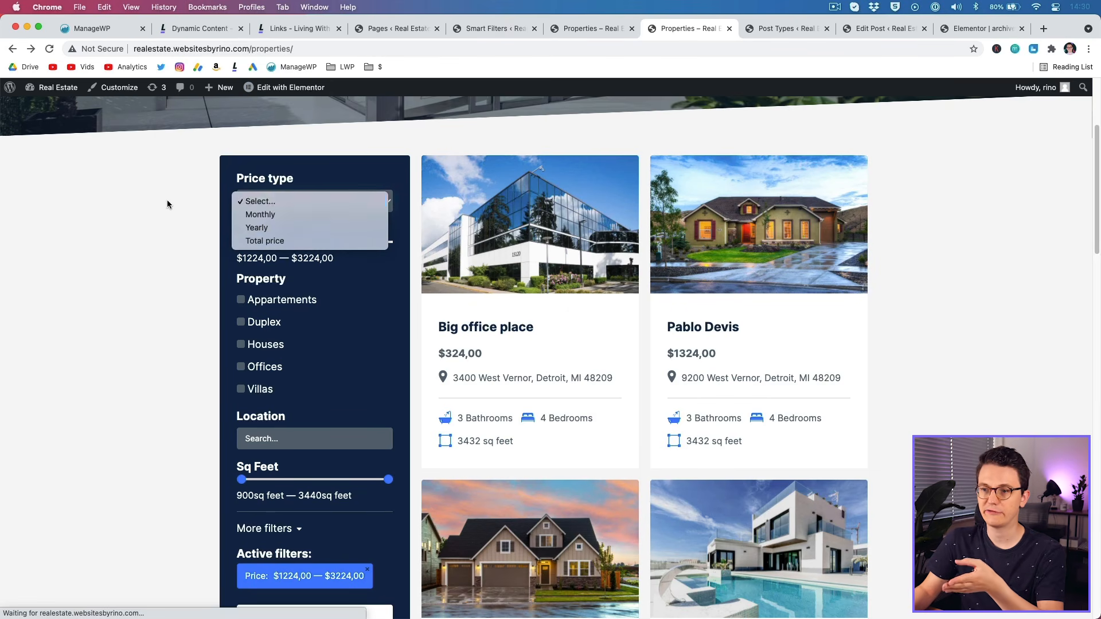
Add a new smart filter titled "Price type" in the Real Estate Properties dashboard.
left_click(386, 30)
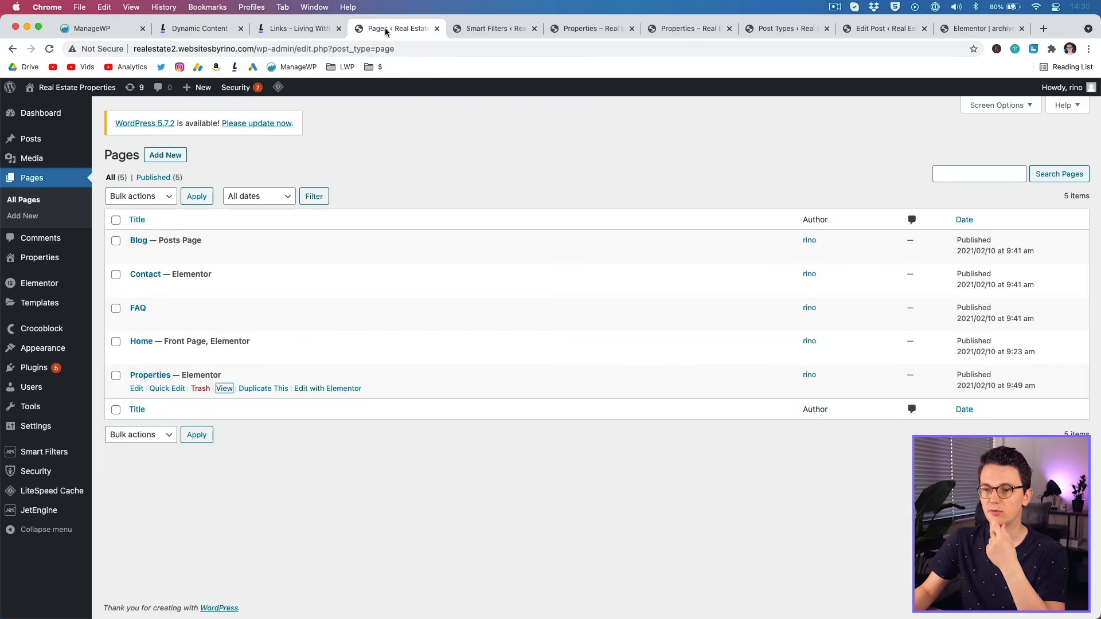
mouse_move(44, 460)
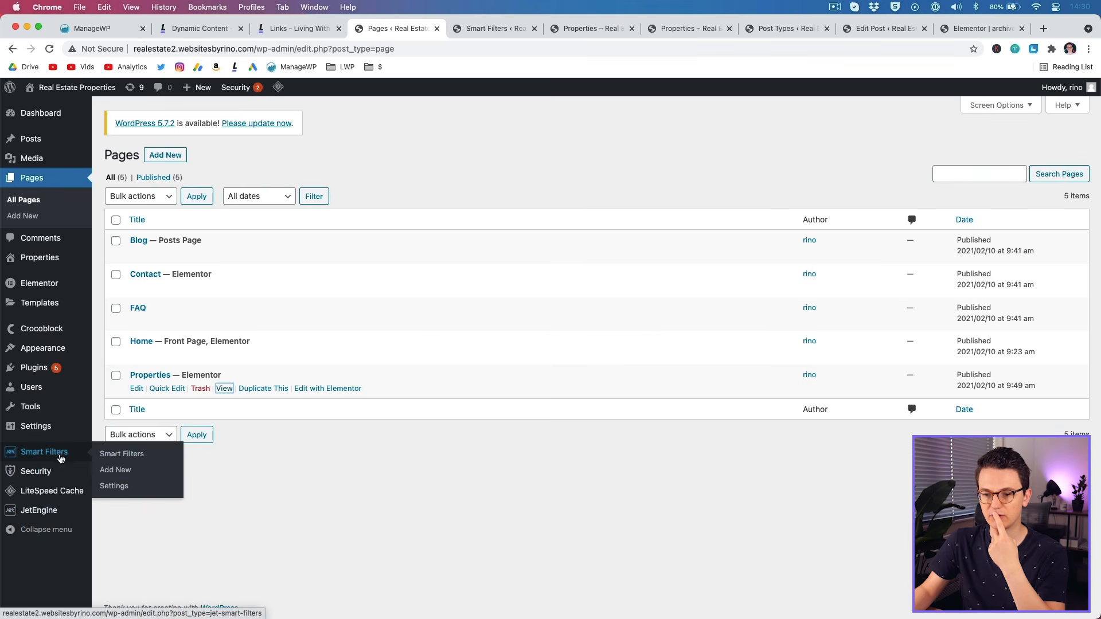
left_click(114, 454)
left_click(202, 155)
type("Price type")
left_click(352, 204)
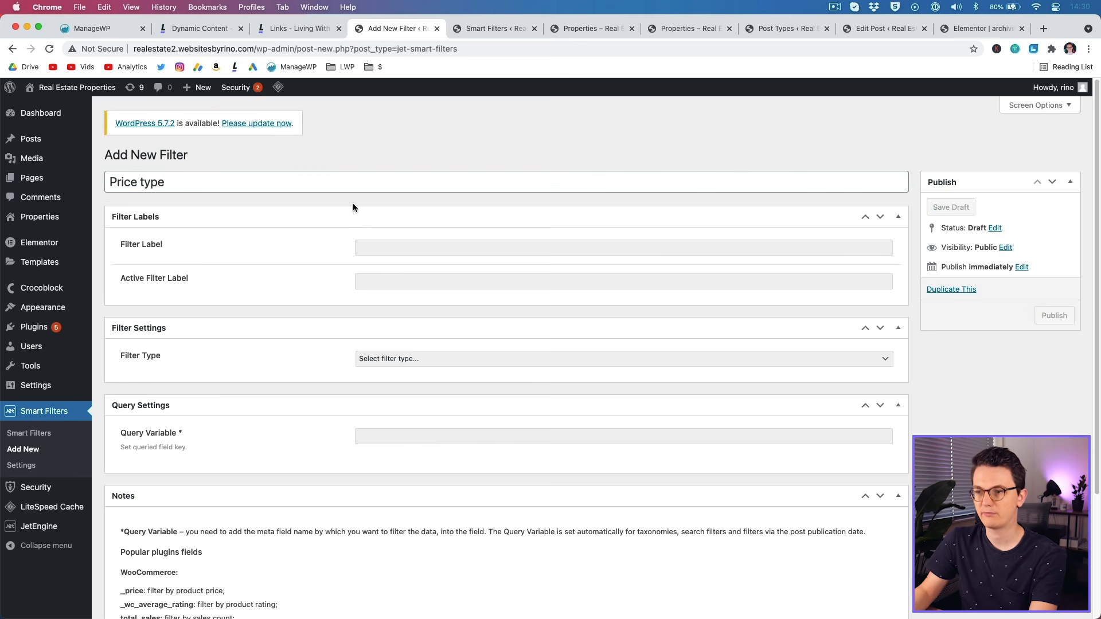
Copy the filter title "Price type" into both the Filter Label and the Active Filter Label.
triple_click(167, 185)
key("cmd+c")
left_click(397, 248)
key("cmd+v")
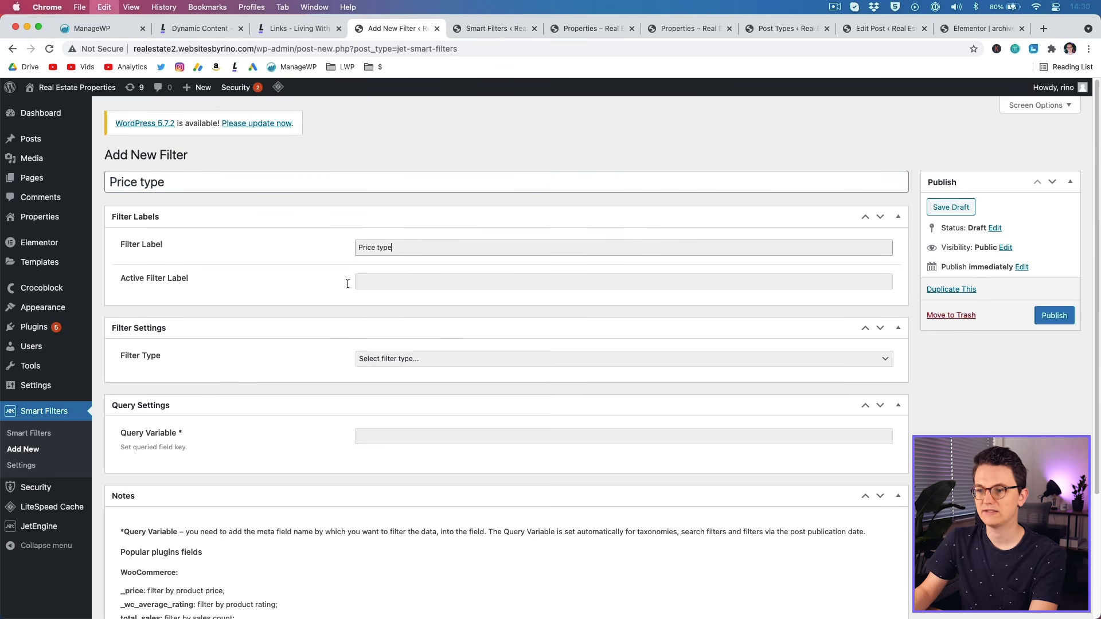
left_click(386, 280)
key("cmd+v")
Set the filter type to Select and check which data sources are available for it.
scroll(341, 285, "down", 2)
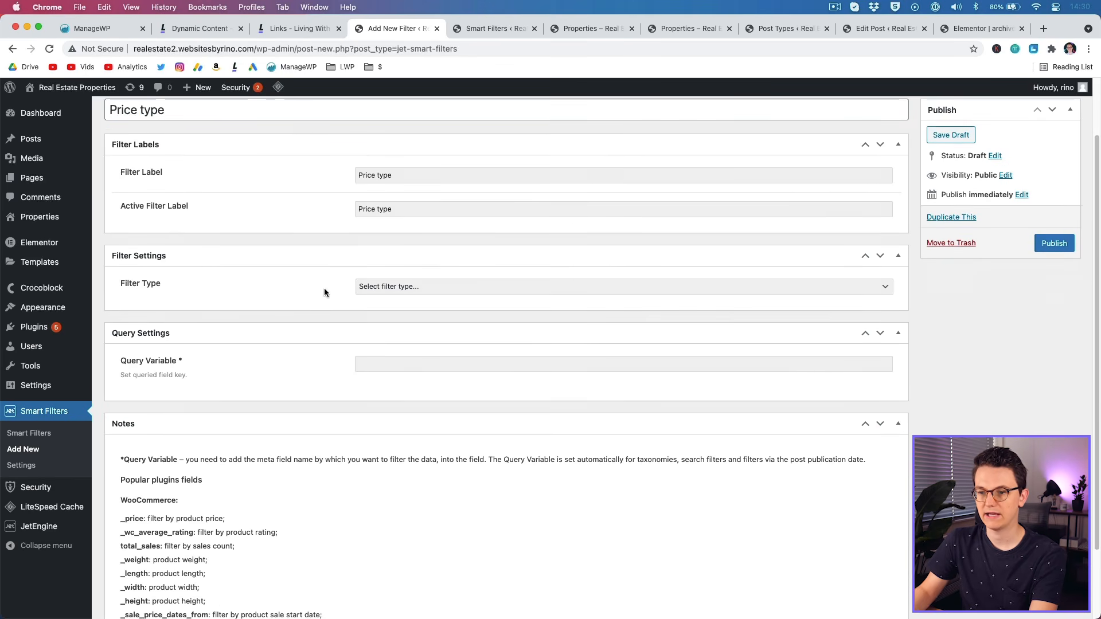
left_click(404, 295)
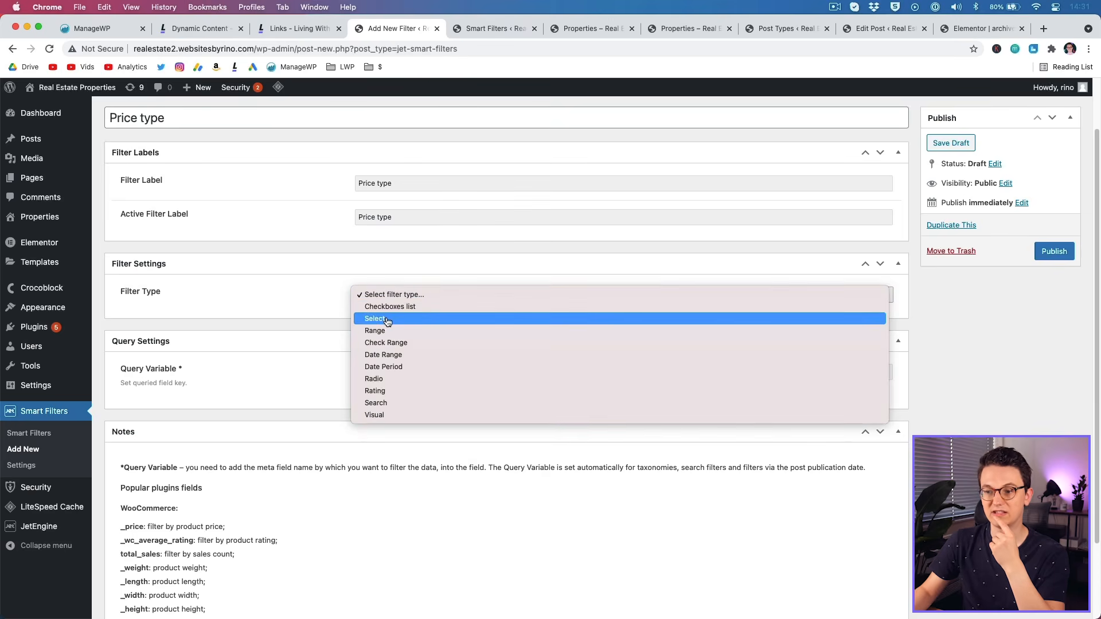
left_click(388, 320)
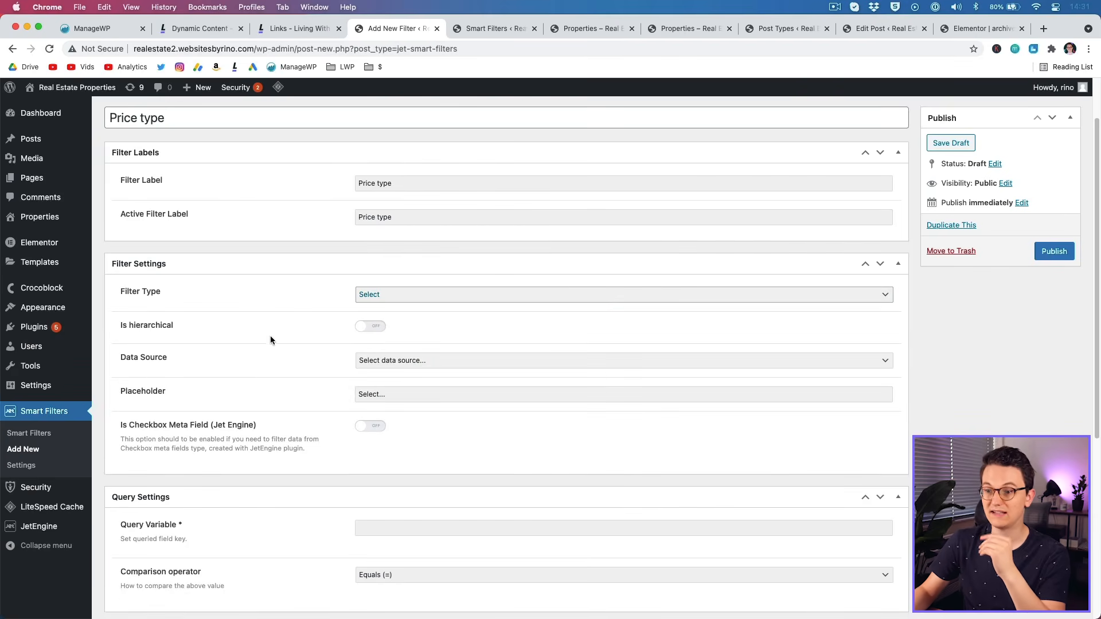
scroll(293, 343, "down", 1)
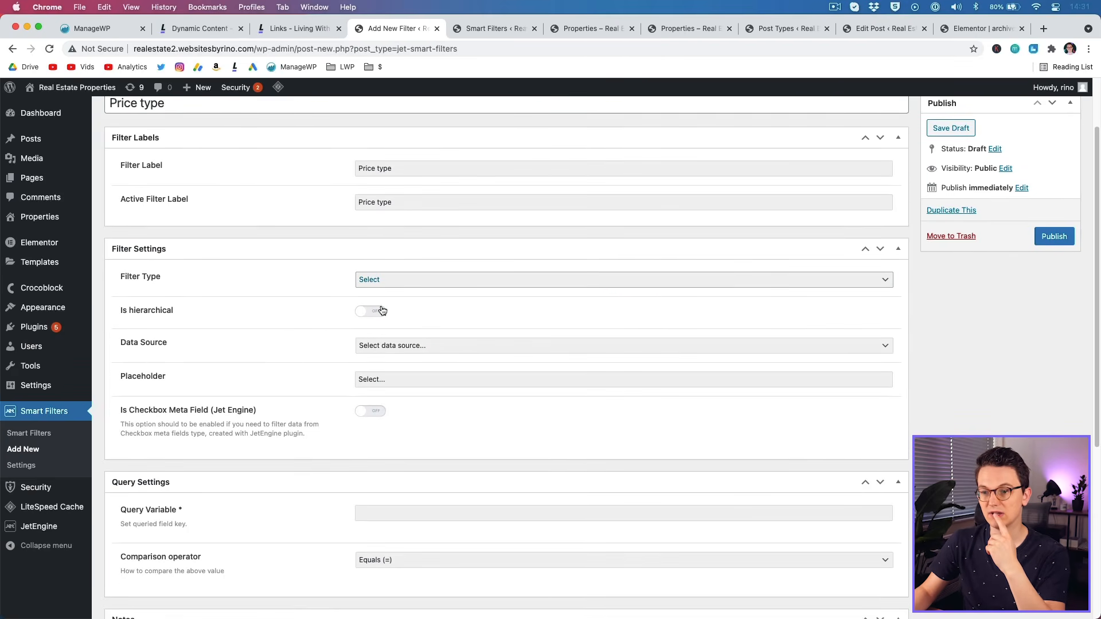
scroll(379, 321, "down", 1)
left_click(389, 329)
left_click(319, 334)
On the "Luxury apartment with sea view" property, check the Price variation choices and copy the field name price-variation.
left_click(475, 28)
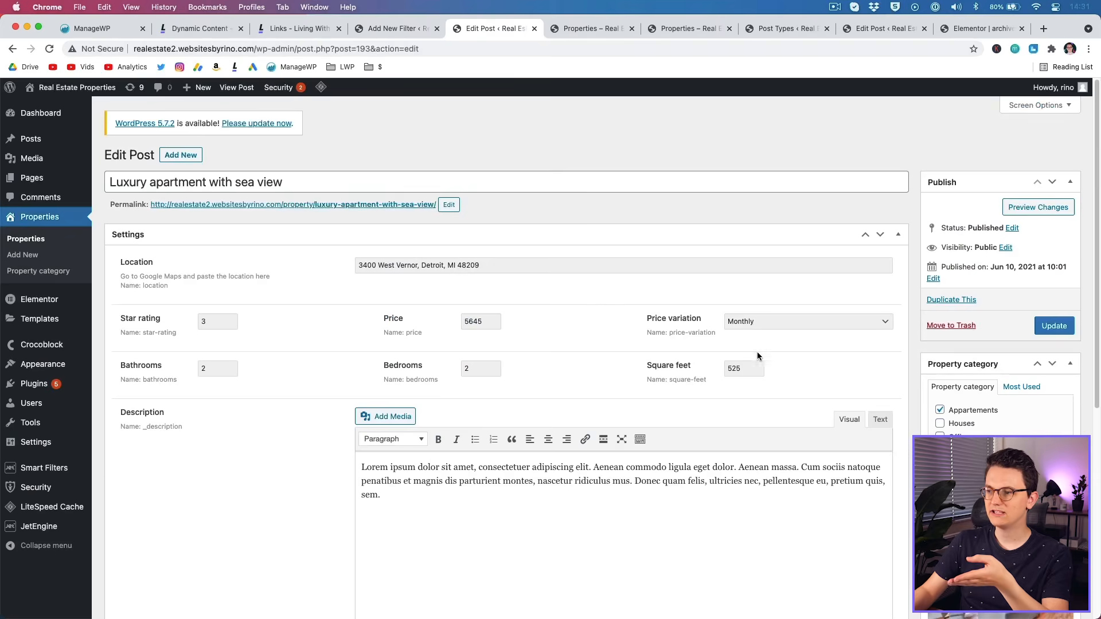
left_click(757, 320)
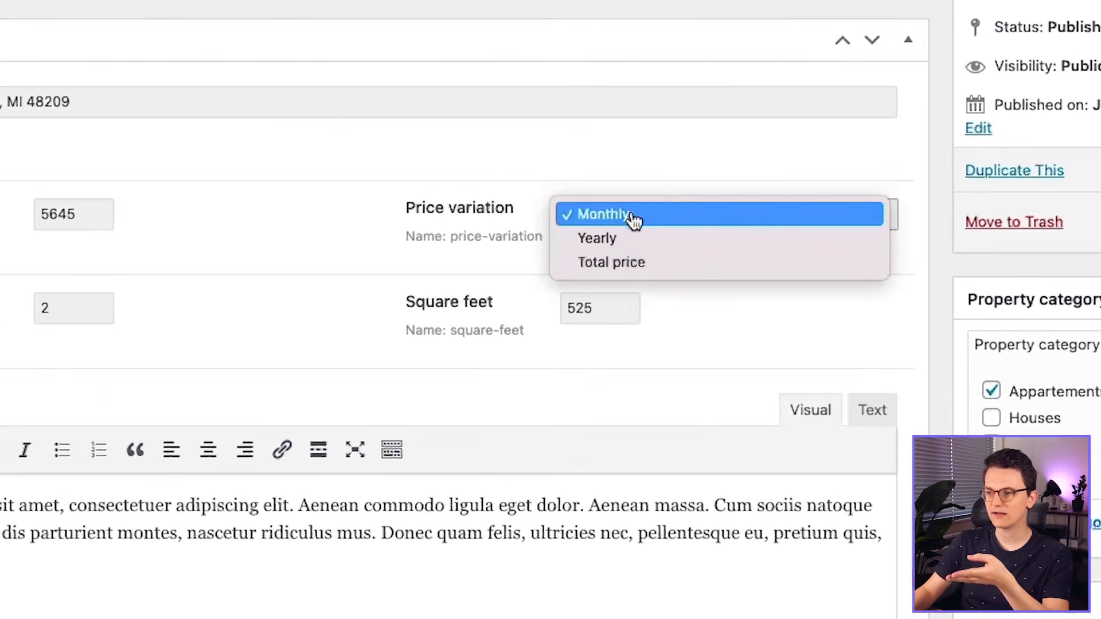
left_click(483, 261)
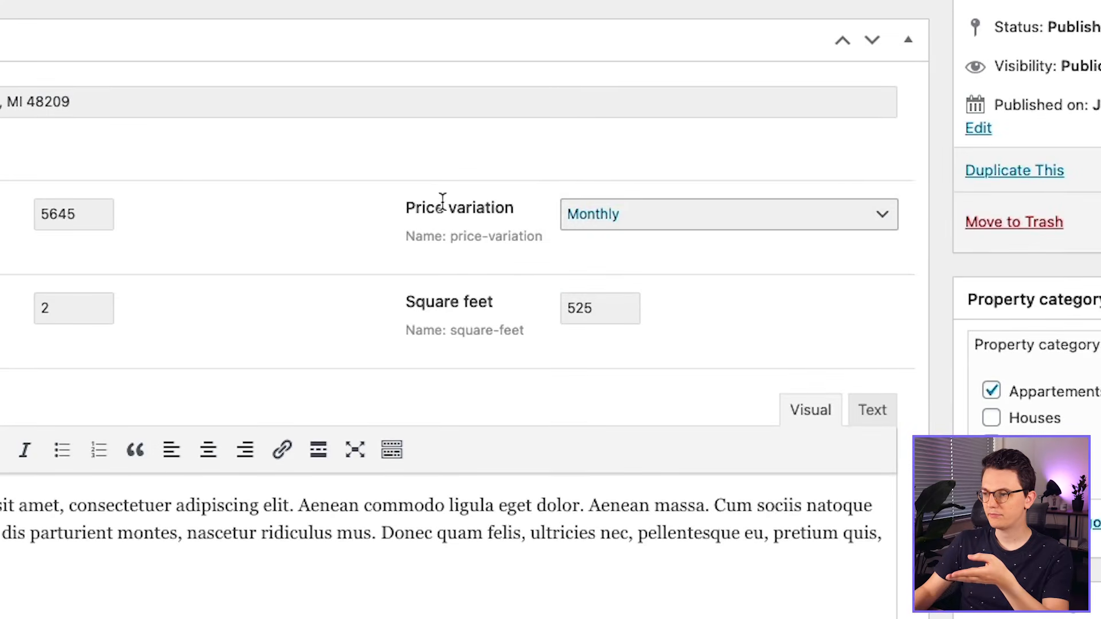
left_click_drag(450, 236, 542, 239)
key("super+c")
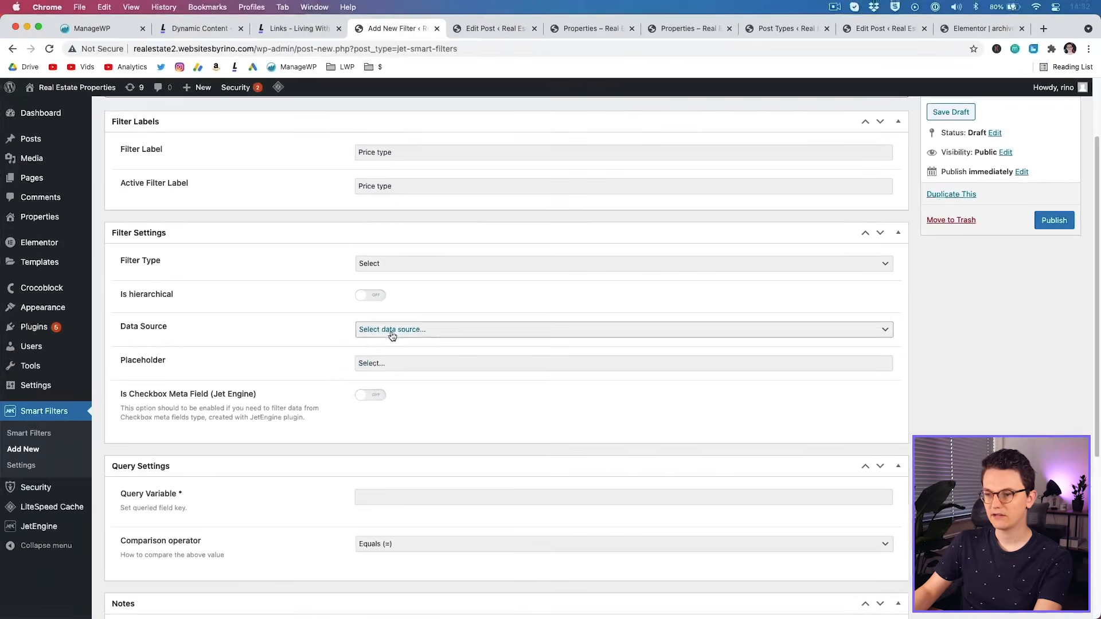
Set the filter's data source to Custom Fields with price-variation as the custom field key.
left_click(392, 336)
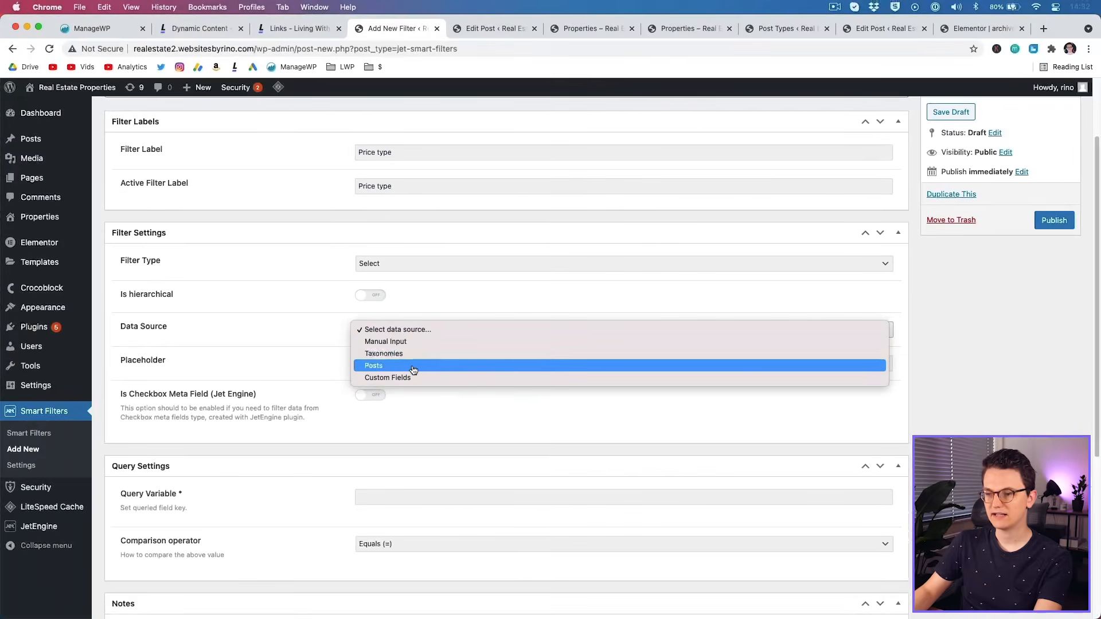
left_click(408, 376)
left_click(393, 363)
key("super+v")
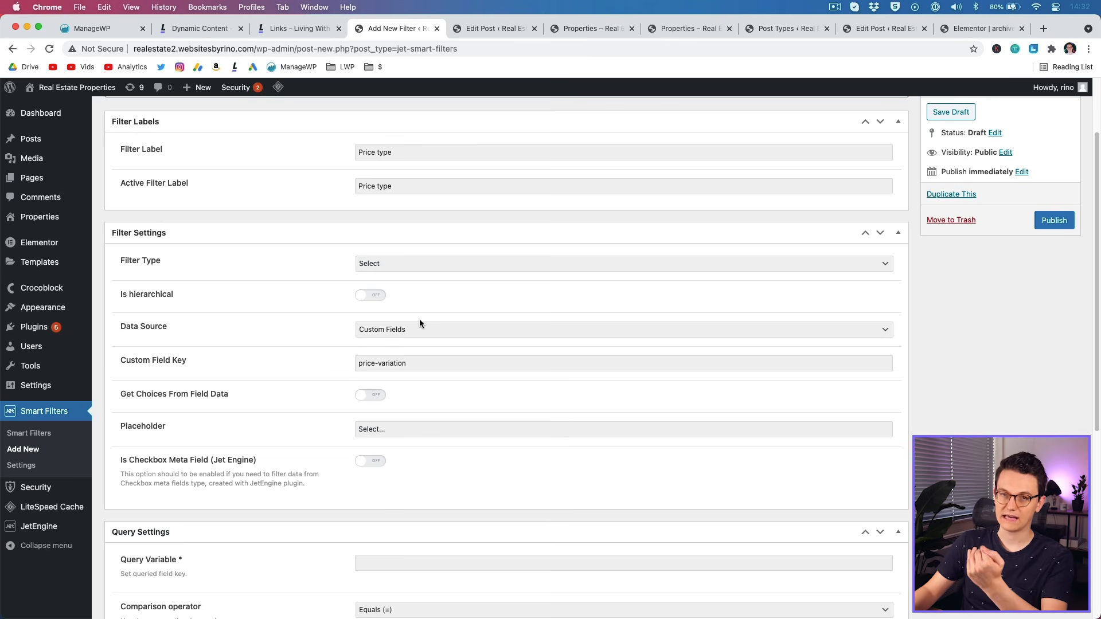
Enable getting choices from field data, with JetEngine as the field source plugin.
scroll(420, 407, "down", 1)
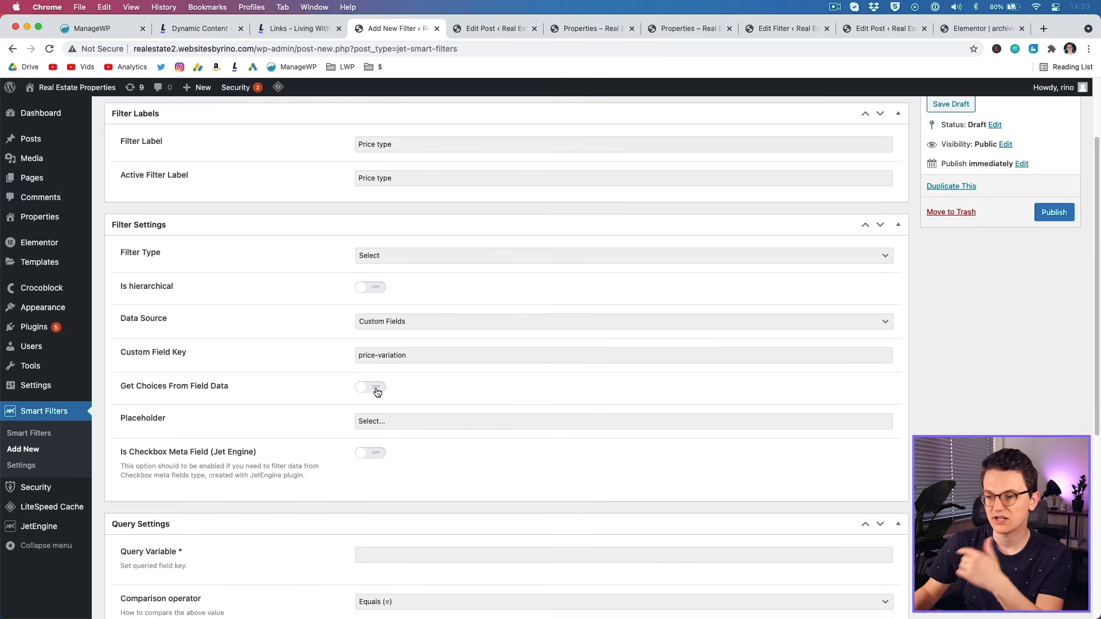
left_click(371, 387)
scroll(367, 401, "down", 1)
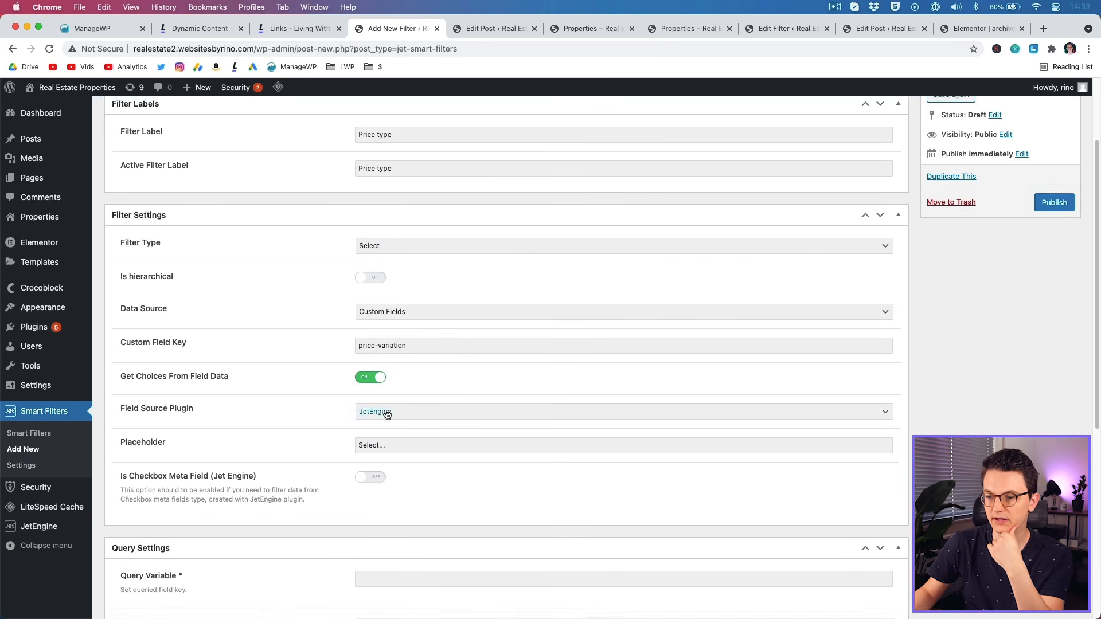
left_click(379, 414)
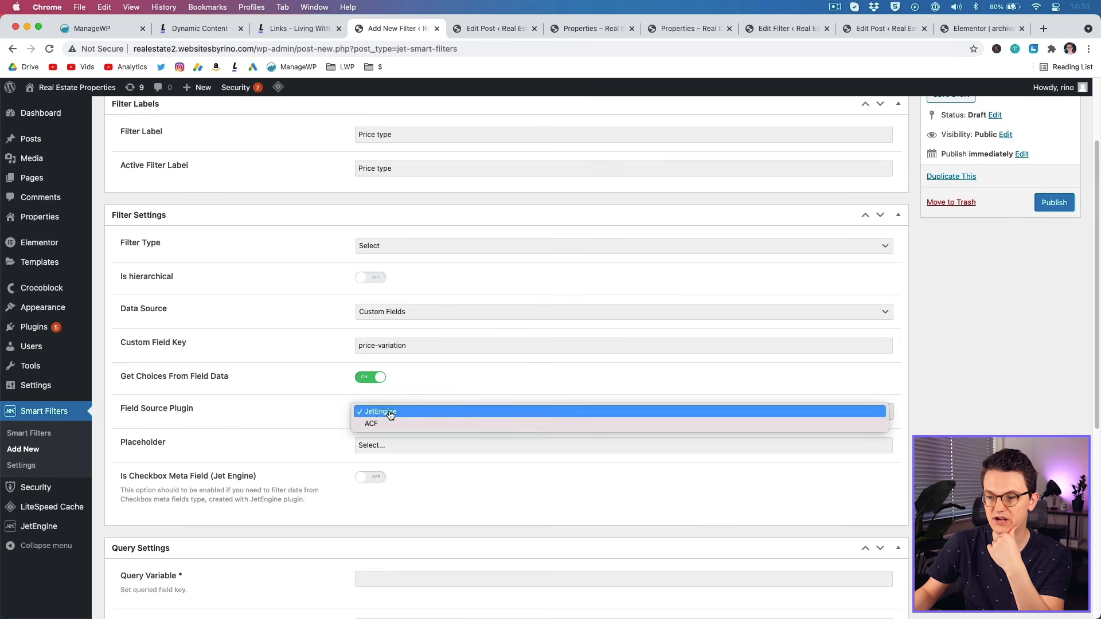
left_click(372, 412)
Compare the filter's placeholder setting with the Price type dropdown on the example properties page.
left_click(387, 448)
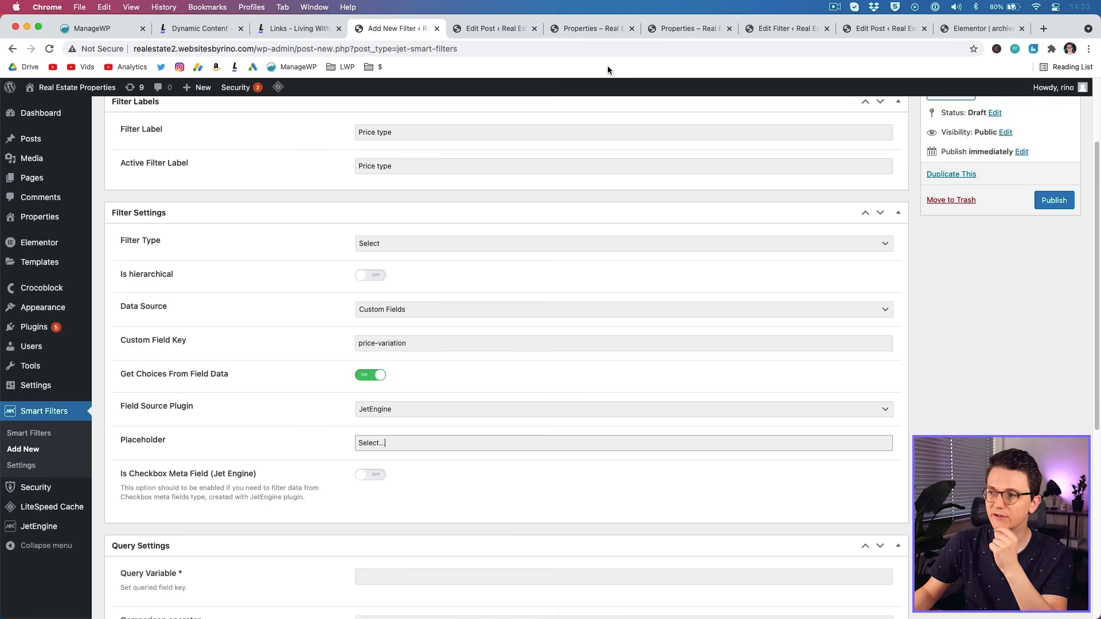
left_click(667, 32)
left_click(266, 210)
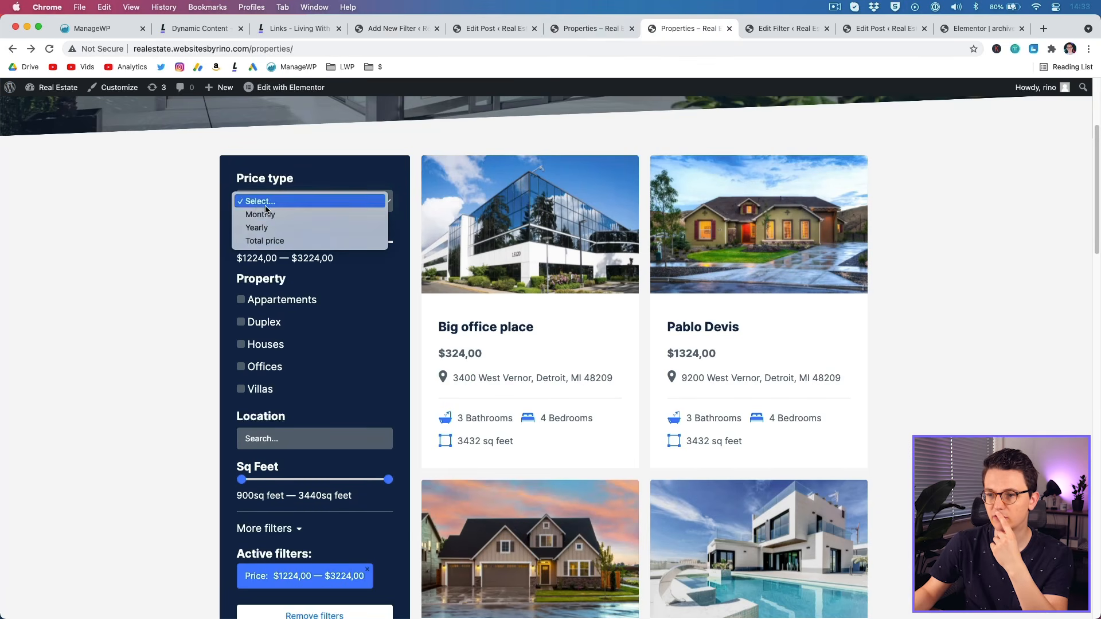
left_click(209, 200)
left_click(396, 29)
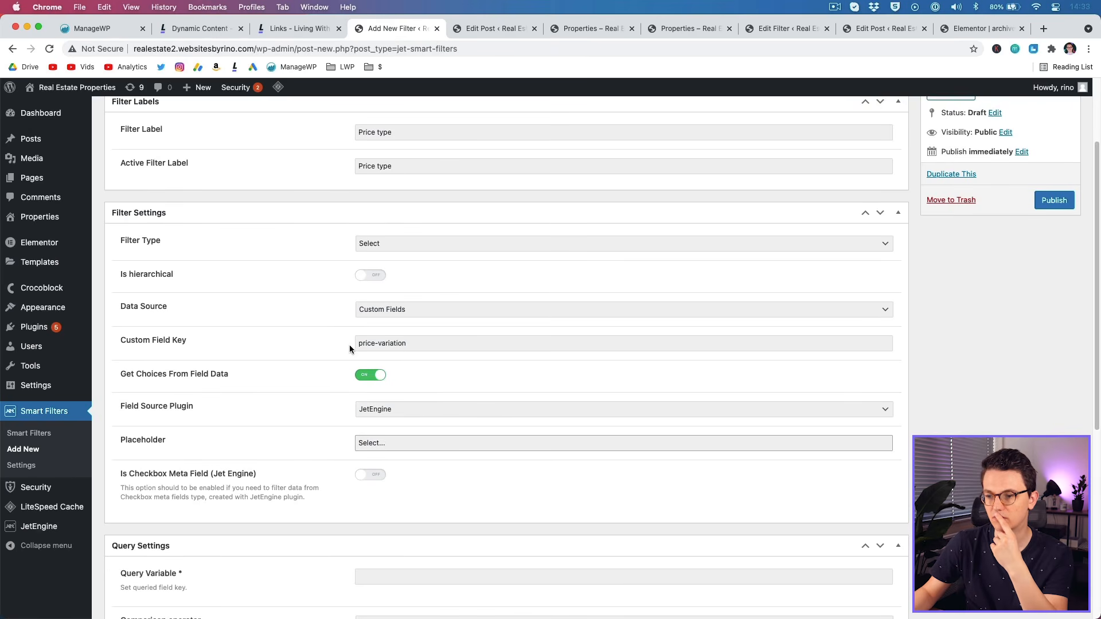
left_click(350, 451)
Copy the custom field key price-variation into the filter's Query Variable.
scroll(350, 451, "down", 4)
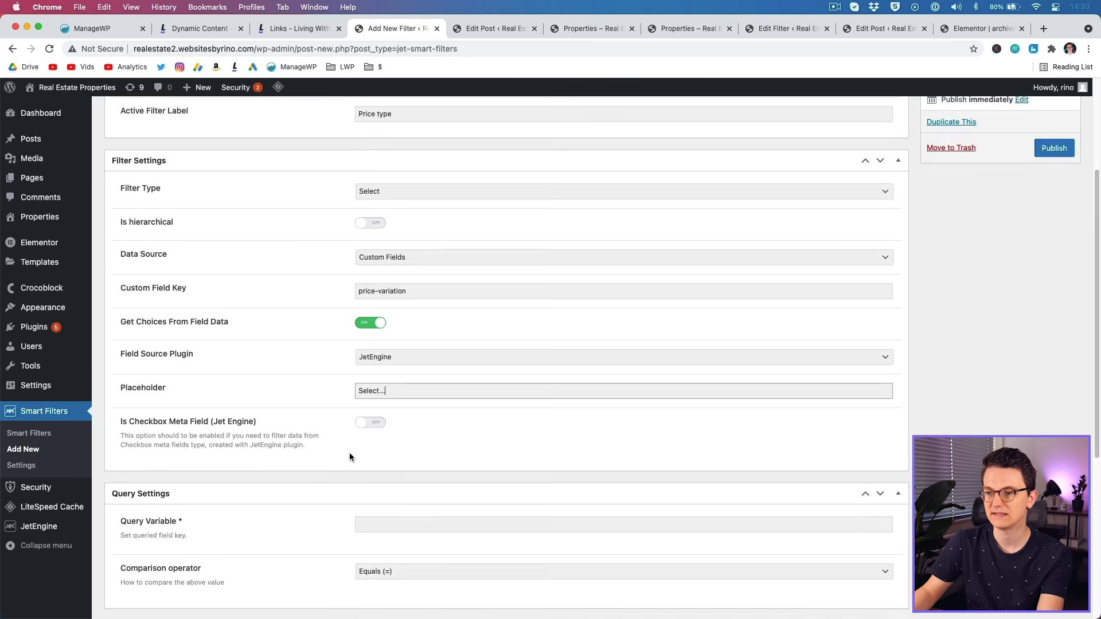
left_click(378, 475)
triple_click(388, 243)
key("super+c")
left_click(367, 477)
key("super+v")
Check the remaining query settings and publish the Price type filter.
scroll(336, 492, "up", 1)
scroll(353, 529, "down", 4)
scroll(353, 529, "up", 8)
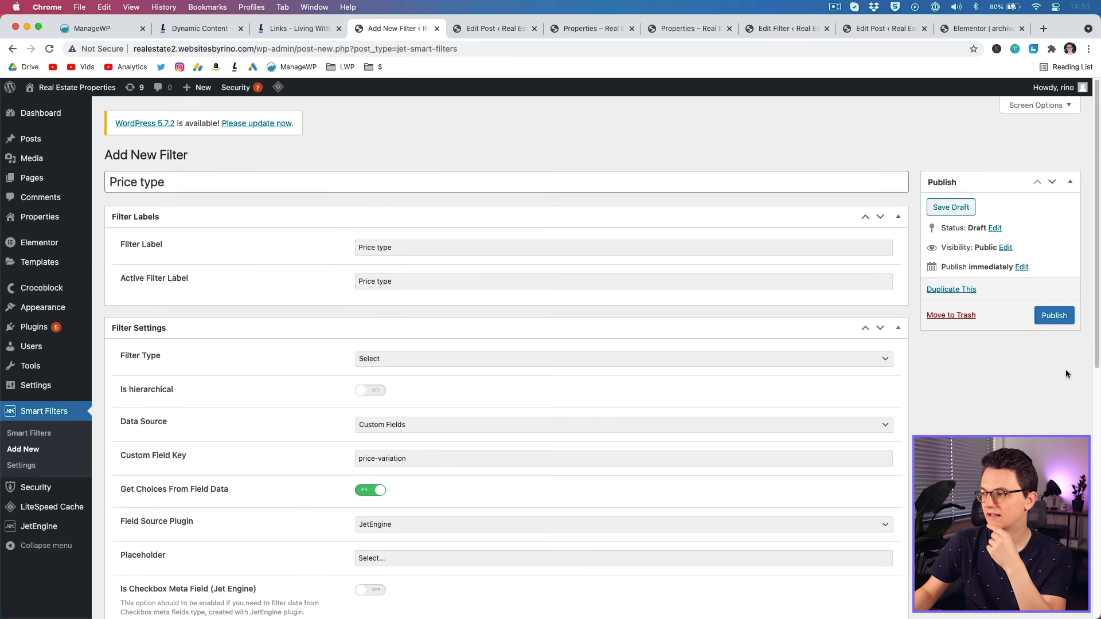
left_click(1058, 320)
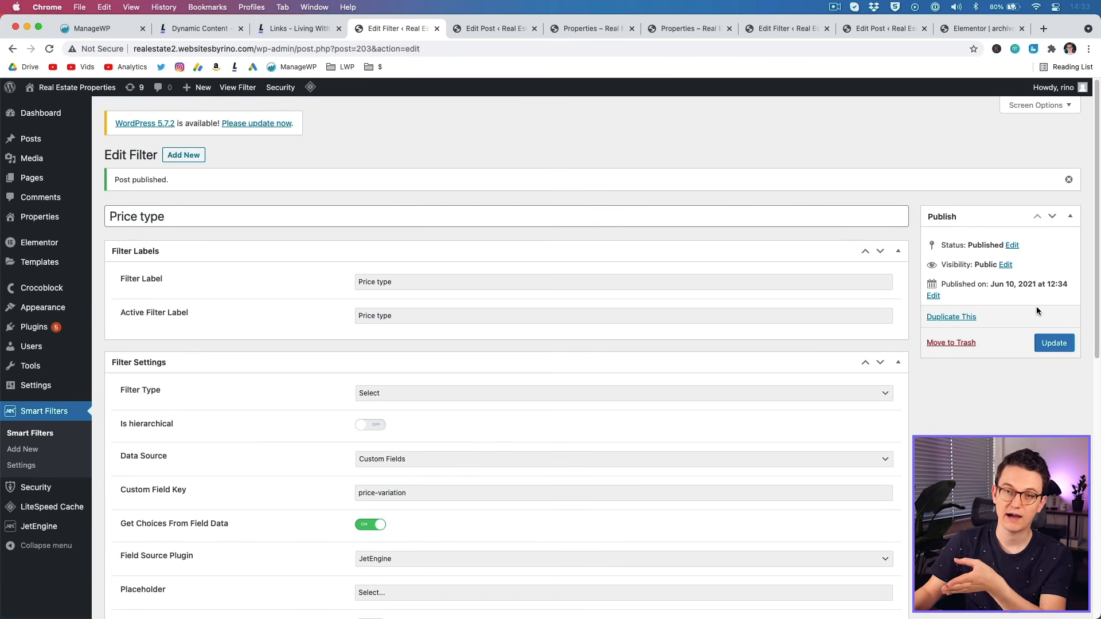
Review the Price, Property and Location filters on the example page, and inspect the Price field of the "Luxury apartment with sea view" property.
left_click(579, 28)
left_click(688, 28)
scroll(286, 210, "up", 1)
left_click(323, 204)
left_click(322, 204)
scroll(240, 234, "up", 1)
double_click(240, 233)
left_click(240, 233)
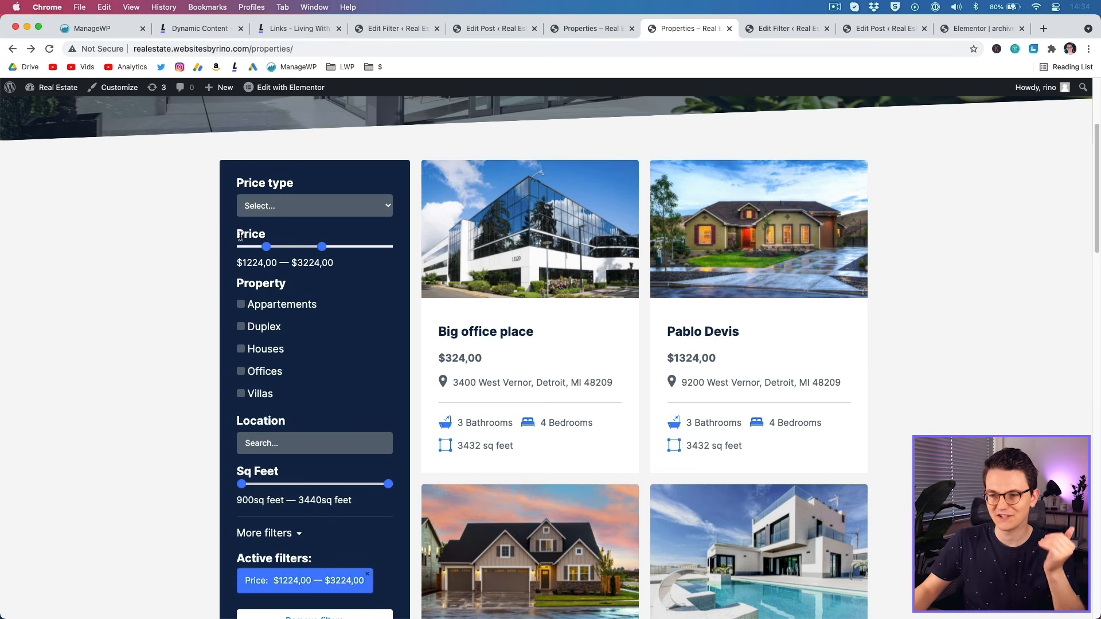
double_click(240, 233)
left_click(256, 285)
left_click_drag(257, 422, 278, 423)
left_click(281, 423)
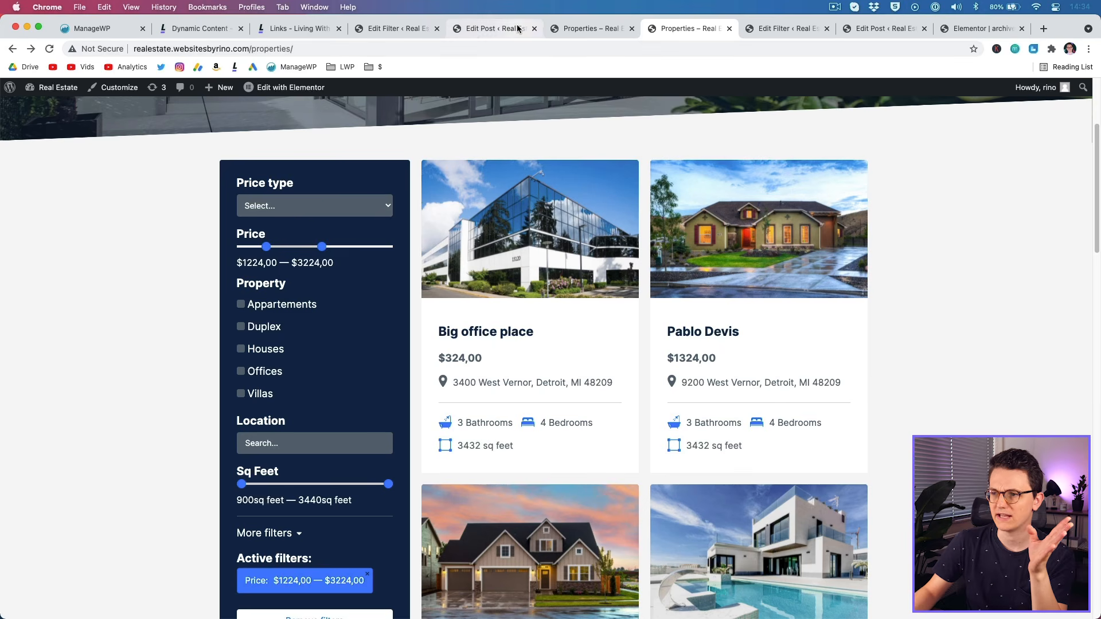
left_click(494, 27)
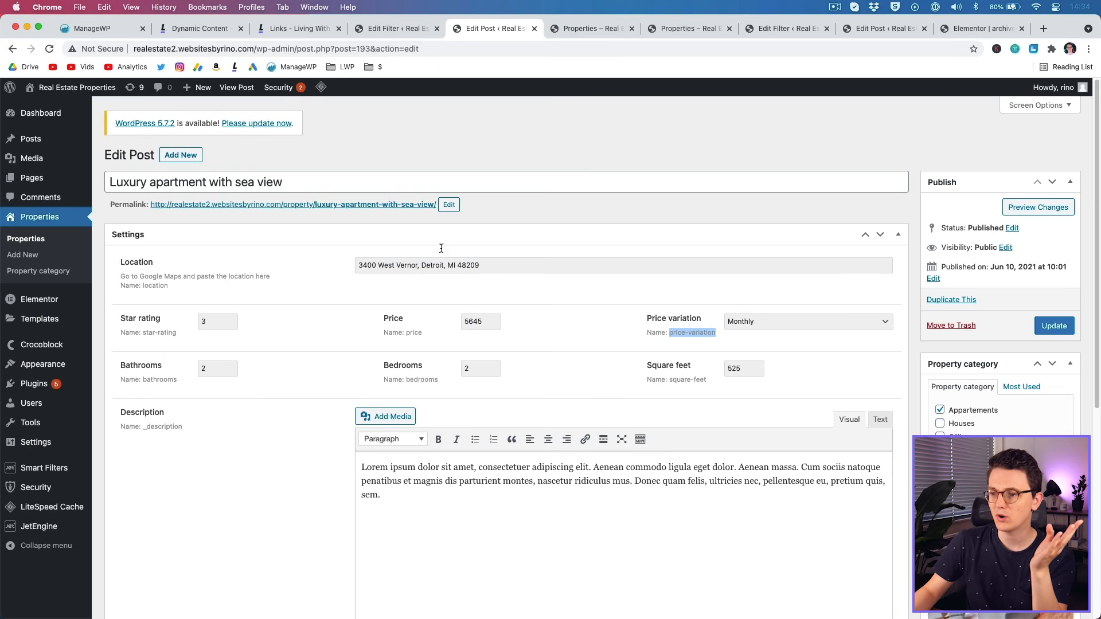
double_click(476, 321)
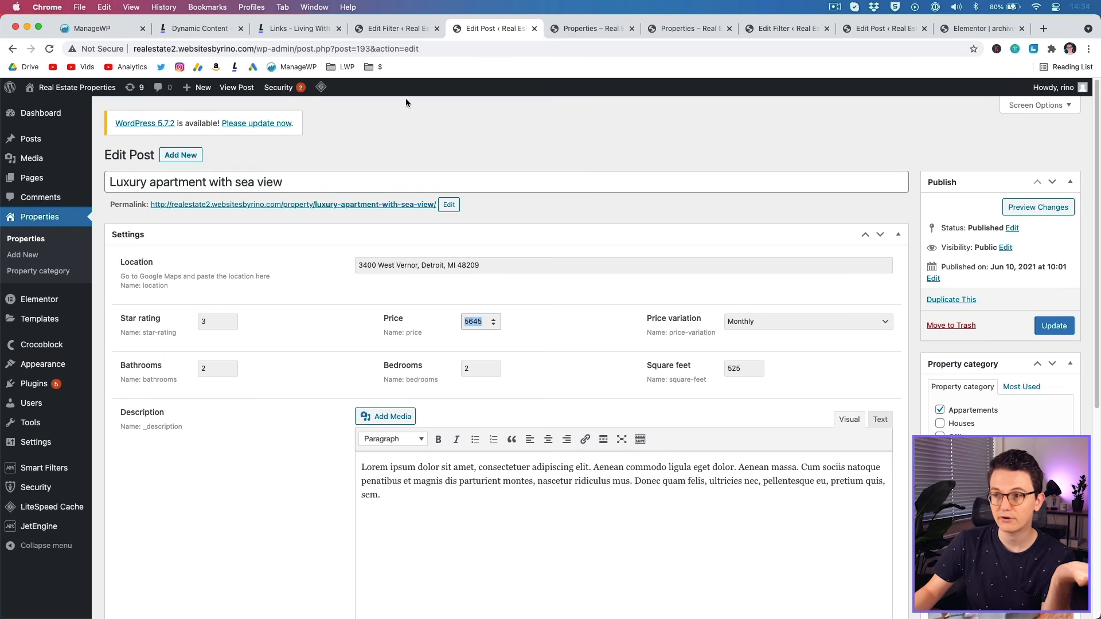
Add a new smart filter titled Price.
left_click(408, 30)
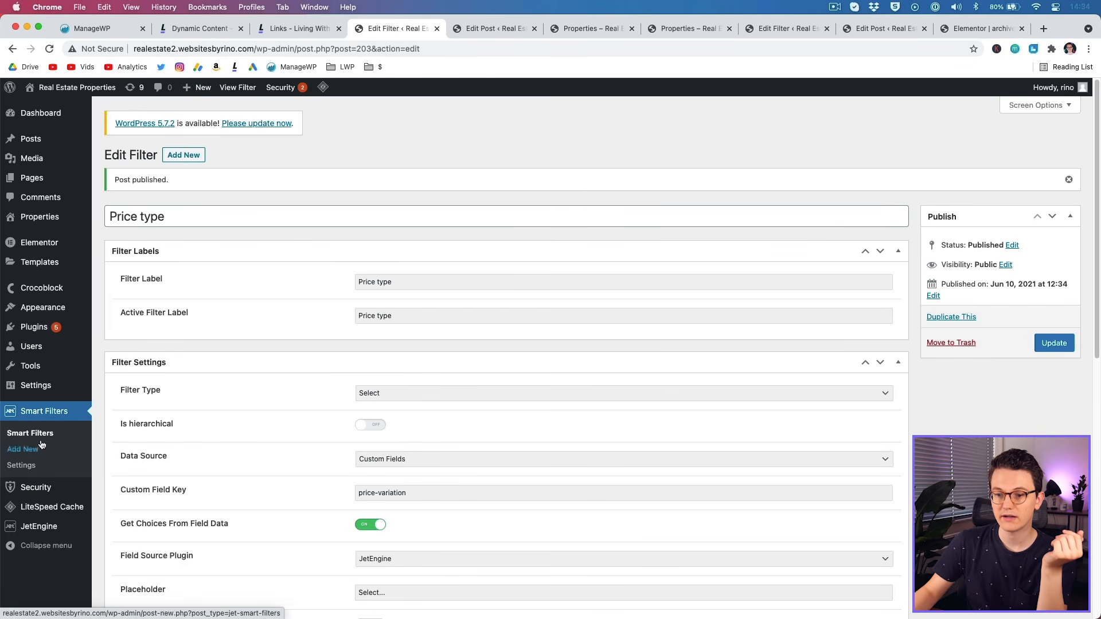
left_click(196, 160)
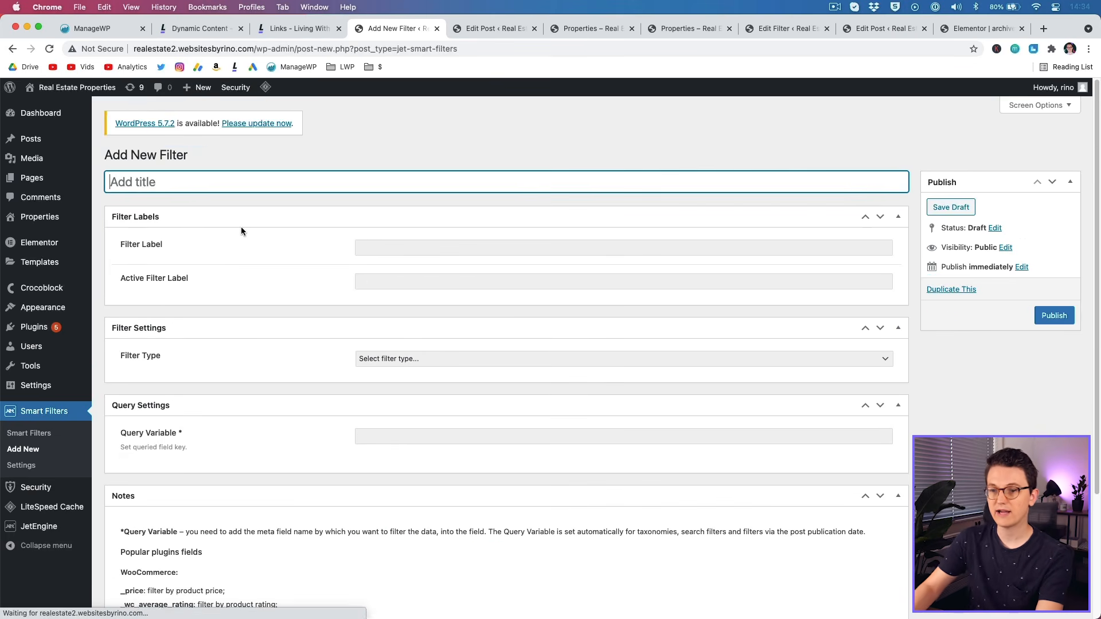
type("Price")
key("Tab")
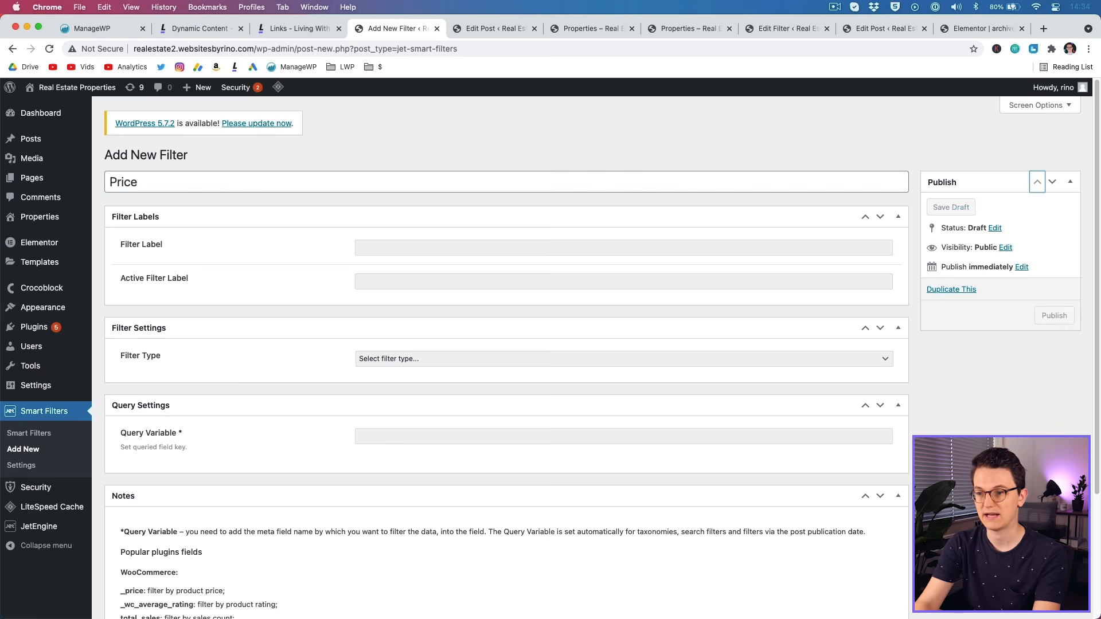
Copy the title Price into both the Filter Label and the Active Filter Label.
left_click(216, 189)
key("super+a")
key("super+c")
left_click(374, 251)
key("super+v")
left_click(388, 283)
key("super+v")
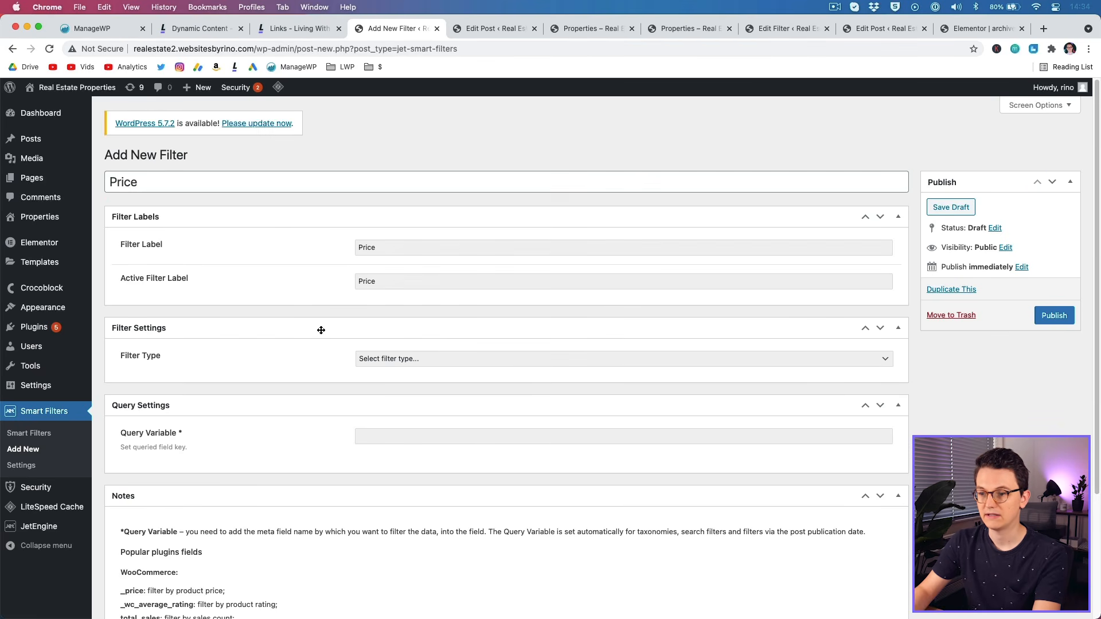
Set the Filter Type to Range and the values prefix to $.
scroll(319, 329, "down", 2)
left_click(401, 295)
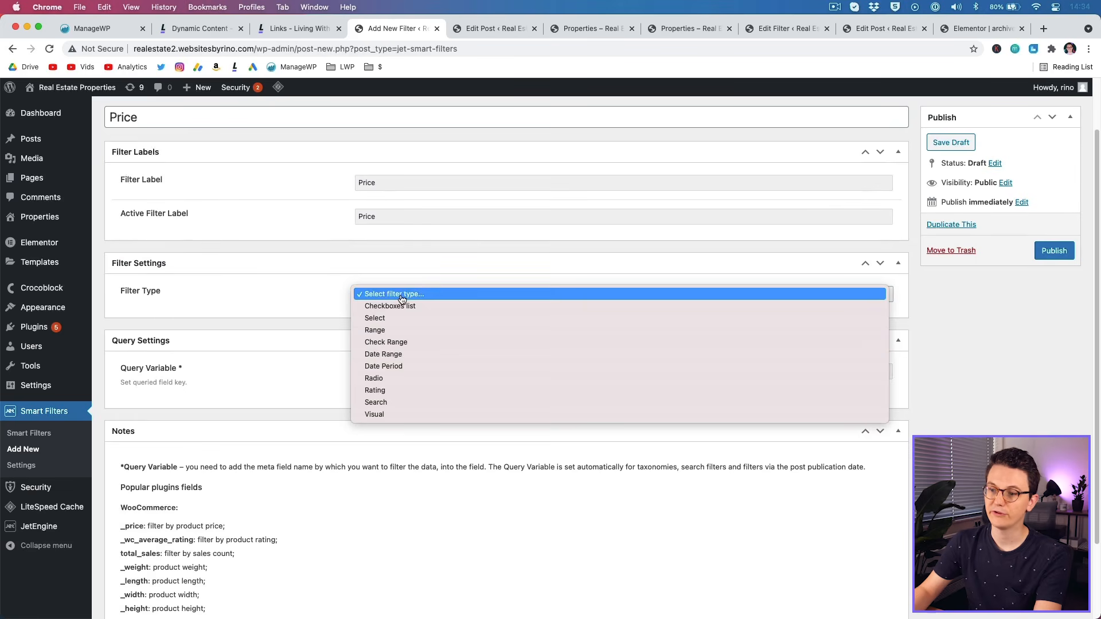
left_click(399, 332)
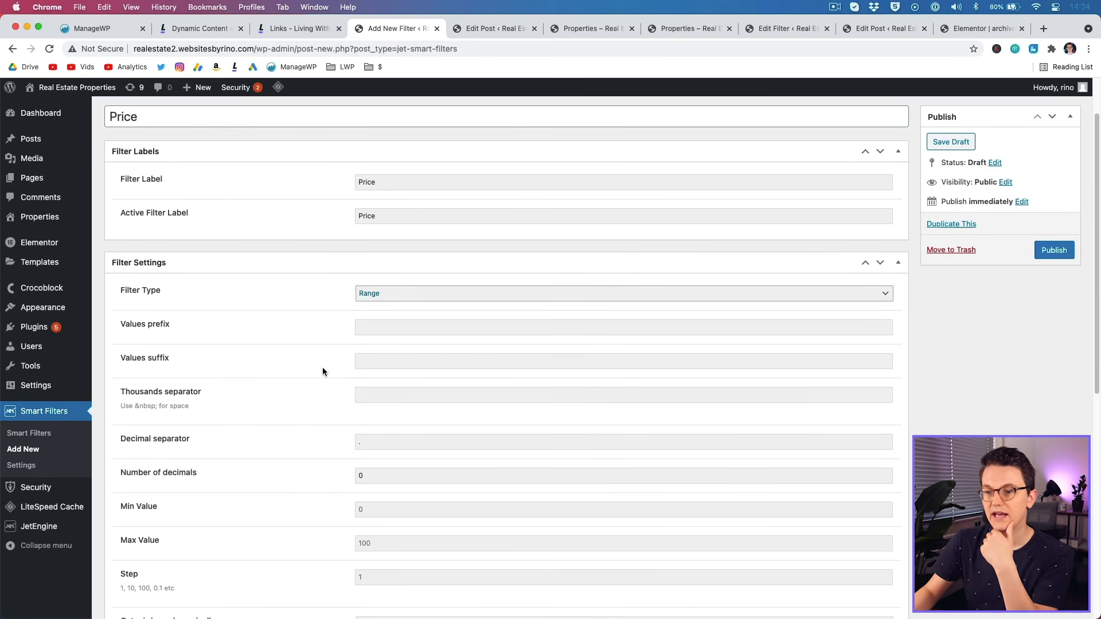
scroll(322, 370, "down", 1)
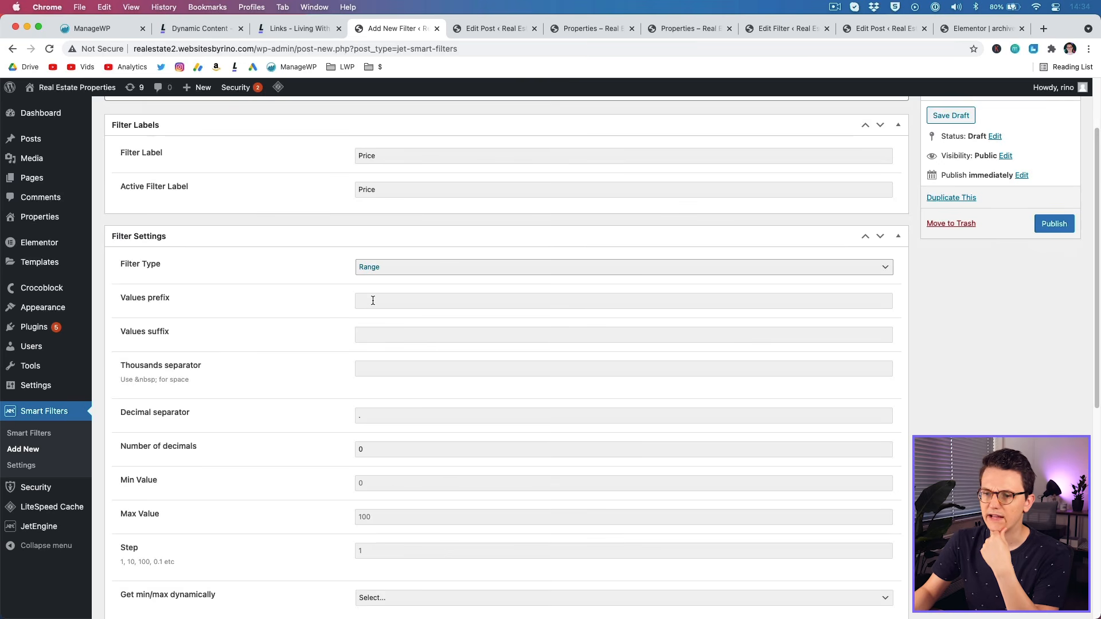
left_click(374, 301)
left_click(370, 325)
Check how prices are displayed on the properties page, and return to the new Price filter.
left_click(602, 34)
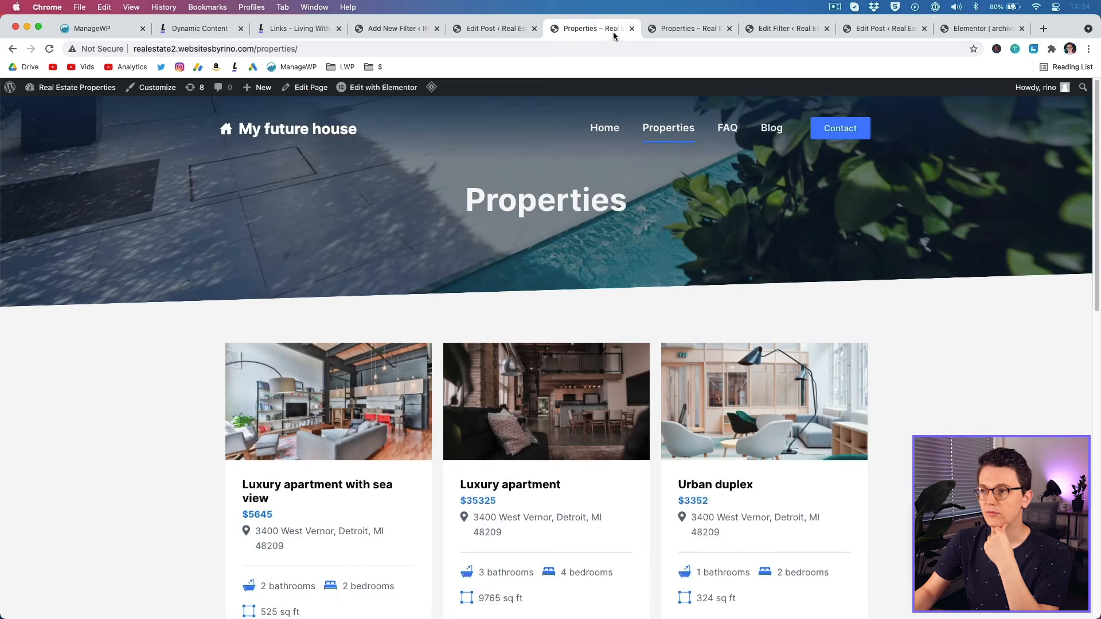
left_click(662, 29)
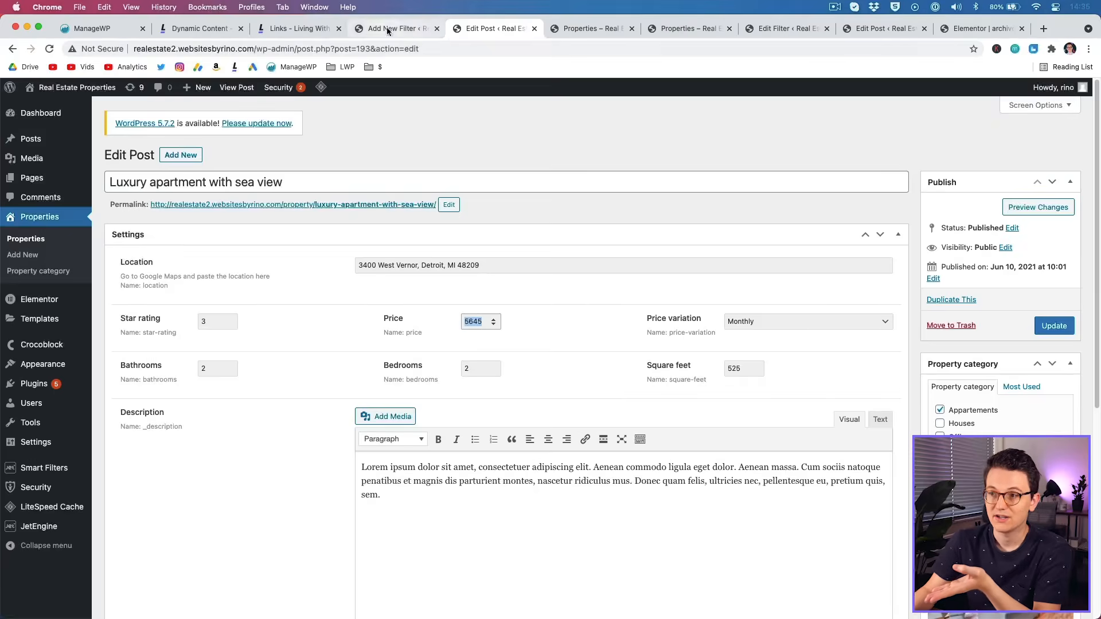
left_click(388, 29)
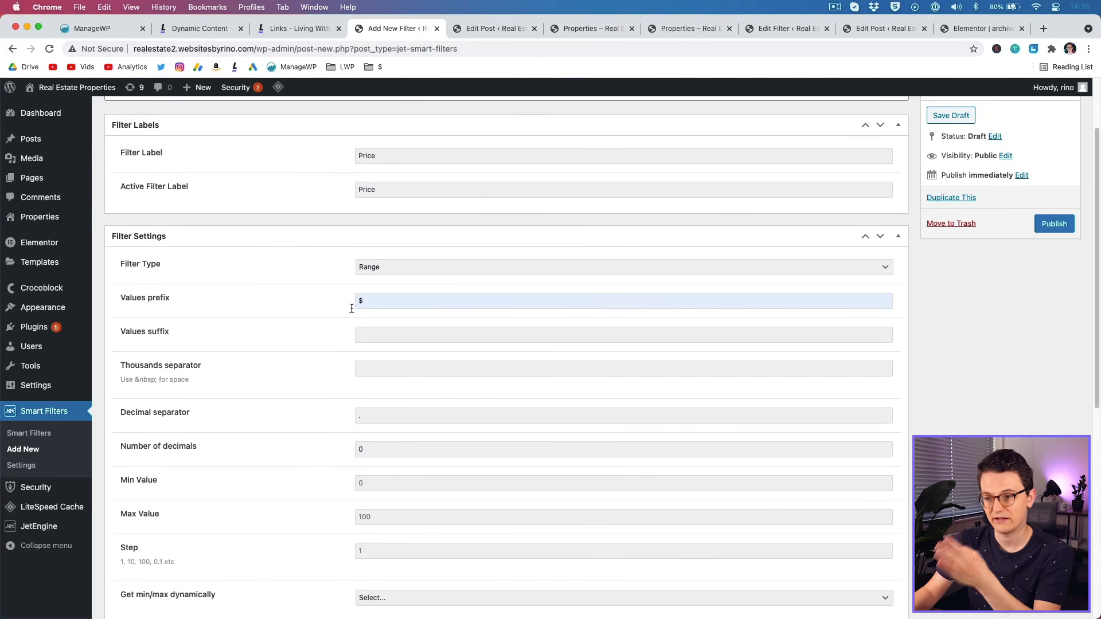
Review the Values suffix and Thousands separator settings of the Price filter.
scroll(315, 345, "down", 2)
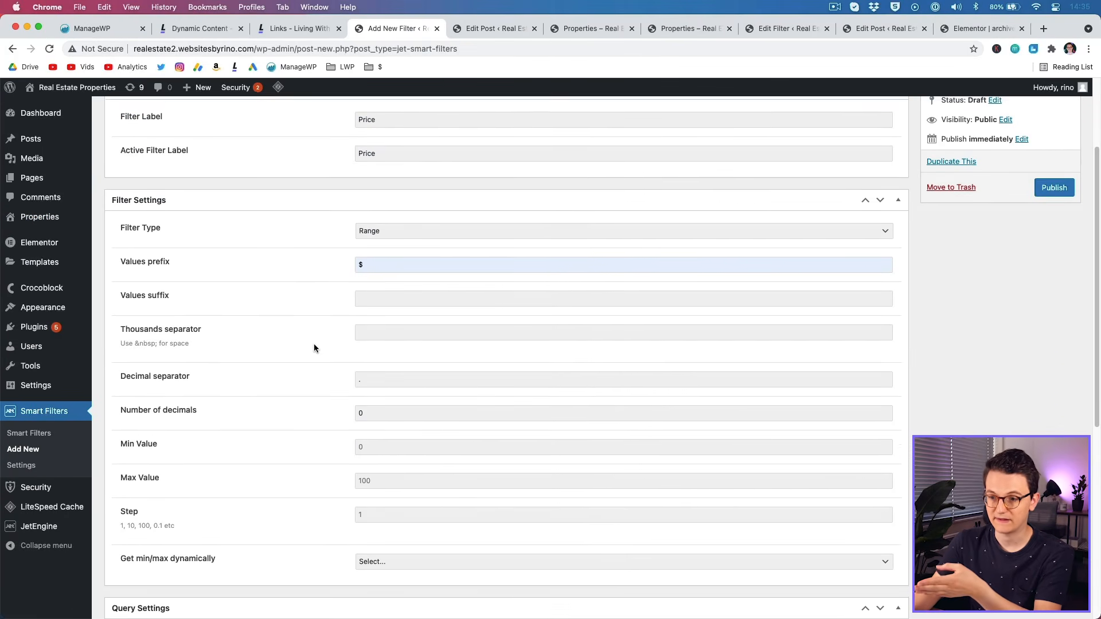
scroll(314, 349, "down", 1)
left_click(376, 318)
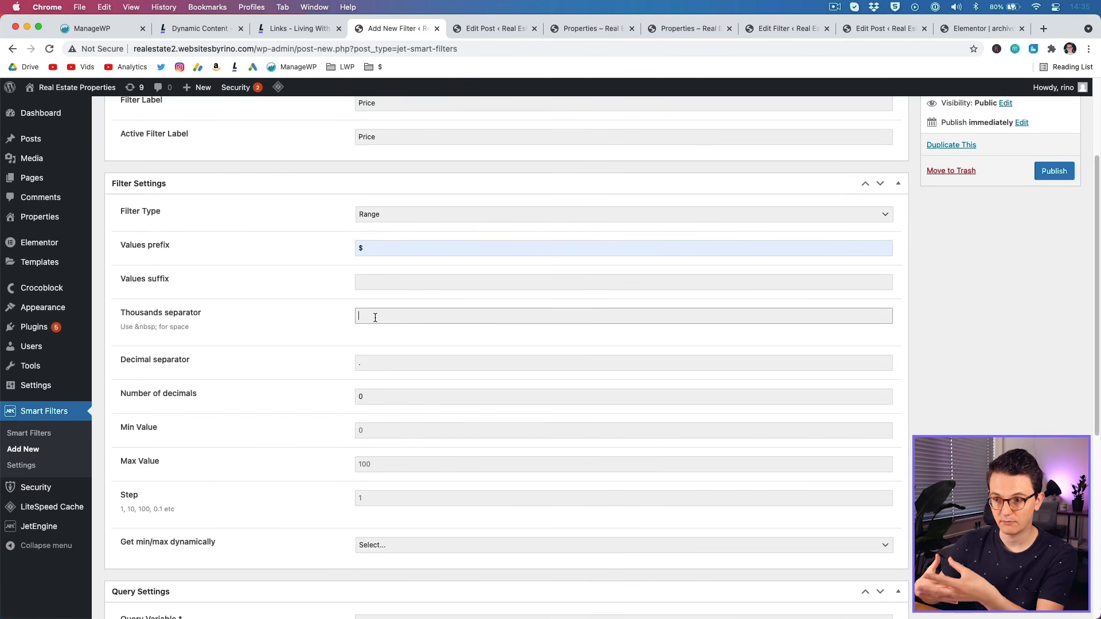
scroll(327, 333, "down", 1)
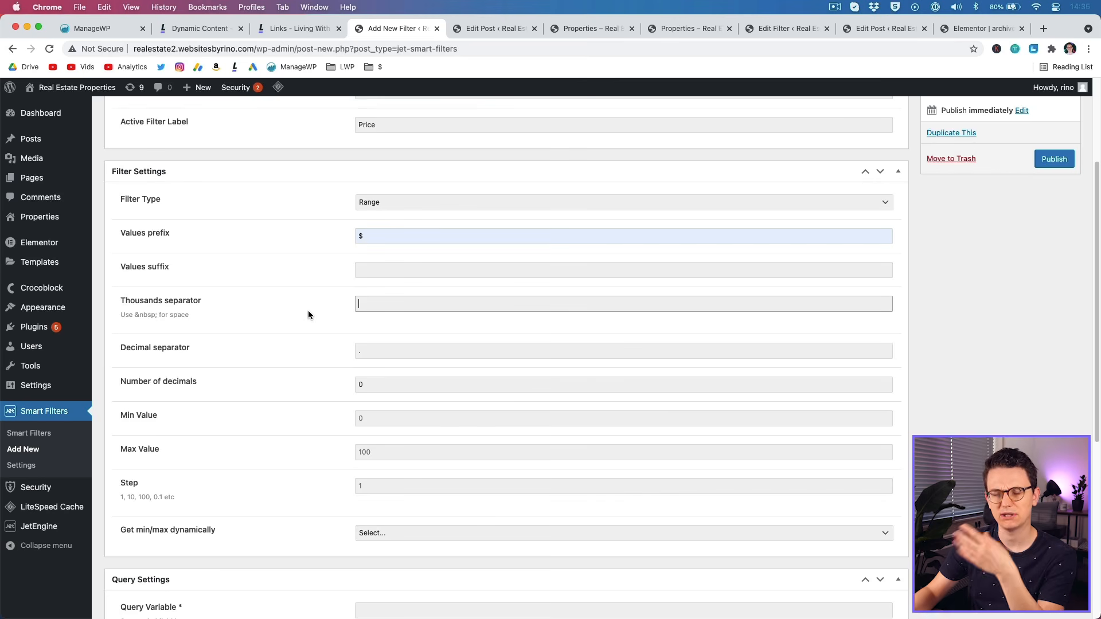
scroll(315, 311, "down", 1)
type(",")
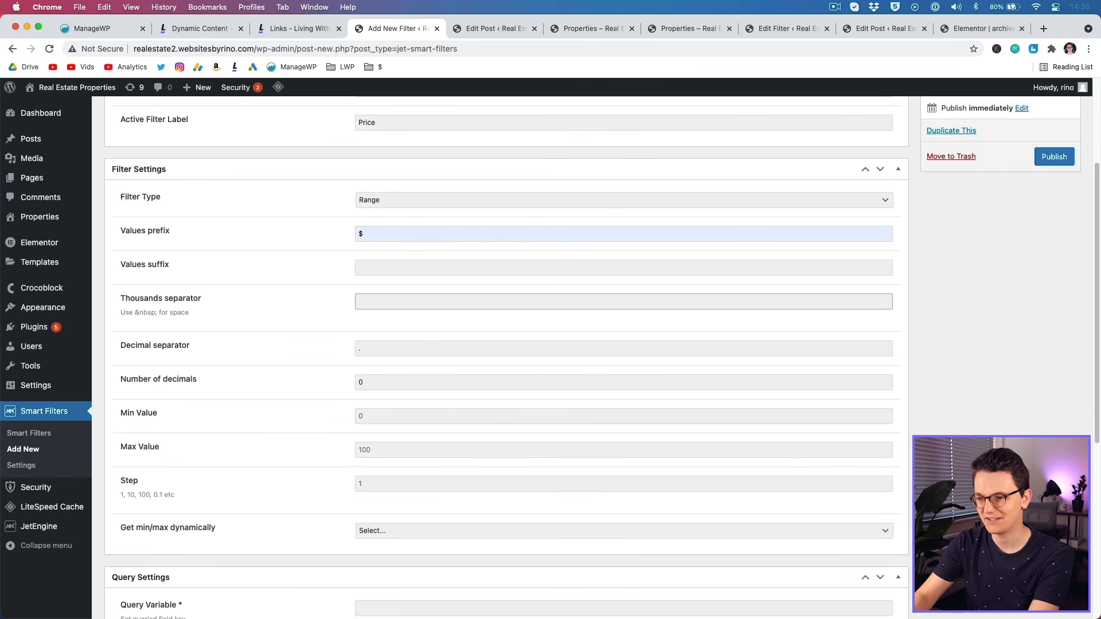
Examine the decimal, Min Value and Max Value settings of the Price filter.
scroll(108, 292, "down", 3)
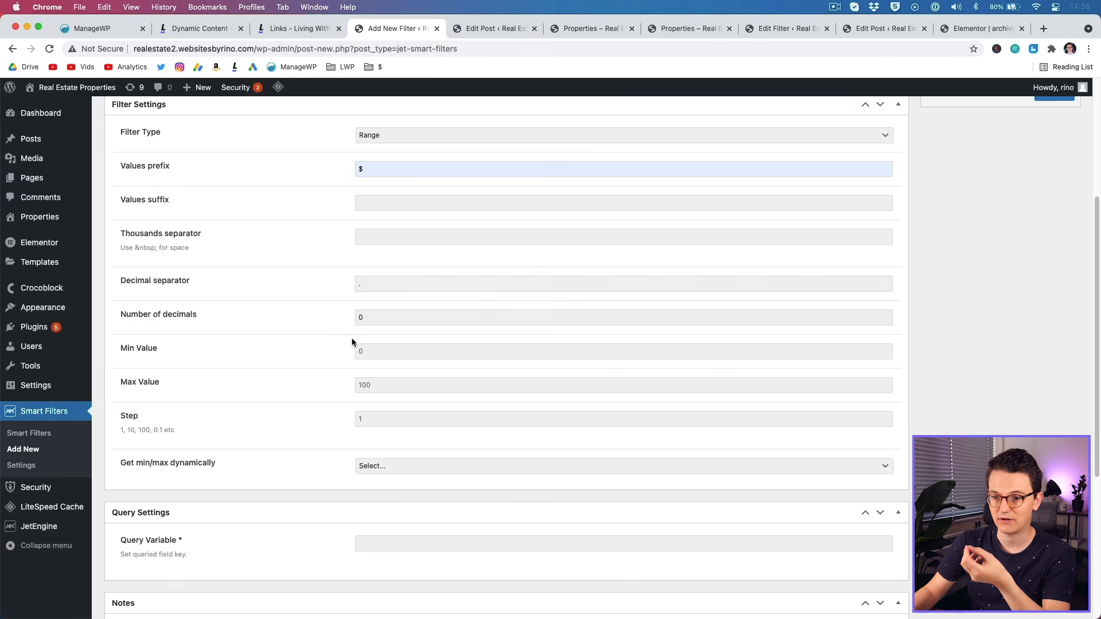
scroll(394, 348, "down", 1)
left_click(401, 343)
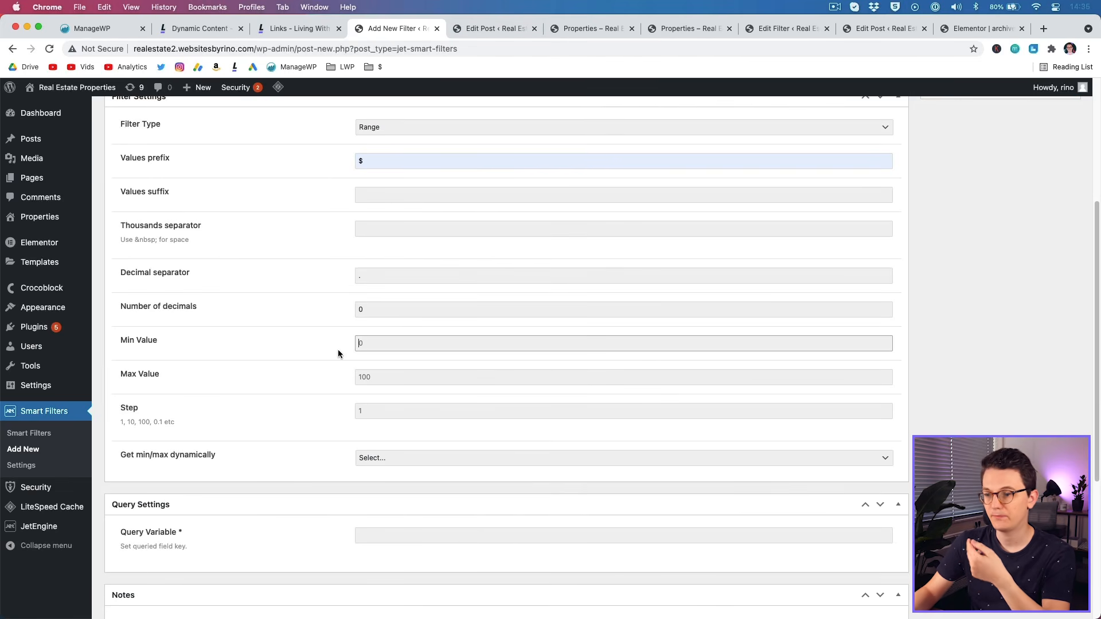
left_click(383, 376)
left_click(339, 376)
left_click(369, 343)
left_click(378, 381)
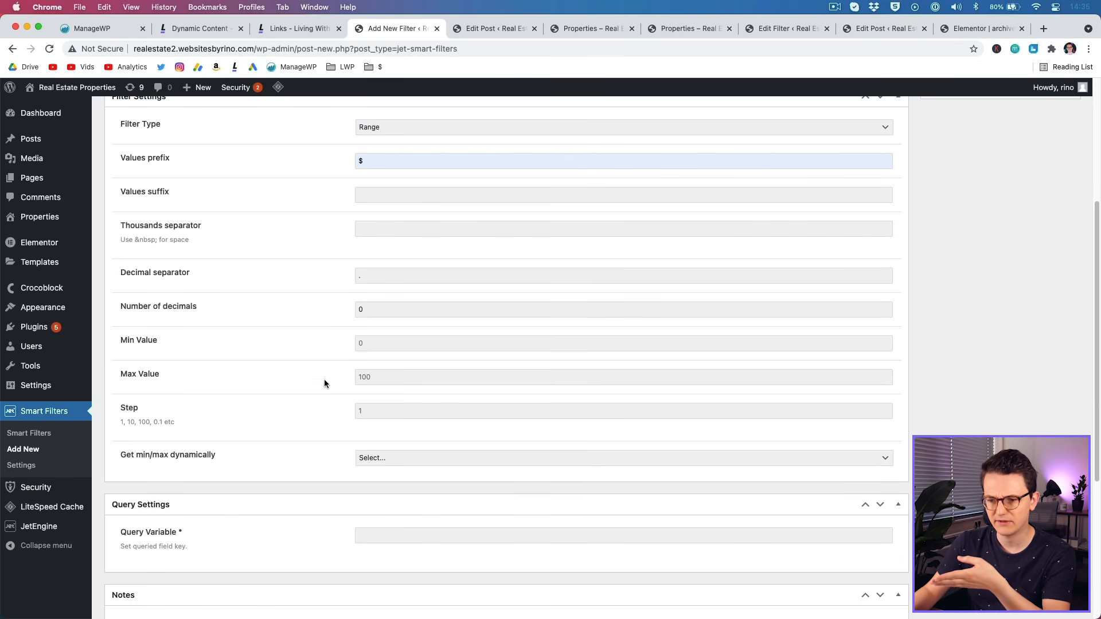
scroll(324, 380, "down", 1)
left_click(375, 354)
left_click(364, 337)
left_click(381, 374)
left_click(349, 376)
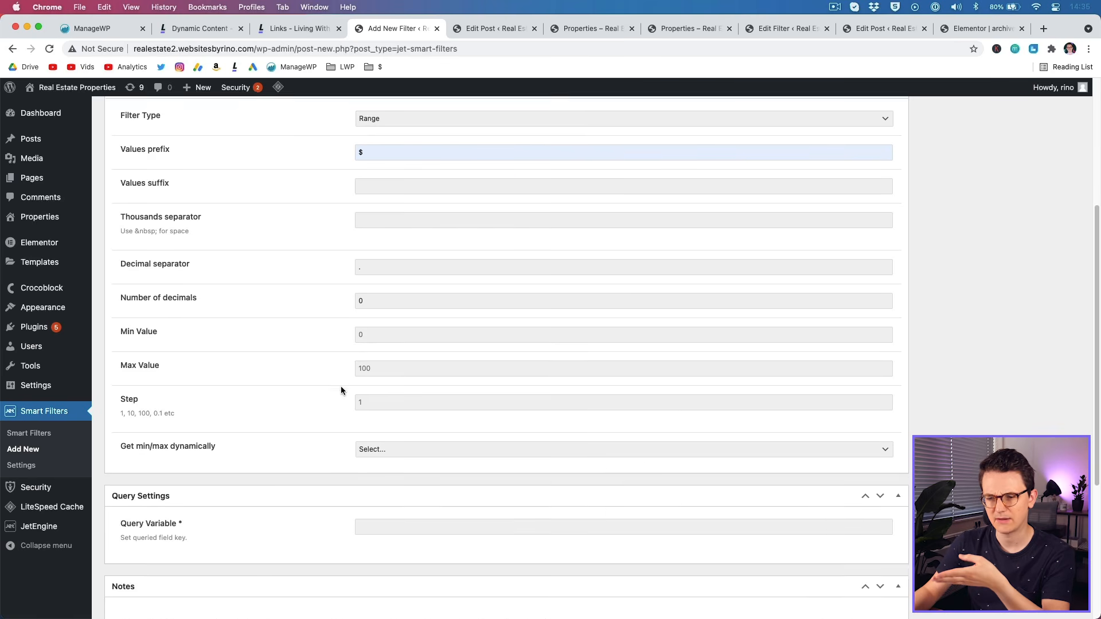
Compare the Step setting with the example properties page by moving the lower end of its Price slider.
scroll(340, 387, "down", 2)
left_click(397, 380)
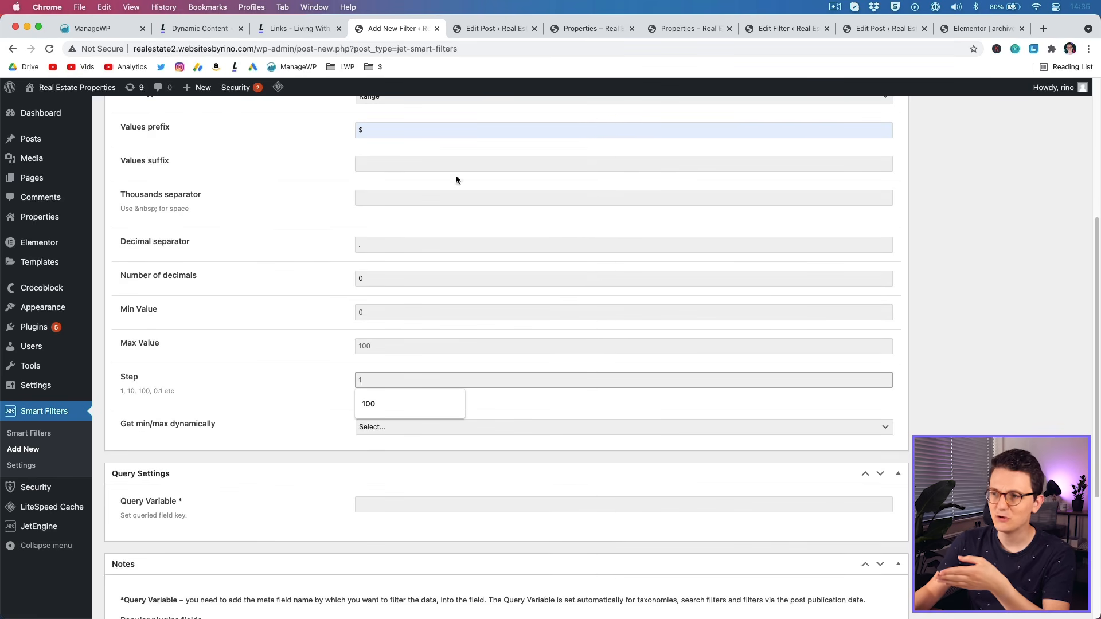
left_click(663, 29)
left_click_drag(266, 269, 253, 276)
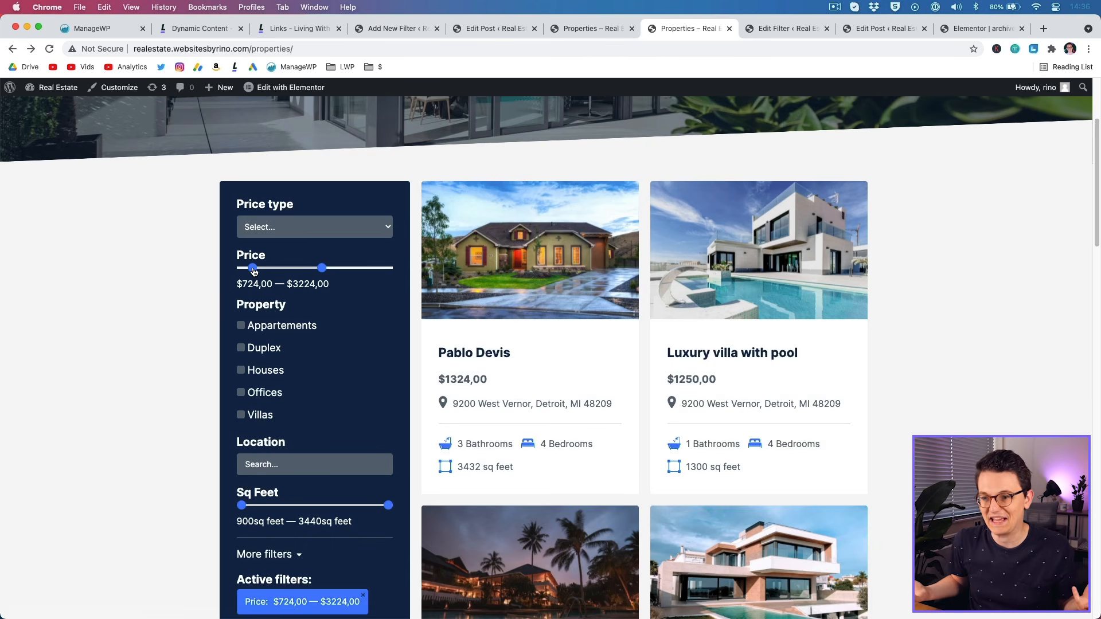
left_click_drag(254, 272, 242, 270)
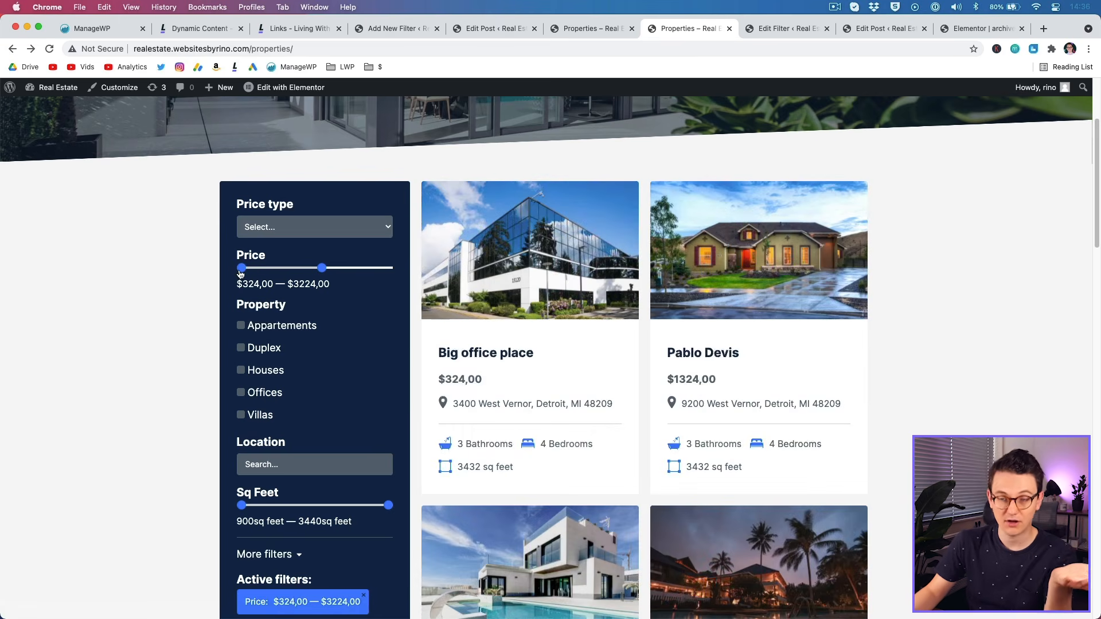
left_click_drag(242, 269, 256, 269)
Set the Price filter's Step to 100.
left_click(403, 30)
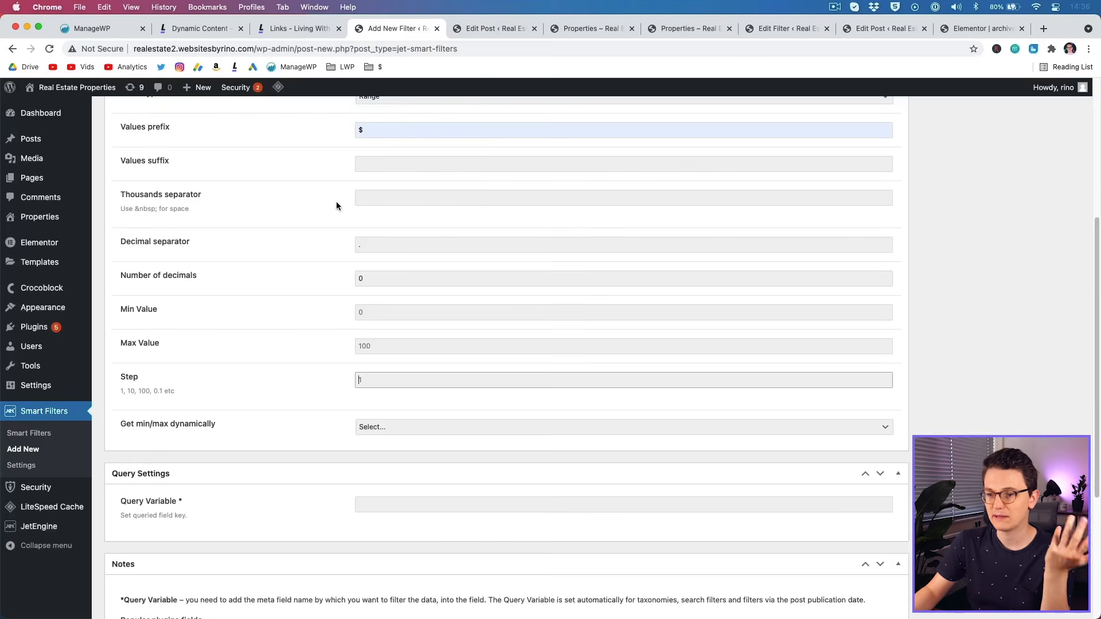
type("100")
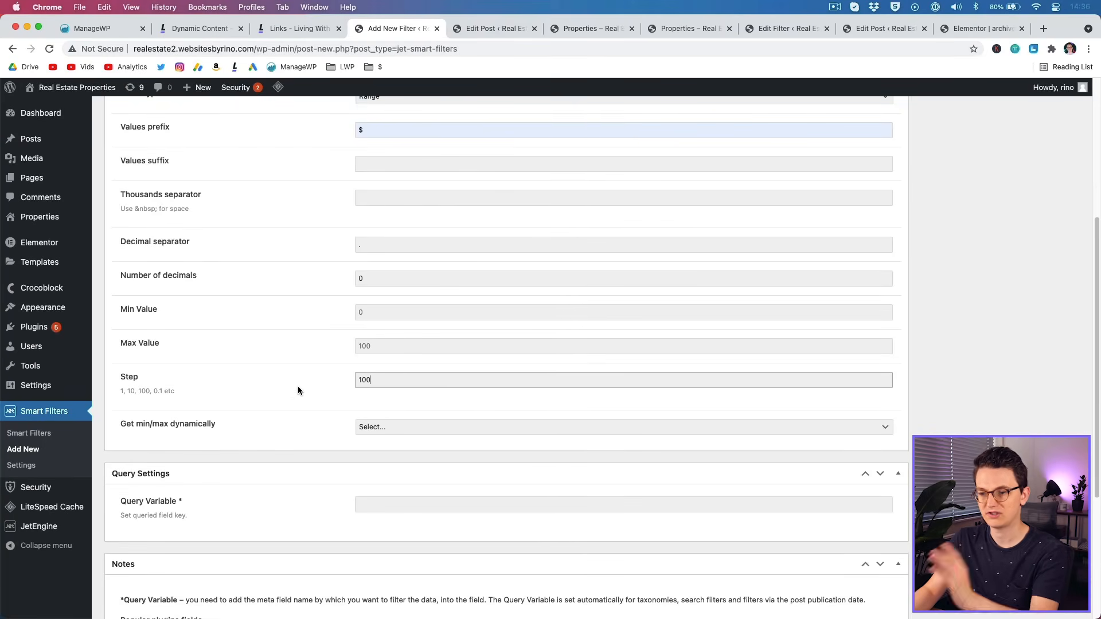
left_click(297, 390)
Compare the Get min/max dynamically setting with the lowest and highest prices of the example page's Price slider.
scroll(298, 385, "down", 1)
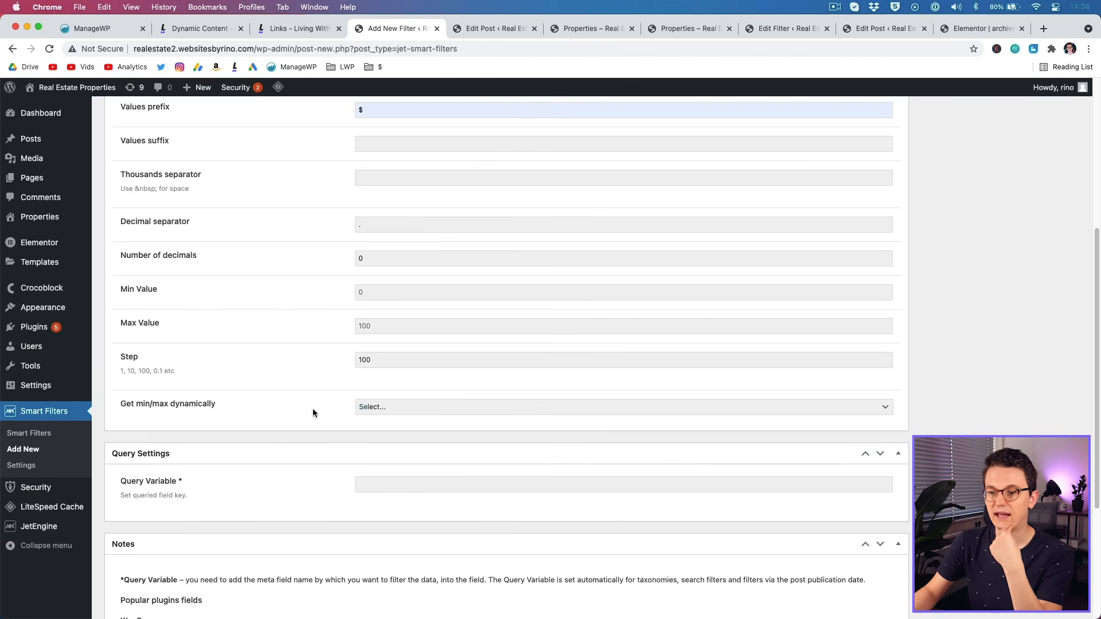
left_click_drag(122, 405, 205, 407)
left_click(207, 411)
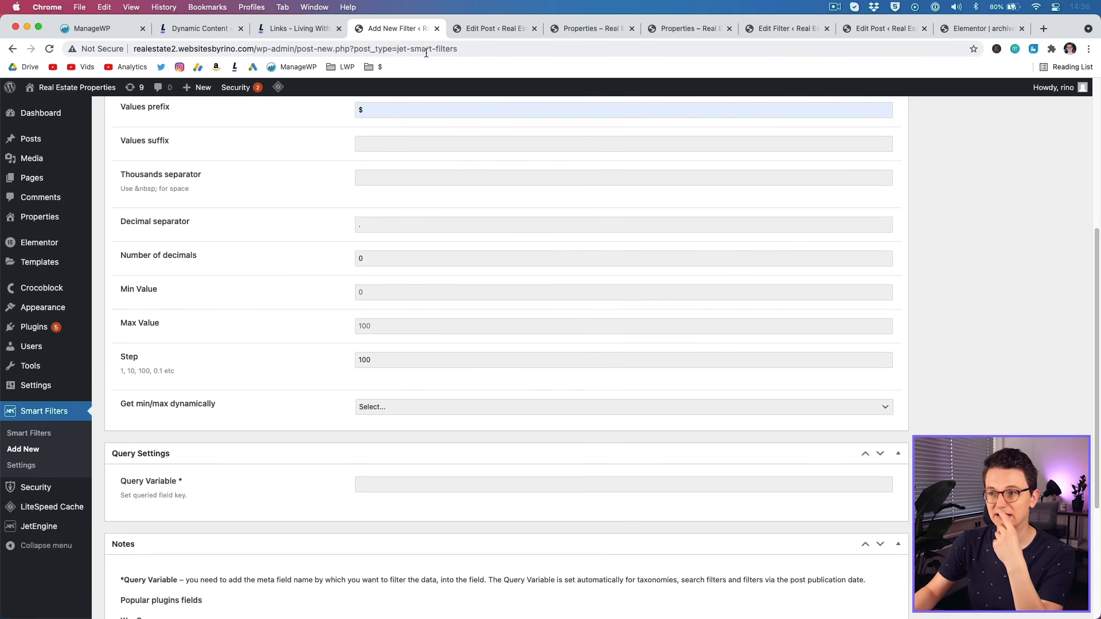
left_click(674, 30)
left_click_drag(250, 269, 242, 268)
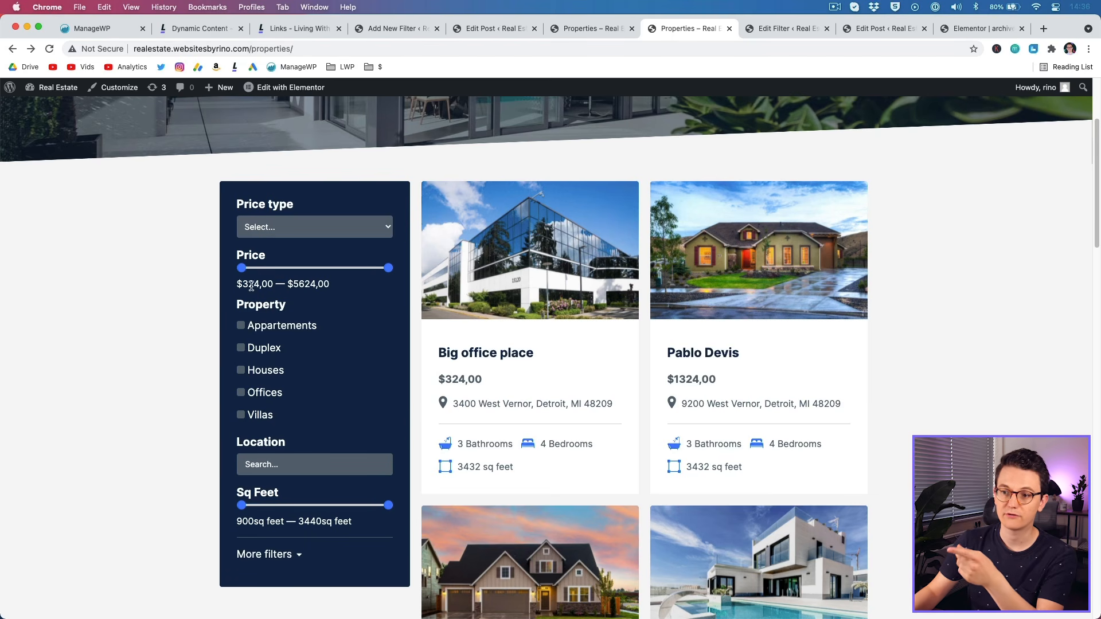
double_click(261, 282)
left_click(339, 290)
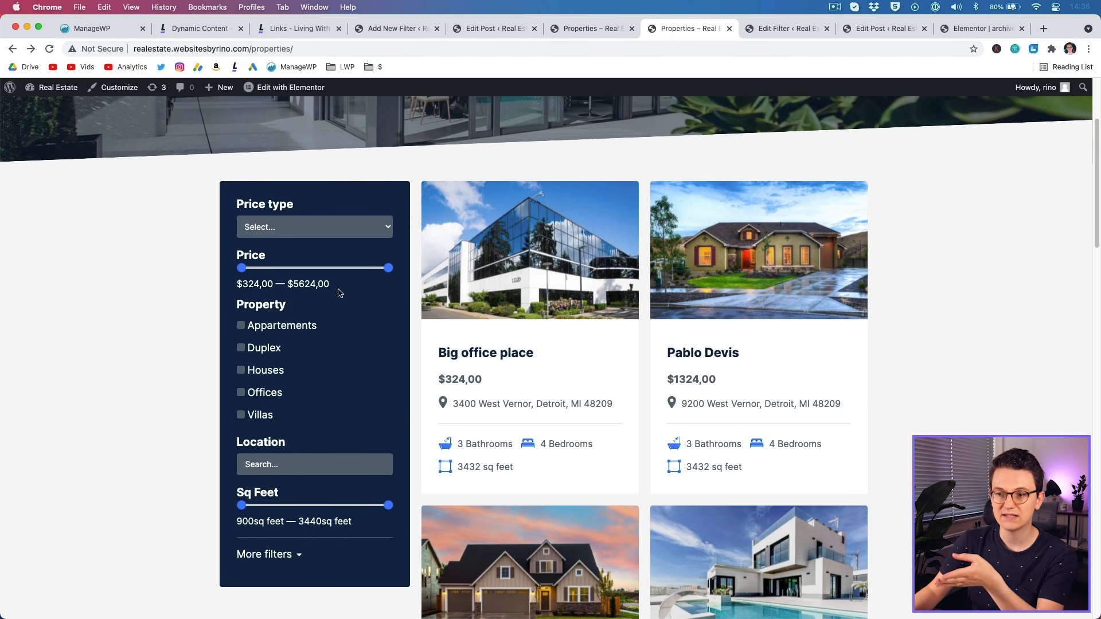
double_click(326, 284)
left_click(325, 284)
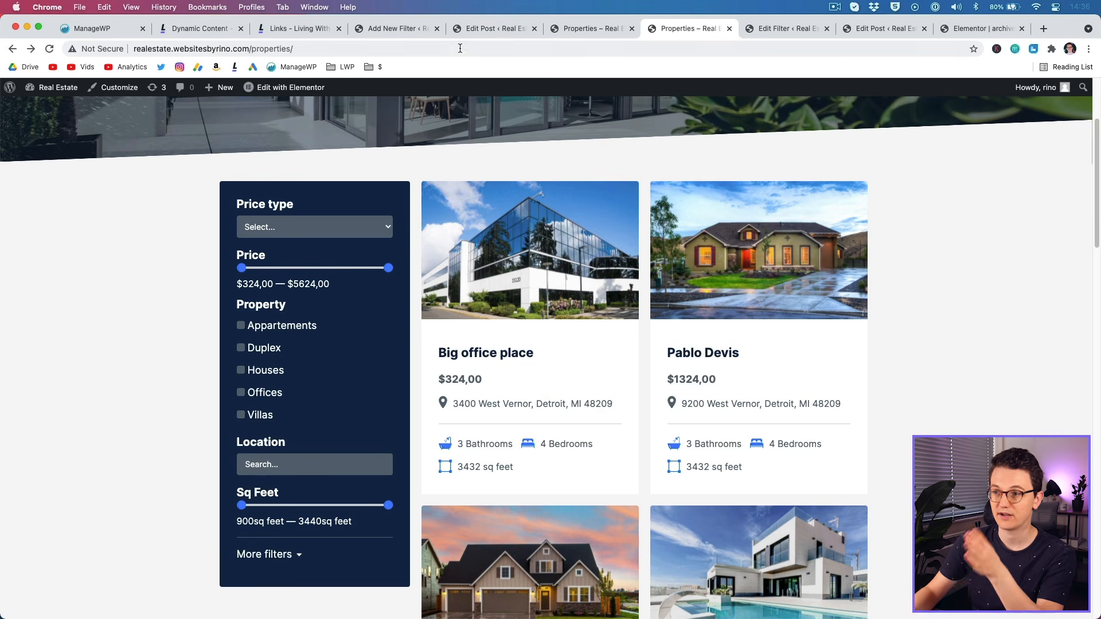
Set Get min/max dynamically to Get from query meta key.
left_click(429, 30)
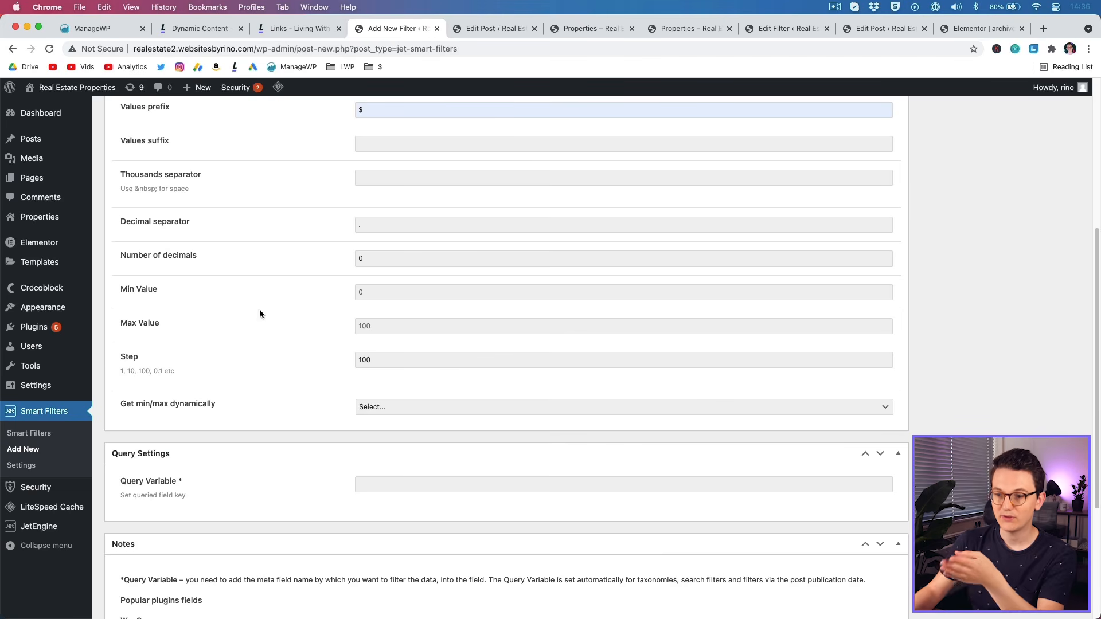
left_click(396, 407)
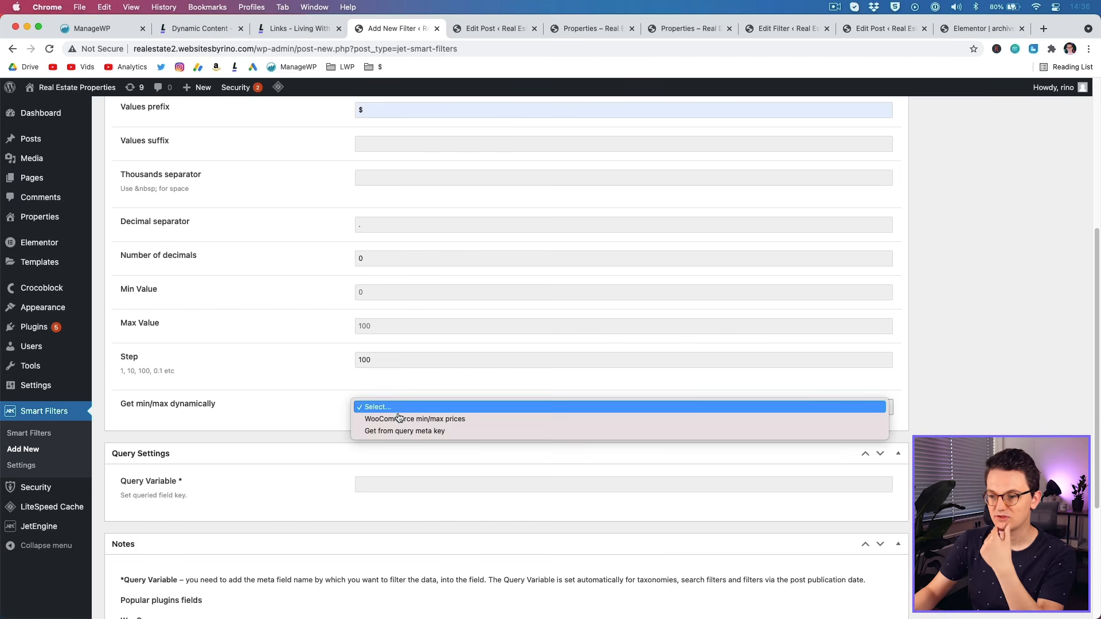
left_click(397, 439)
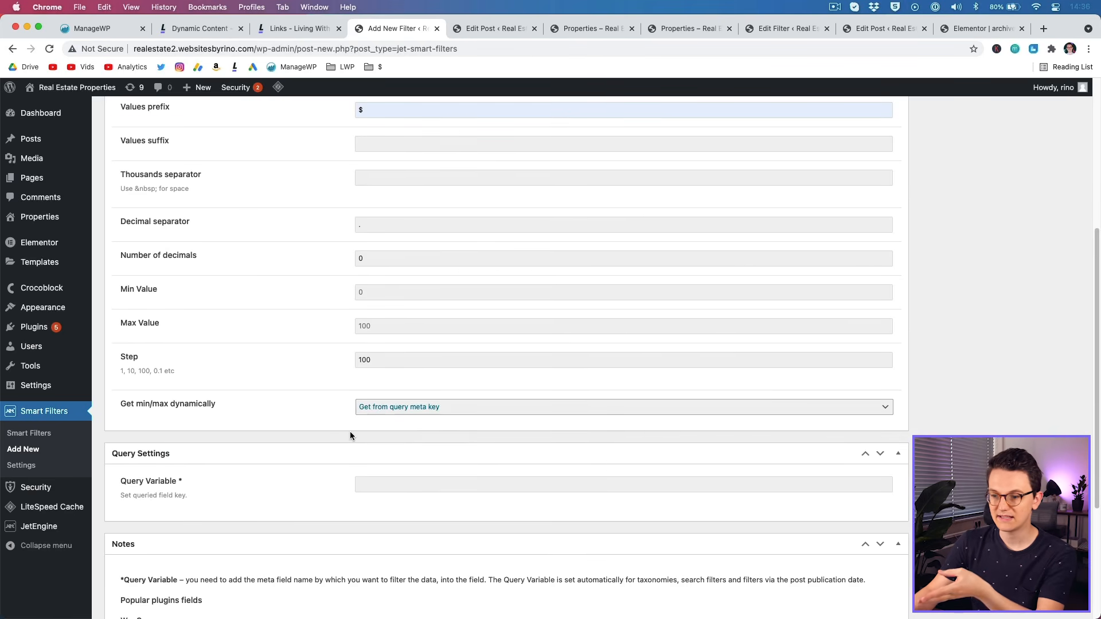
Look up the Price field's name in the "Luxury apartment with sea view" property and enter price as the filter's Query Variable.
scroll(350, 436, "down", 3)
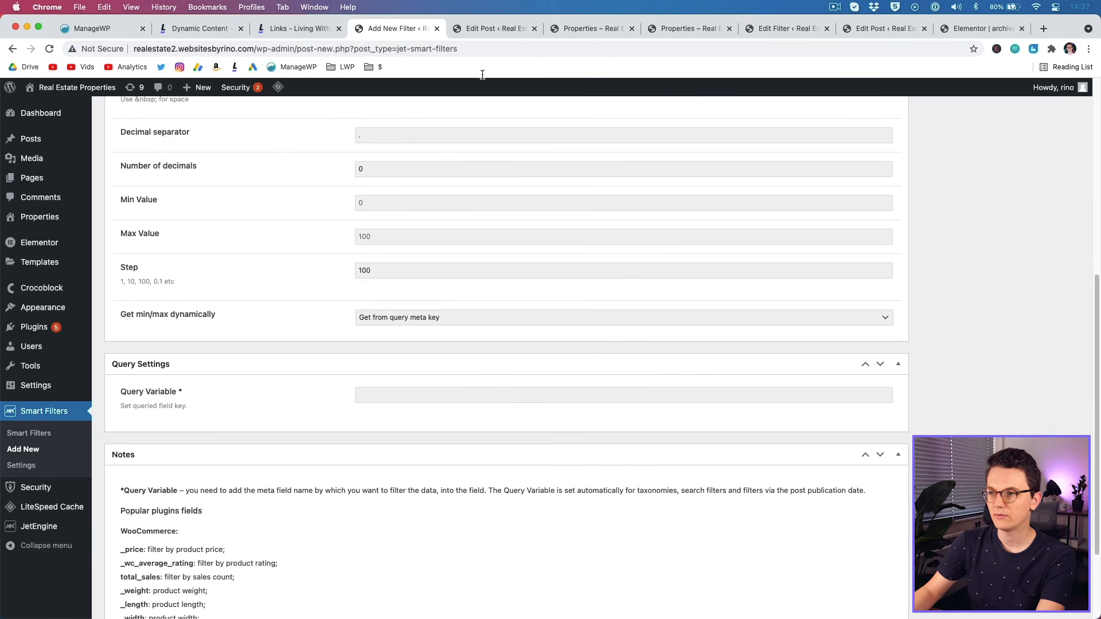
left_click(501, 32)
left_click(407, 333)
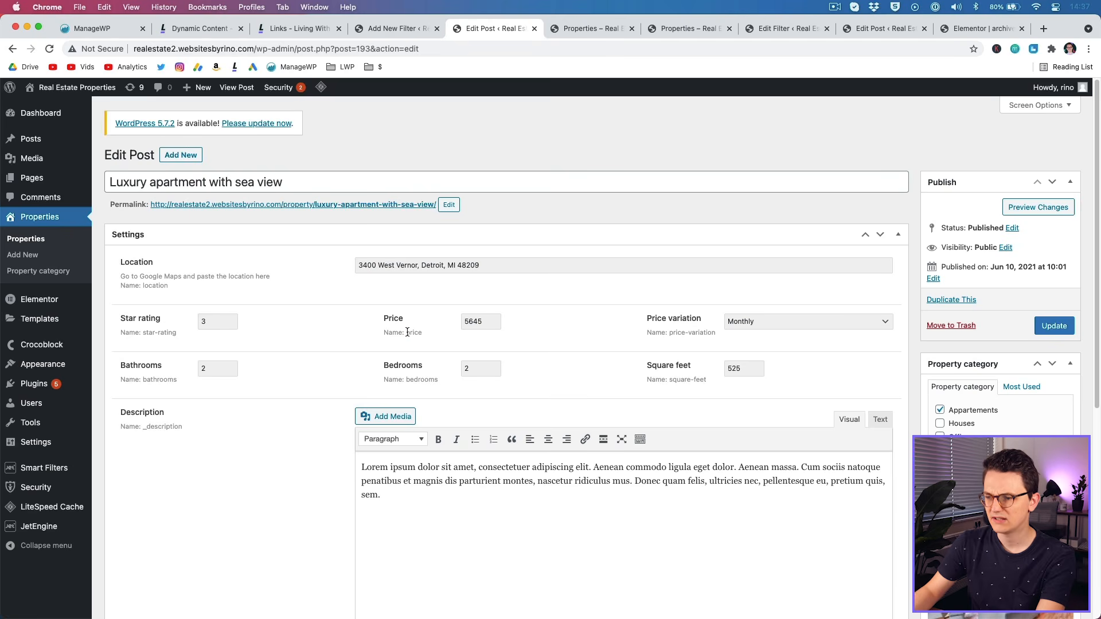
left_click(396, 28)
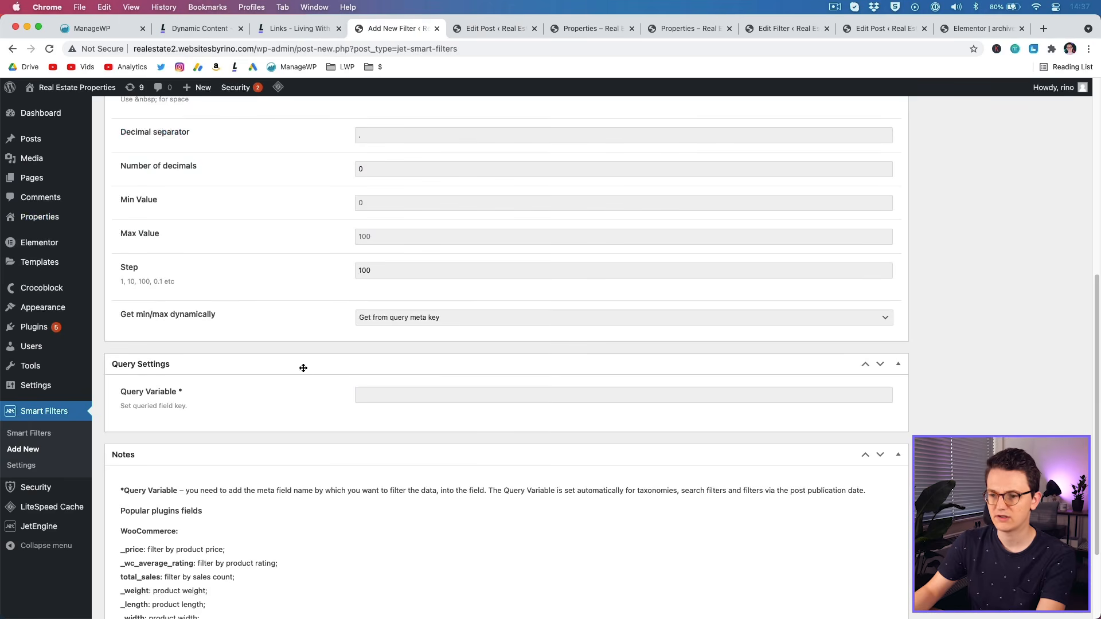
left_click(393, 394)
type("price")
scroll(873, 422, "up", 10)
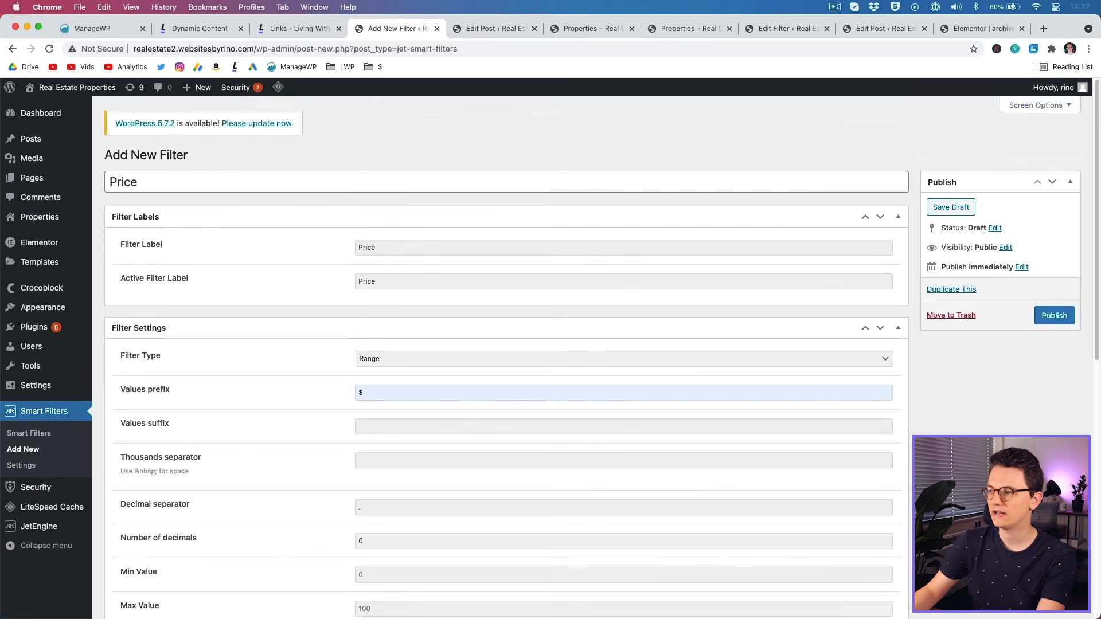
Publish the Price filter and start a new smart filter.
left_click(1053, 316)
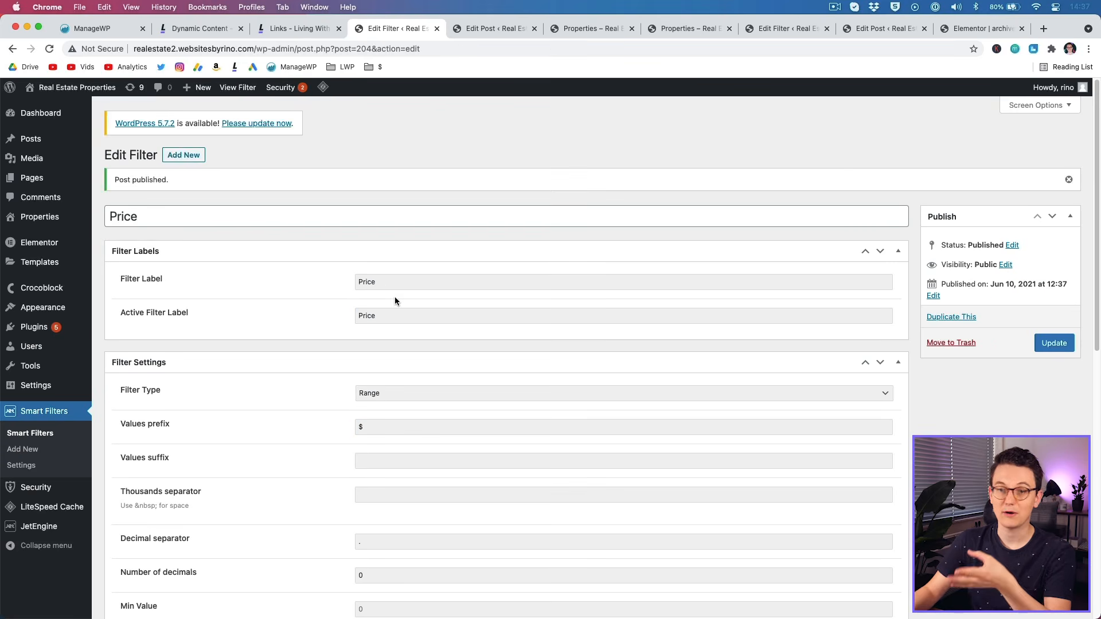
left_click(183, 156)
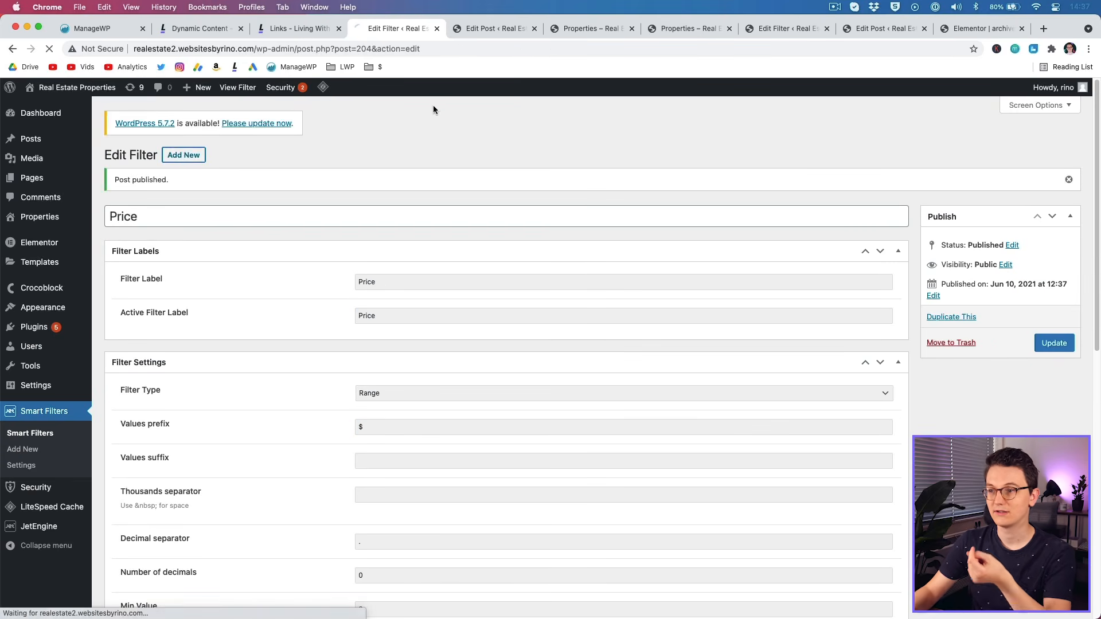
Review the Property checkbox group in the example page's filter sidebar and return to the new filter form.
left_click(686, 31)
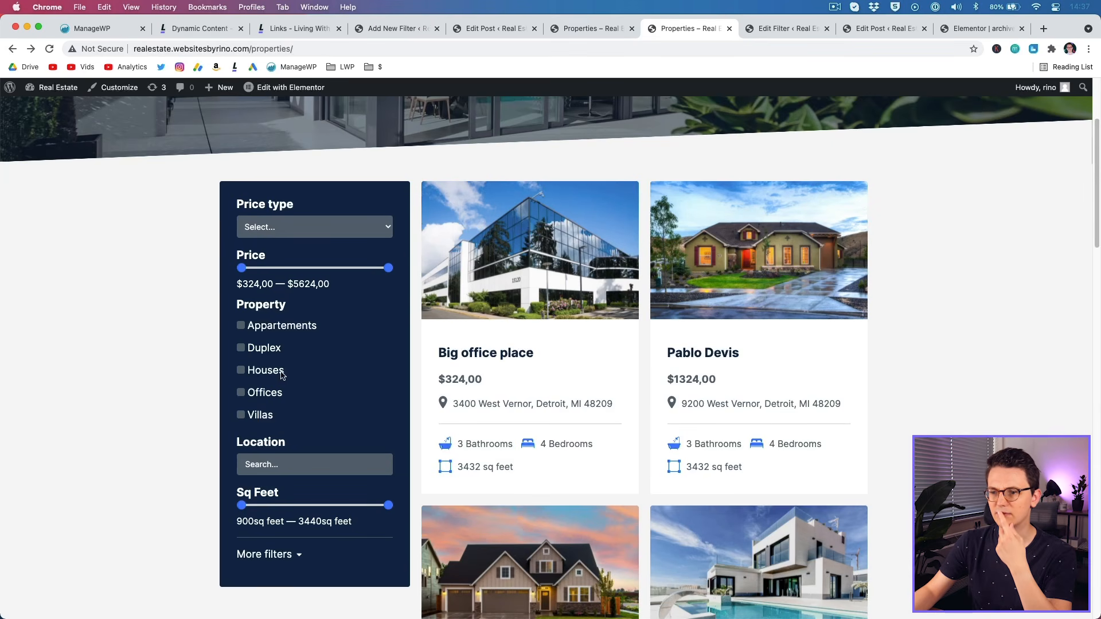
left_click_drag(239, 299, 311, 412)
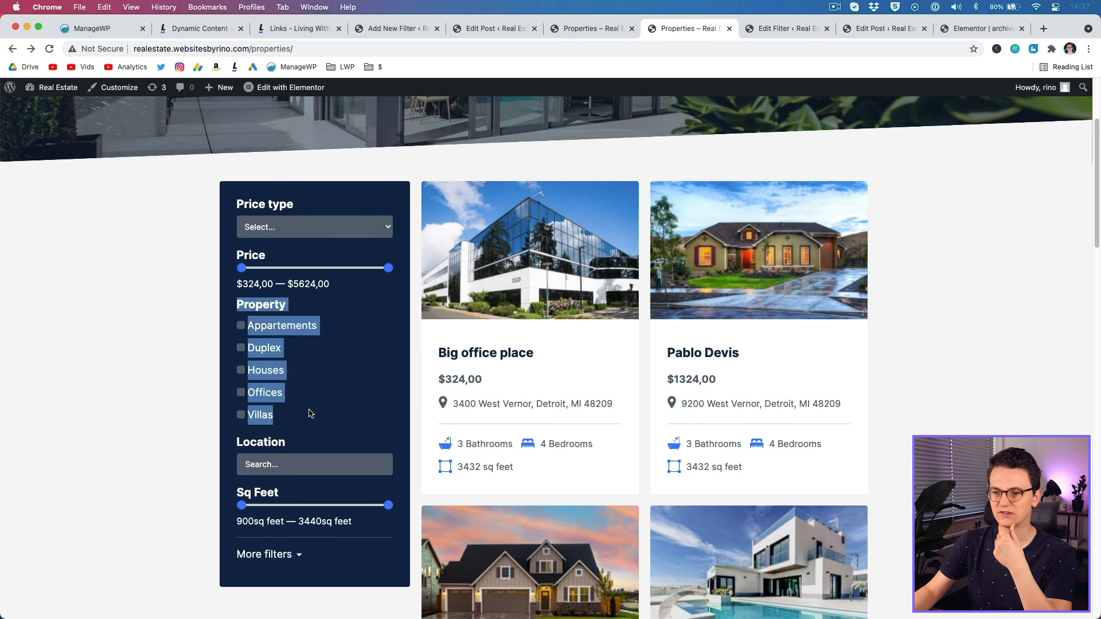
left_click(312, 413)
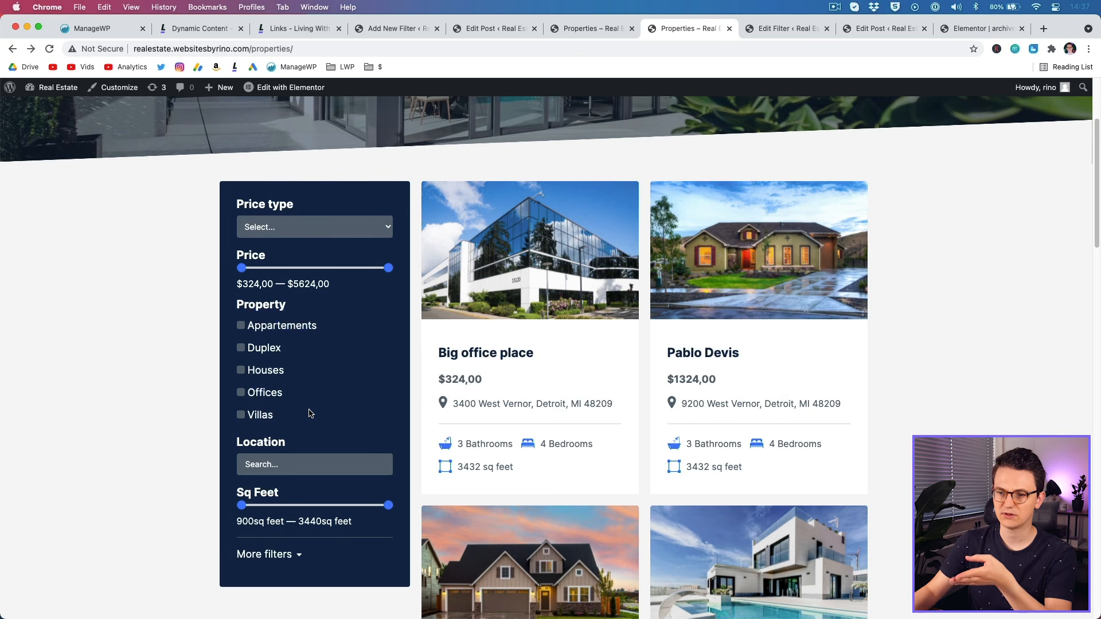
left_click(409, 31)
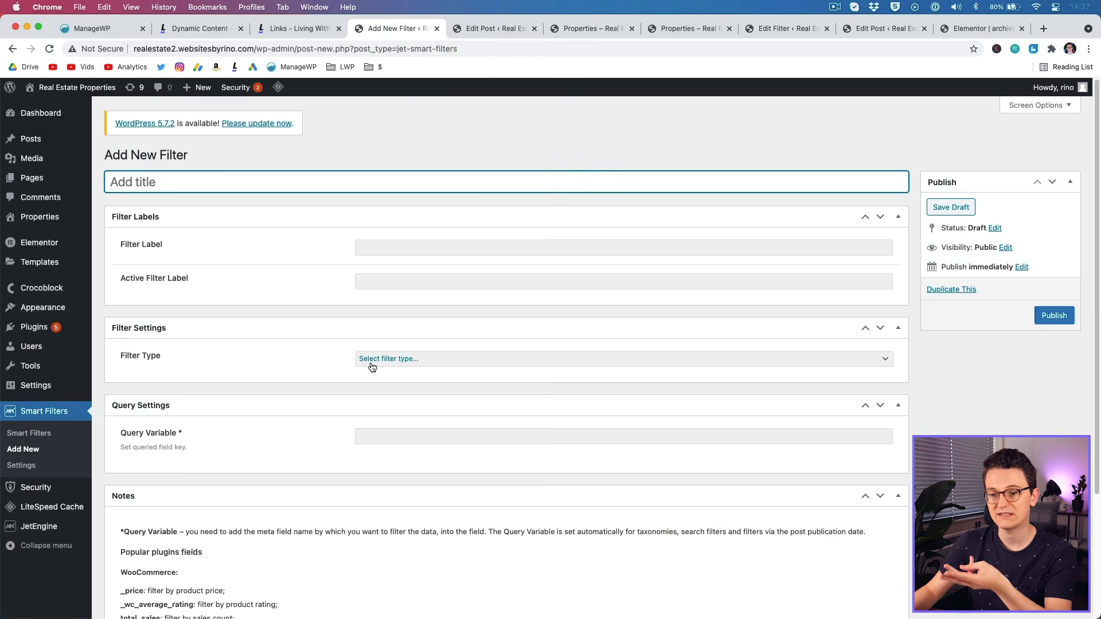
Open JetEngine's custom taxonomies list in a separate tab and view the terms of the Property category taxonomy.
mouse_move(74, 529)
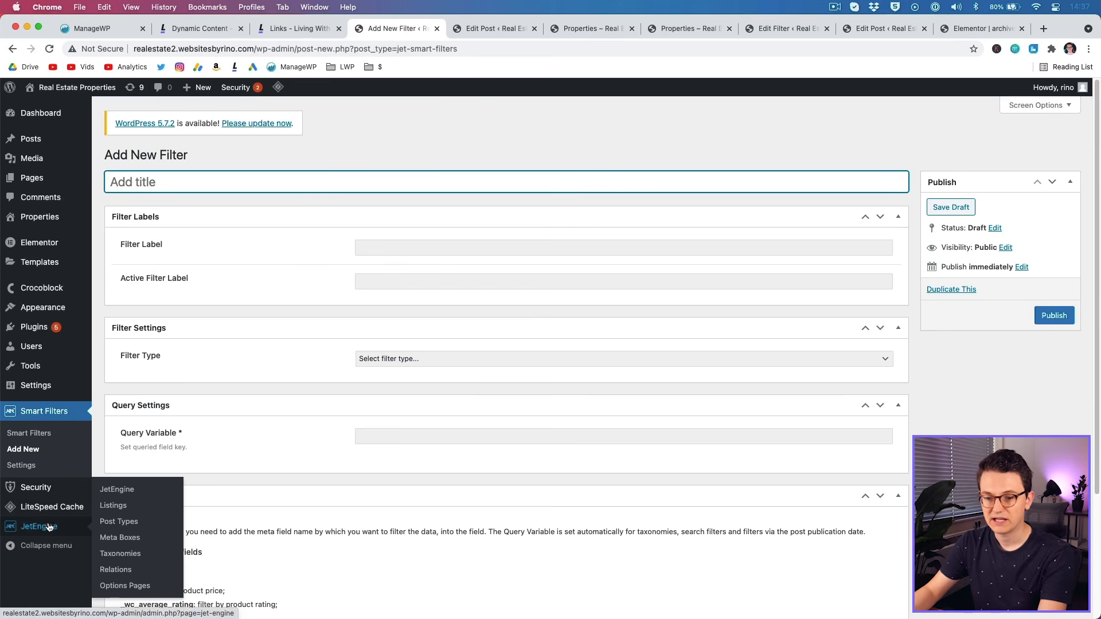
left_click(120, 558, "super")
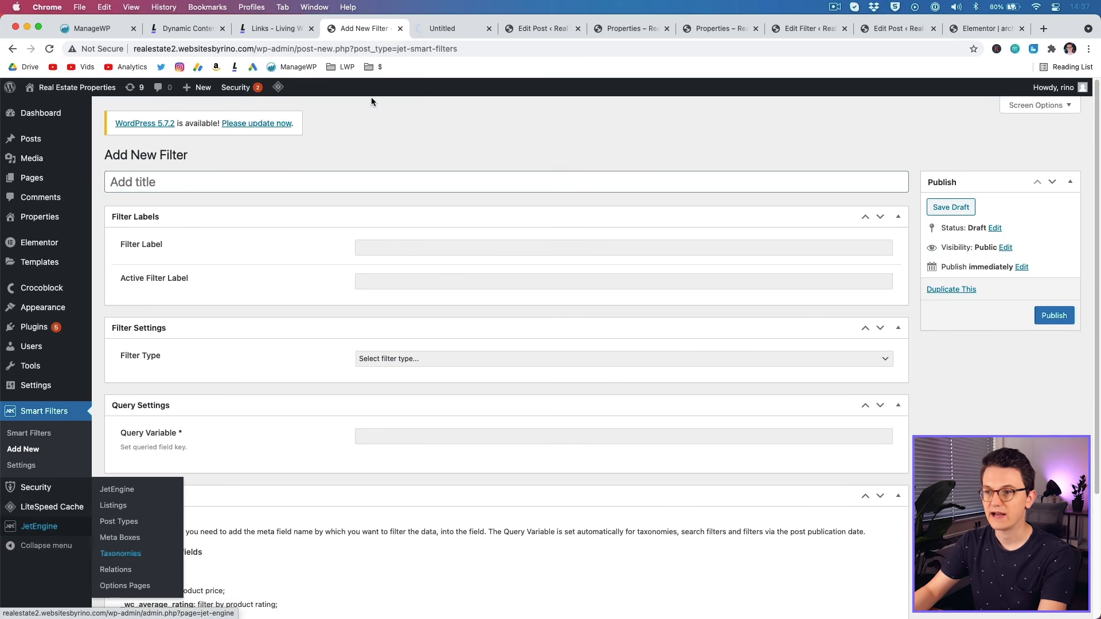
left_click(439, 29)
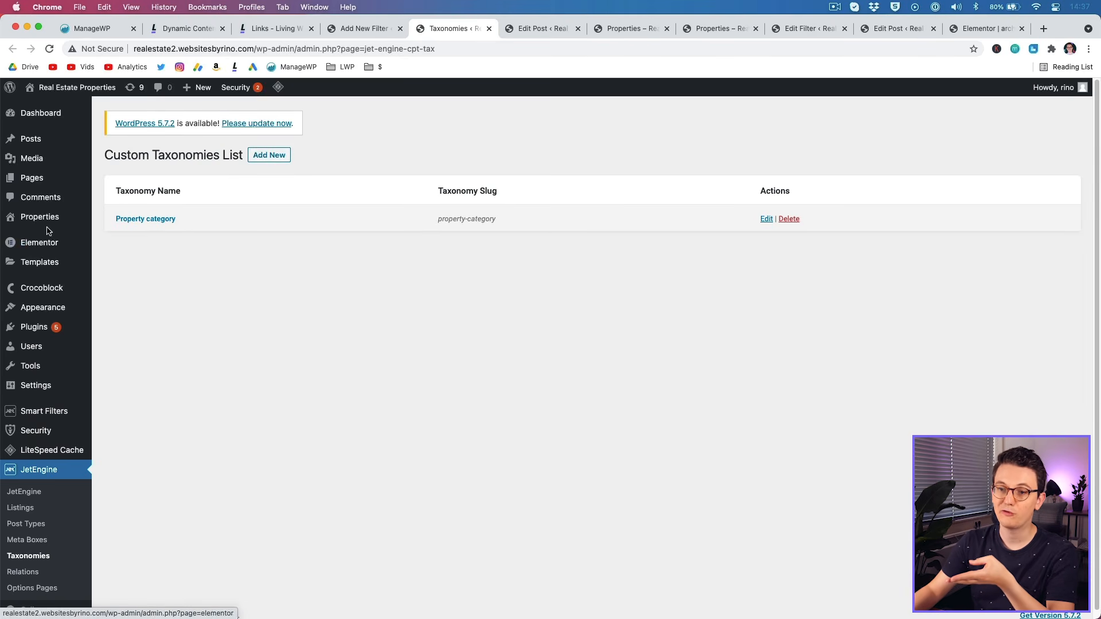
mouse_move(50, 217)
left_click(124, 253)
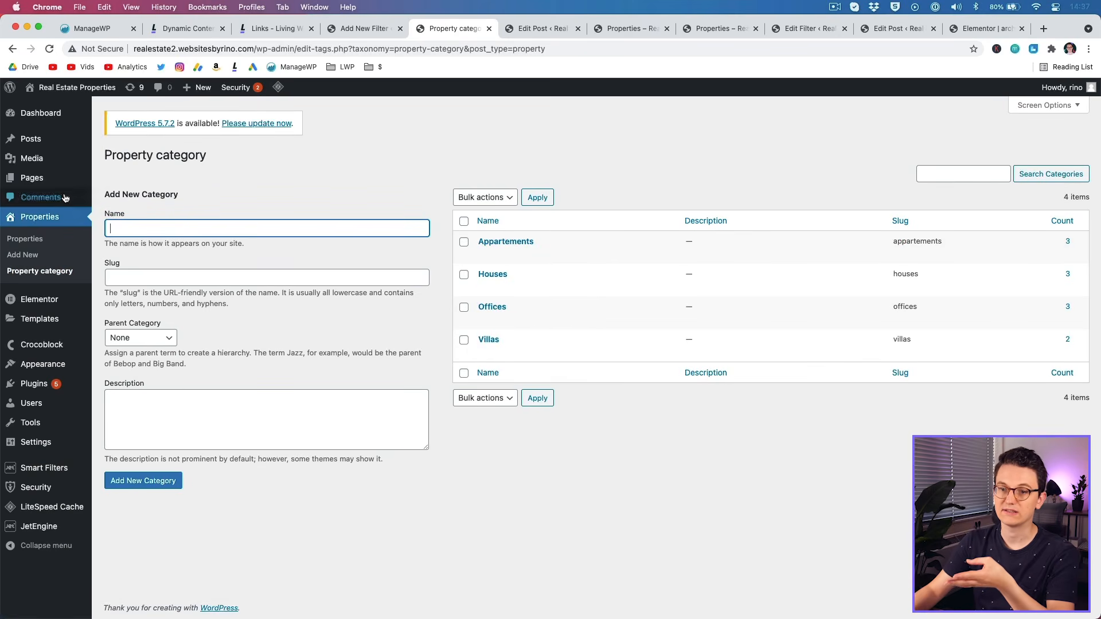
Check the property category assignment in the quick edit options of "Luxury apartment with sea view" and return to the taxonomies list.
left_click(25, 239)
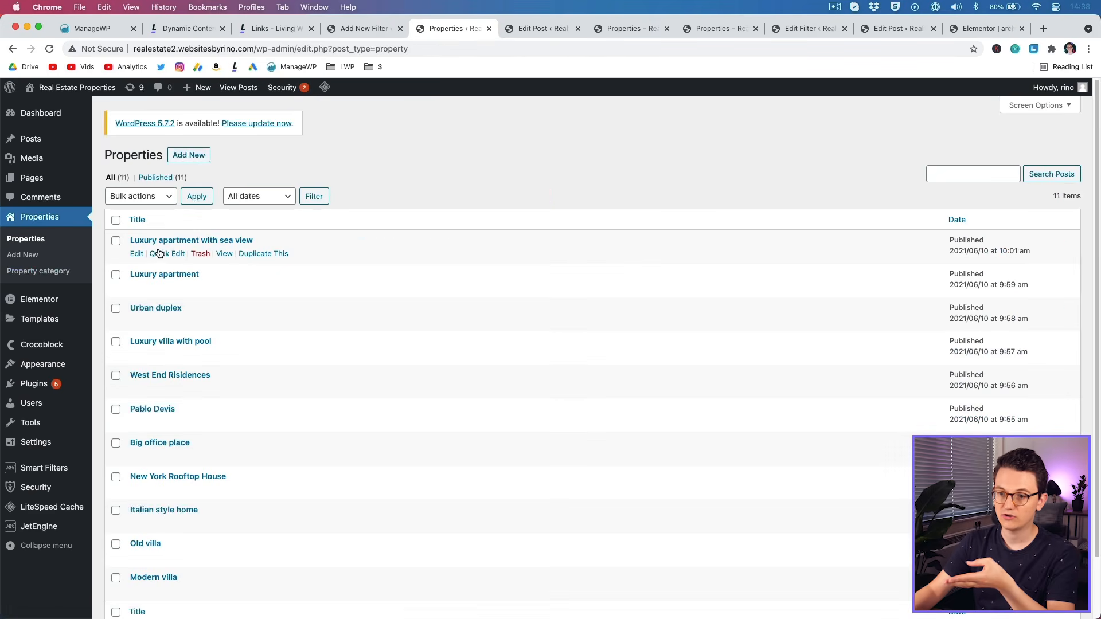
left_click(169, 250)
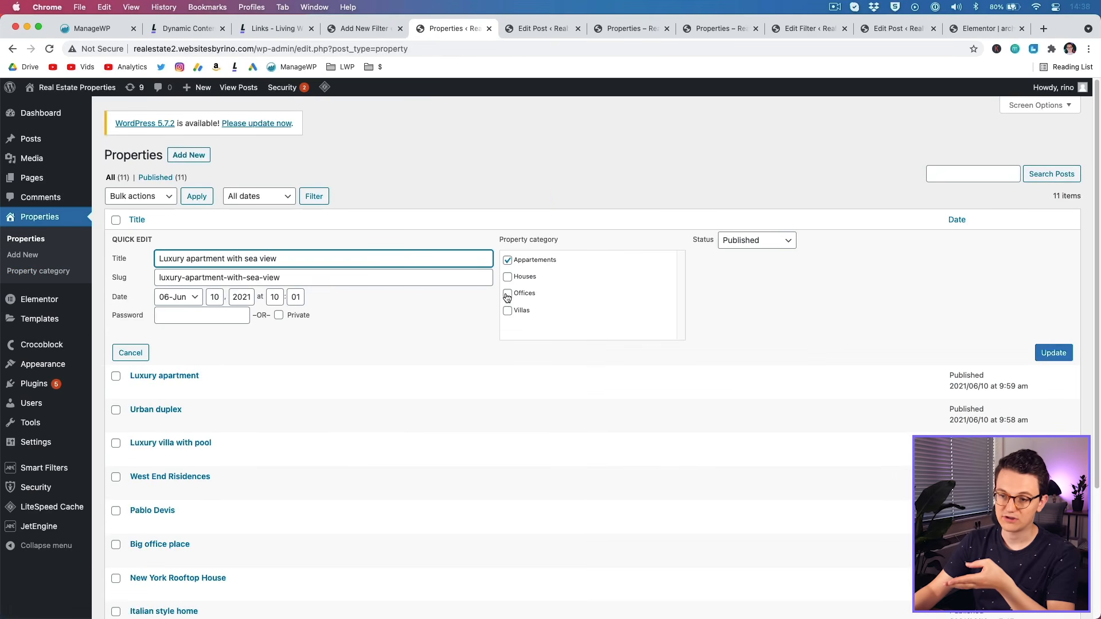
left_click(417, 334)
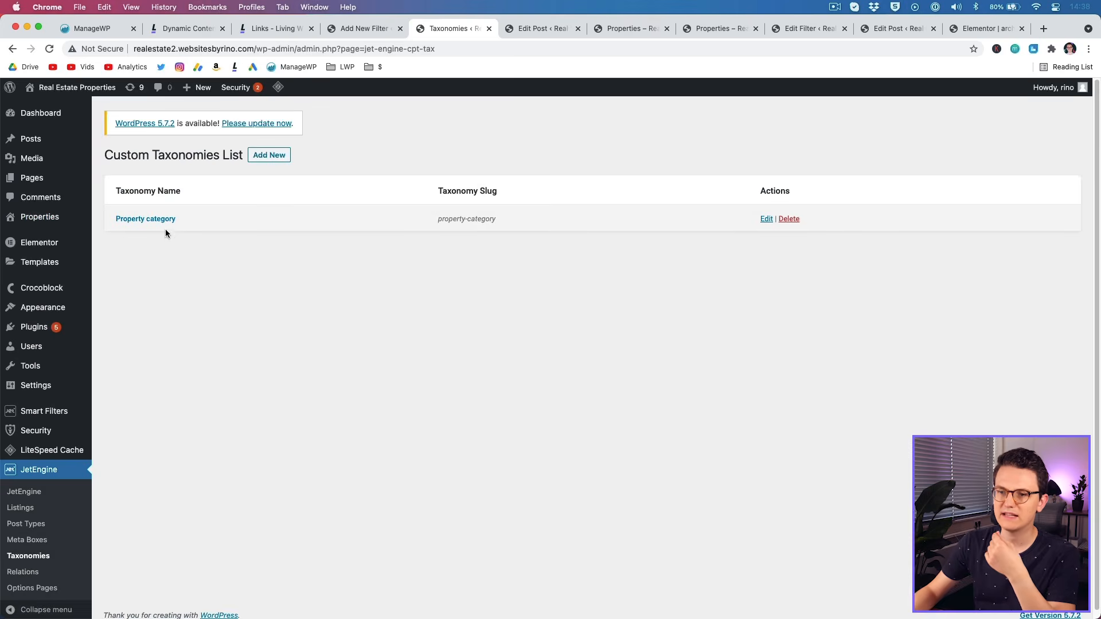
Examine the Property category taxonomy's general and advanced settings and open the "Luxury apartment with sea view" property to view its category assignment.
left_click(150, 222)
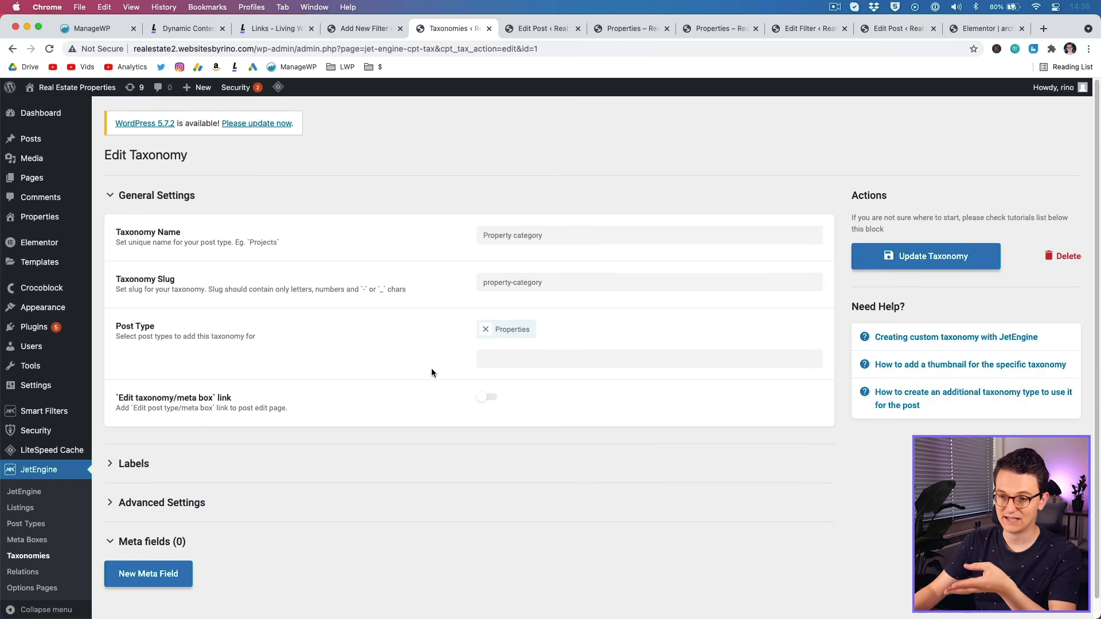
left_click(175, 505)
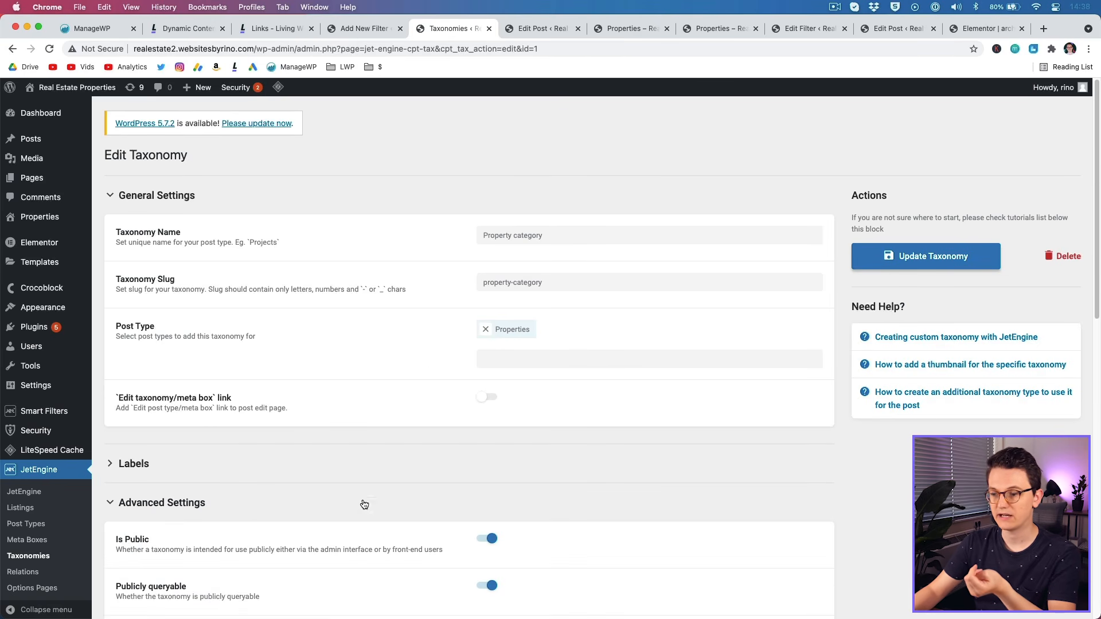
scroll(362, 503, "down", 5)
scroll(363, 500, "down", 7)
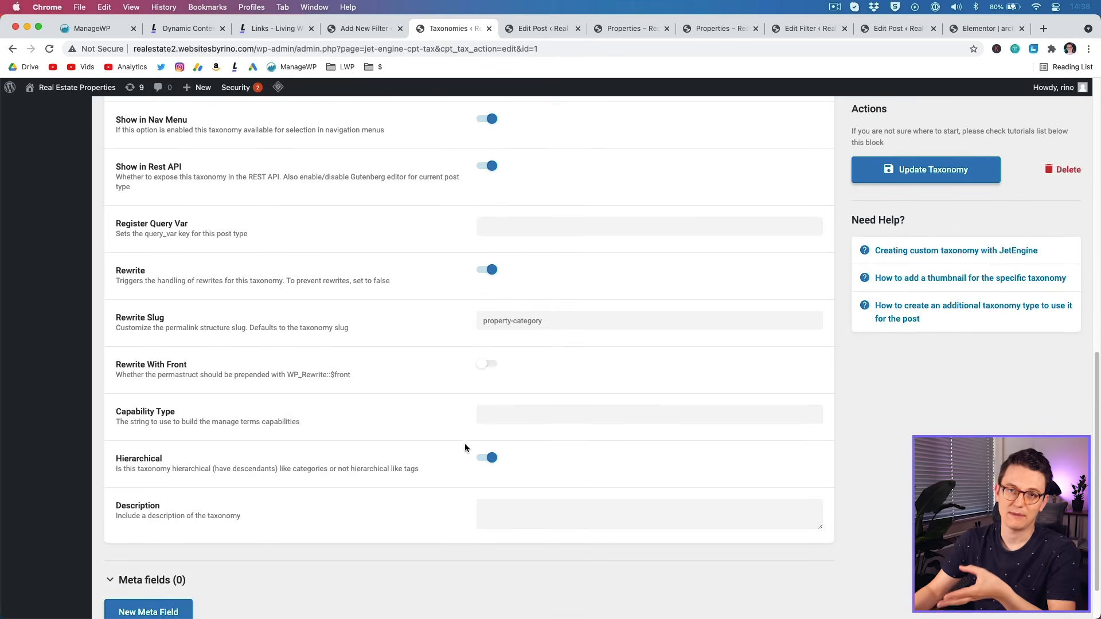
scroll(459, 444, "up", 12)
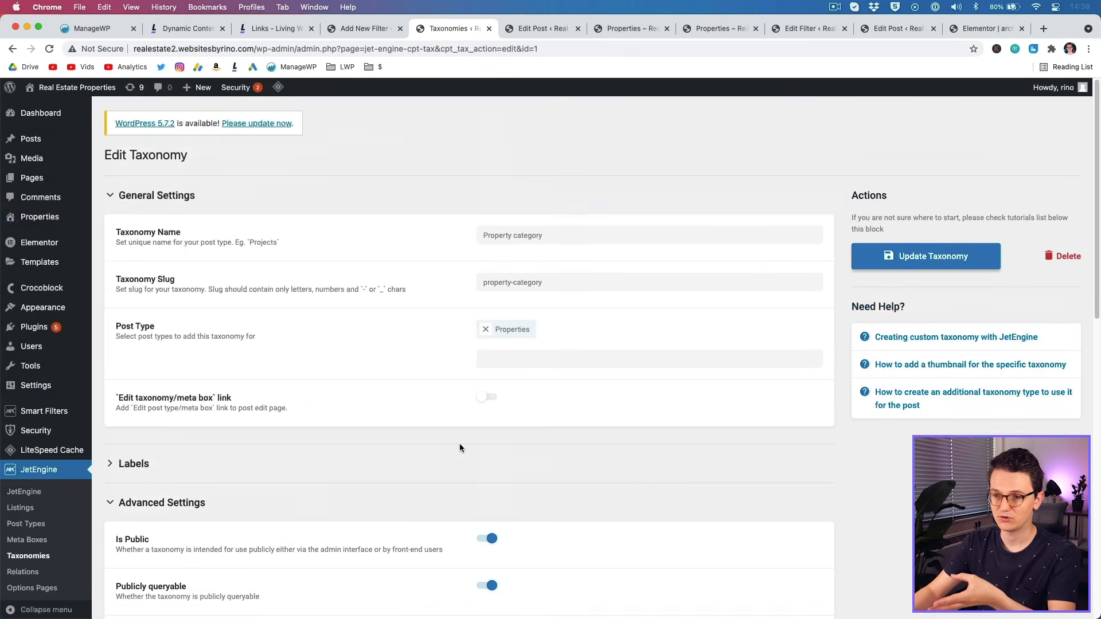
left_click(40, 217)
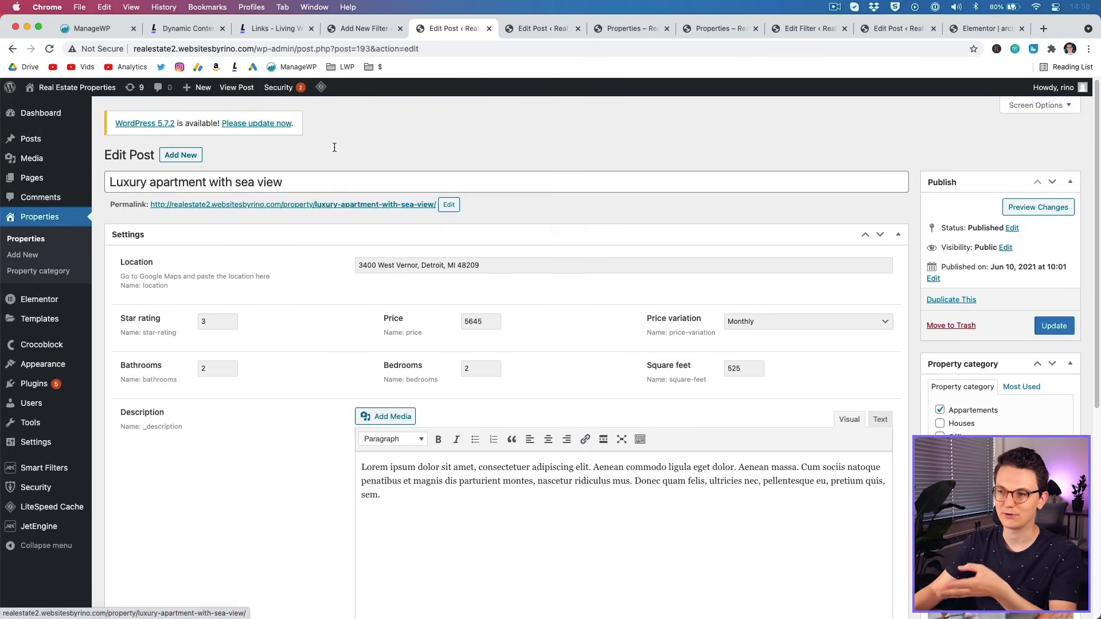
Title the new filter Category and enter Category as both its Filter Label and Active Filter Label.
left_click(370, 29)
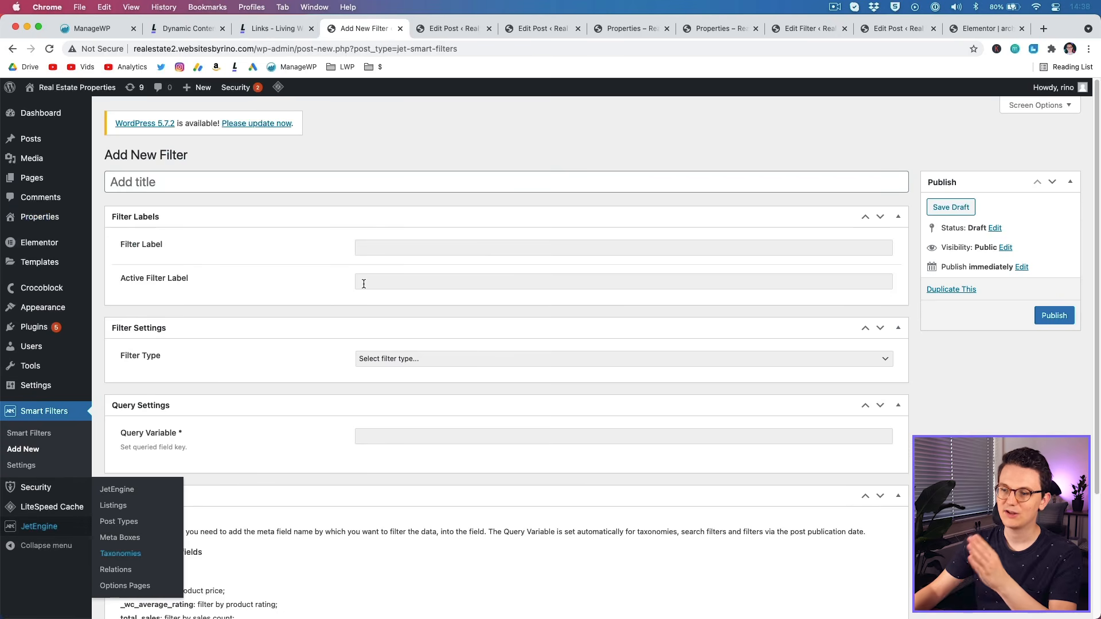
left_click(229, 184)
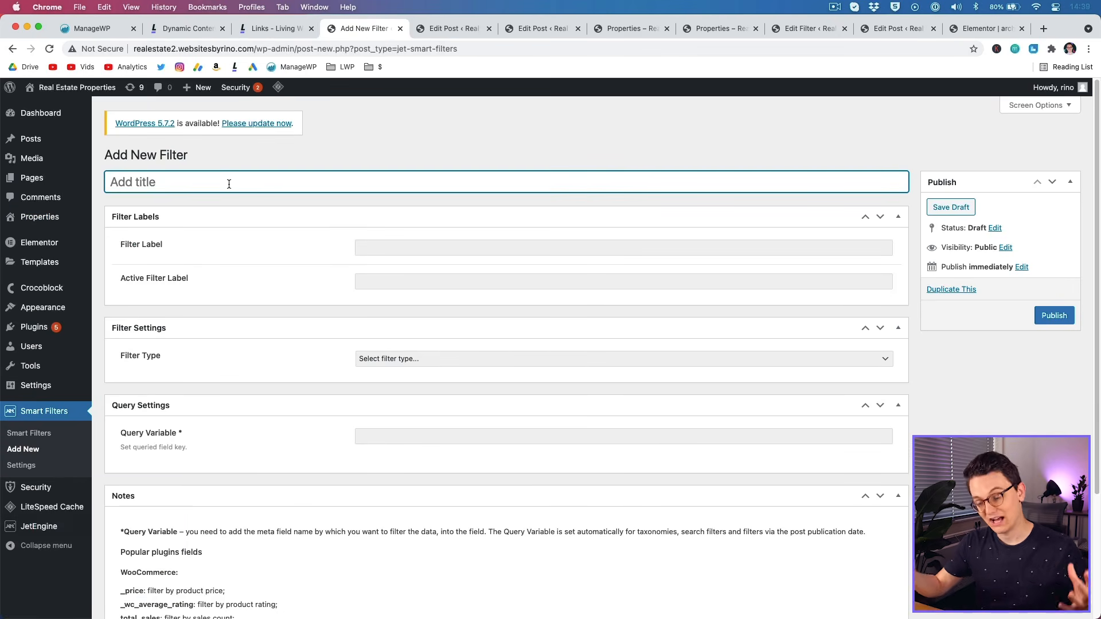
type("Category")
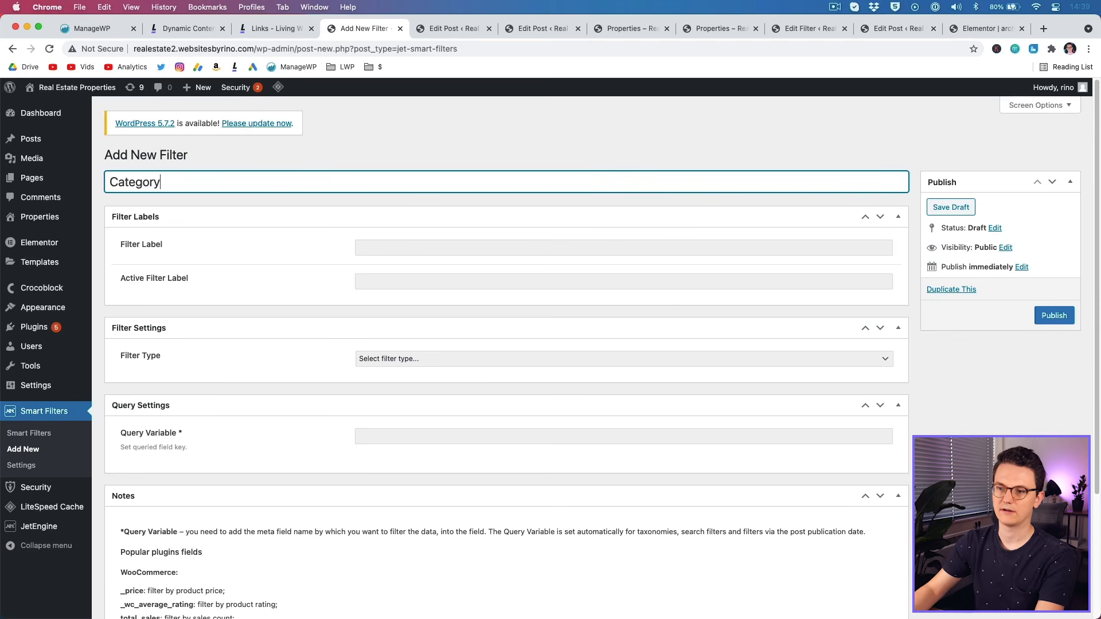
double_click(191, 184)
key("super+c")
left_click(371, 248)
key("super+v")
key("Tab")
key("super+v")
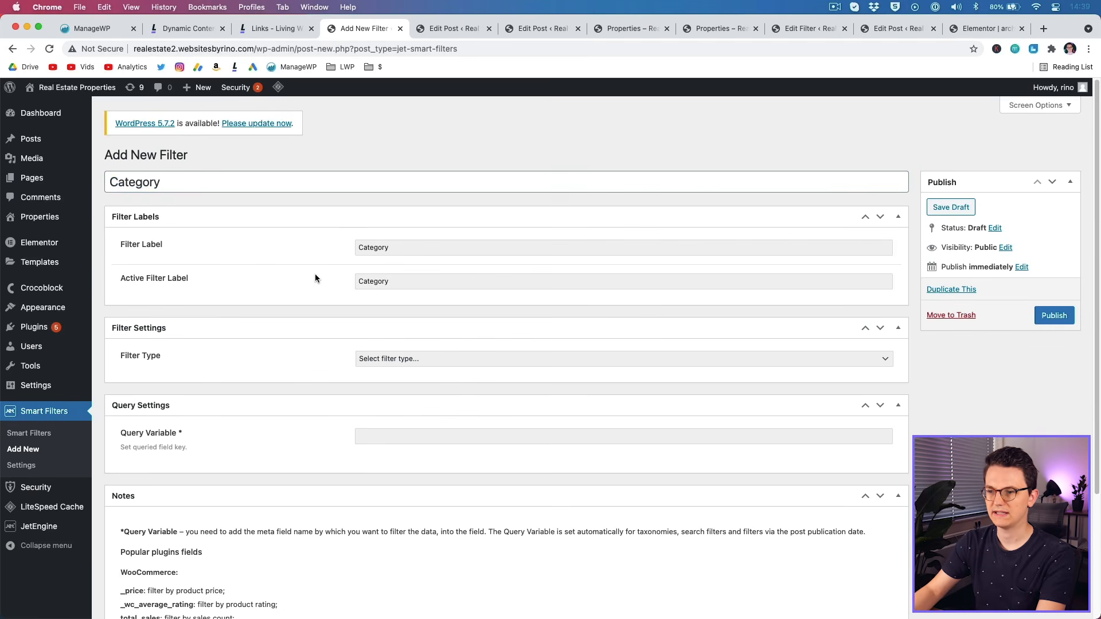
Set the Category filter's Filter Type to Checkboxes list.
scroll(324, 308, "down", 1)
left_click(400, 336)
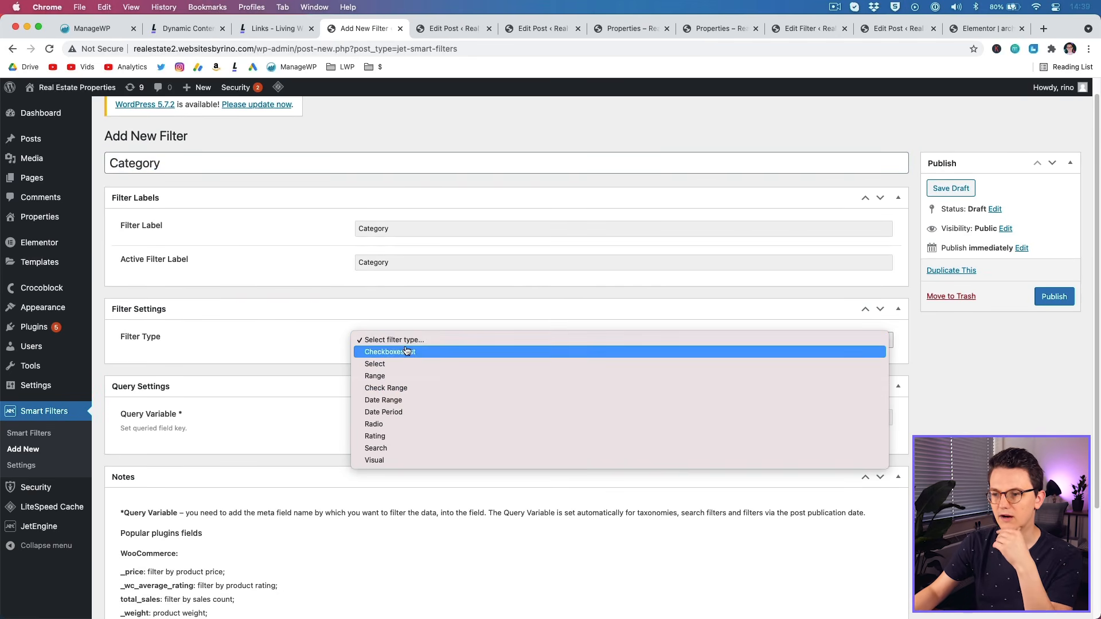
left_click(404, 352)
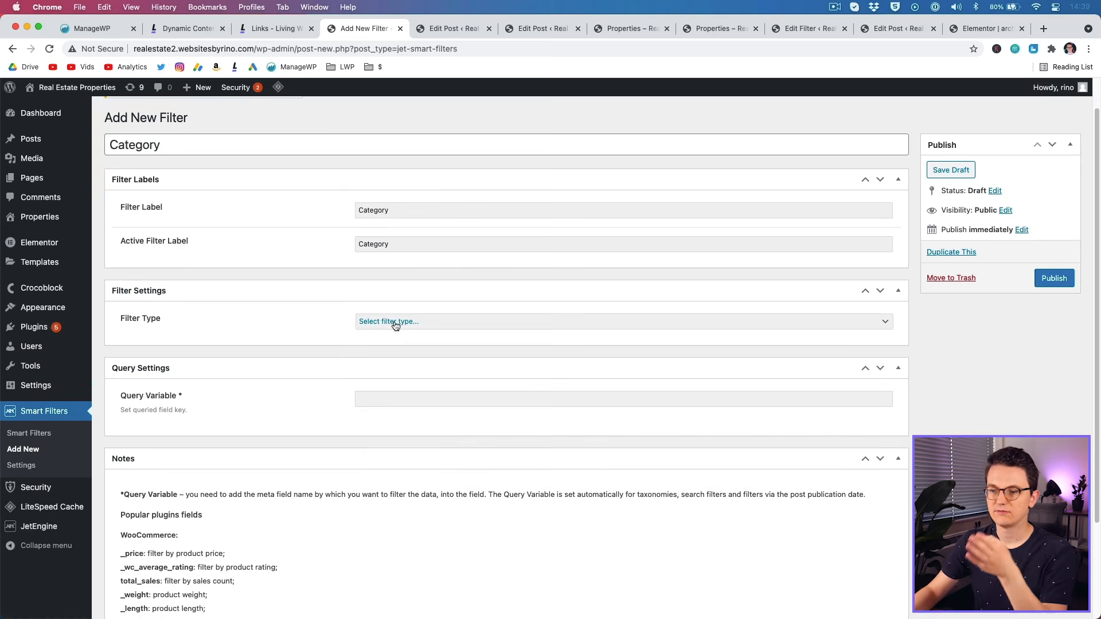
left_click(396, 322)
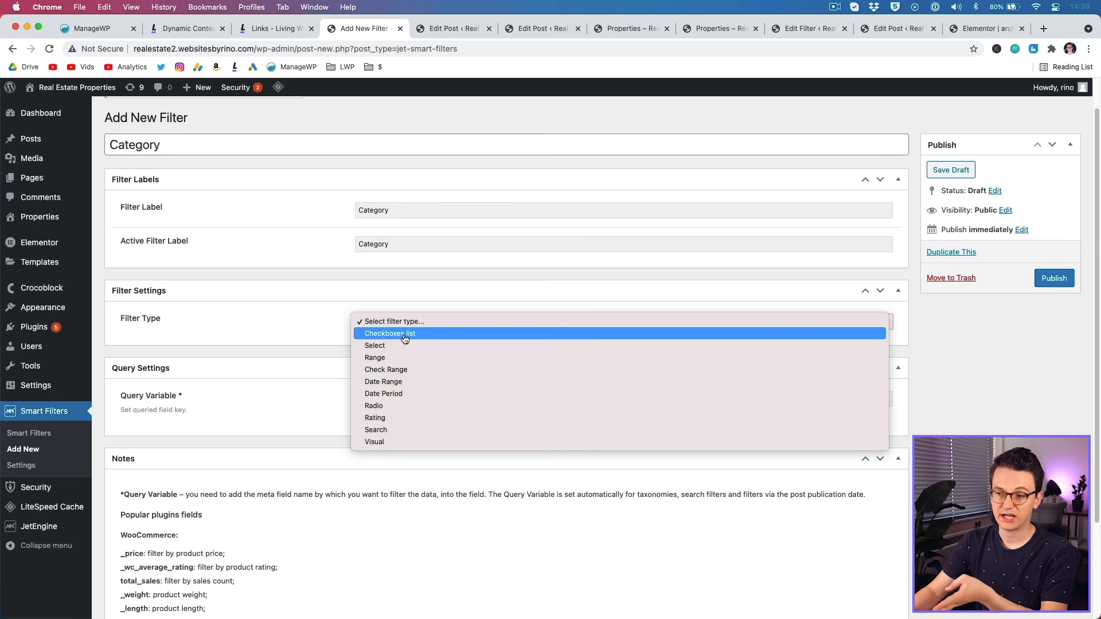
left_click(405, 339)
Set the Category filter's Data Source to Taxonomies and its Taxonomy to Property category.
scroll(400, 344, "down", 1)
left_click(400, 354)
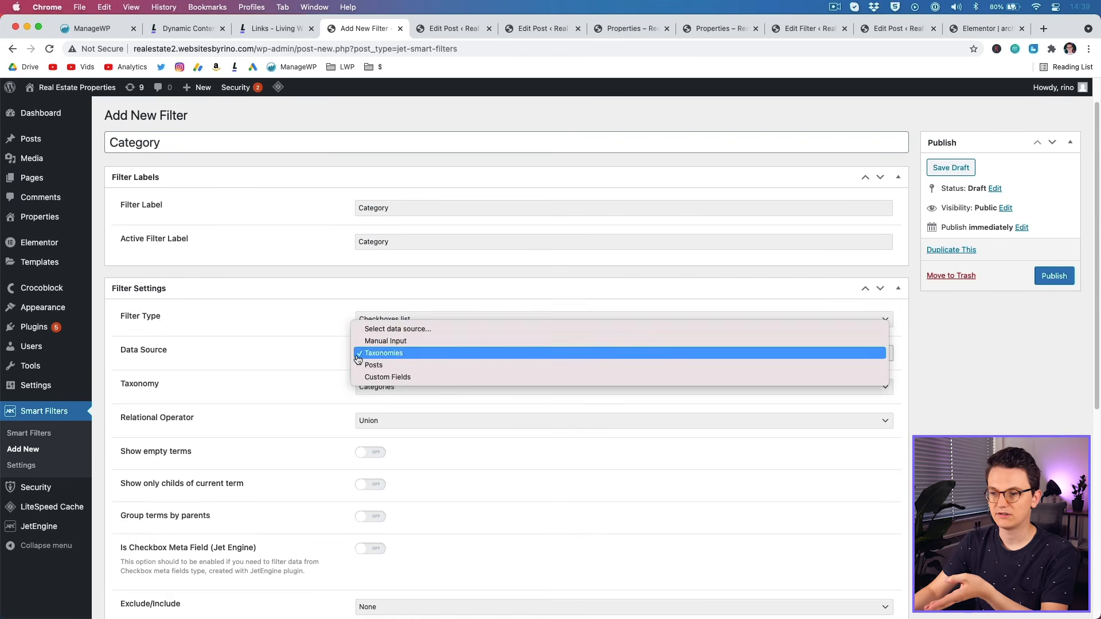
left_click(359, 354)
scroll(335, 370, "down", 1)
left_click(393, 348)
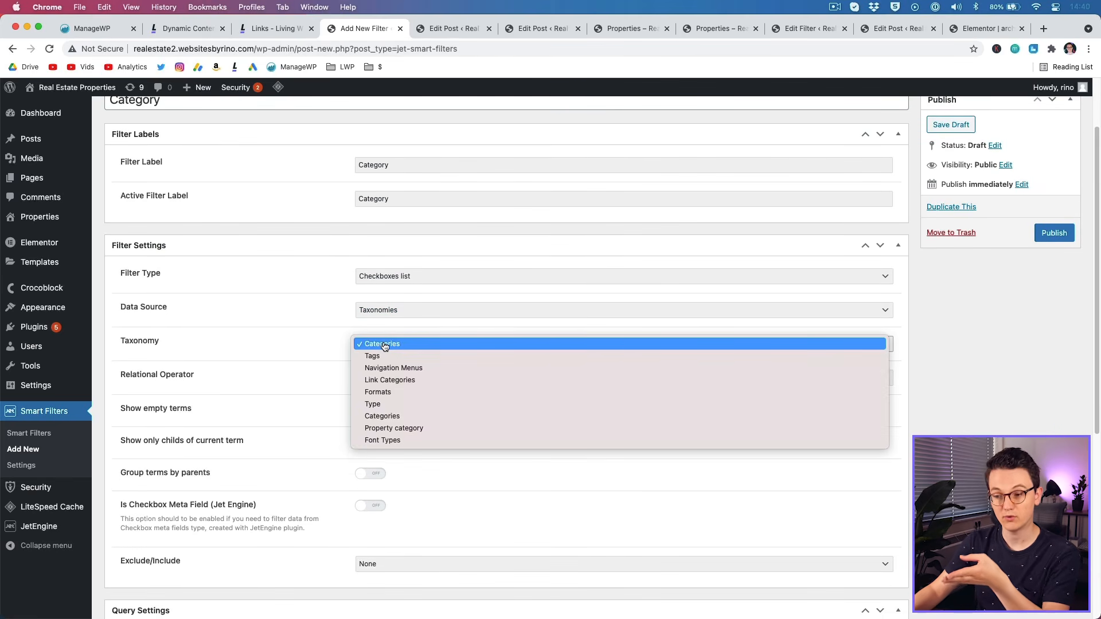
left_click(375, 433)
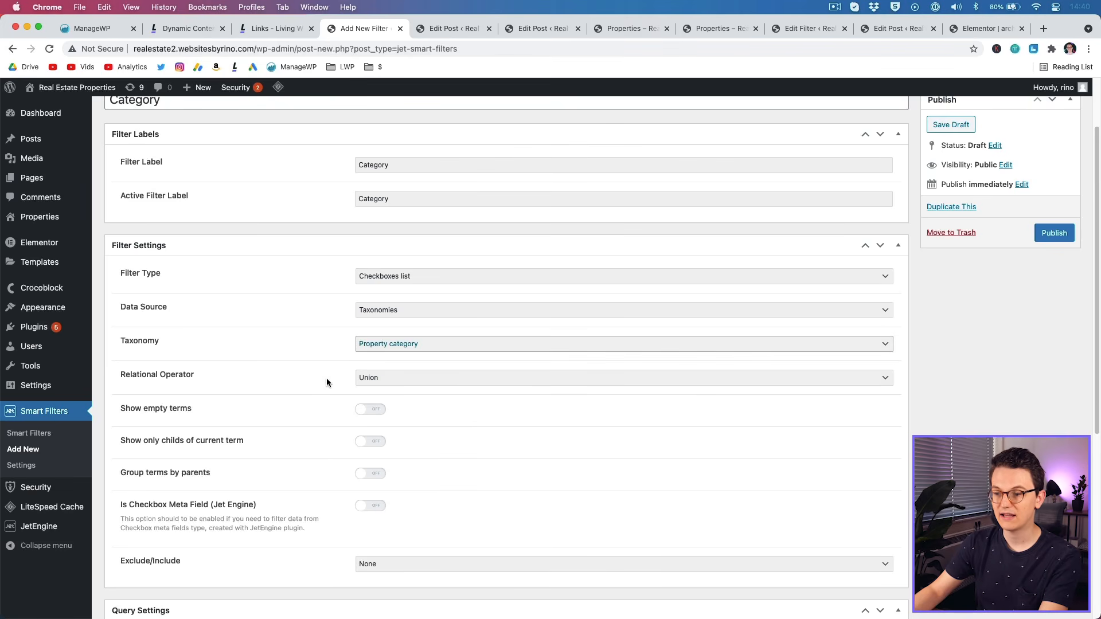
Verify the taxonomy's name in JetEngine's custom taxonomies list, close that list and return to the Category filter.
mouse_move(55, 534)
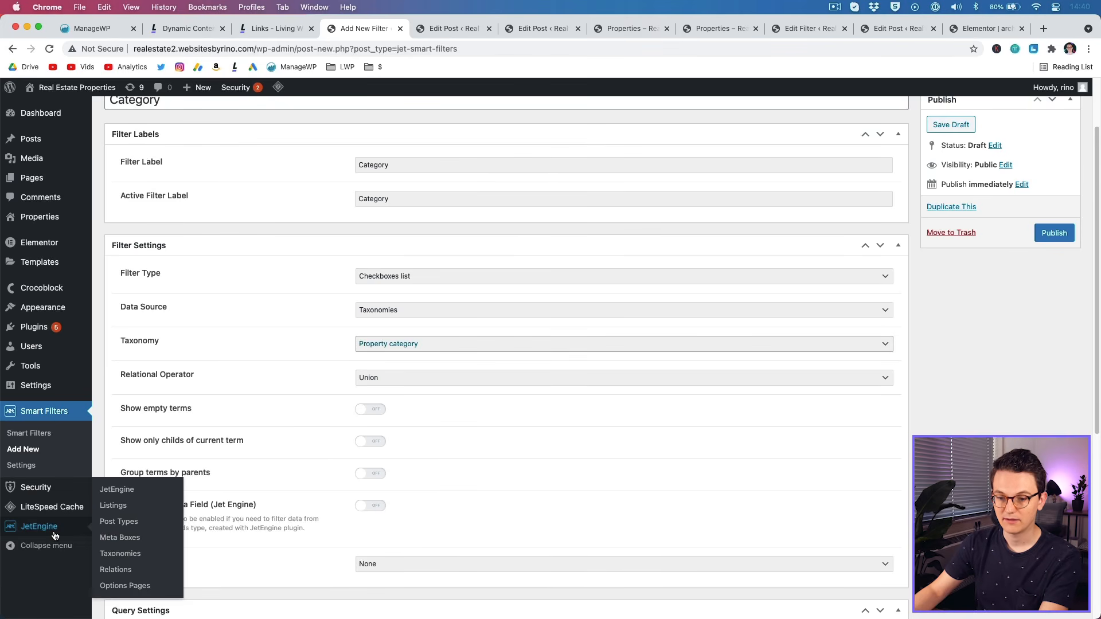
left_click(133, 559, "super")
left_click(507, 29)
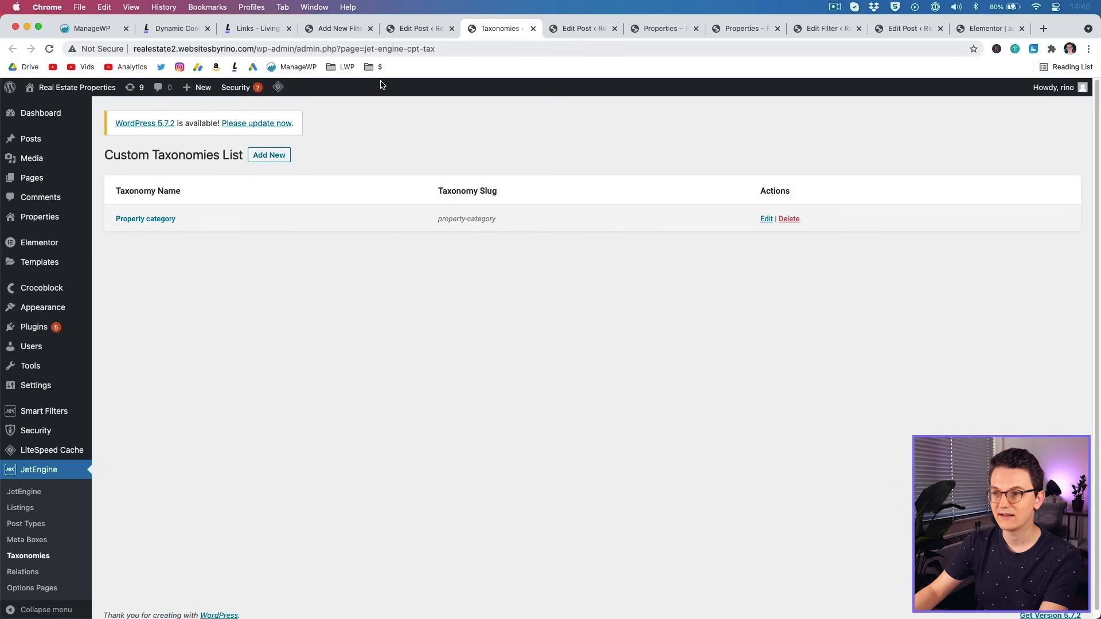
key("super+w")
left_click(357, 29)
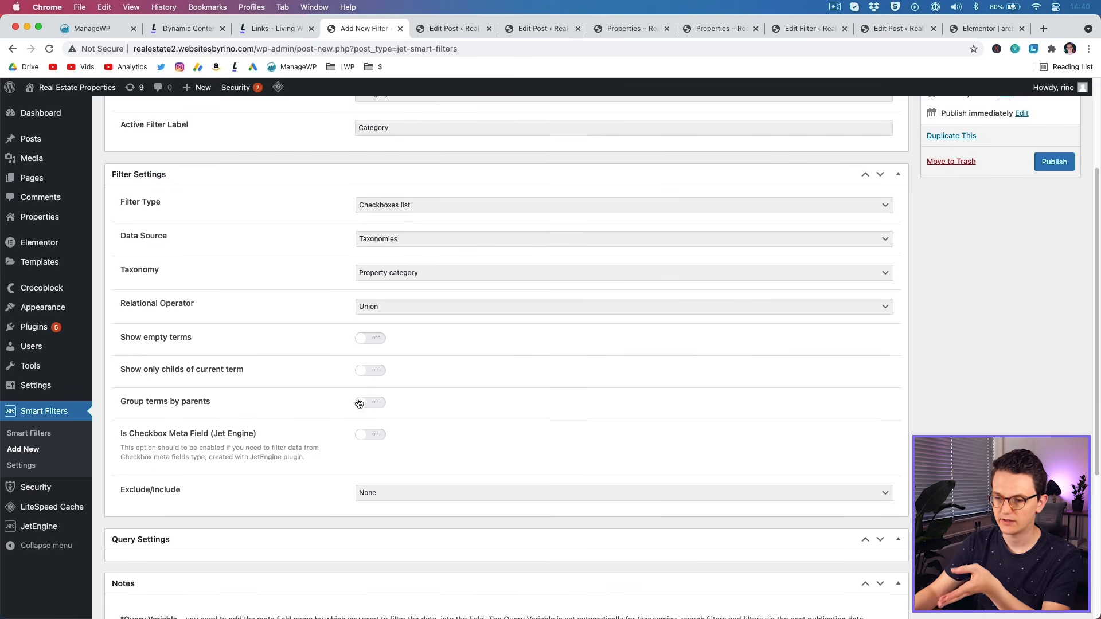
Publish the Category filter.
scroll(312, 382, "up", 1)
scroll(313, 385, "up", 5)
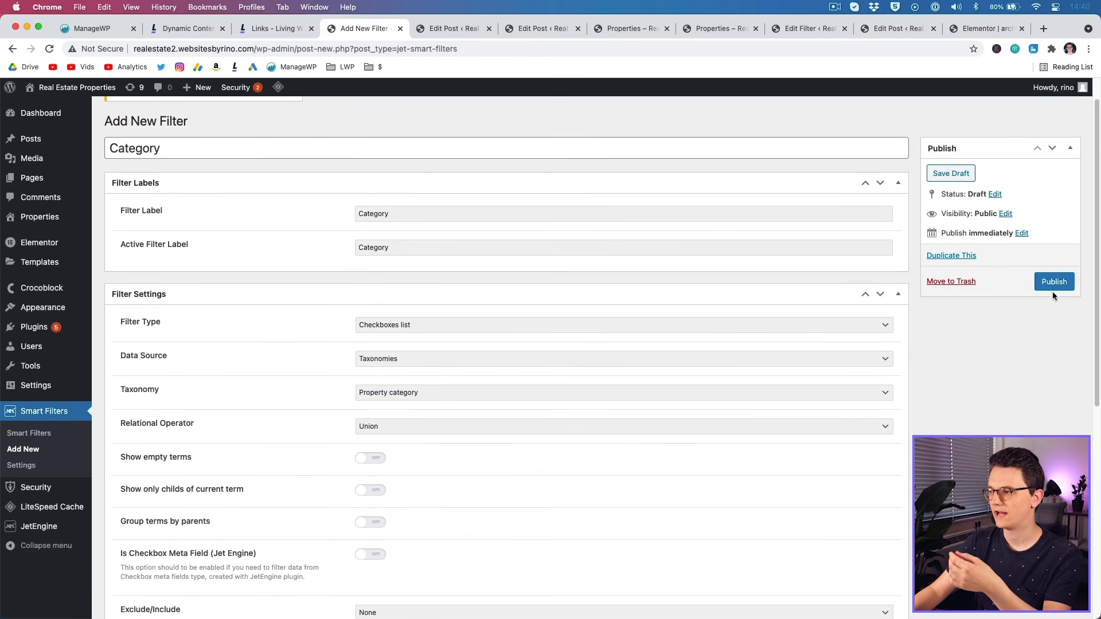
left_click(1061, 285)
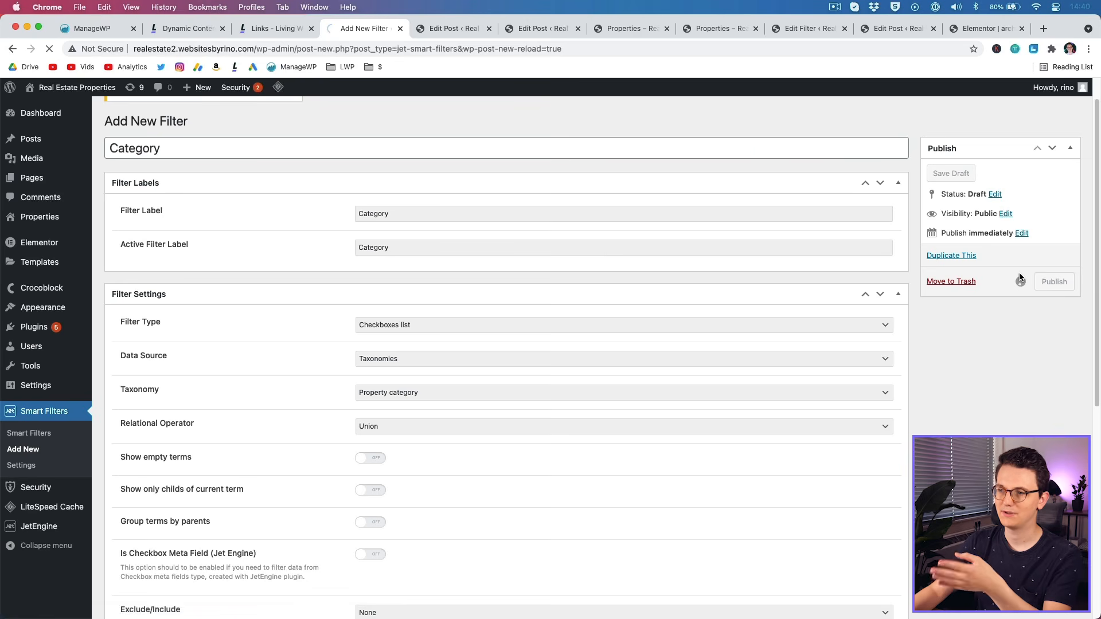
Check the example page's filter sidebar for the filter that follows the Property checkboxes.
left_click(632, 27)
key("ctrl+Tab")
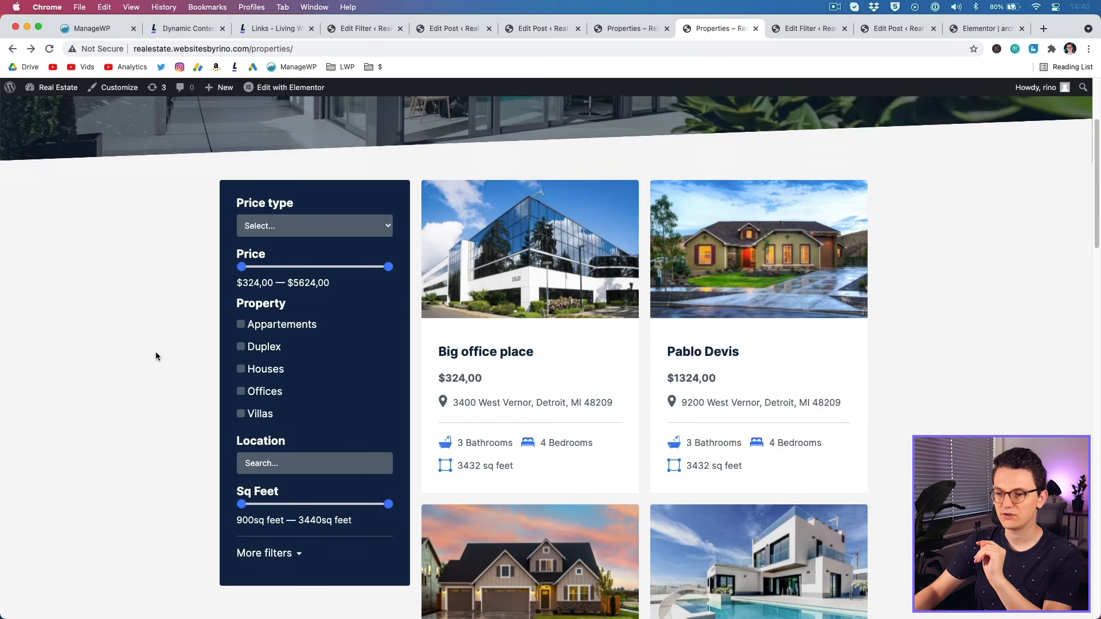
scroll(156, 353, "down", 2)
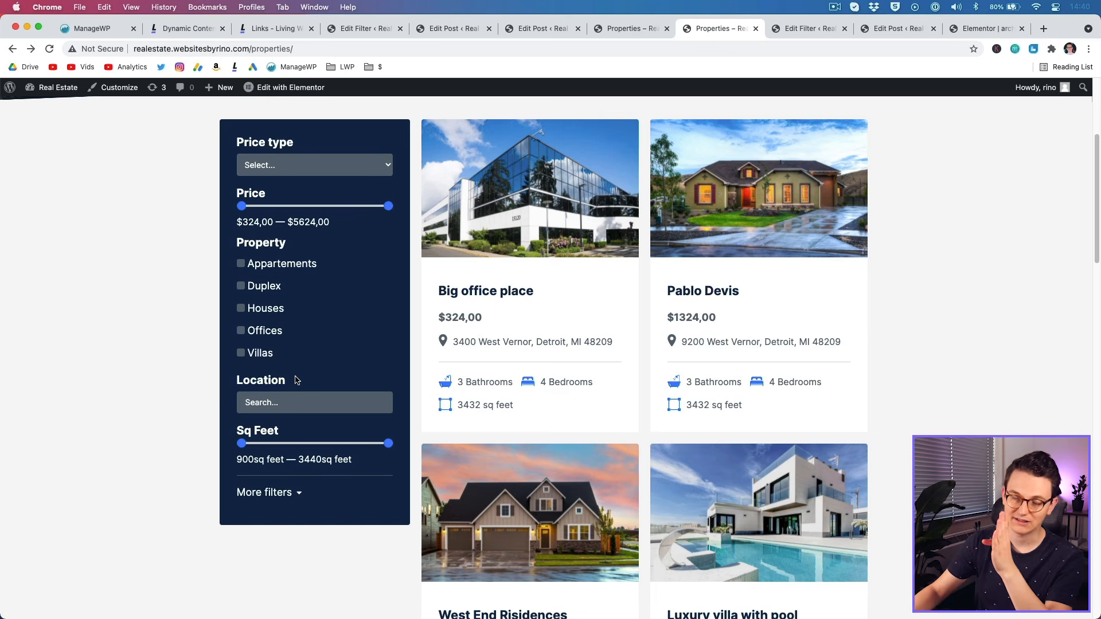
Start a new smart filter for the property location and title it "Search location".
left_click(361, 28)
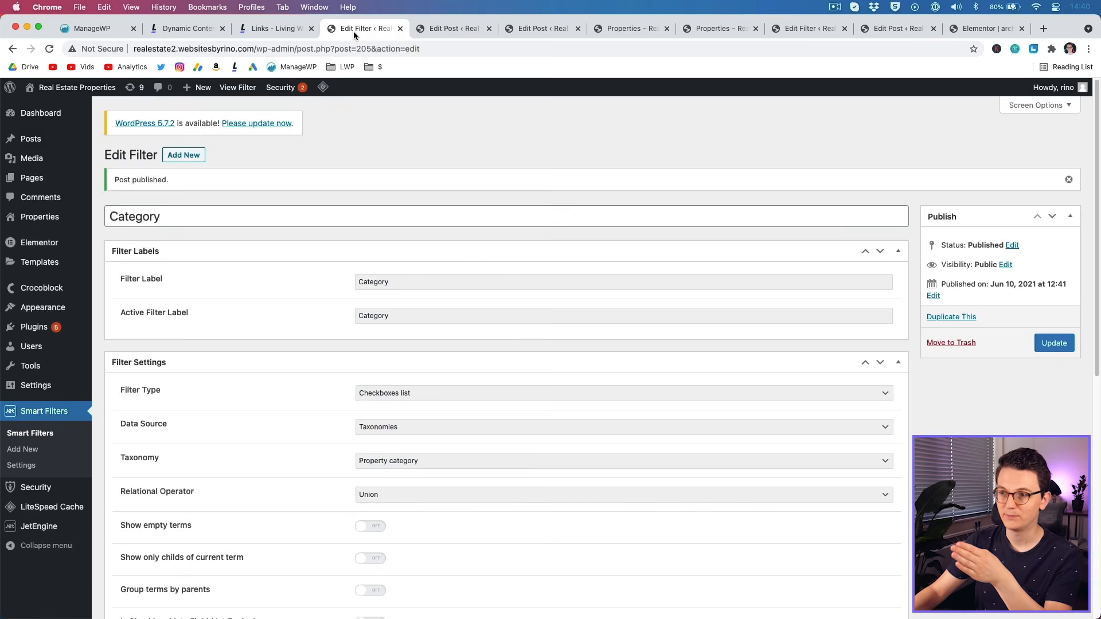
left_click(450, 27)
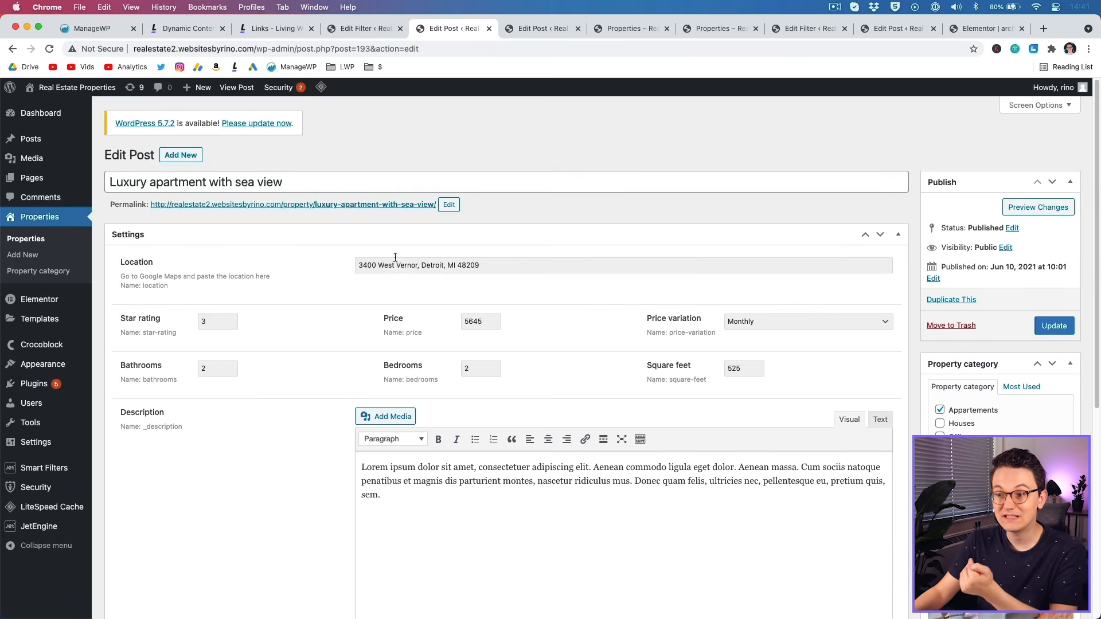
left_click(373, 30)
left_click(184, 155)
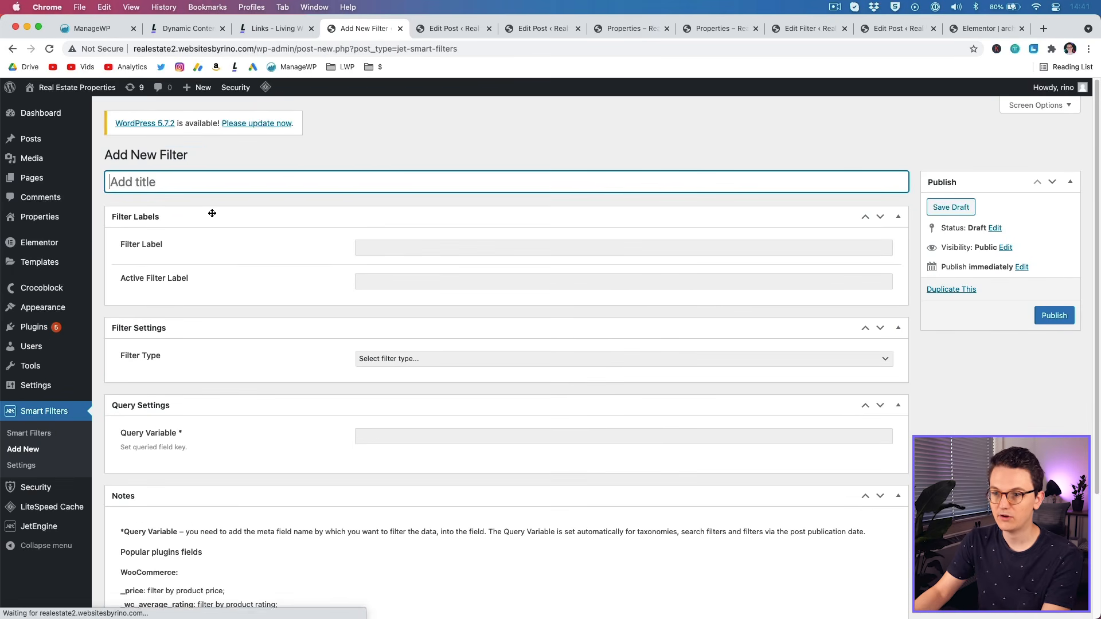
type("Search location")
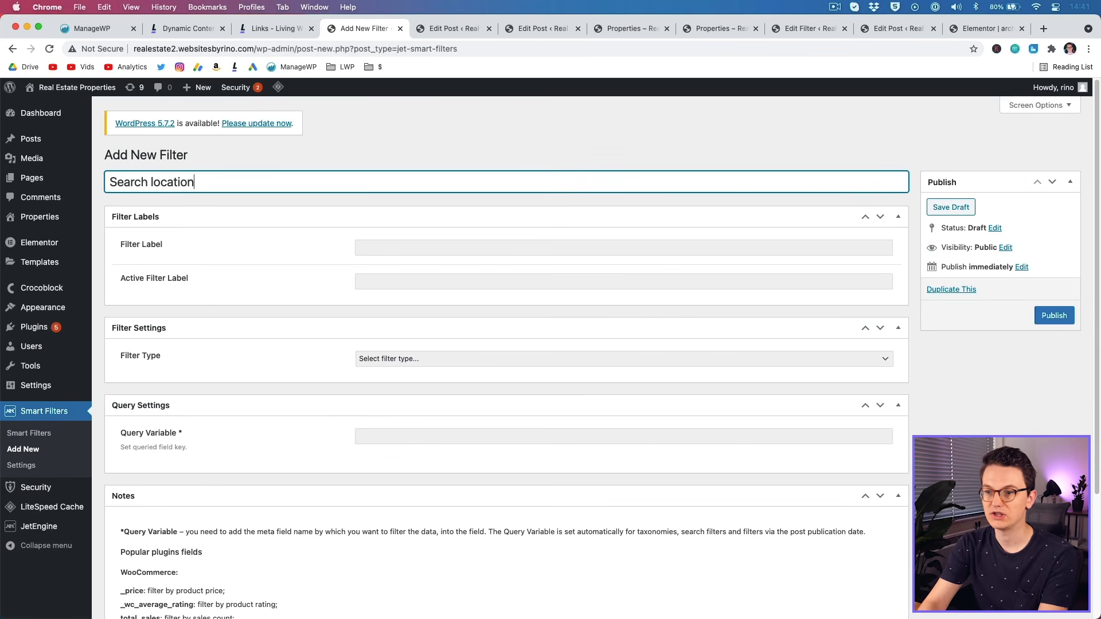
Set both the Filter Label and the Active Filter Label to "Search location" by copying the filter's title.
key("Tab")
triple_click(207, 176)
key("super+c")
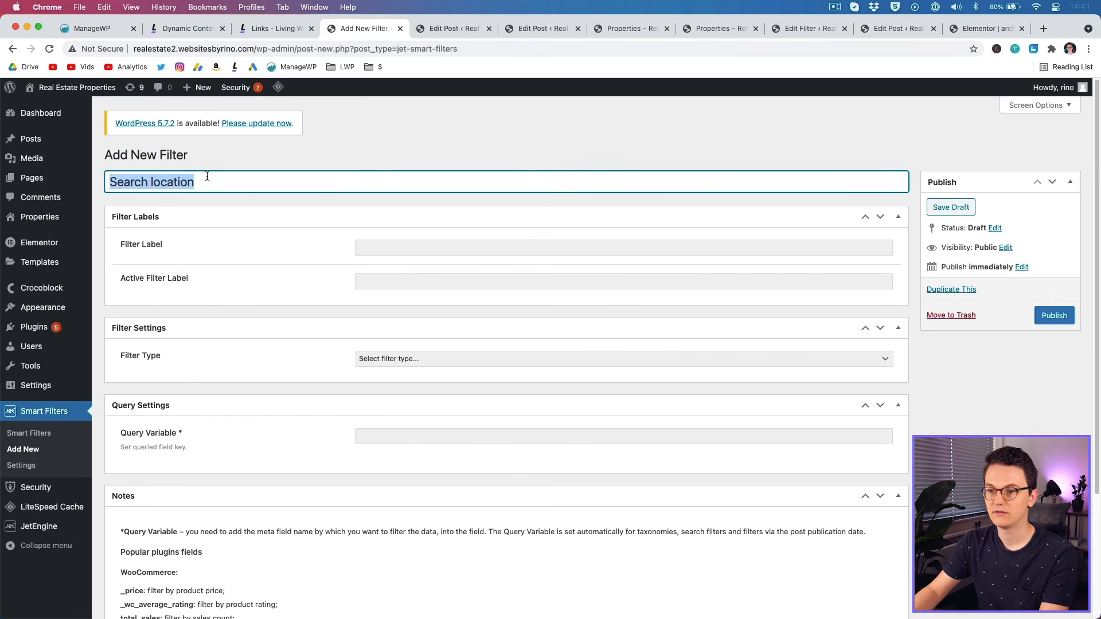
left_click(387, 248)
key("super+v")
key("Tab")
key("super+v")
Set the Filter Type to Search and Search by to By Custom Field (from Query Variable).
scroll(343, 328, "down", 1)
left_click(395, 337)
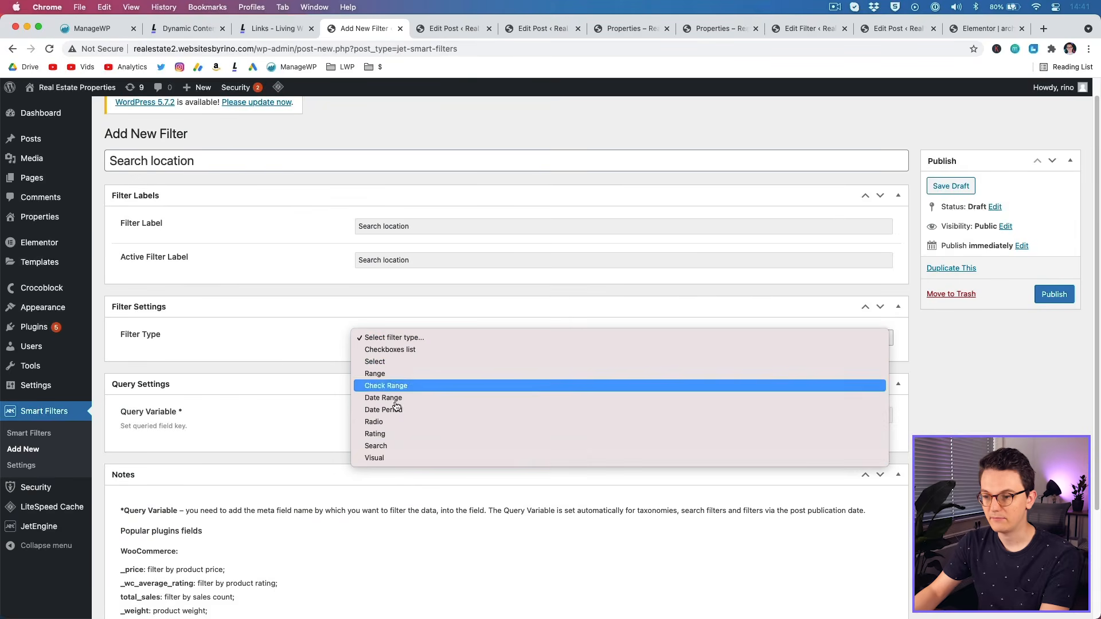
left_click(381, 446)
left_click(418, 374)
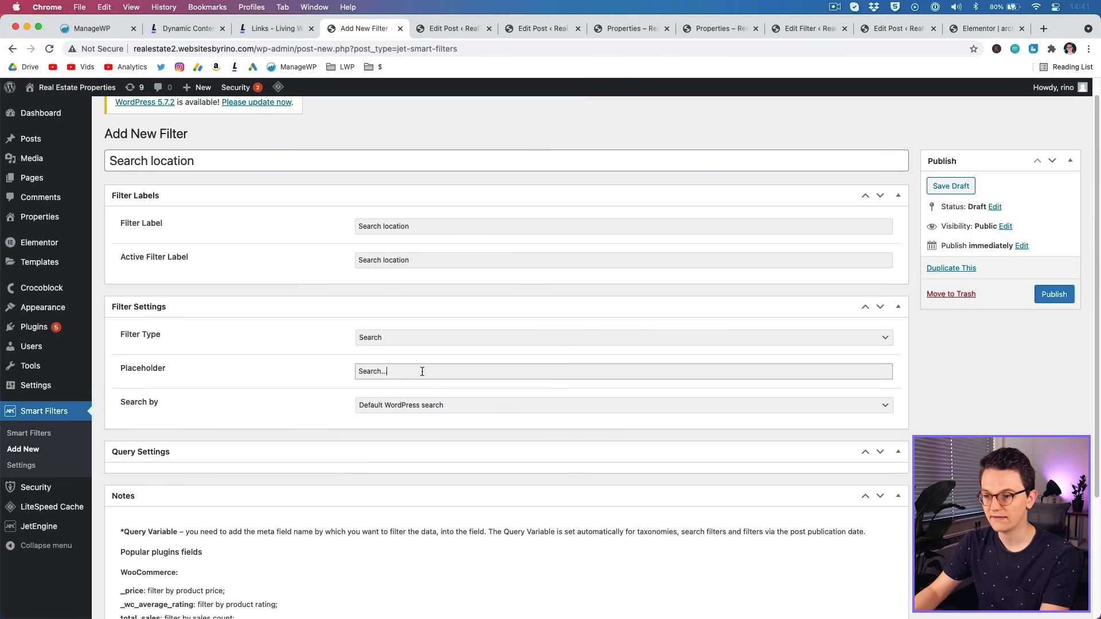
scroll(422, 369, "down", 2)
left_click(401, 354)
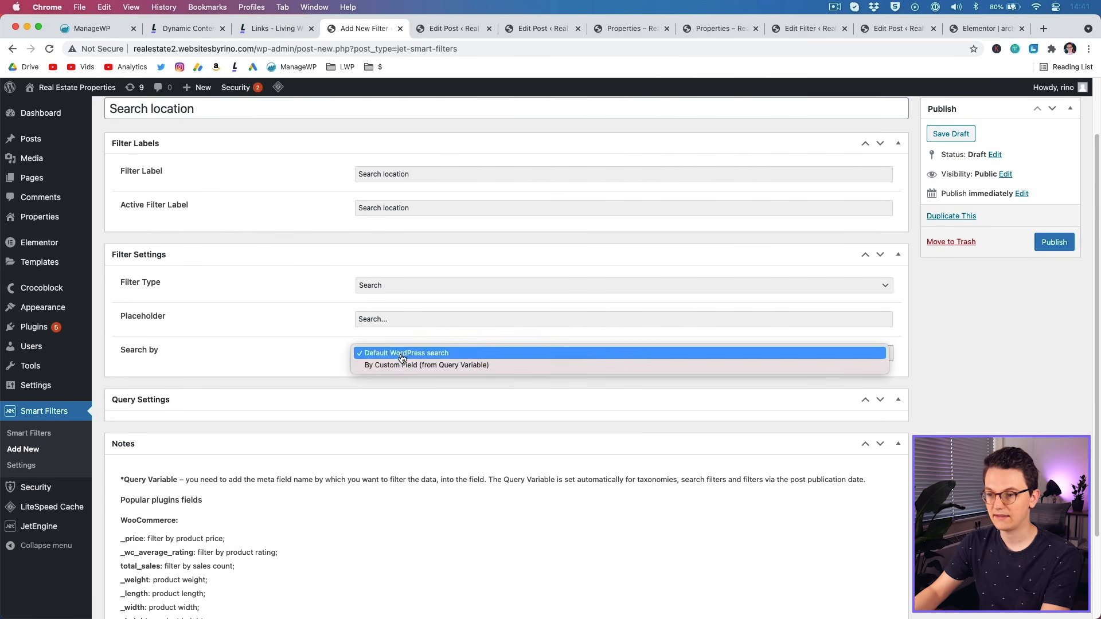
left_click(384, 363)
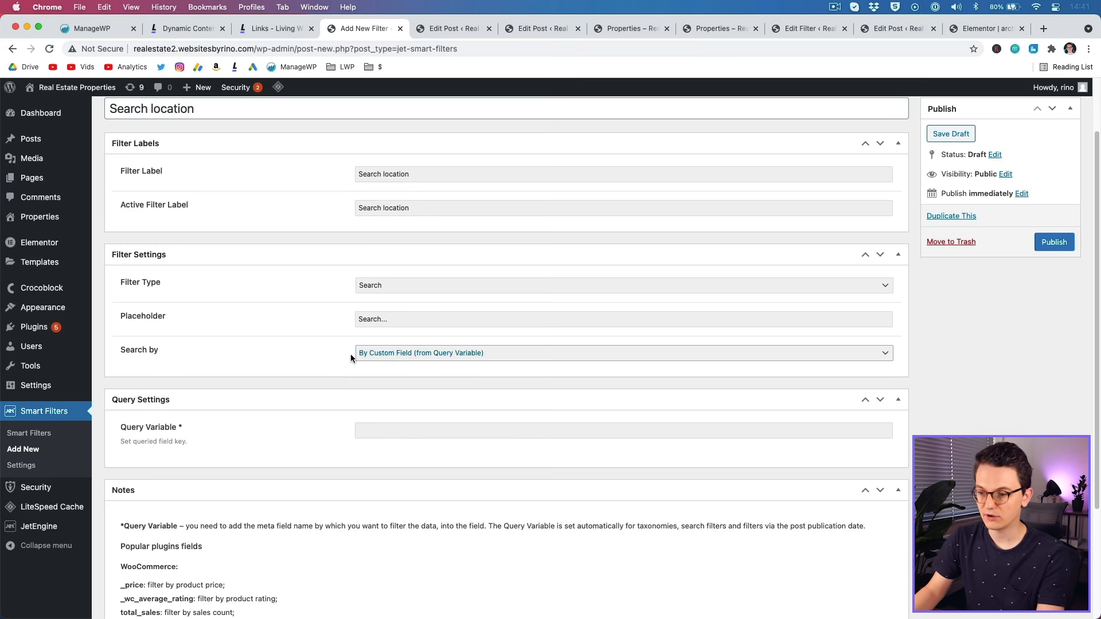
Look up the Location field's name in the luxury apartment property and enter location as the filter's Query Variable.
scroll(367, 359, "down", 2)
left_click(368, 369)
left_click(223, 386)
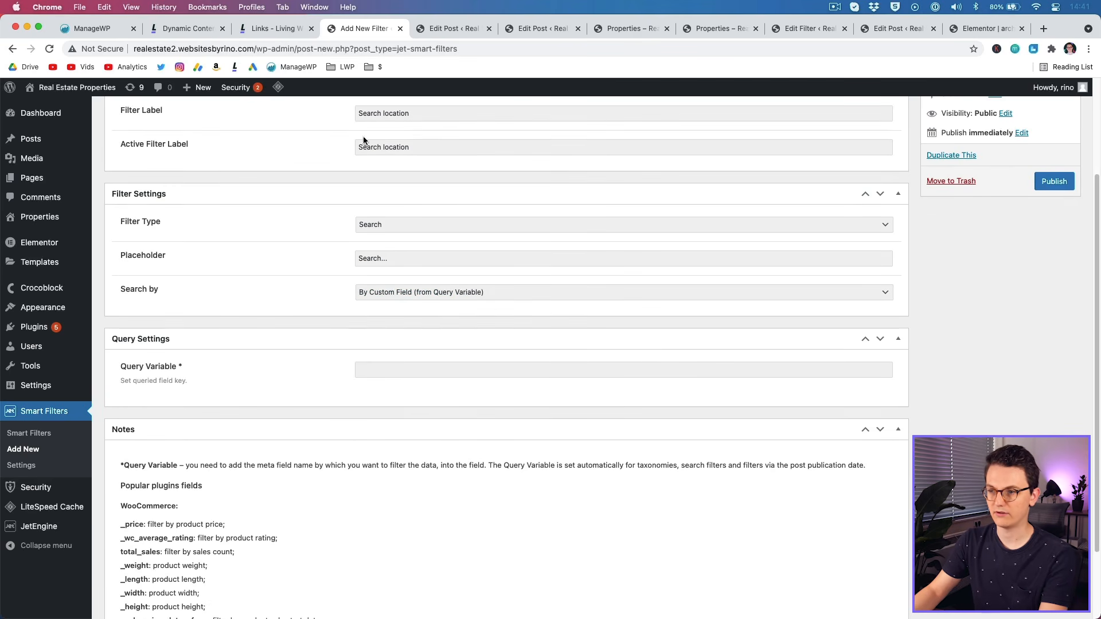
left_click(463, 27)
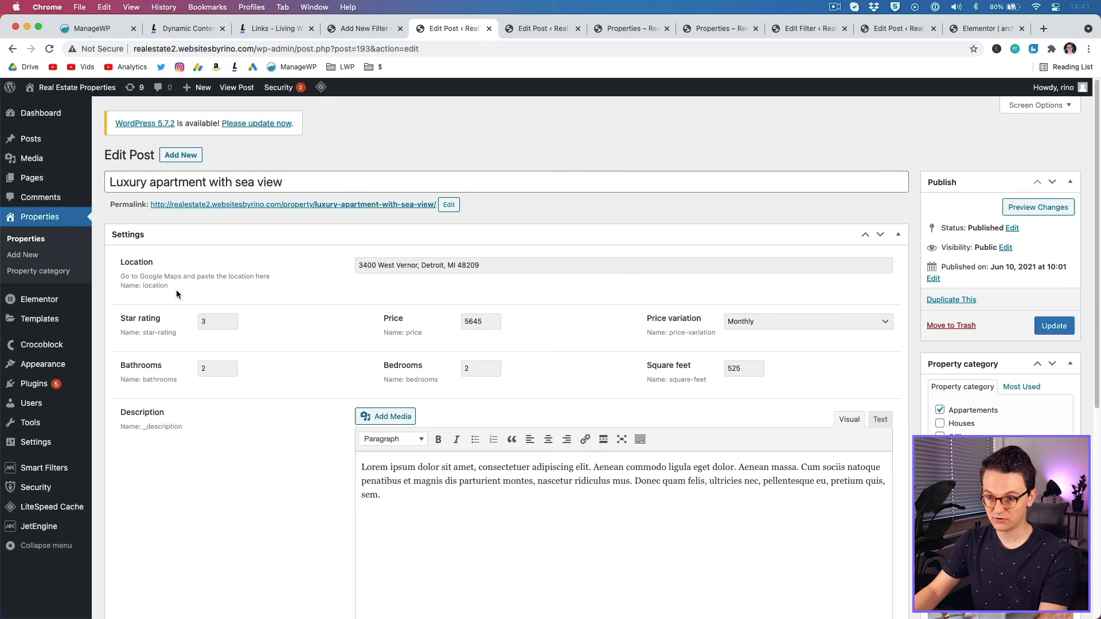
left_click_drag(144, 286, 162, 287)
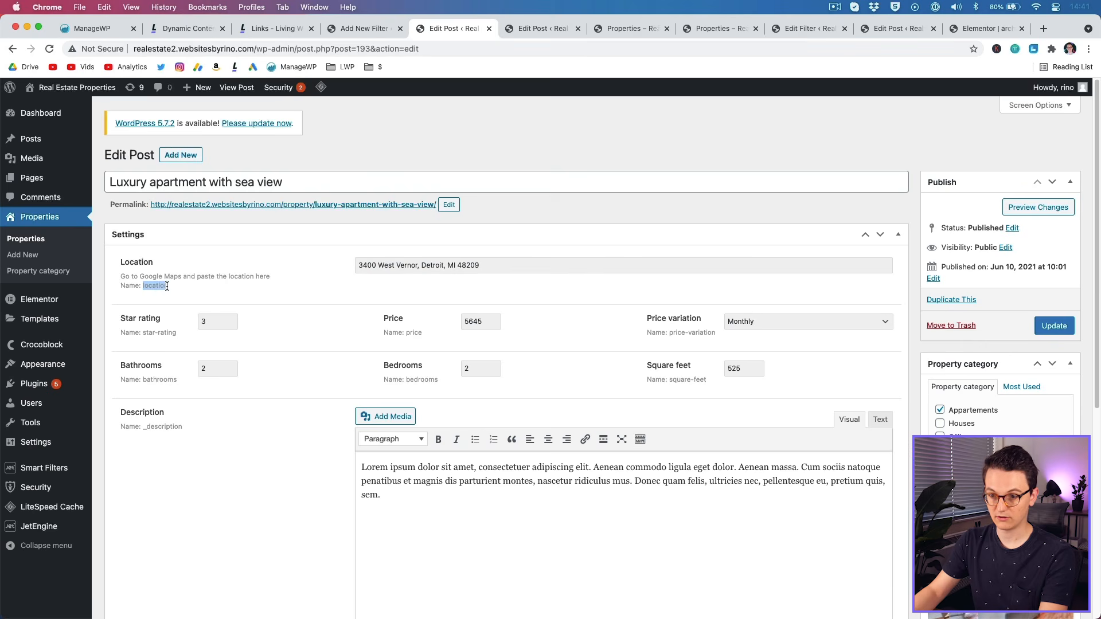
left_click(359, 28)
left_click(378, 369)
type("location")
Publish the Search location filter.
scroll(934, 391, "down", 3)
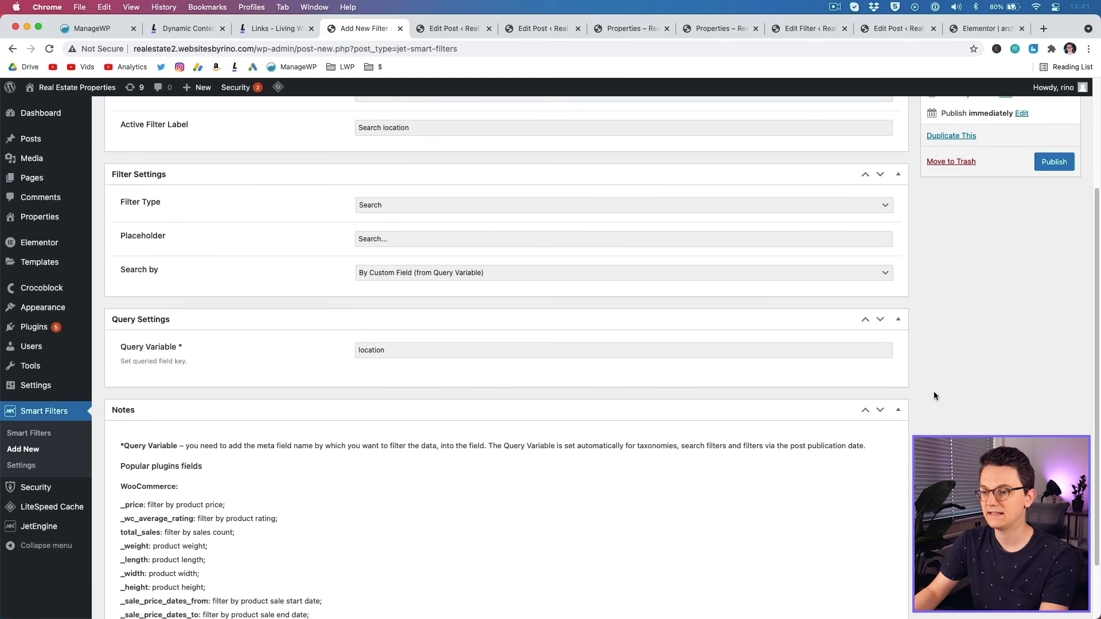
scroll(604, 457, "up", 5)
left_click(1055, 316)
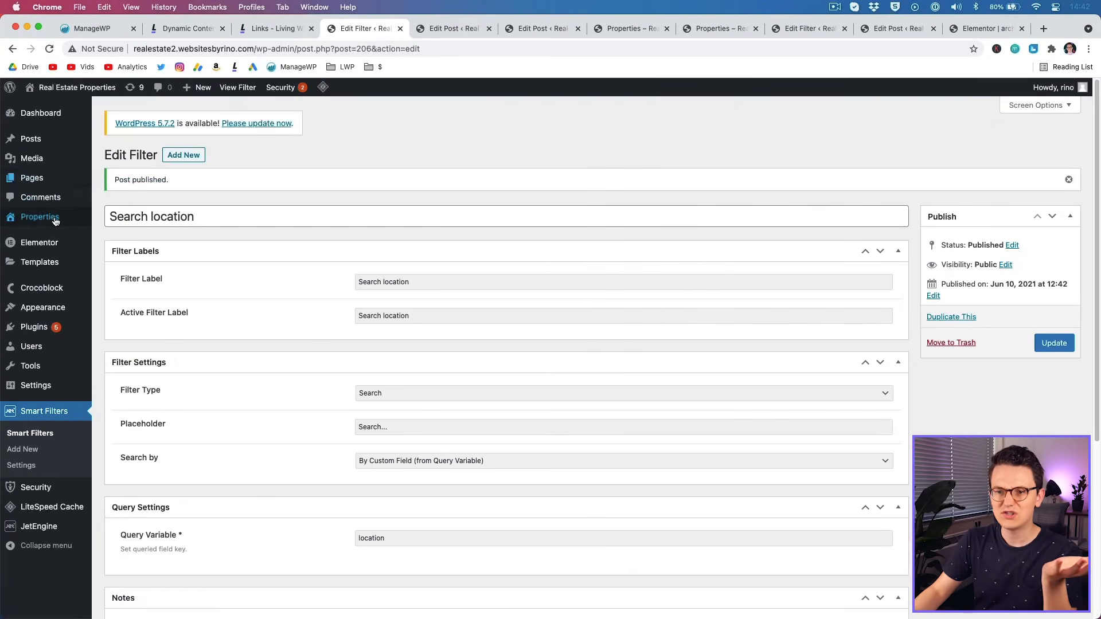
View the live Properties page in a separate tab from the site's list of pages.
left_click(32, 178)
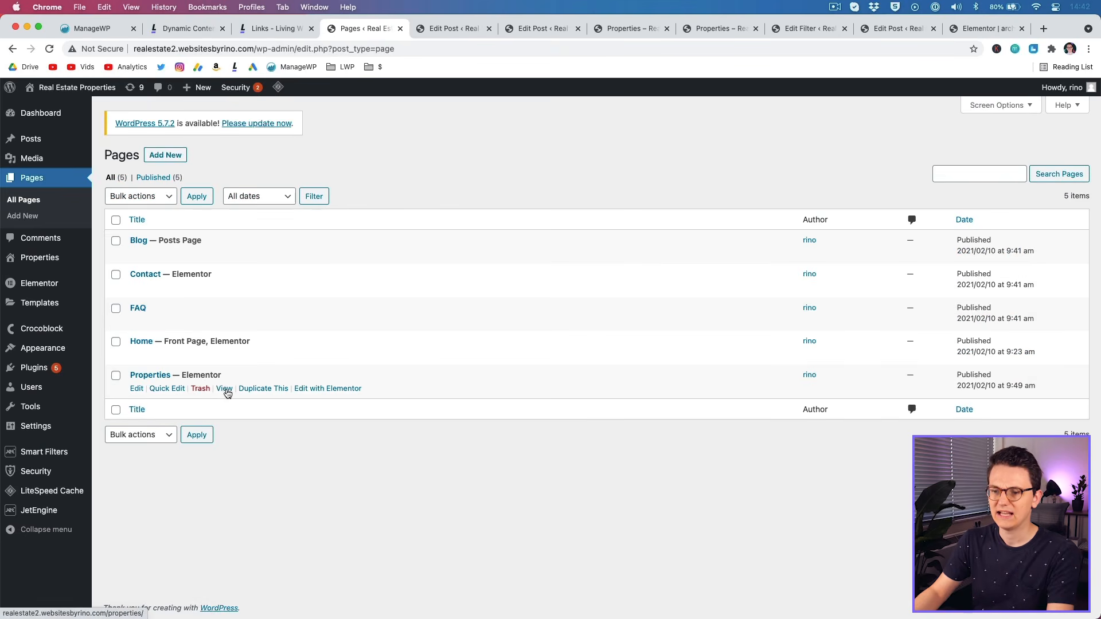
left_click(224, 388, "super")
left_click(436, 28)
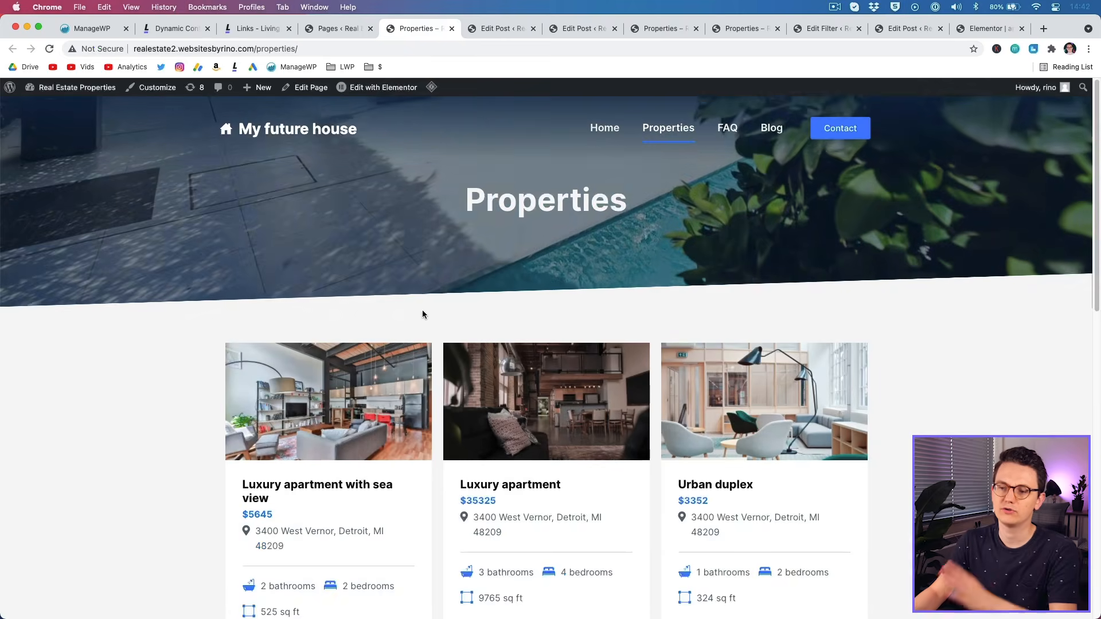
scroll(148, 359, "down", 3)
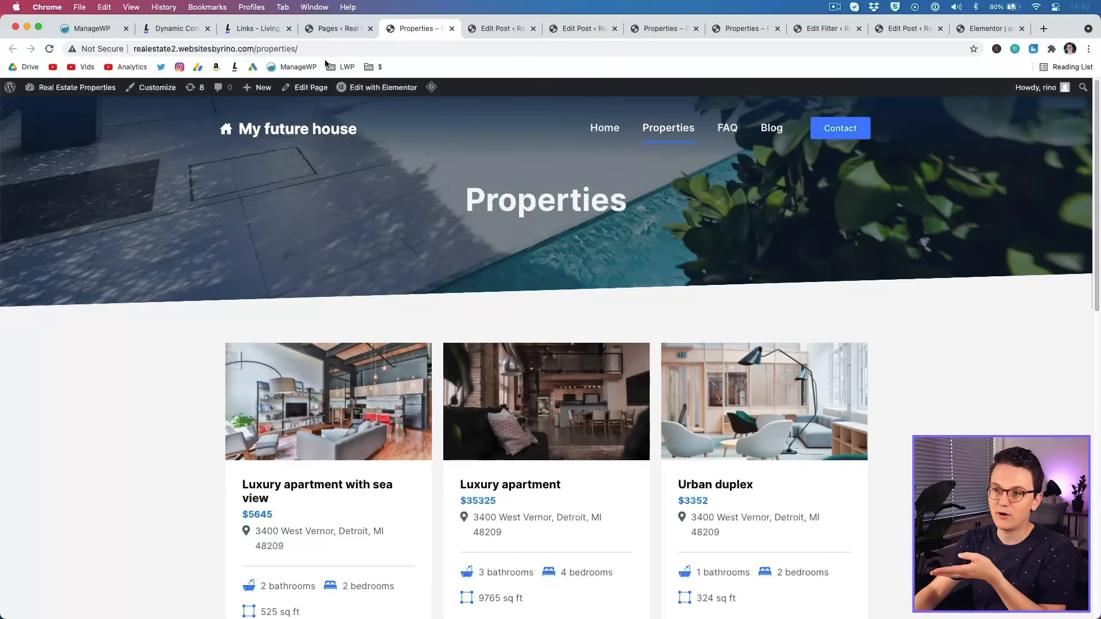
Change the Properties page's slug to properties-wrong through Quick Edit, save it and recheck the slug.
left_click(328, 26)
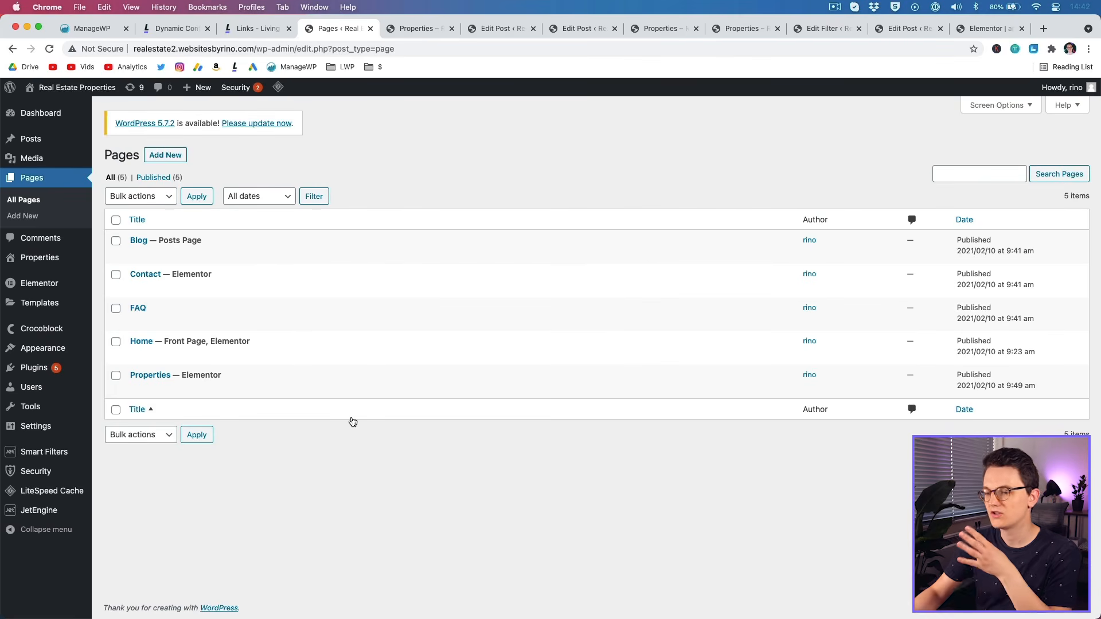
mouse_move(166, 385)
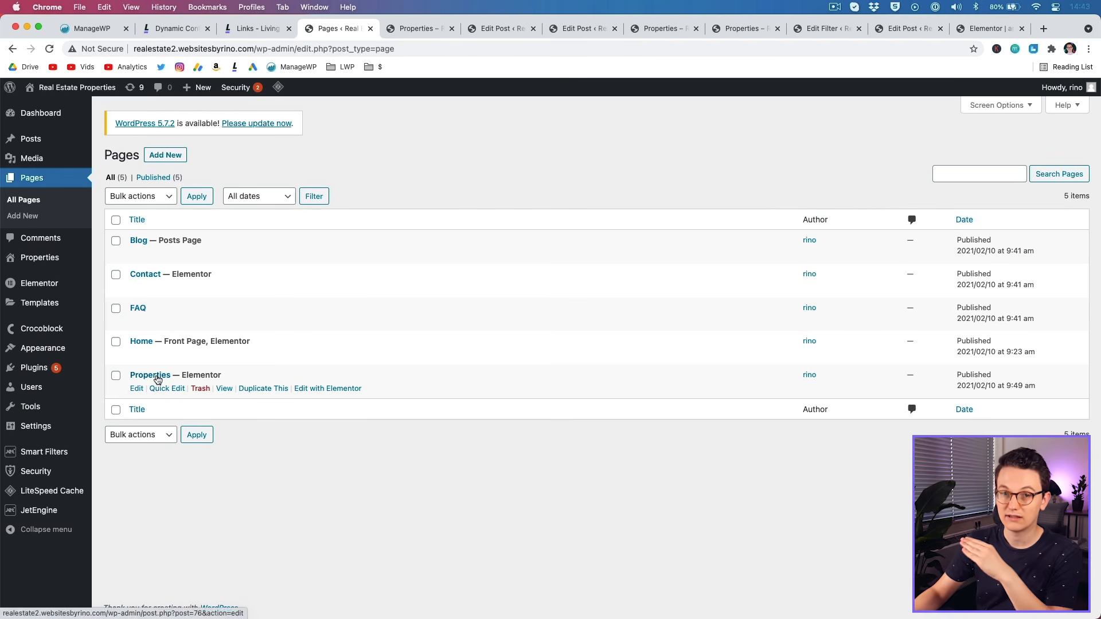
left_click(174, 389)
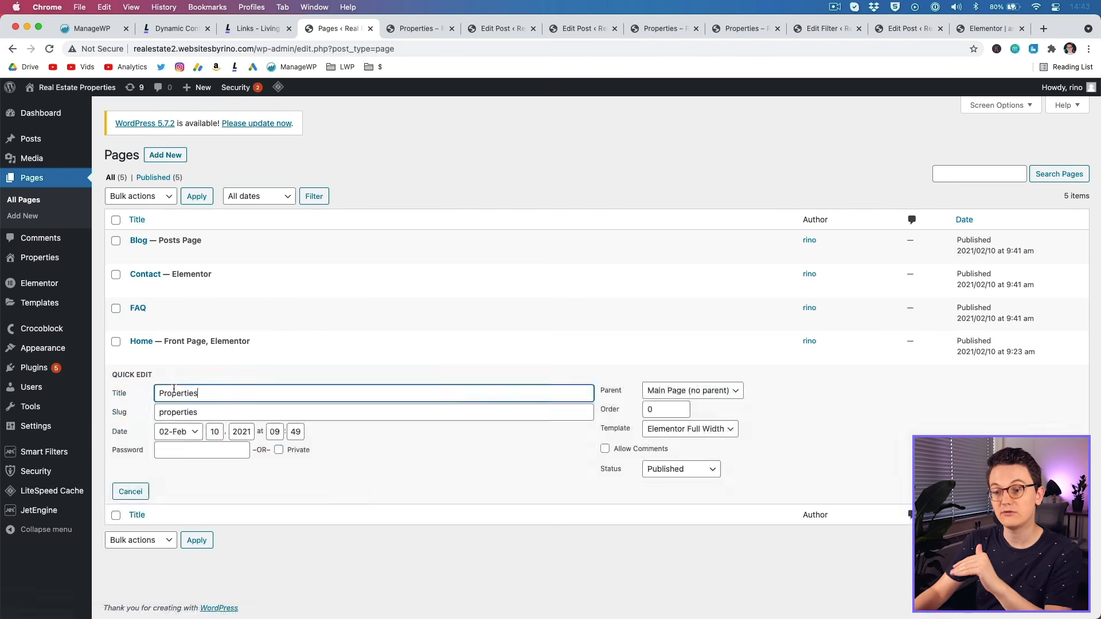
left_click(211, 414)
type("-wrong")
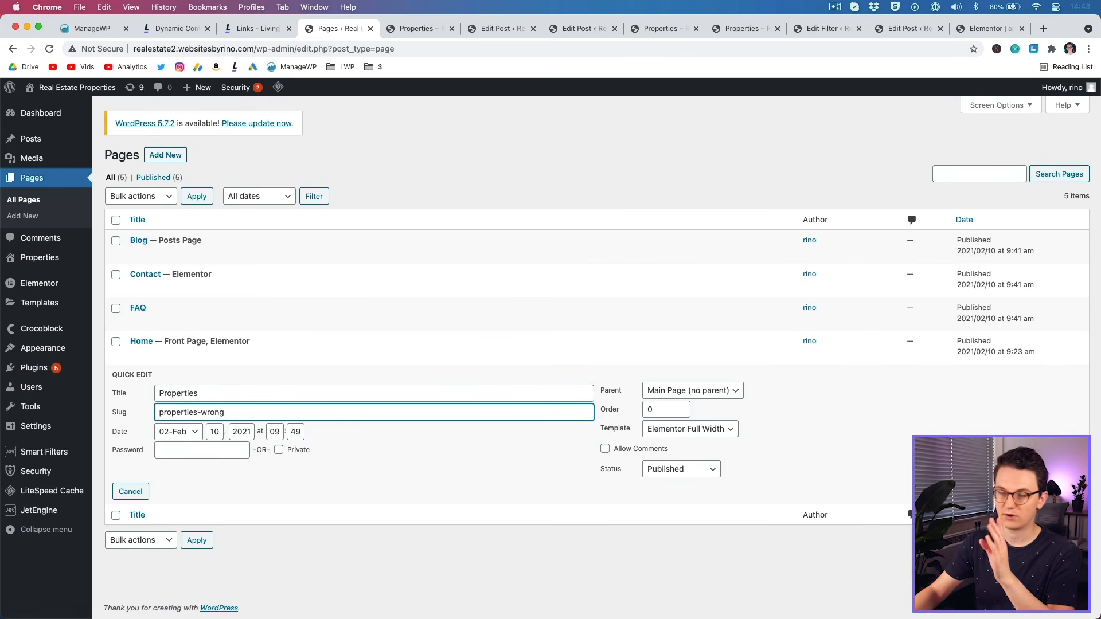
key("Return")
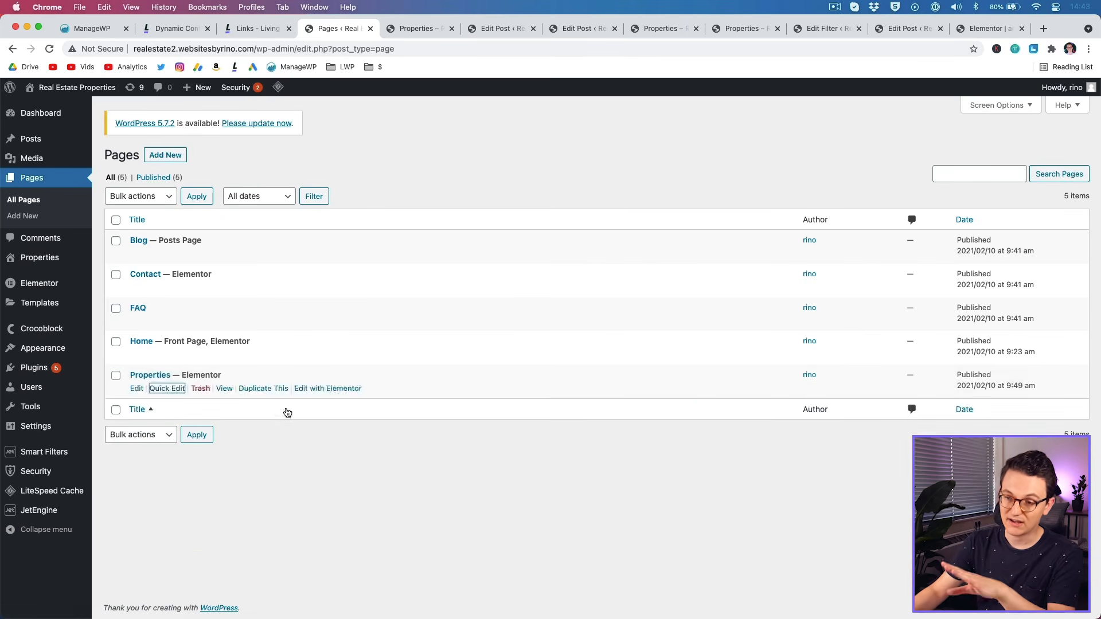
left_click(167, 389)
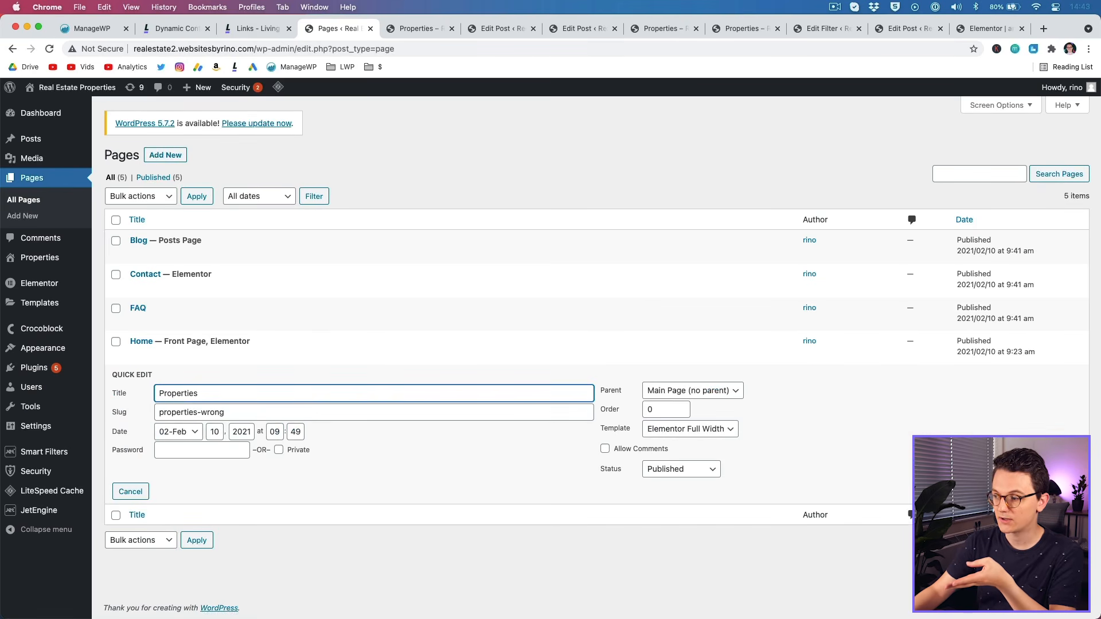
key("Escape")
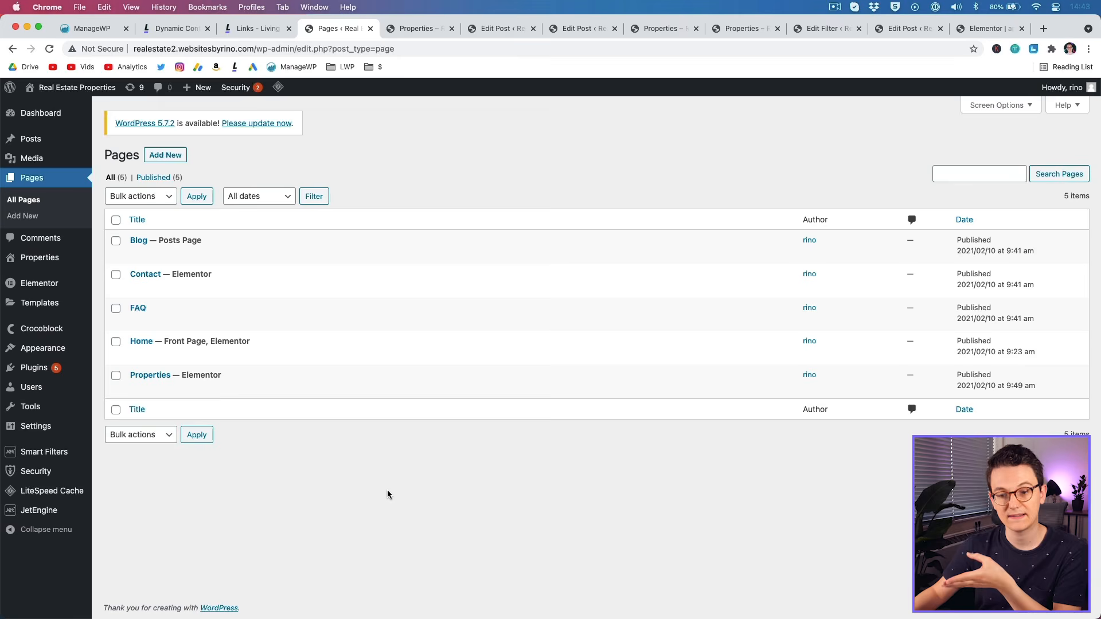
Examine the advanced settings of the Properties post type in JetEngine, including its archive option.
mouse_move(39, 510)
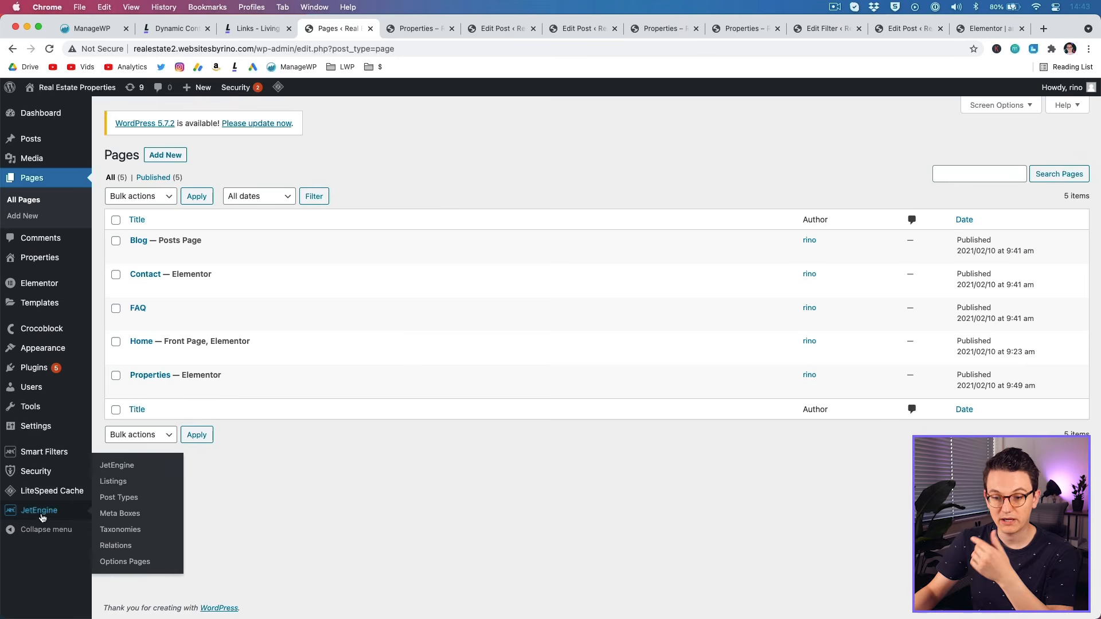
left_click(119, 497)
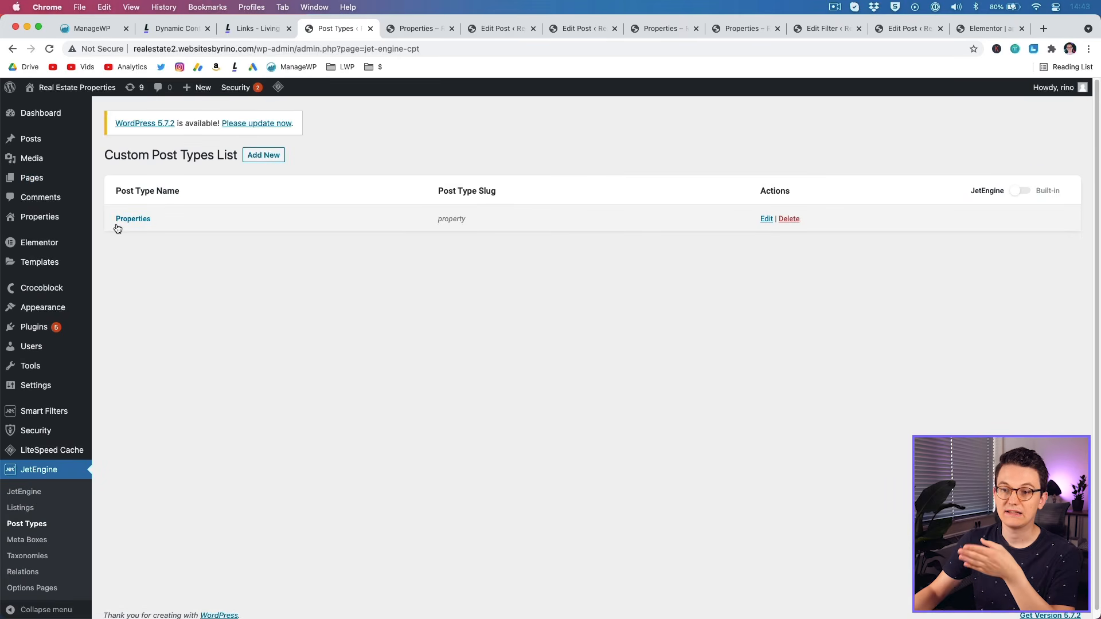
left_click(120, 220)
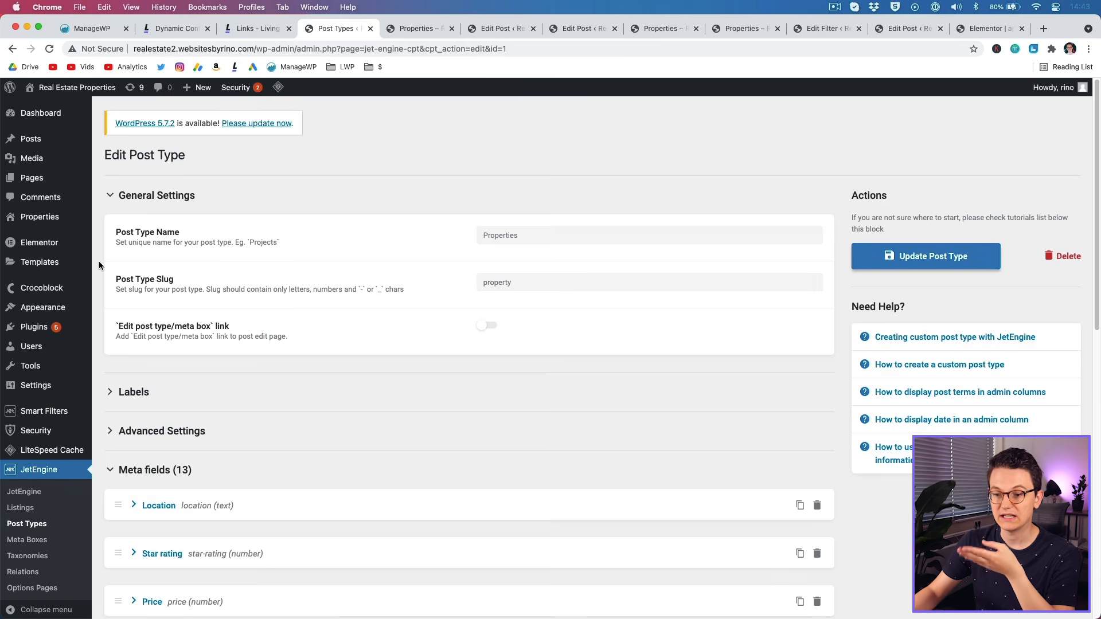
scroll(99, 263, "down", 2)
left_click(117, 390)
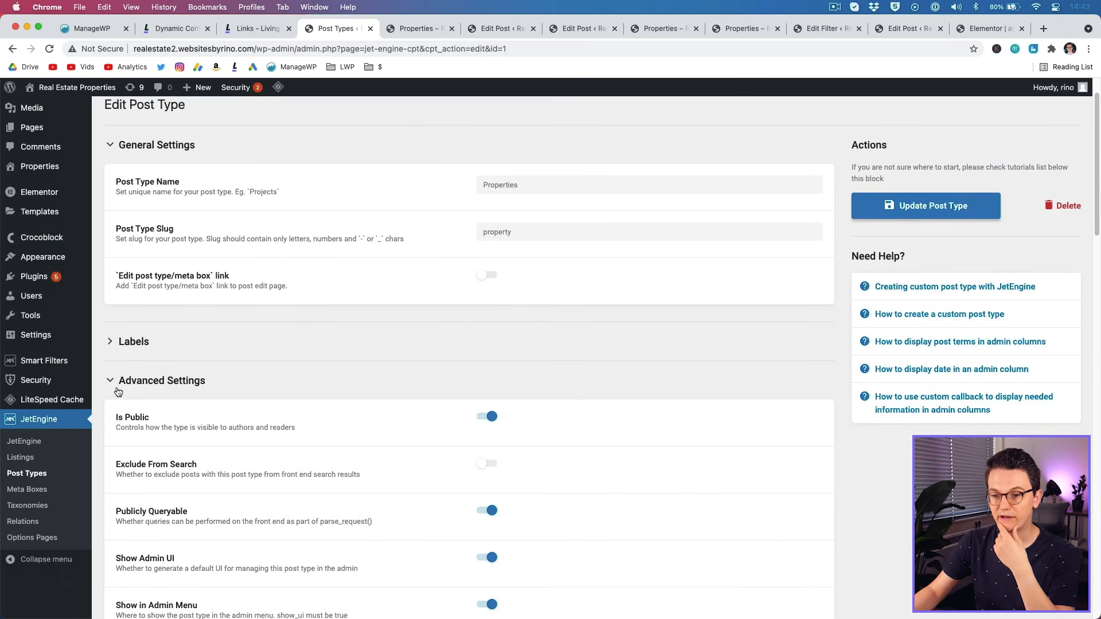
scroll(108, 418, "down", 10)
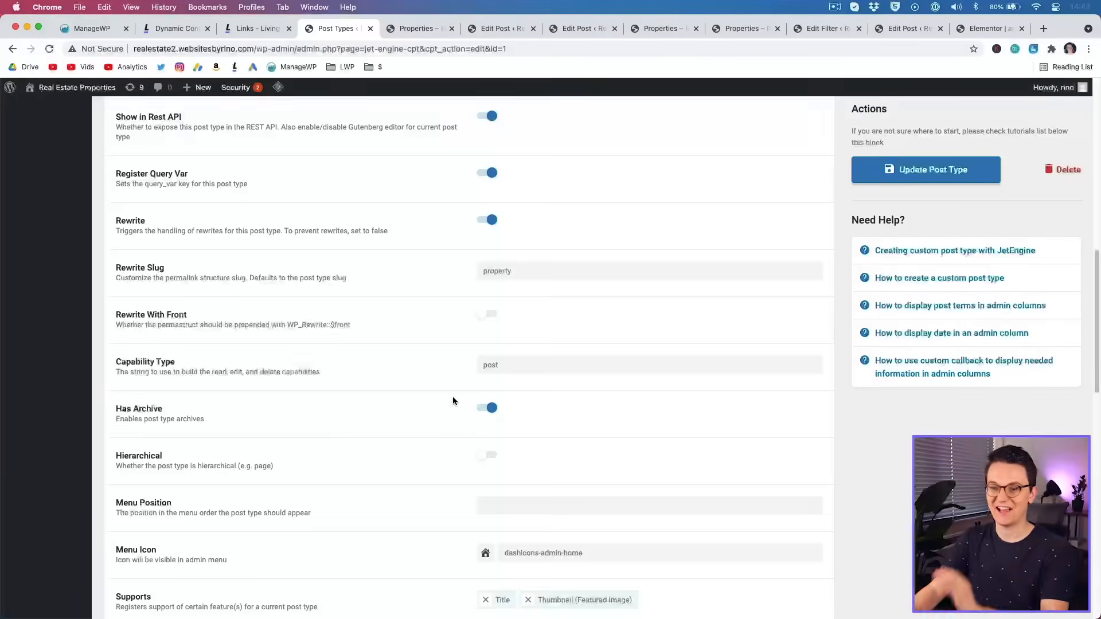
scroll(453, 401, "up", 15)
scroll(453, 390, "up", 3)
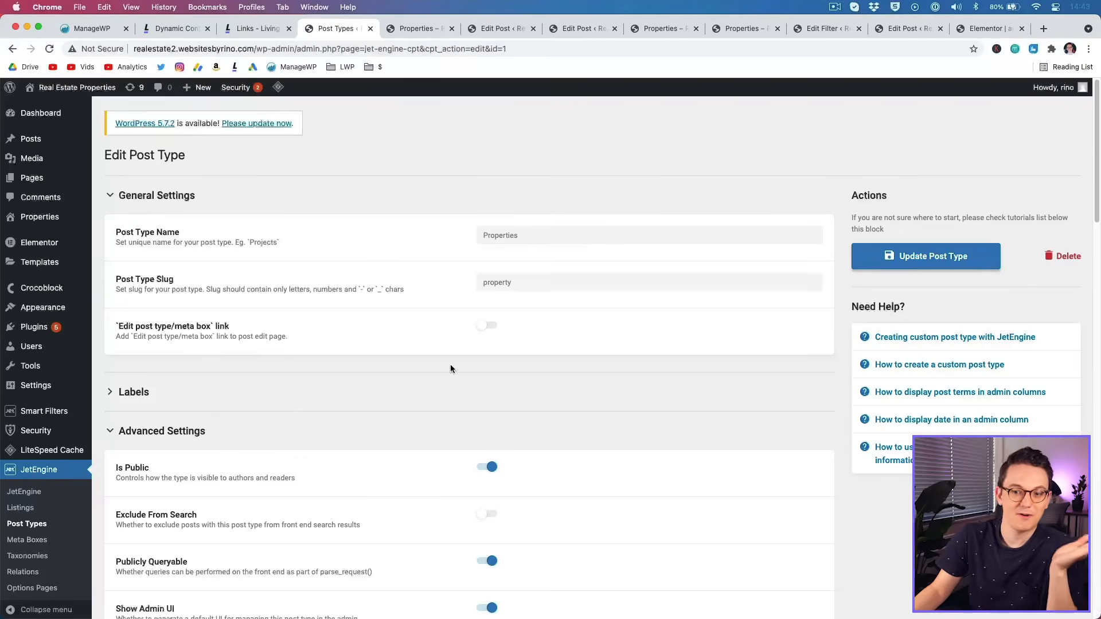
Create a new Archive template named "Properties archive v1" in Elementor's Theme Builder.
left_click(123, 295)
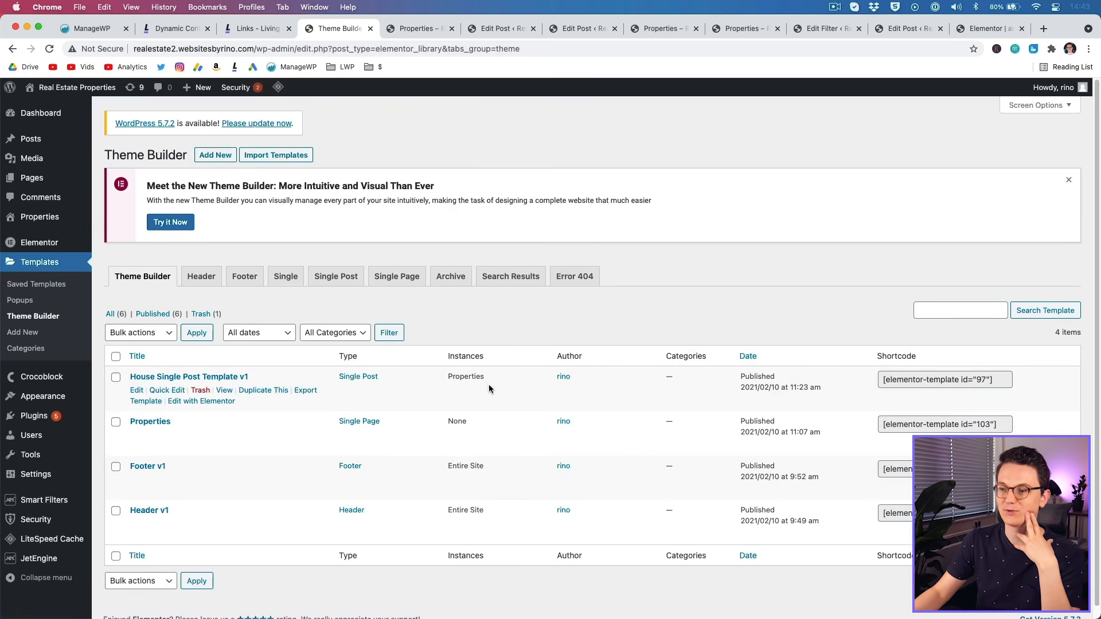
left_click(444, 282)
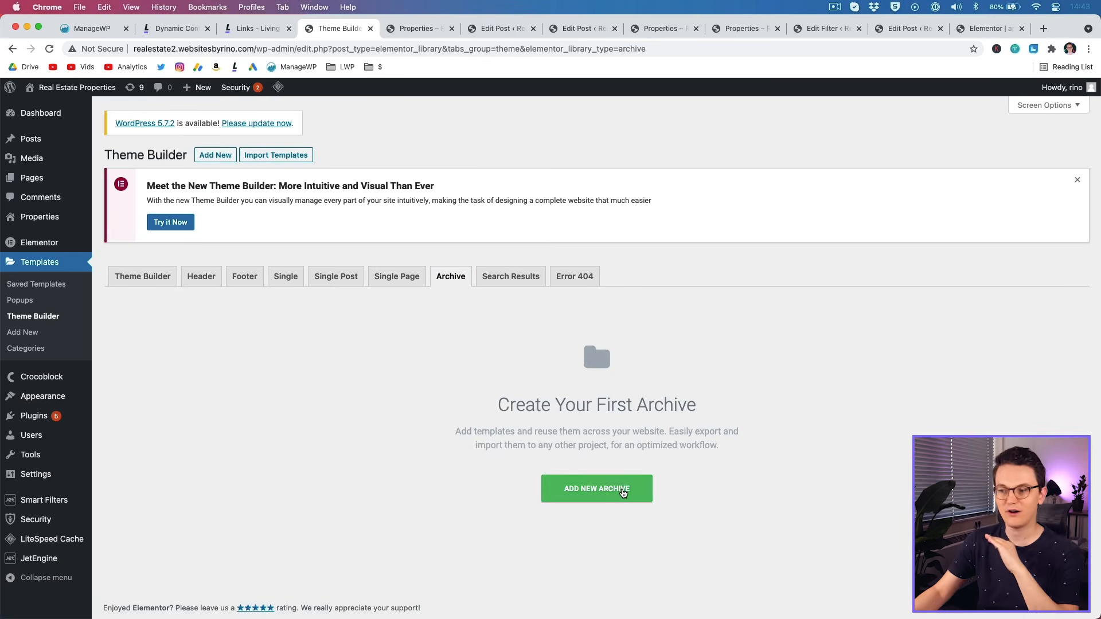
left_click(623, 493)
left_click(593, 396)
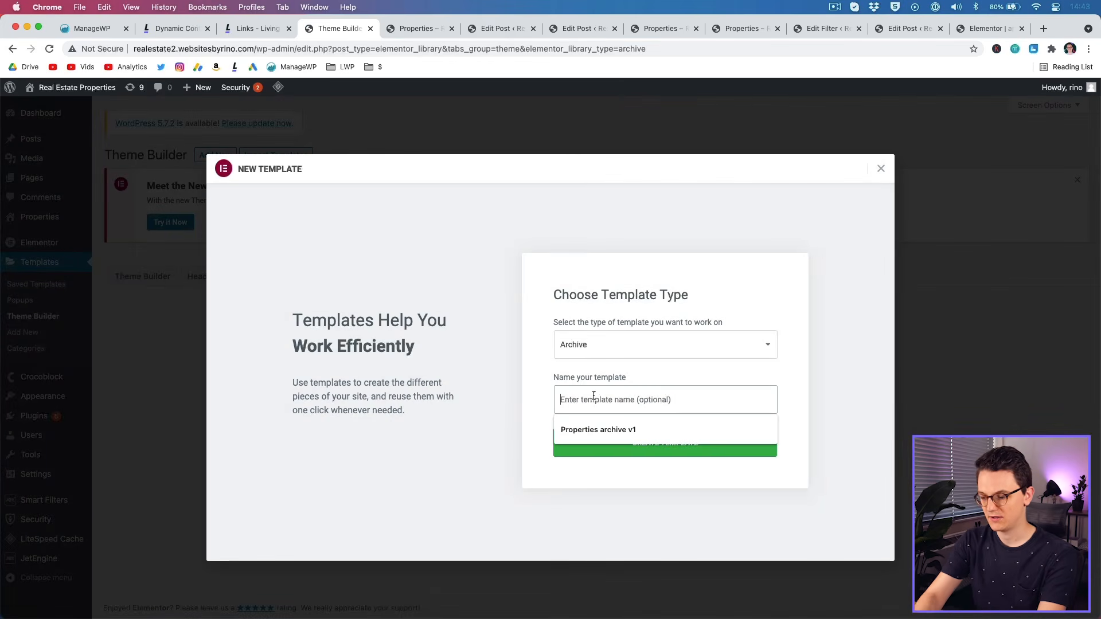
type("Pro")
key("BackSpace")
key("BackSpace")
key("BackSpace")
type("Pr")
left_click(604, 429)
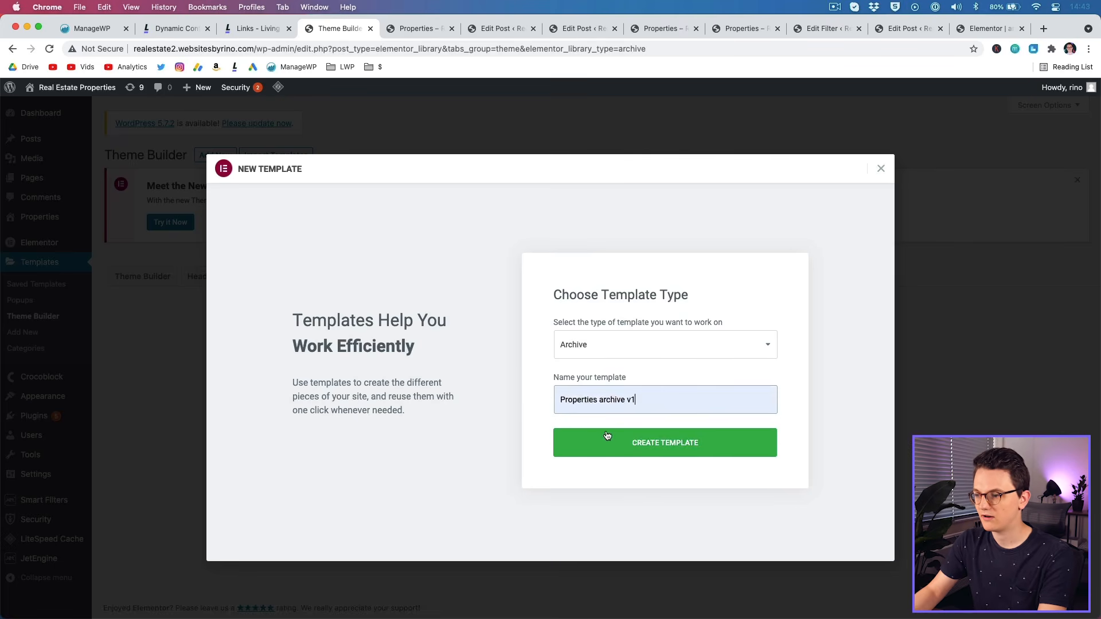
left_click(645, 446)
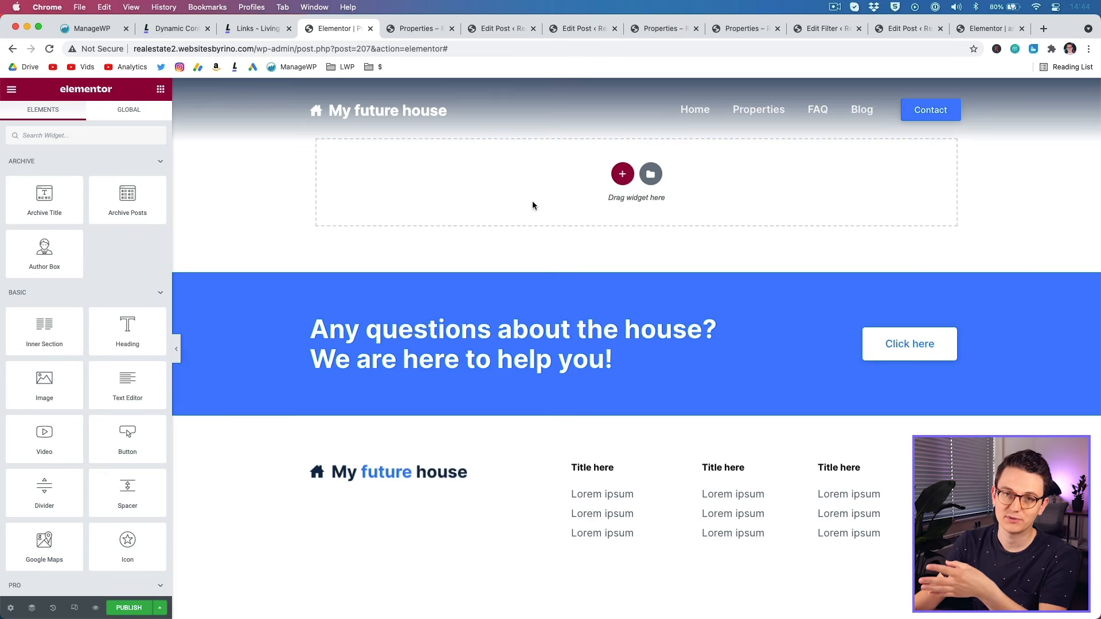
Copy the hero section with the Properties heading from the existing Properties page and paste it into the archive template.
left_click(414, 27)
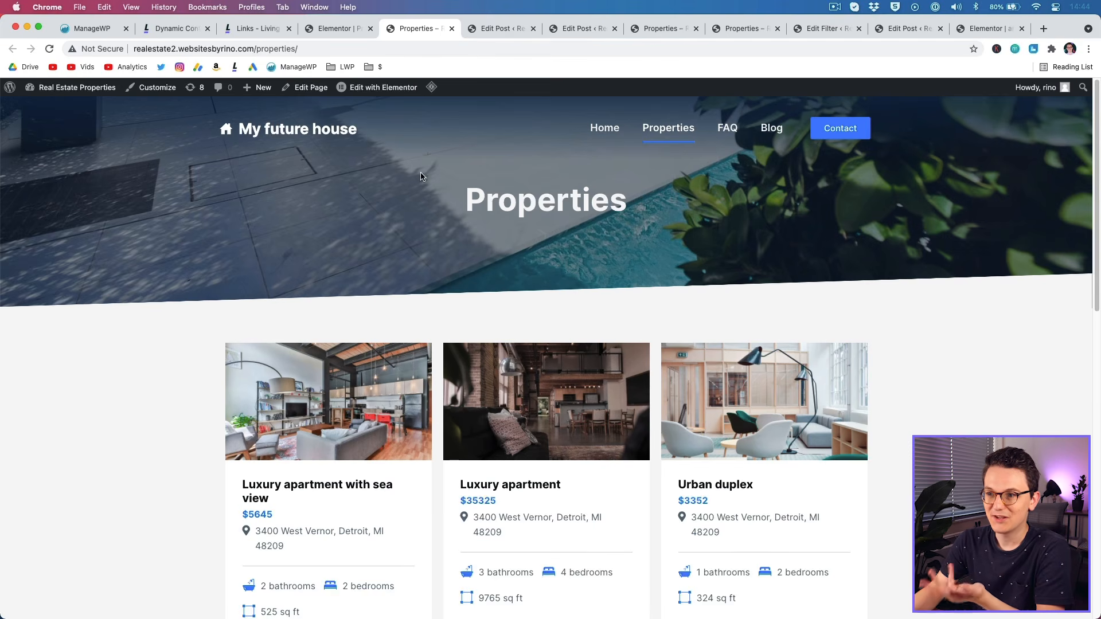
left_click(382, 88)
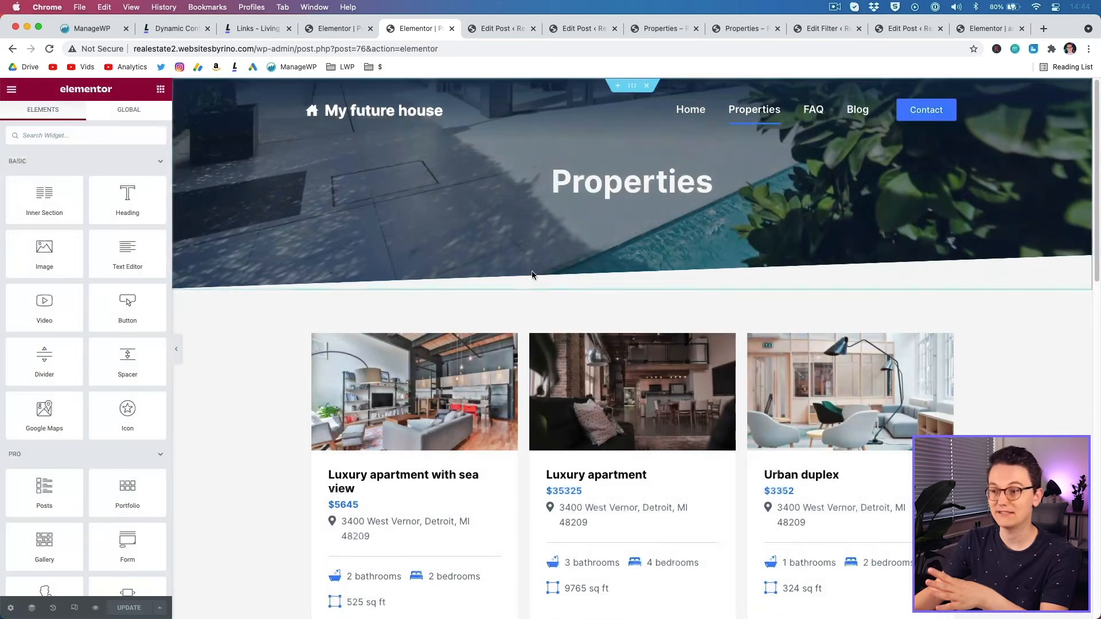
right_click(295, 235)
left_click(328, 286)
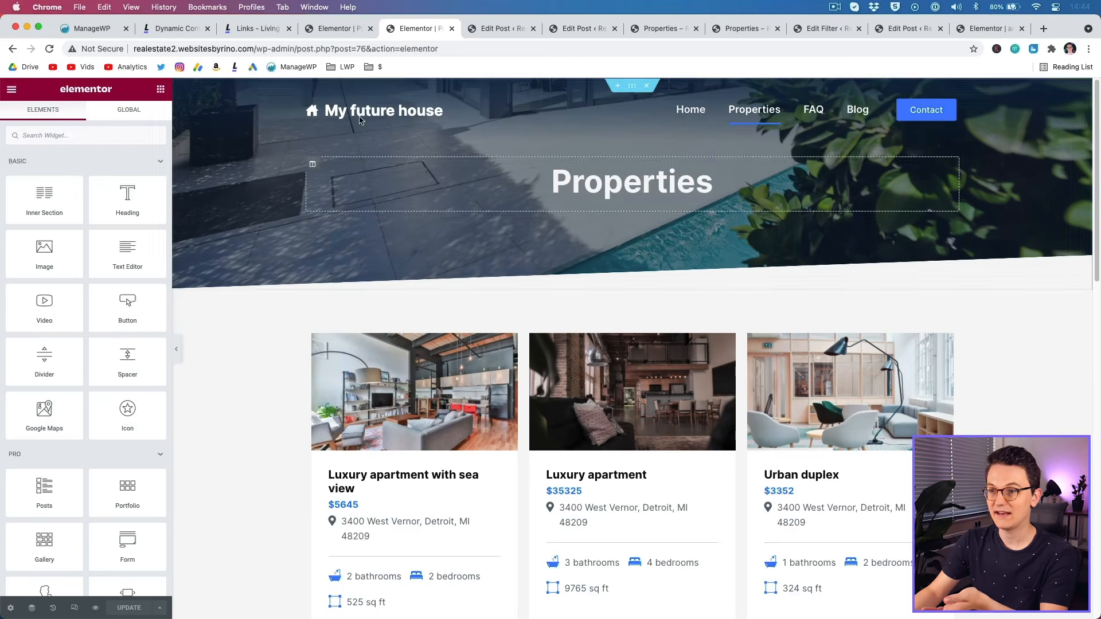
left_click(330, 30)
right_click(373, 205)
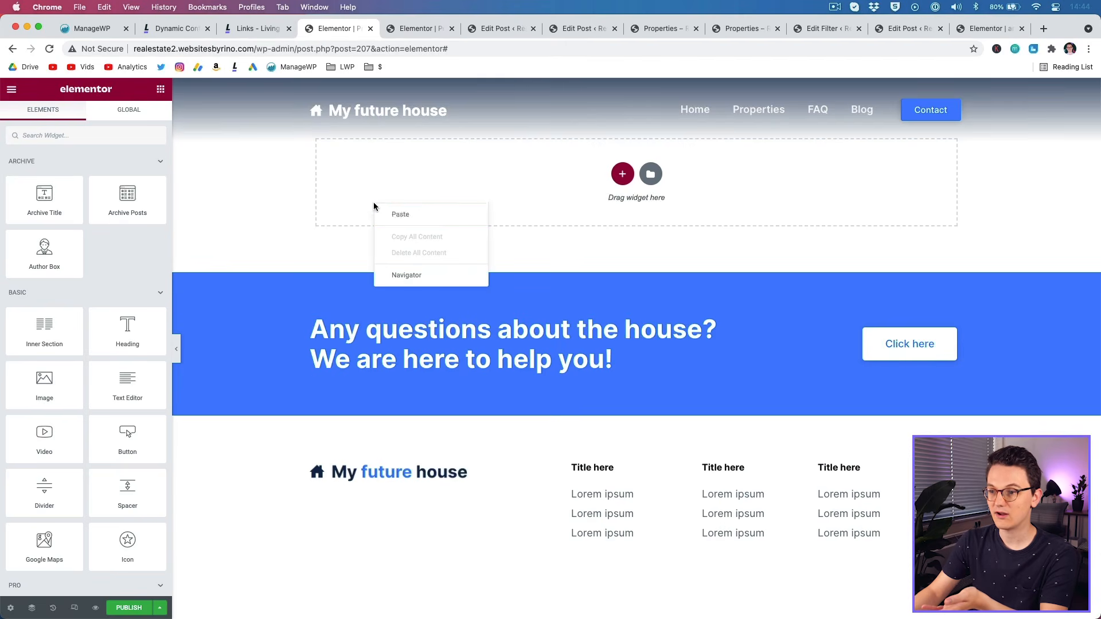
left_click(393, 217)
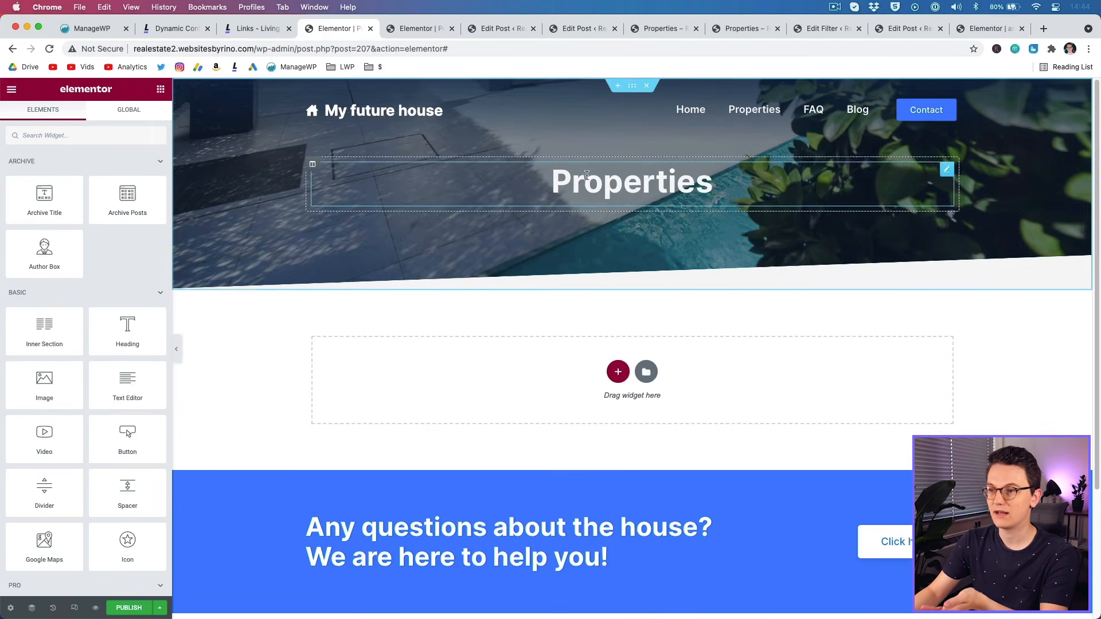
Copy the section containing the property listing grid from the Properties page and paste it below the hero in the archive template.
left_click(409, 31)
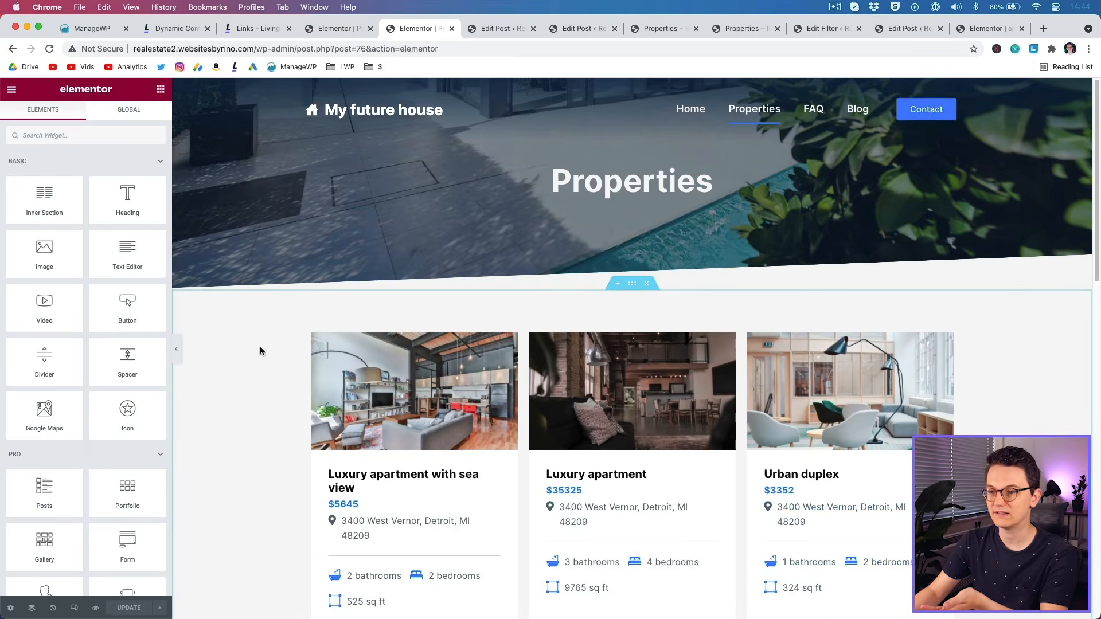
scroll(260, 343, "down", 4)
right_click(261, 281)
left_click(282, 324)
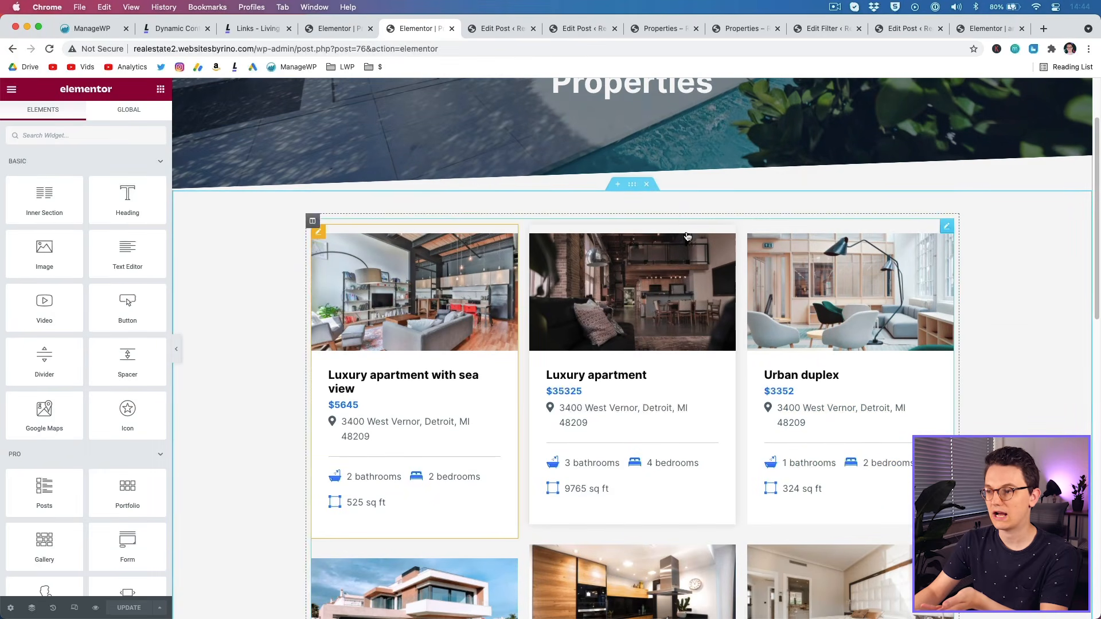
left_click(339, 30)
right_click(376, 351)
left_click(402, 360)
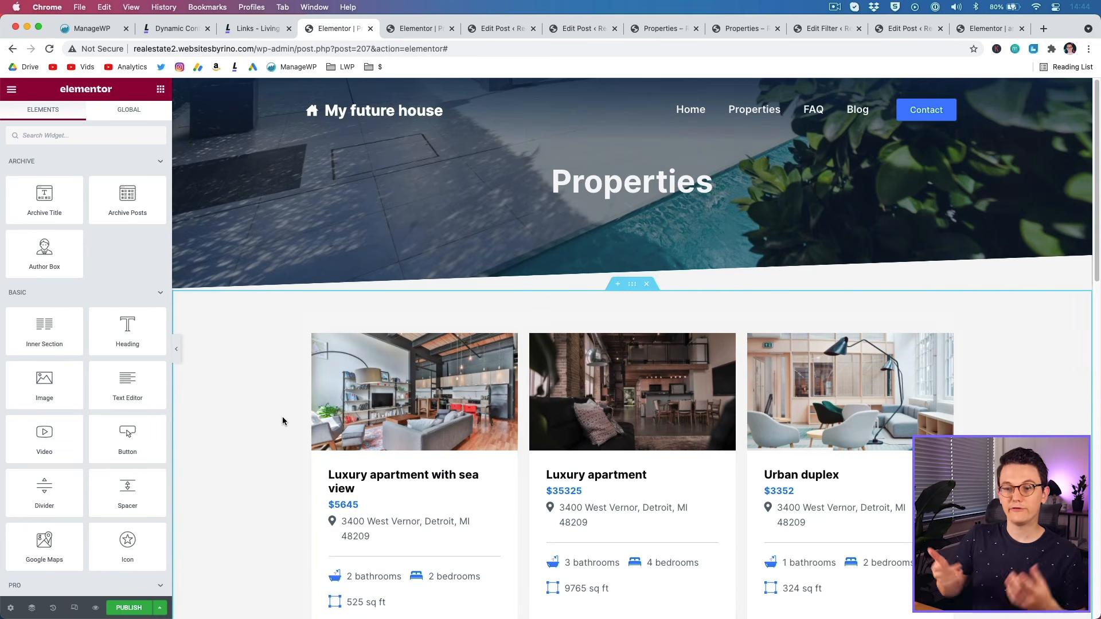
Add a new column to the listing section, move it in front of the listing grid and set its width to 30%.
scroll(301, 359, "down", 2)
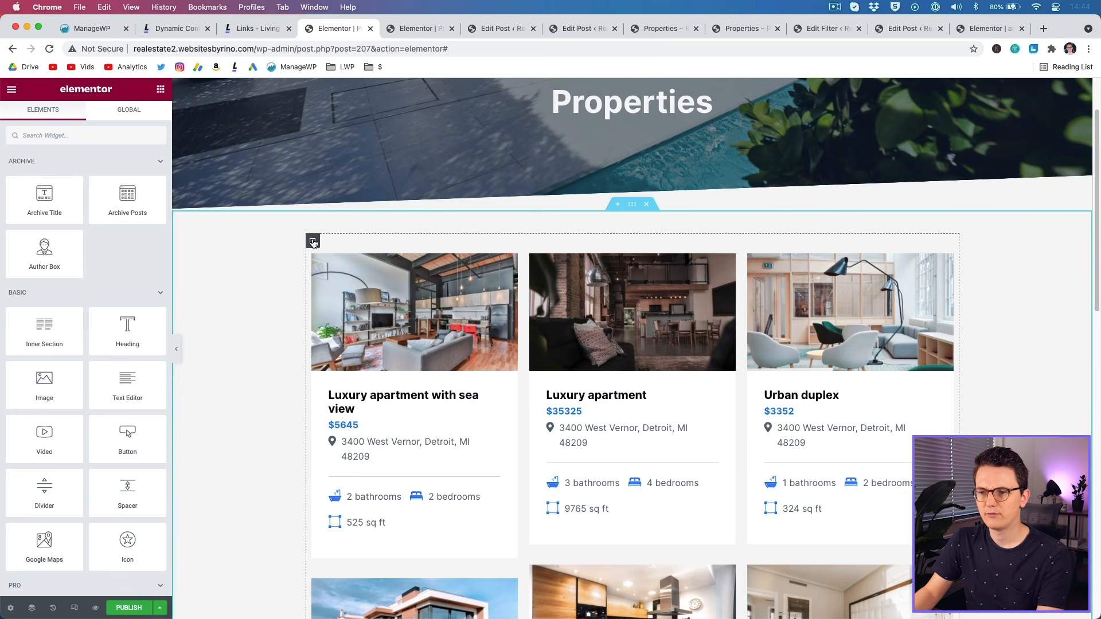
left_click(313, 243)
right_click(313, 243)
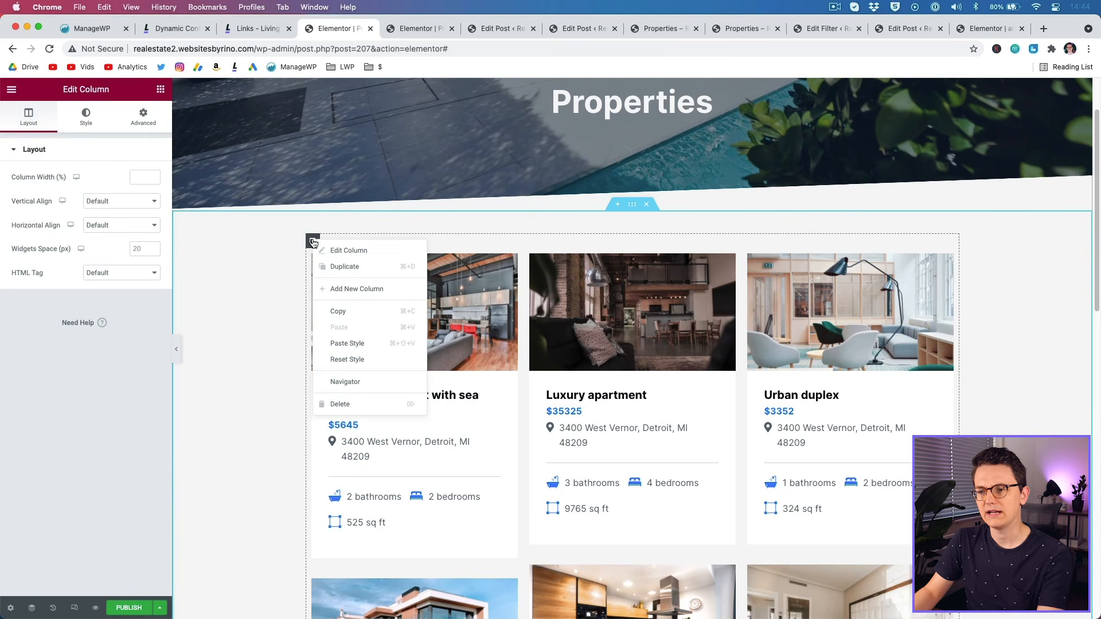
left_click(343, 290)
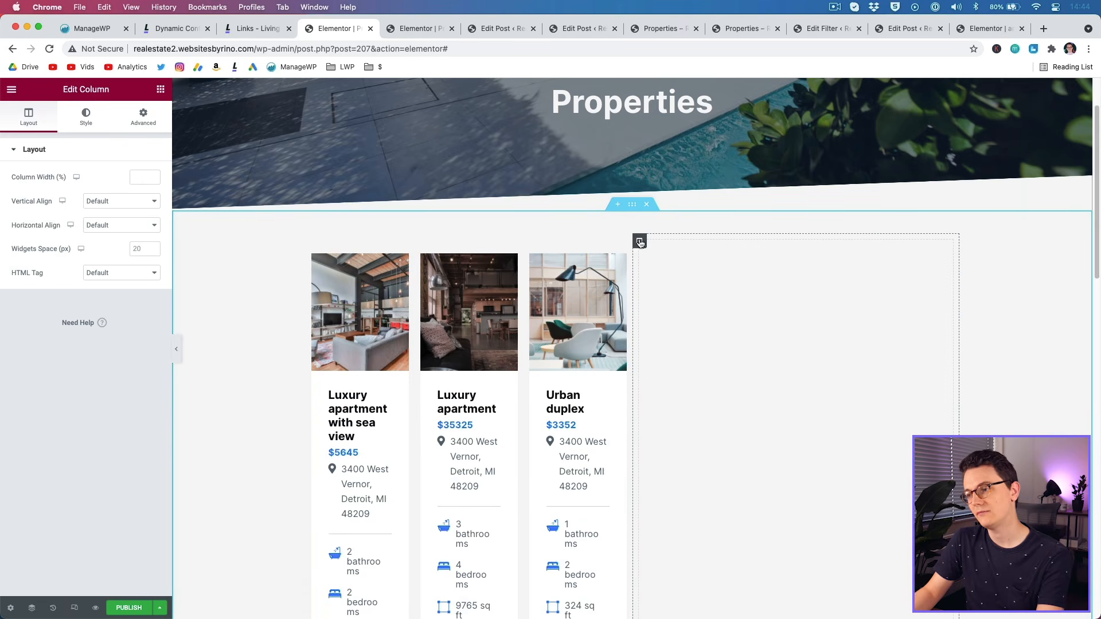
left_click_drag(640, 242, 394, 285)
left_click(140, 177)
type("30")
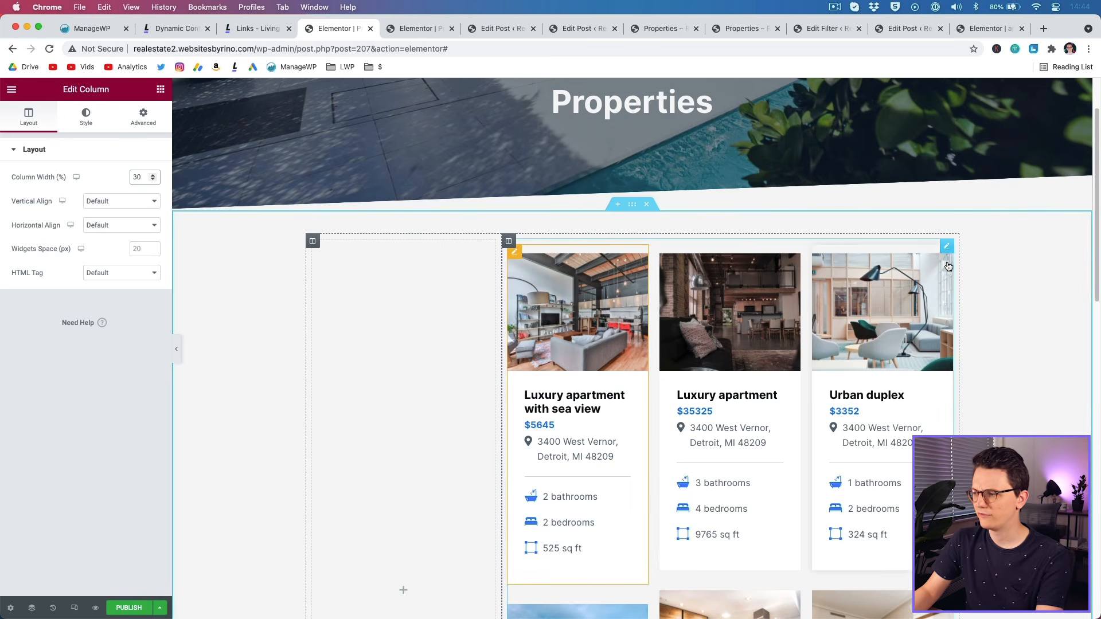
Set the Listing Grid's number of columns to 2.
left_click(948, 249)
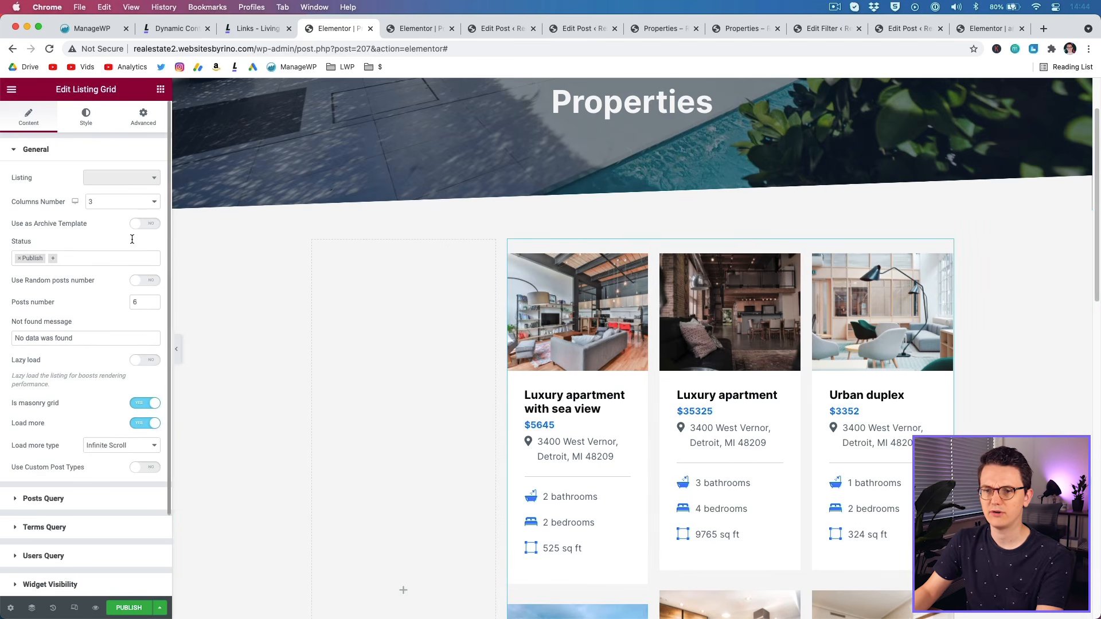
left_click(109, 202)
left_click(109, 190)
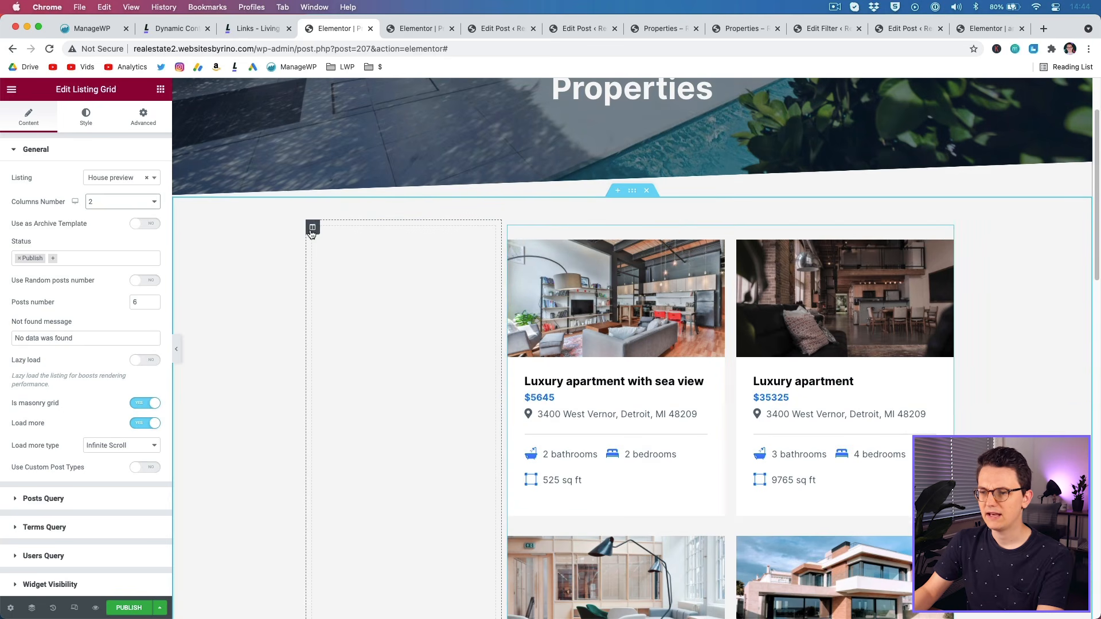
Give the empty column a classic background in the dark navy global color, matching the filter sidebar on the reference site.
left_click(312, 229)
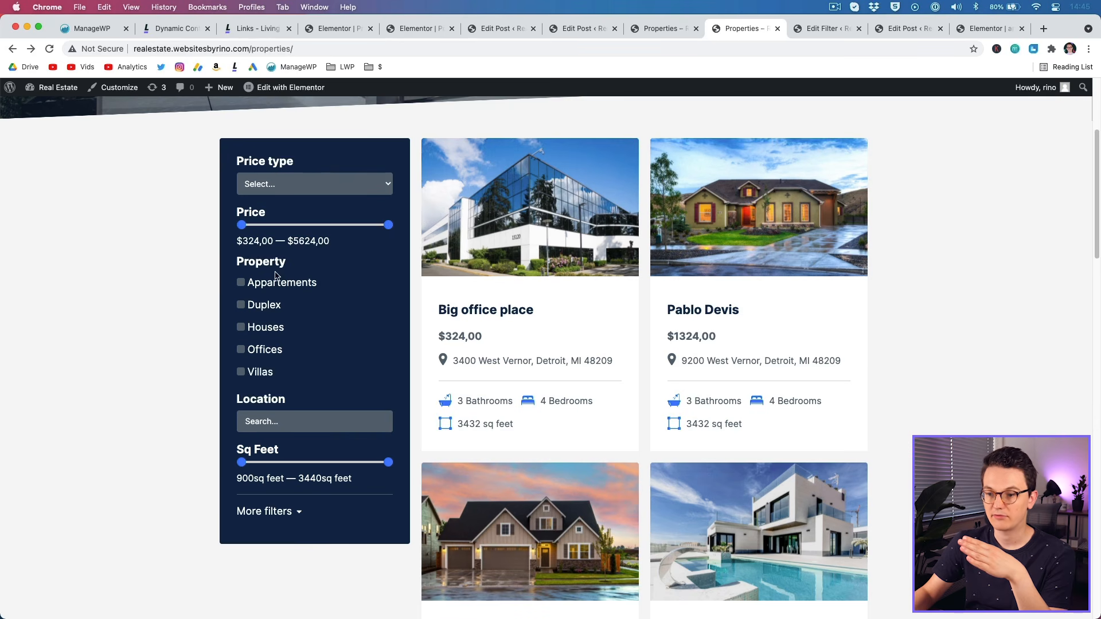
left_click(342, 28)
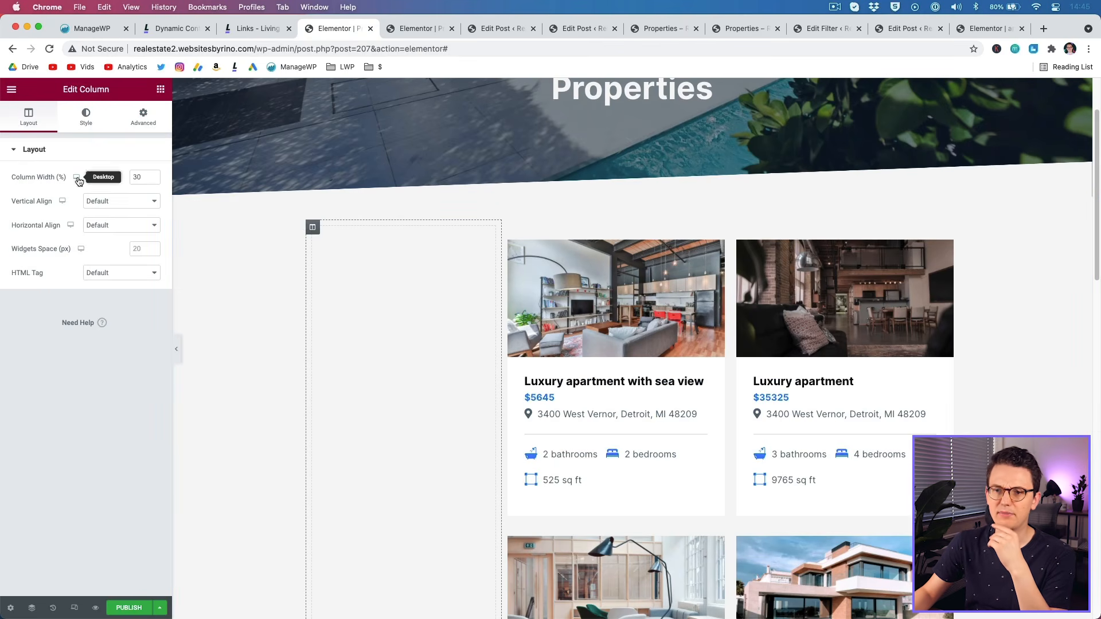
left_click(86, 117)
left_click(122, 204)
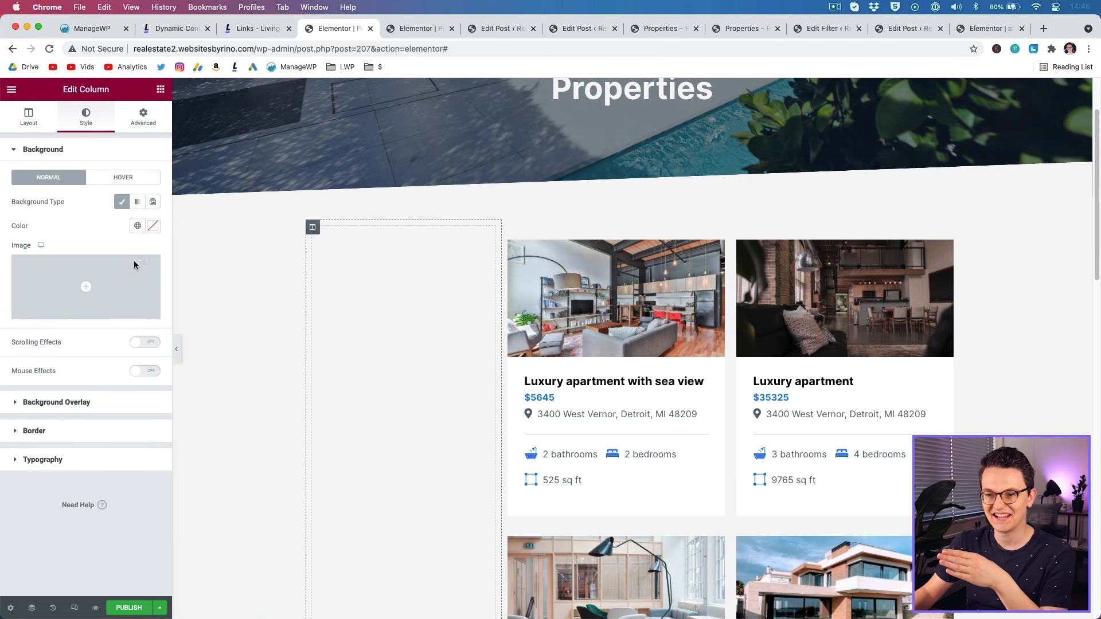
left_click(138, 225)
left_click(76, 299)
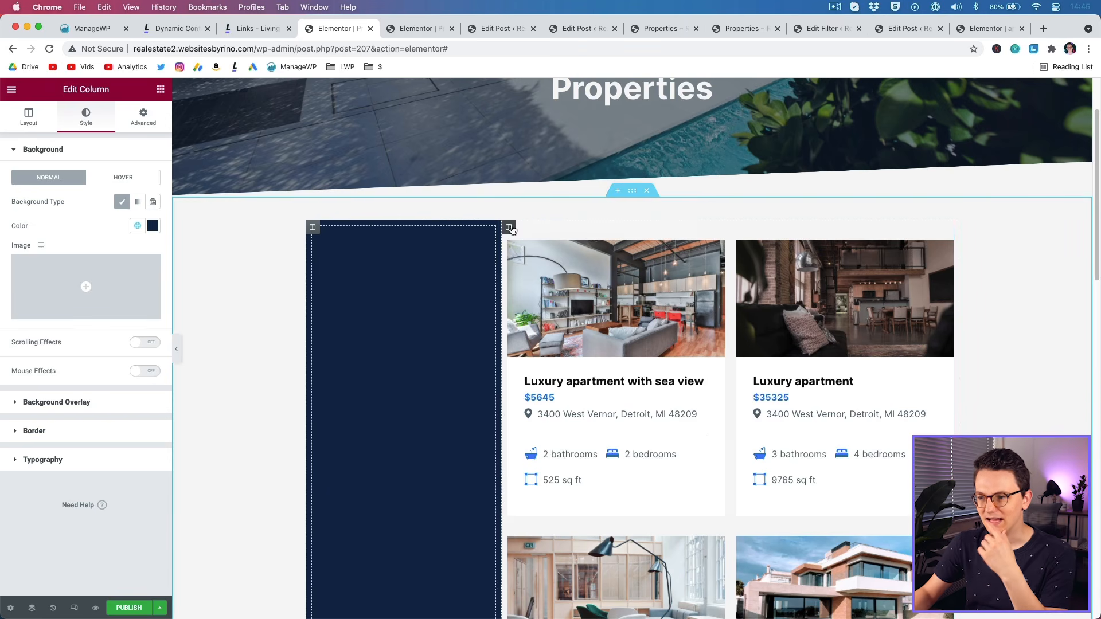
Unlink the padding of the column holding the listing grid and set it to 30 px left and 0 on the other sides.
left_click(509, 227)
left_click(142, 119)
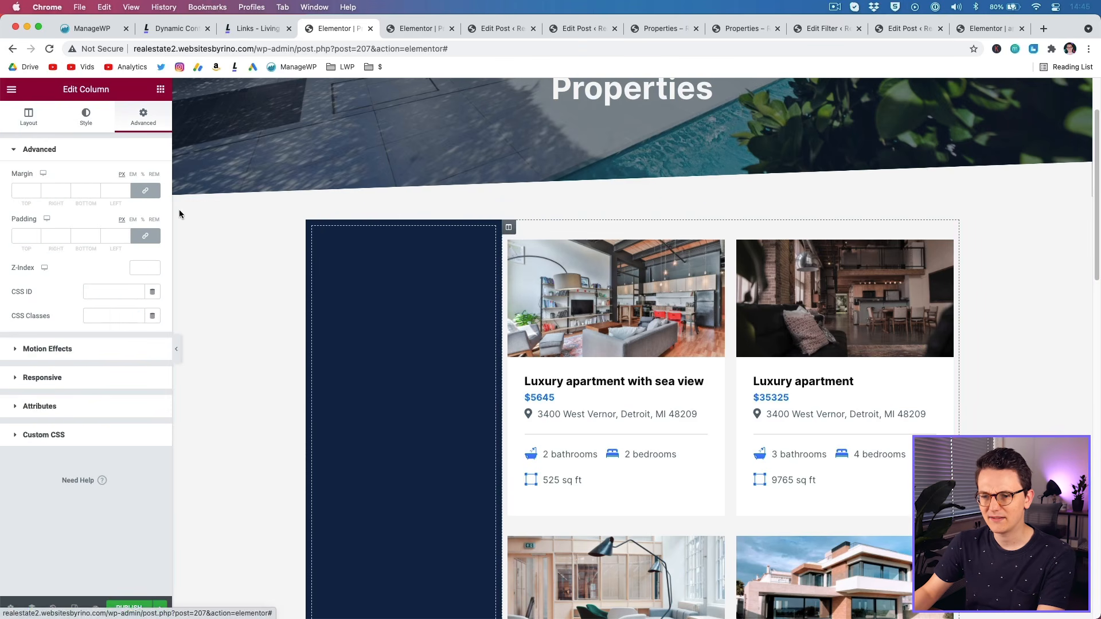
left_click(146, 236)
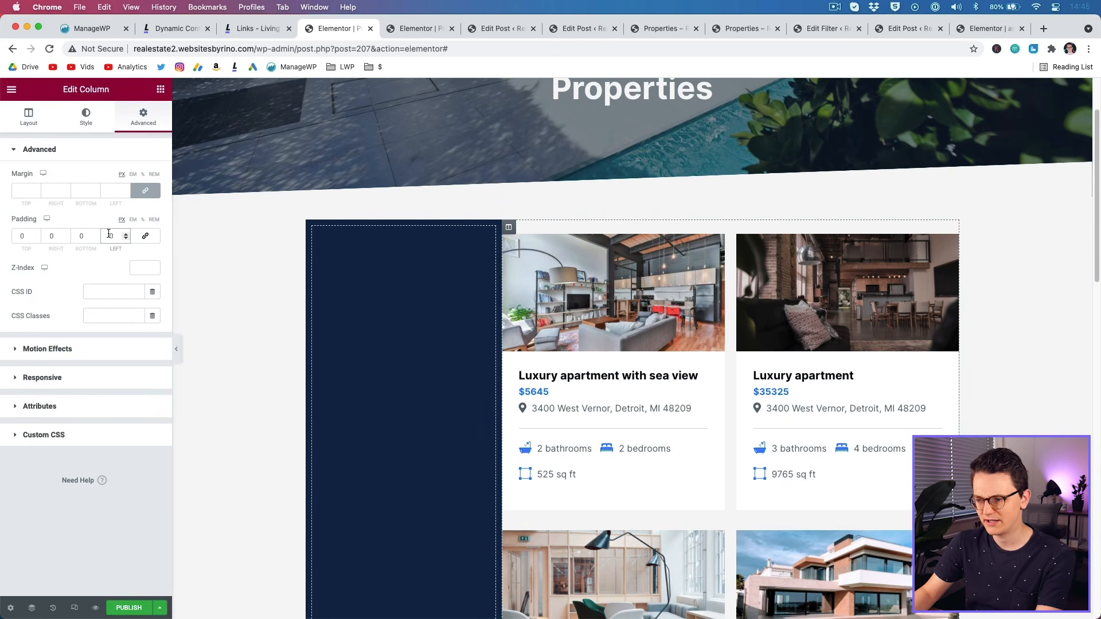
type("3")
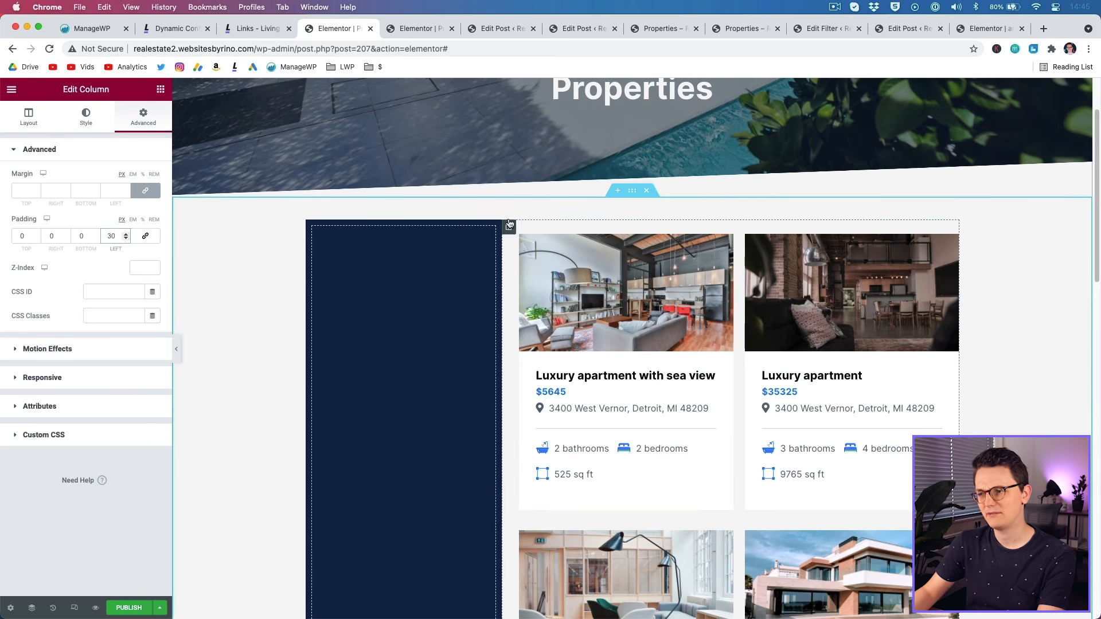
Add a Select Filter widget to the dark column, assign the Price type filter to it and check its dropdown options.
left_click(313, 228)
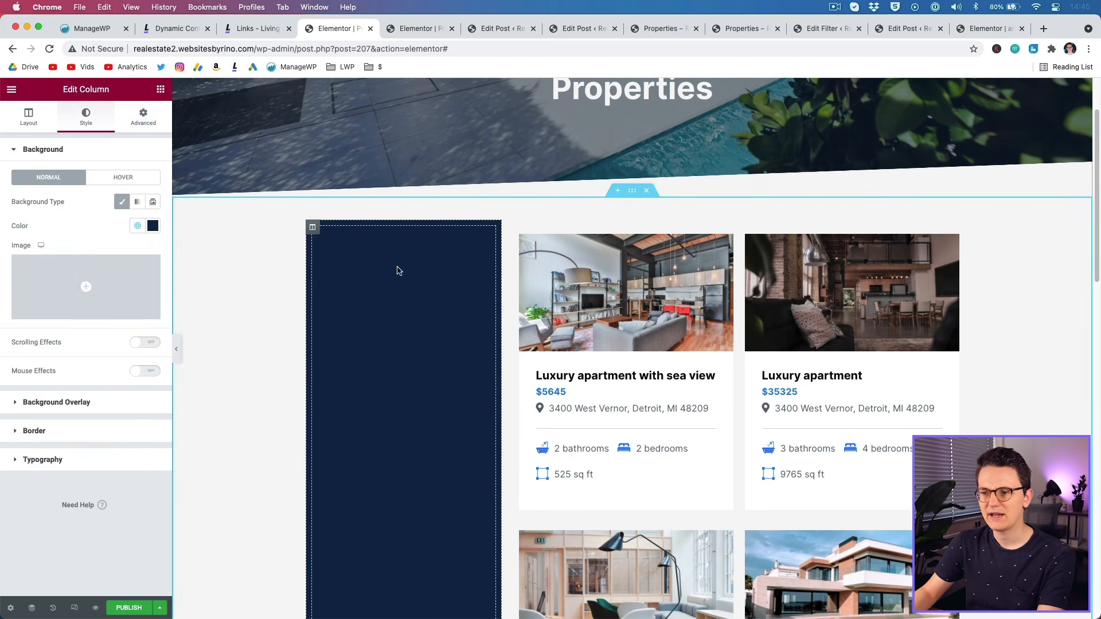
left_click(397, 269)
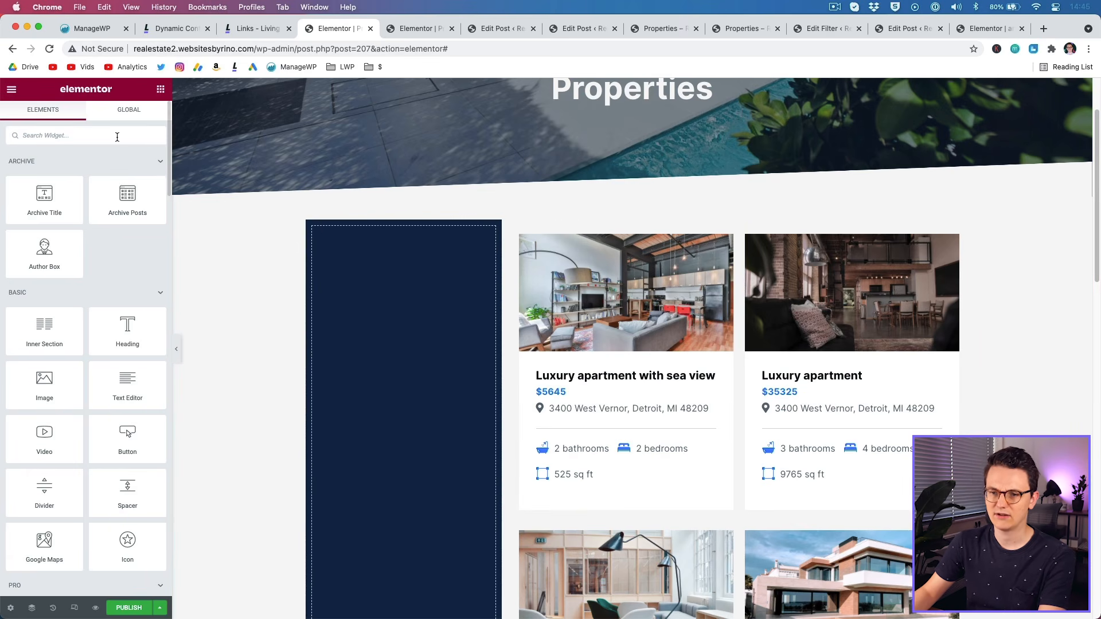
type("filter")
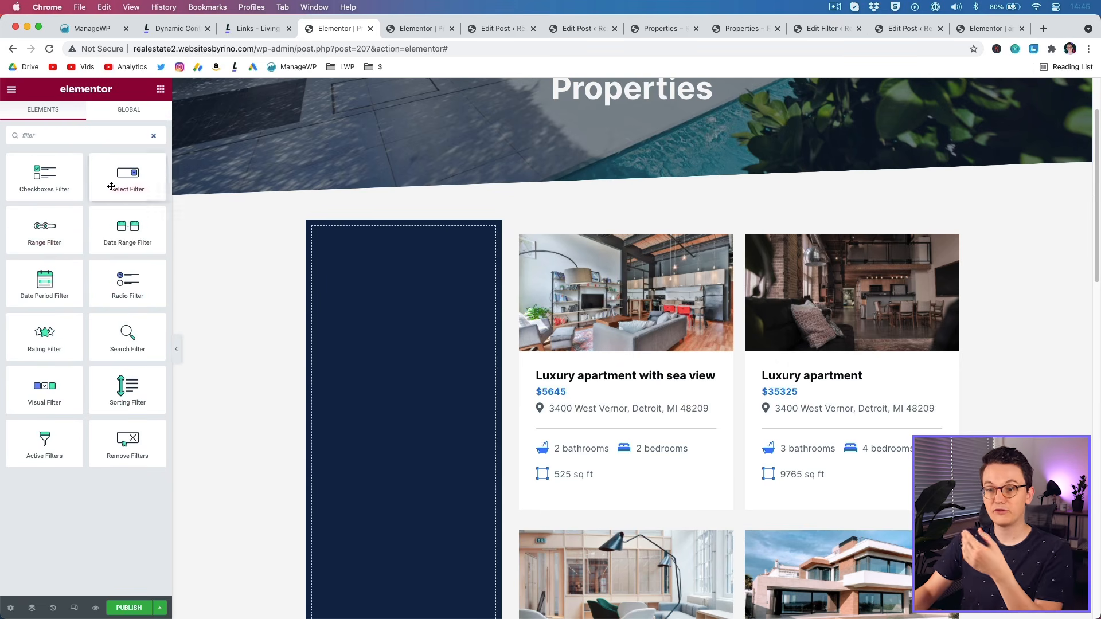
left_click_drag(131, 179, 433, 347)
left_click(55, 192)
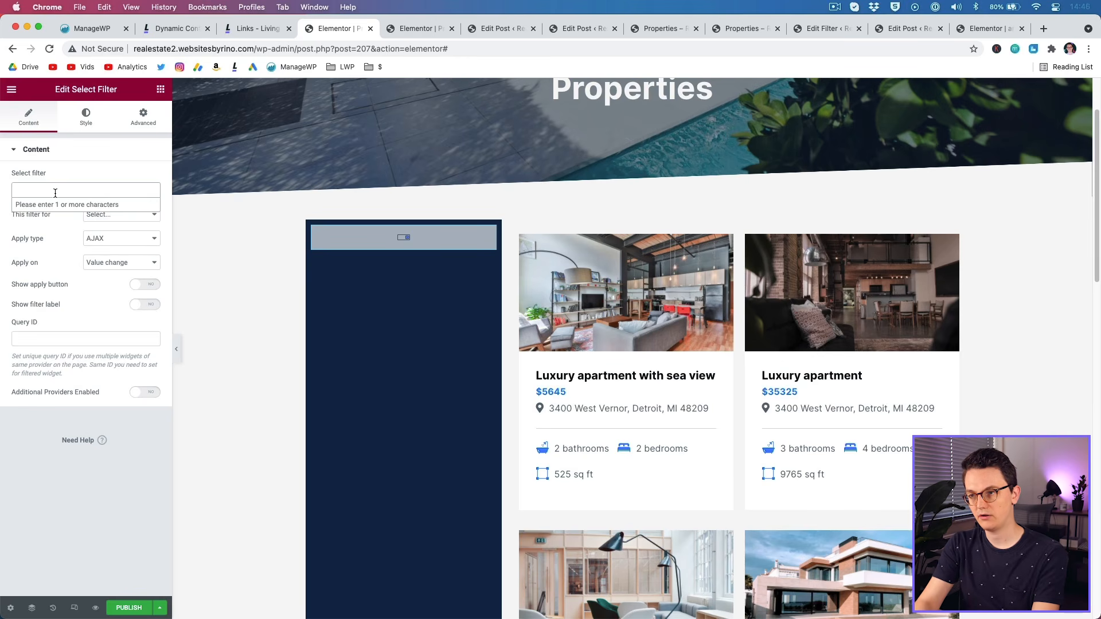
type("type")
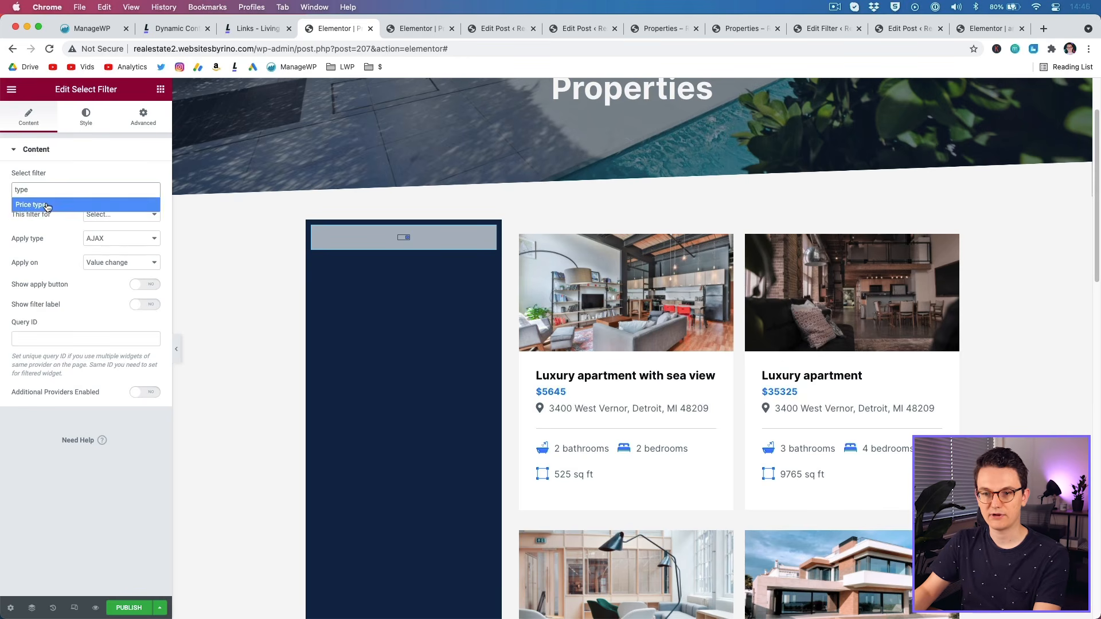
left_click(47, 206)
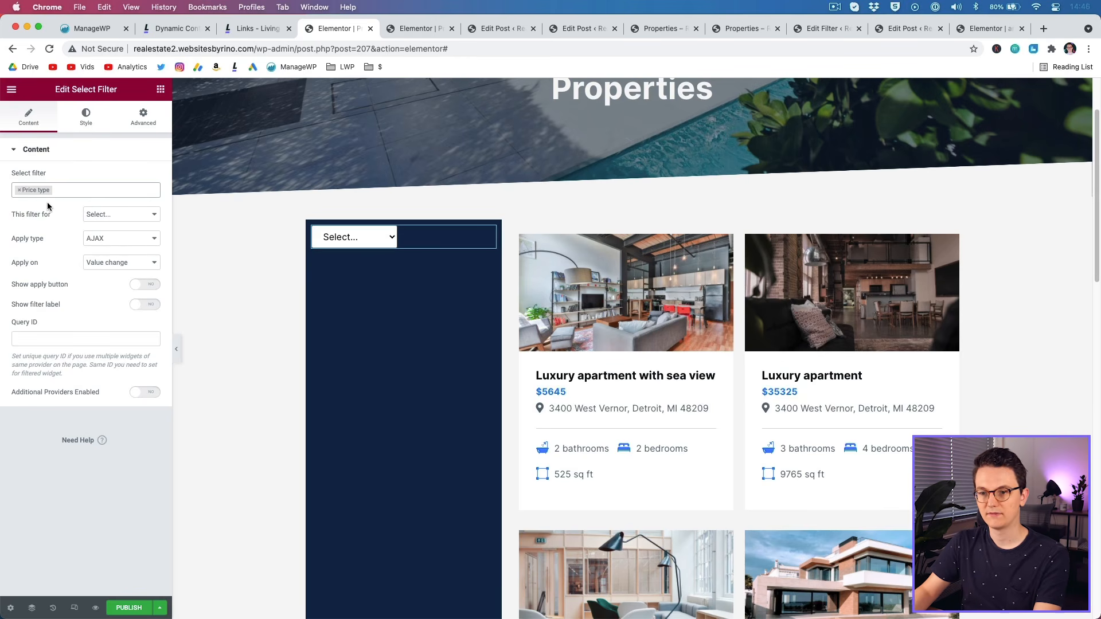
left_click(367, 242)
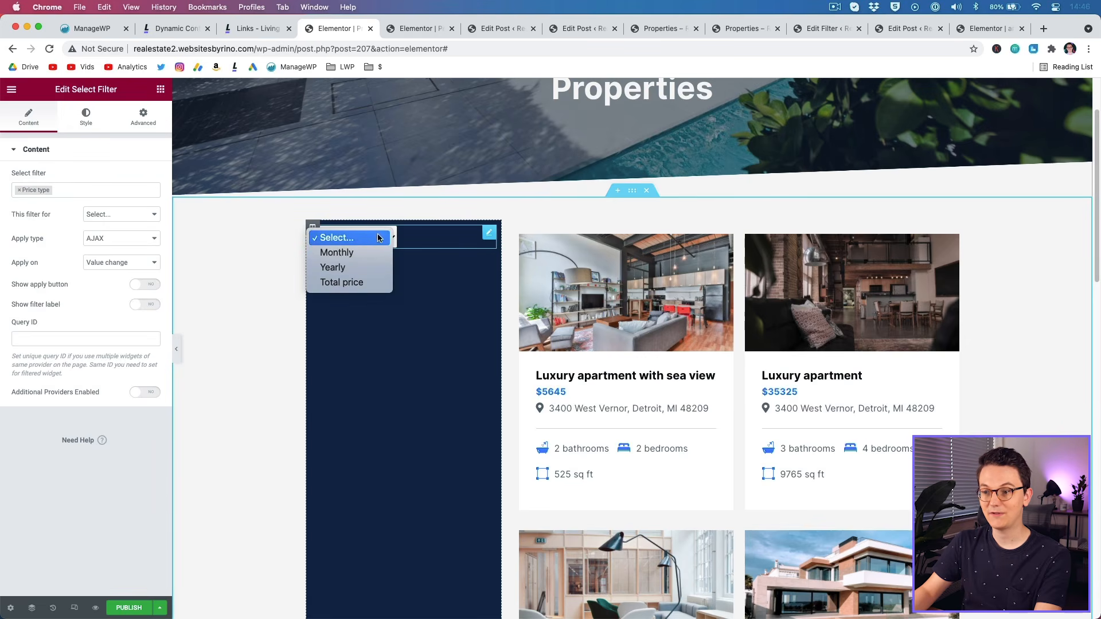
left_click(275, 237)
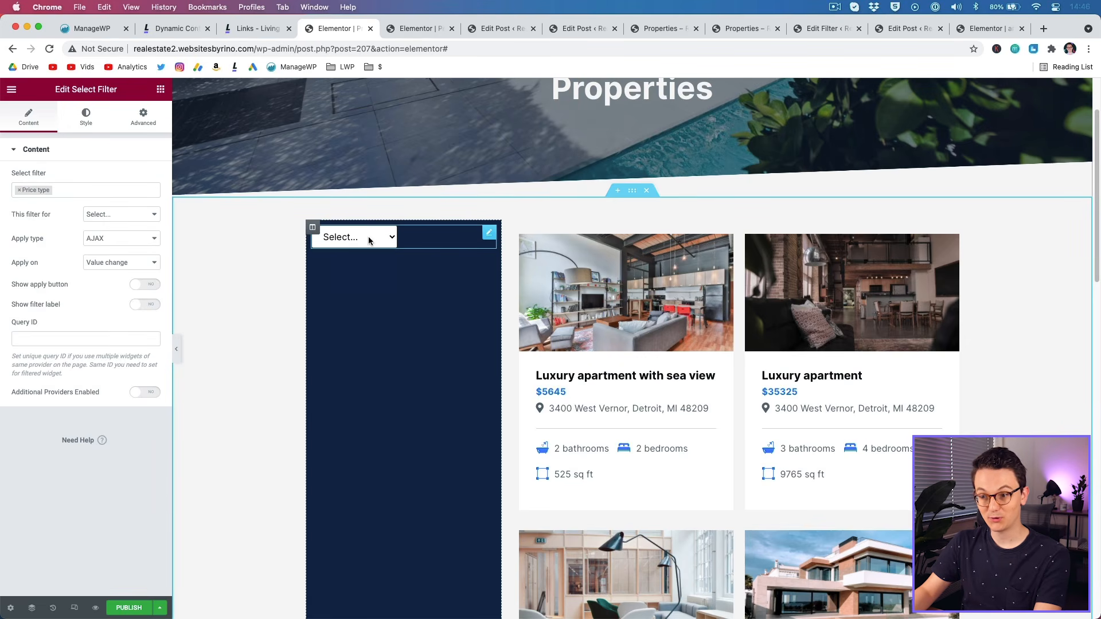
scroll(260, 403, "up", 1)
scroll(803, 321, "down", 1)
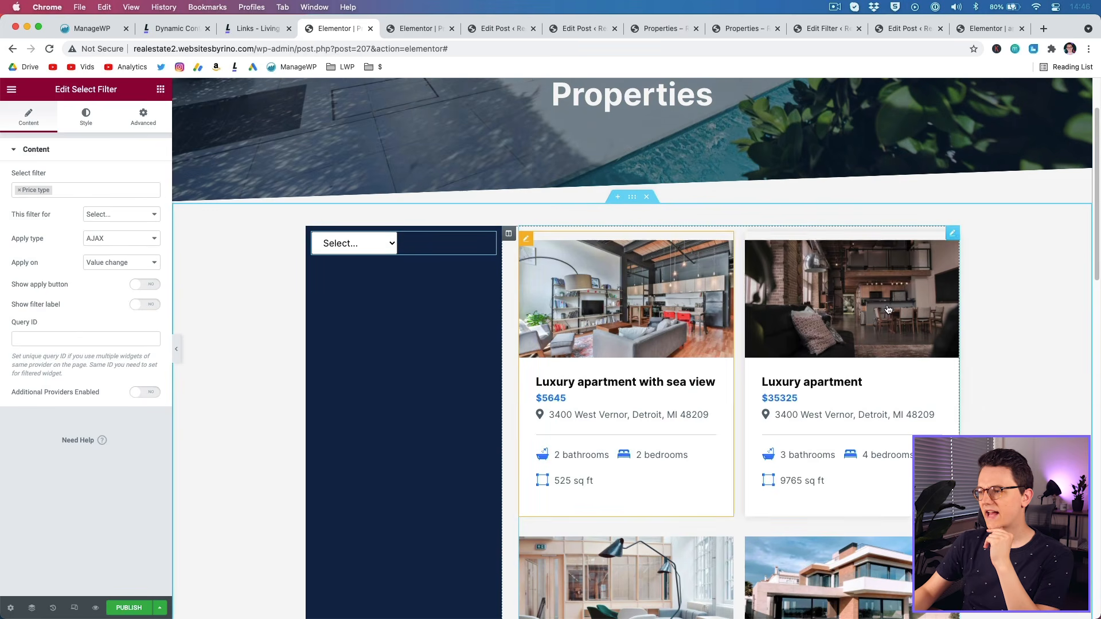
Set the archive template to preview dynamic content as Properties Archive and apply the preview.
left_click(950, 237)
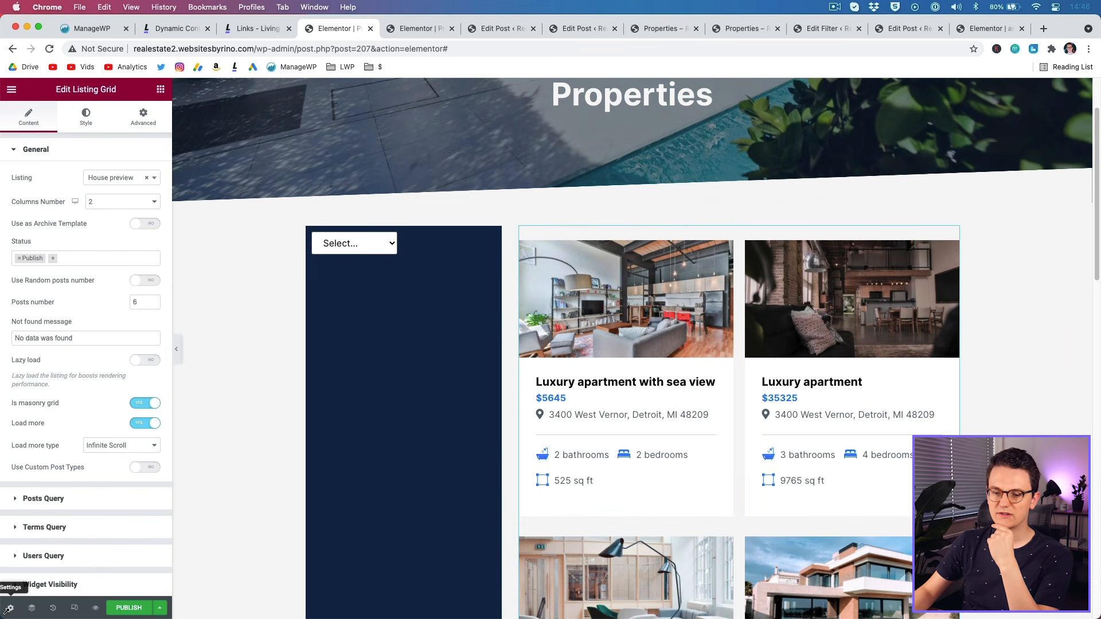
left_click(10, 609)
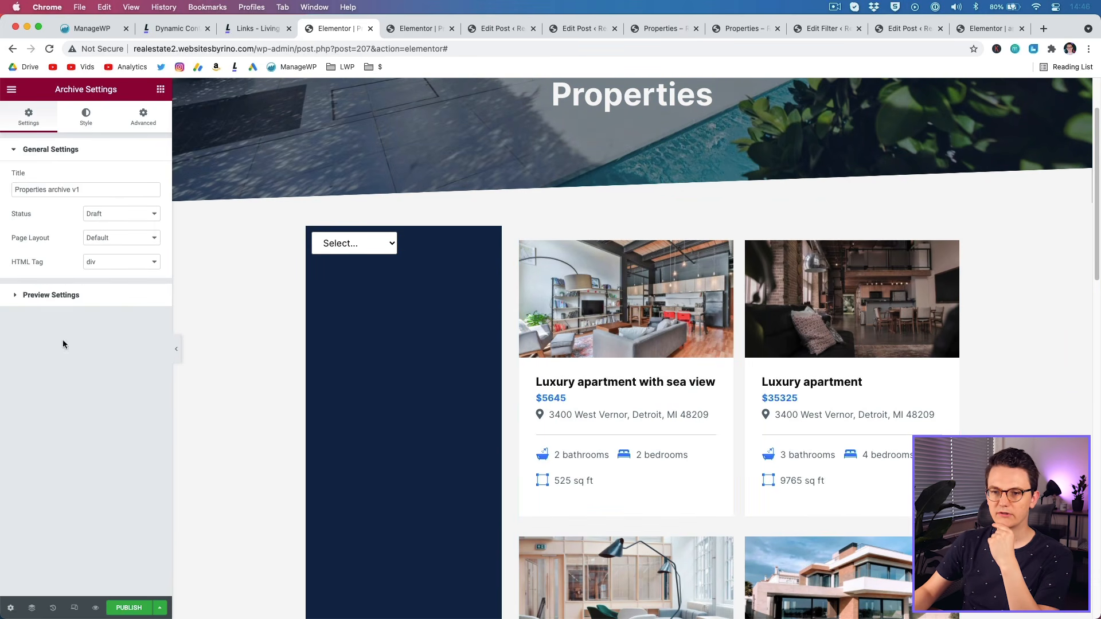
left_click(89, 303)
left_click(61, 220)
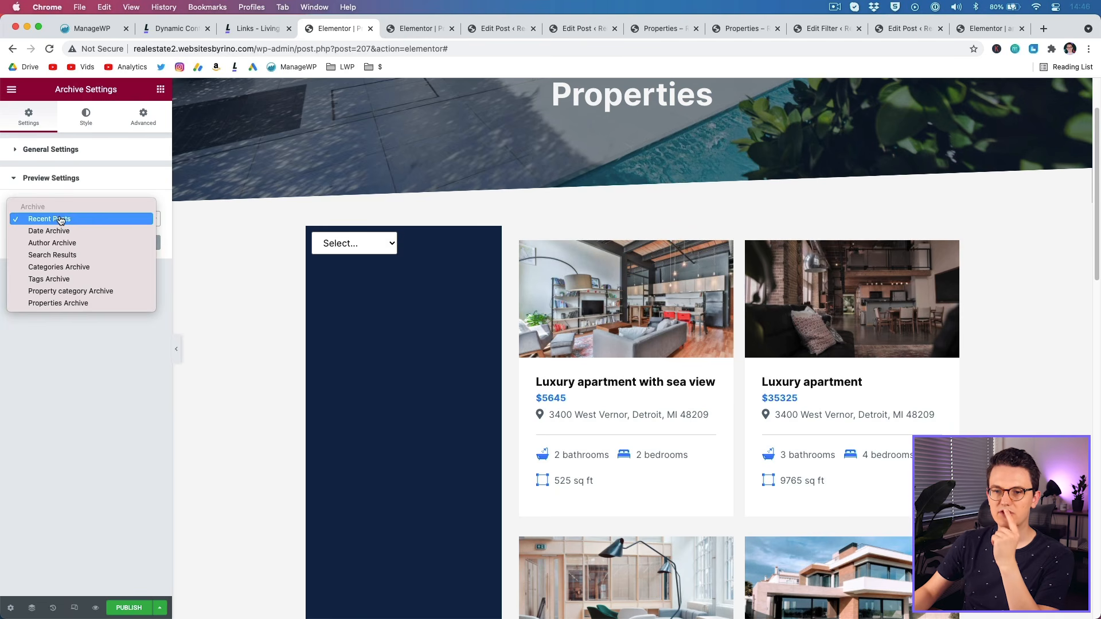
left_click(69, 304)
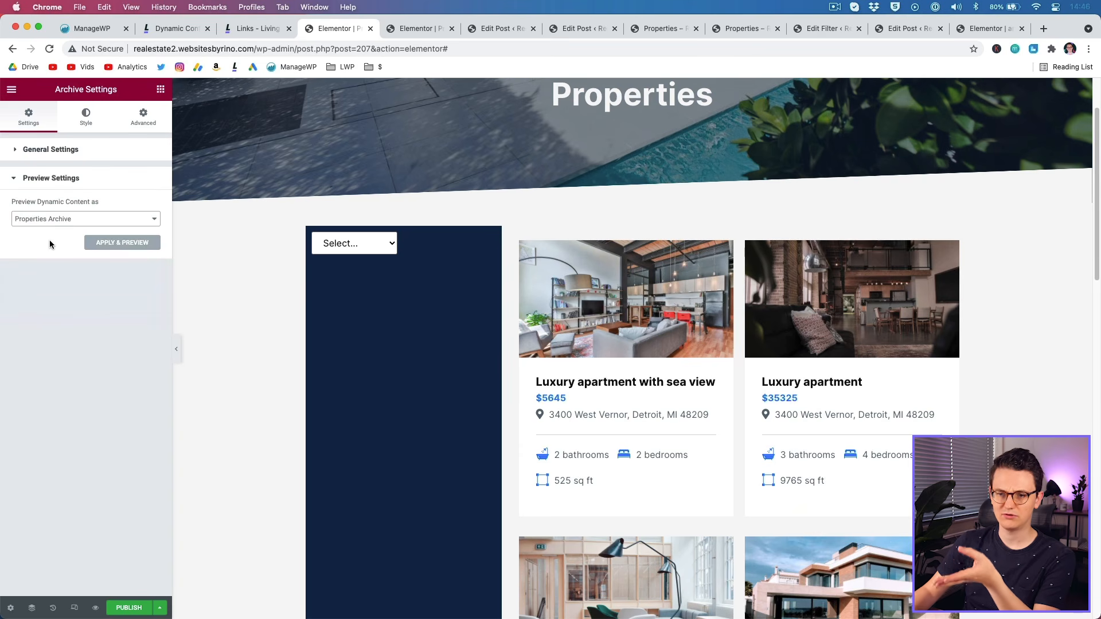
left_click(123, 244)
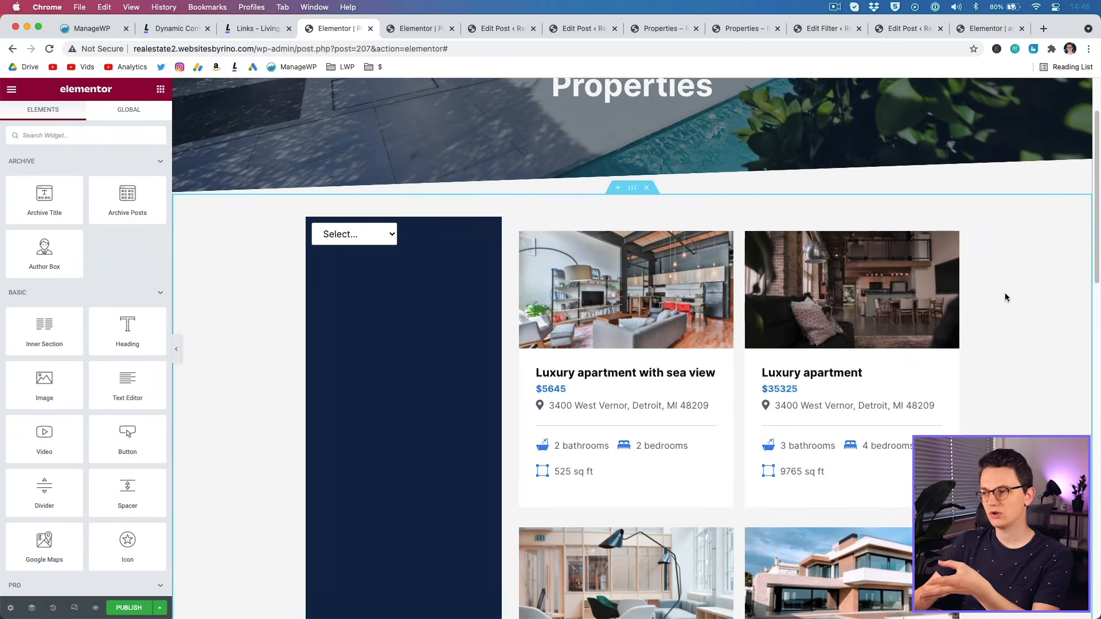
Add an H5 heading titled "Price type" above the select filter and color it with the White global color.
left_click_drag(127, 330, 386, 230)
left_click(82, 208)
key("super+a")
type("Price type")
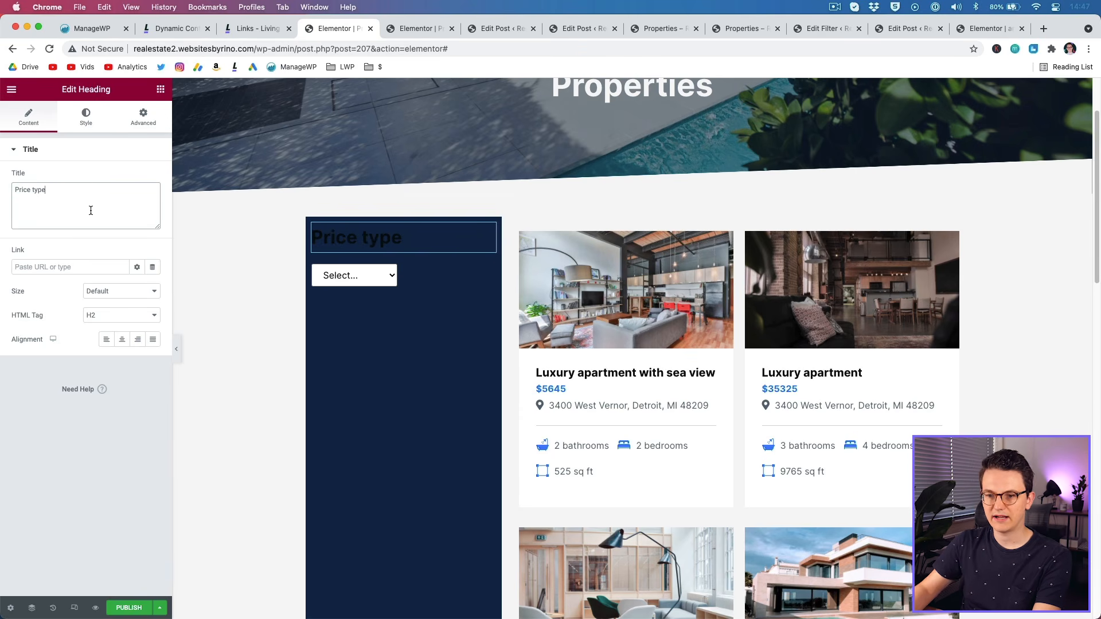
left_click(86, 118)
left_click(138, 177)
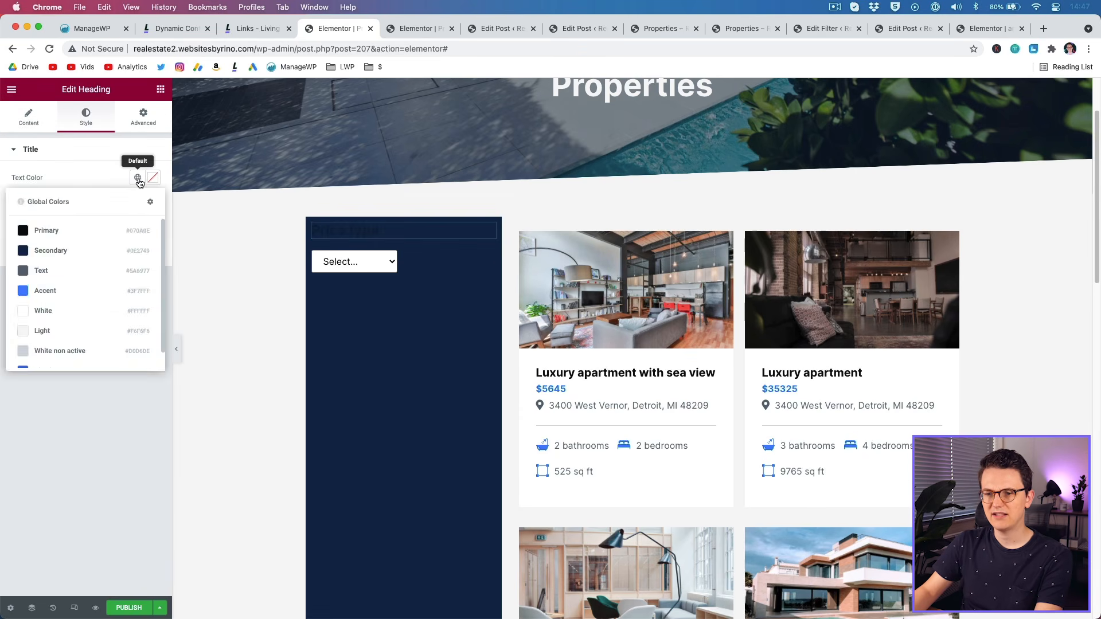
left_click(69, 310)
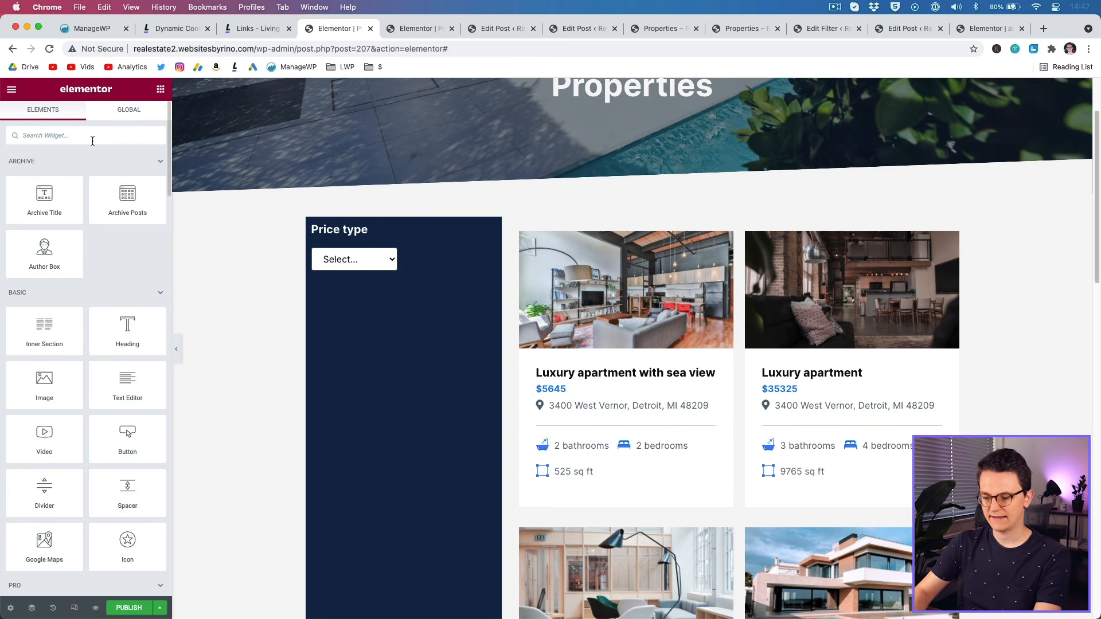
Add a Range Filter widget below the price type select filter and assign the Price filter to it.
type("range")
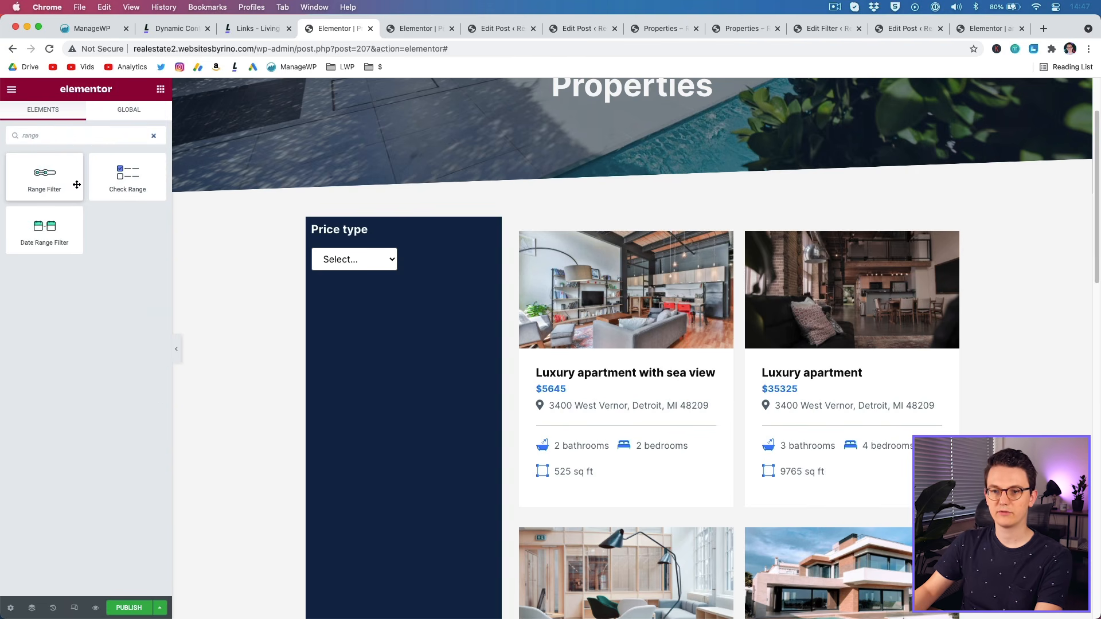
left_click_drag(39, 182, 382, 281)
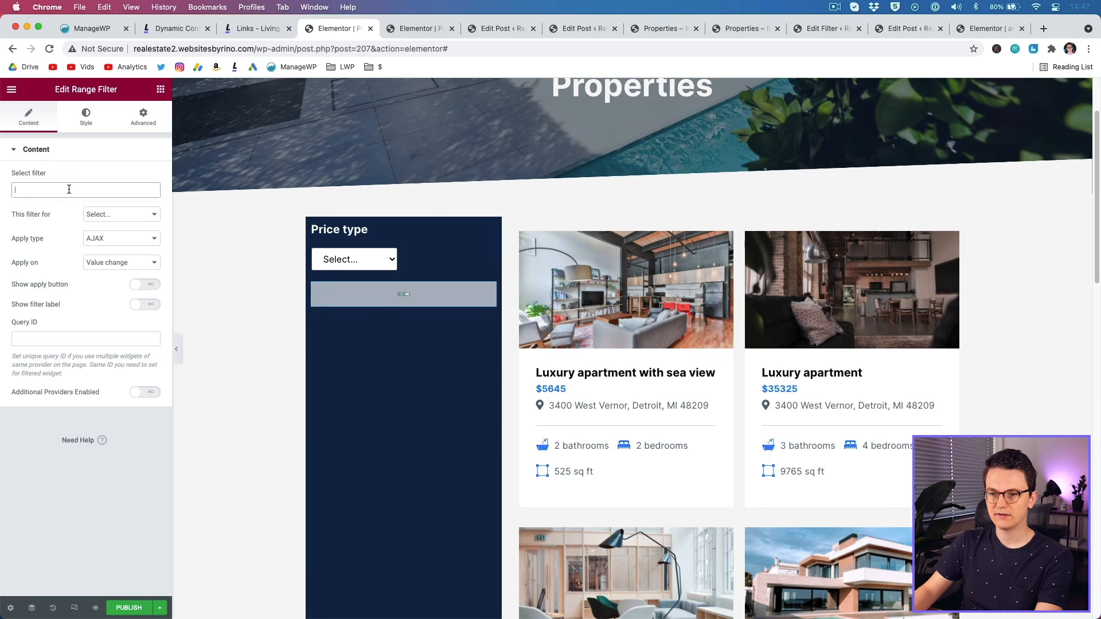
type("price")
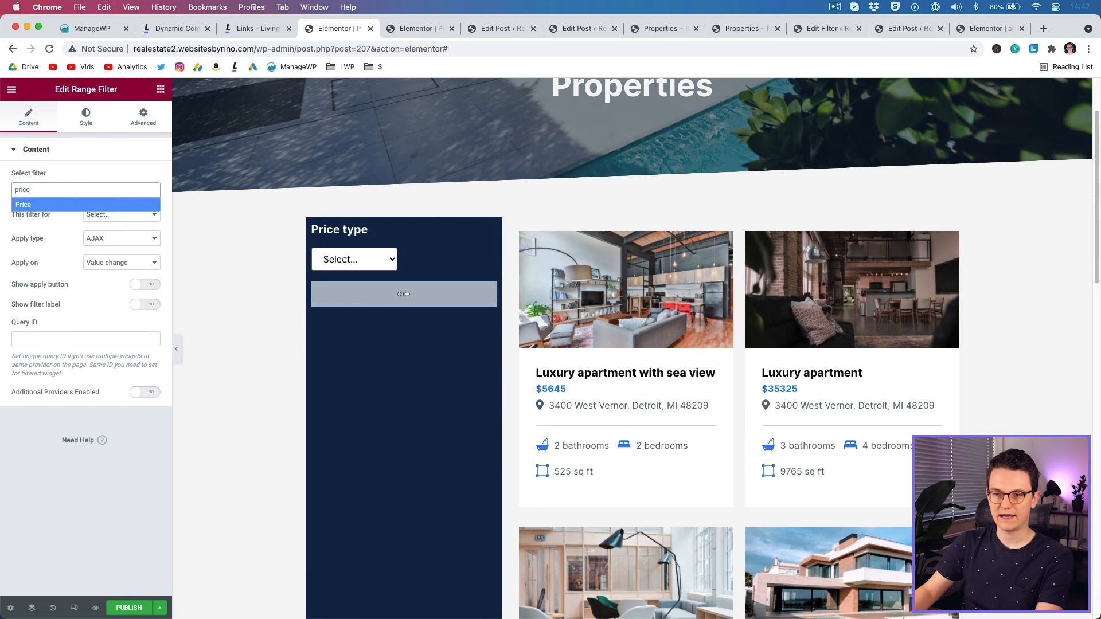
left_click(44, 205)
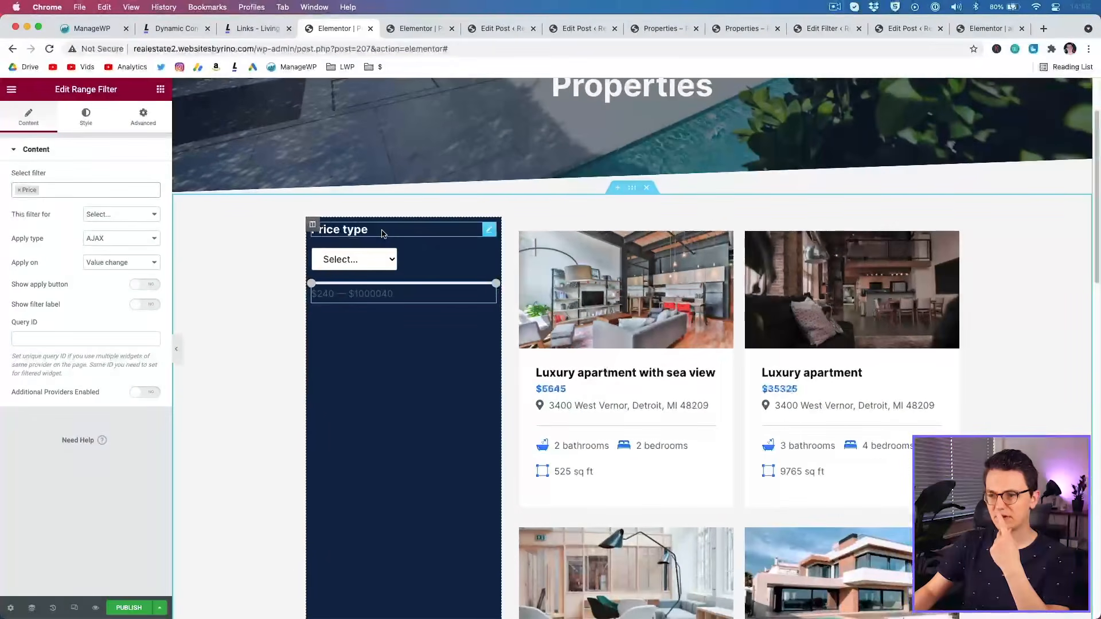
Duplicate the Price type heading, move the copy above the range slider and retitle it "Price".
right_click(382, 233)
left_click(396, 256)
left_click_drag(491, 254, 376, 275)
left_click(87, 186)
key("Right")
key("shift+super+Right")
key("BackSpace")
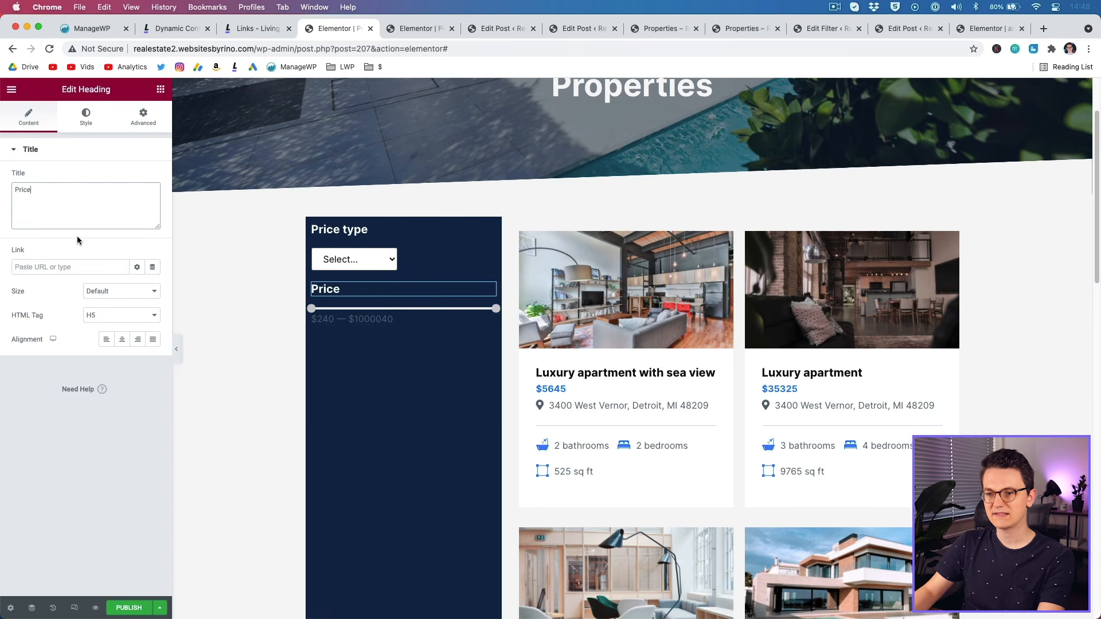
Add a Checkboxes Filter widget below the price range slider and assign the Category filter to it.
left_click(160, 90)
type("filter")
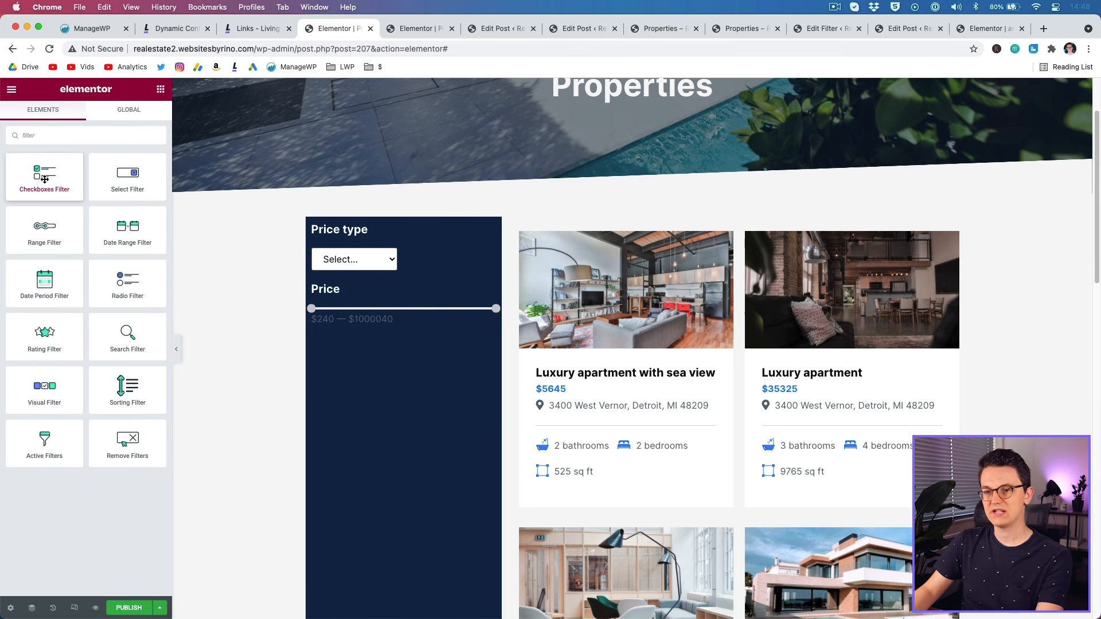
left_click_drag(44, 179, 383, 335)
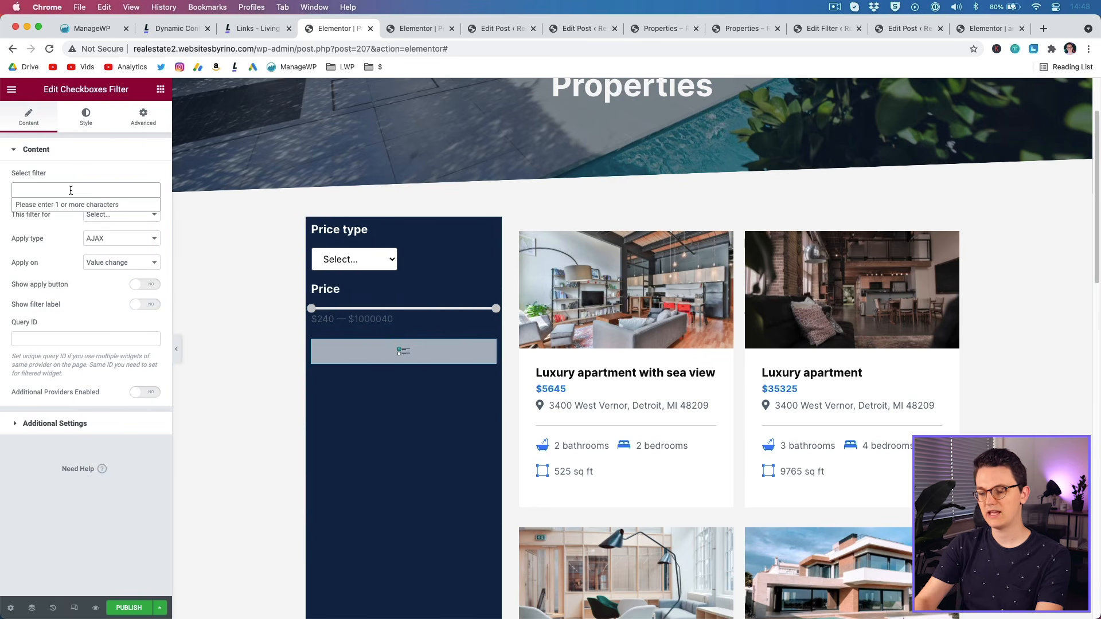
type("cat")
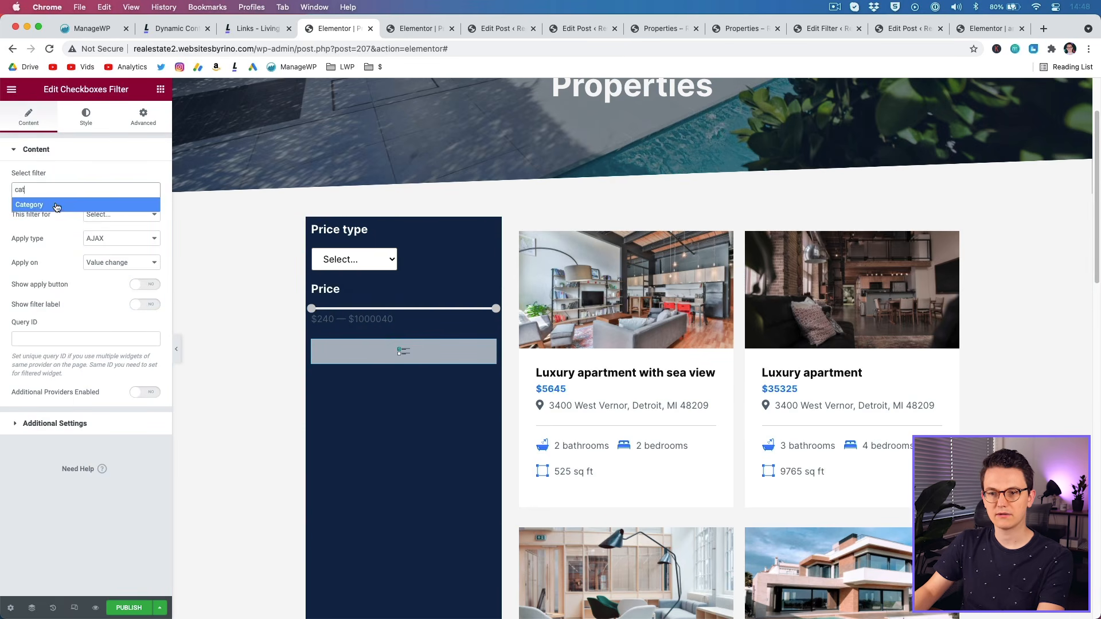
left_click(44, 207)
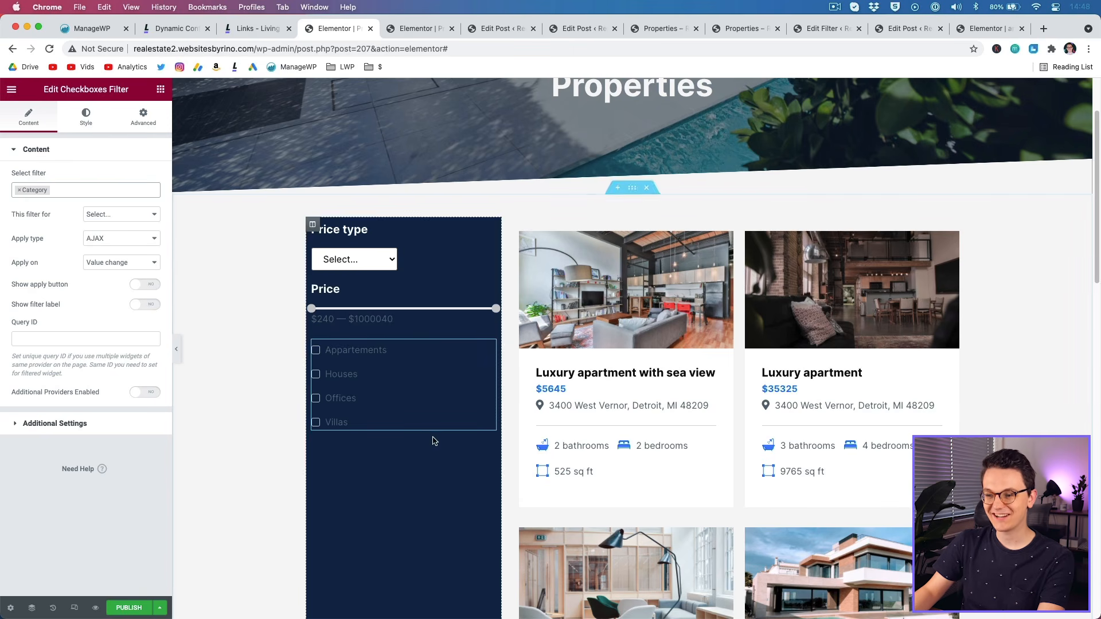
Add a Search Filter widget below the category checkboxes and assign the Search location filter to it.
left_click(161, 89)
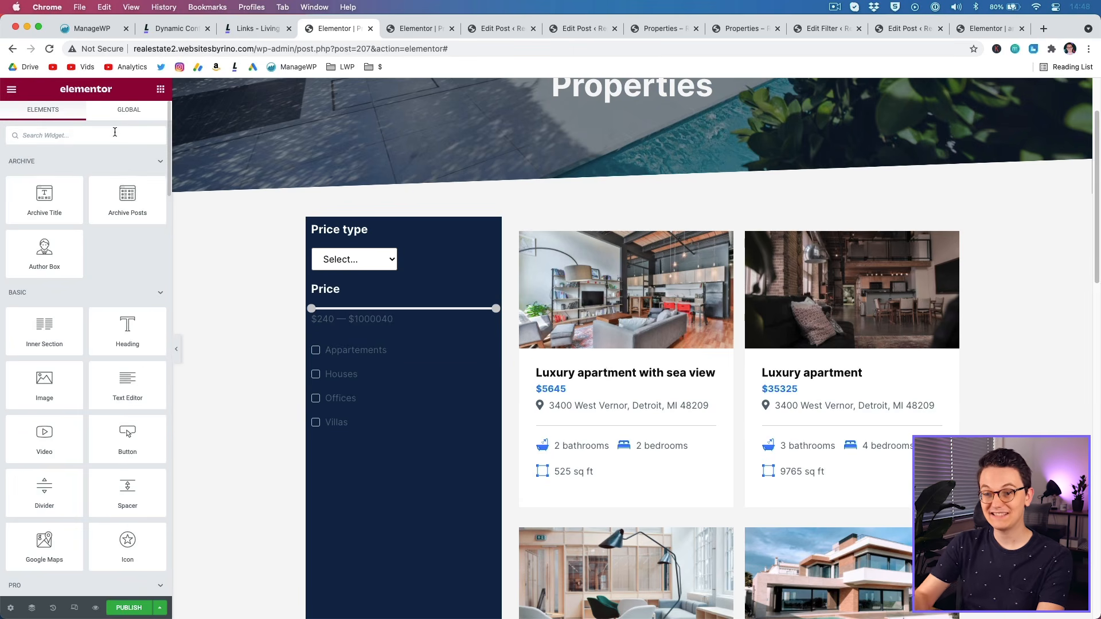
type("filter")
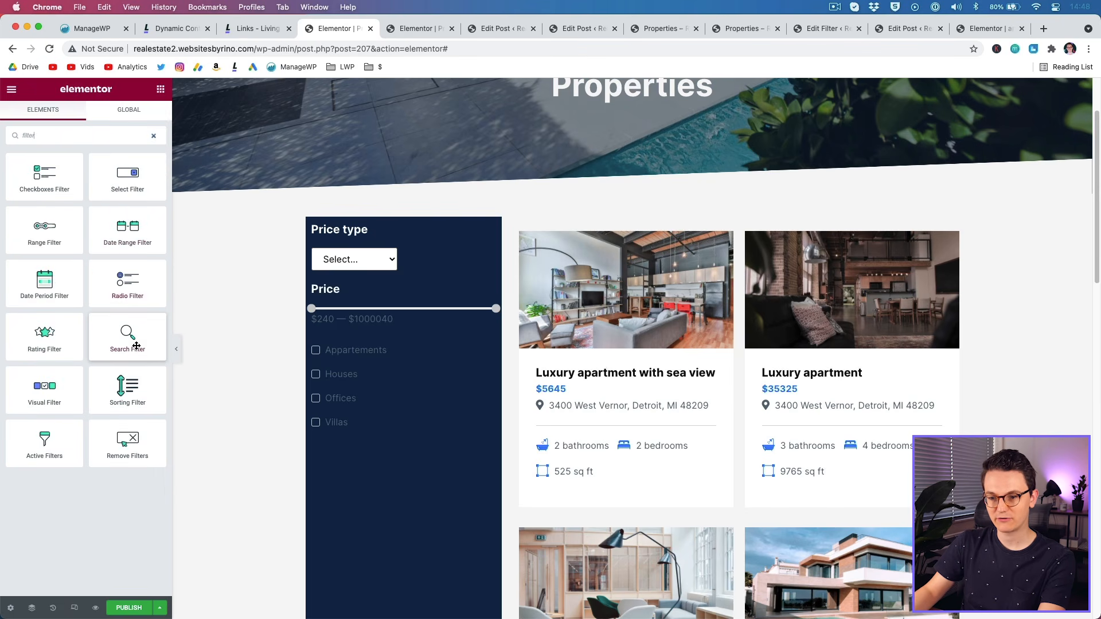
left_click_drag(129, 338, 353, 426)
left_click(69, 191)
type("location")
left_click(55, 228)
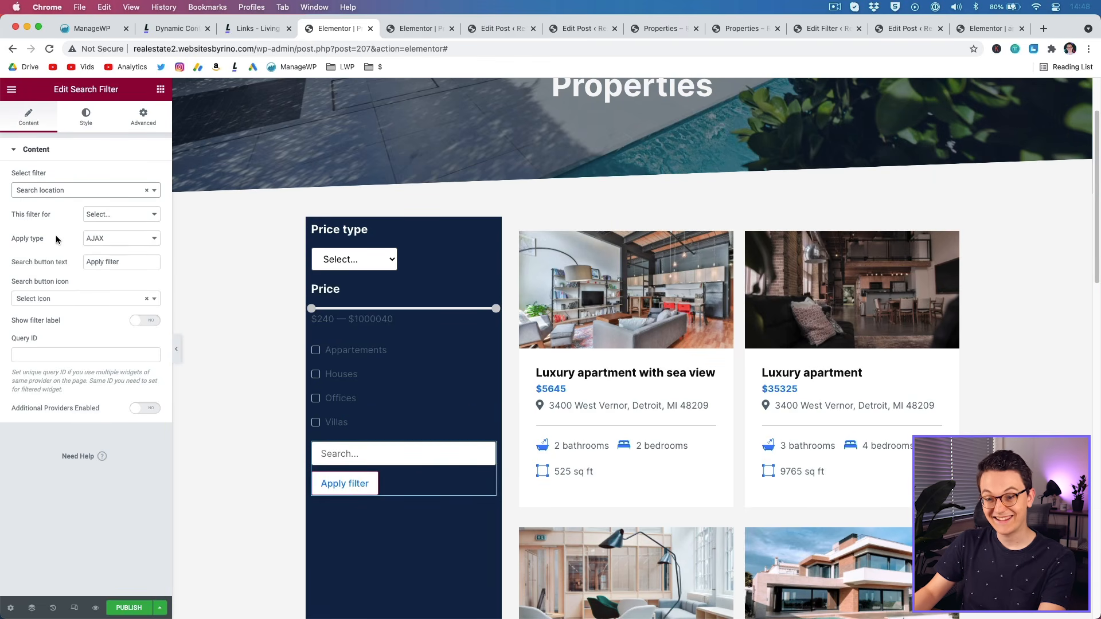
Set the location search filter's apply type to AJAX on typing with a minimum of 1 letter.
left_click(115, 216)
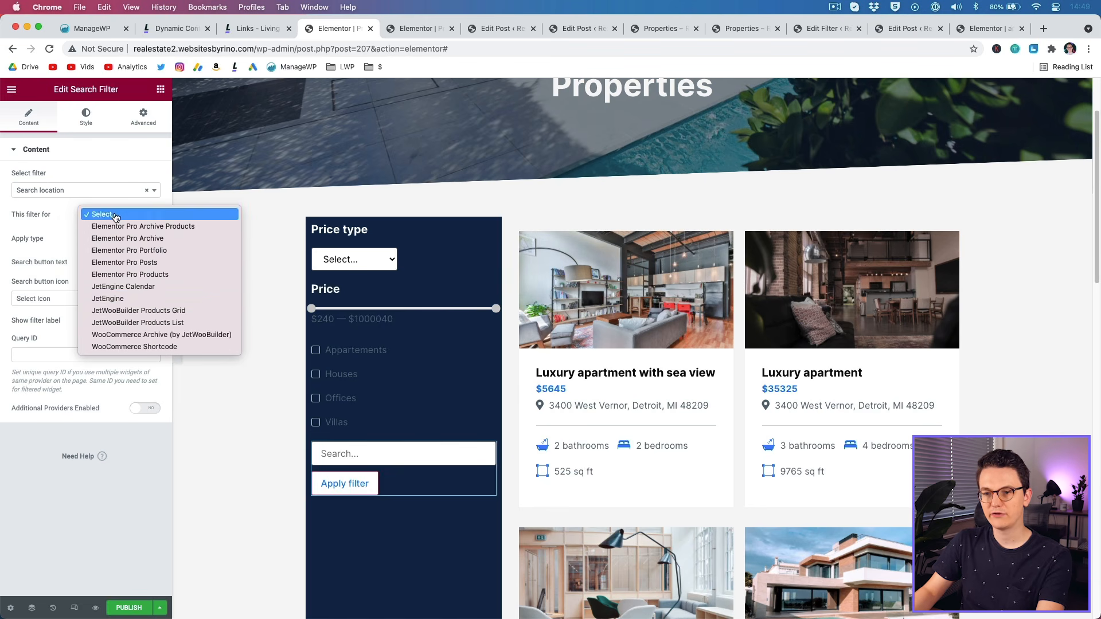
left_click(144, 296)
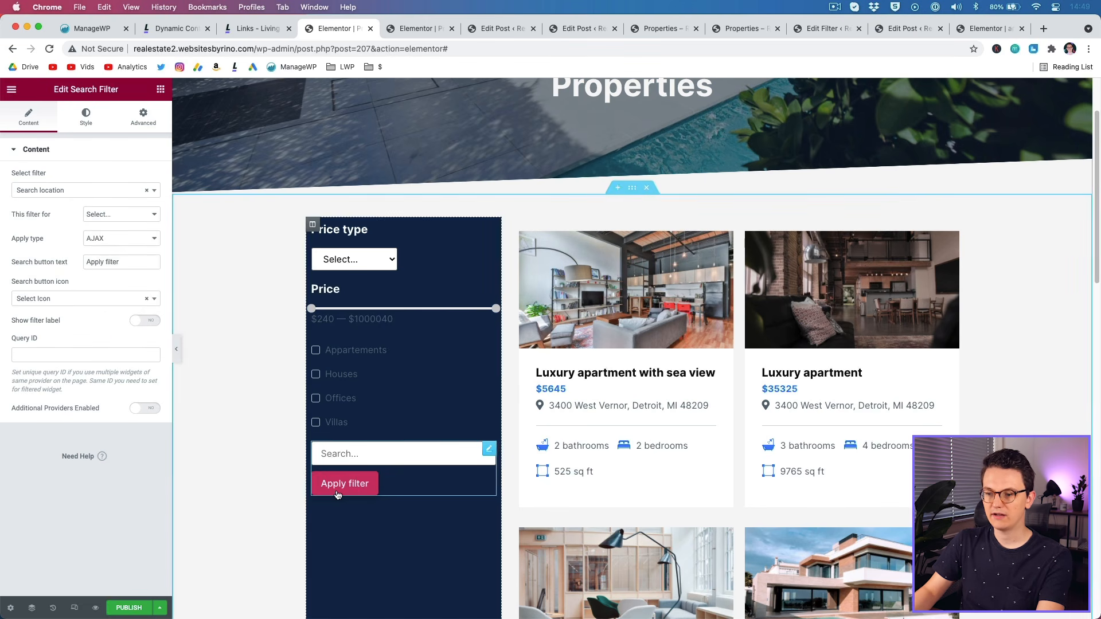
left_click(107, 239)
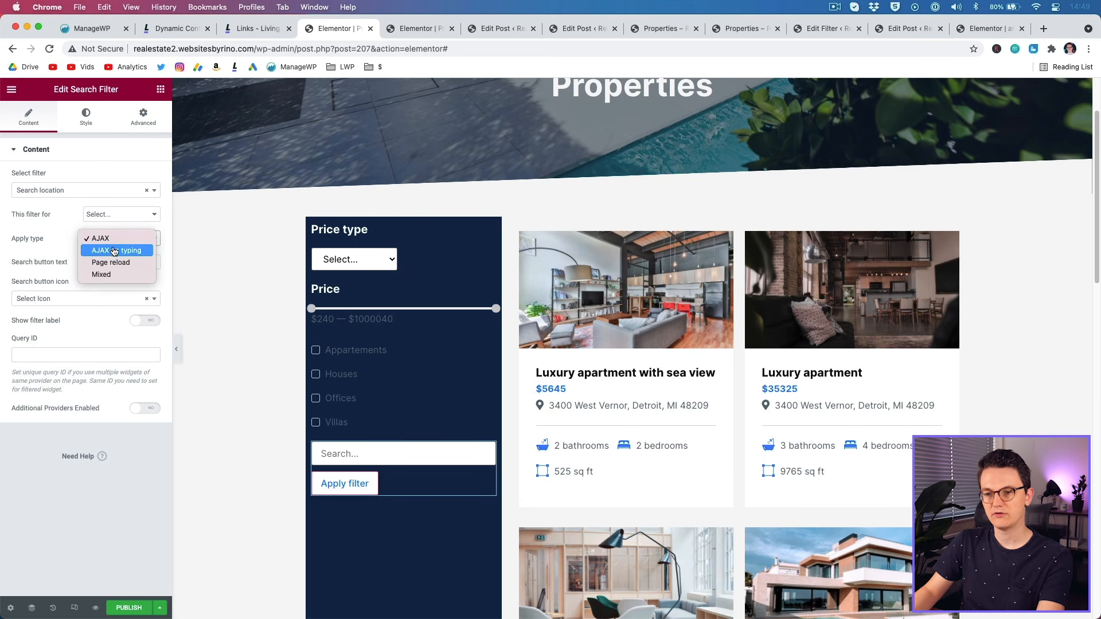
left_click(115, 251)
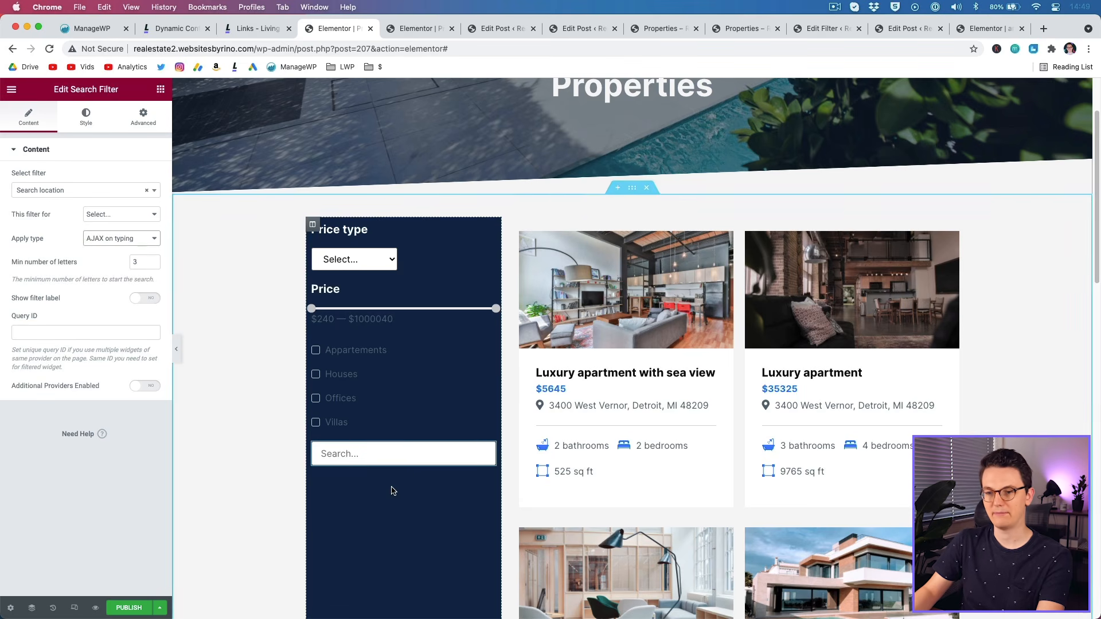
double_click(137, 262)
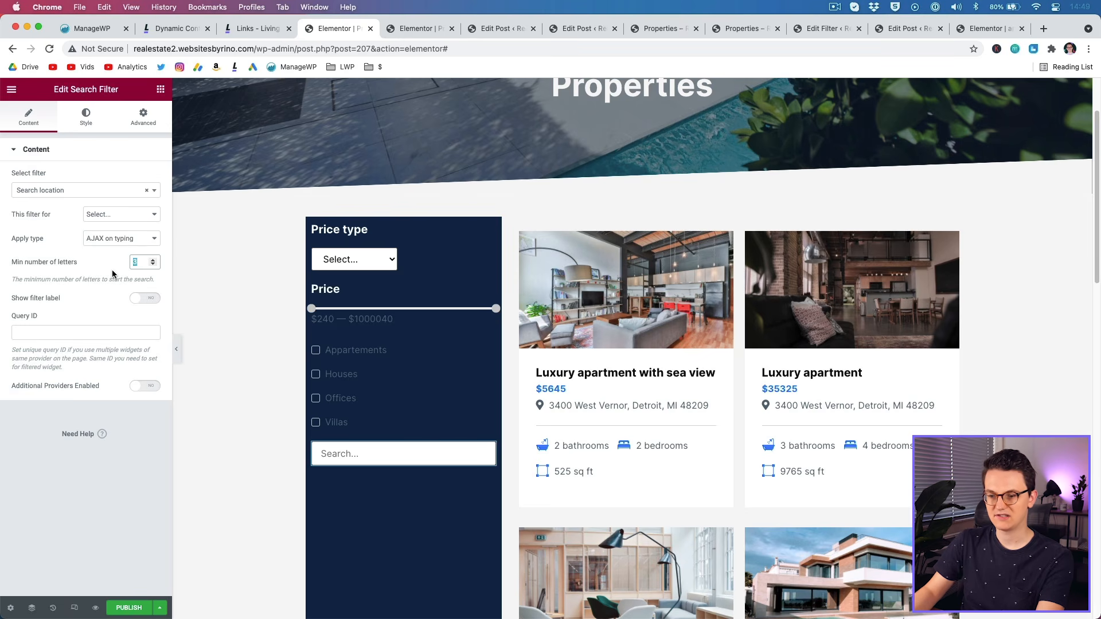
type("1")
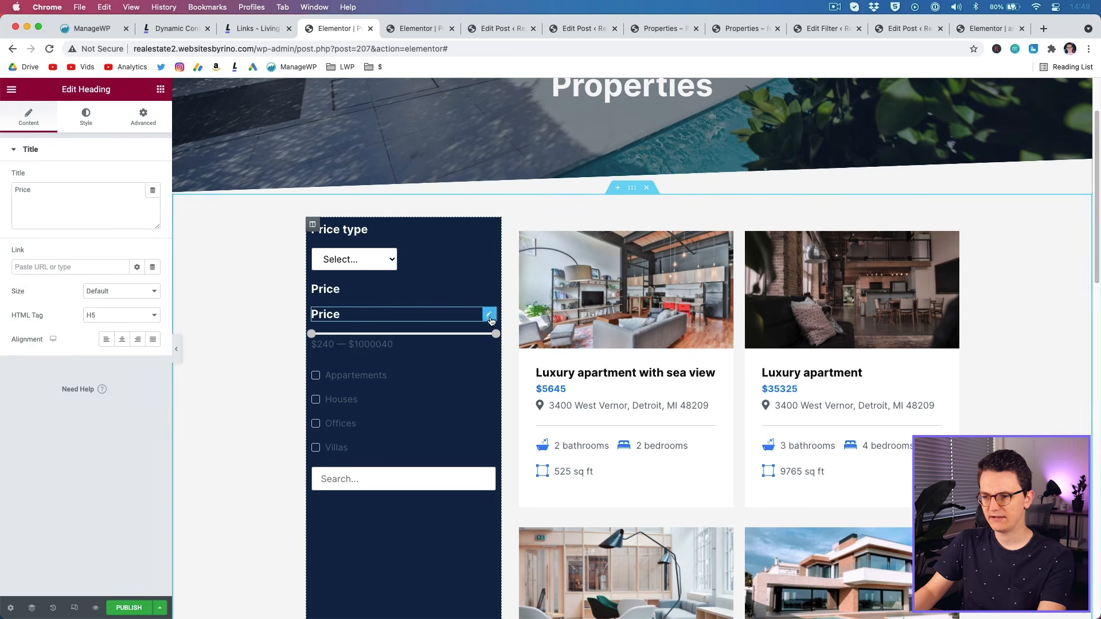
Place copies of the Price heading above the checkboxes and the search field, titled "Category" and "Location".
left_click_drag(491, 321, 491, 346)
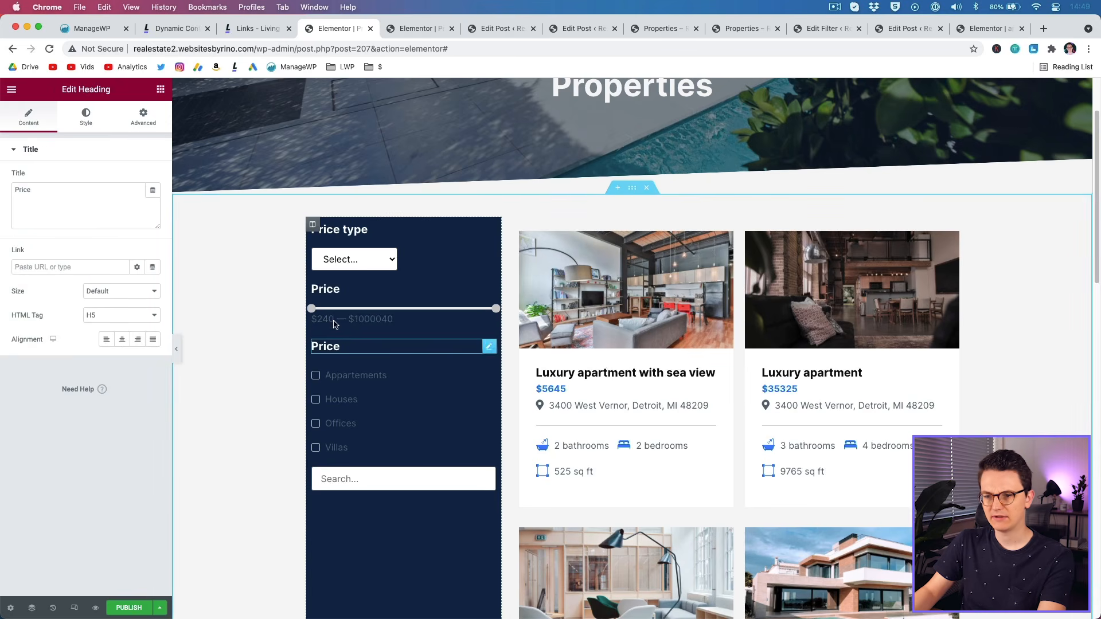
left_click(91, 208)
key("super+a")
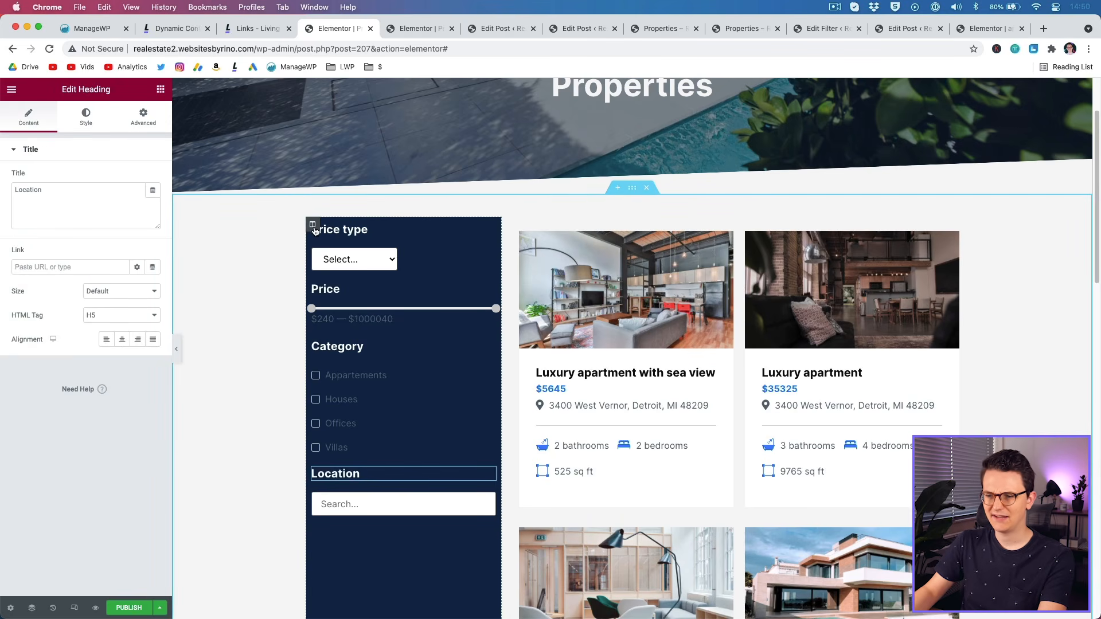
Set the dark filter column's padding to 25 px on all four sides with the values linked.
left_click(312, 224)
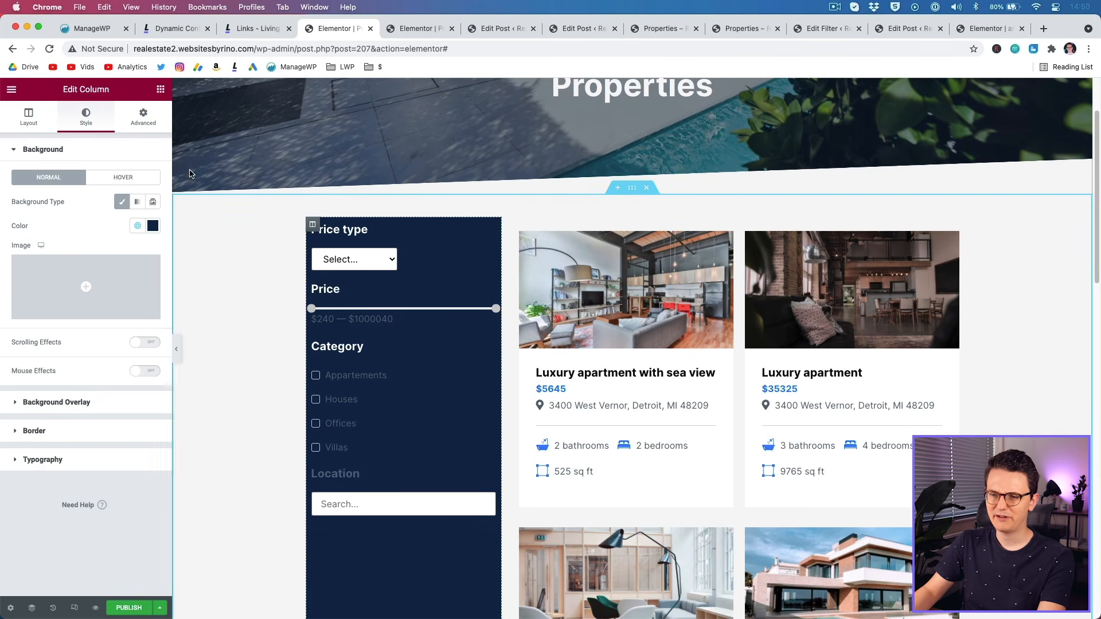
left_click(143, 116)
left_click(146, 237)
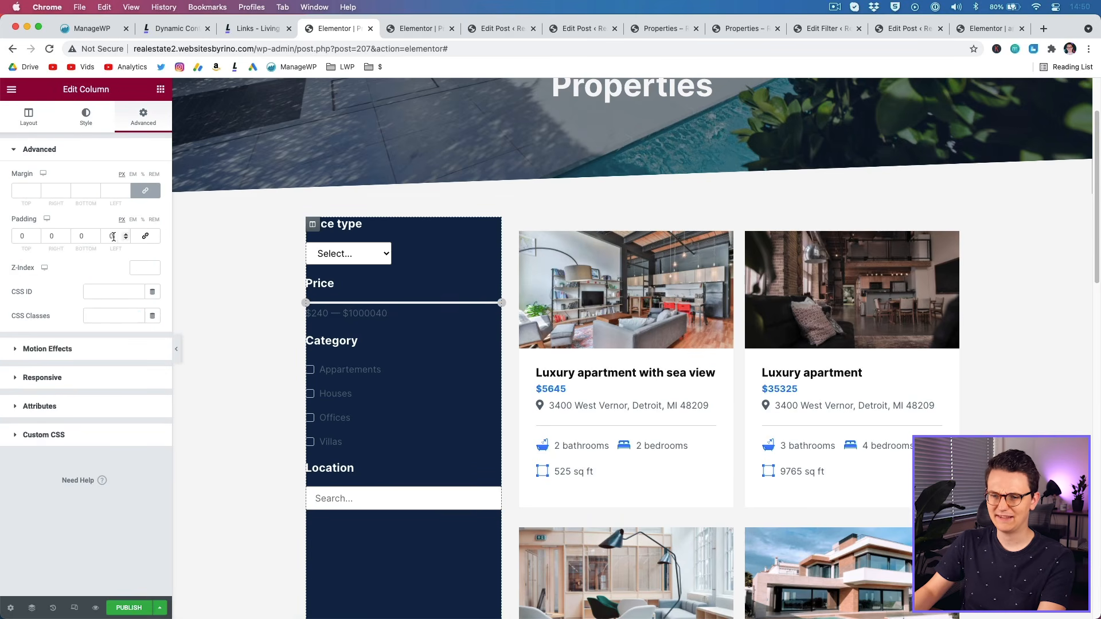
left_click(146, 237)
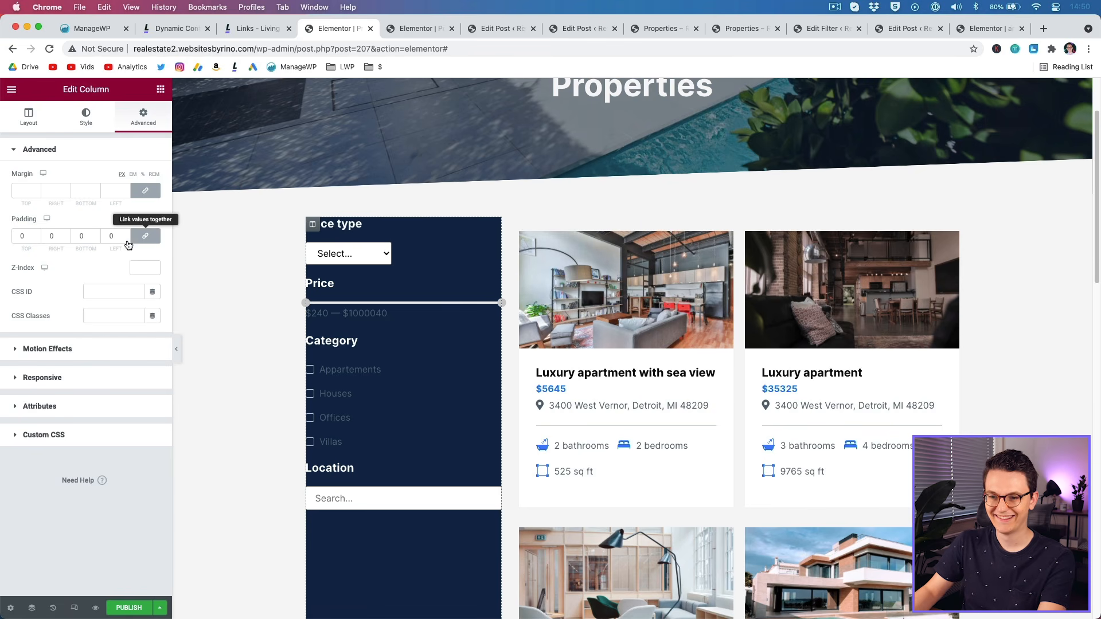
left_click(23, 236)
type("20")
key("shift+Up")
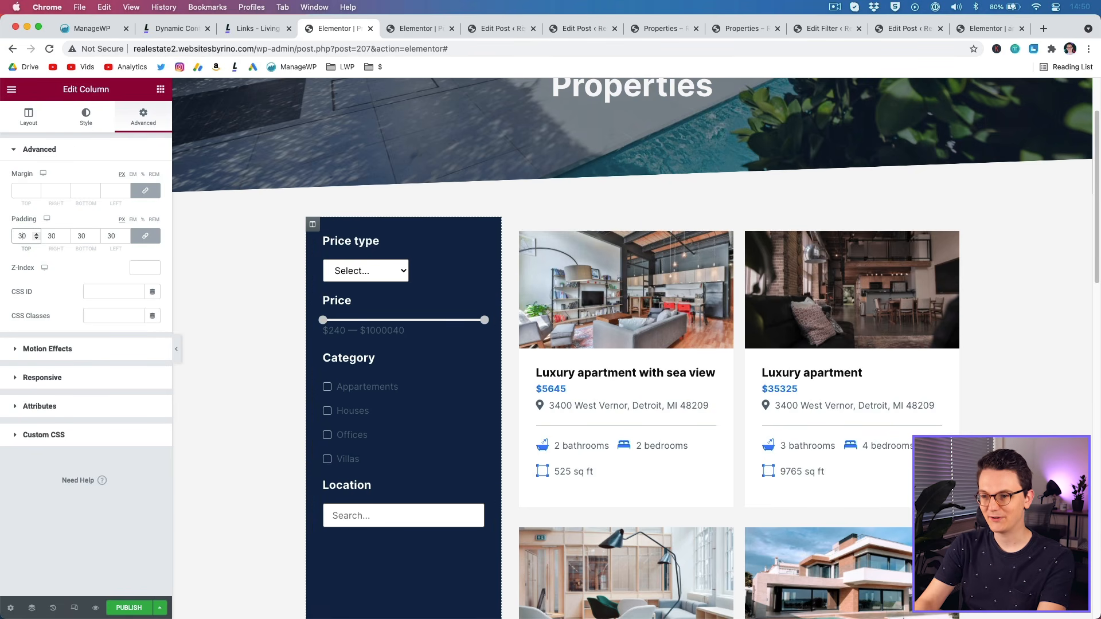
key("Down")
key("Down")
key("Down")
key("Down")
key("Down")
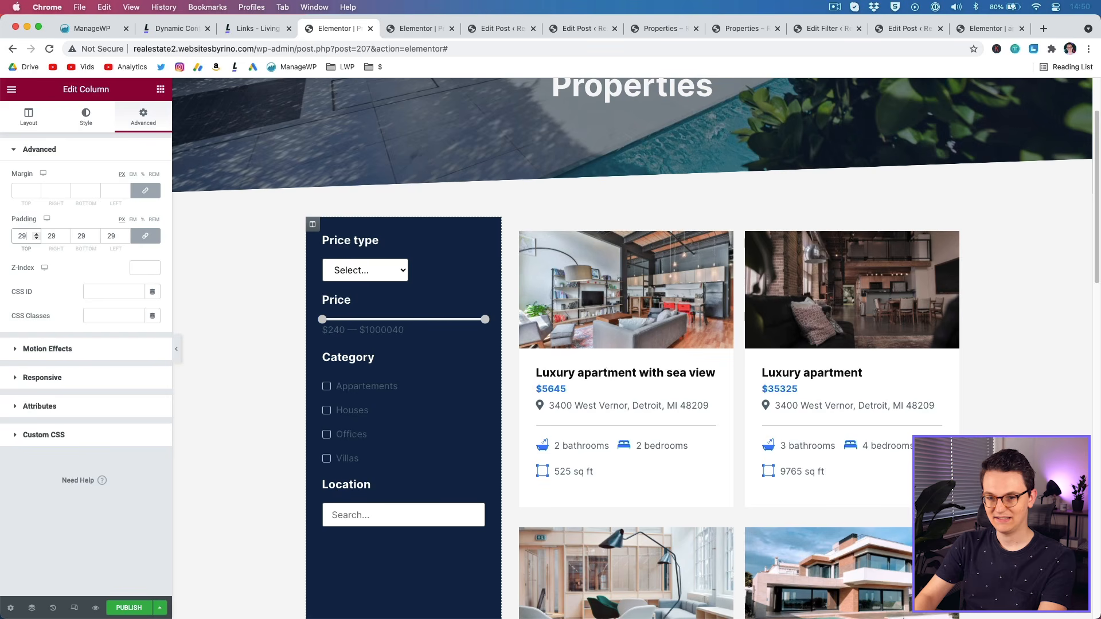
left_click(68, 284)
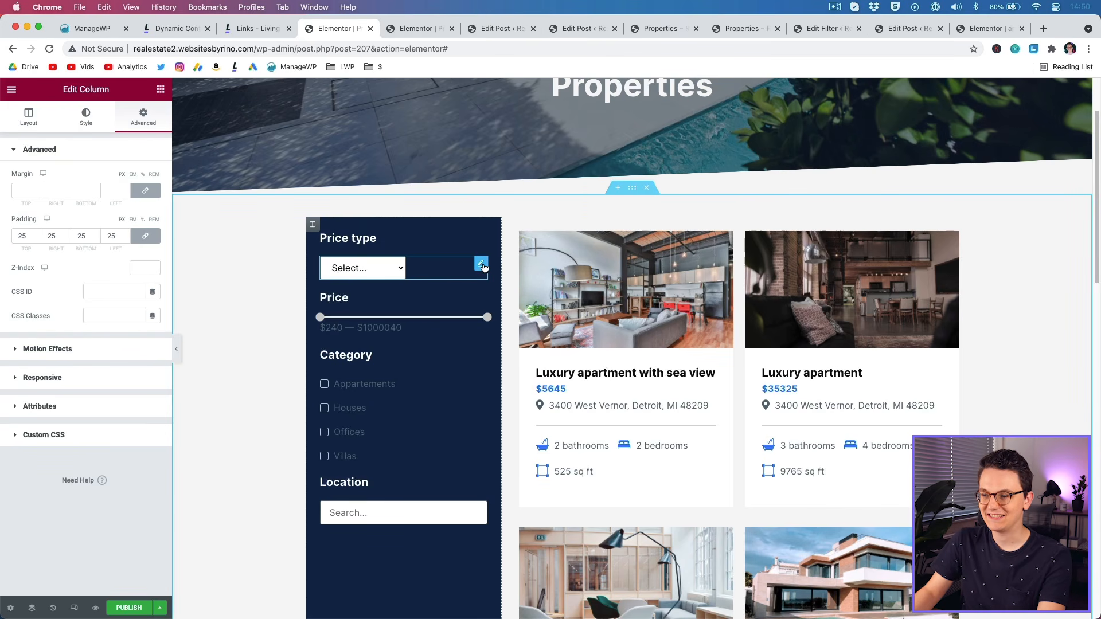
Set both the Price type select filter and the Price range filter to filter JetEngine content.
left_click(482, 267)
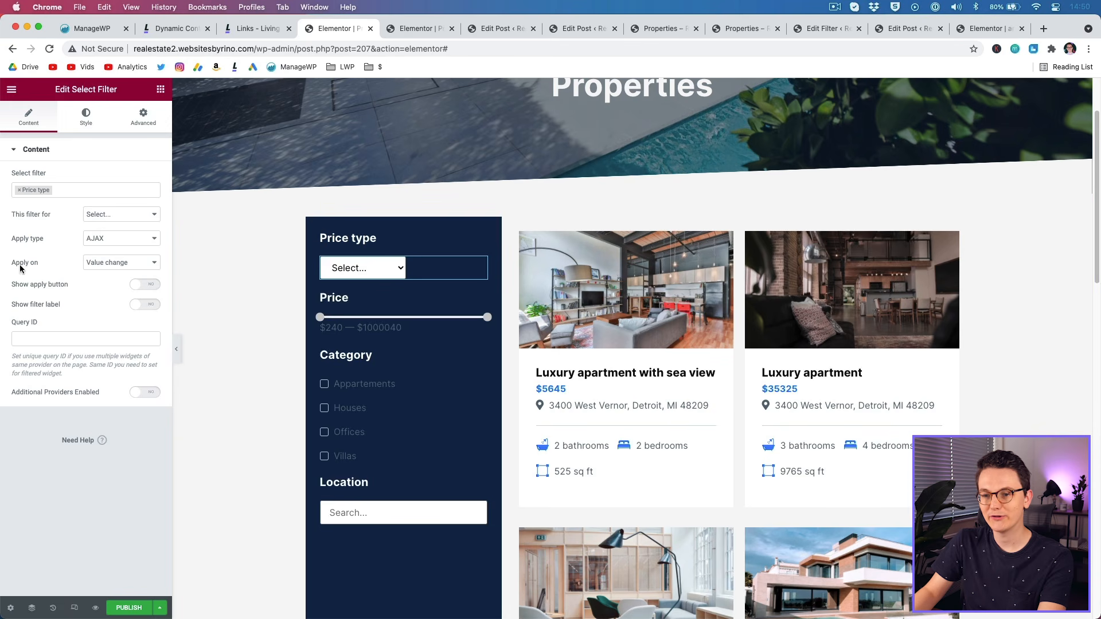
left_click(106, 215)
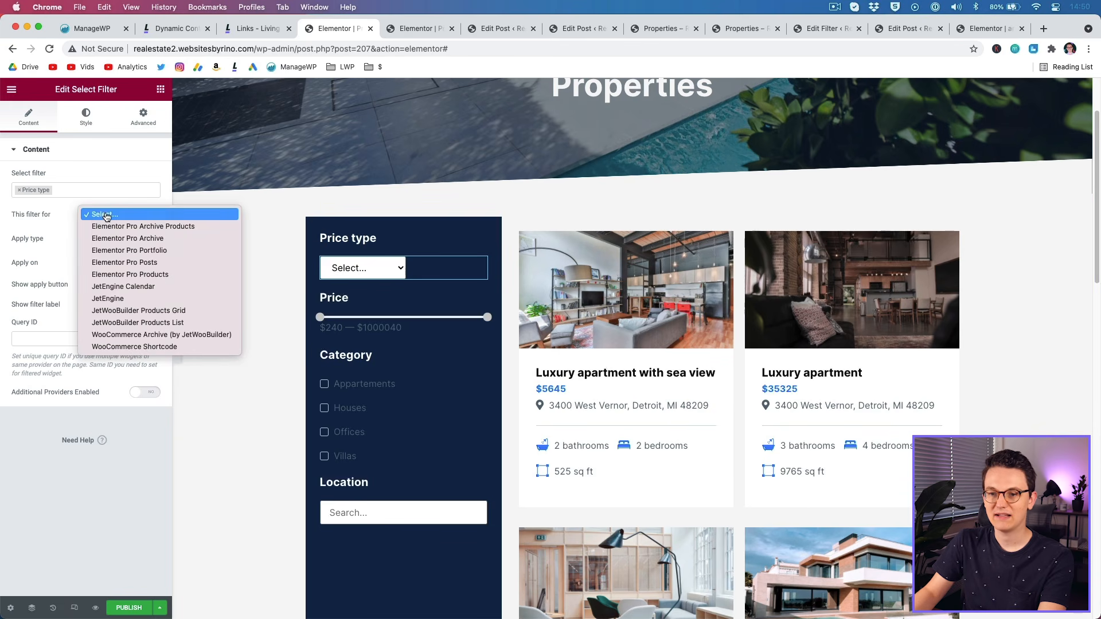
left_click(109, 298)
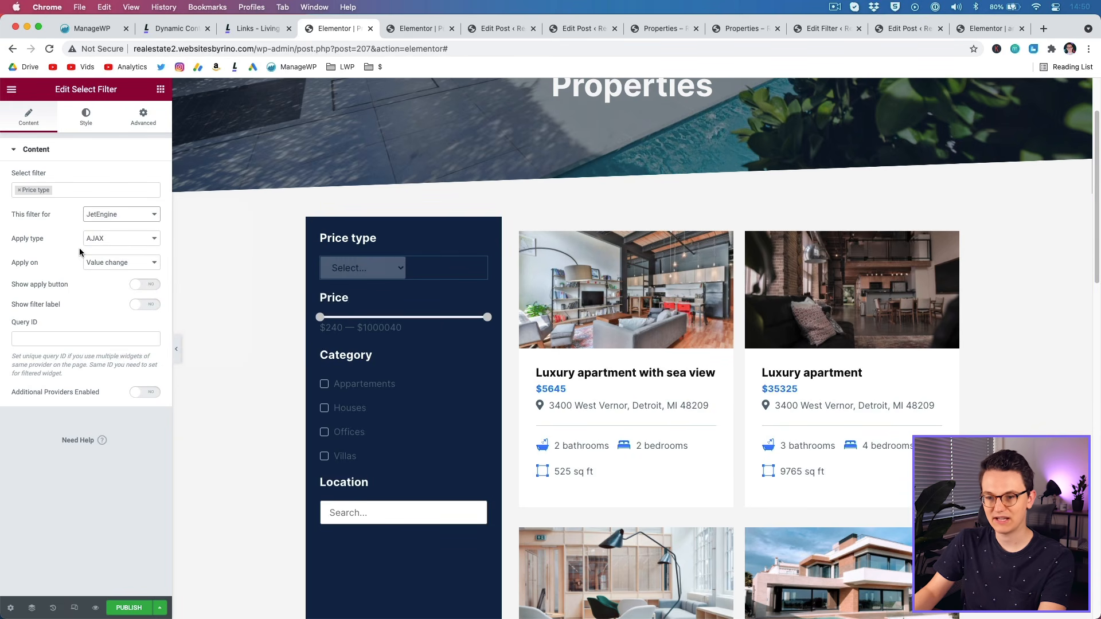
left_click(472, 317)
left_click(113, 215)
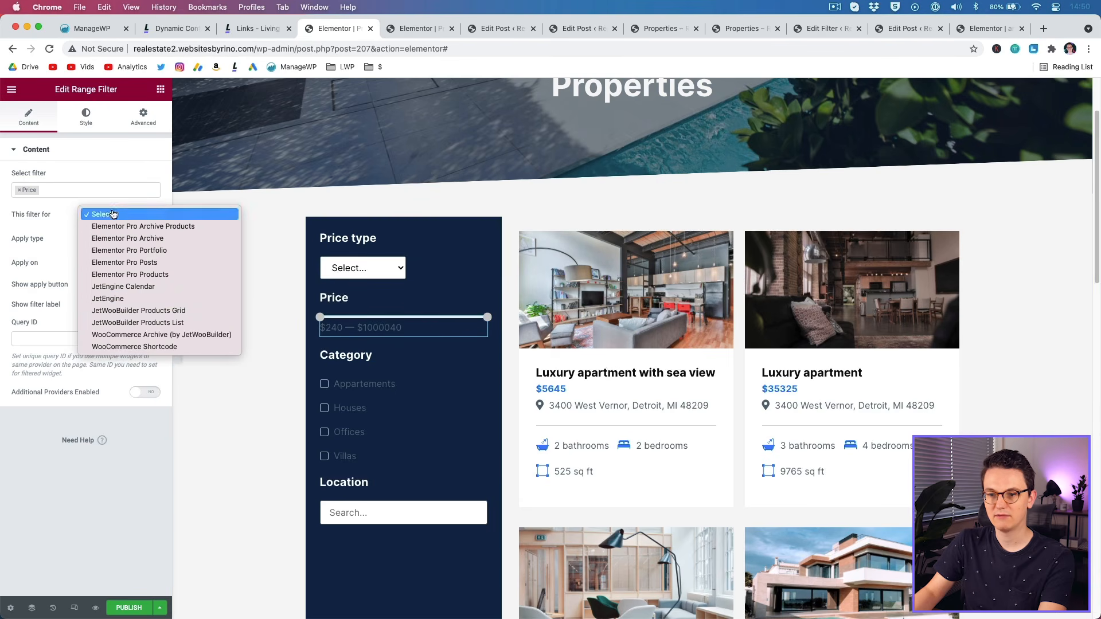
left_click(123, 299)
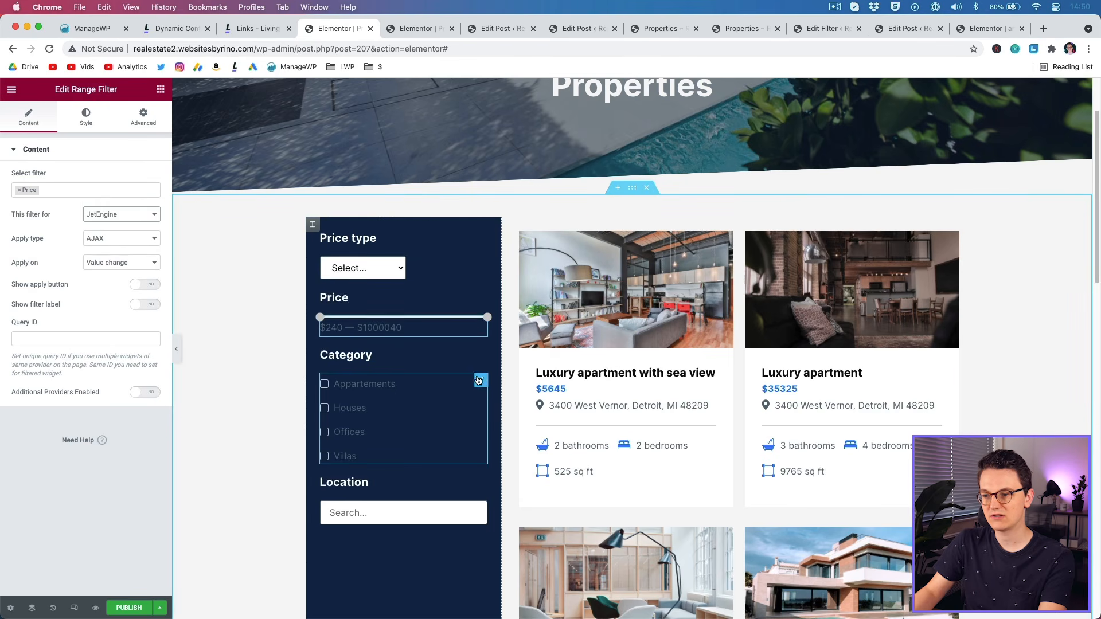
Set both the Category checkboxes filter and the location search filter to filter JetEngine content.
left_click(479, 381)
left_click(115, 216)
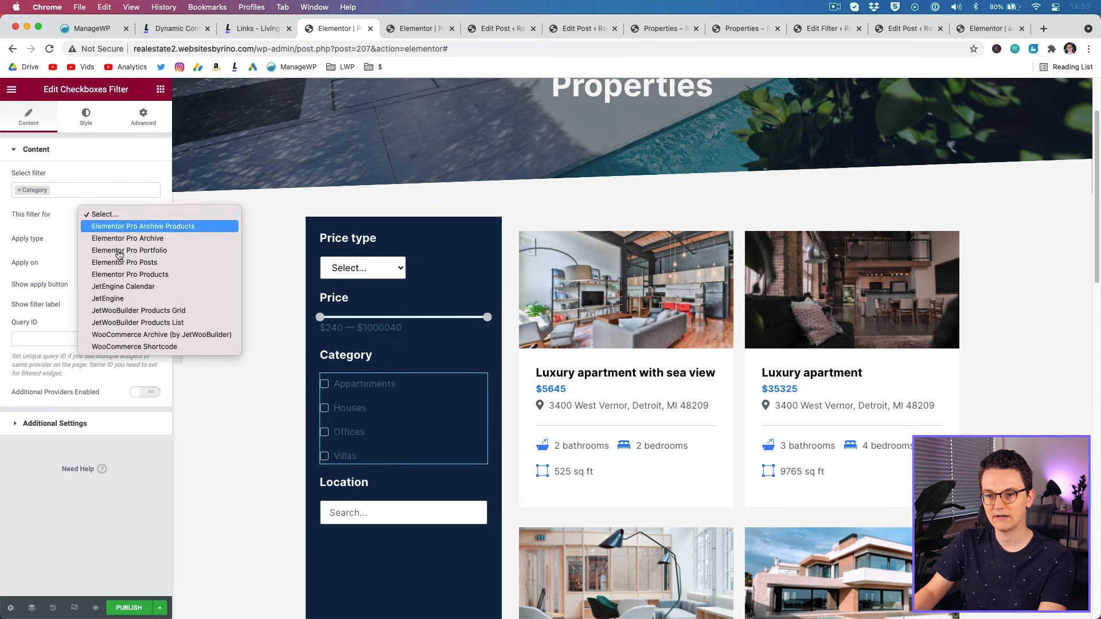
left_click(120, 300)
left_click(482, 509)
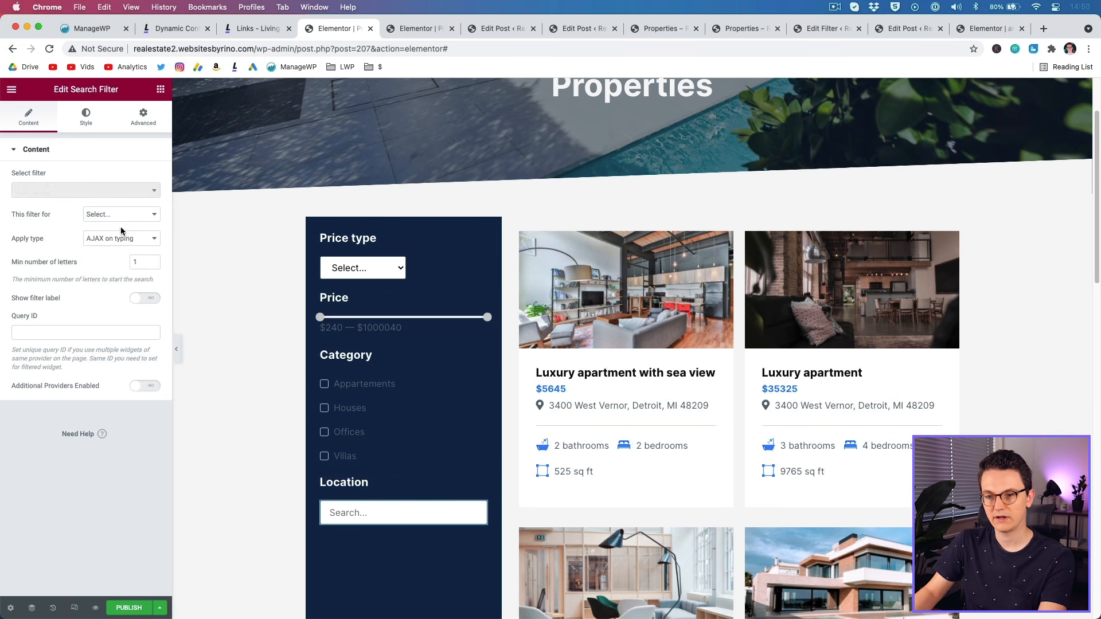
left_click(120, 214)
left_click(118, 296)
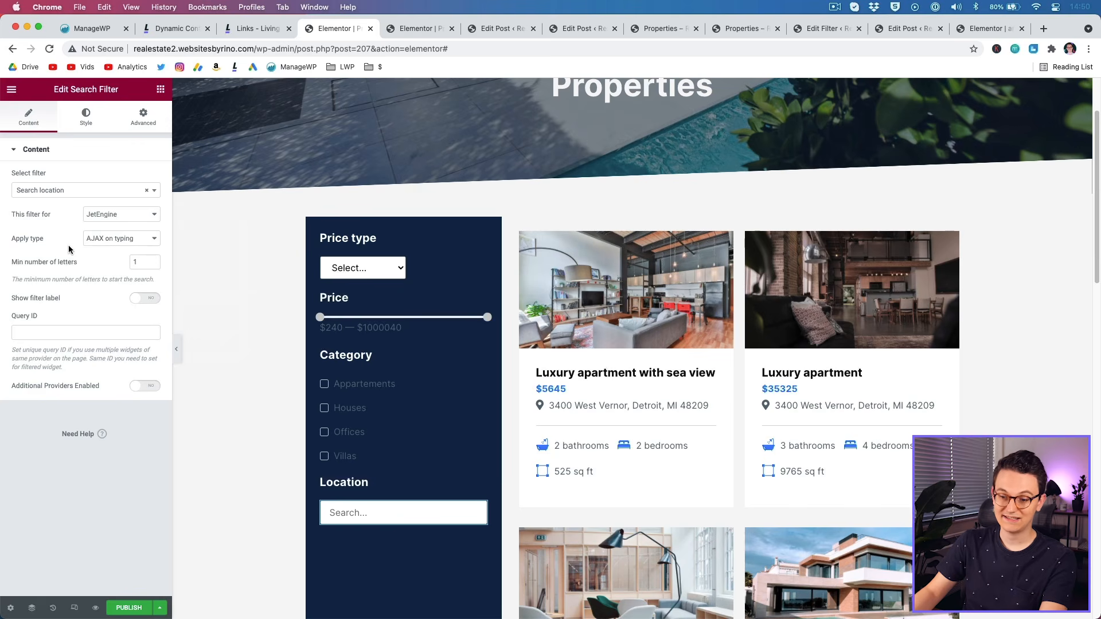
Publish the template with an include display condition for Properties Archive.
left_click(129, 609)
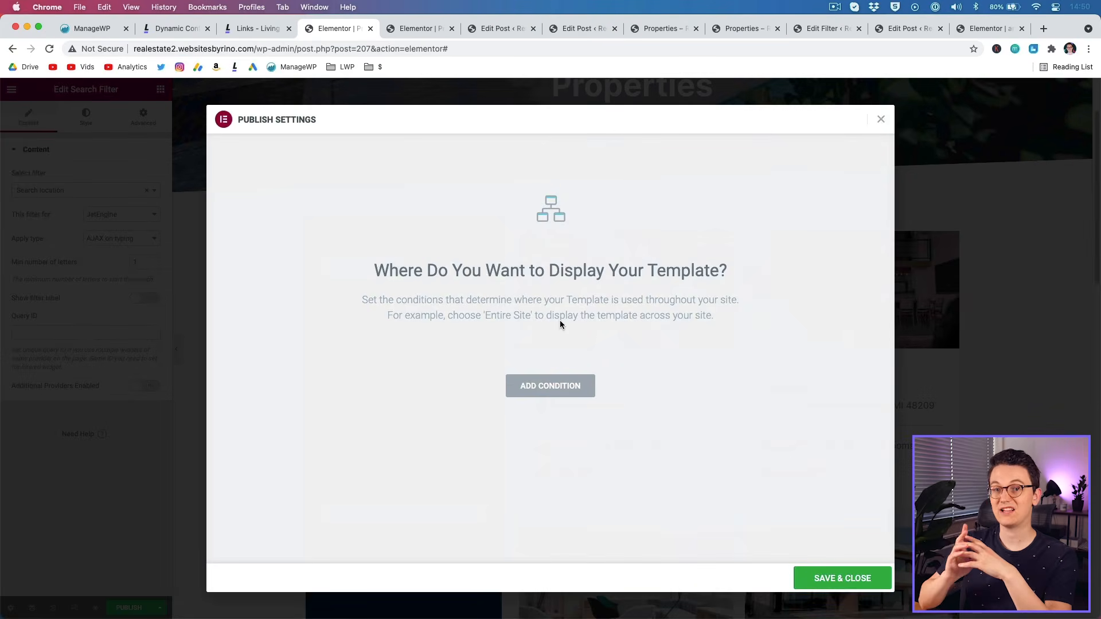
left_click(560, 389)
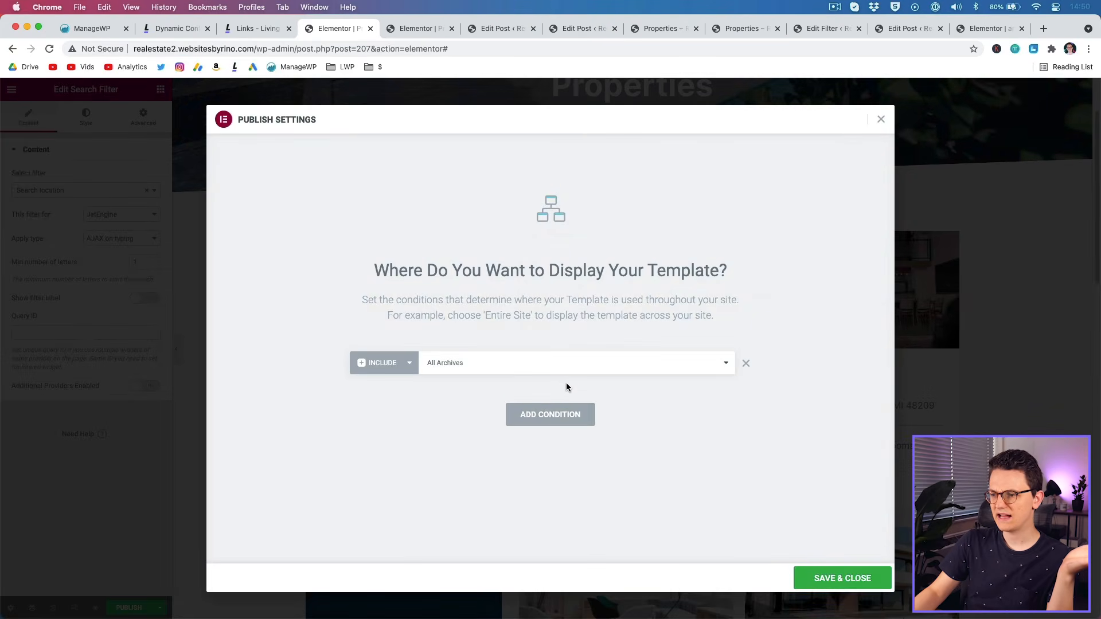
left_click(467, 363)
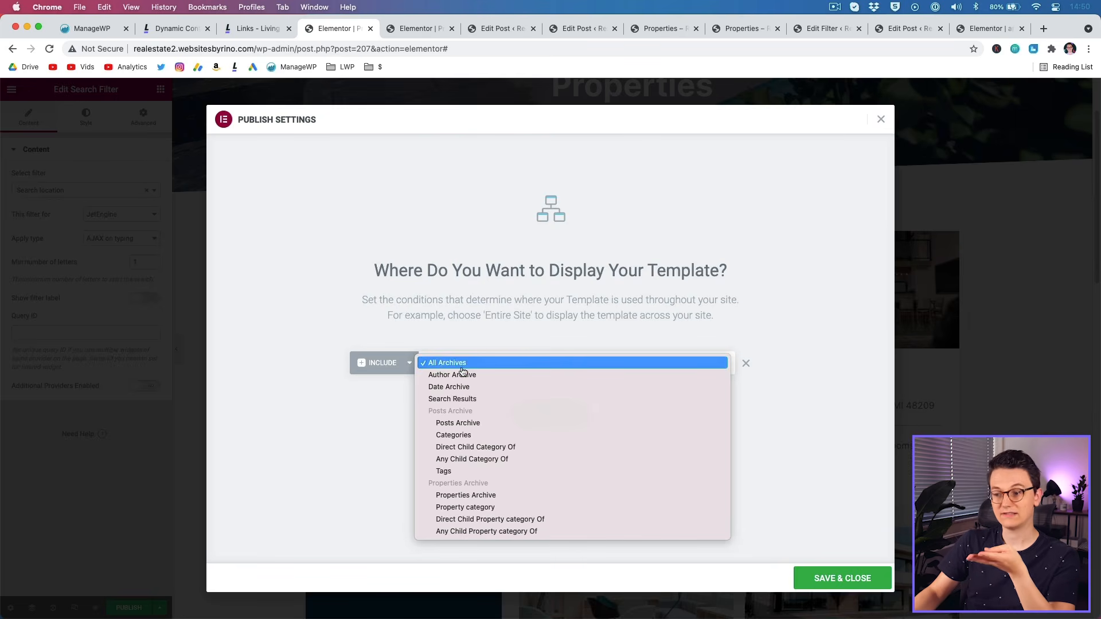
left_click(465, 497)
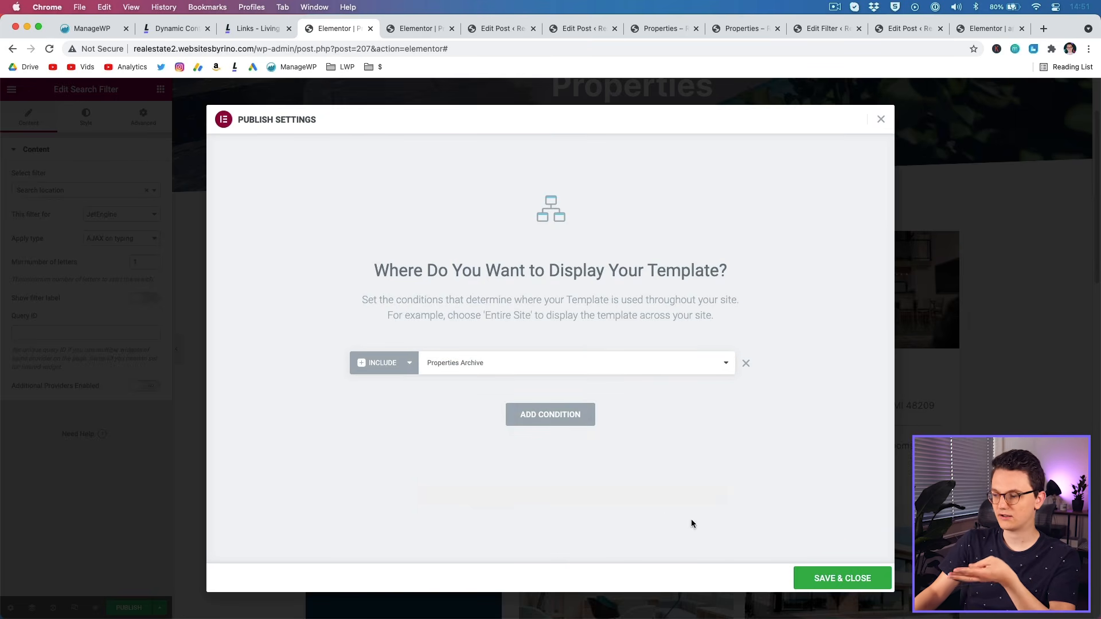
left_click(843, 579)
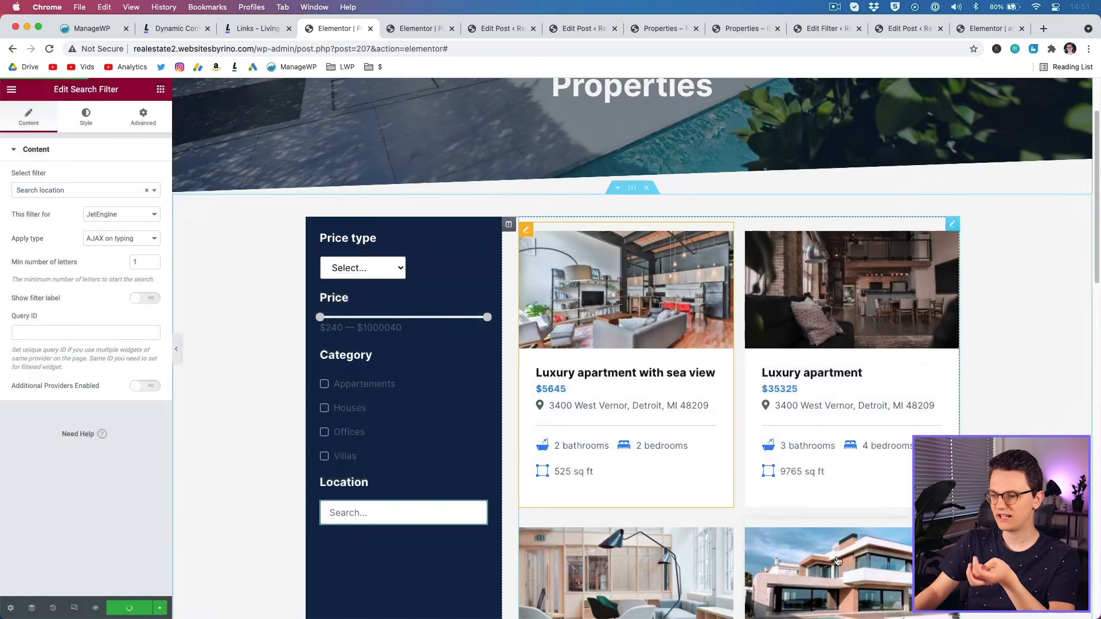
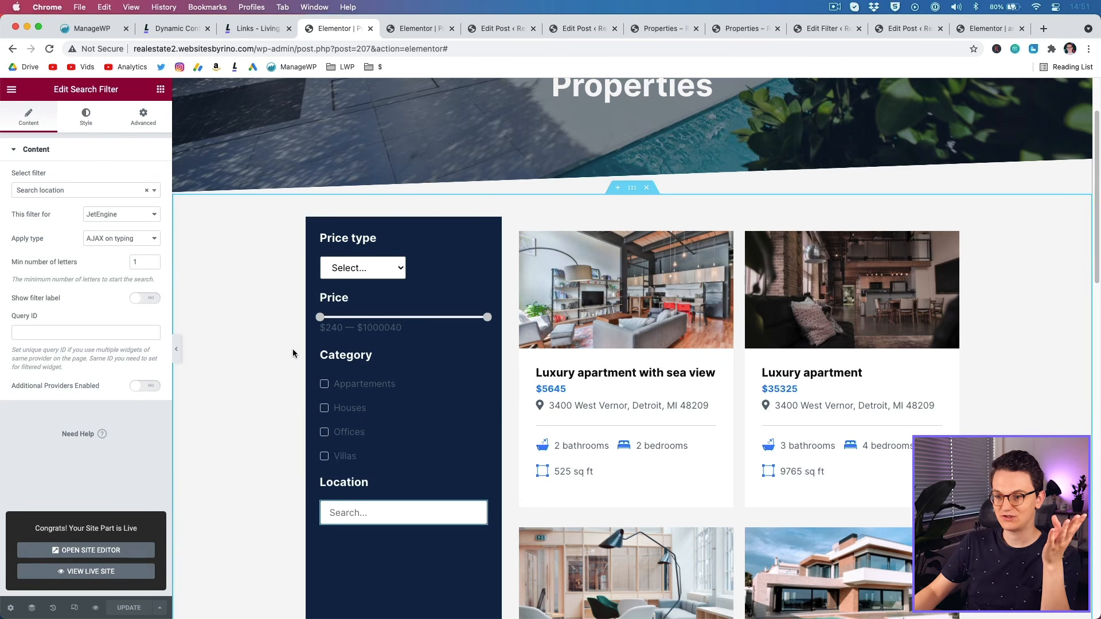
Open a preview of the published archive template and look over the filter column and property listings.
mouse_move(96, 616)
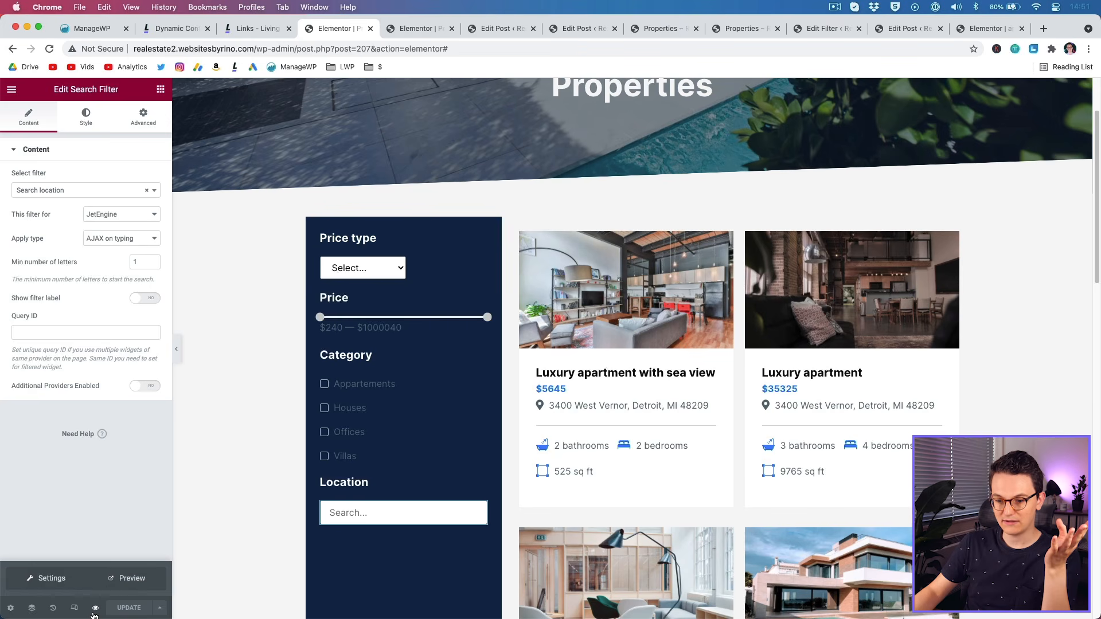
left_click(127, 578)
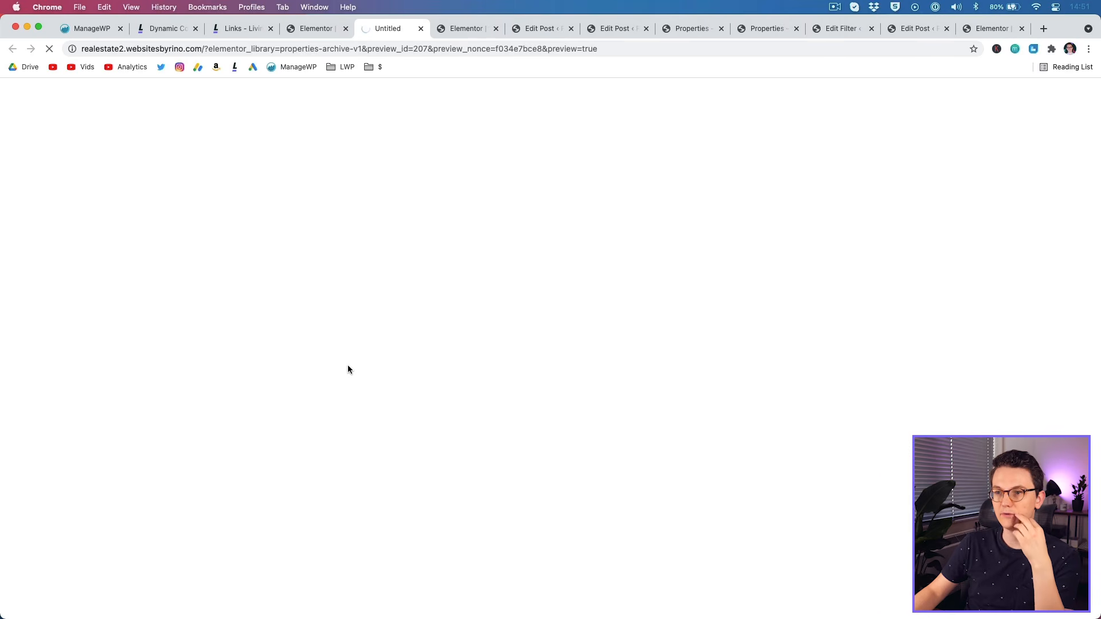
scroll(206, 367, "down", 10)
scroll(206, 367, "up", 15)
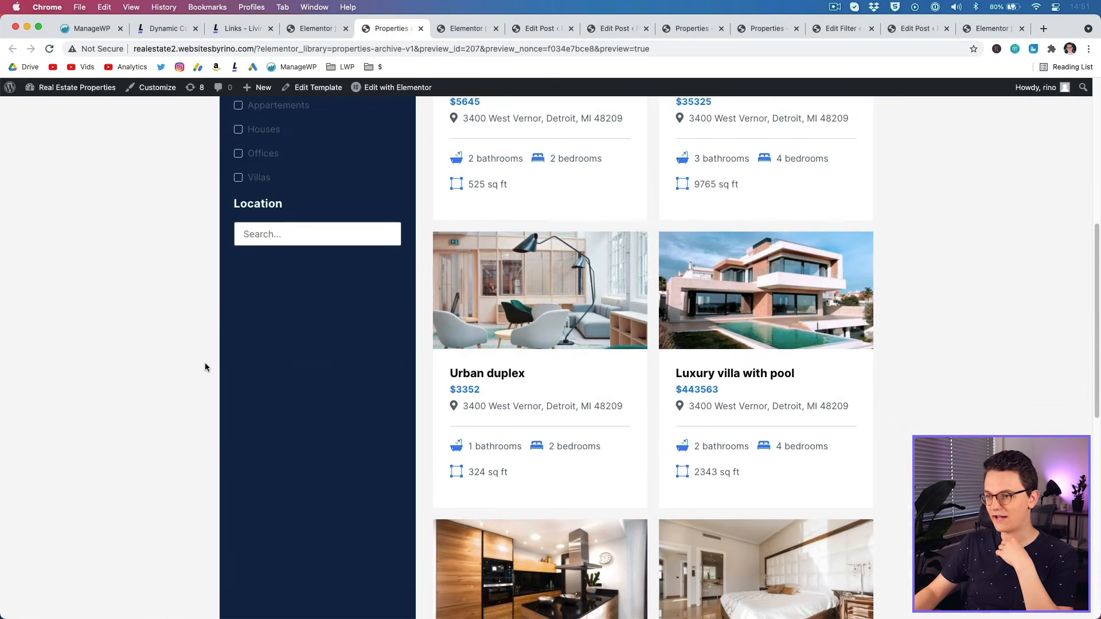
scroll(202, 332, "down", 2)
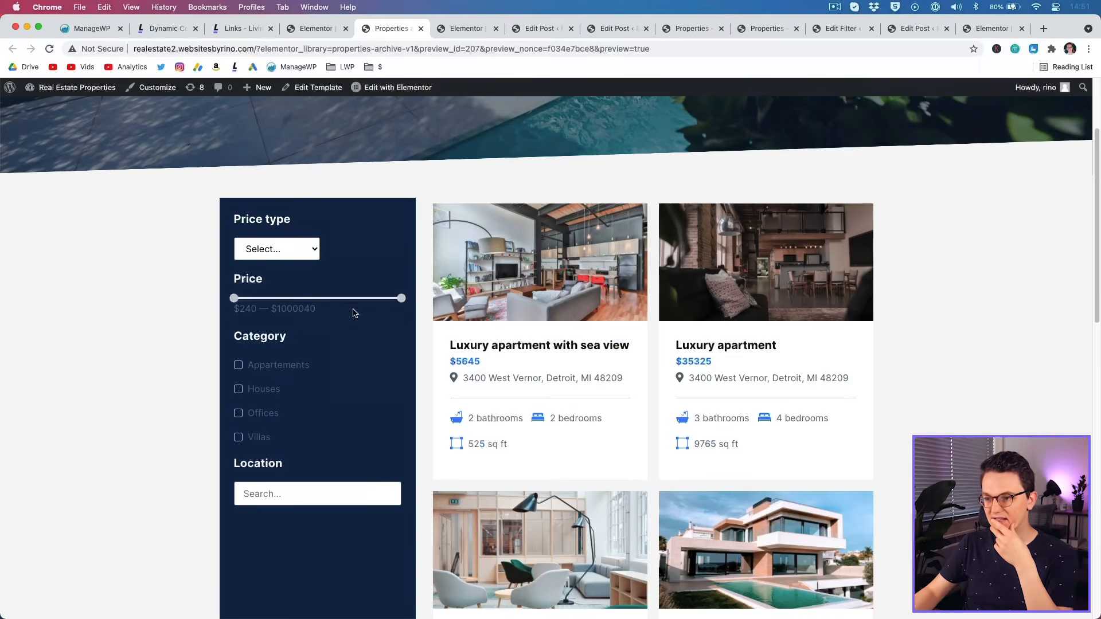
Test the Price range with a maximum of about $534340 and the Appartements category, resetting each filter after trying it.
left_click_drag(401, 298, 323, 299)
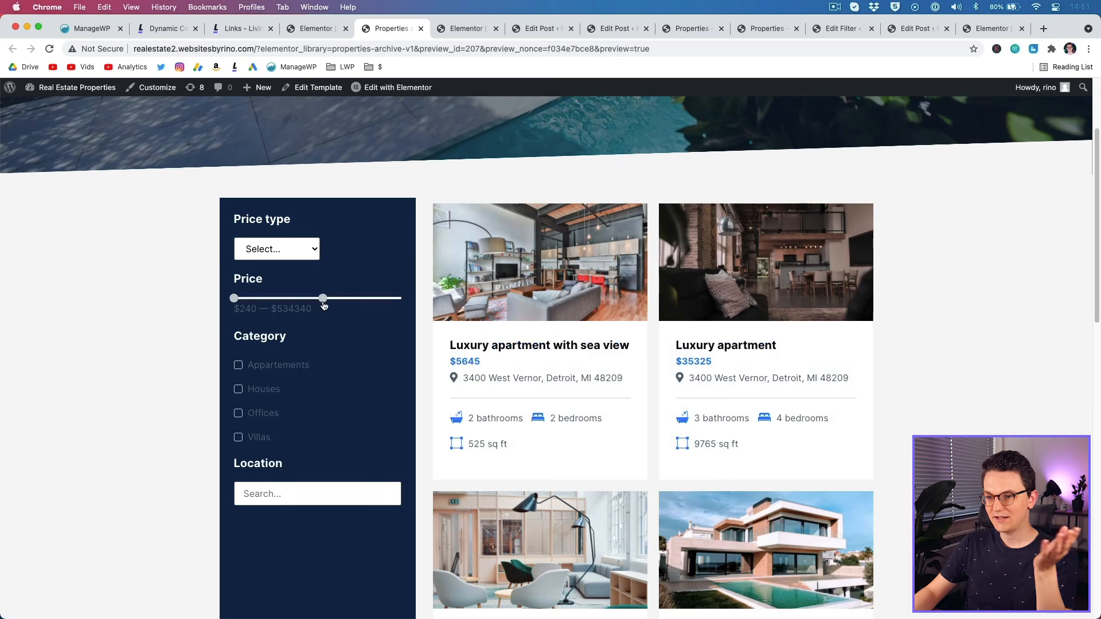
mouse_move(234, 298)
left_mouse_down()
mouse_move(265, 298)
mouse_move(237, 299)
left_mouse_up()
left_click_drag(323, 299, 403, 305)
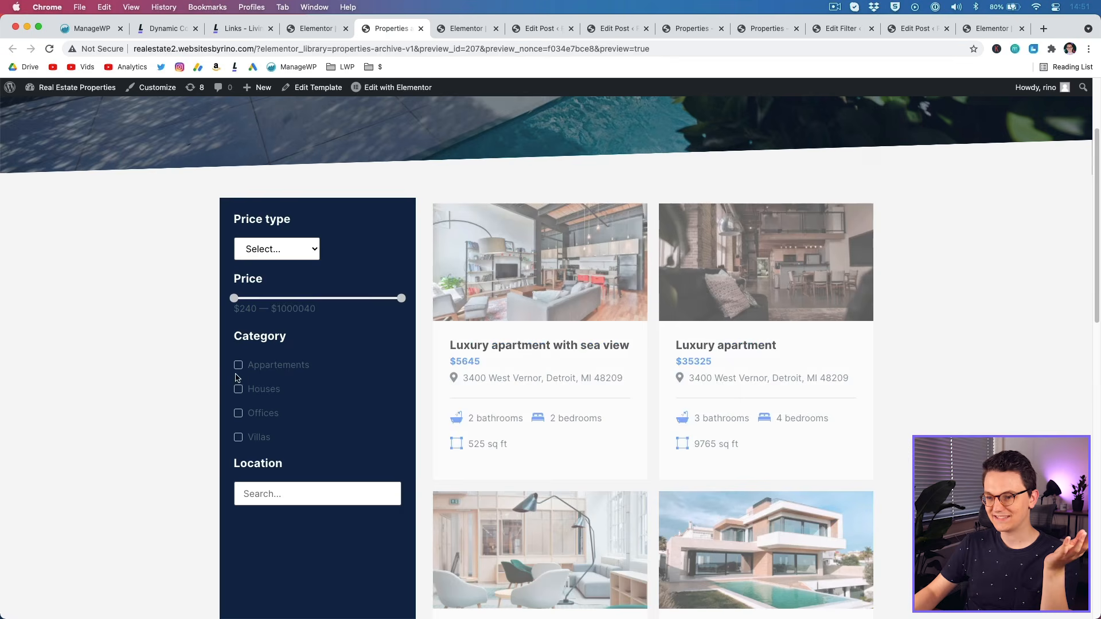
left_click(238, 366)
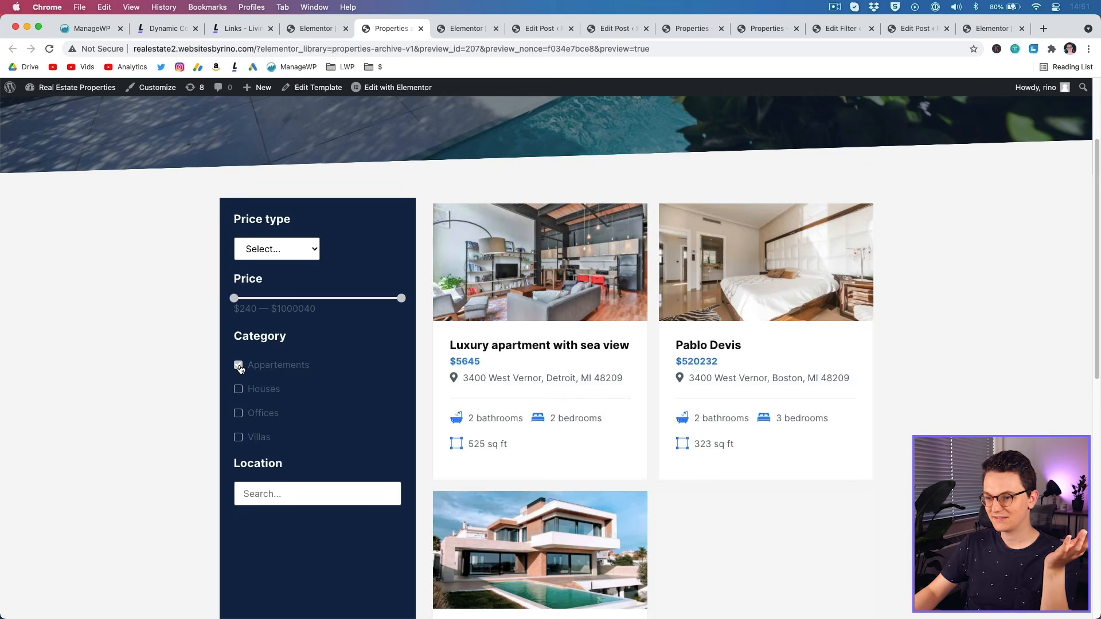
left_click(239, 366)
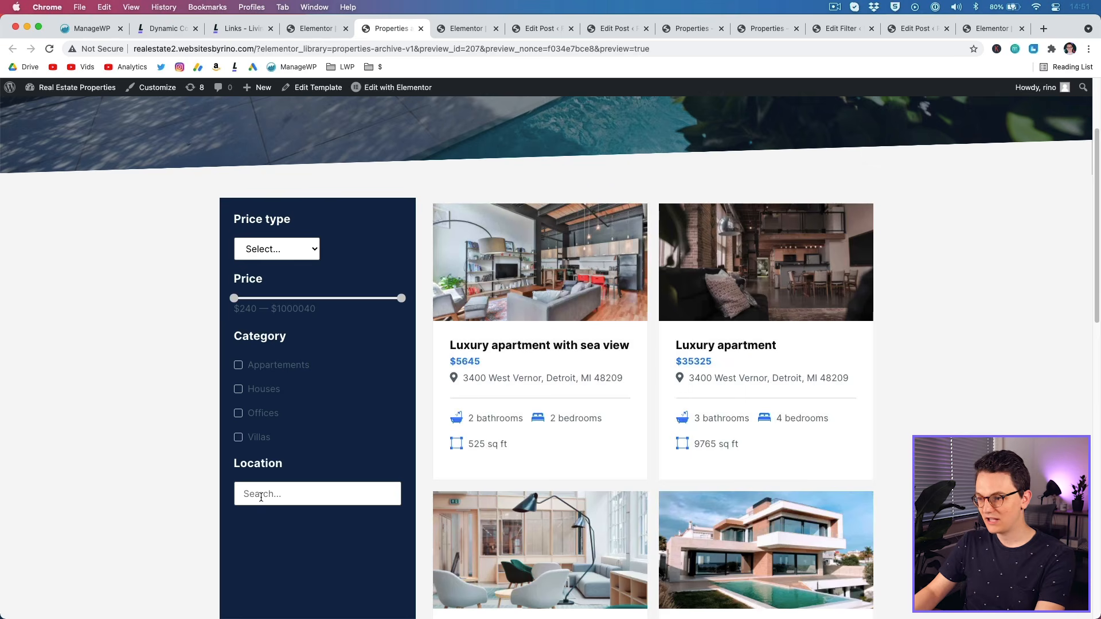
Test the Location filter by searching for "boston", and clear the search.
scroll(191, 473, "down", 4)
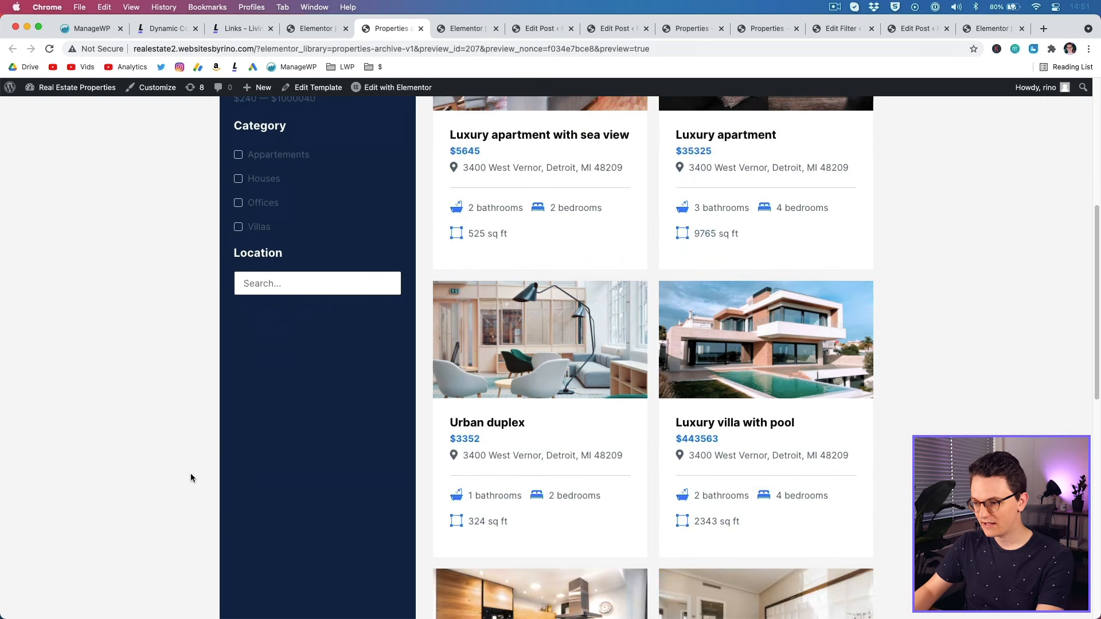
scroll(190, 469, "down", 4)
scroll(190, 469, "up", 10)
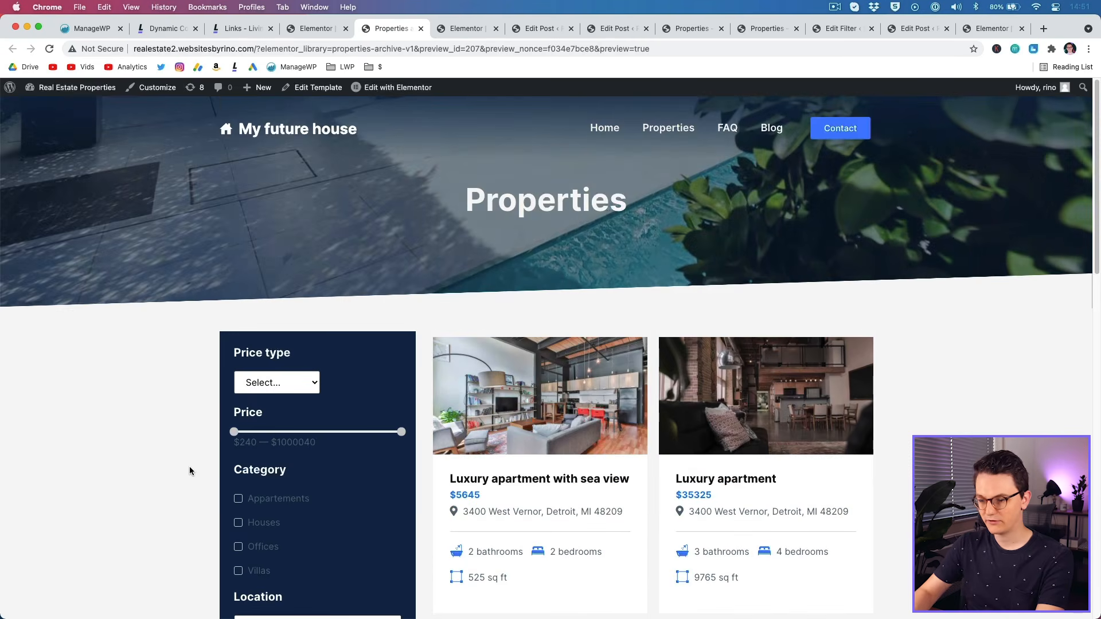
scroll(191, 470, "down", 2)
type("boston")
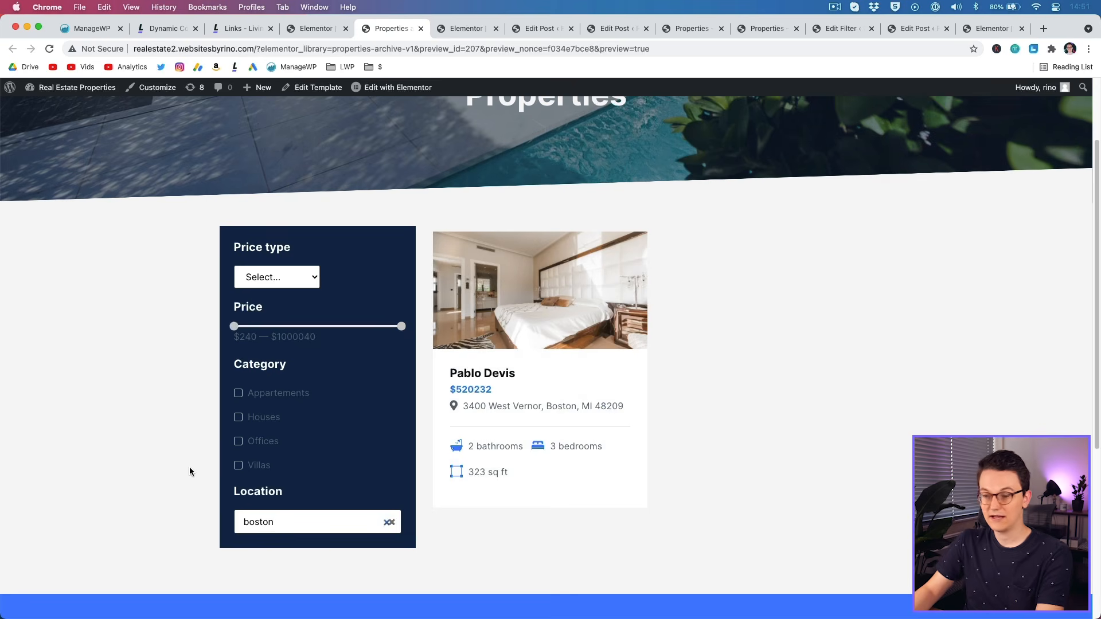
key("super+a")
key("BackSpace")
Test the Price type filter by showing only properties with the Monthly price type.
left_click(276, 279)
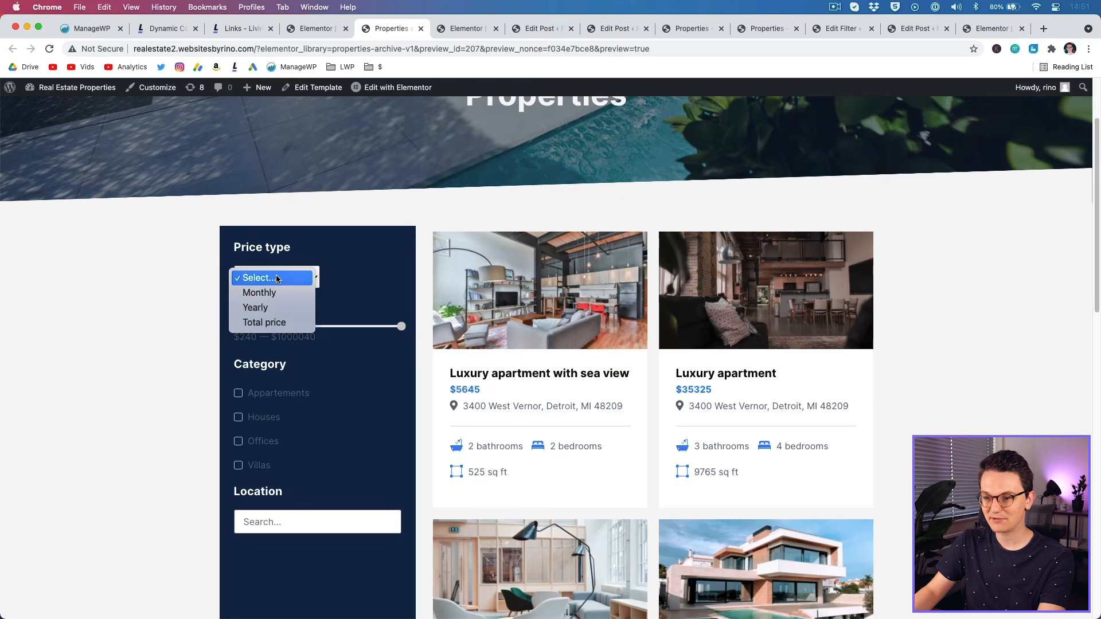
left_click(277, 293)
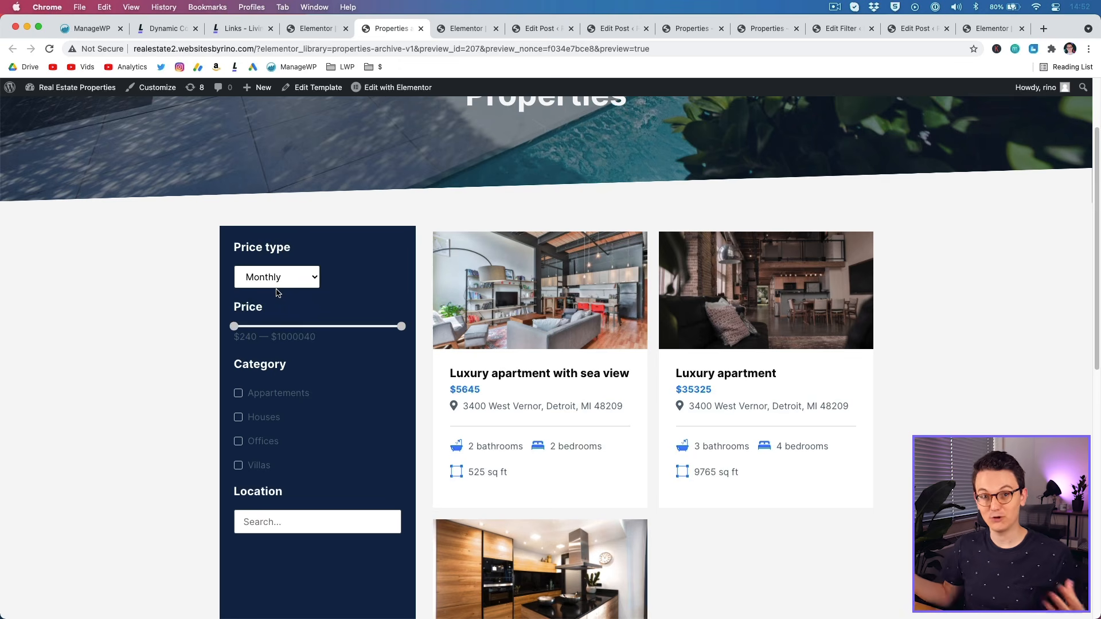
scroll(190, 361, "down", 1)
scroll(192, 349, "down", 1)
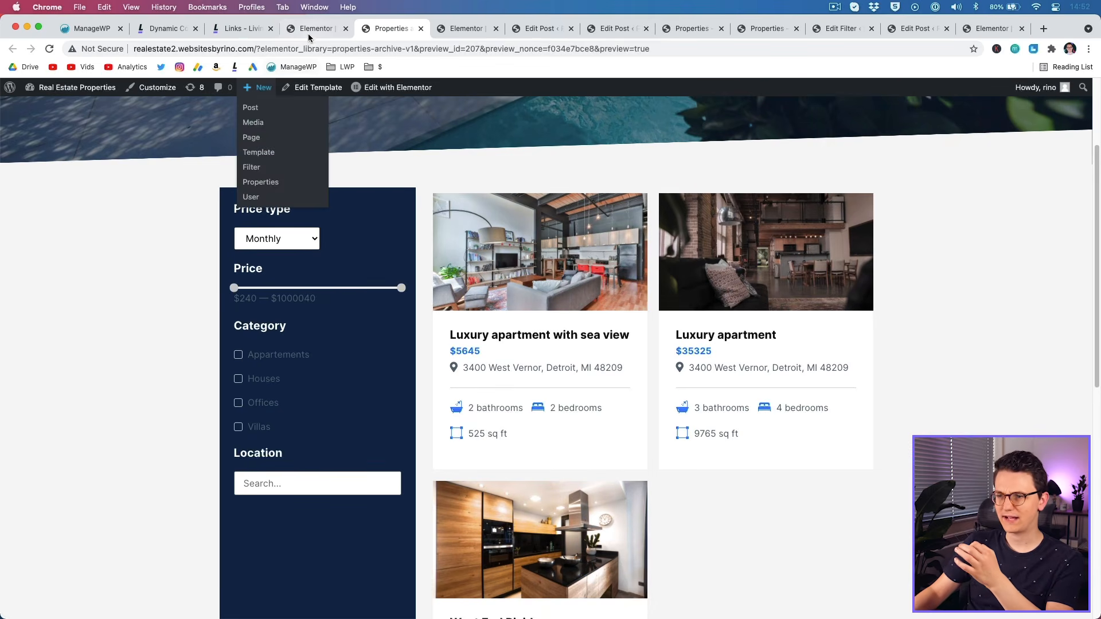
Back in the template editor, set the listing grid's posts number to 10 and update the template.
left_click(316, 28)
scroll(270, 376, "up", 5)
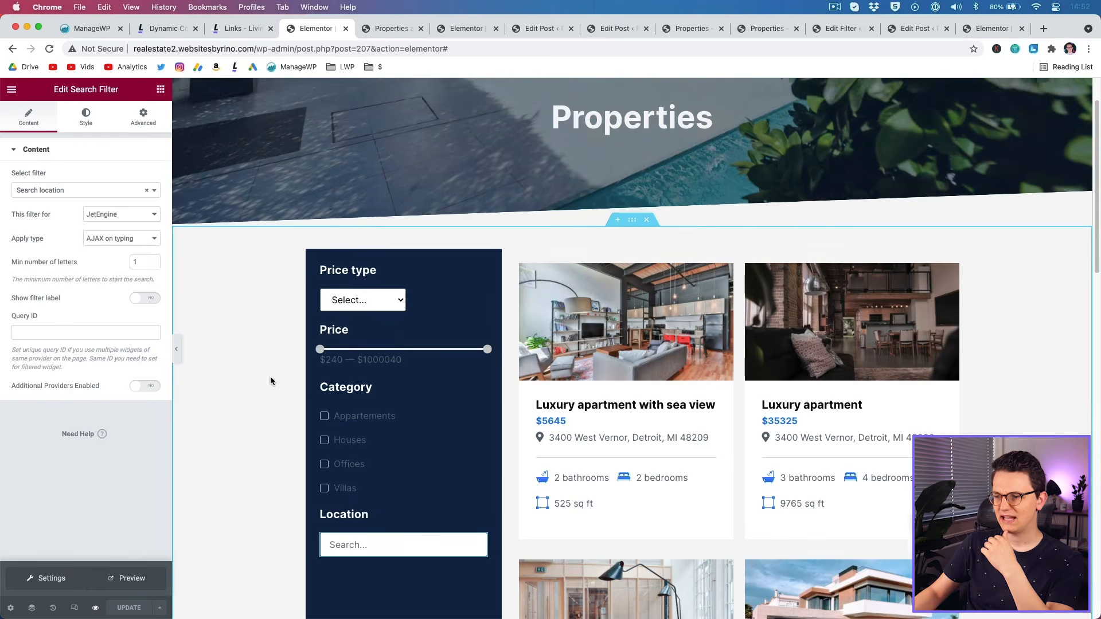
scroll(270, 376, "down", 6)
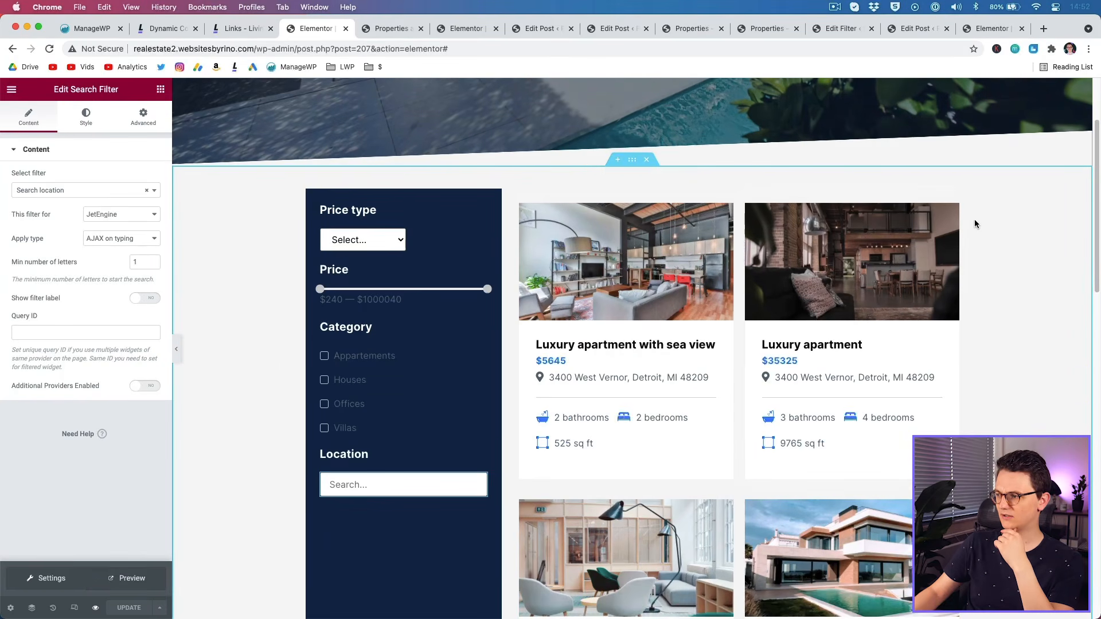
left_click(952, 198)
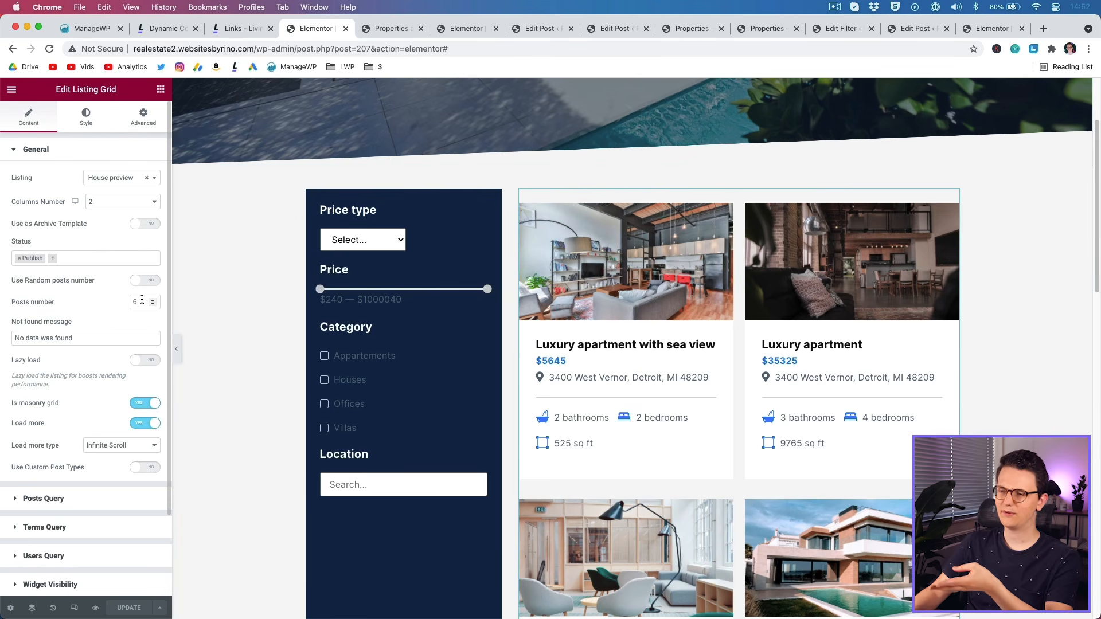
scroll(865, 406, "down", 5)
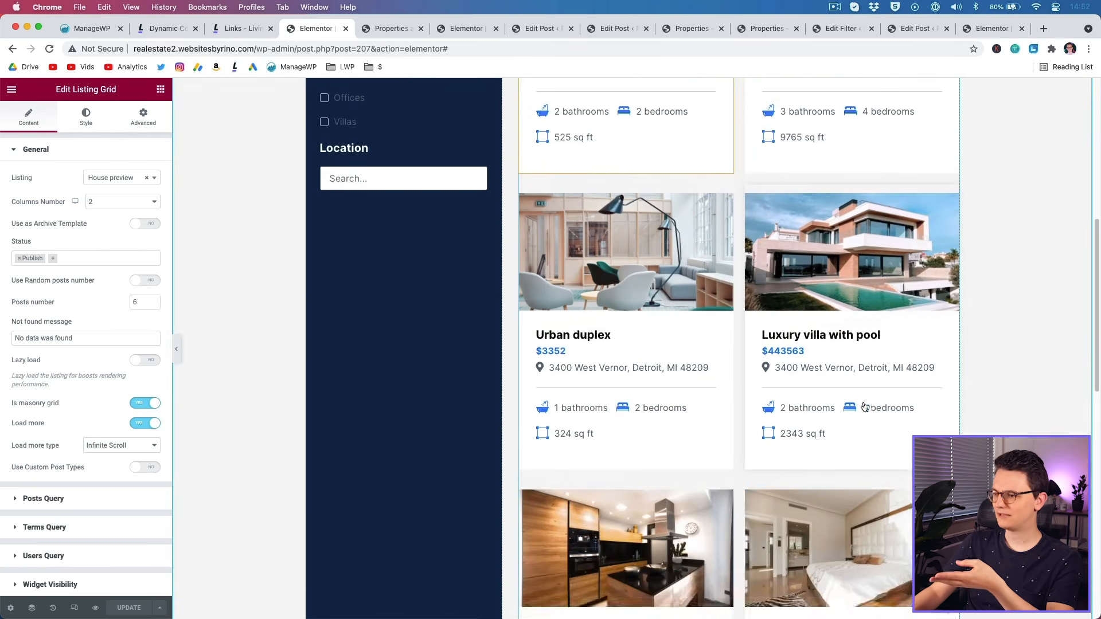
scroll(865, 406, "up", 4)
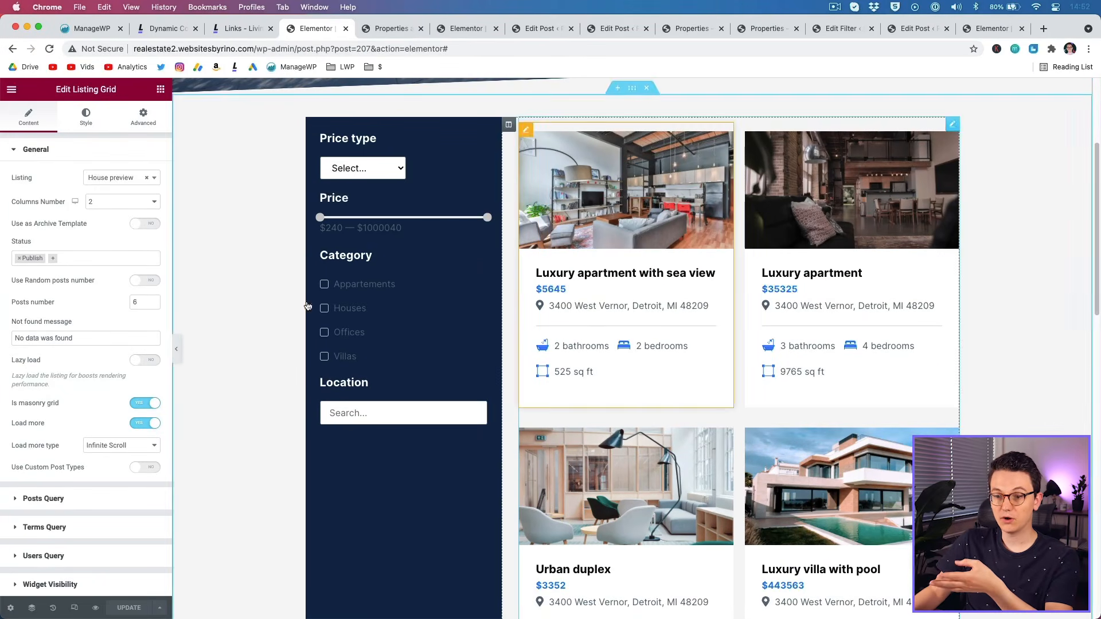
double_click(142, 304)
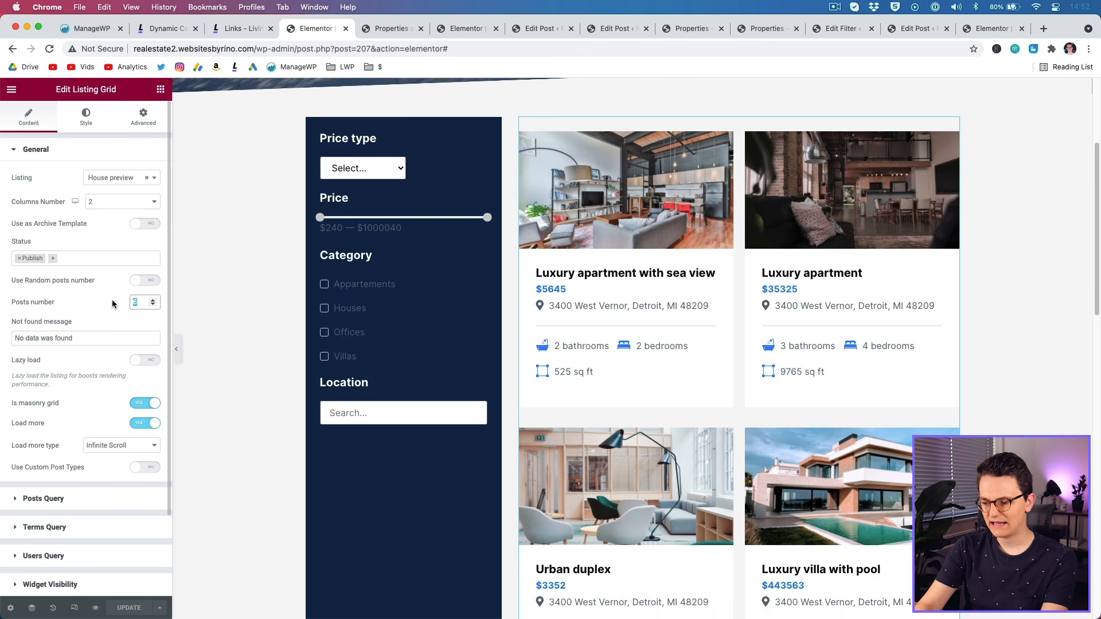
type("10")
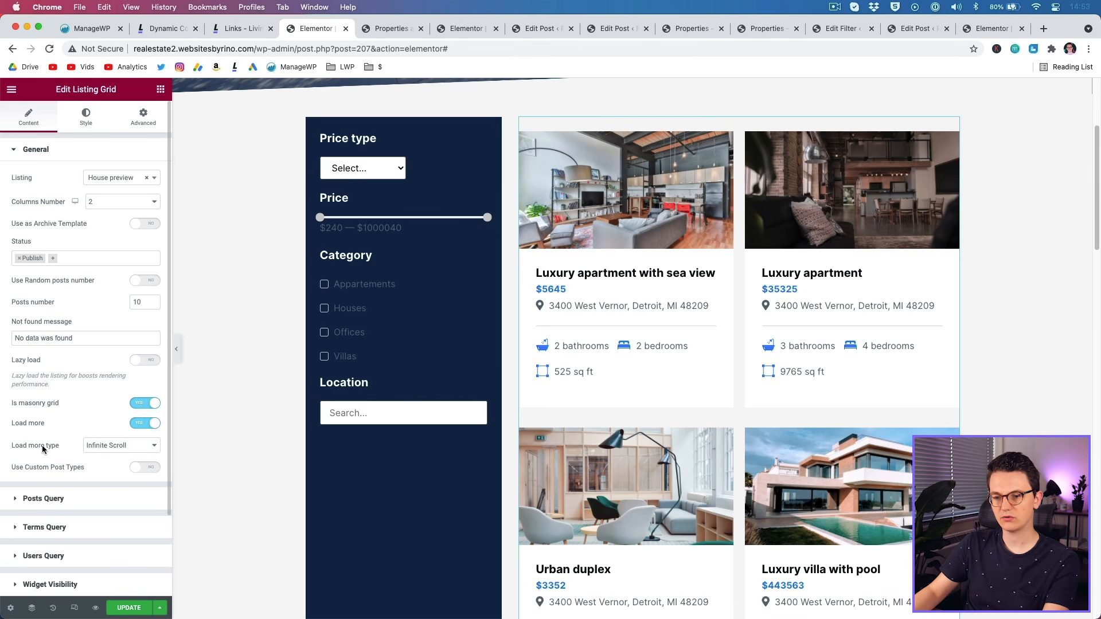
scroll(311, 447, "down", 20)
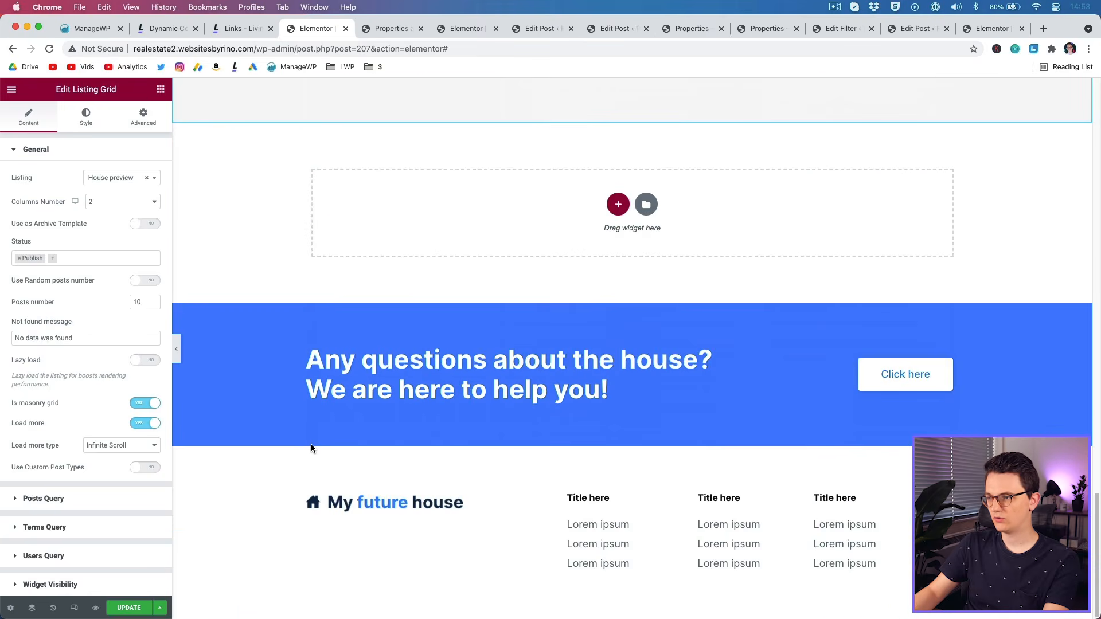
scroll(311, 448, "up", 20)
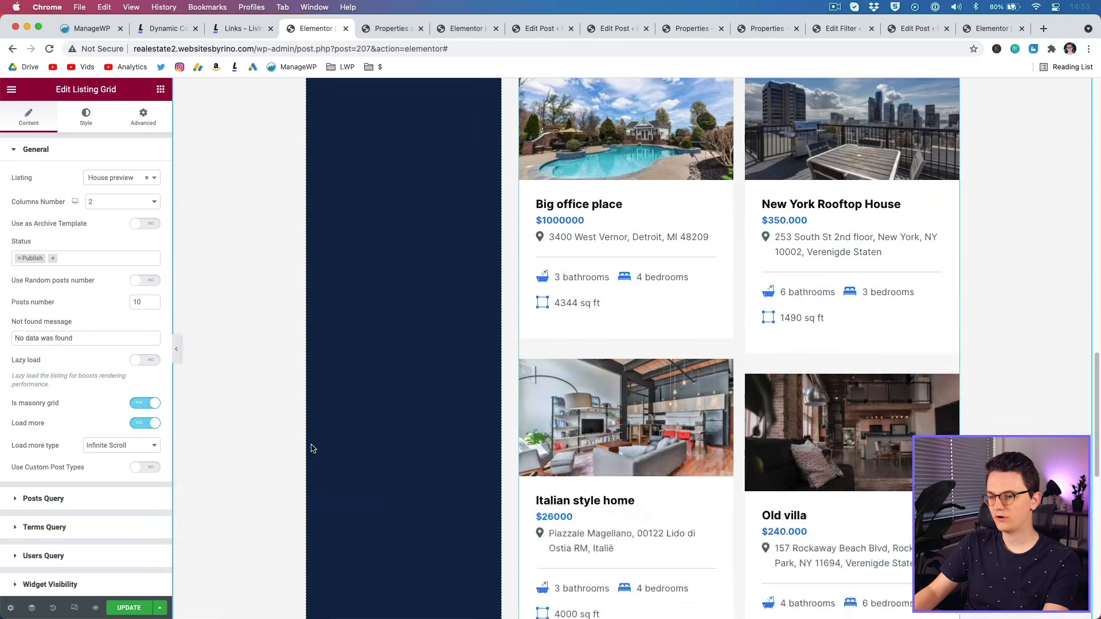
scroll(311, 447, "up", 8)
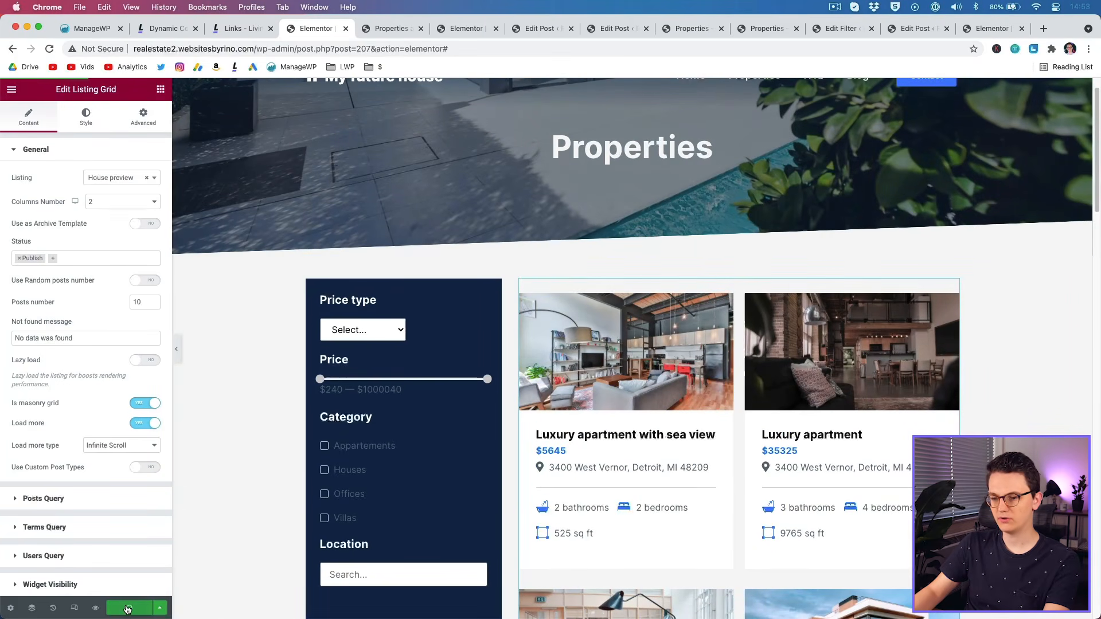
Return to the template preview, refresh it and check the property listing all the way down the page.
left_click(392, 31)
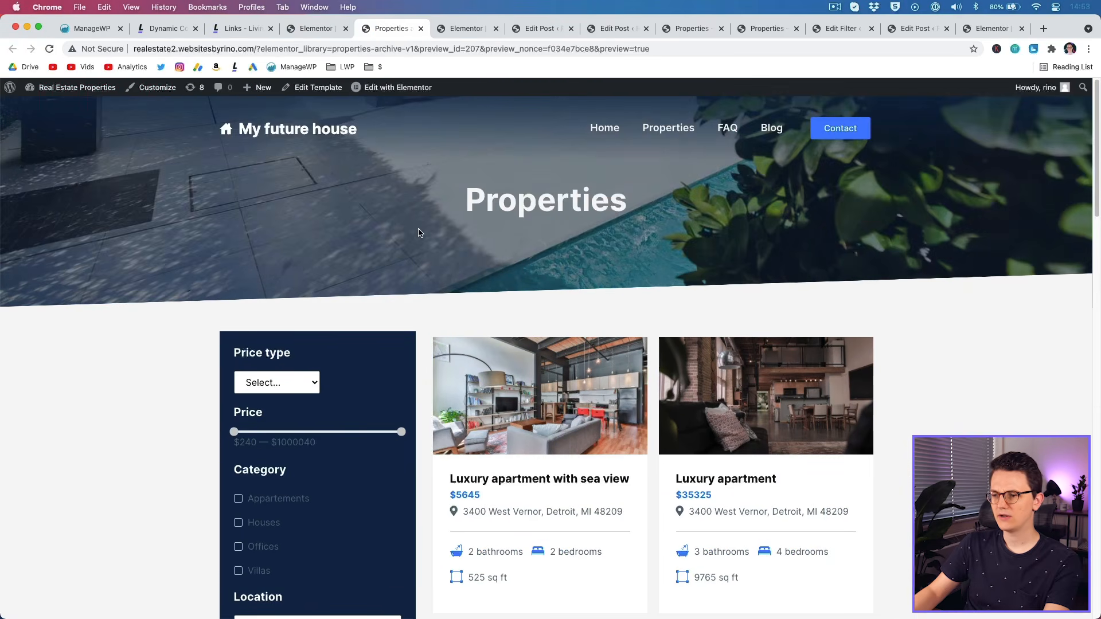
scroll(418, 232, "down", 4)
scroll(418, 229, "down", 20)
scroll(418, 229, "up", 5)
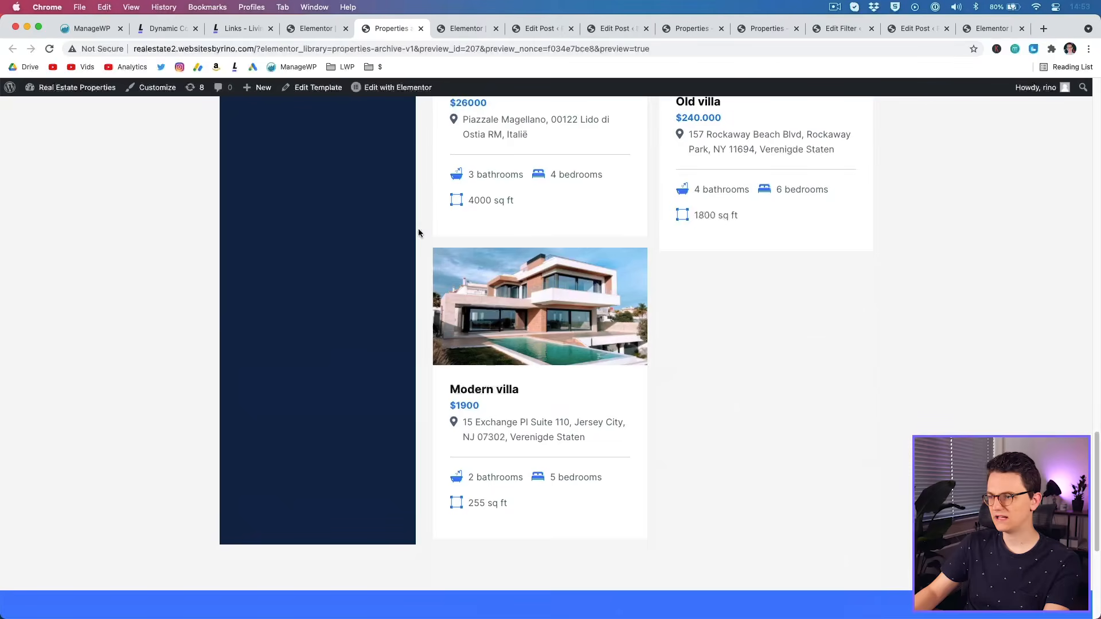
scroll(586, 386, "down", 5)
scroll(356, 352, "up", 5)
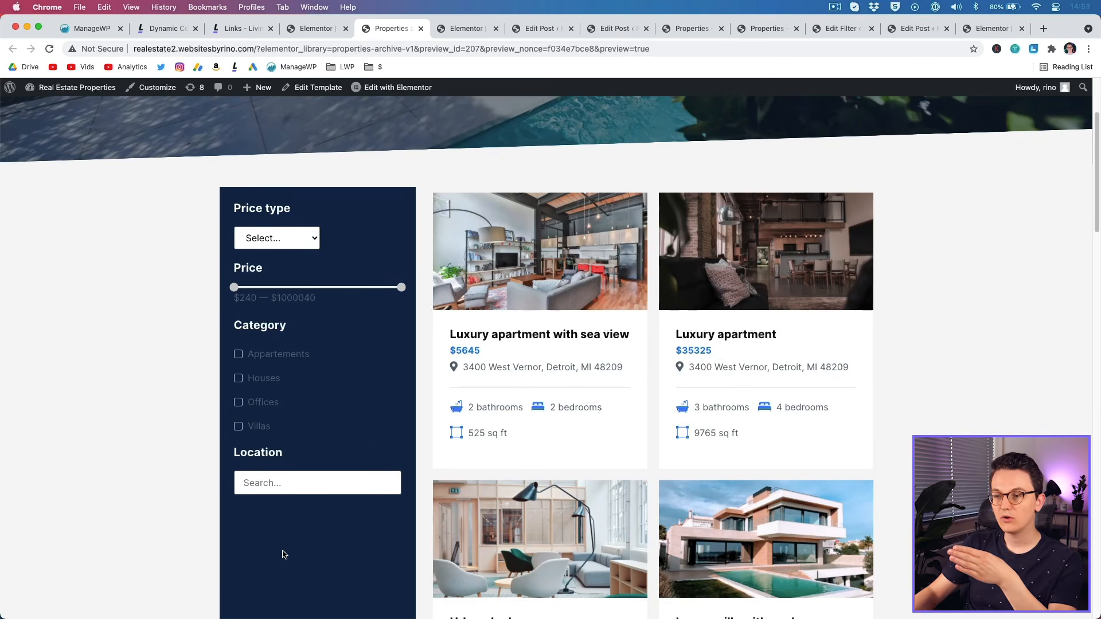
Switch to the example site's Properties page and filter it by Appartements to examine its active filters section.
left_click(691, 28)
left_click(748, 30)
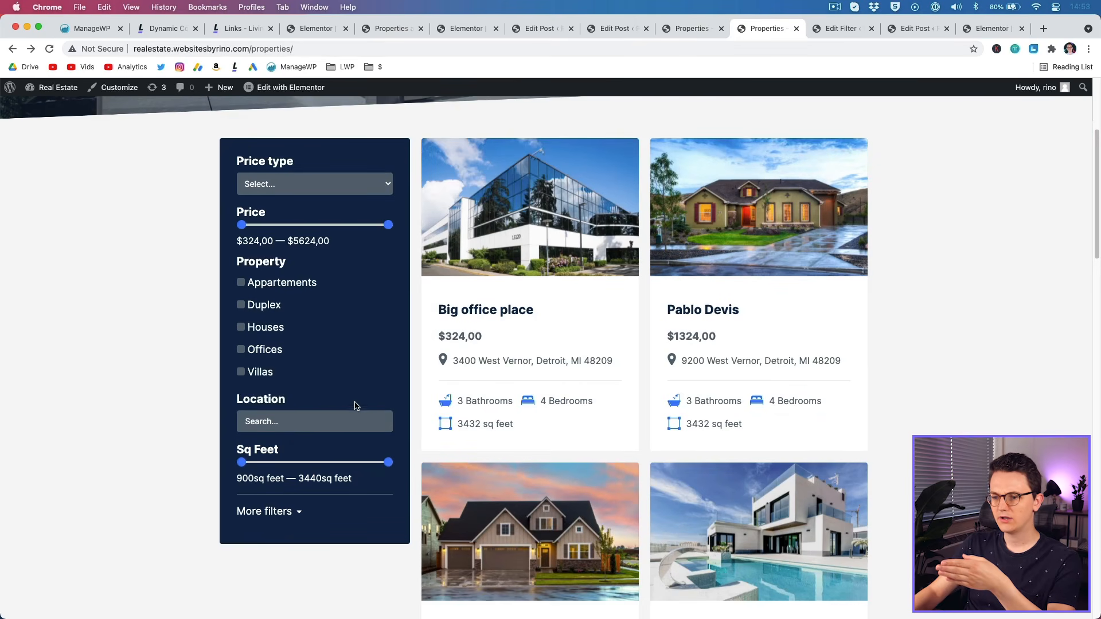
scroll(264, 498, "down", 1)
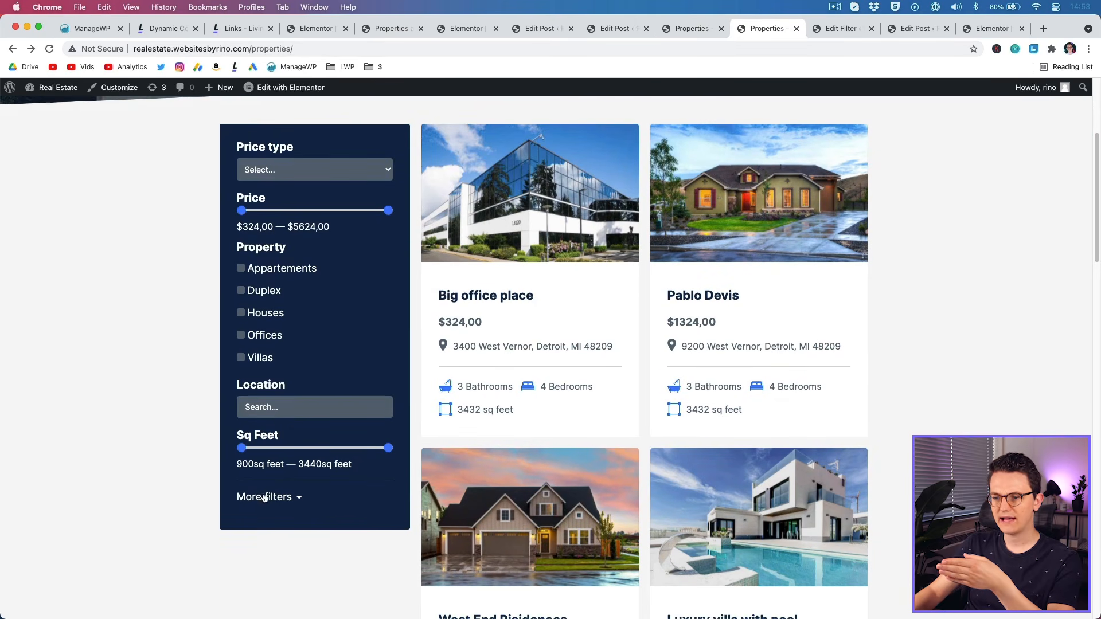
left_click(241, 269)
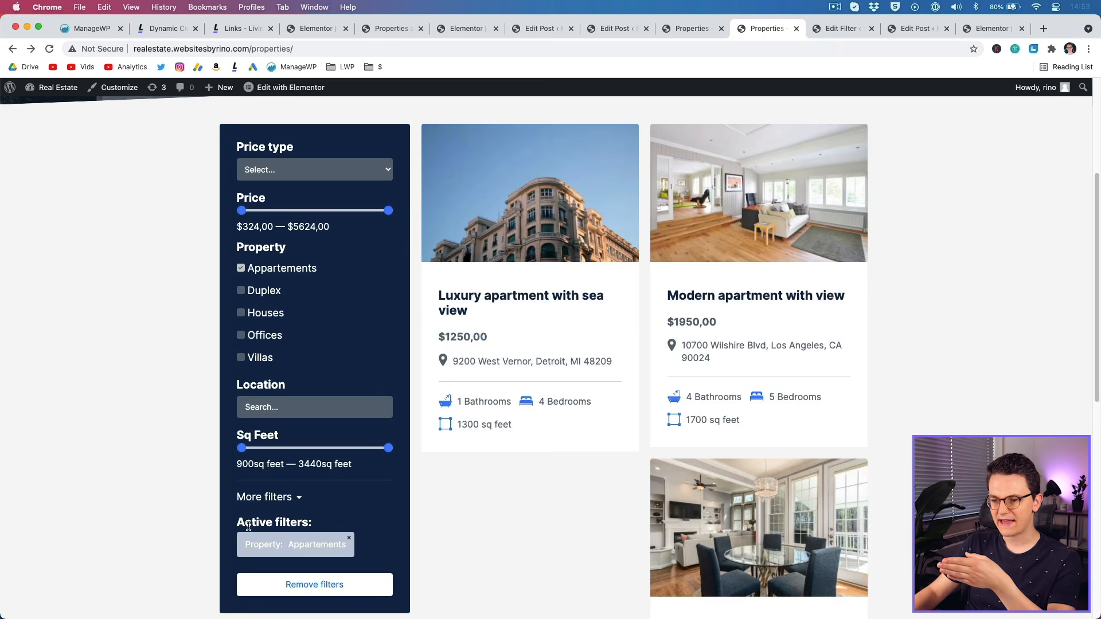
scroll(281, 577, "down", 1)
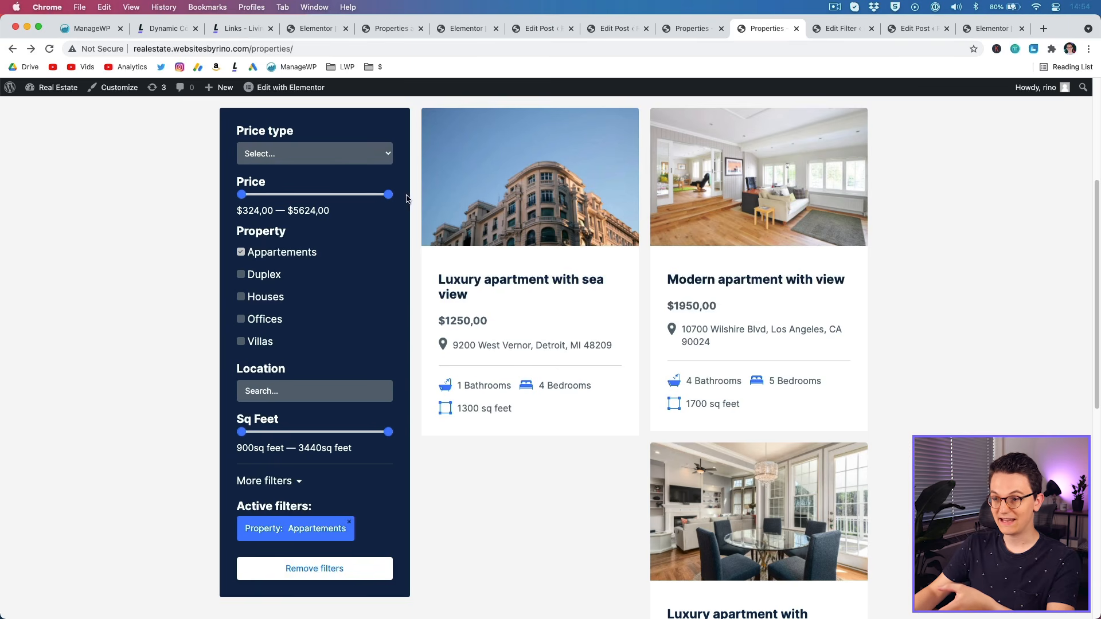
Lower the maximum of the price filter on the finished properties page to $4724,00 and examine the active filters.
left_click_drag(389, 195, 364, 195)
scroll(362, 534, "down", 2)
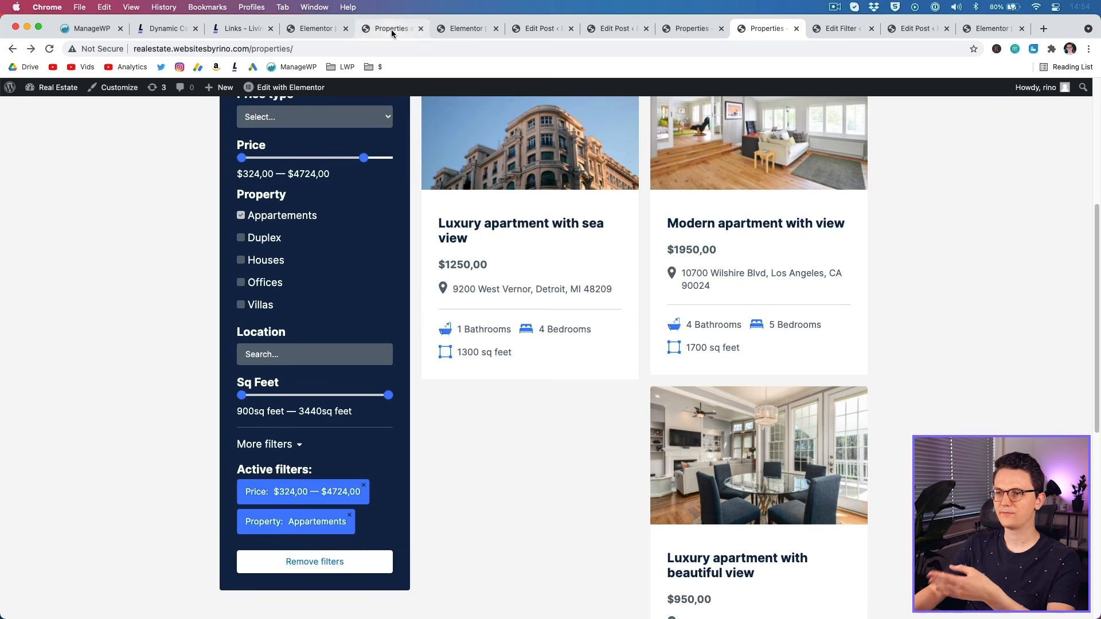
In the Elementor editor, add a Remove Filters widget below the location search in the filter sidebar.
left_click(329, 30)
scroll(273, 384, "down", 3)
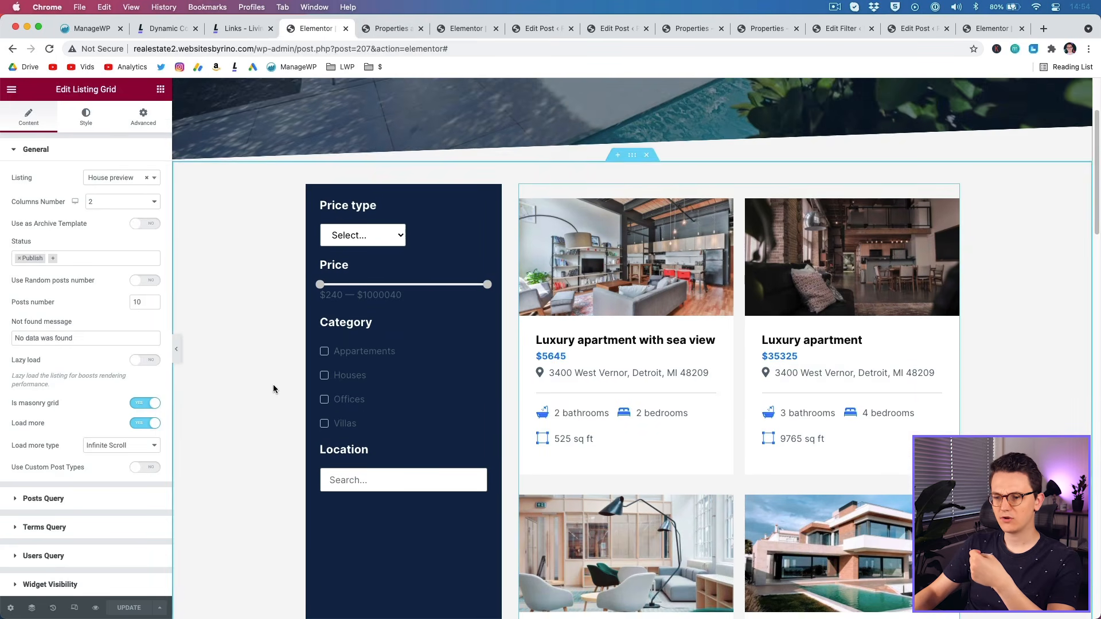
left_click(161, 89)
scroll(106, 421, "down", 15)
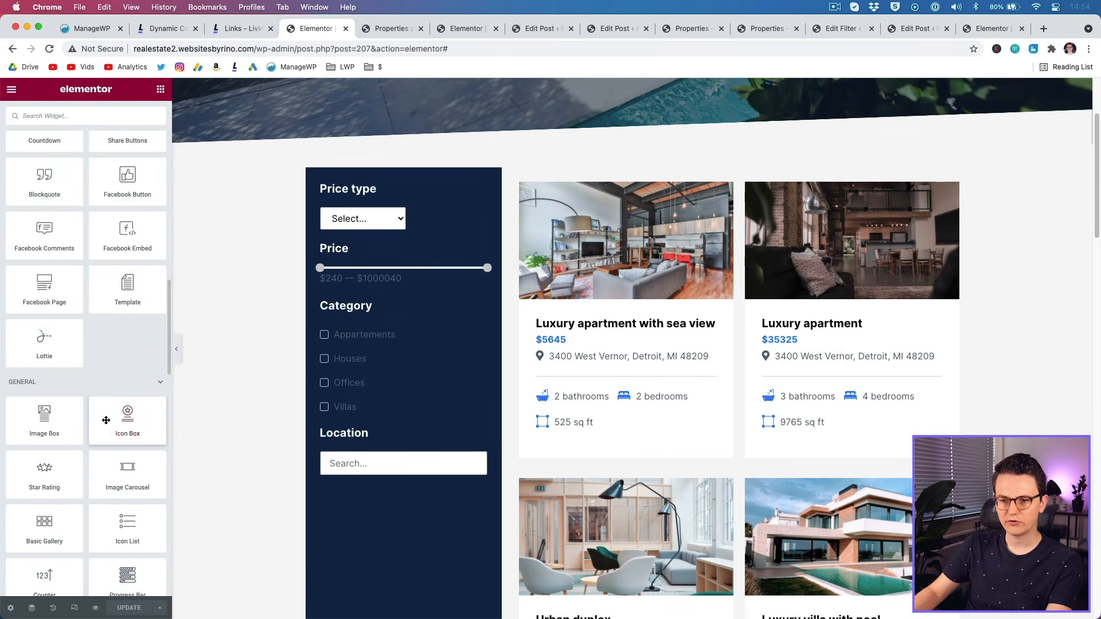
scroll(106, 421, "down", 5)
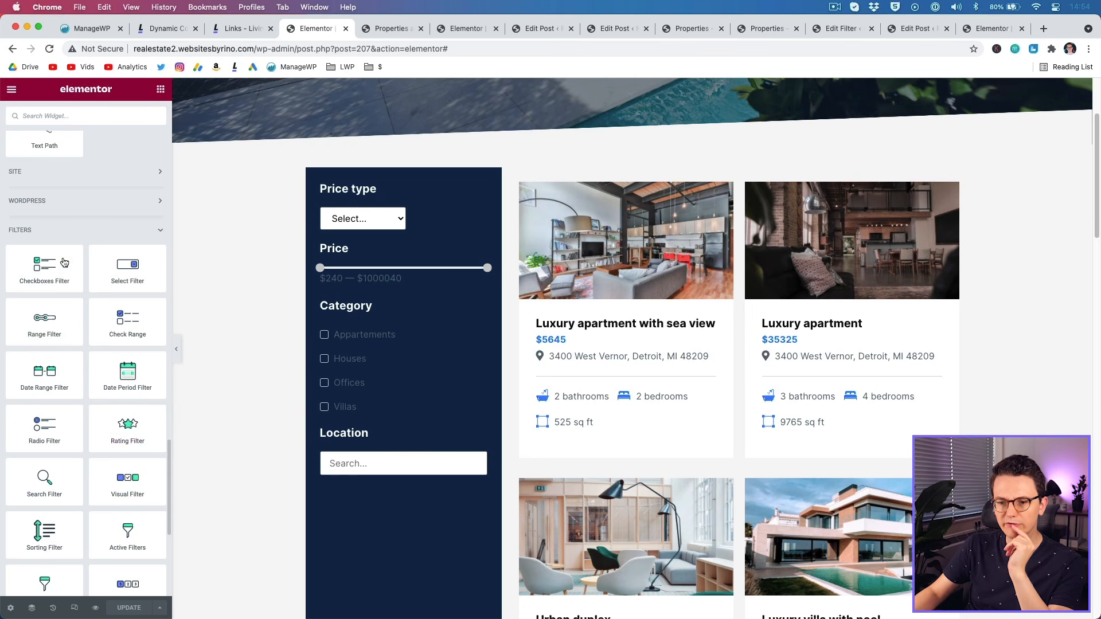
scroll(102, 395, "down", 4)
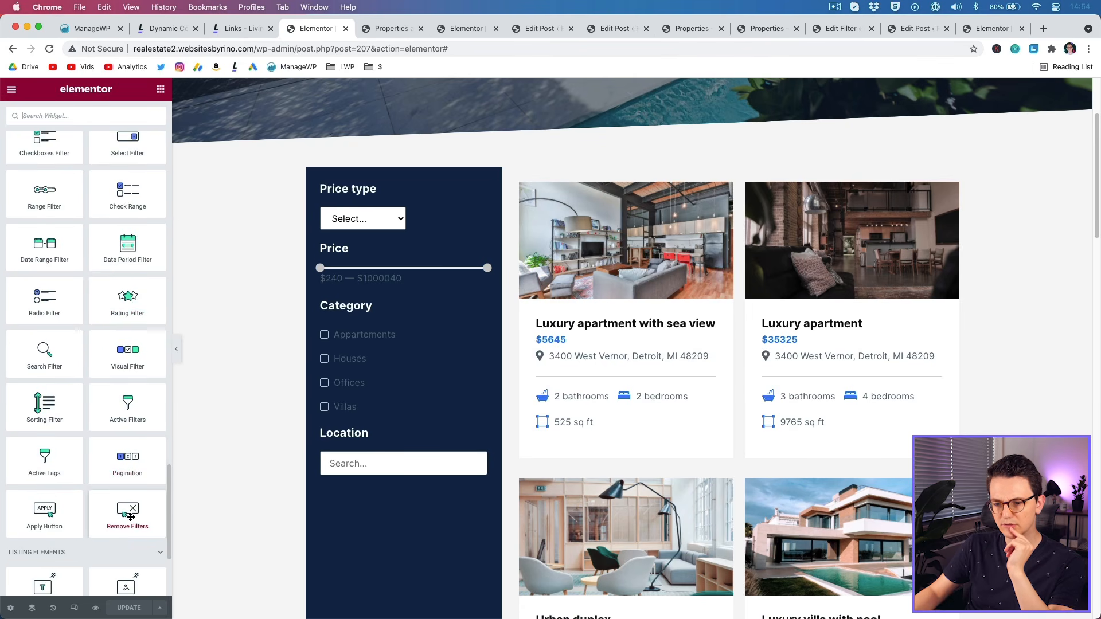
left_click_drag(127, 515, 380, 475)
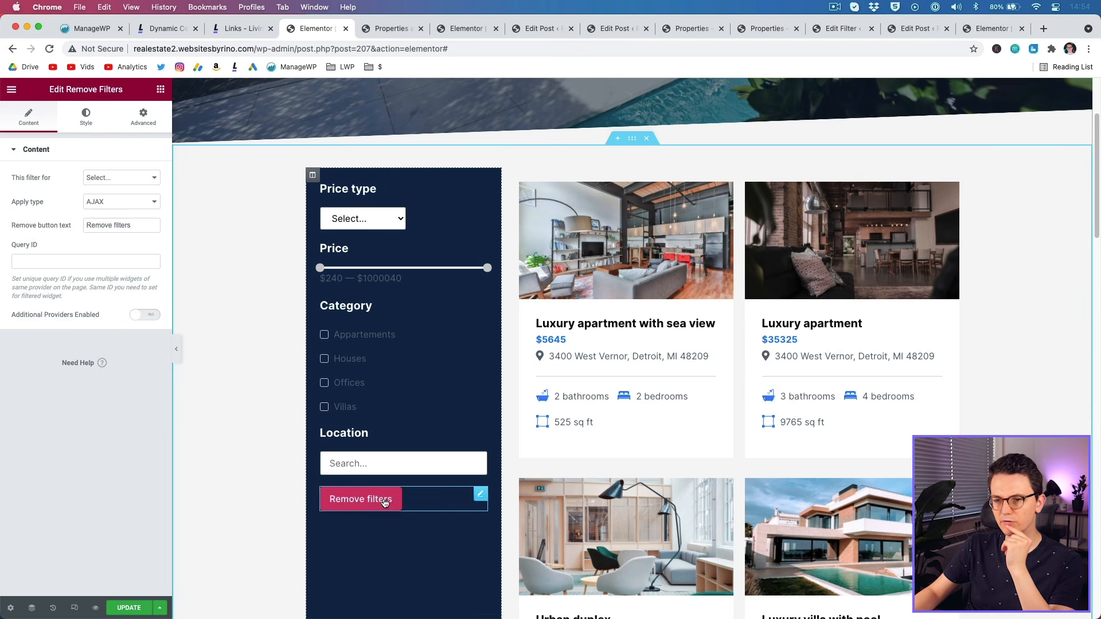
Make the Remove Filters widget apply to JetEngine, keeping AJAX as the apply type.
left_click(118, 178)
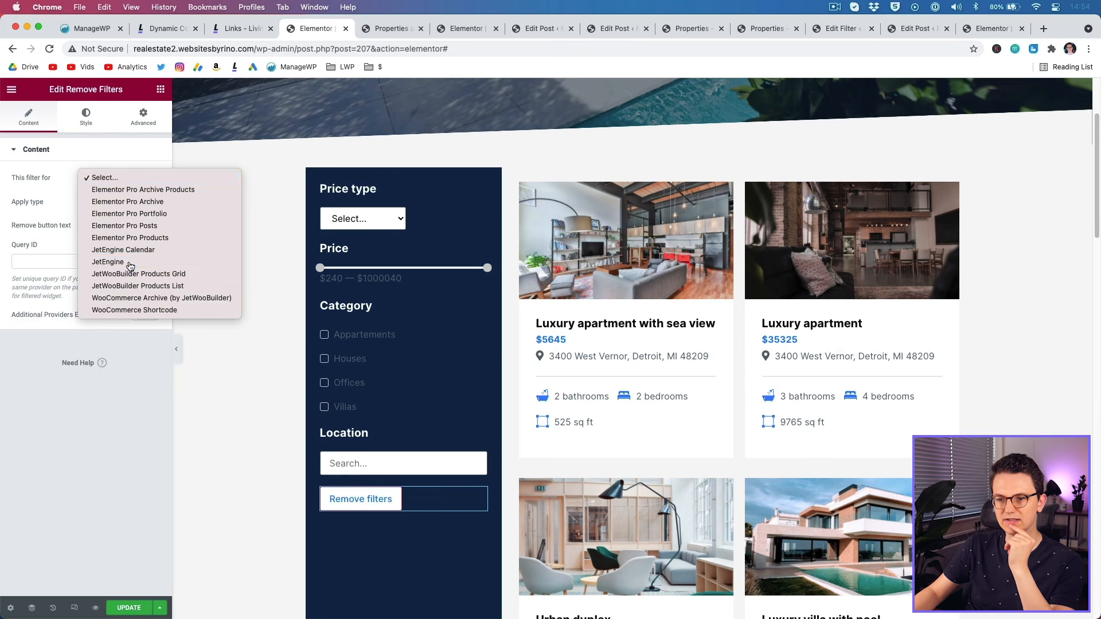
left_click(106, 260)
left_click(117, 204)
left_click(63, 210)
left_click(102, 242)
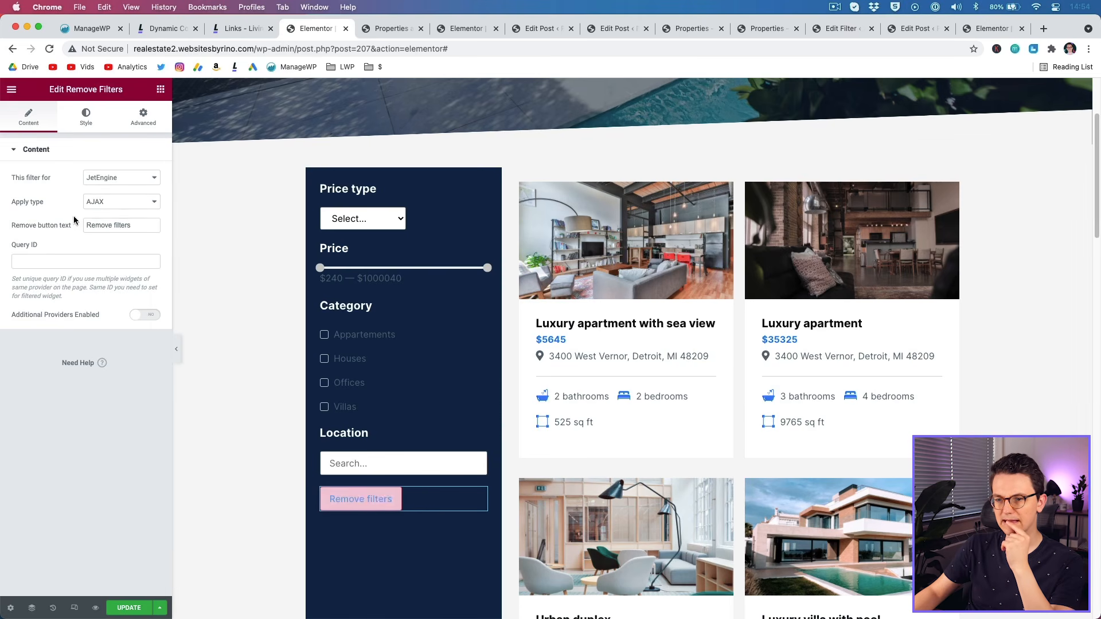
Add an Active Tags widget between the location search and the Remove filters button.
left_click(161, 89)
scroll(131, 433, "down", 10)
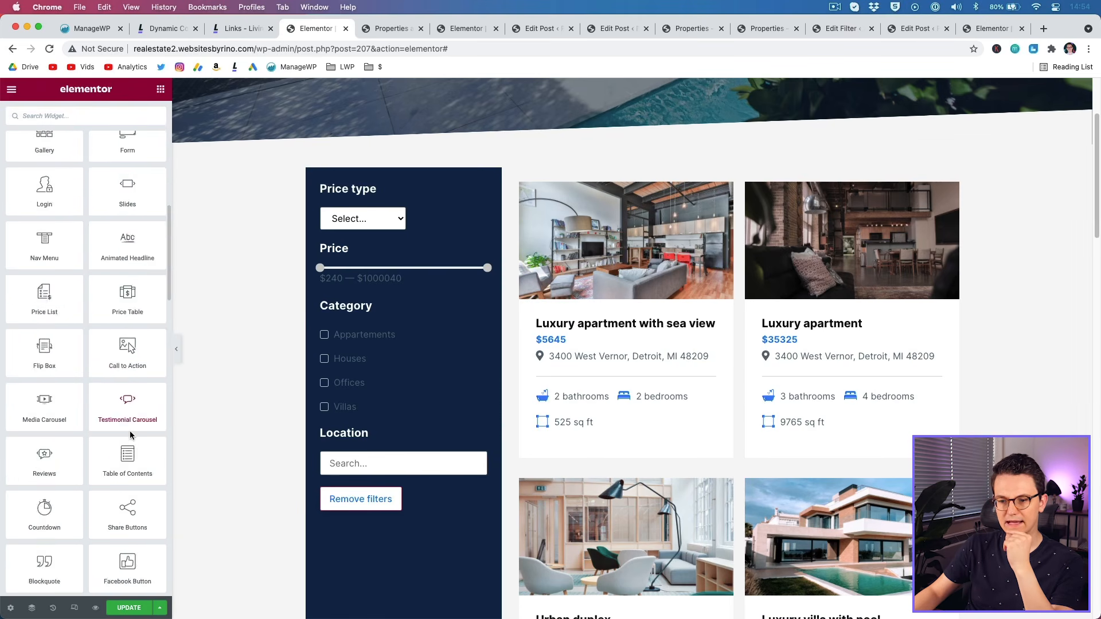
scroll(131, 432, "down", 5)
left_click_drag(31, 468, 401, 493)
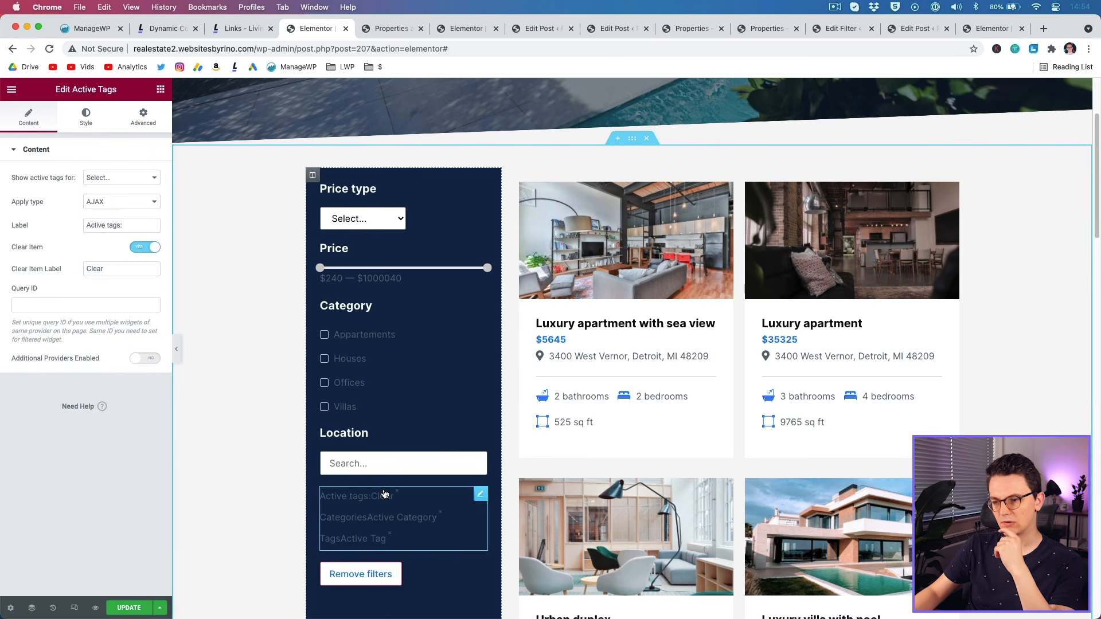
scroll(384, 499, "down", 2)
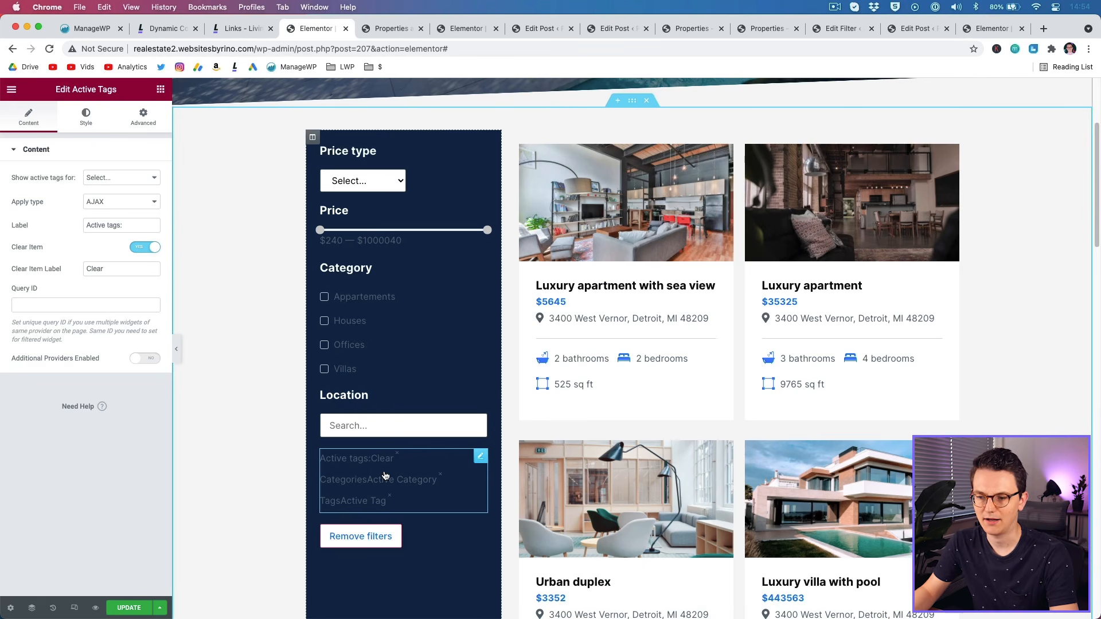
Show the active tags for JetEngine and turn off the widget's clear item.
left_click(130, 180)
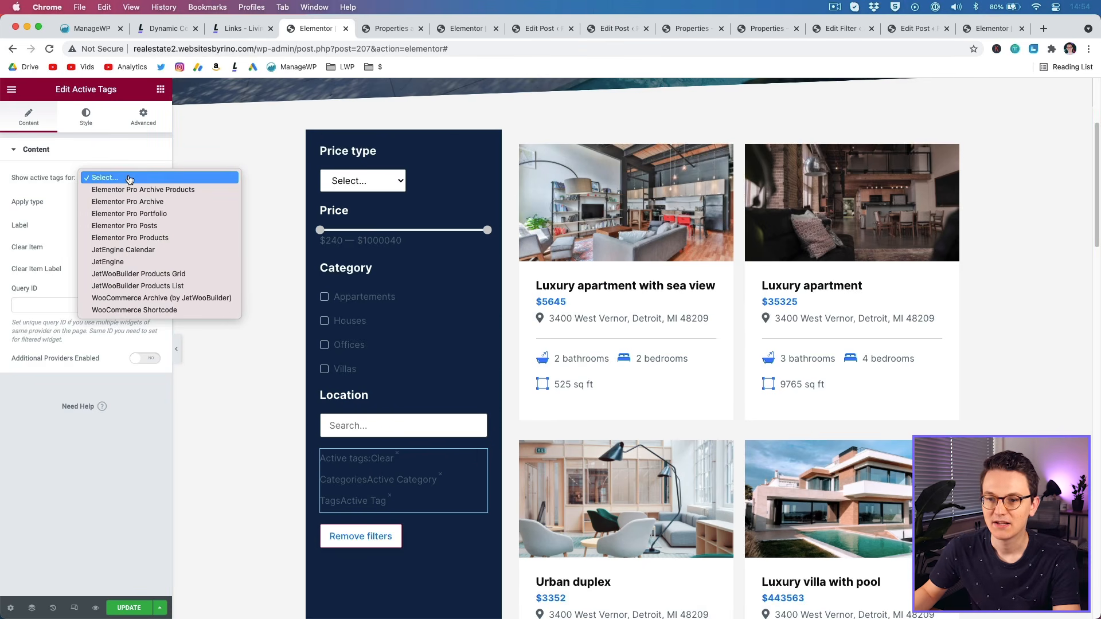
left_click(124, 261)
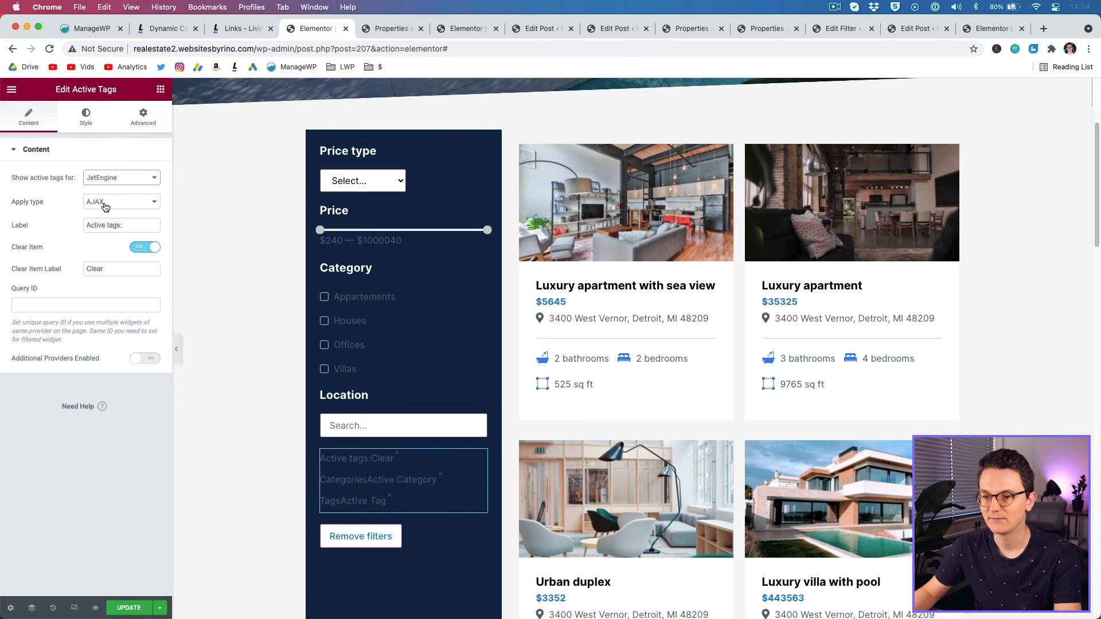
left_click(138, 249)
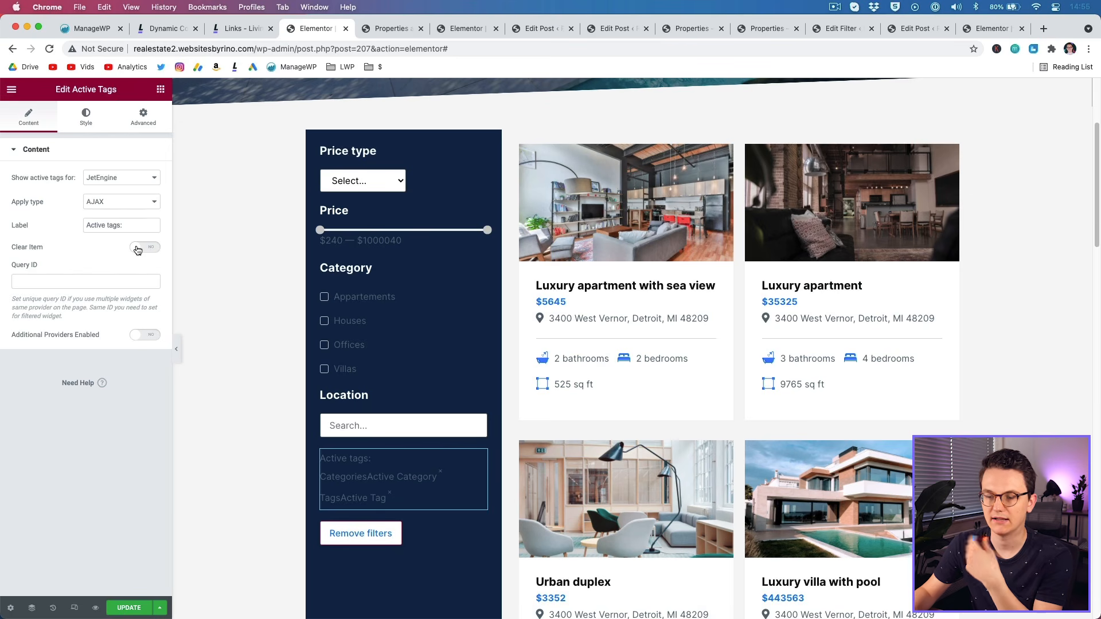
Set the title colour of the Active Tags widget to white.
left_click(77, 121)
left_click(138, 202)
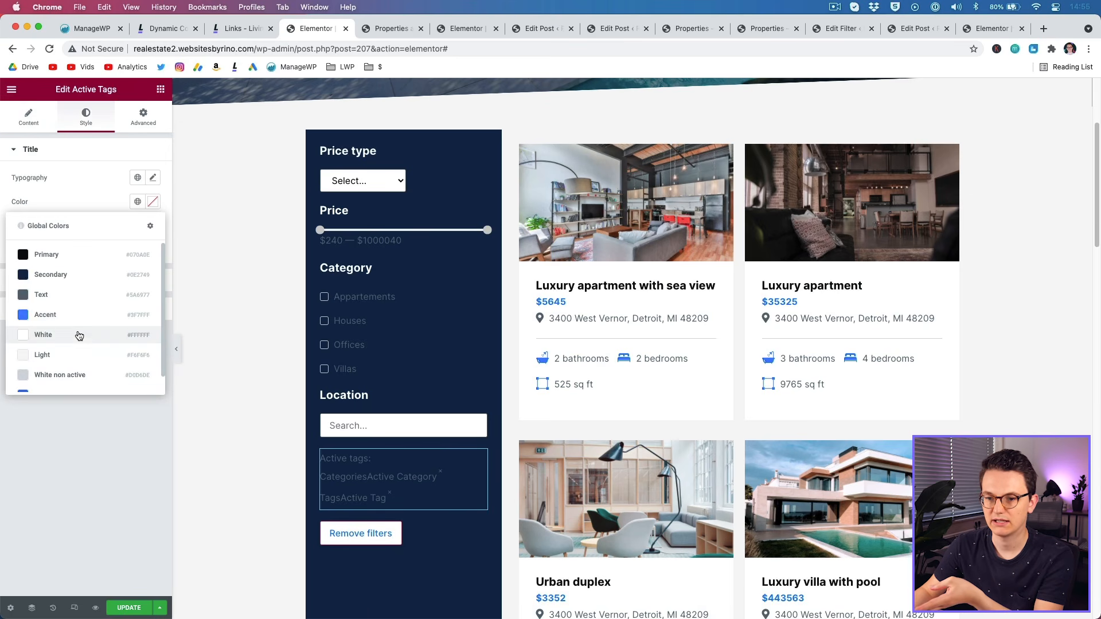
left_click(80, 356)
Style the tag items of the Active Tags widget with the global Accent background colour and White text.
left_click(106, 310)
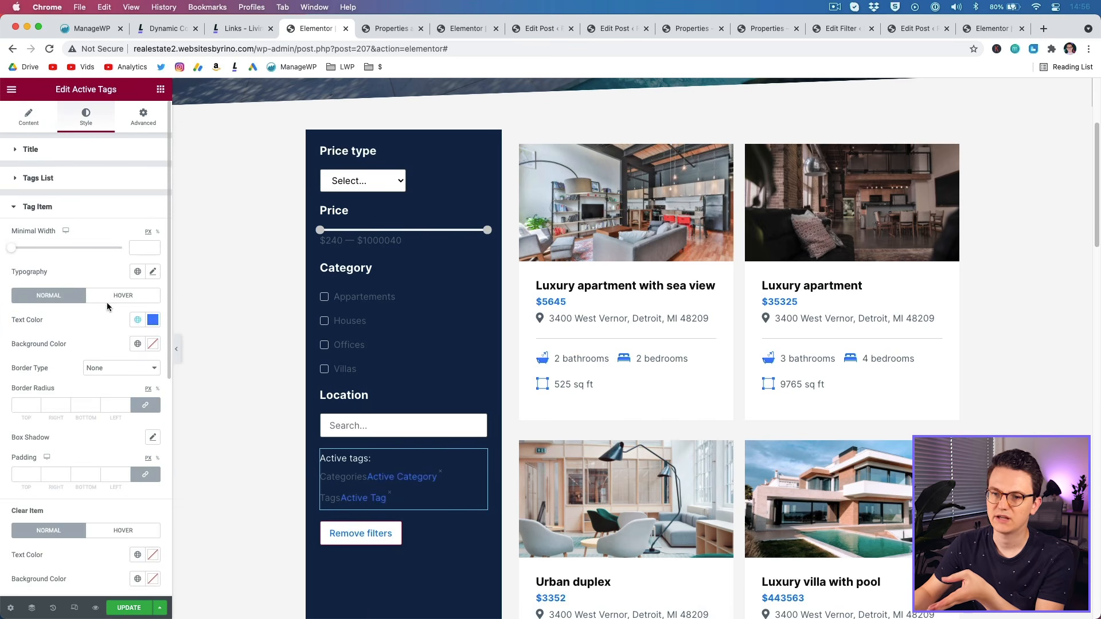
left_click(139, 344)
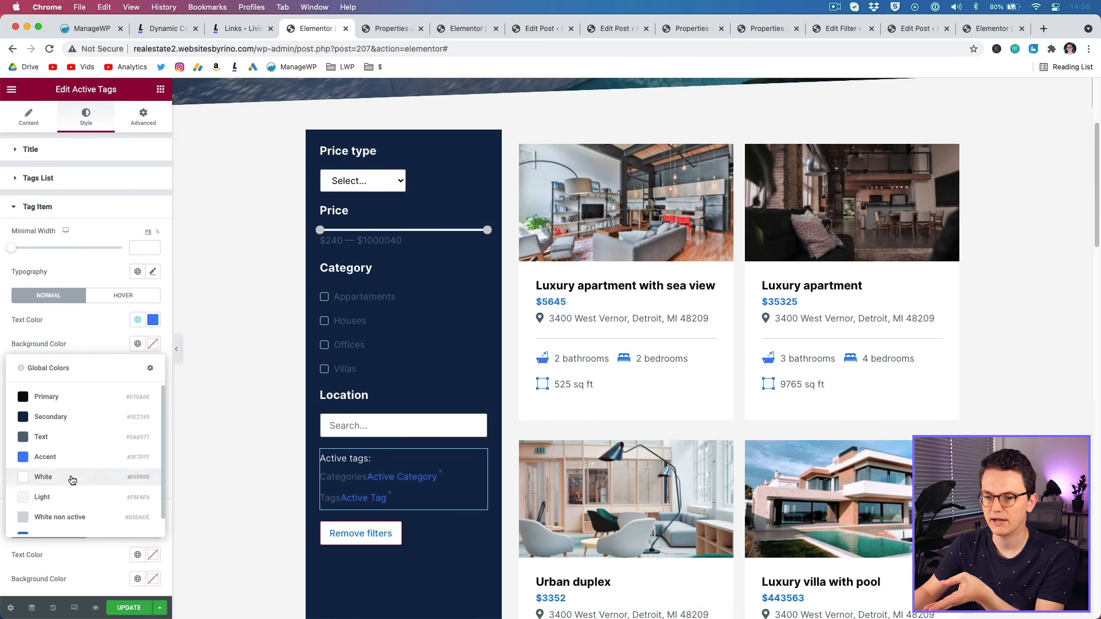
left_click(74, 494)
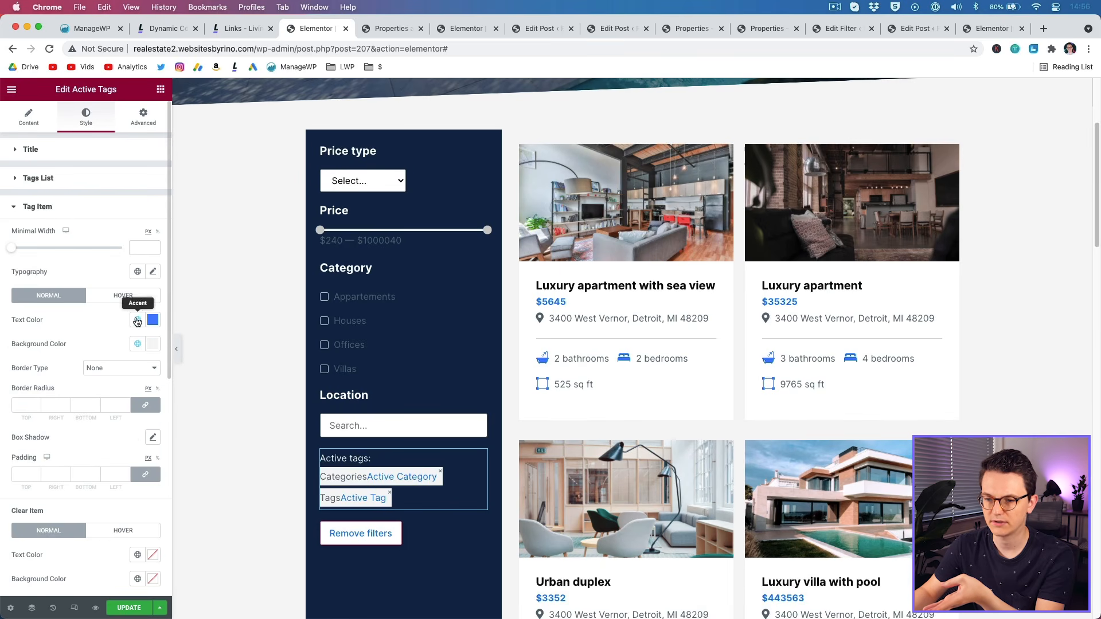
left_click(138, 345)
left_click(71, 458)
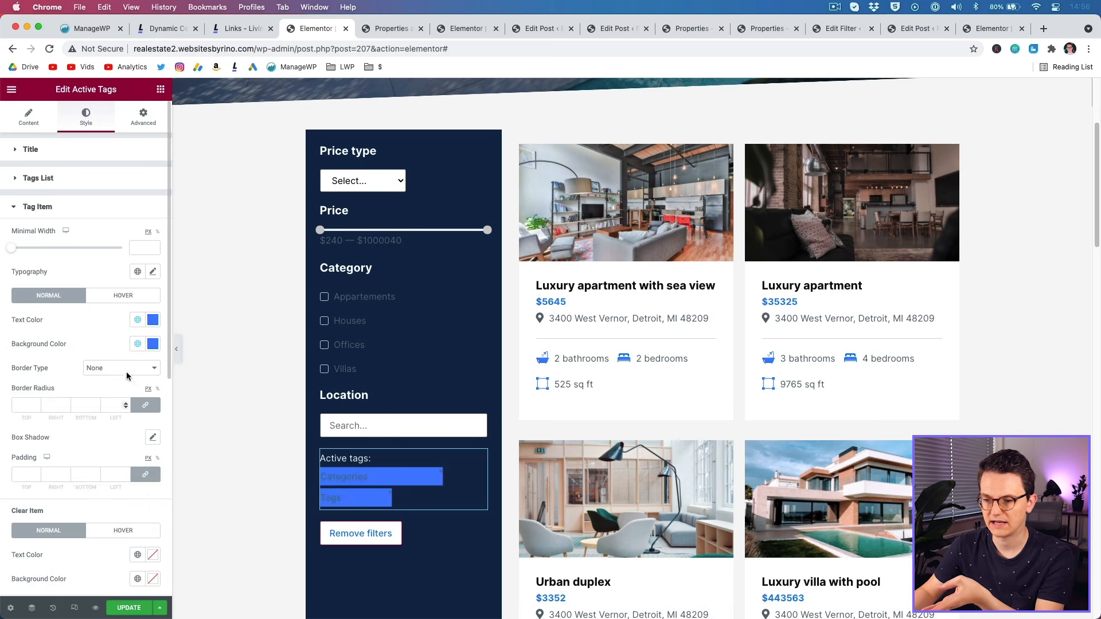
left_click(138, 320)
left_click(76, 455)
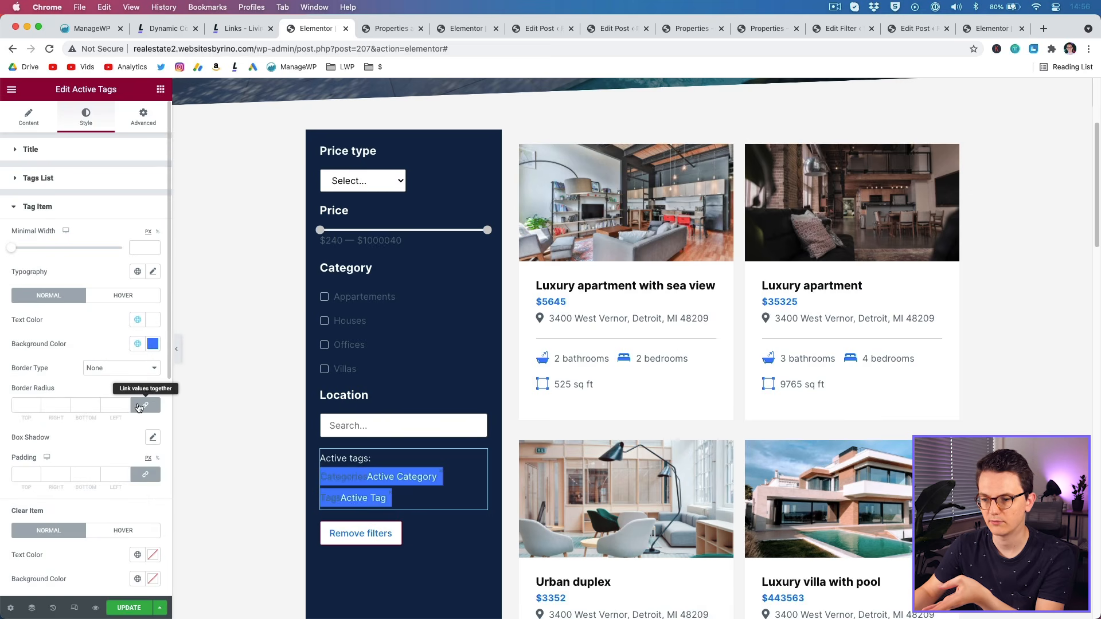
Save the updated properties template and bring up the filter sidebar on its preview page.
left_click(456, 462)
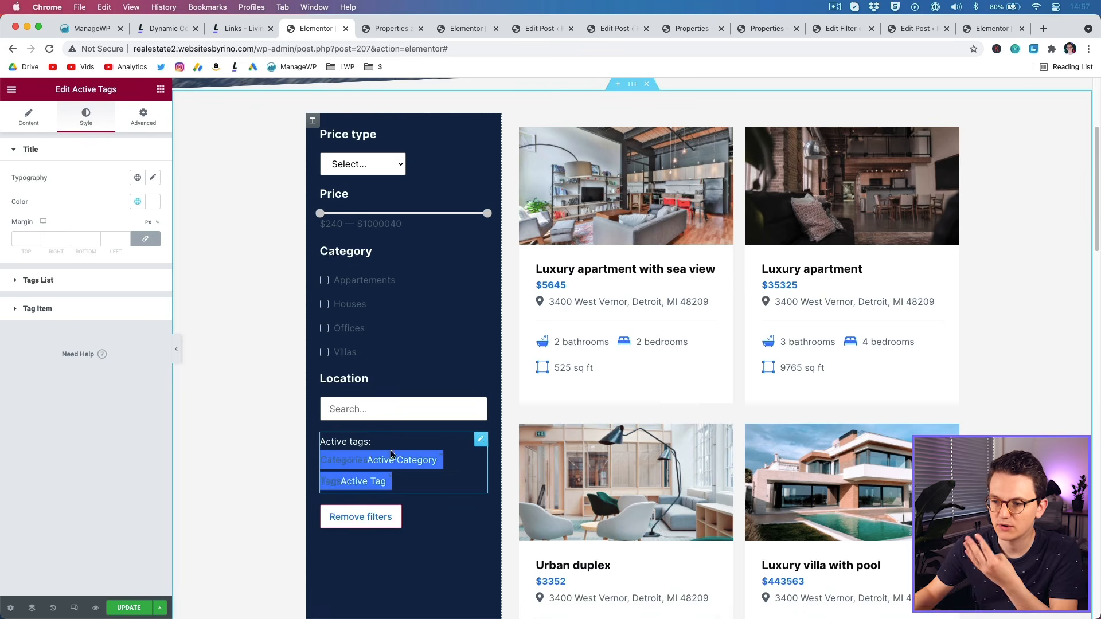
scroll(253, 457, "up", 2)
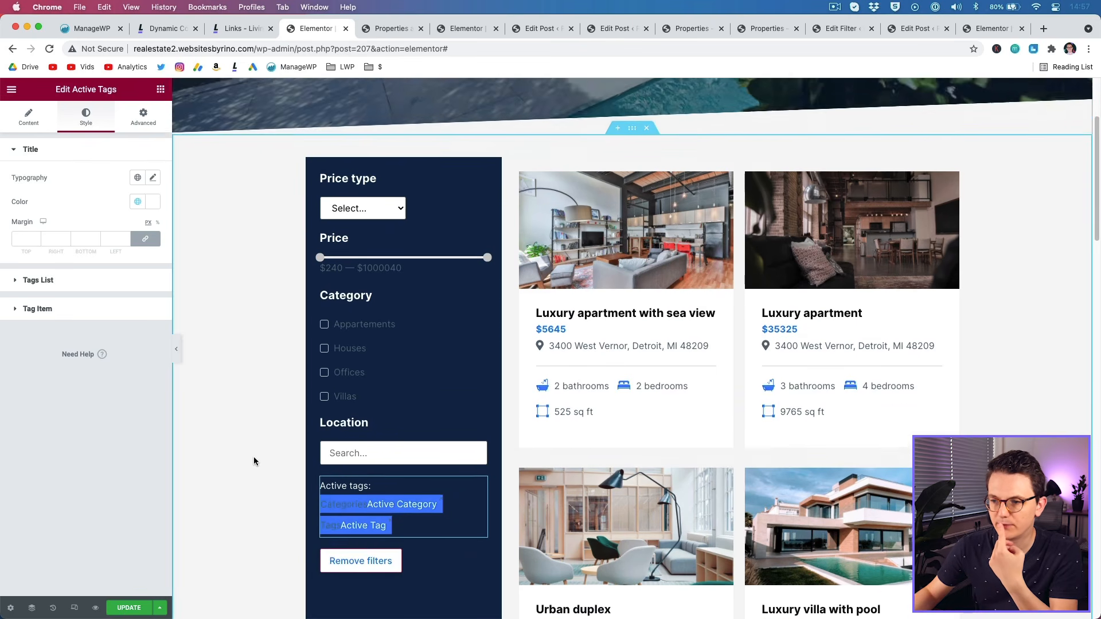
scroll(253, 456, "down", 3)
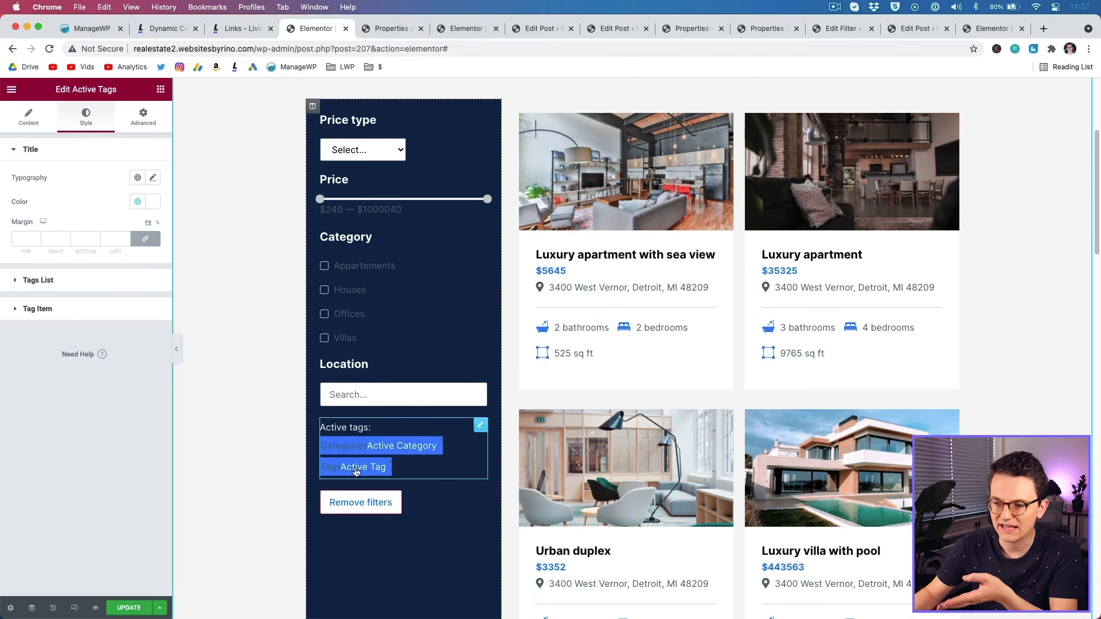
left_click(130, 609)
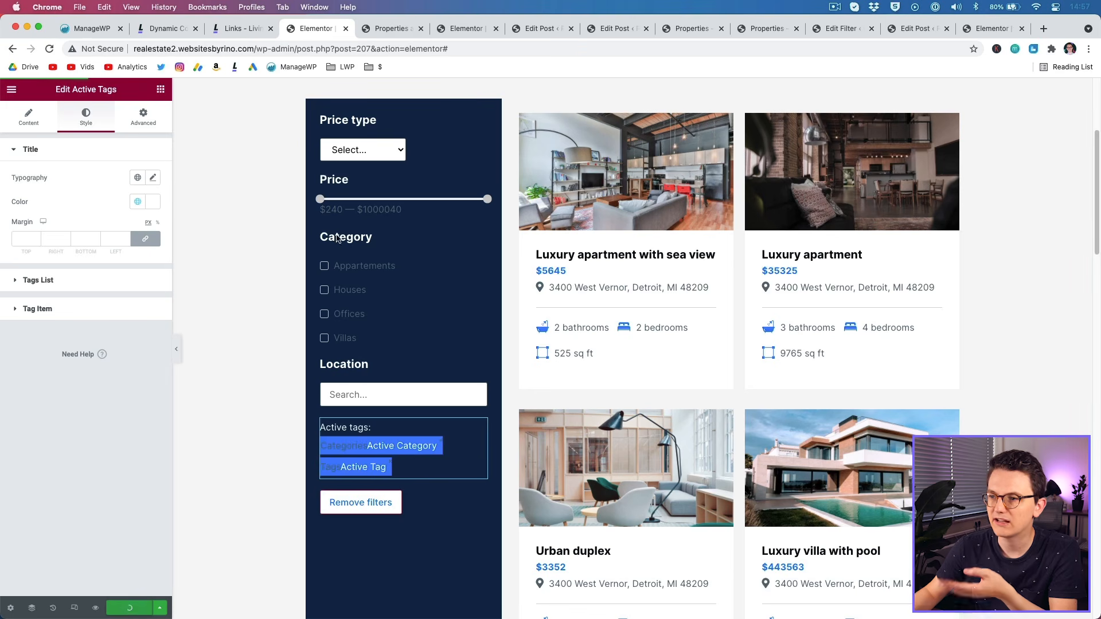
left_click(389, 29)
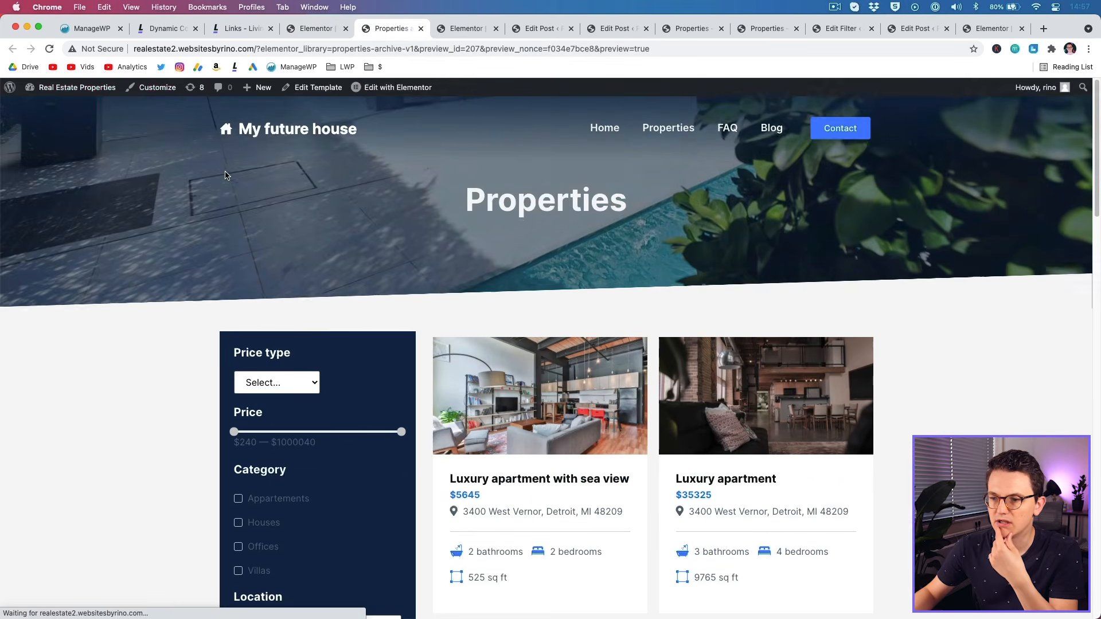
scroll(205, 333, "down", 5)
scroll(223, 338, "up", 1)
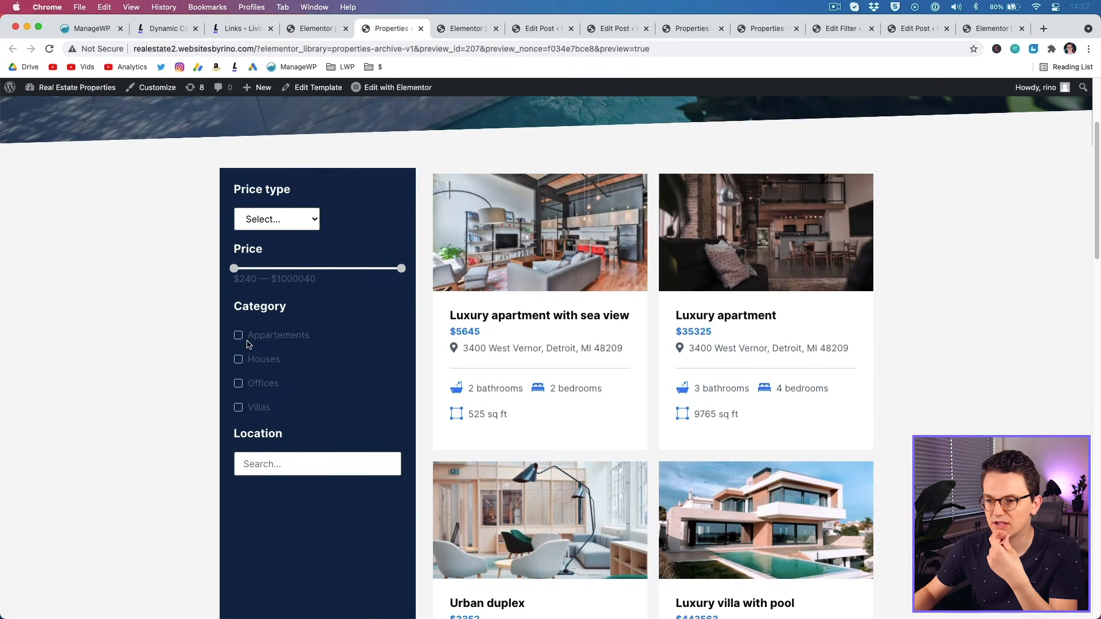
Test the preview's filters by toggling Appartements, lowering the maximum price to $616540 and selecting Appartements again.
left_click(239, 336)
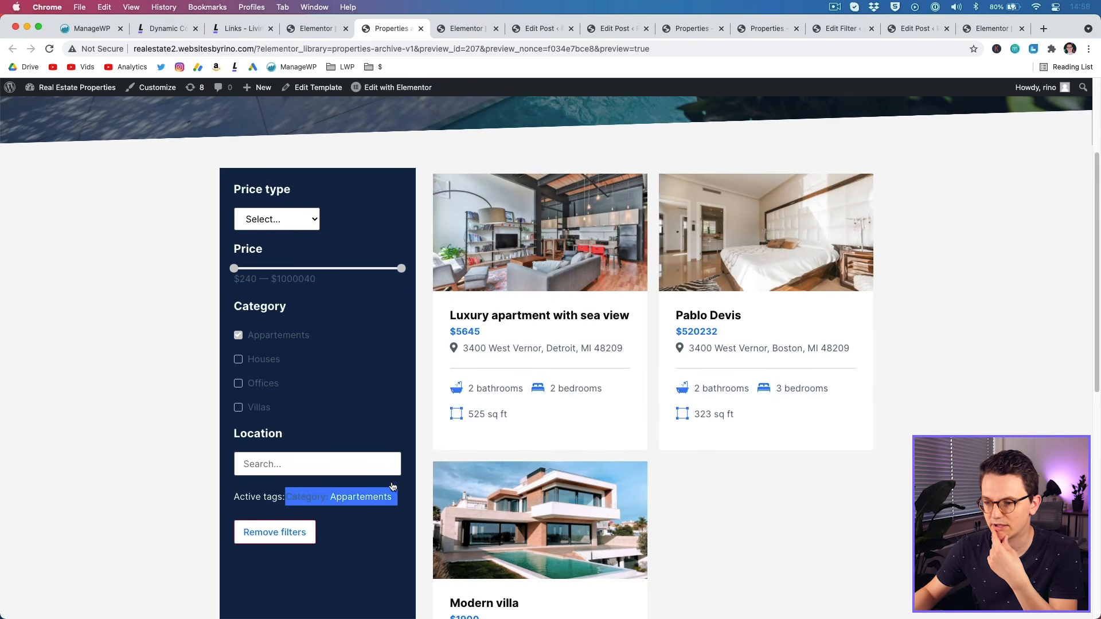
left_click(244, 342)
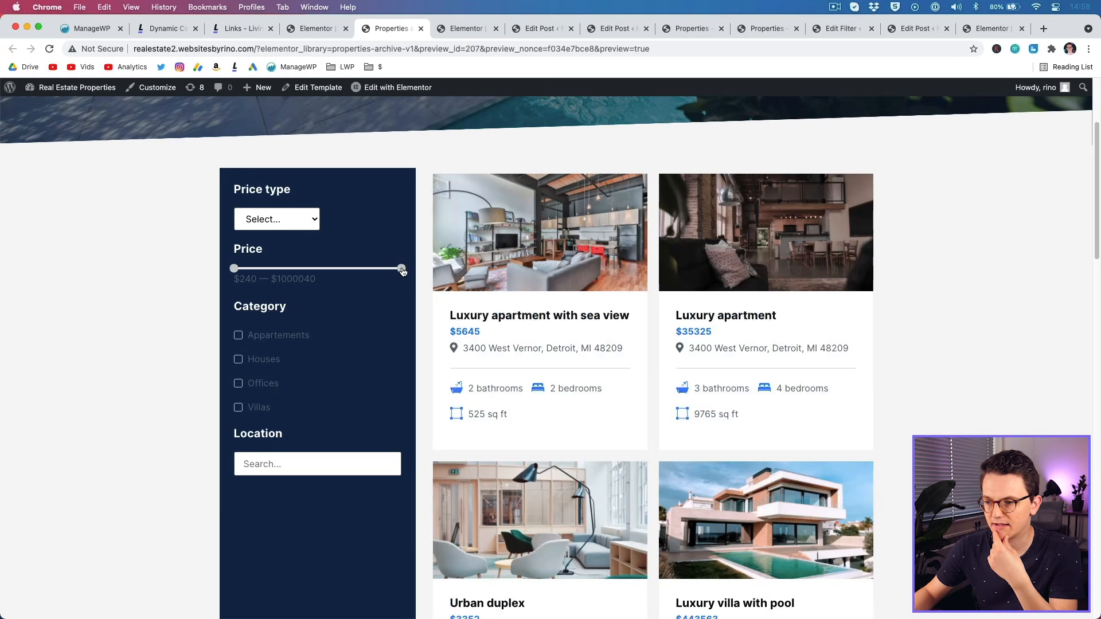
left_click_drag(397, 271, 339, 274)
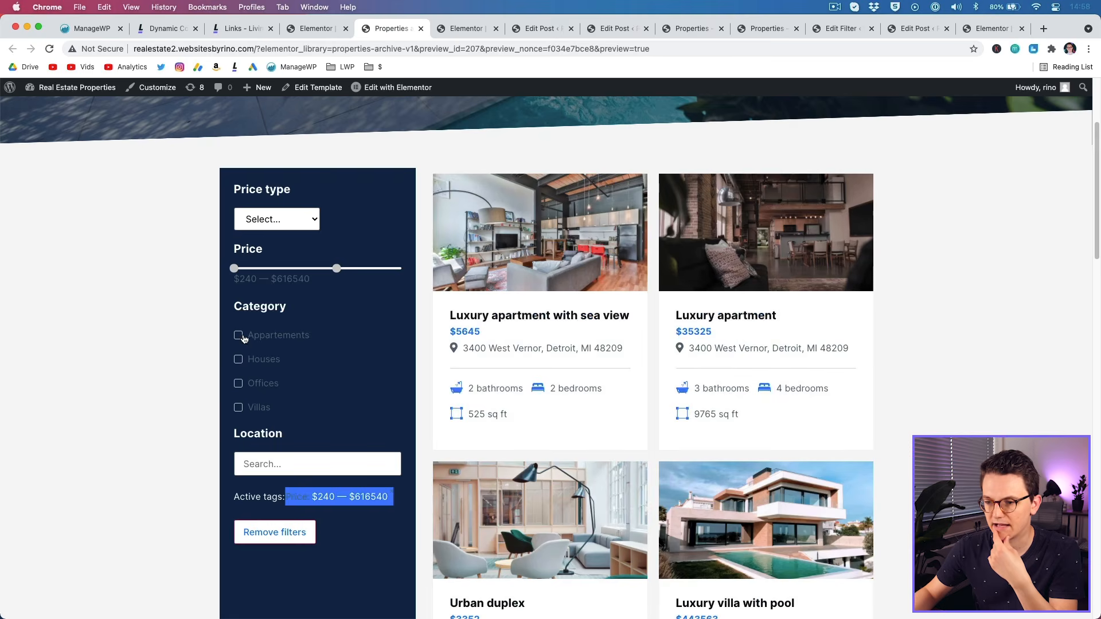
left_click(240, 338)
scroll(347, 516, "down", 1)
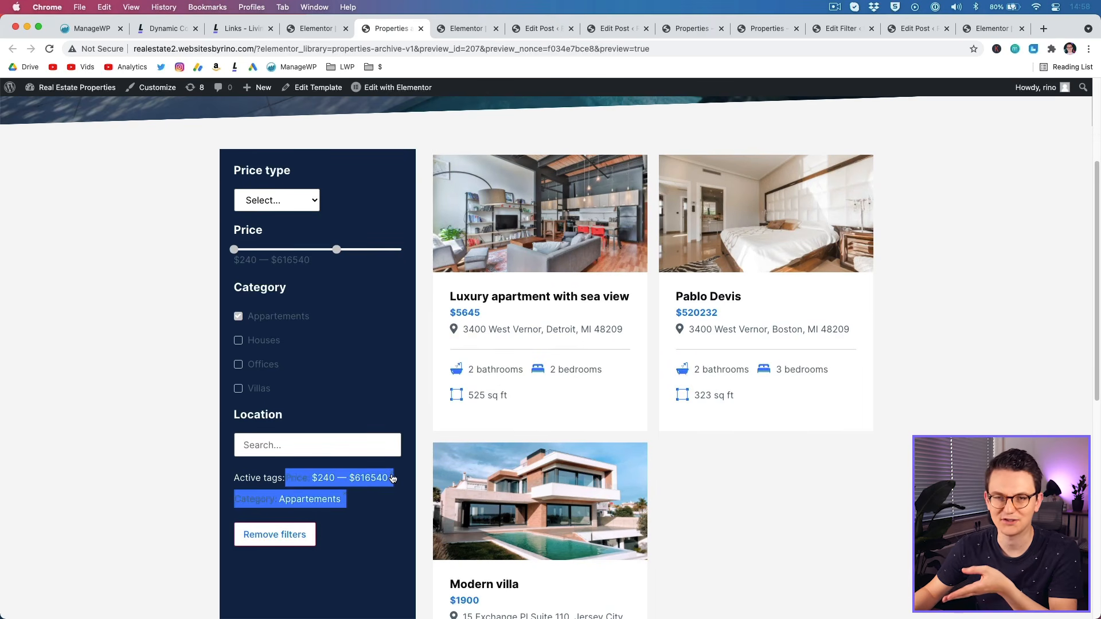
Switch to the finished properties page, move its browser tab forward and examine its filter sidebar for comparison.
left_click(672, 32)
left_click_drag(764, 29, 706, 34)
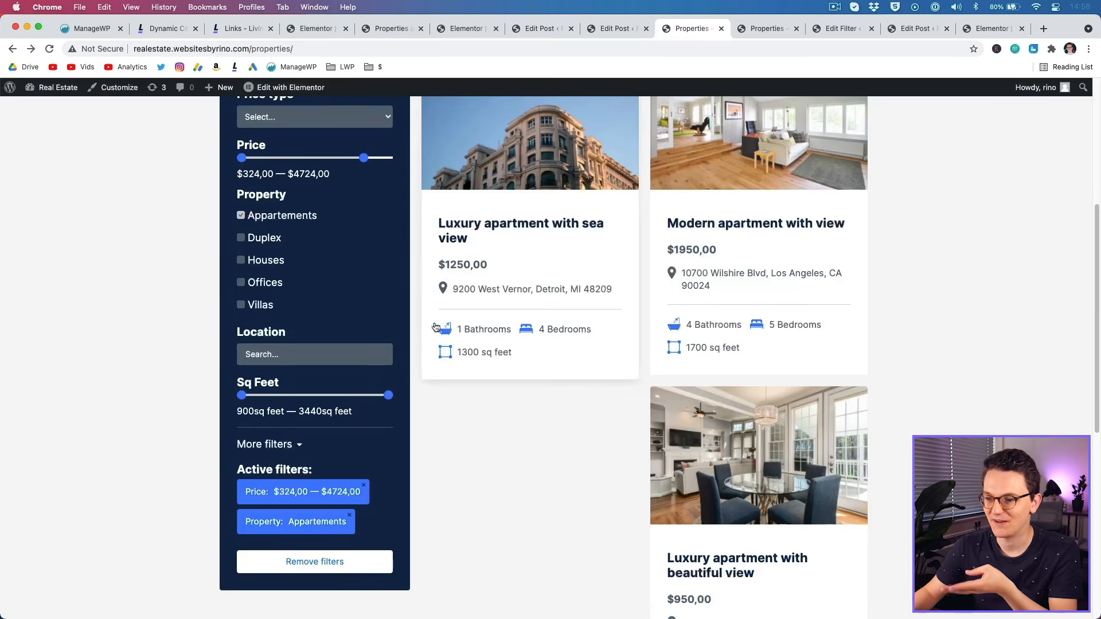
scroll(228, 397, "up", 3)
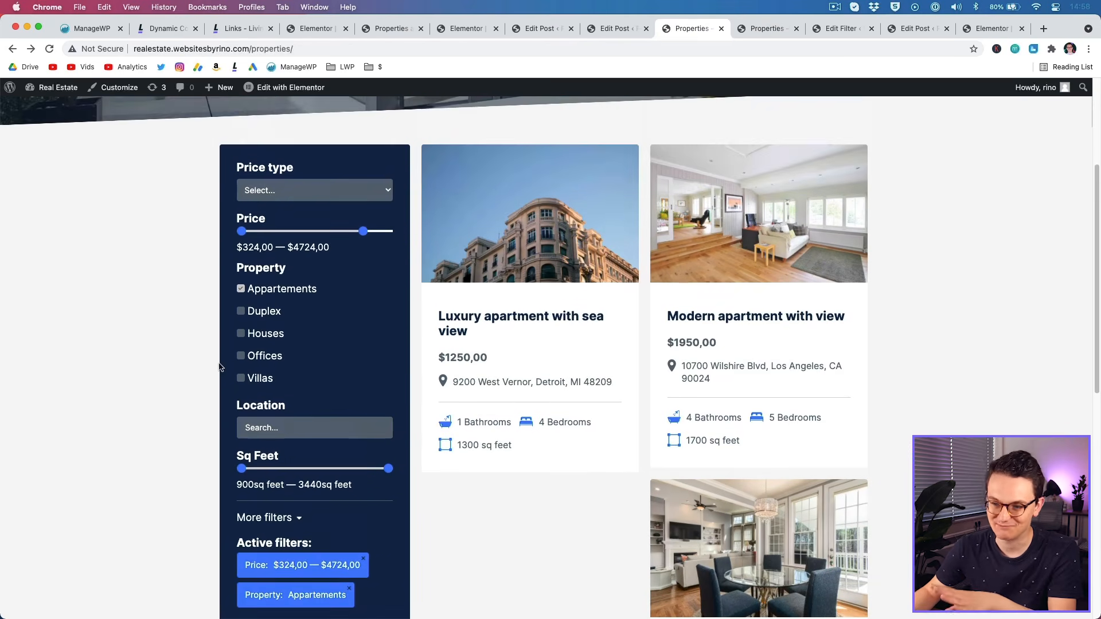
Remove all applied filters on the template preview page, and return to the Elementor editor.
left_click(392, 28)
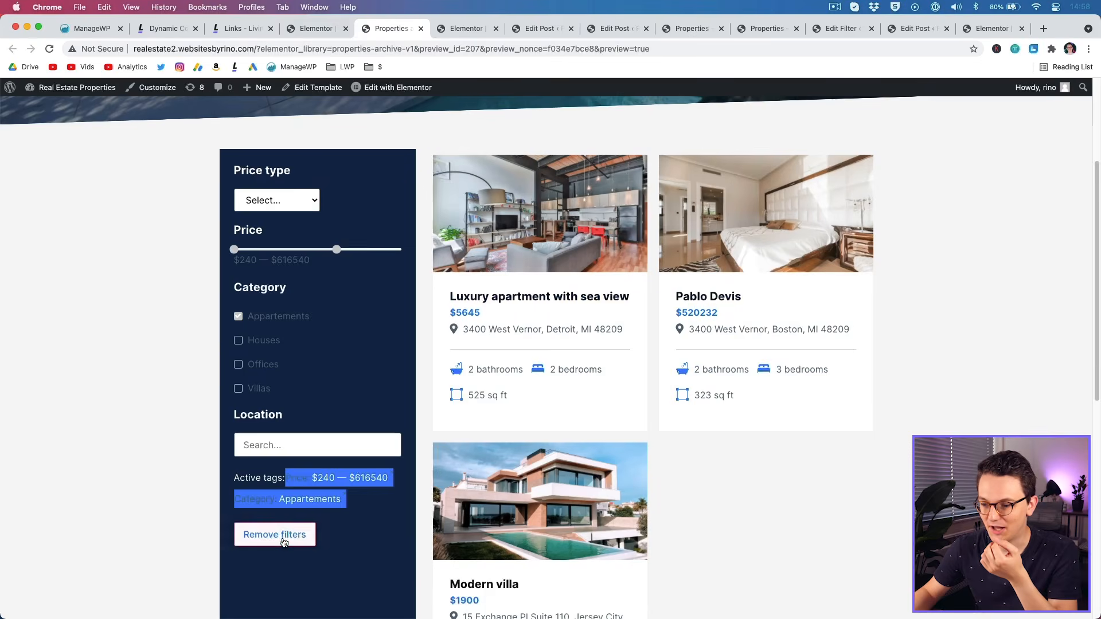
left_click(285, 538)
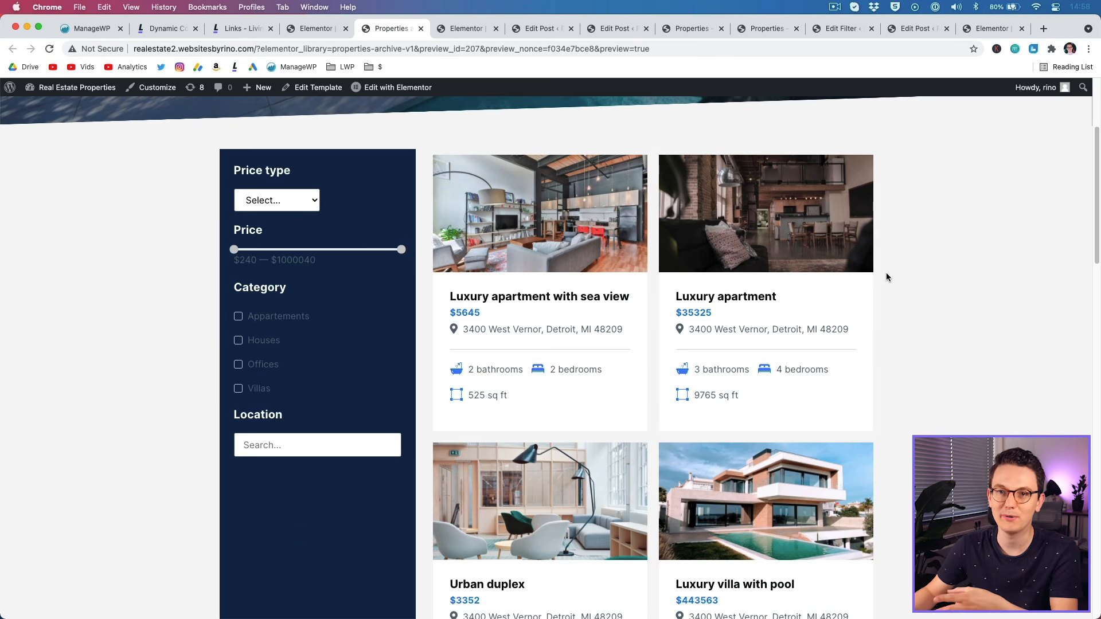
key("super+alt+Left")
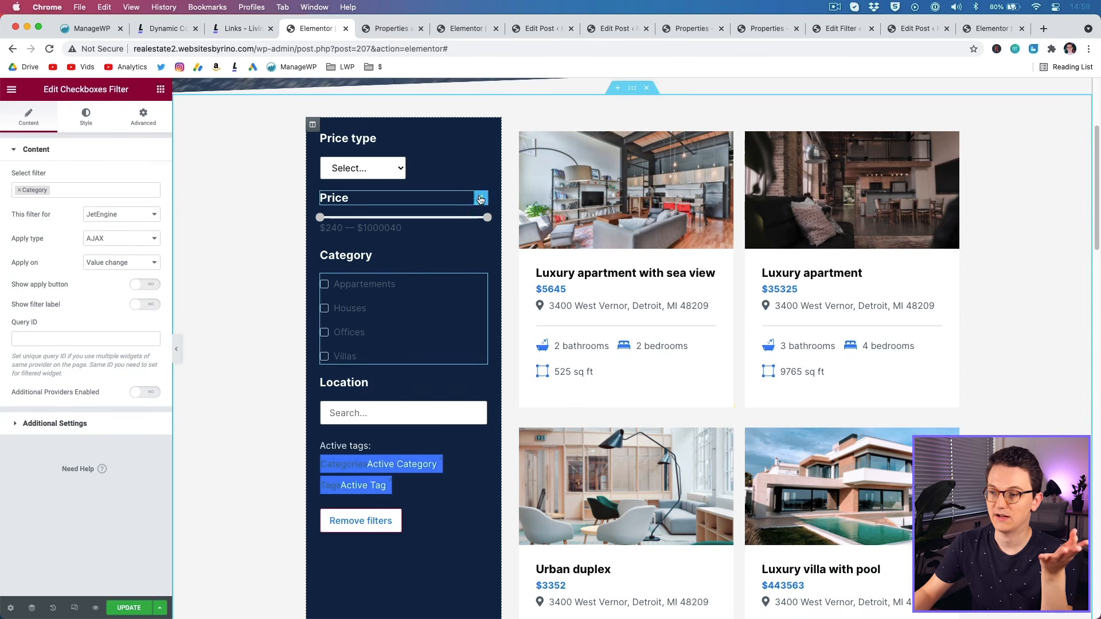
Open the price range filter's style settings and review its slider options.
left_click(483, 226)
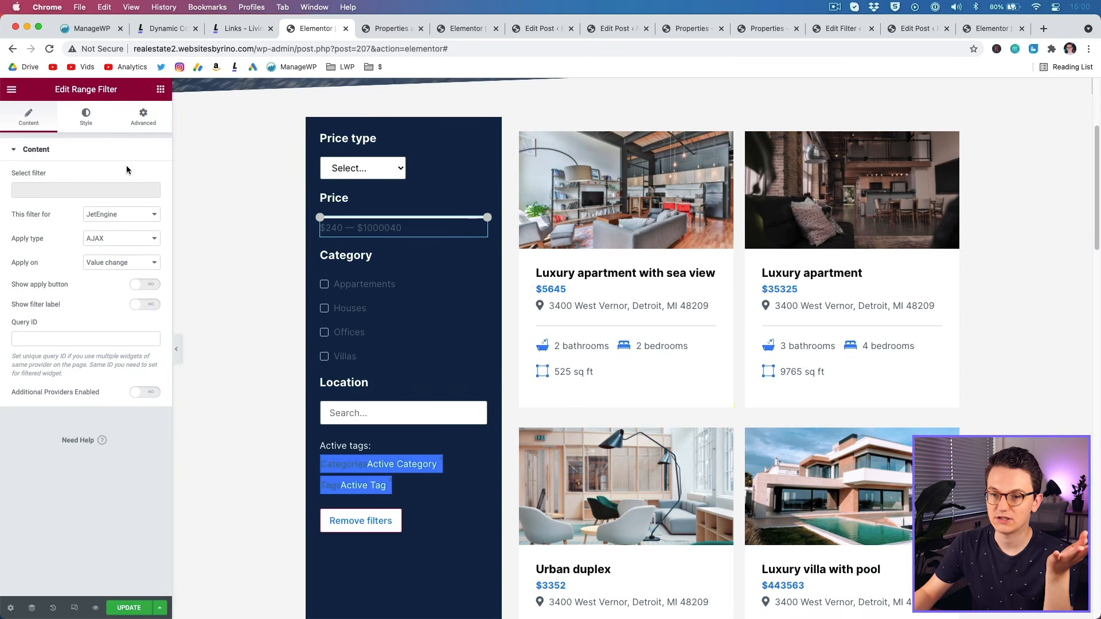
left_click(79, 122)
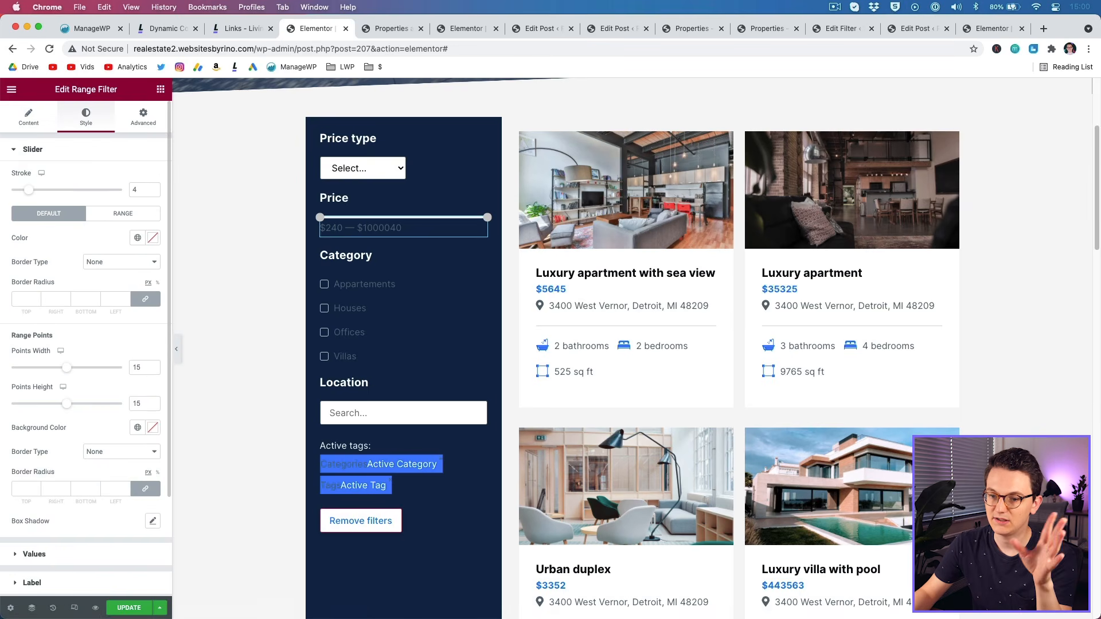
scroll(84, 404, "down", 1)
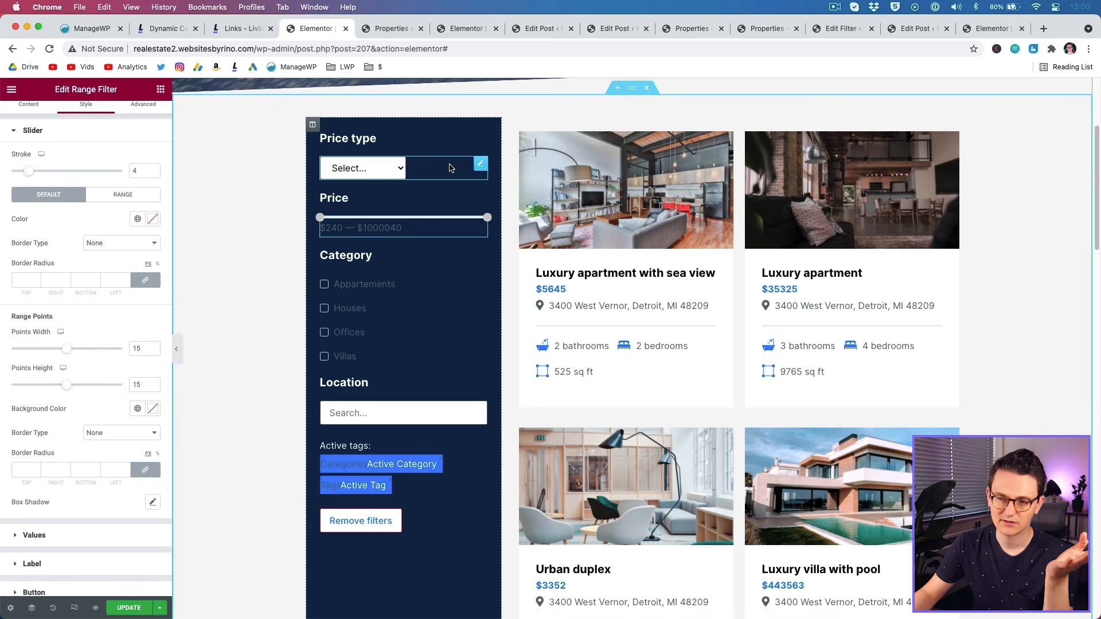
Set the price type dropdown's width to 100% and restyle its select field with a grey background and light text.
left_click(357, 169)
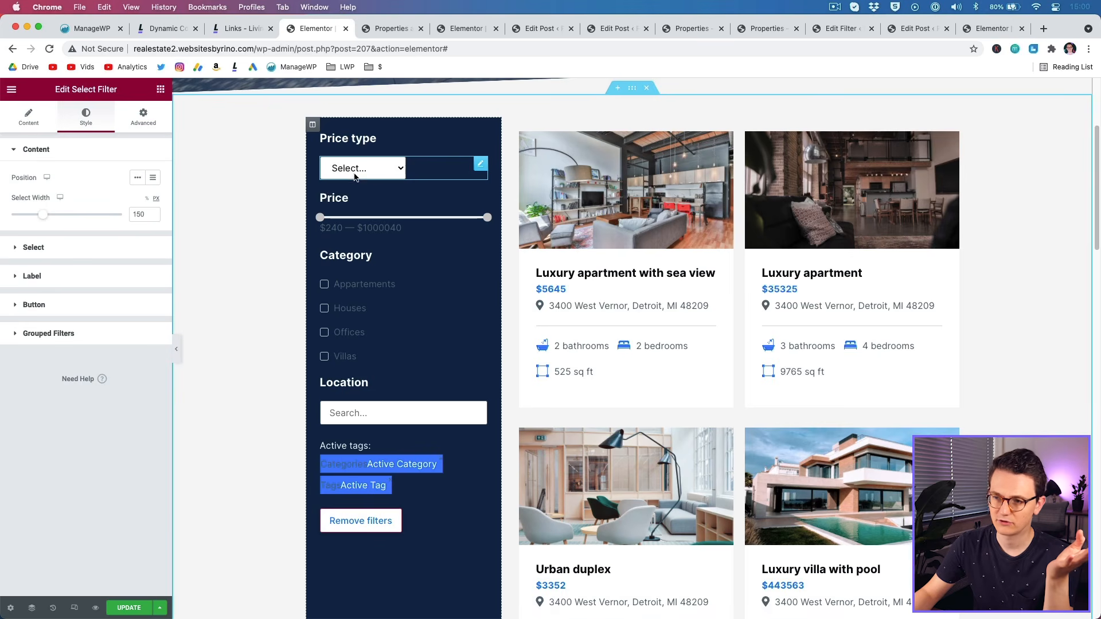
left_click(147, 200)
double_click(144, 215)
type("100")
left_click(418, 171)
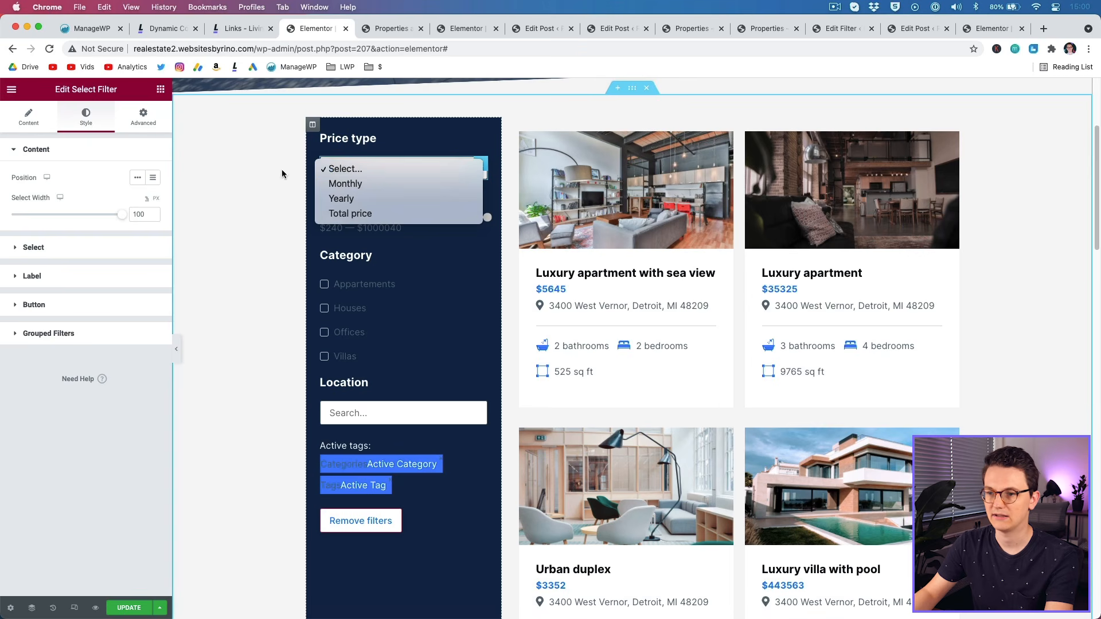
left_click(62, 250)
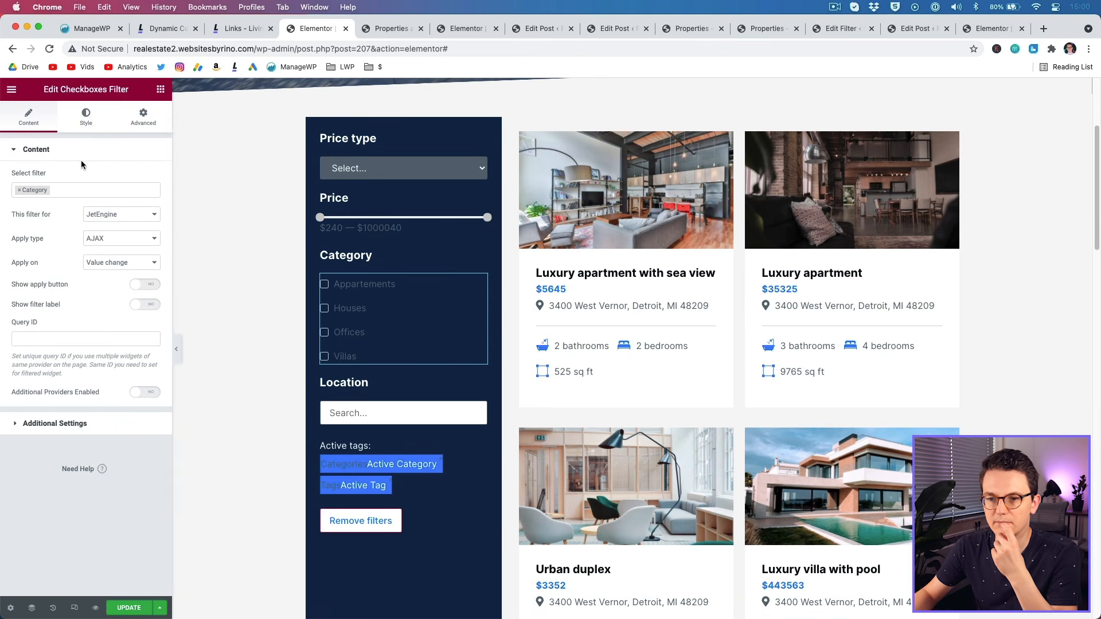
Set the normal background colour of the category filter's checkboxes to the global Text colour.
left_click(83, 120)
left_click(68, 415)
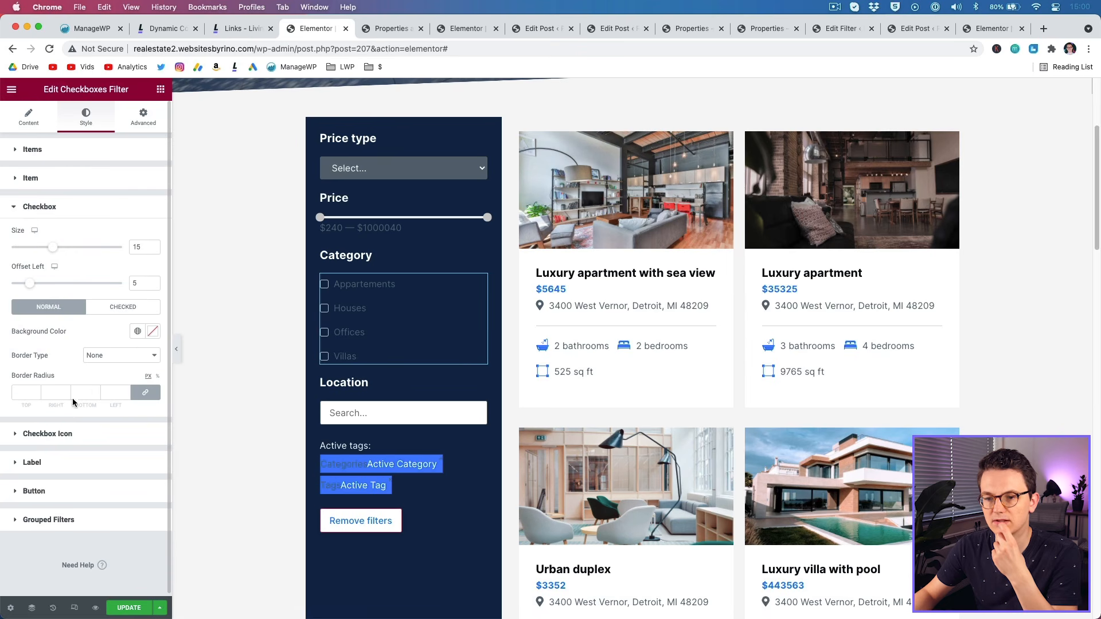
left_click(137, 330)
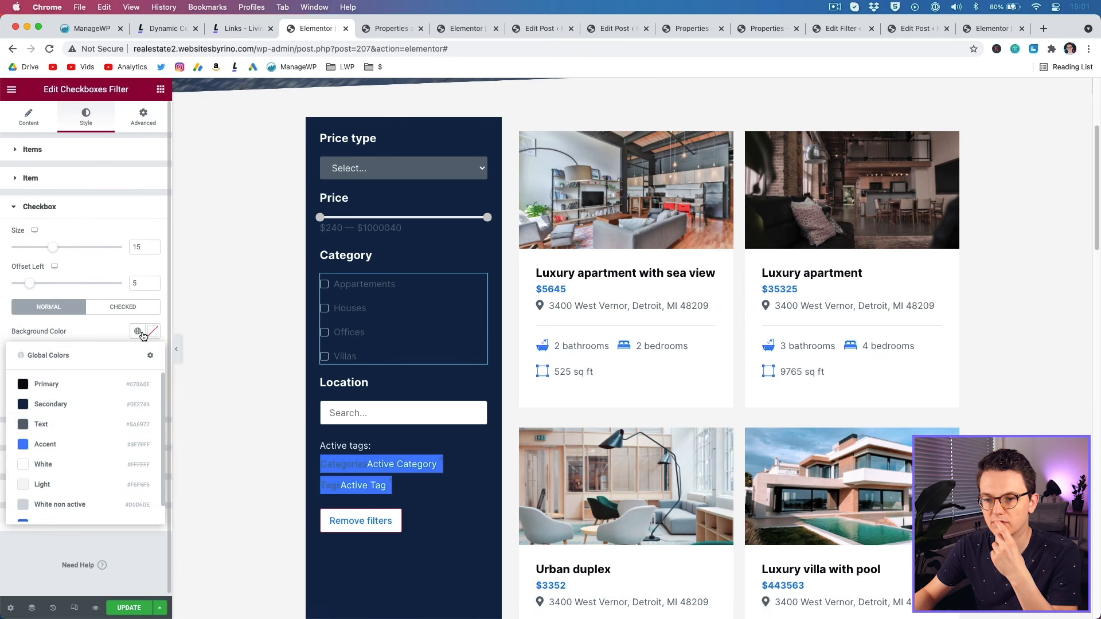
left_click(69, 426)
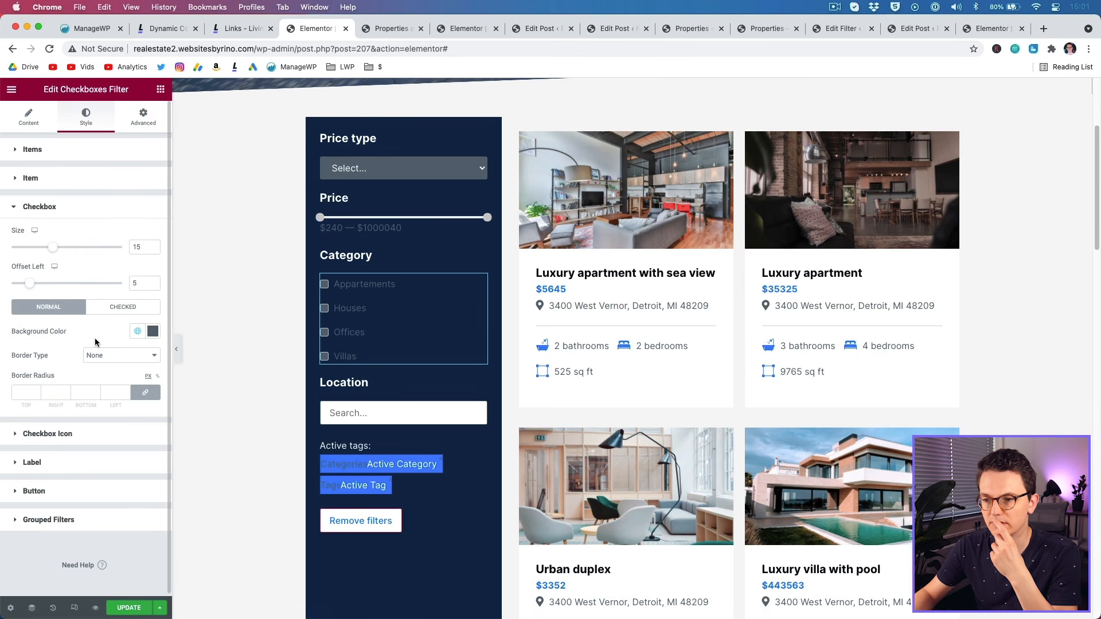
Give the category checkboxes a solid border type with a width of 0 on all sides.
left_click(109, 356)
left_click(111, 358)
left_click(111, 358)
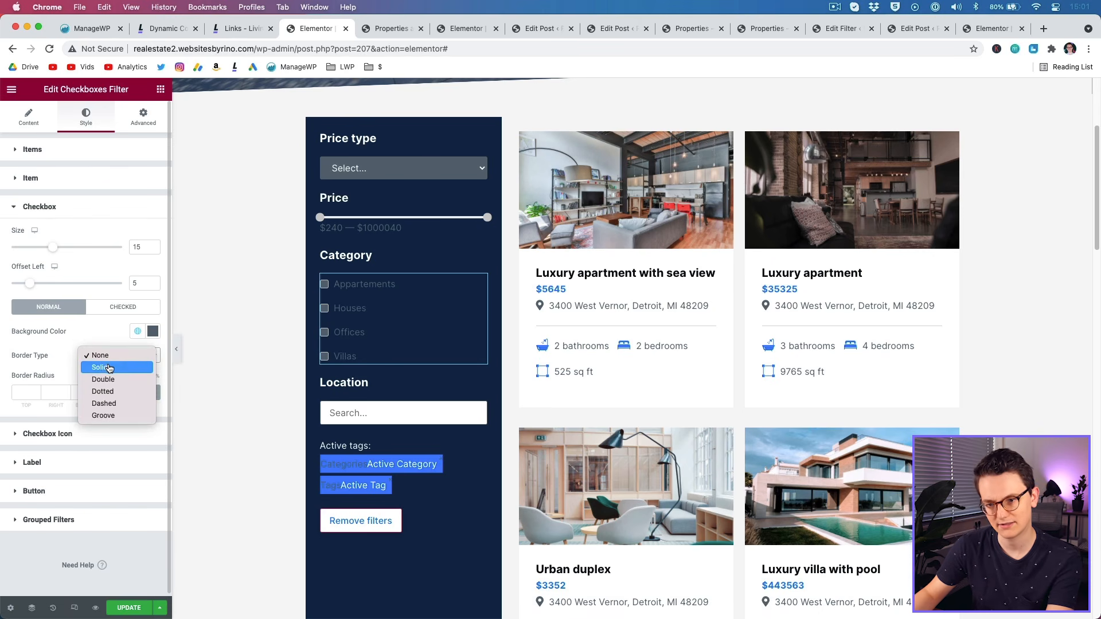
left_click(111, 366)
left_click(15, 393)
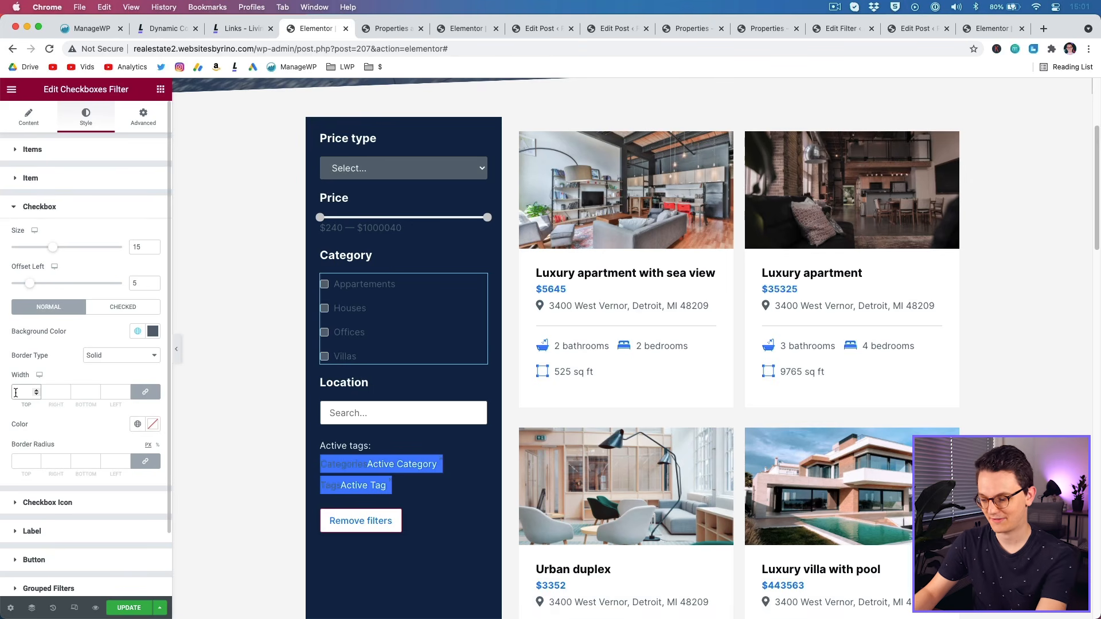
type("0")
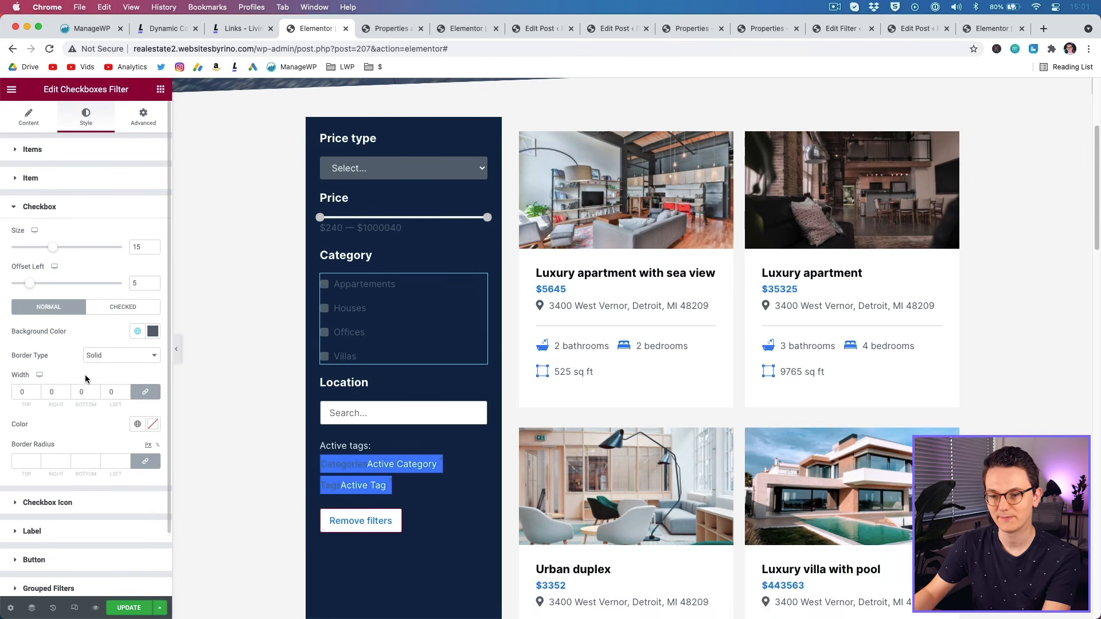
Set the normal text colour of the category filter items to the global White colour.
left_click(63, 179)
left_click(137, 275)
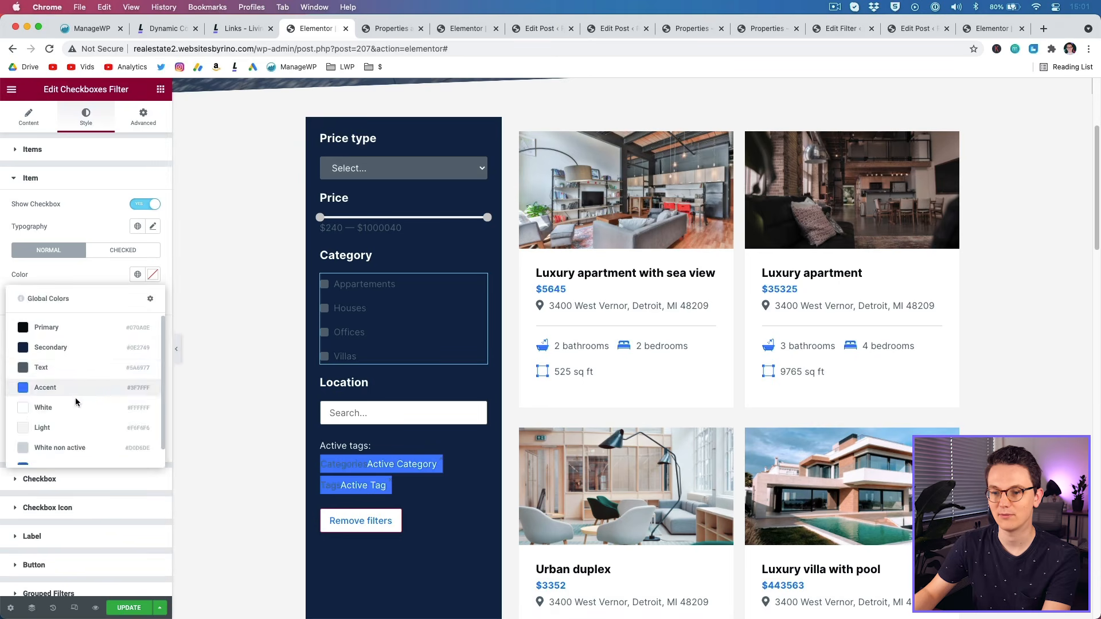
left_click(81, 408)
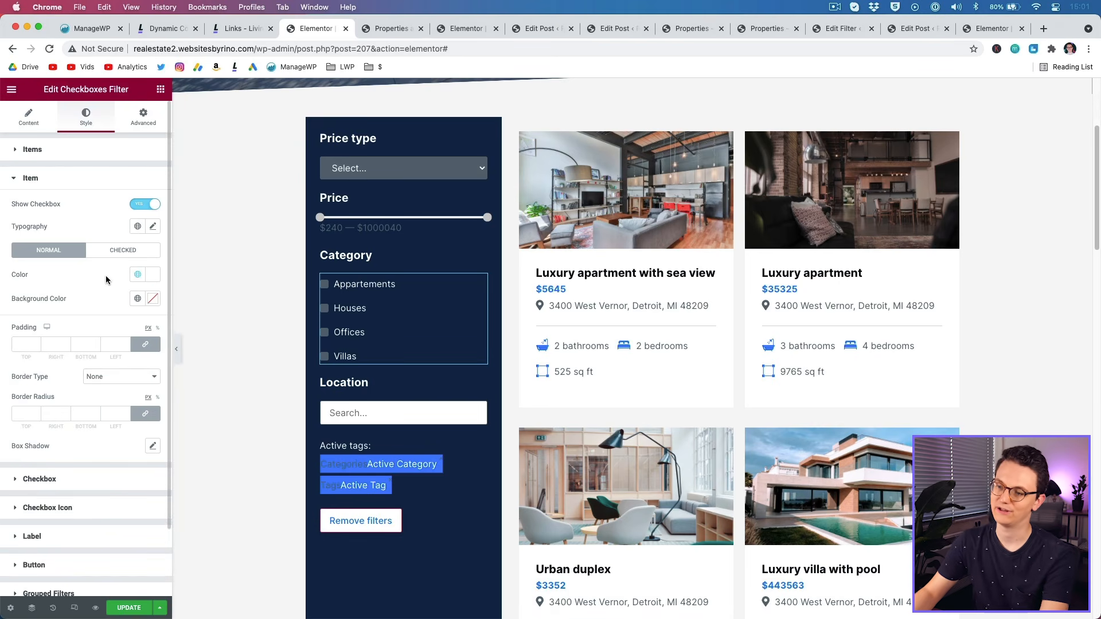
Set the price slider's stroke to 5 and its range points' background to the global Accent colour.
left_click(482, 224)
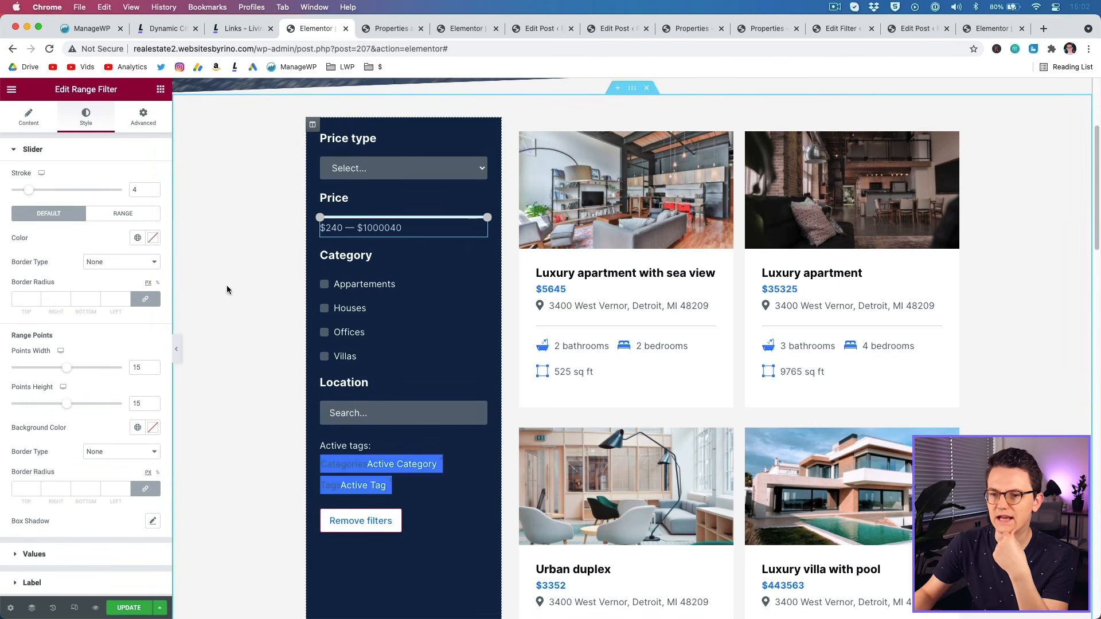
mouse_move(29, 191)
left_mouse_down()
mouse_move(7, 195)
mouse_move(64, 195)
mouse_move(33, 197)
left_mouse_up()
left_click(137, 428)
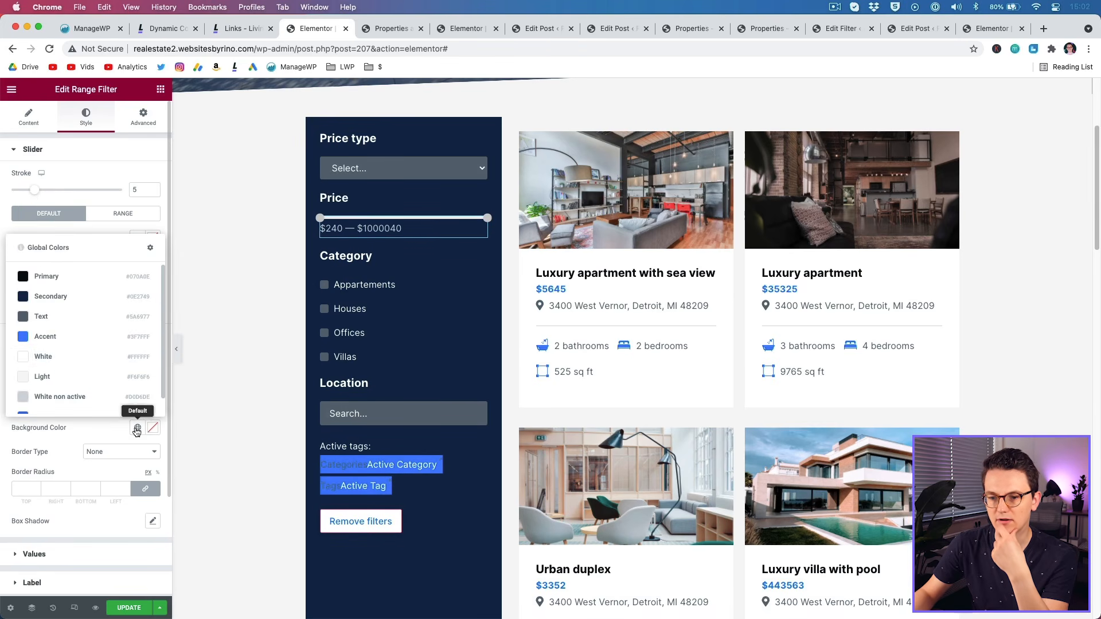
left_click(45, 334)
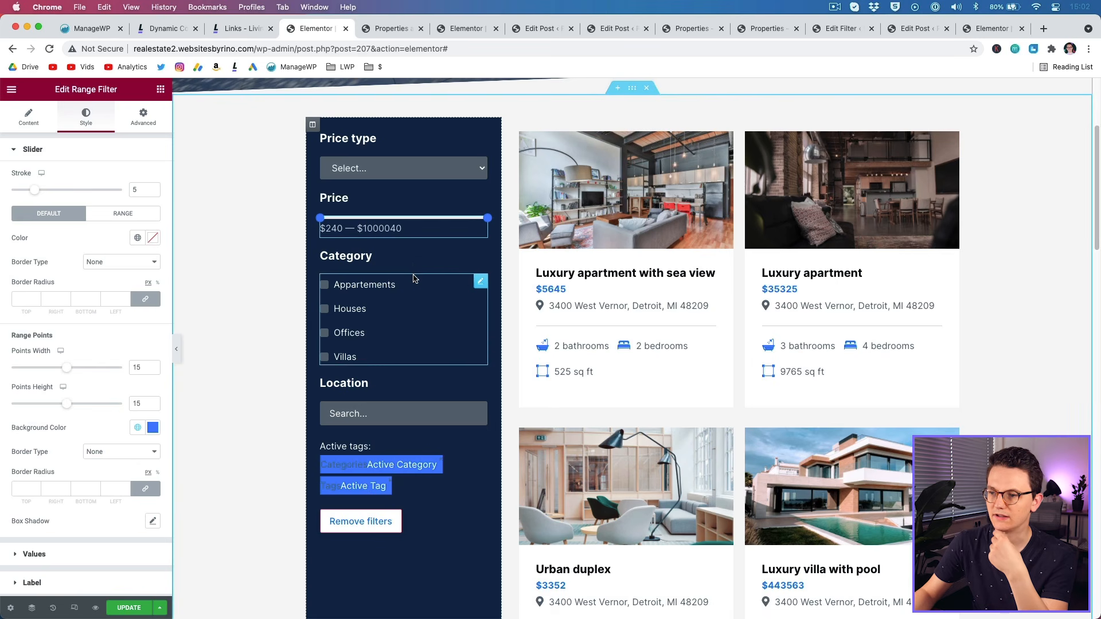
Give the Remove filters button a solid border type with a width of 0 on all sides.
left_click(370, 529)
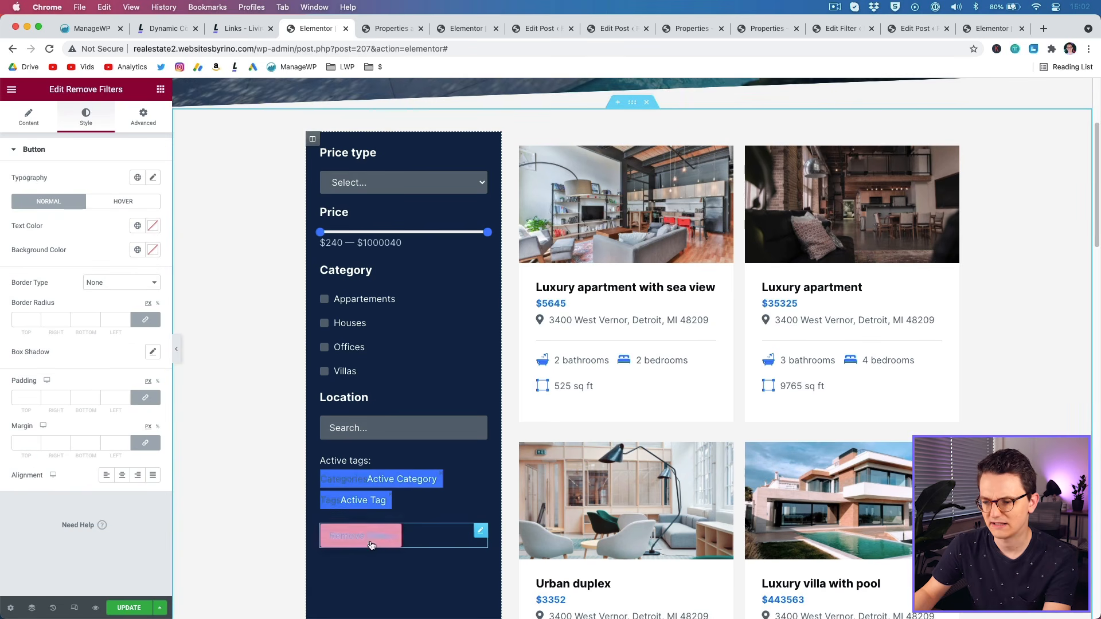
scroll(371, 545, "down", 1)
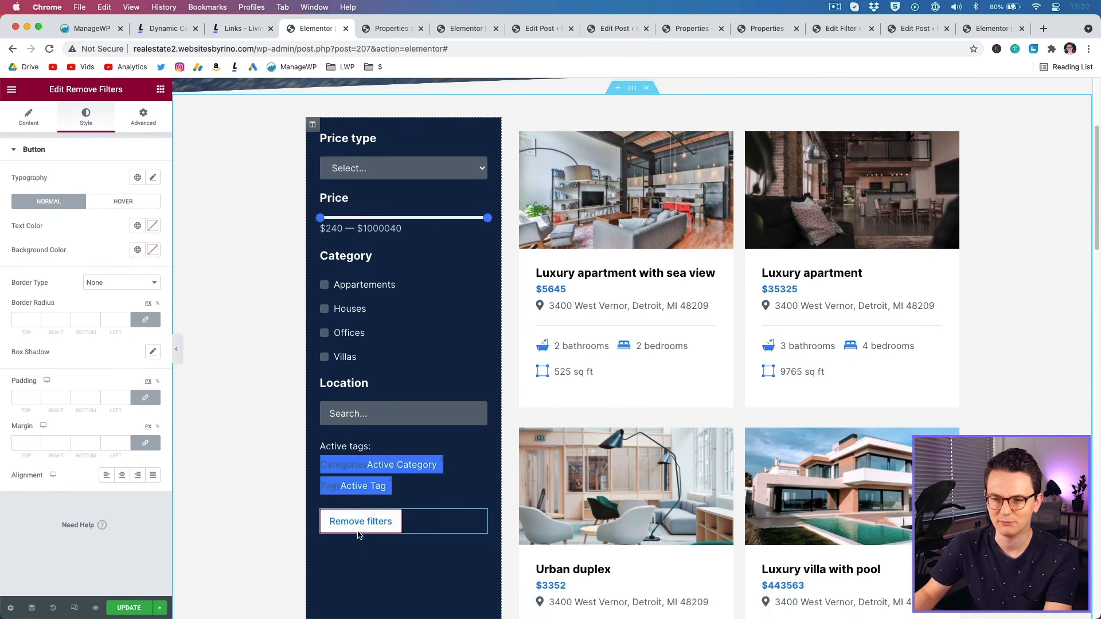
left_click(103, 285)
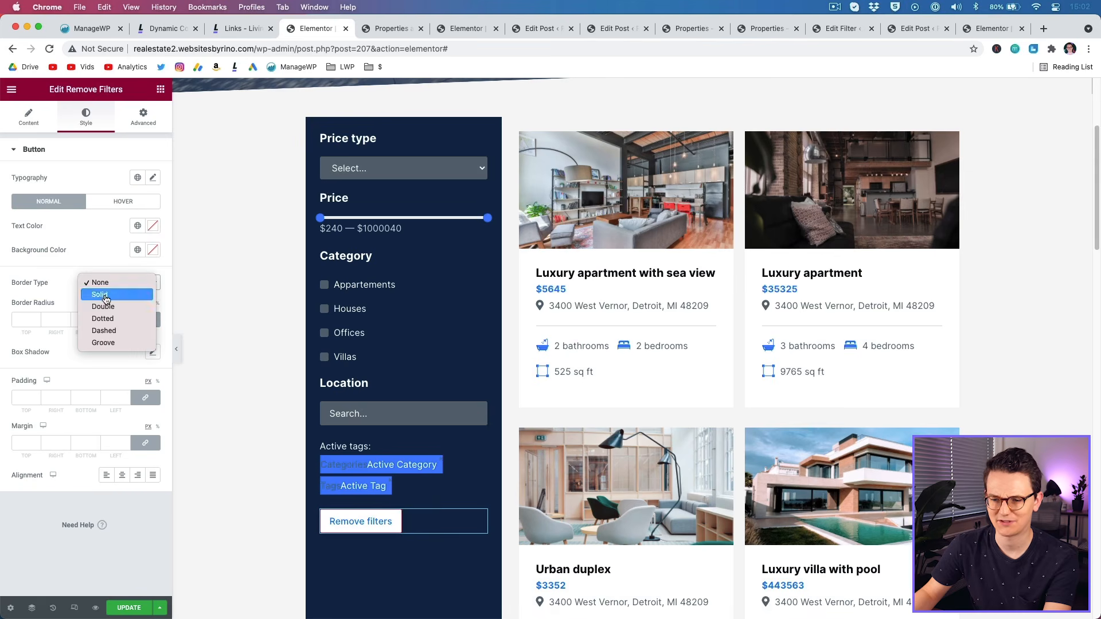
left_click(106, 297)
left_click(23, 320)
type("0")
Set the Remove filters button's hover text colour to the global Accent colour.
left_click(118, 204)
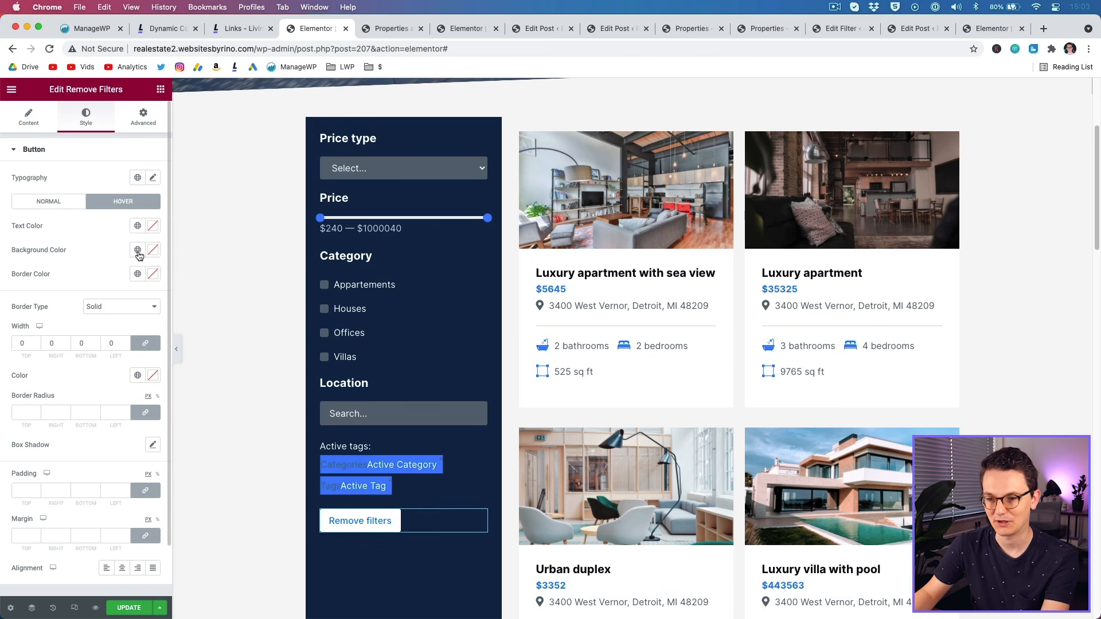
left_click(138, 250)
left_click(138, 251)
left_click(138, 226)
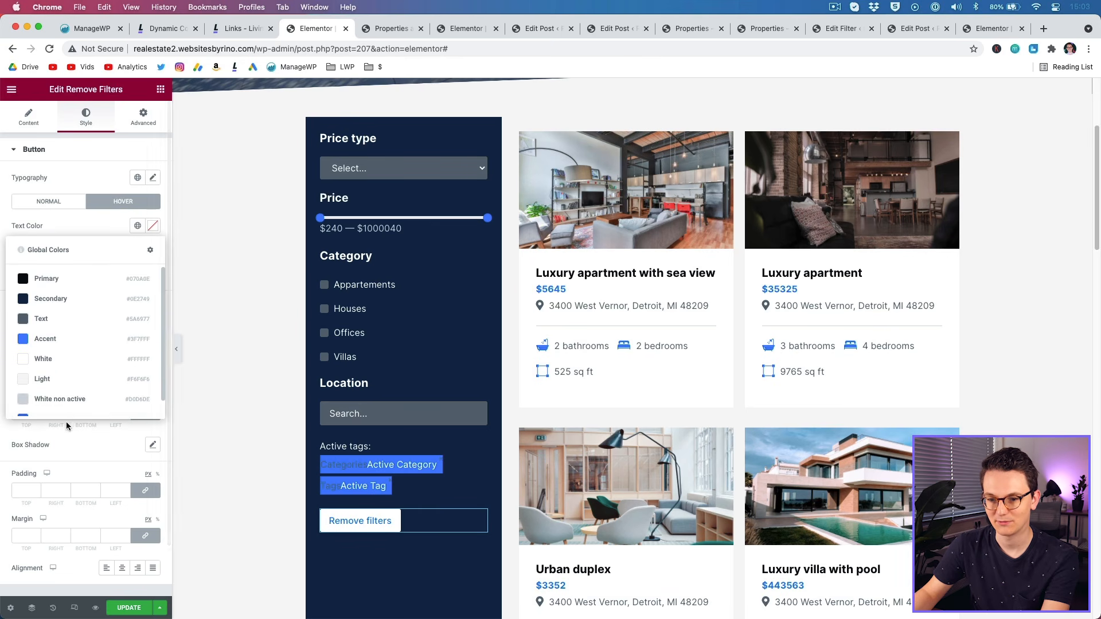
left_click(45, 339)
Set the active tags' border radius to 5 and unlinked padding to 7 for top and bottom, 10 for right and left.
left_click(332, 450)
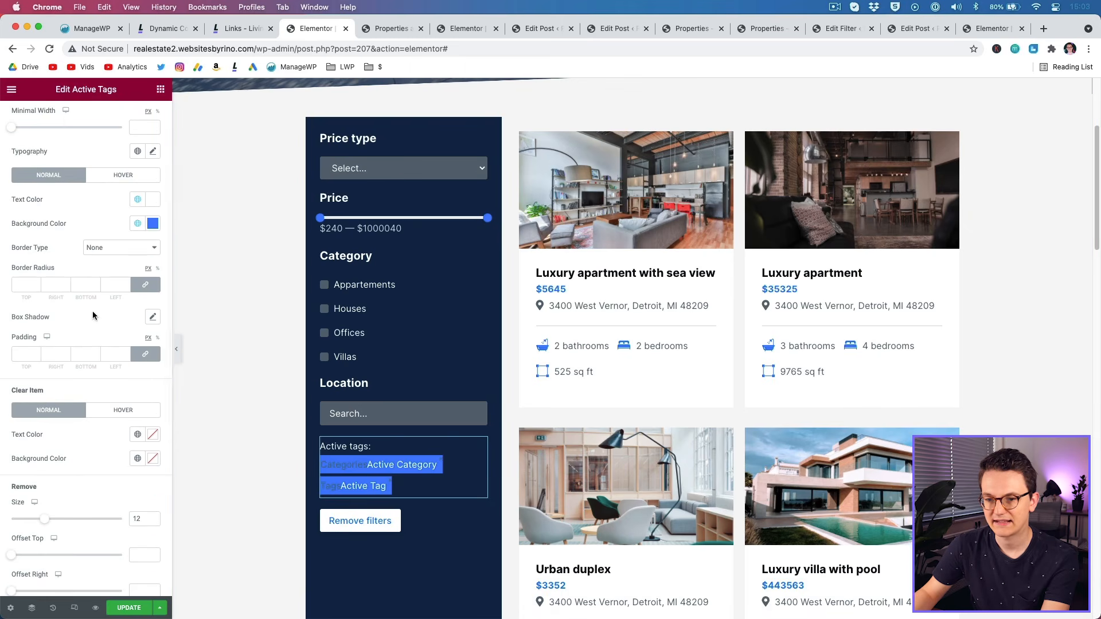
left_click(23, 285)
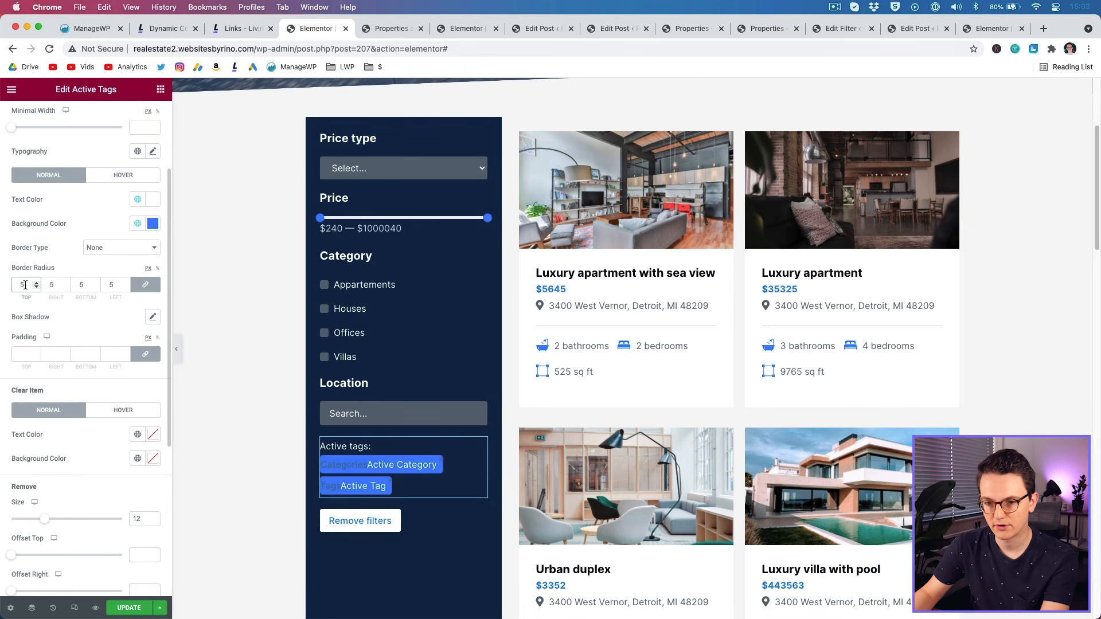
left_click(137, 355)
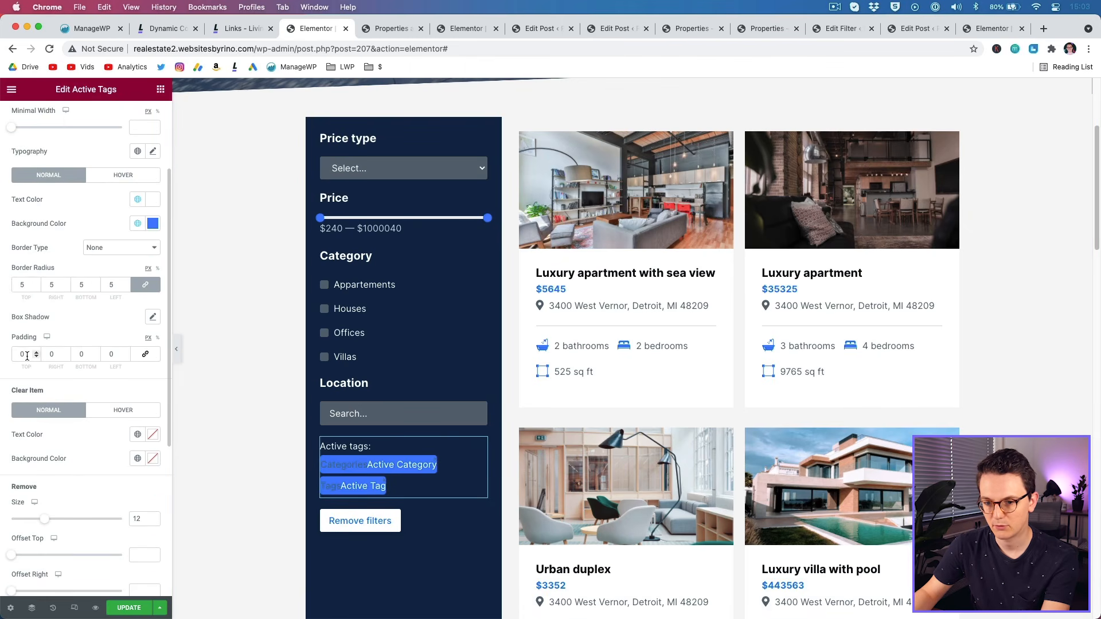
left_click(20, 352)
type("7")
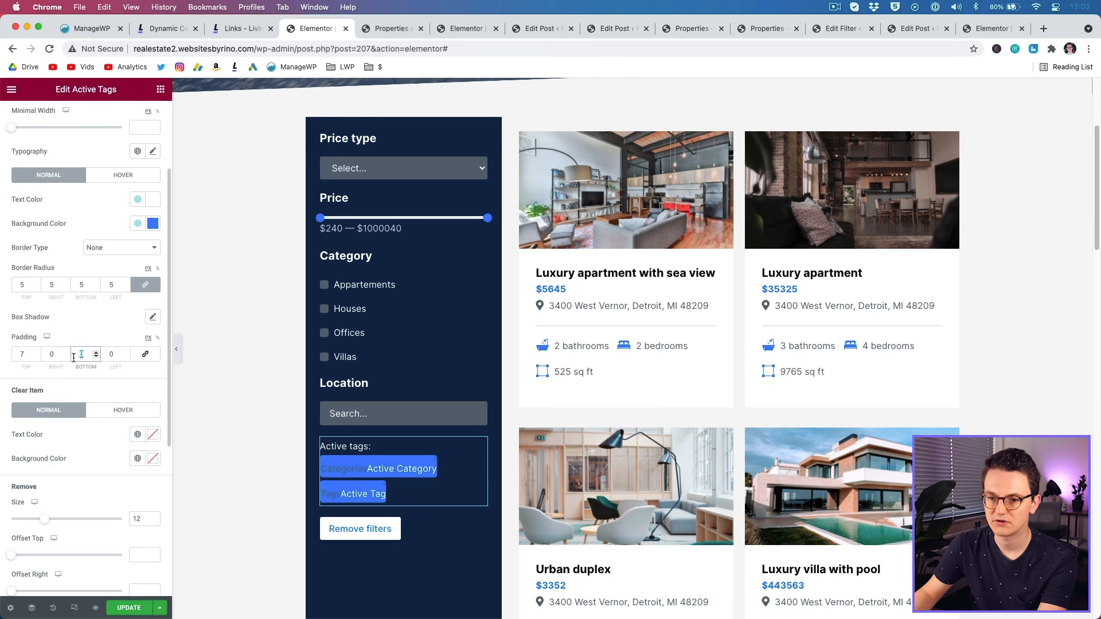
type("7")
left_click(53, 356)
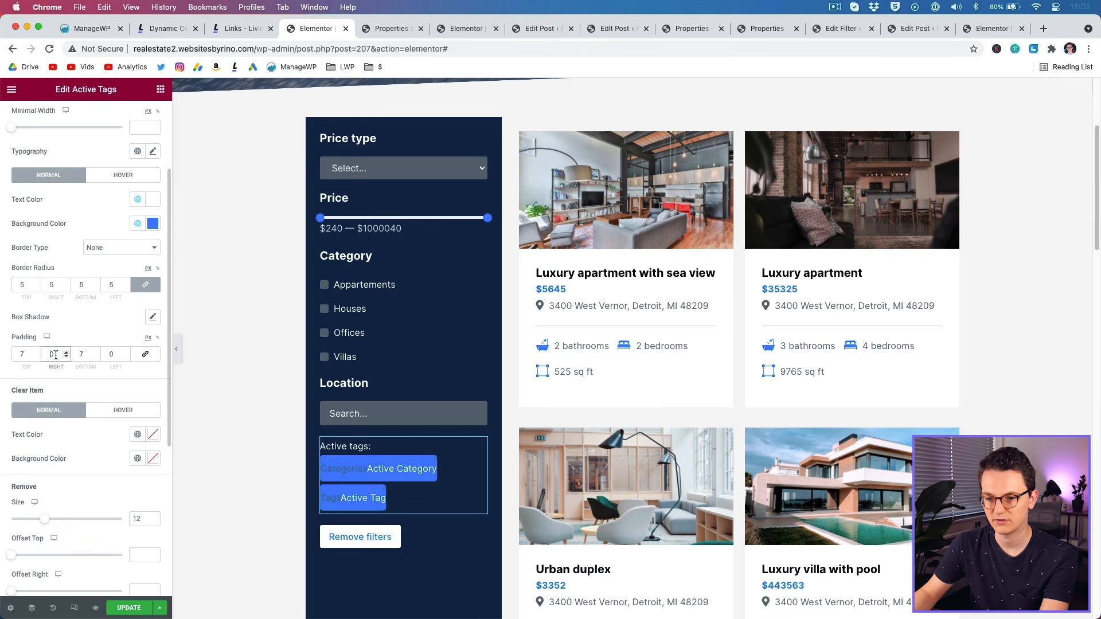
type("10")
left_click(110, 354)
type("10")
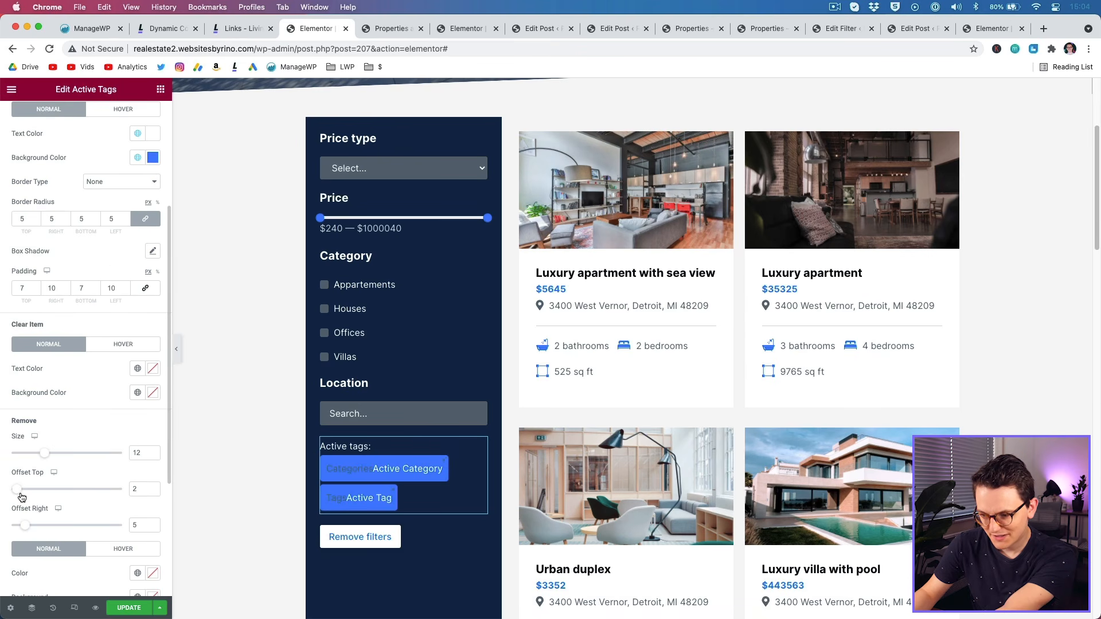
Offset the active tags' remove icon by 2 from the top and 5 from the right, coloured global White.
scroll(52, 510, "down", 3)
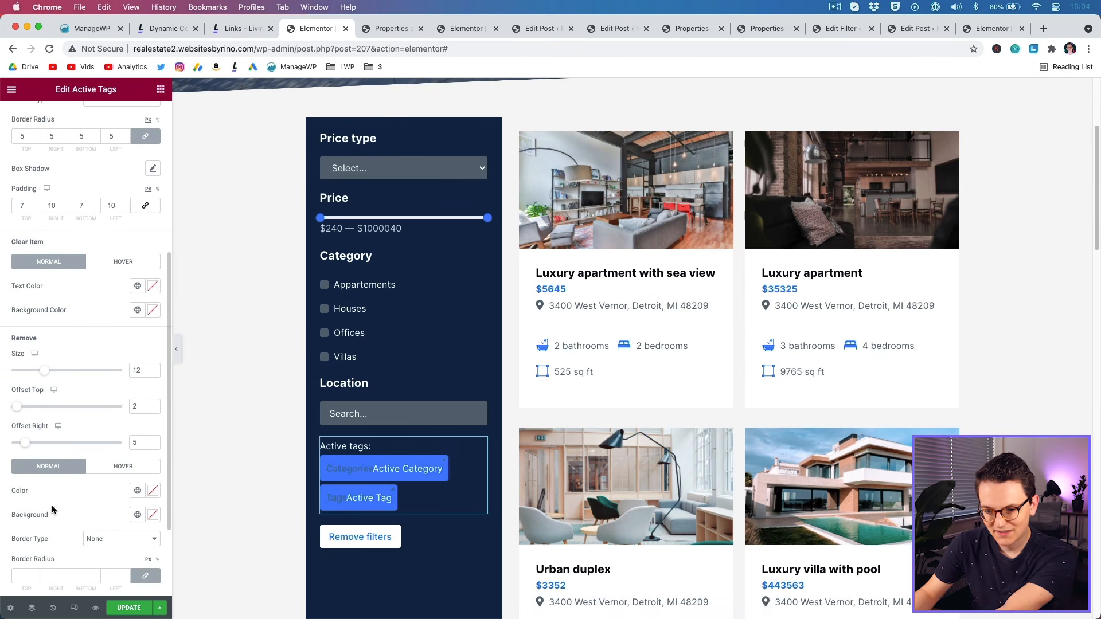
left_click(137, 491)
left_click(71, 420)
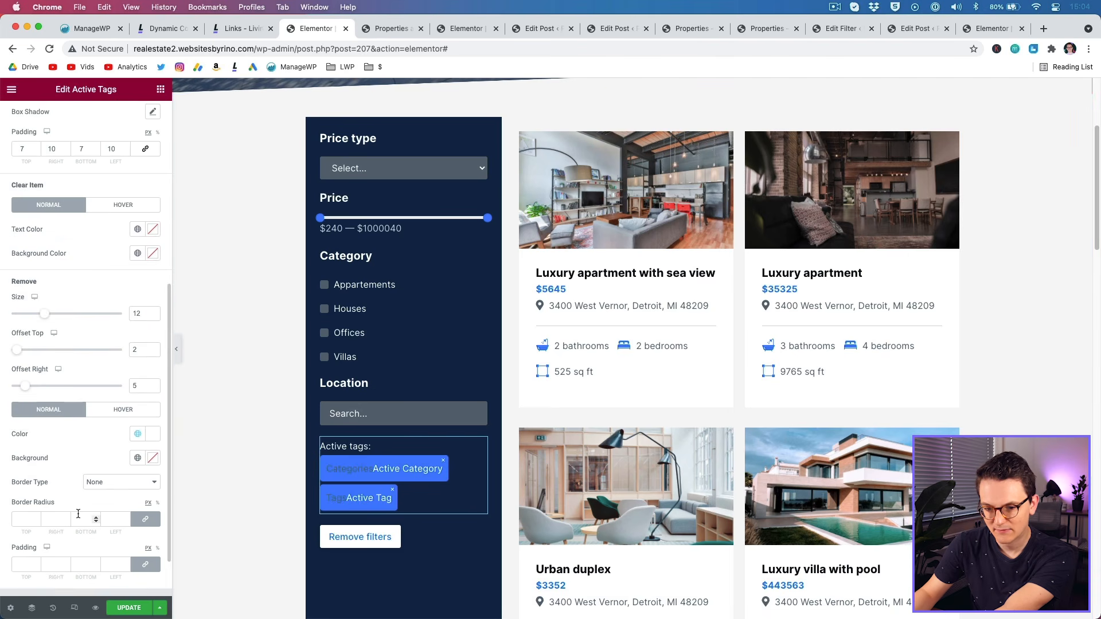
left_click(317, 508)
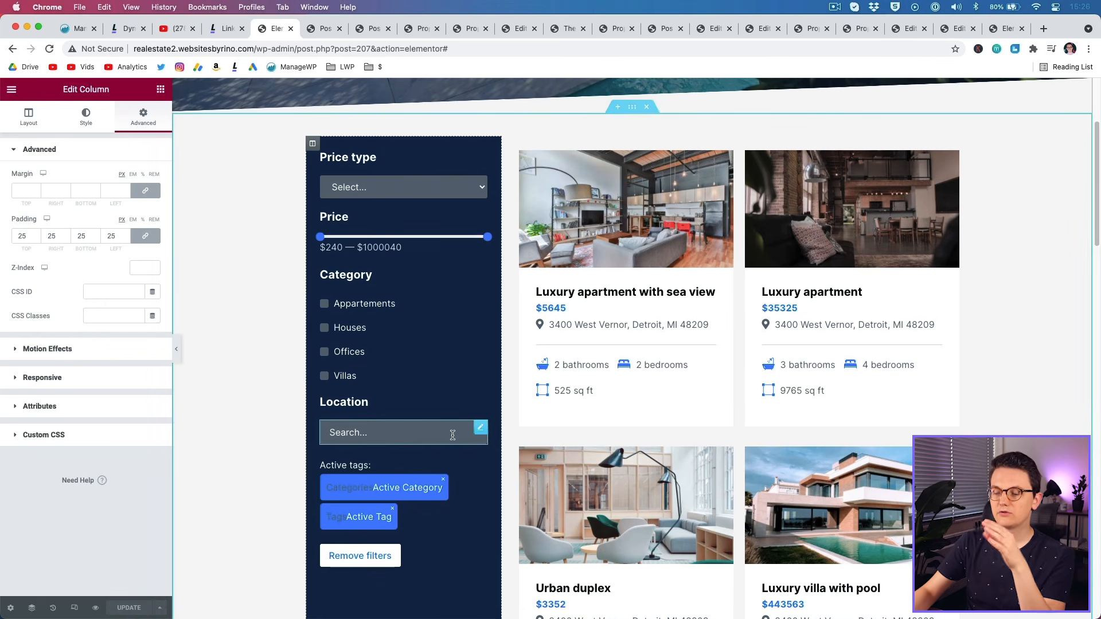
Switch to the JetEngine post types page, open the Properties post type and examine its slug.
mouse_move(96, 615)
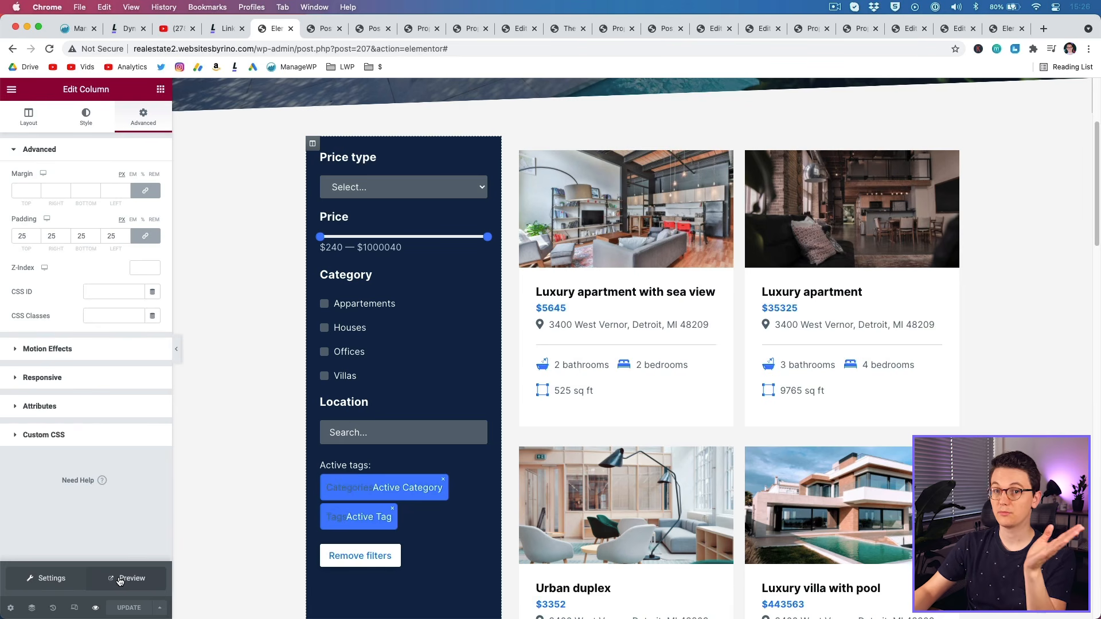
left_click(370, 29)
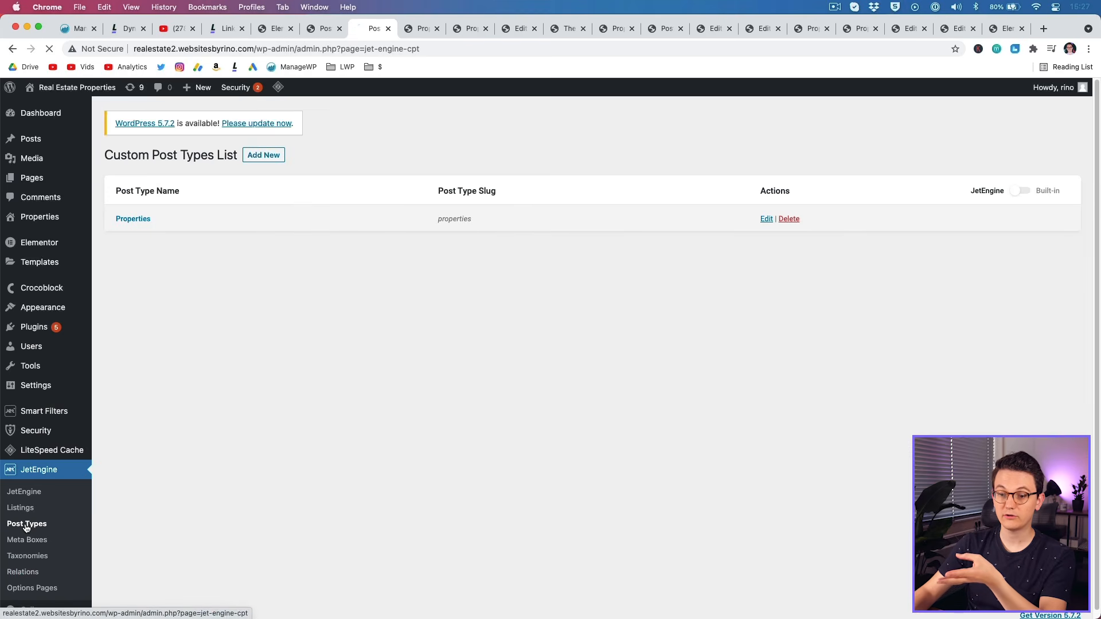
left_click(134, 220)
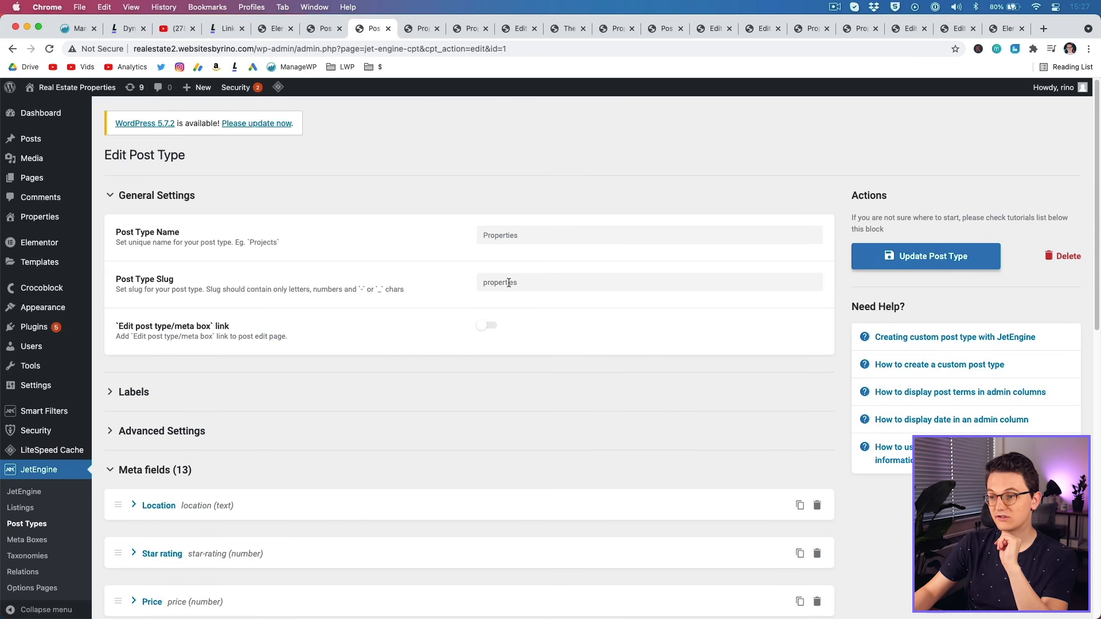
left_click_drag(508, 282, 527, 283)
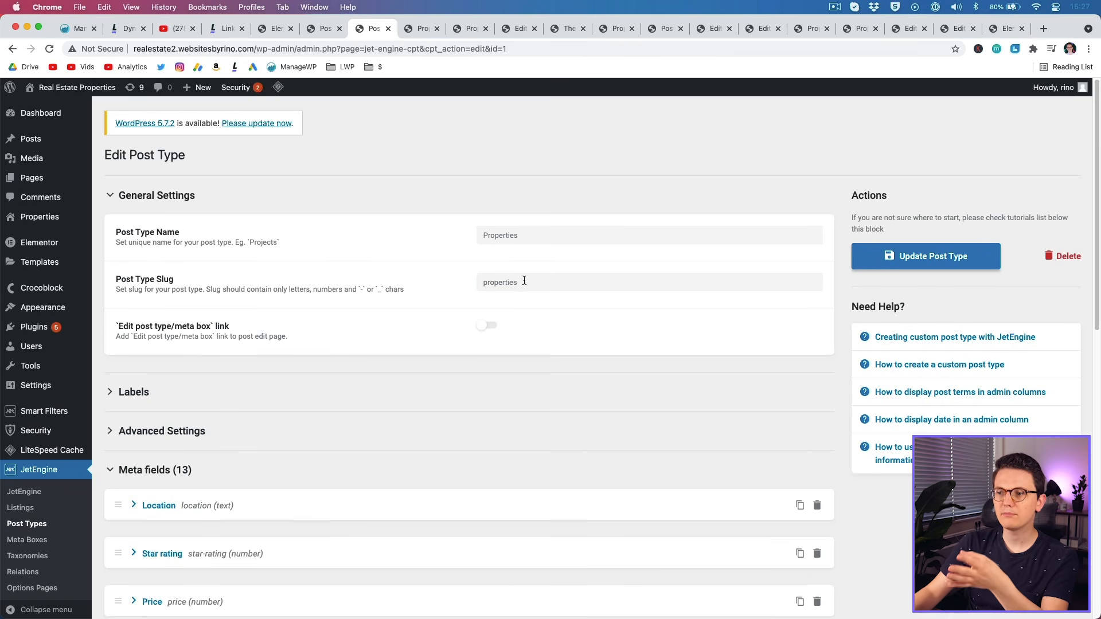
Try removing the final letter of the Properties post type's slug to examine the Update Posts option.
left_click(525, 281)
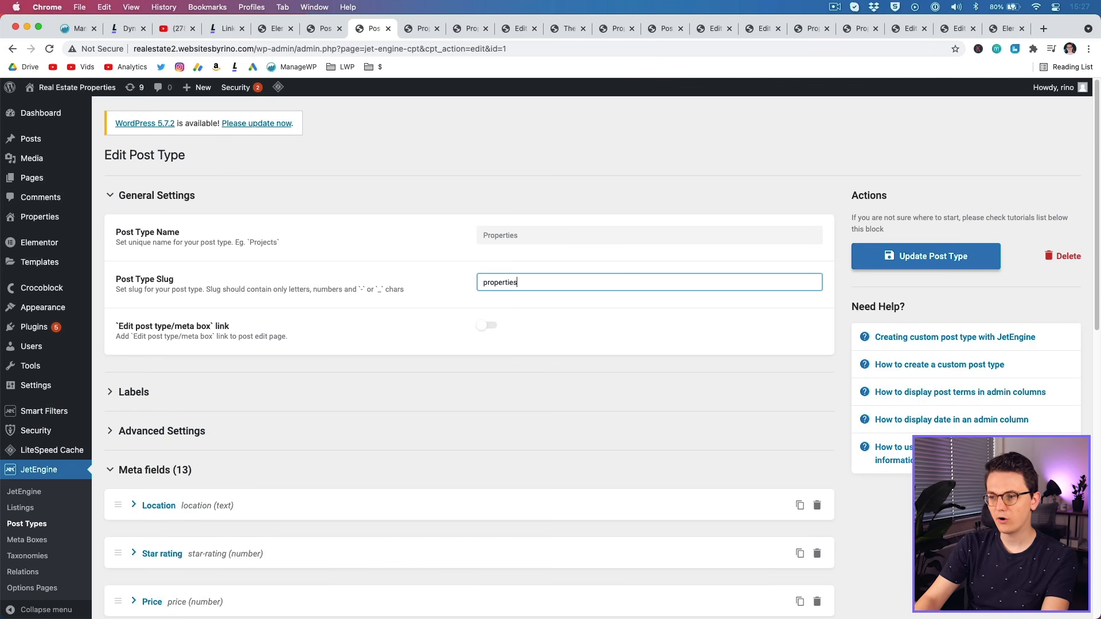
key("BackSpace")
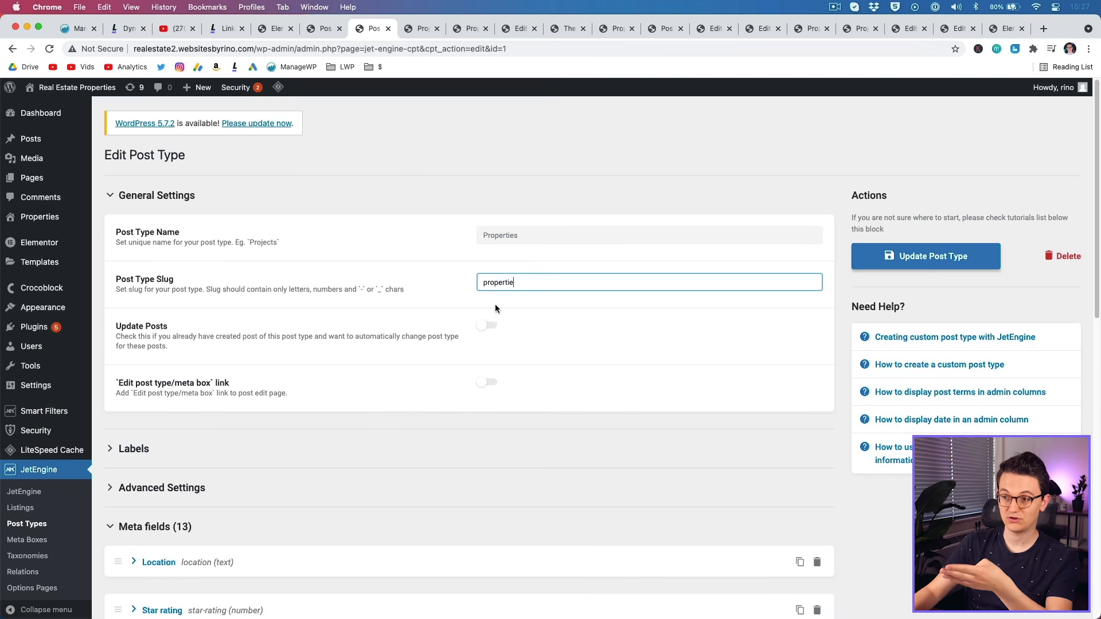
type("s")
left_click(456, 282)
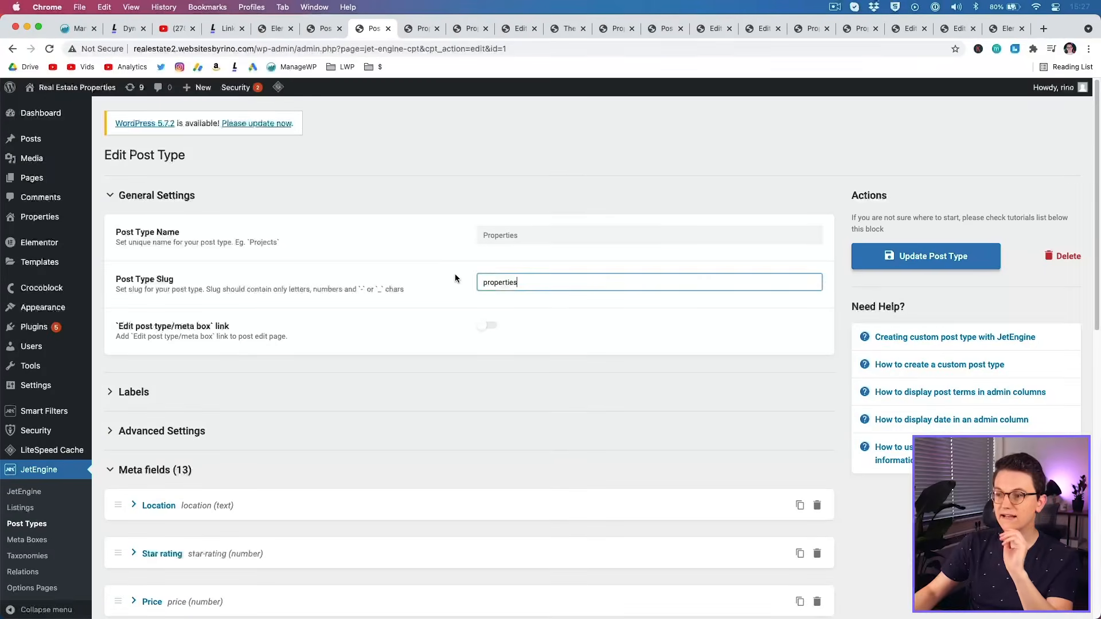
left_click(456, 278)
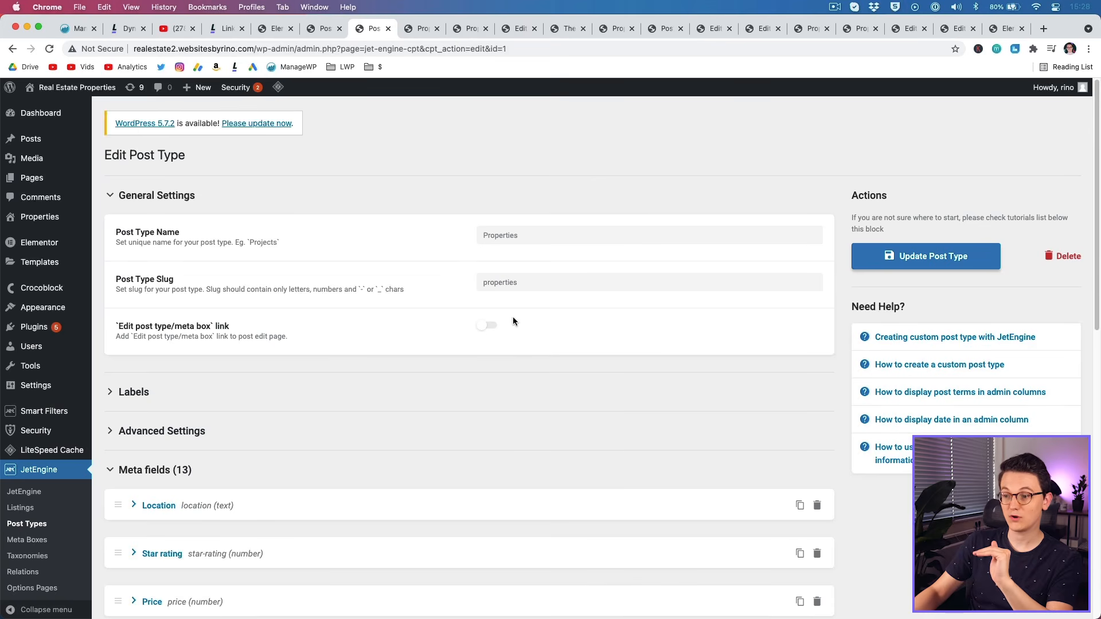
left_click(526, 283)
key("BackSpace")
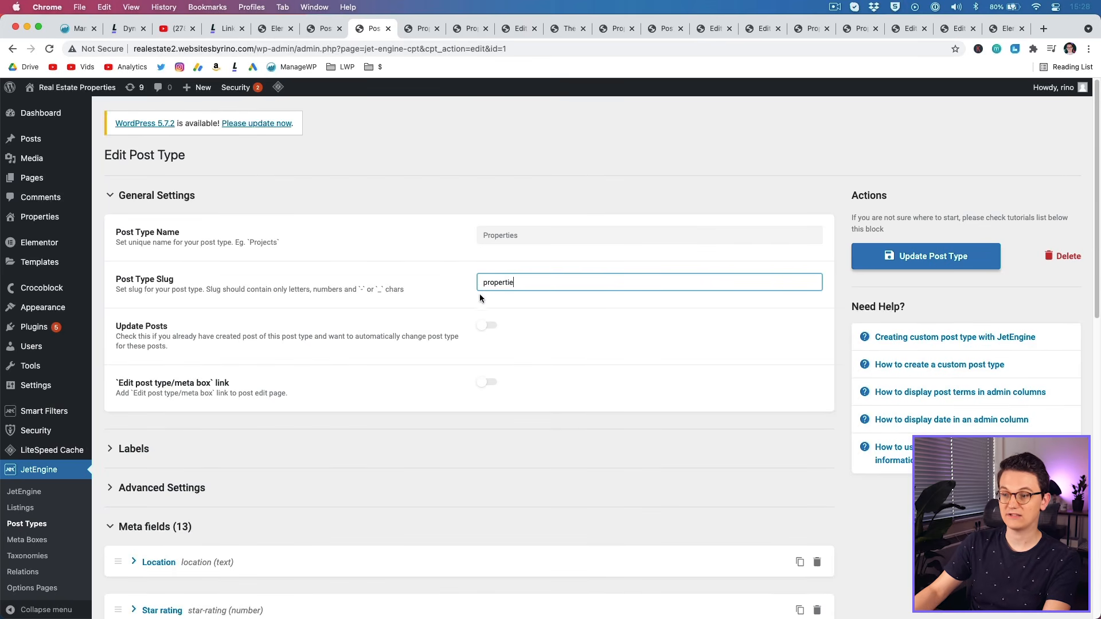
View the "Luxury apartment with sea view" property on the site, and shorten its address to the properties archive URL.
left_click(40, 221)
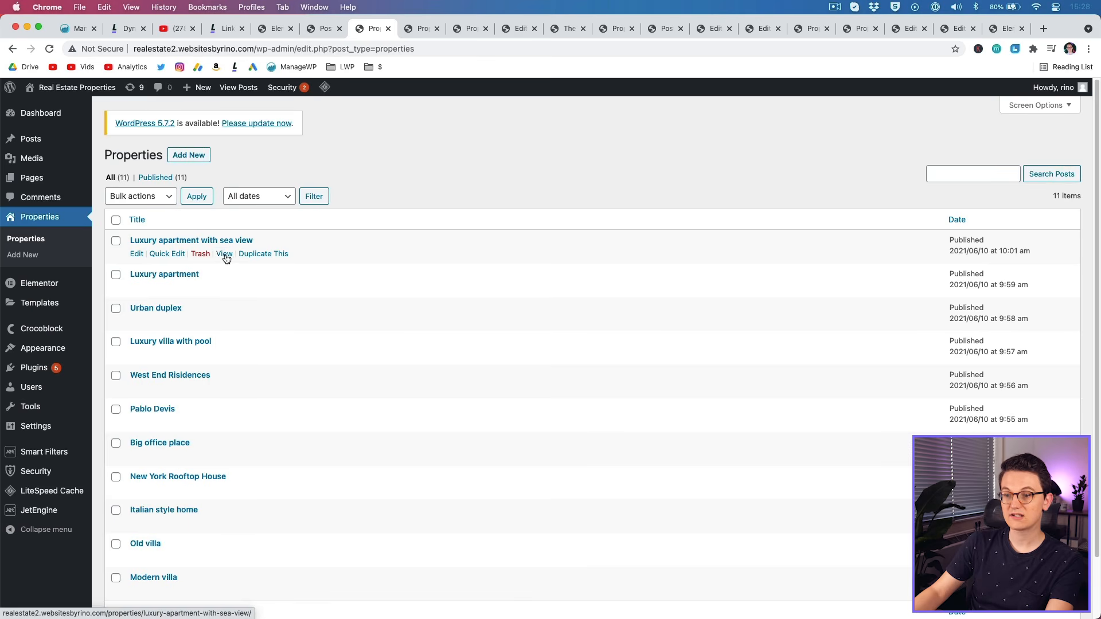
left_click(224, 254)
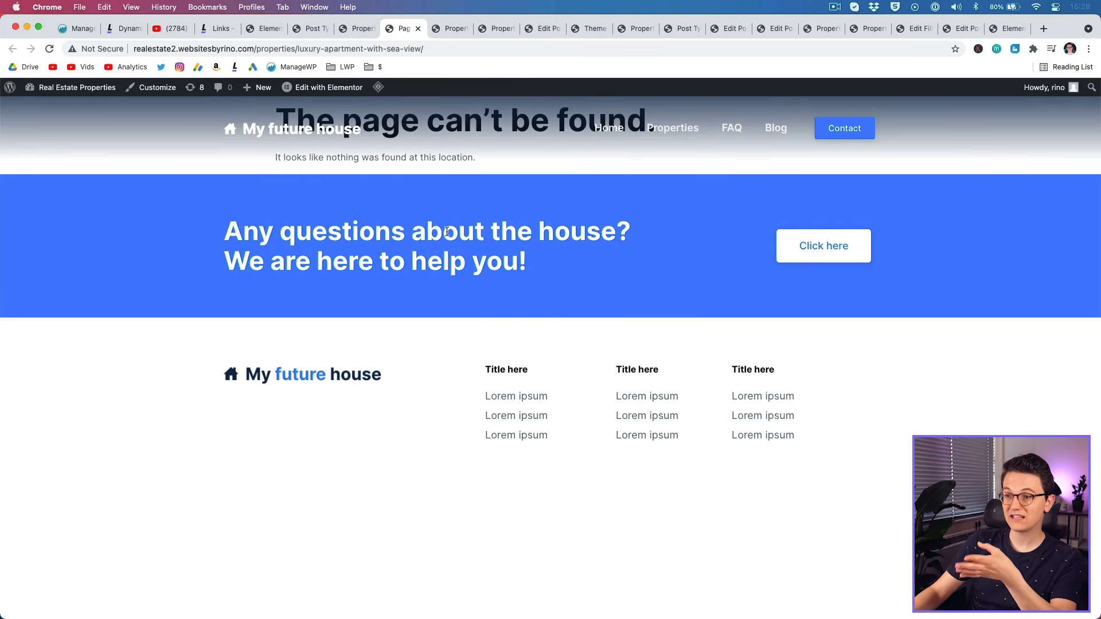
left_click_drag(299, 51, 426, 50)
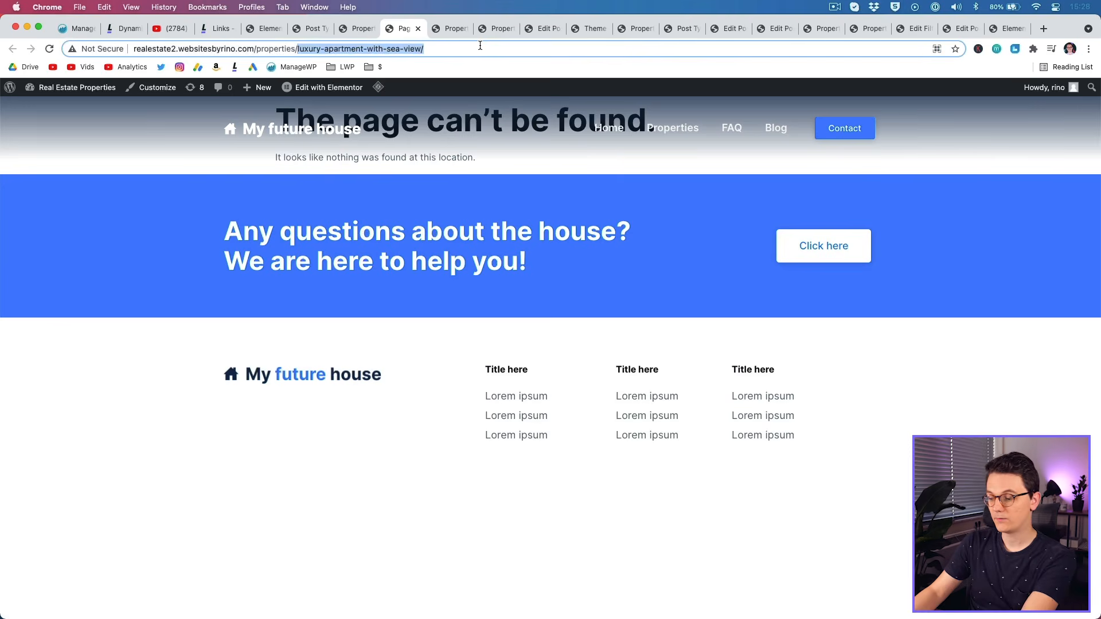
key("BackSpace")
key("Return")
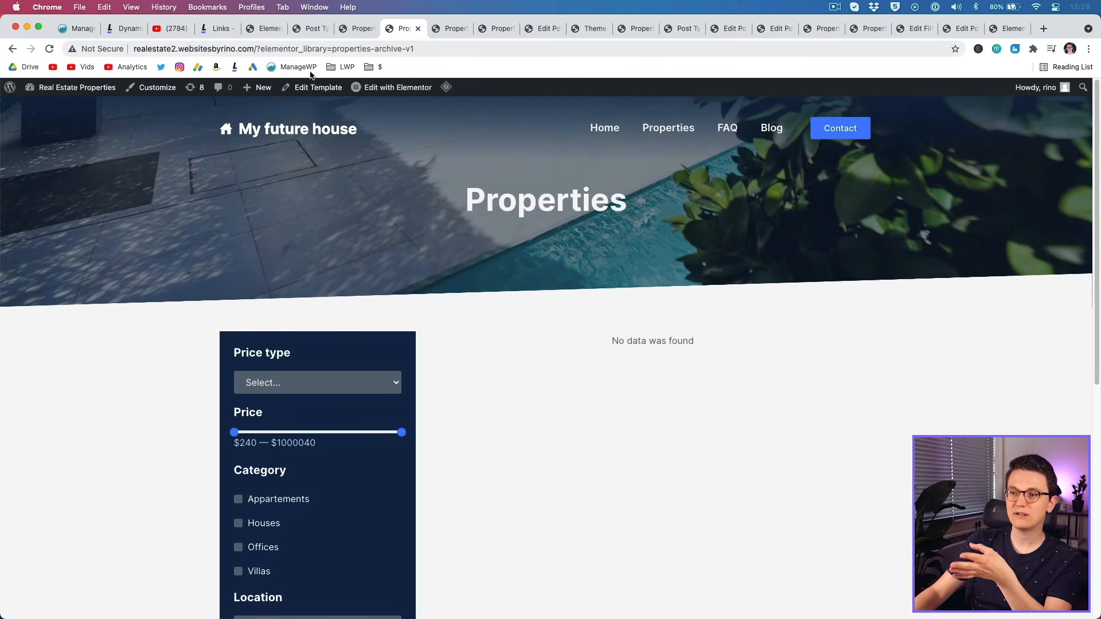
Go to the Theme Builder templates and open House Single Post Template v1 in a new Elementor tab.
left_click(349, 28)
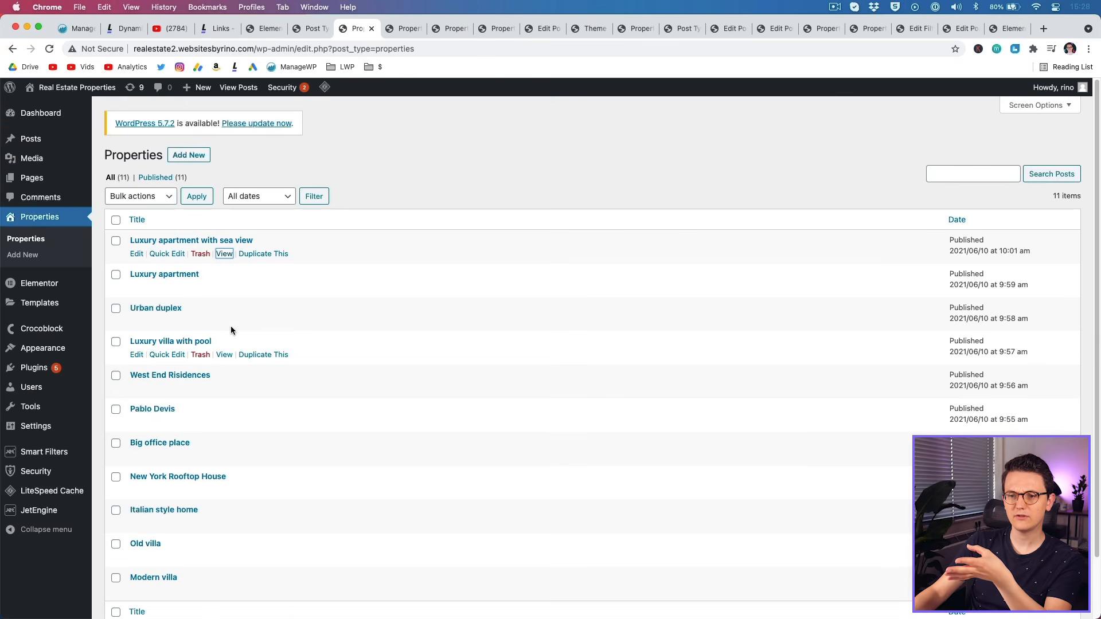
left_click(134, 339)
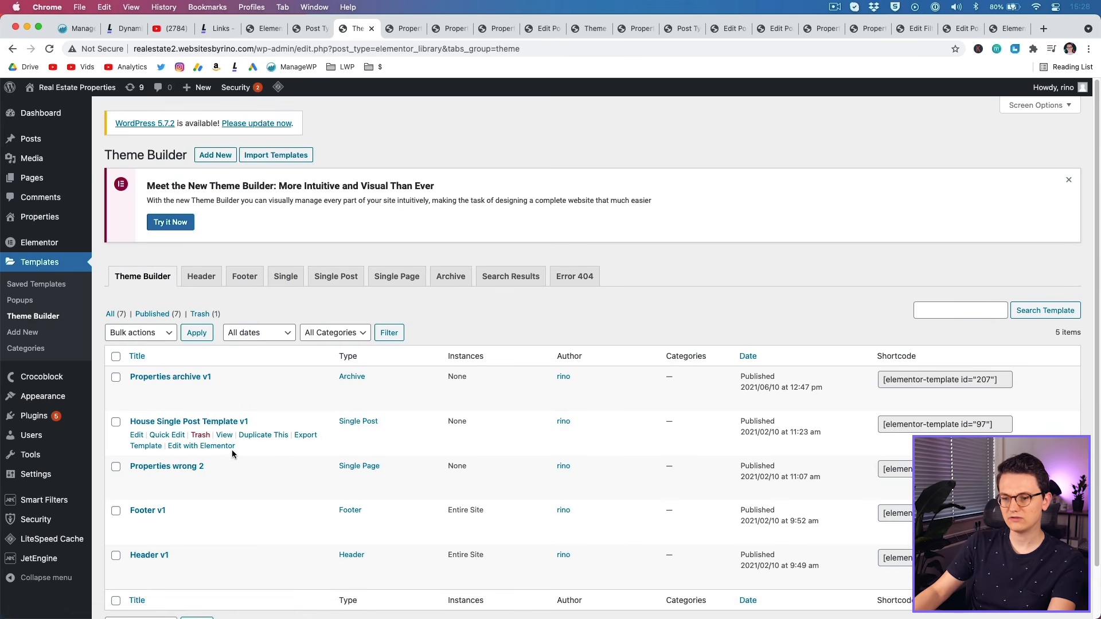
left_click(229, 448, "super")
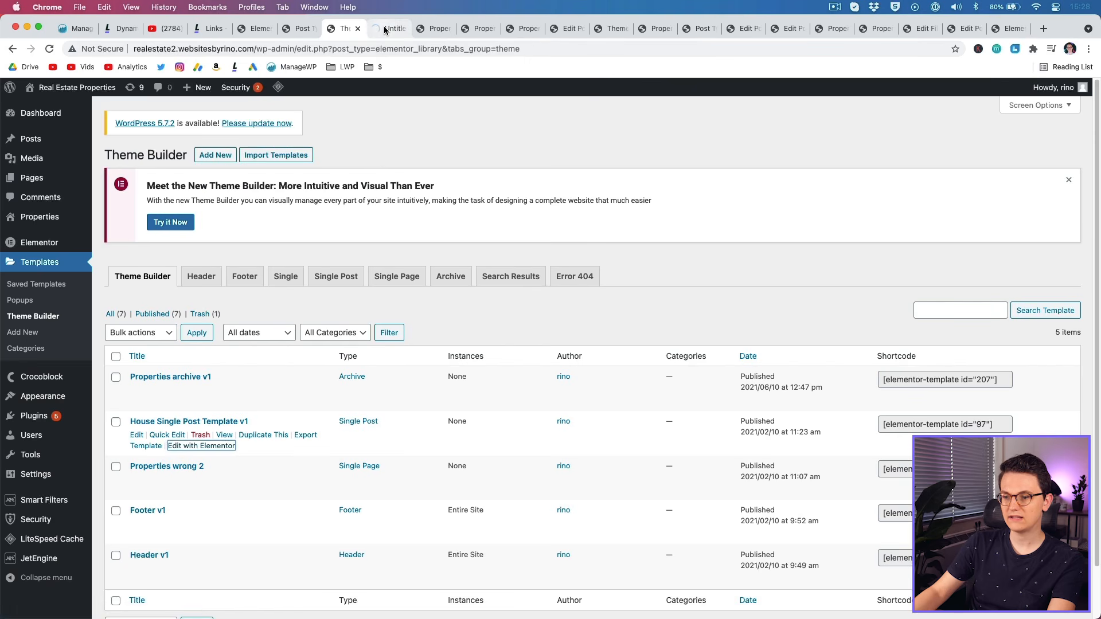
left_click(385, 30)
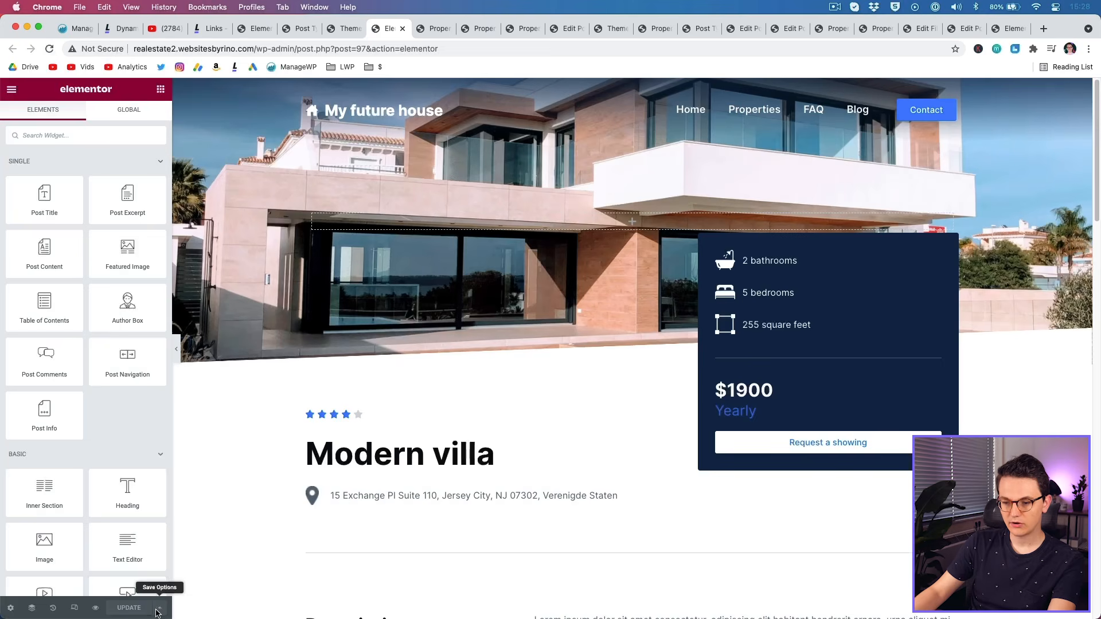
Set the single post template's display condition to include all Properties and save it.
left_click(151, 605)
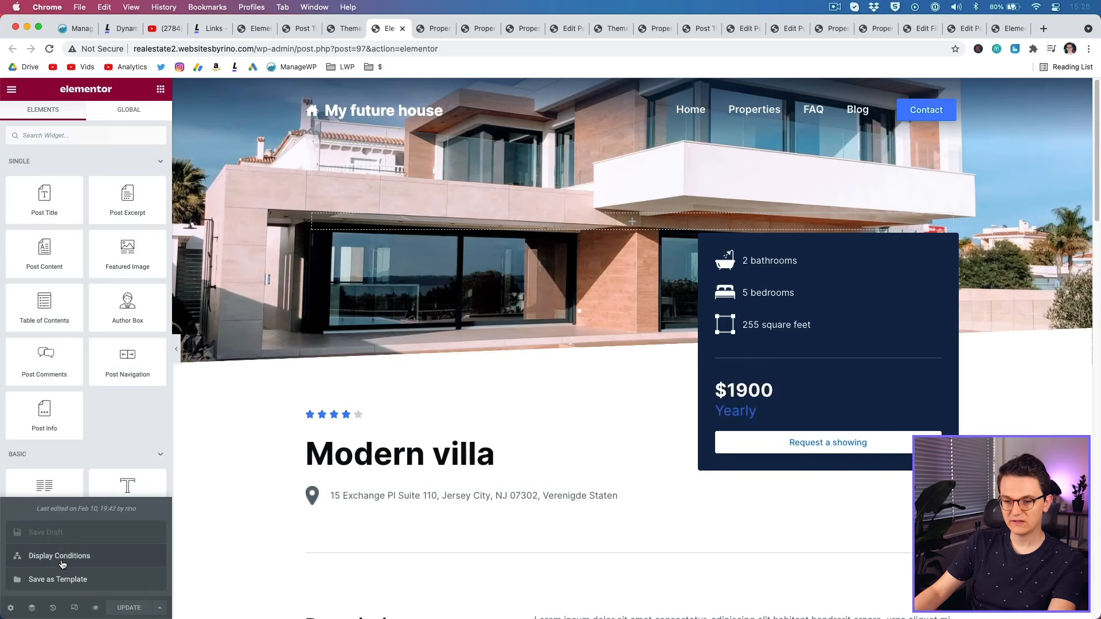
left_click(60, 556)
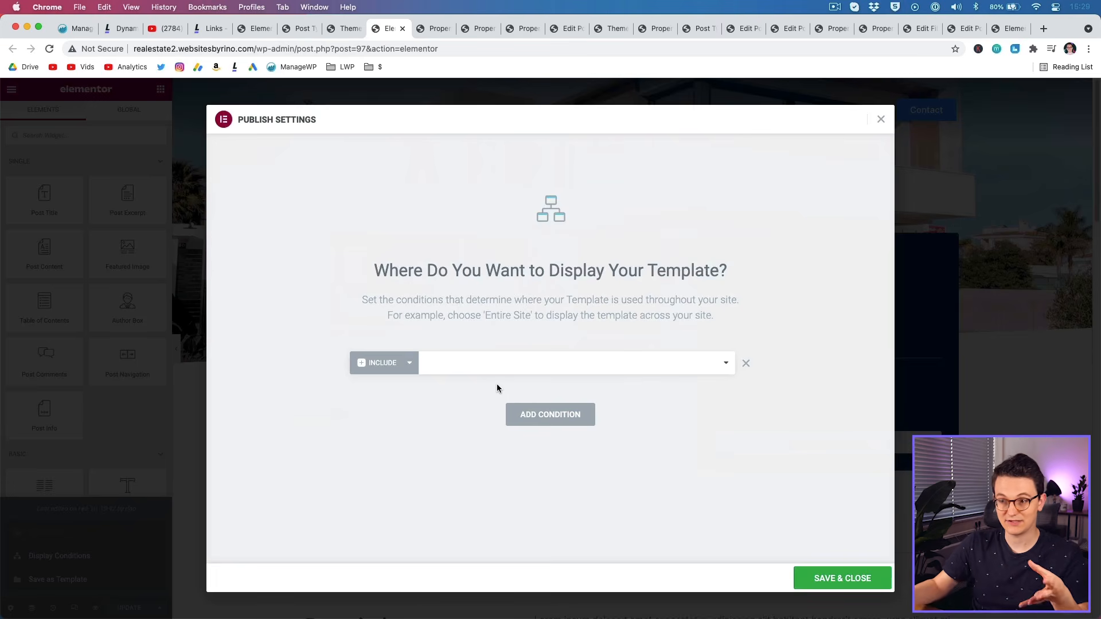
left_click(488, 363)
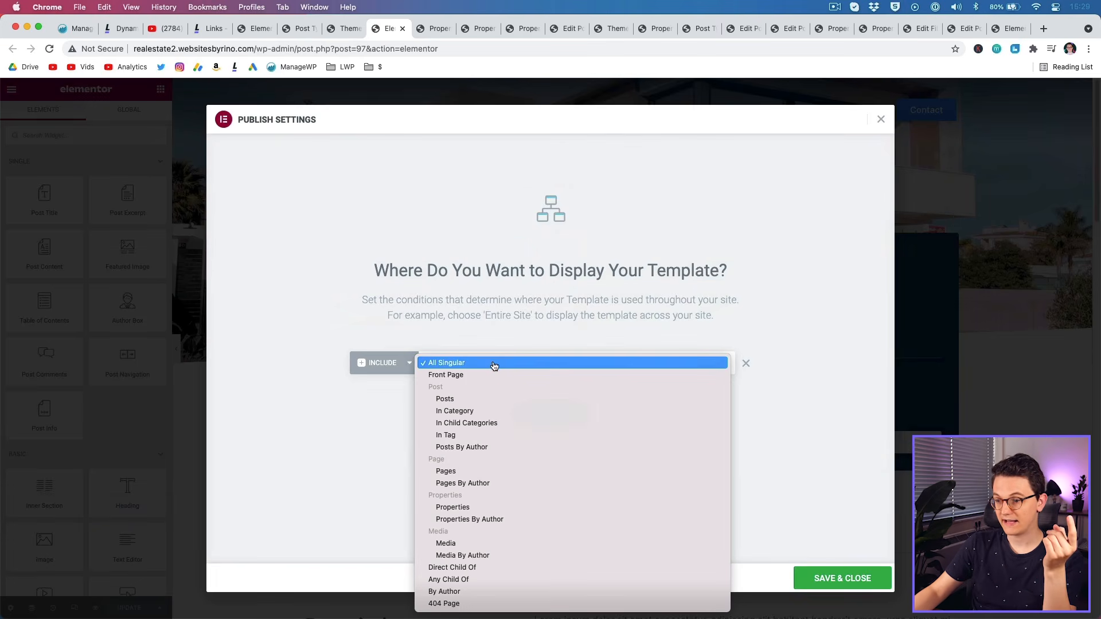
left_click(479, 507)
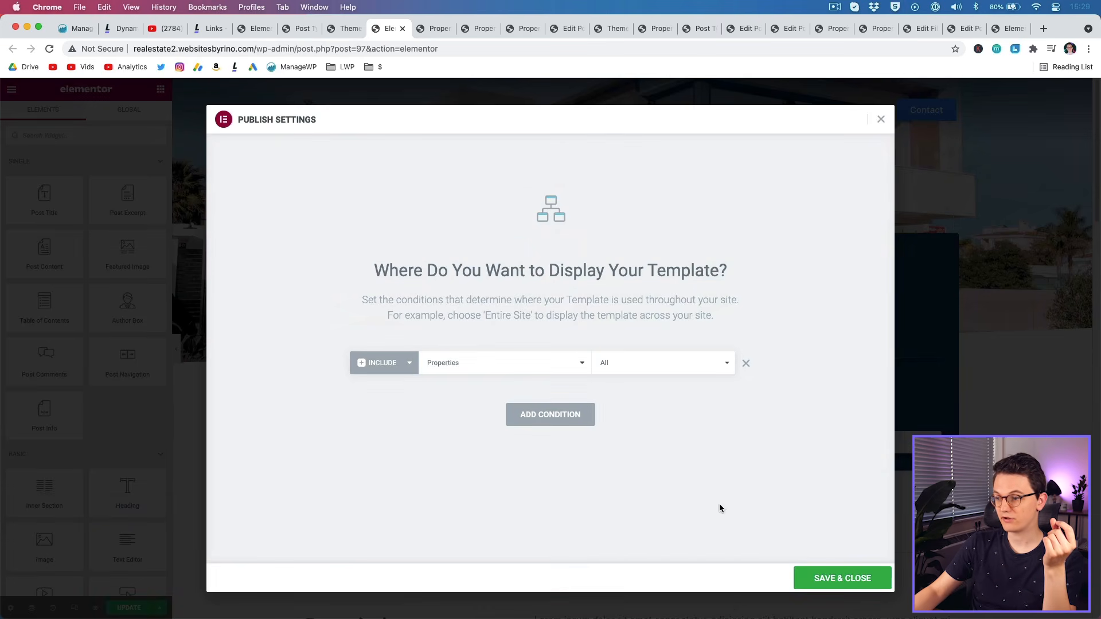
left_click(830, 580)
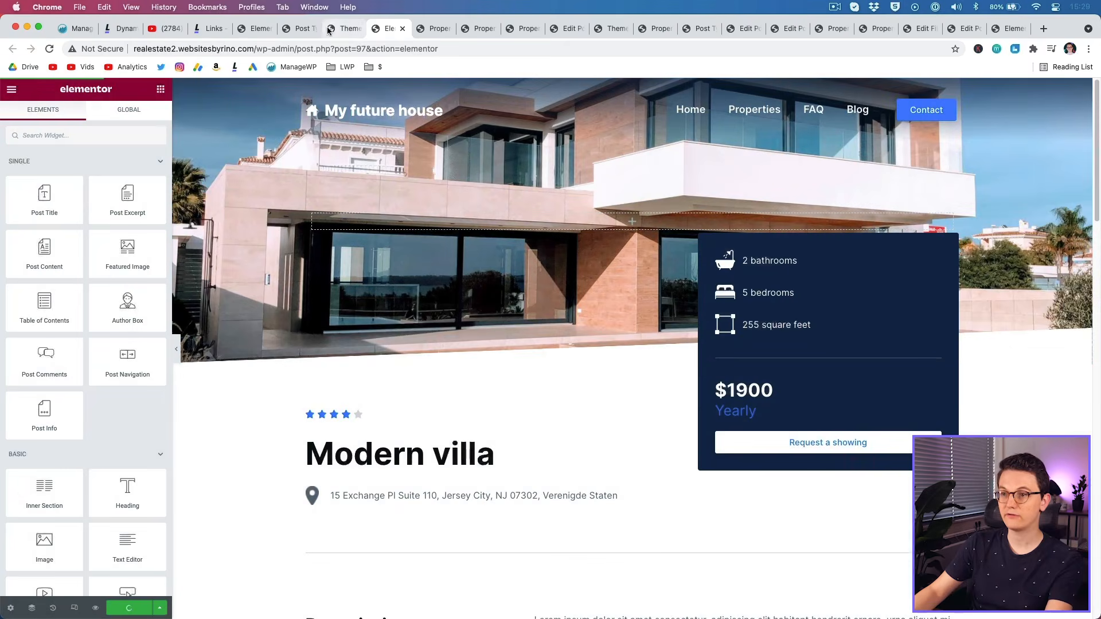
Load the admin list for the properties post type and view "Luxury apartment with sea view" in a new tab.
left_click(303, 28)
left_click(38, 220)
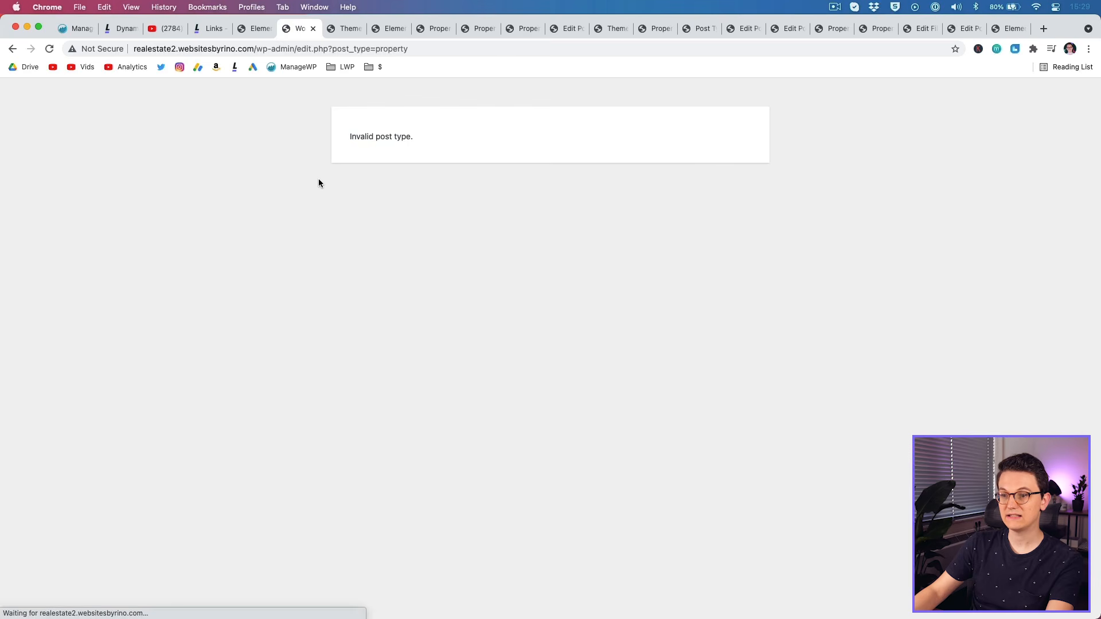
left_click_drag(296, 51, 442, 50)
key("BackSpace")
key("Return")
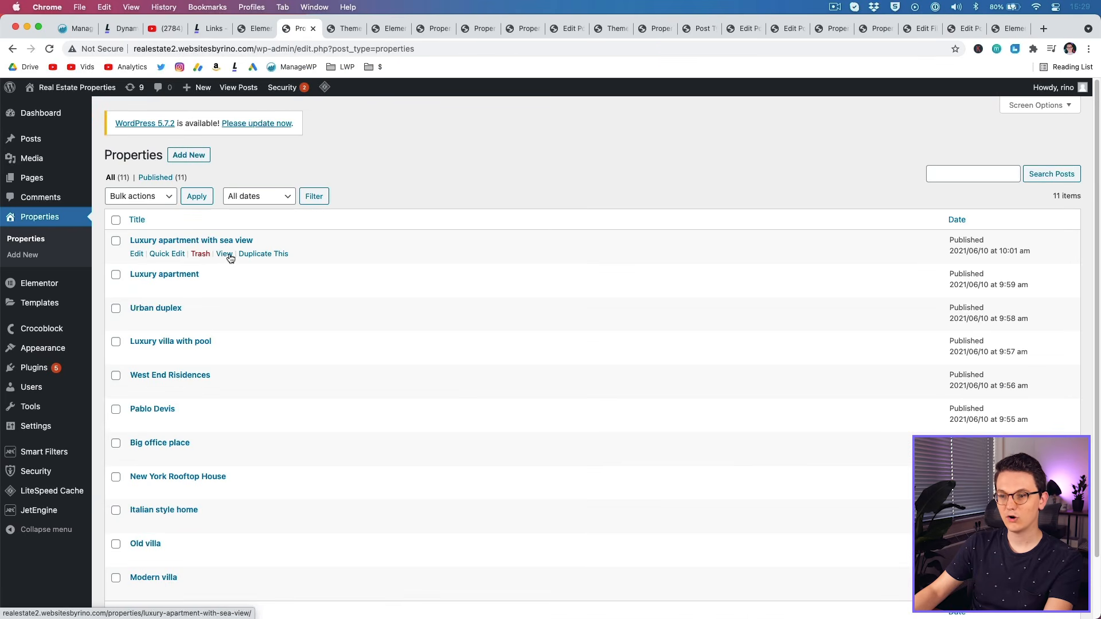
left_click(224, 254, "super")
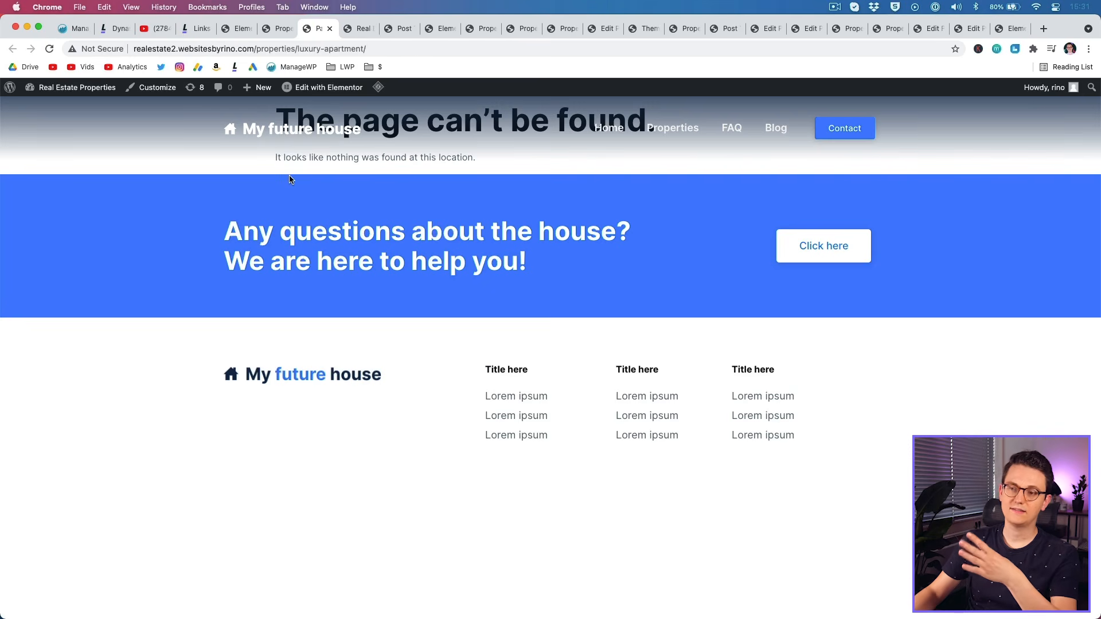
Enable Rewrite With Front in the Properties post type's advanced settings in JetEngine and update the post type.
left_click(441, 28)
left_click(482, 29)
left_click(401, 28)
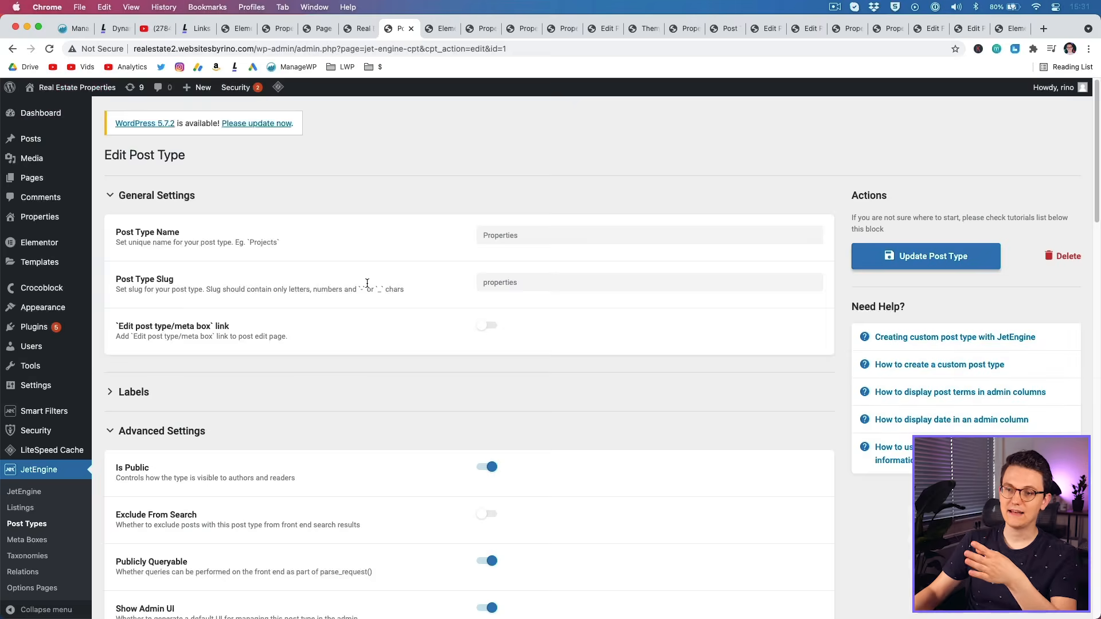
scroll(331, 395, "down", 6)
scroll(448, 425, "down", 3)
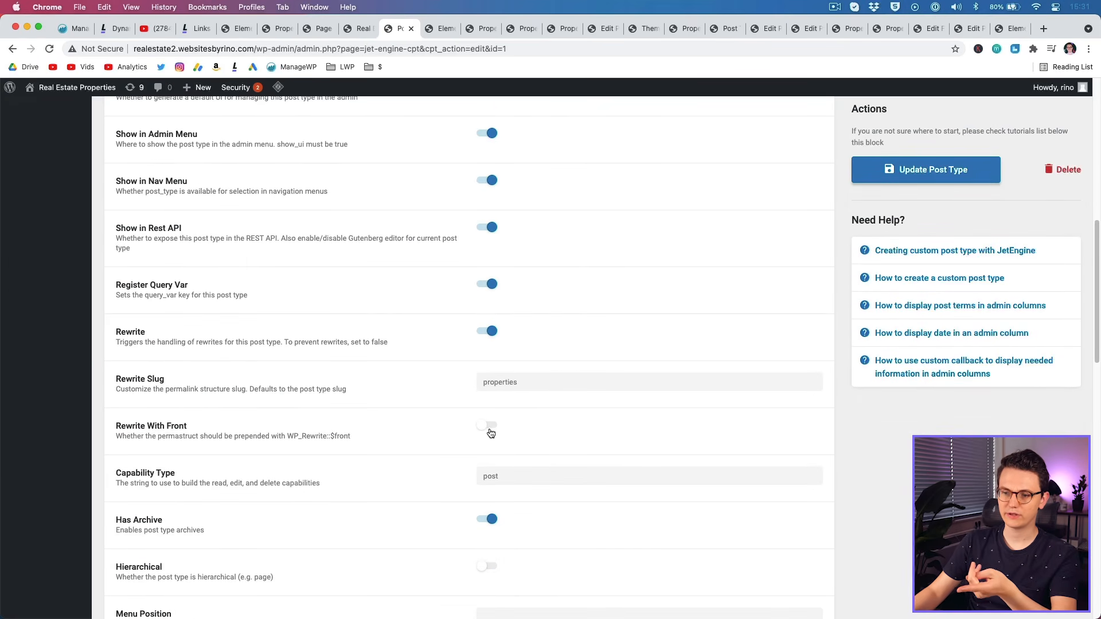
left_click(489, 429)
left_click(927, 174)
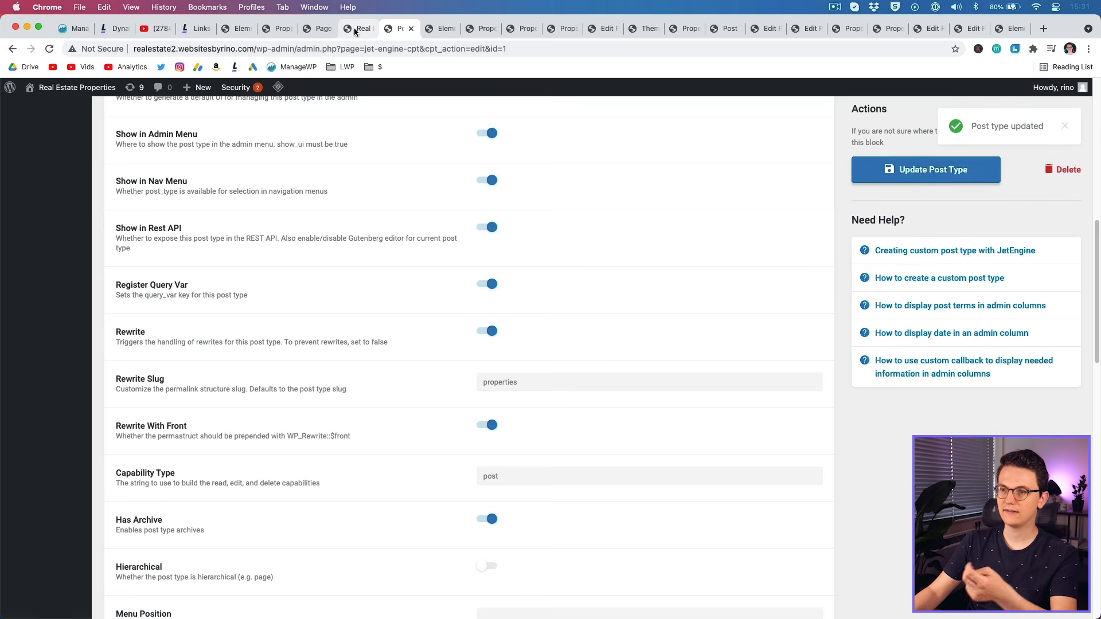
Reload the Properties list and view the Urban duplex property's page in a new tab.
left_click(273, 30)
key("super+r")
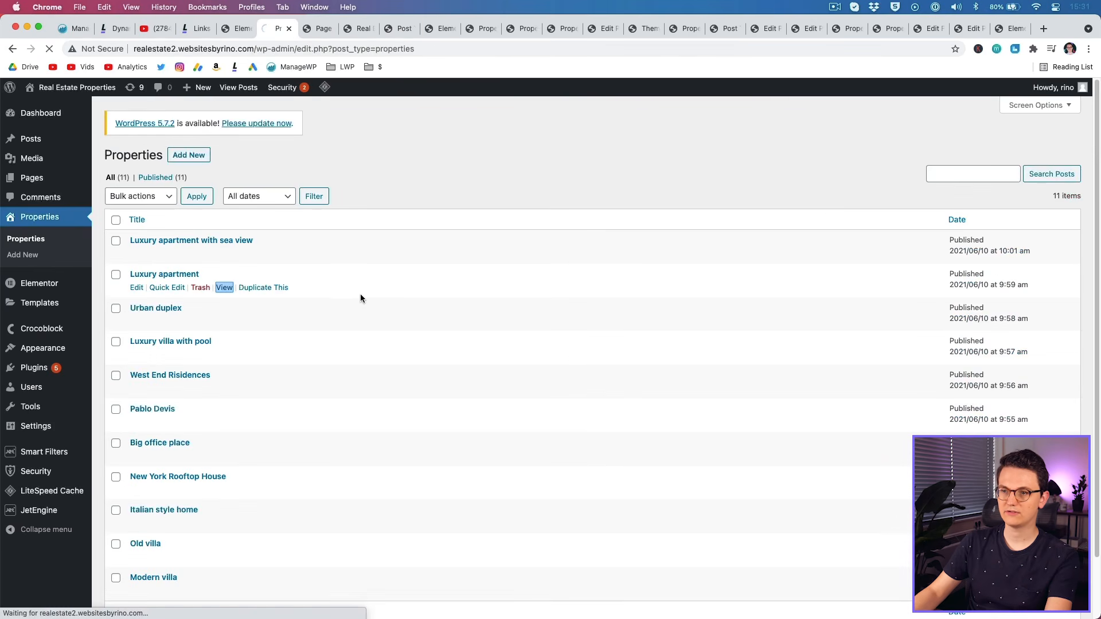
left_click(224, 322, "super")
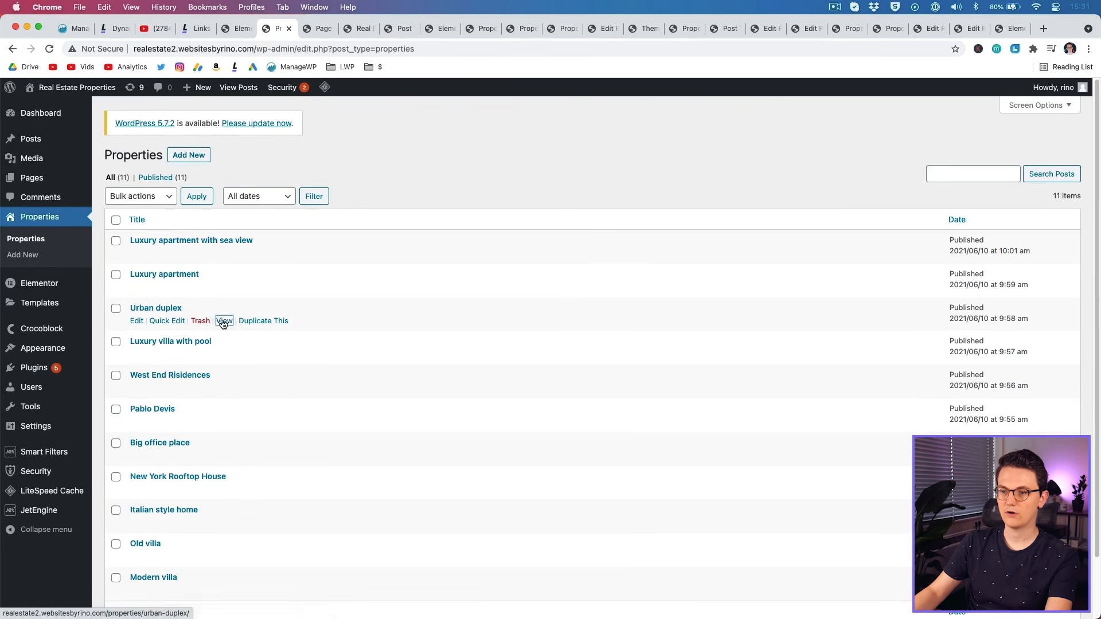
left_click(304, 29)
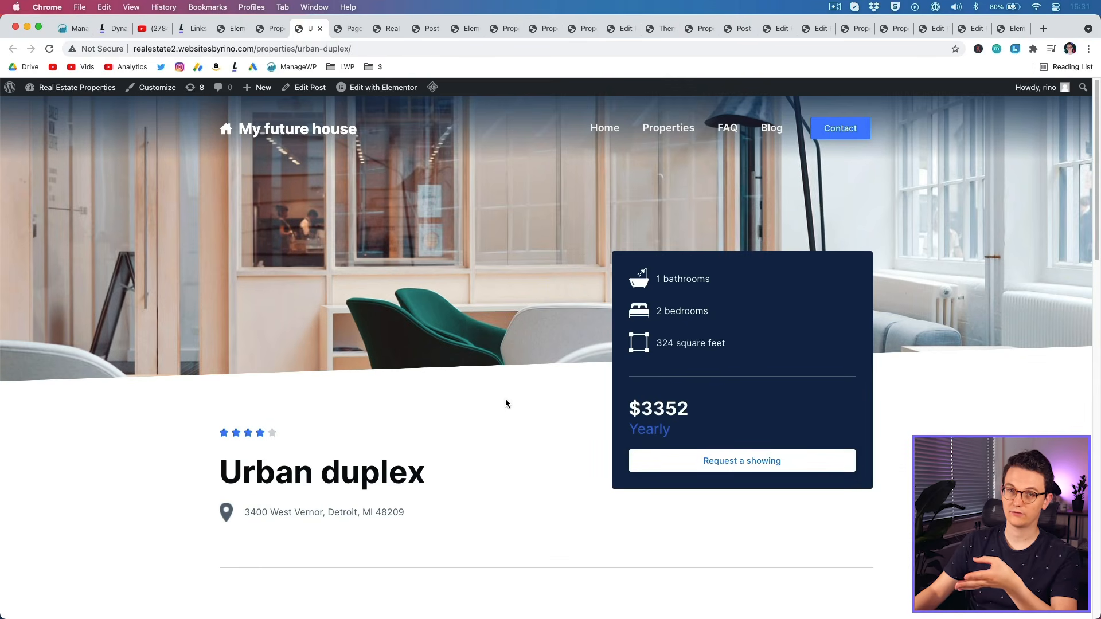
Open the site's properties archive by removing the property name from the Urban duplex page's address.
left_click_drag(298, 48, 388, 49)
key("BackSpace")
key("Return")
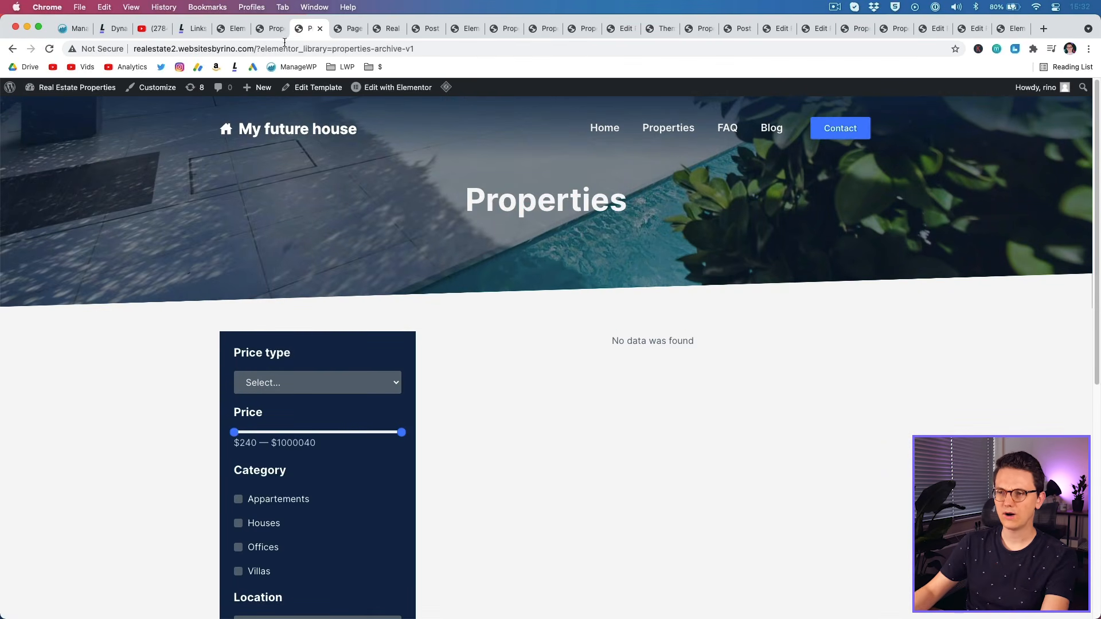
Go to the Theme Builder's Archive templates and open Properties archive v1 in Elementor.
left_click(270, 28)
mouse_move(58, 305)
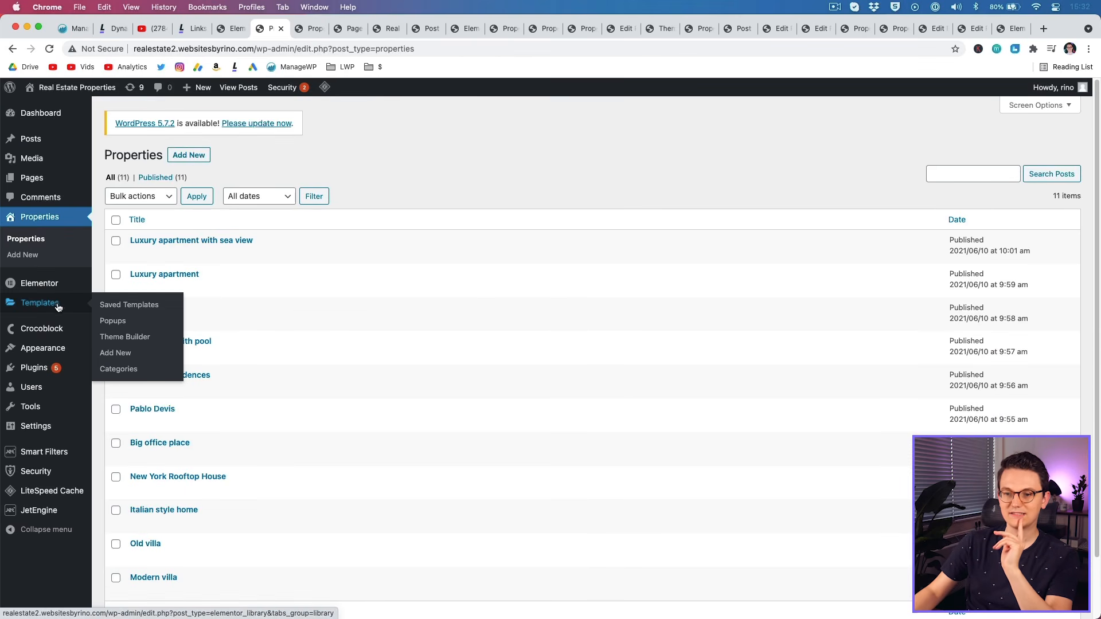
left_click(137, 338)
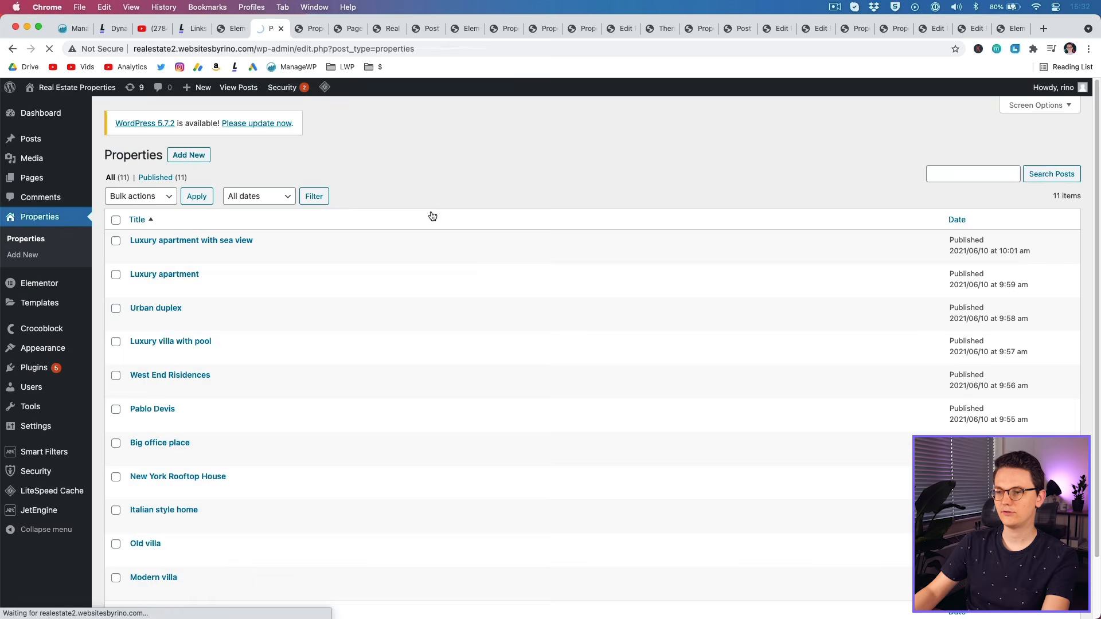
left_click(451, 276)
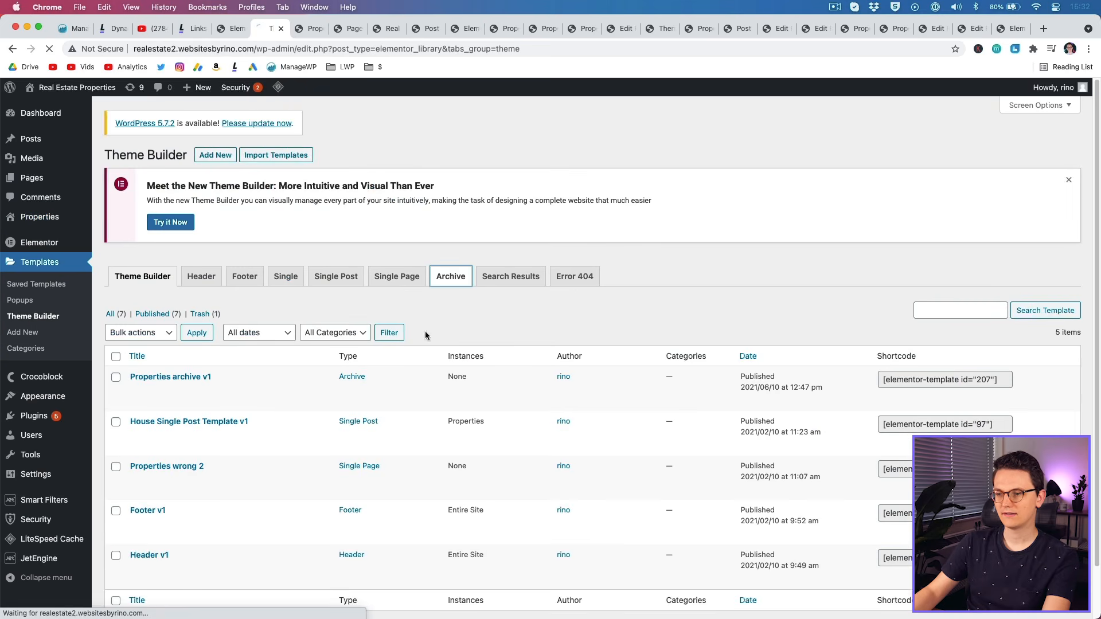
left_click(201, 401)
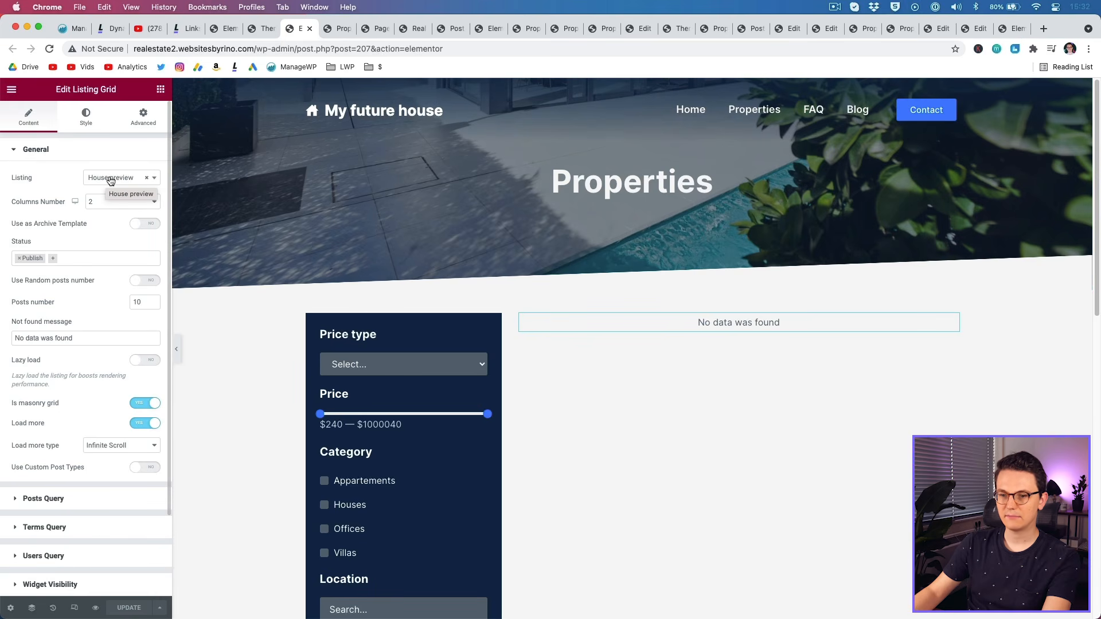
Enable Use as Archive Template for the listing grid and preview the template's dynamic content as Properties Archive.
left_click(148, 225)
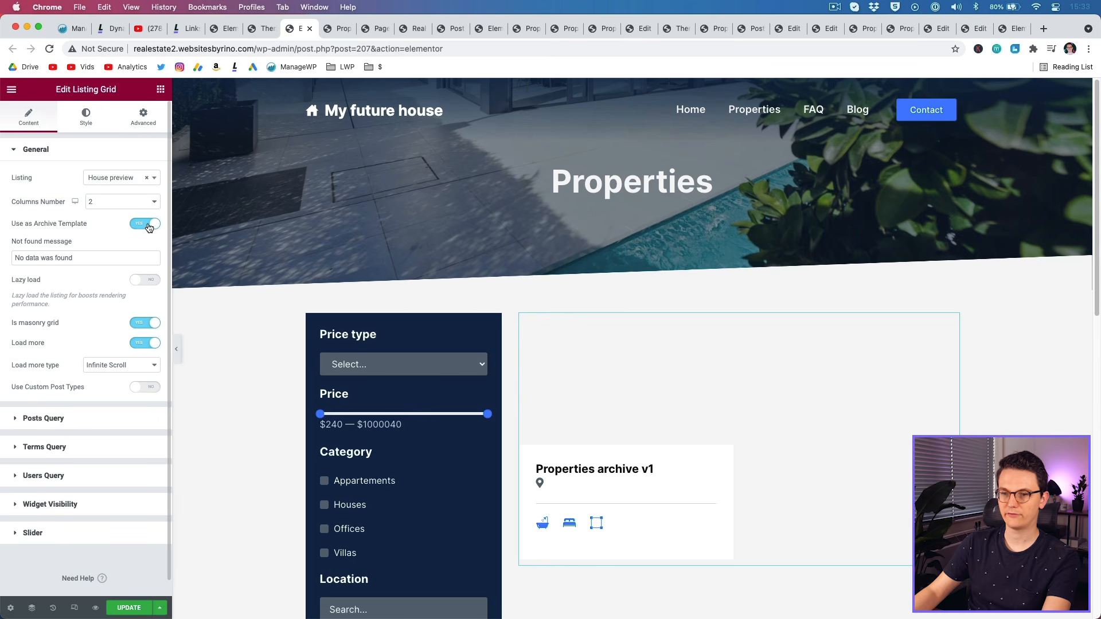
left_click(10, 609)
left_click(54, 294)
left_click(54, 217)
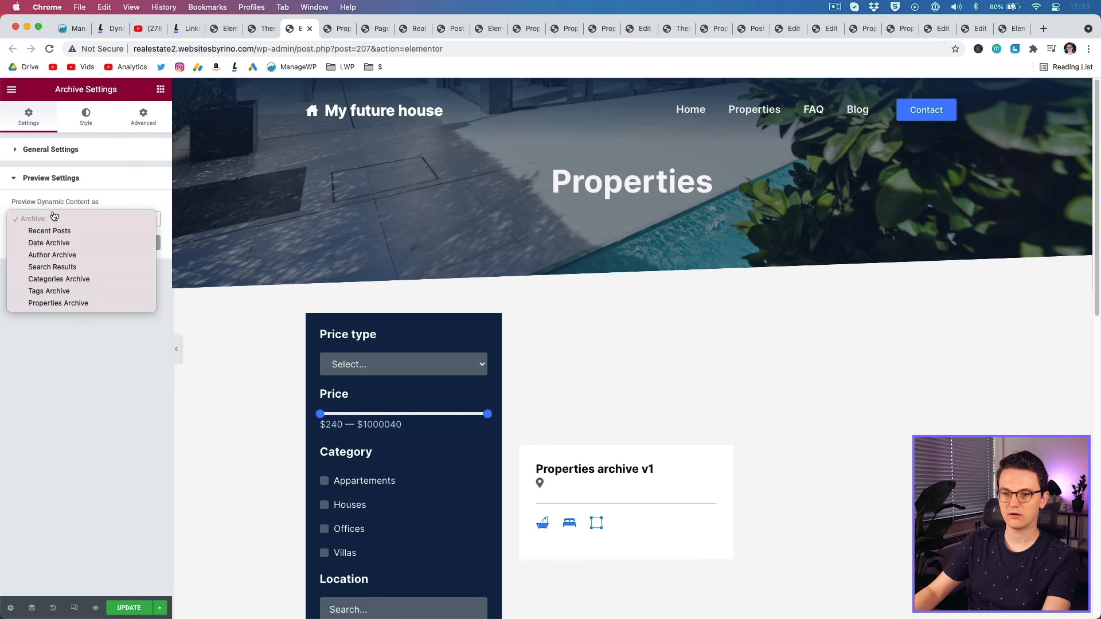
left_click(66, 304)
left_click(115, 244)
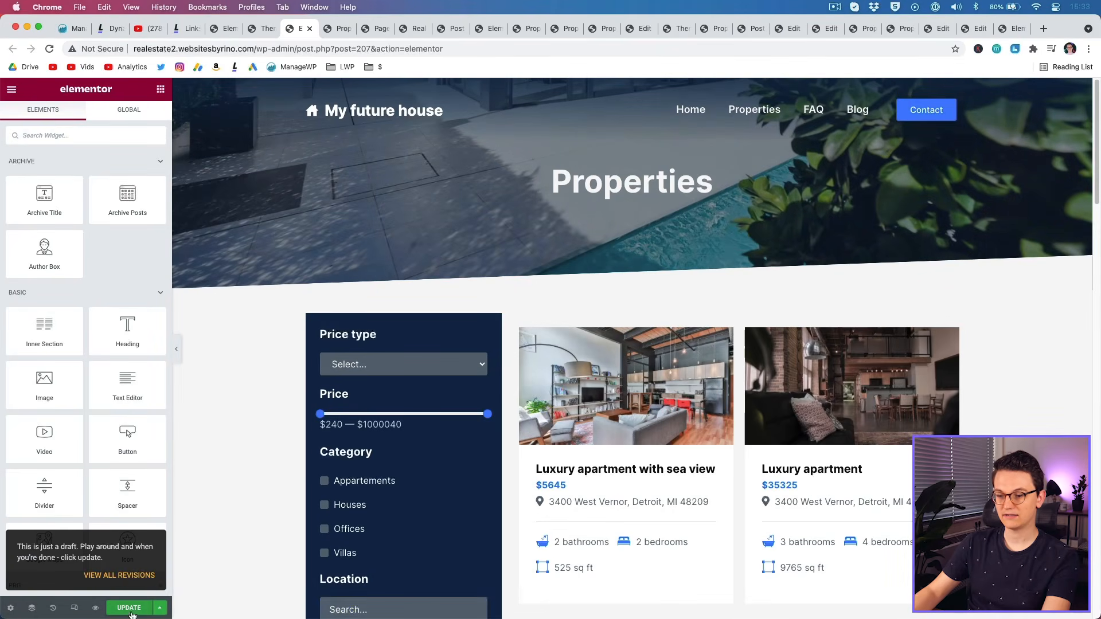
Set the archive template's display condition to include Properties Archive, and save it.
left_click(159, 608)
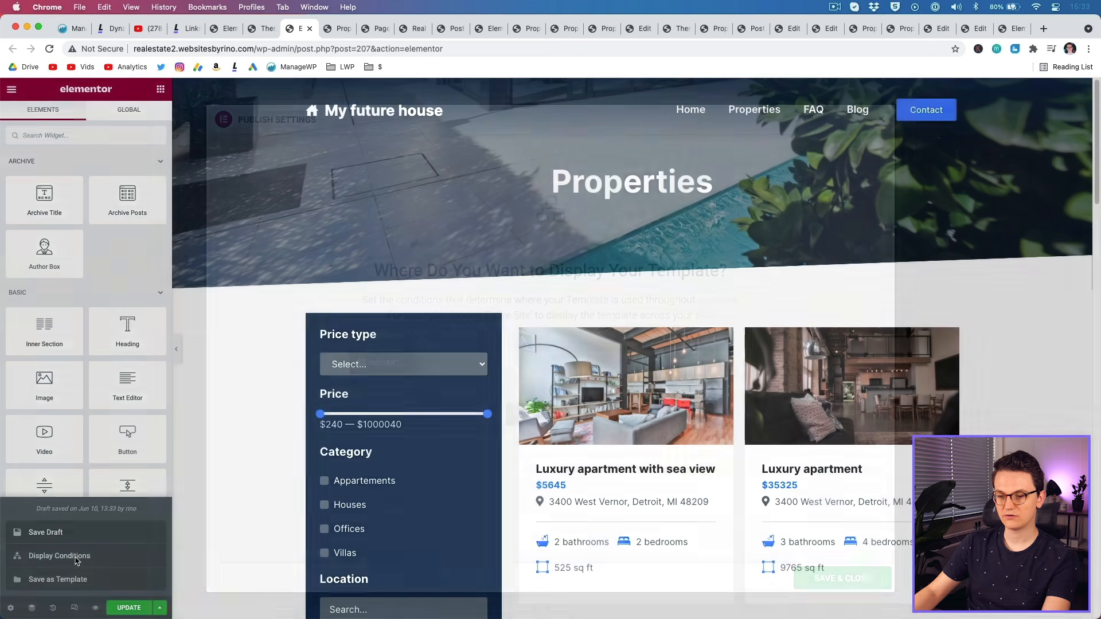
left_click(77, 560)
left_click(468, 366)
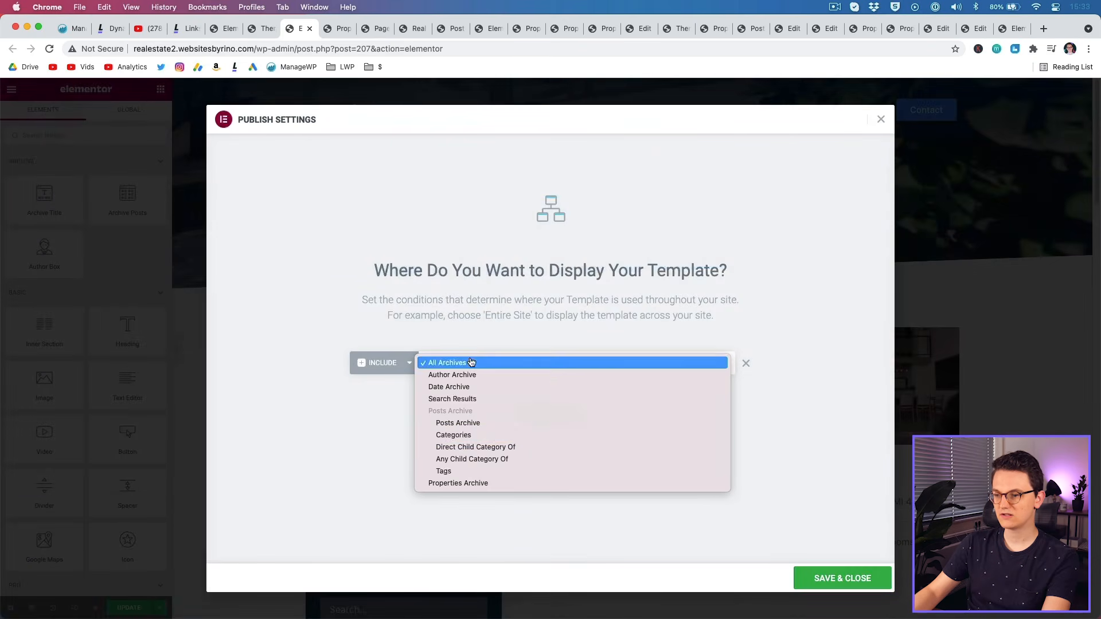
left_click(467, 483)
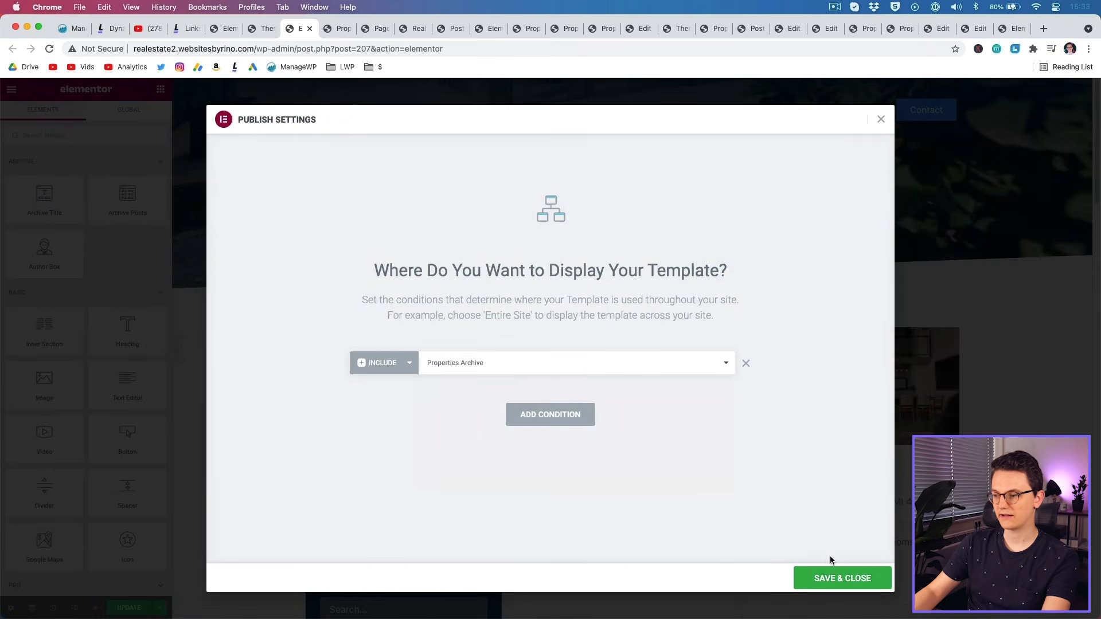
left_click(847, 580)
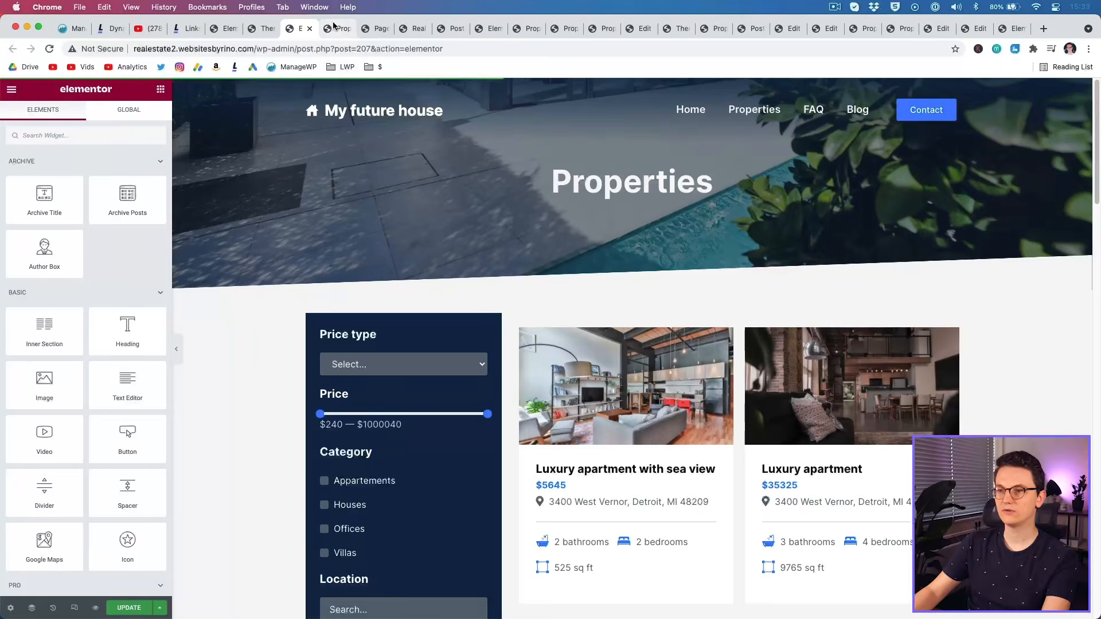
Open the site's properties/ address in the archive preview tab and look through the property listings.
left_click(339, 28)
left_click_drag(259, 49, 478, 49)
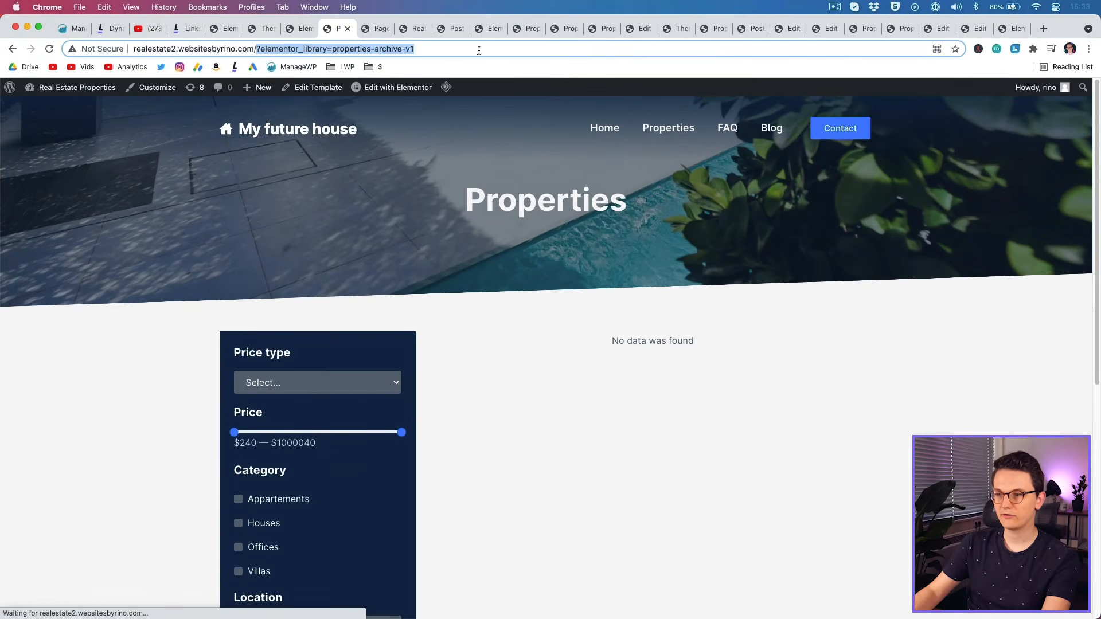
type("po")
key("BackSpace")
type("rp")
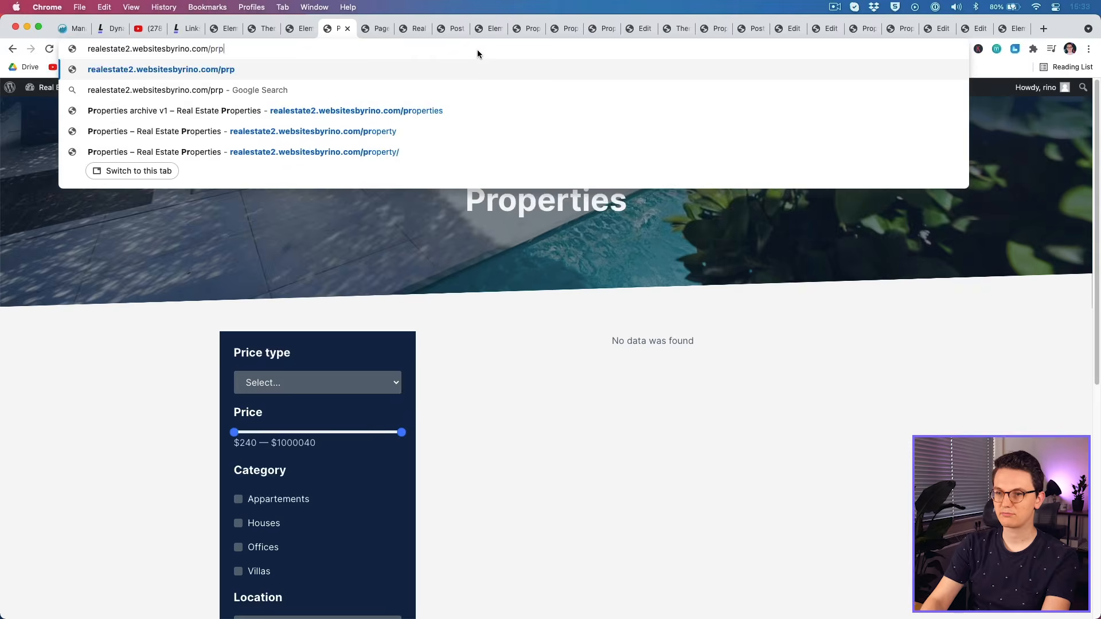
key("BackSpace")
type("operties/")
key("Return")
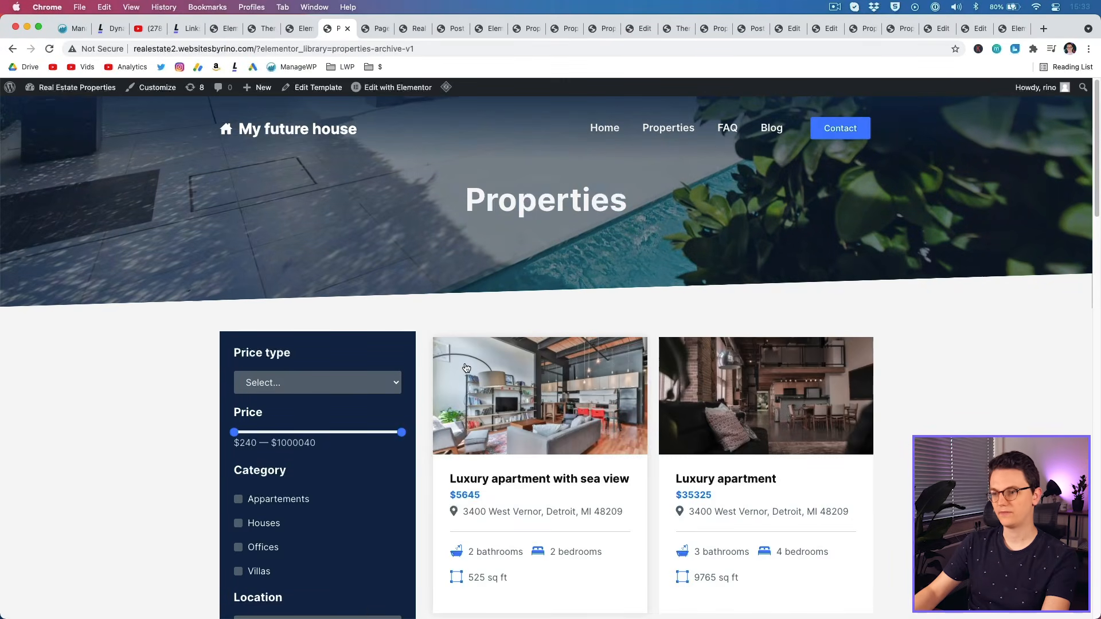
scroll(587, 358, "down", 2)
scroll(613, 351, "down", 1)
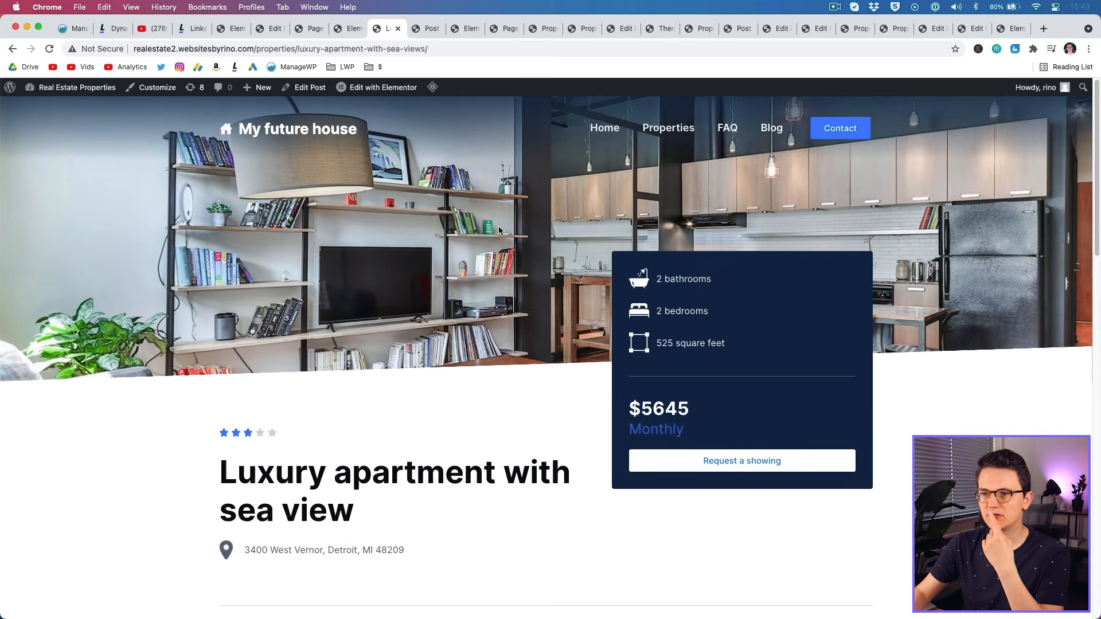
Check the Luxury apartment with sea view and Luxury villa with pool property pages, returning to the archive after each.
scroll(499, 230, "down", 2)
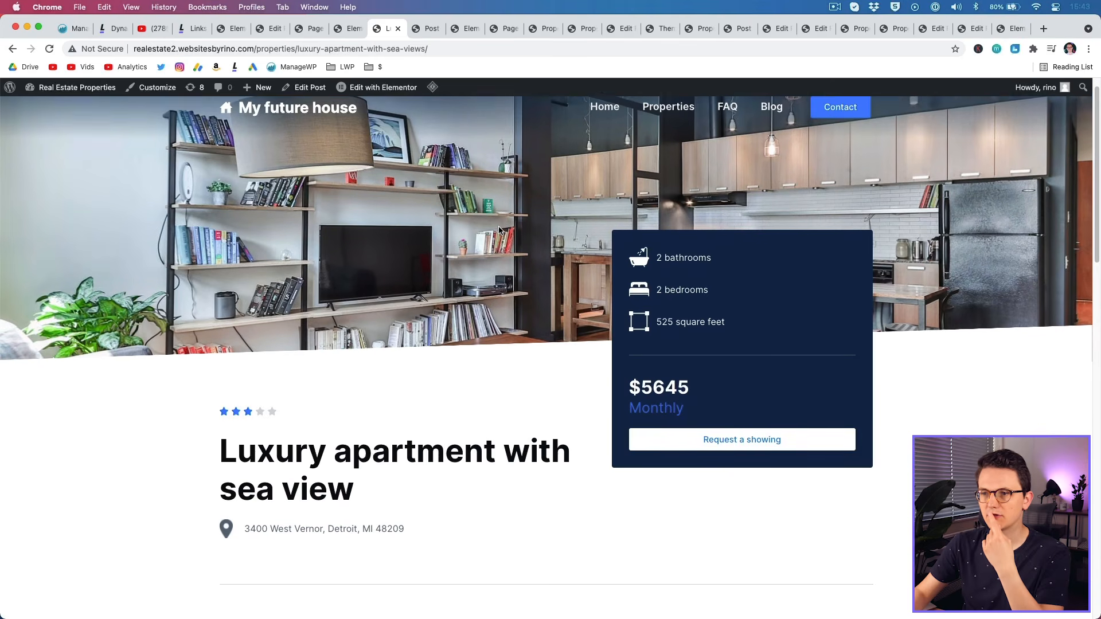
key("super+bracketleft")
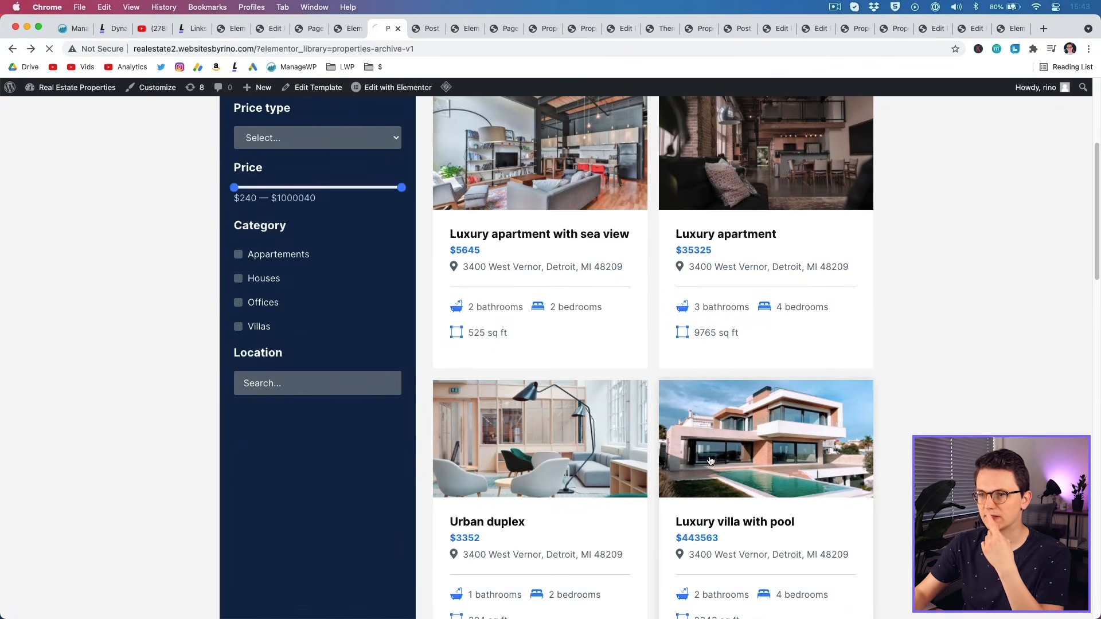
left_click(709, 462)
scroll(555, 300, "down", 5)
scroll(555, 305, "up", 5)
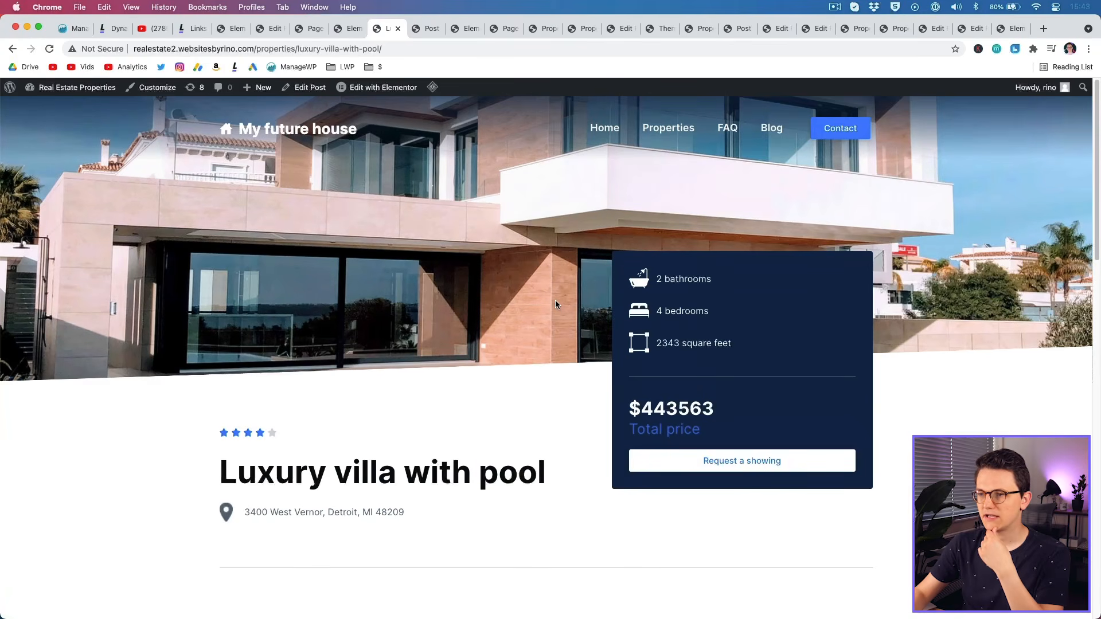
key("super+bracketleft")
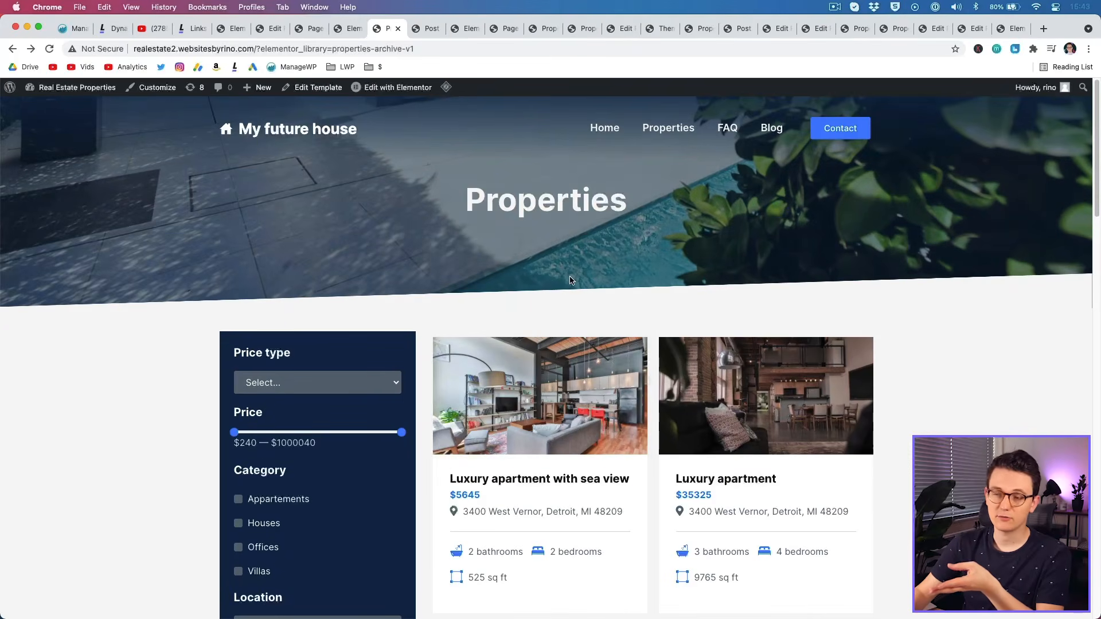
Check the page behind the site's Properties navigation link, and go to the WordPress Menus settings.
mouse_move(445, 90)
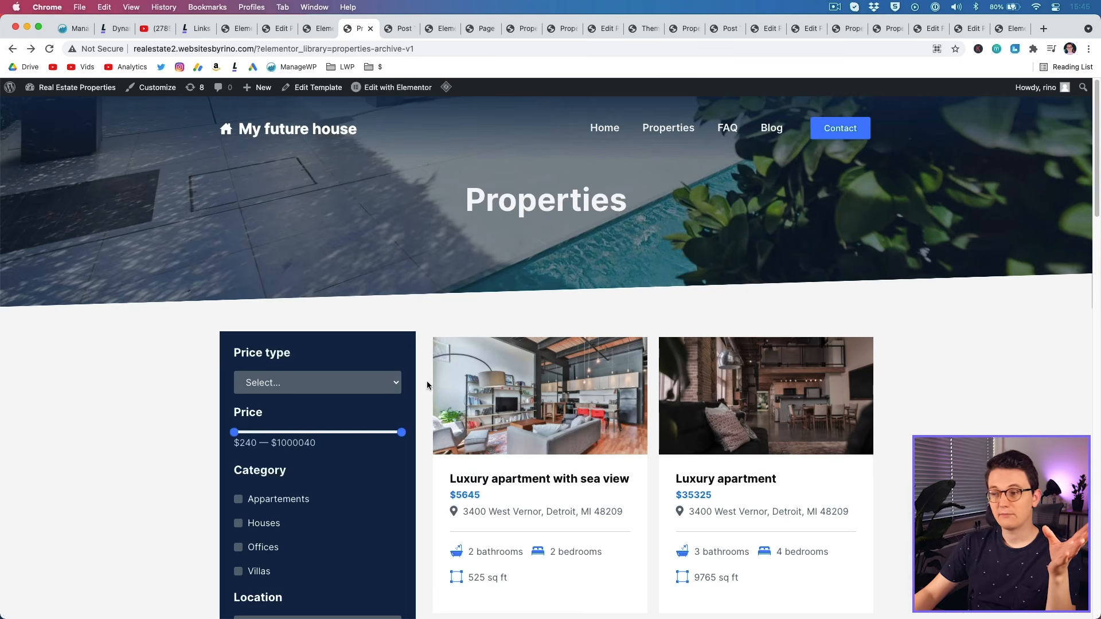
left_click(674, 132)
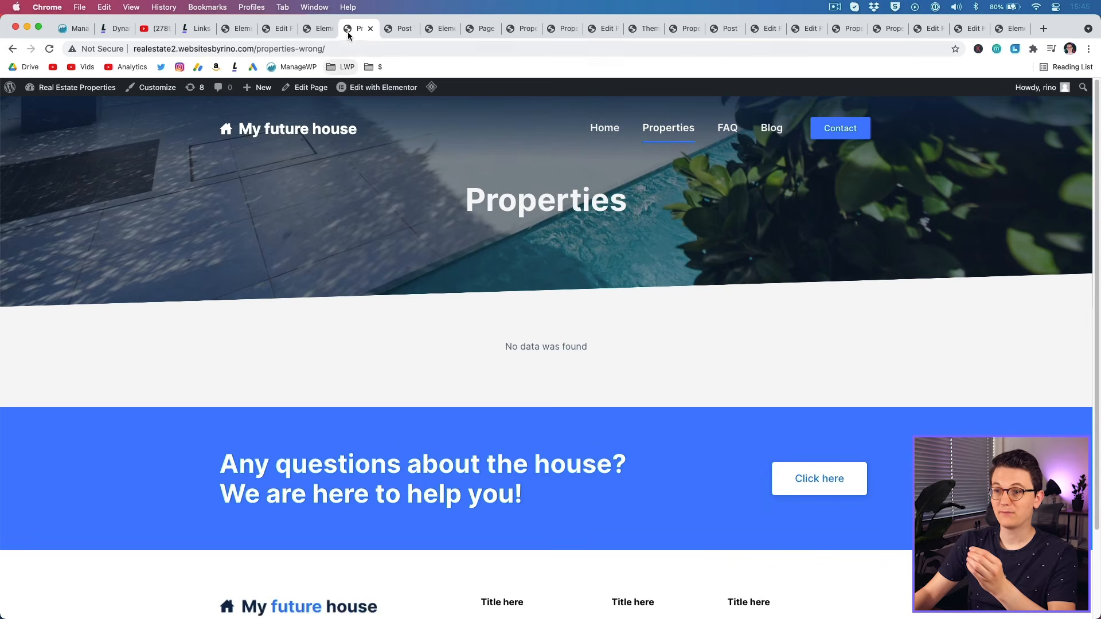
mouse_move(69, 88)
left_click(40, 139)
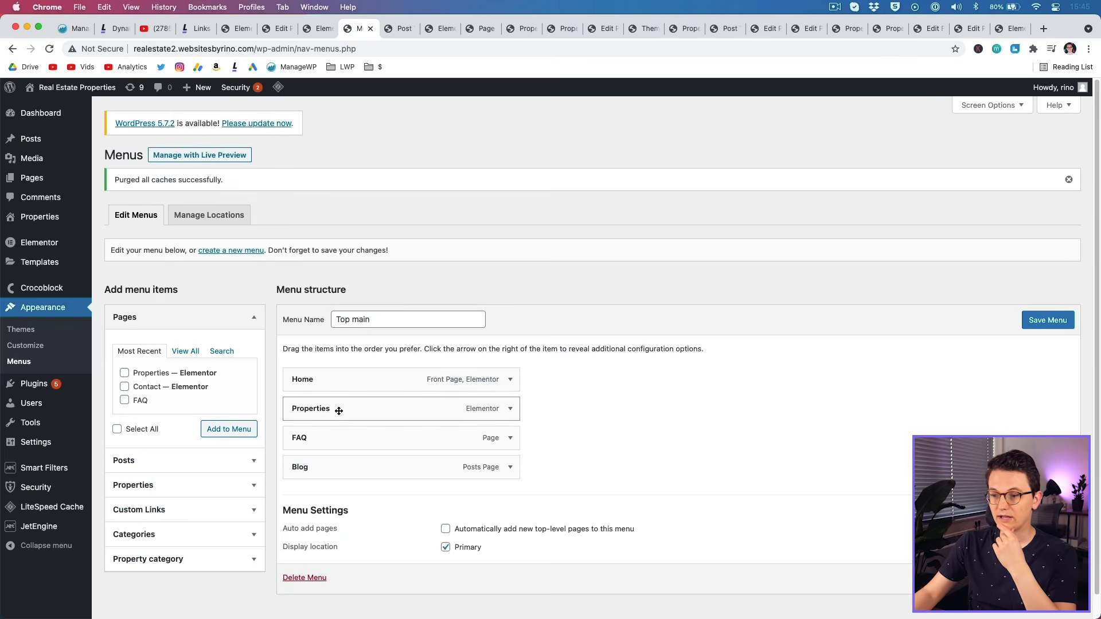
Remove the Properties page item from the Top main menu.
scroll(338, 411, "down", 1)
left_click(509, 394)
scroll(467, 394, "down", 4)
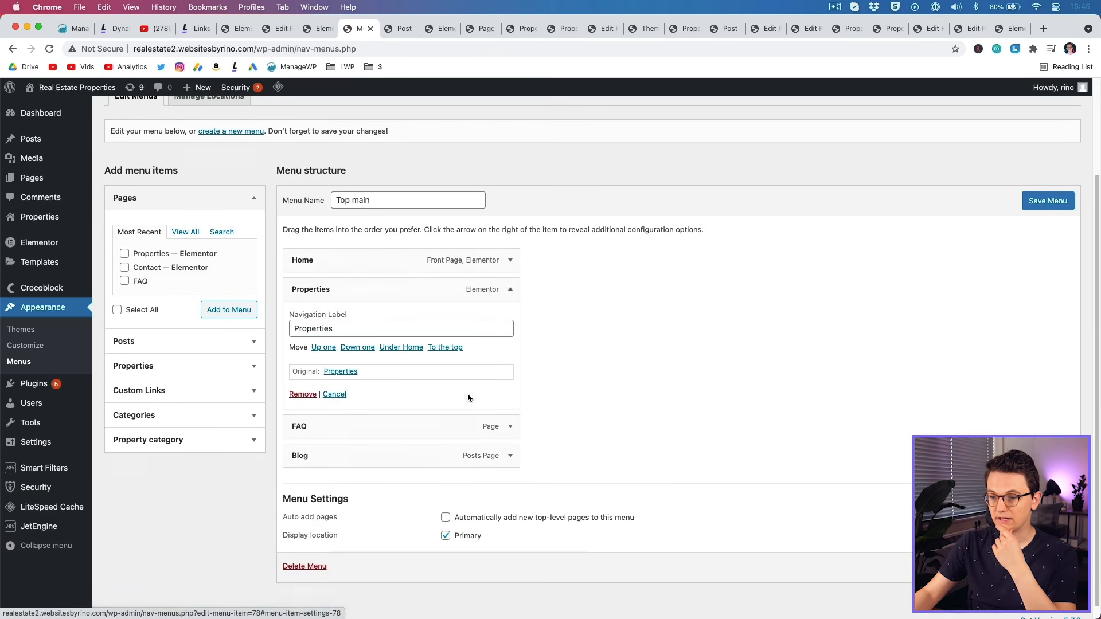
left_click(367, 393)
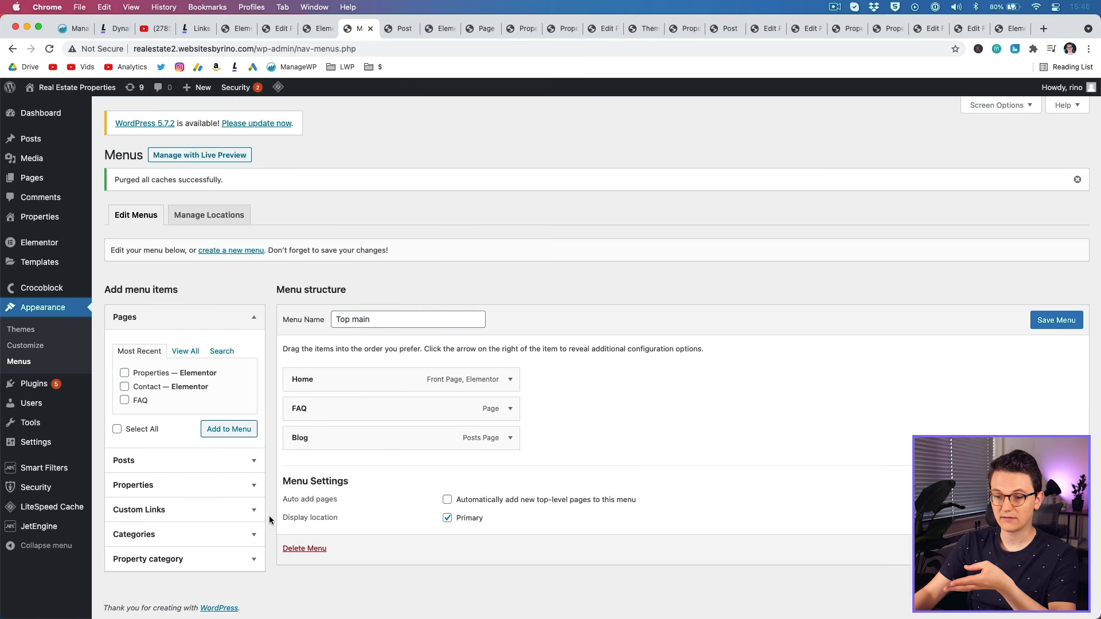
Add the Properties post type archive to the Top main menu and save the menu.
left_click(230, 485)
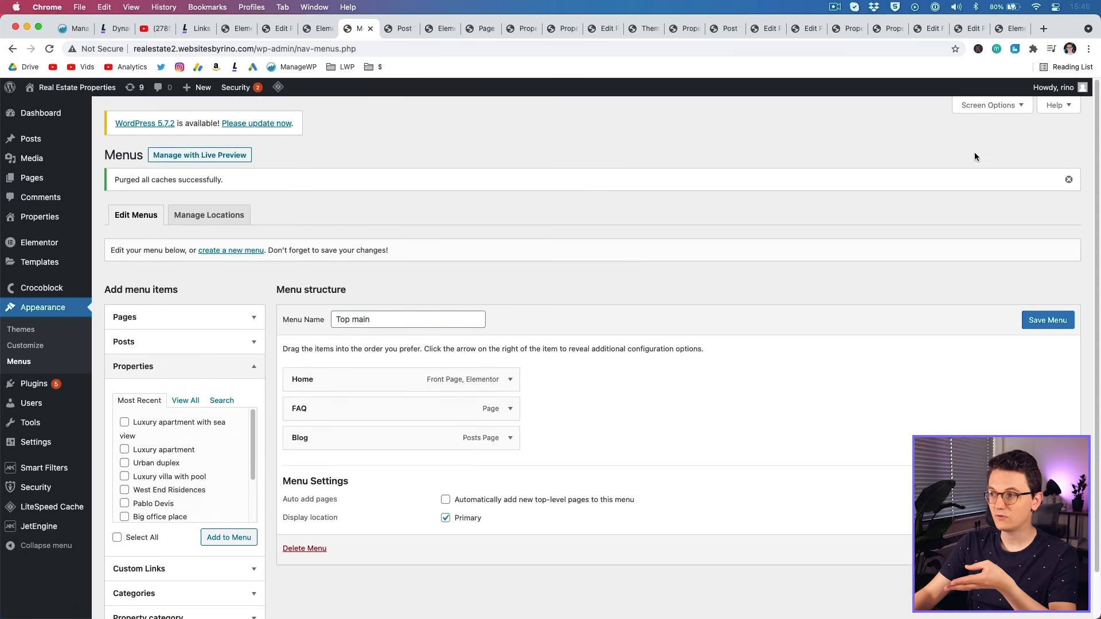
left_click(998, 108)
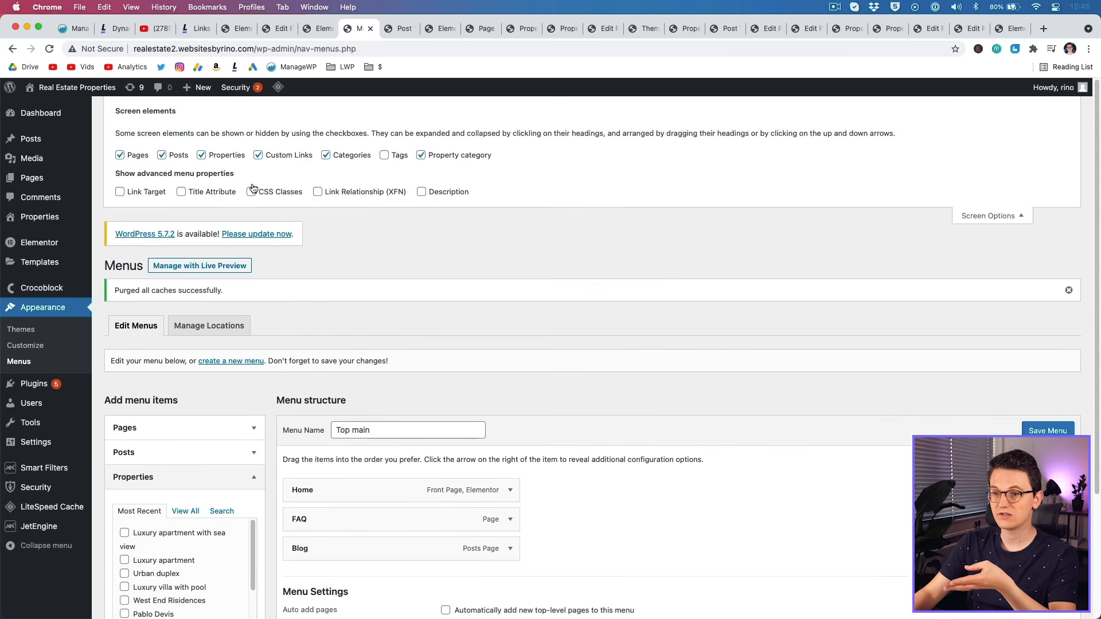
left_click(981, 217)
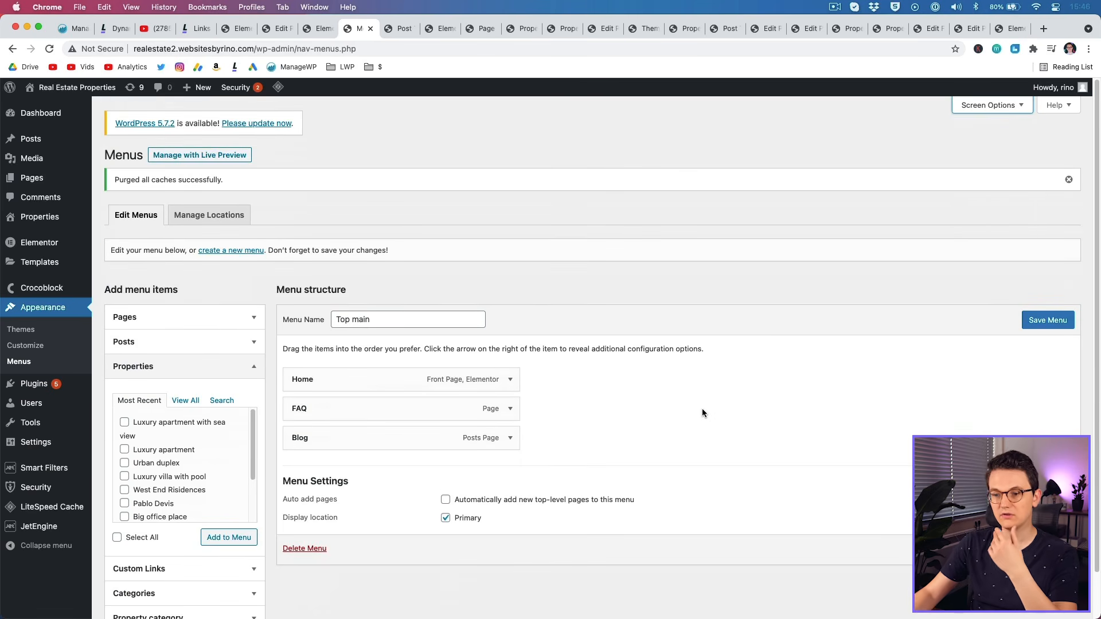
scroll(702, 408, "down", 1)
left_click(184, 389)
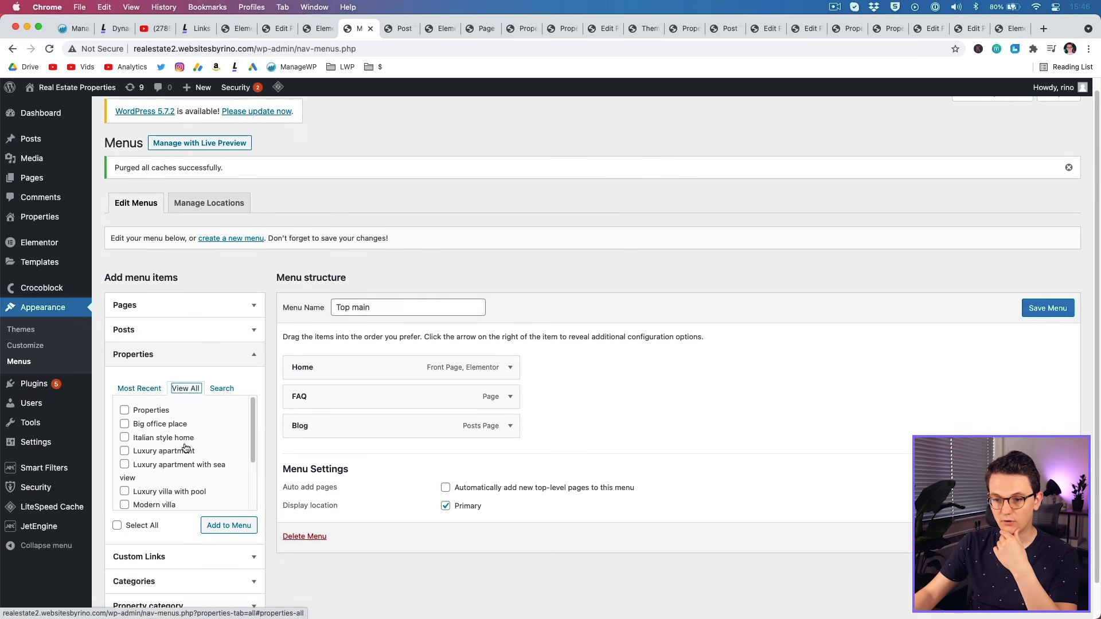
left_click(125, 411)
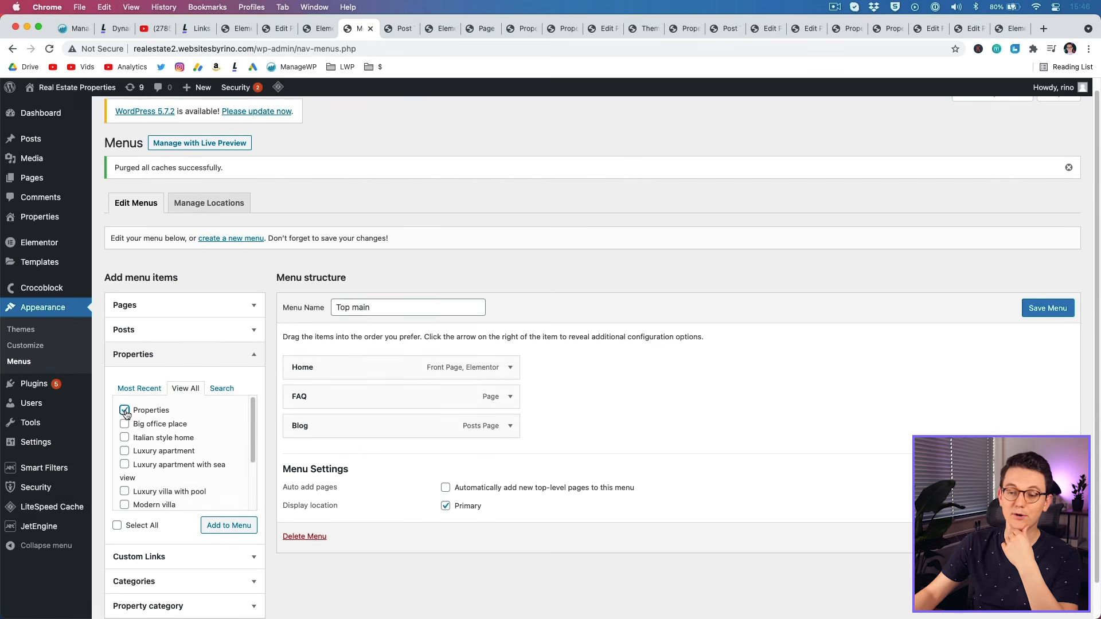
left_click(235, 527)
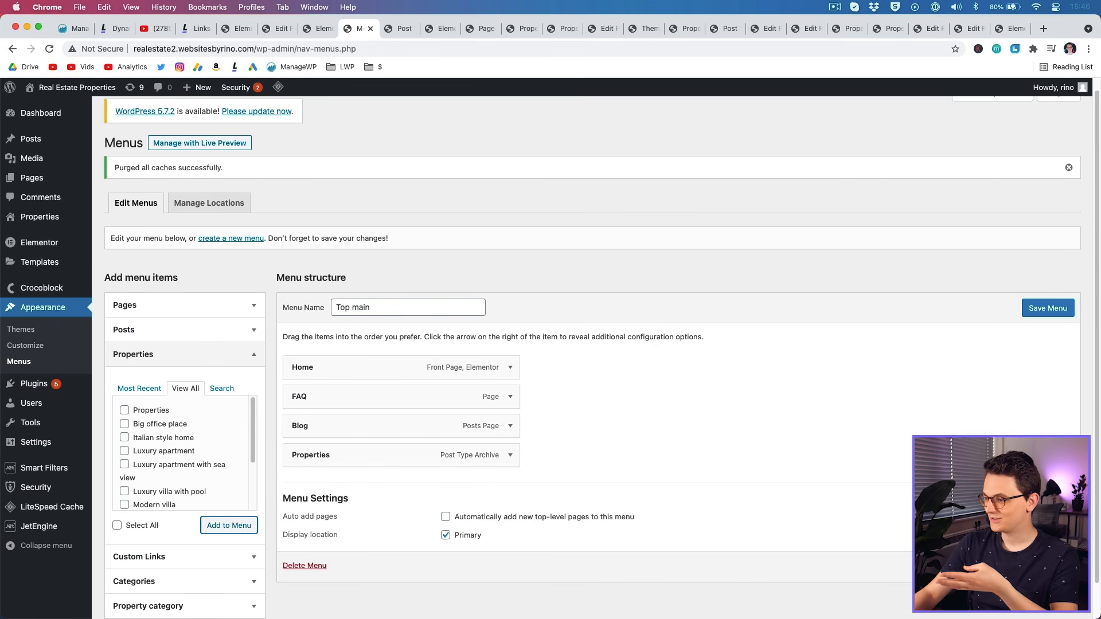
left_click(1048, 567)
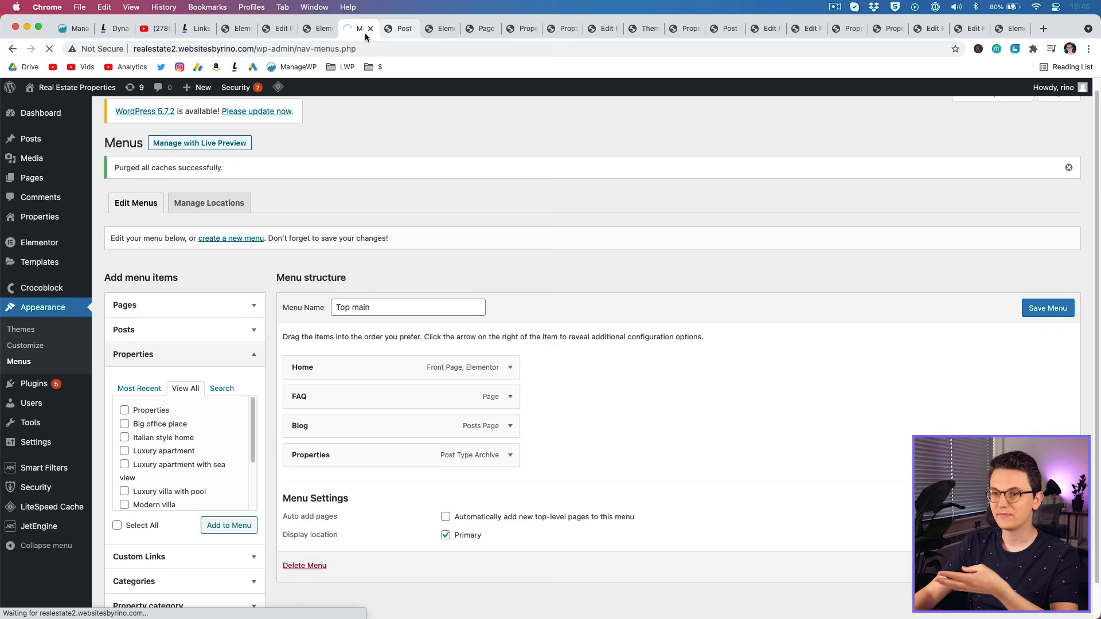
Open the live site in a new tab and check the Properties navigation link's address and the archive it opens.
mouse_move(75, 94)
left_click(41, 108, "super")
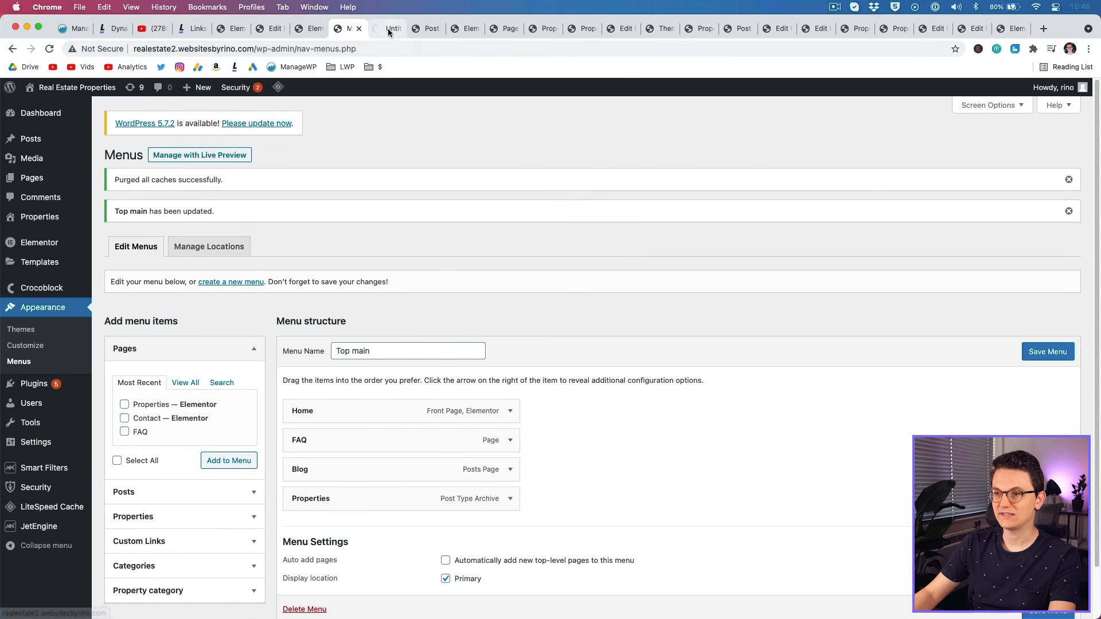
left_click(387, 28)
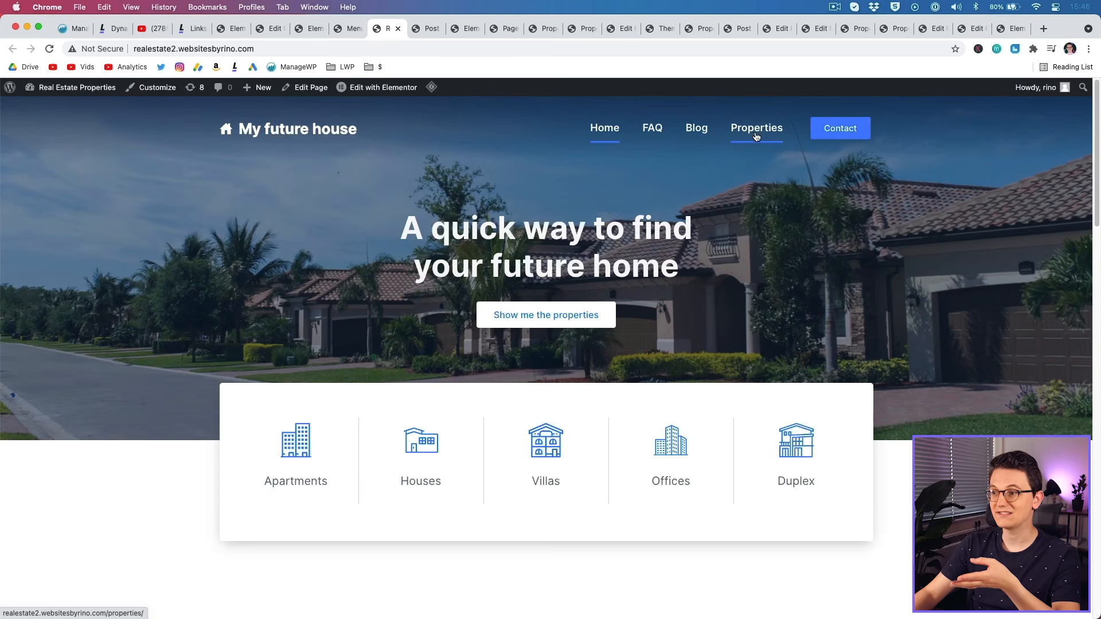
left_click(756, 133)
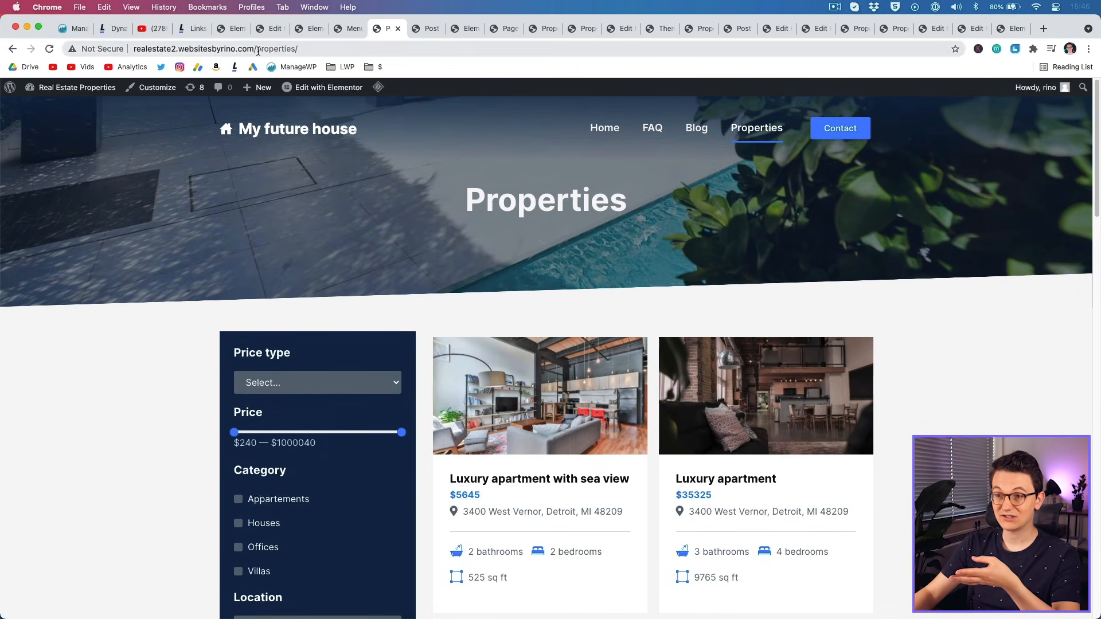
left_click_drag(256, 49, 319, 48)
left_click(195, 287)
scroll(197, 287, "down", 5)
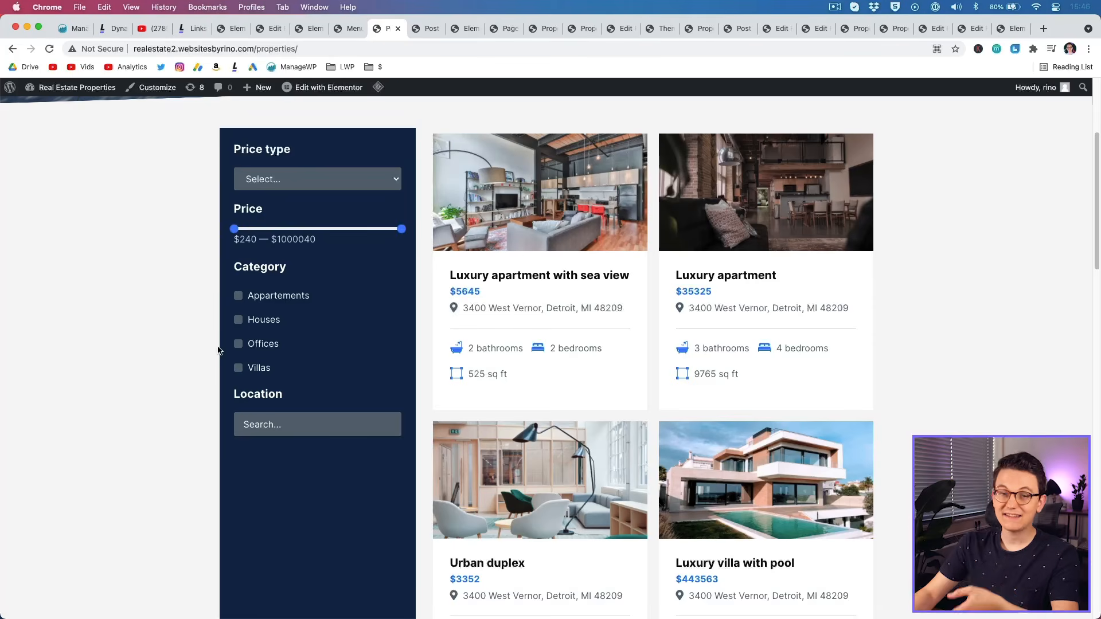
scroll(196, 356, "up", 4)
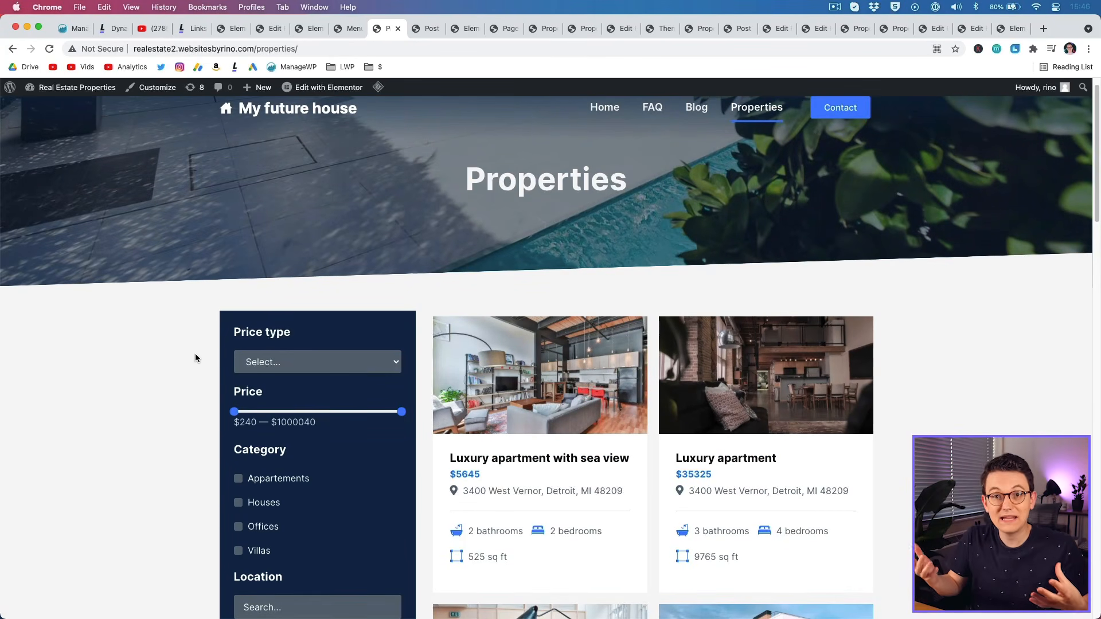
Move the old Properties page to the trash in the WordPress Pages list.
left_click(349, 28)
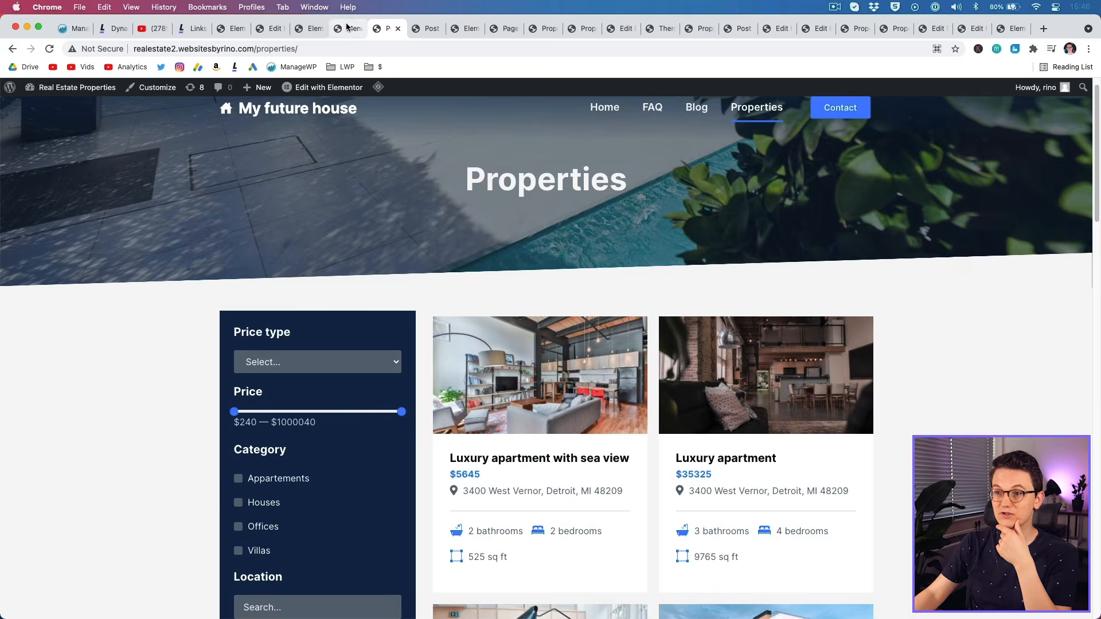
left_click(32, 178)
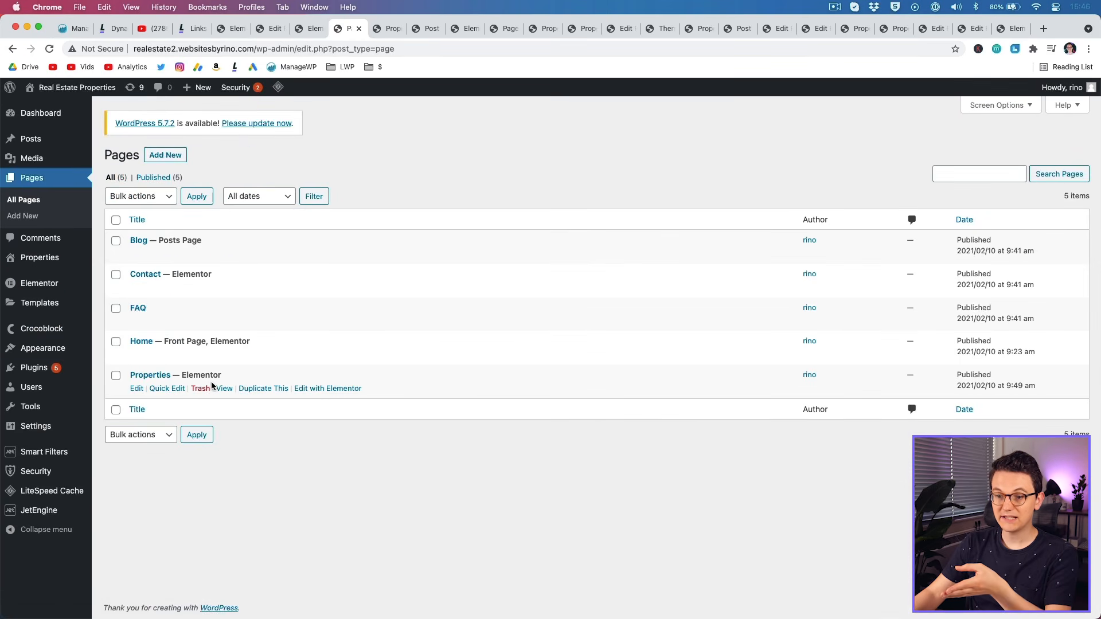
left_click(200, 388)
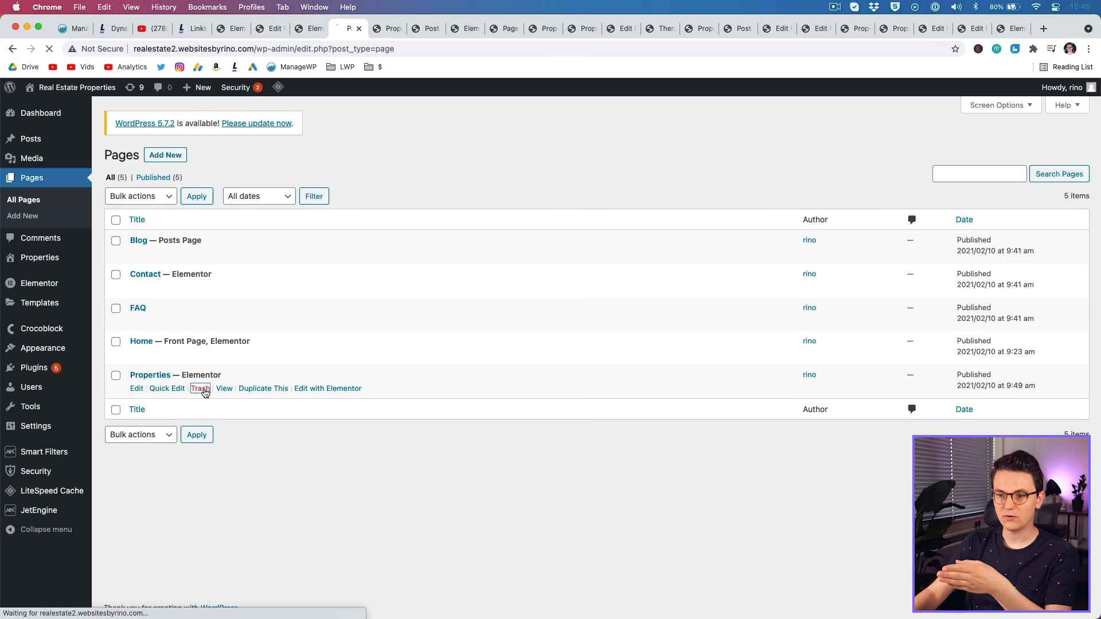
Test the live site's navigation between Home and Properties, and view the Luxury apartment with sea view property from the archive.
left_click(385, 29)
left_click(617, 114)
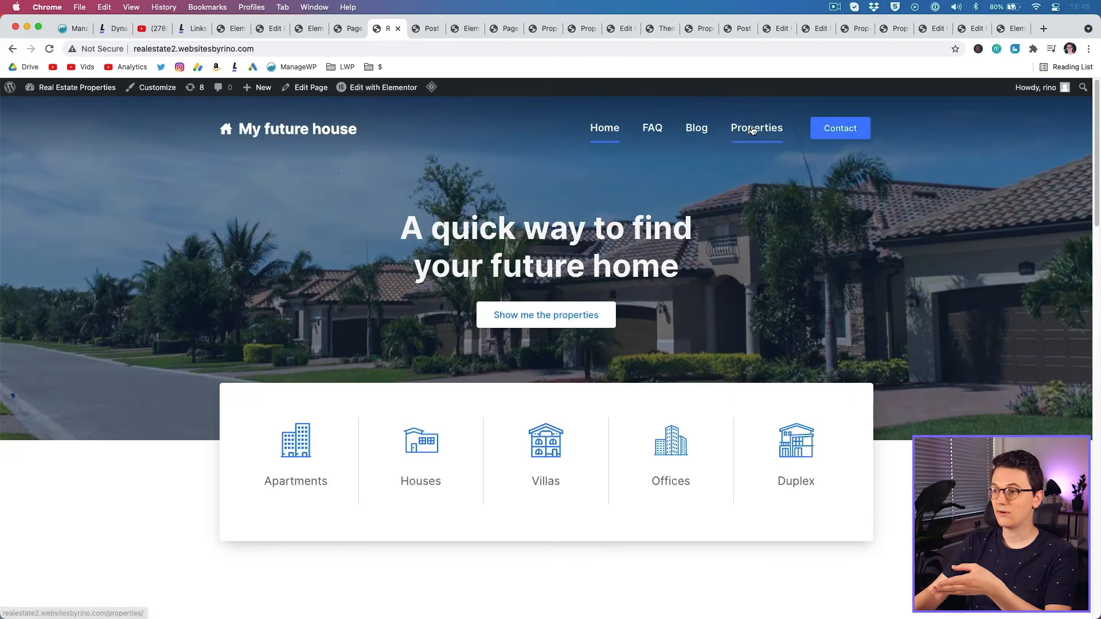
left_click(753, 131)
left_click(604, 127)
left_click(769, 130)
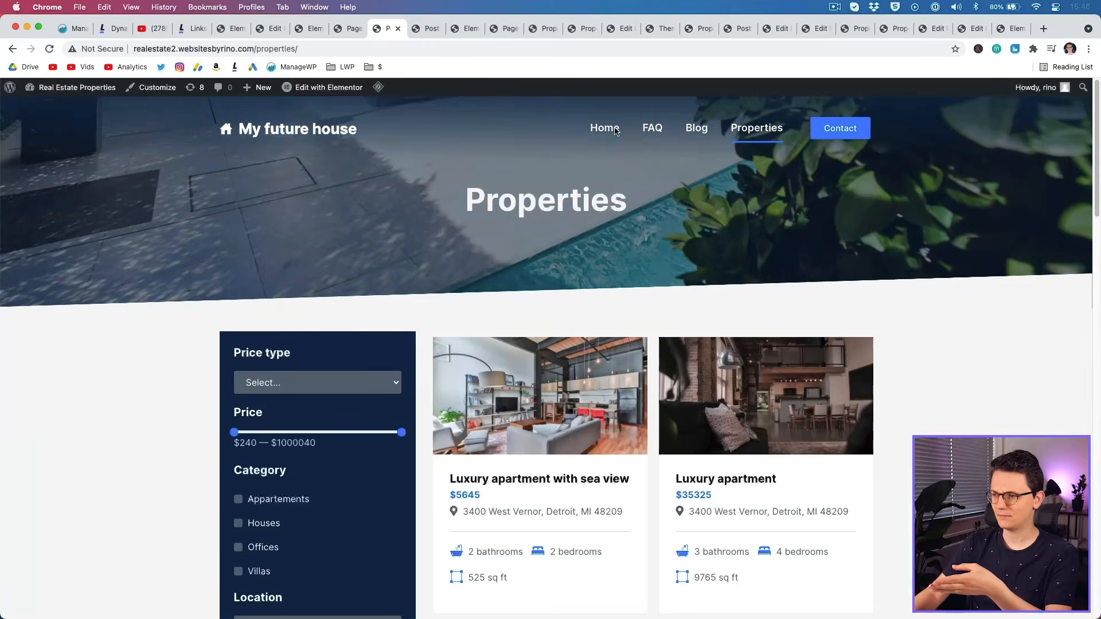
left_click(605, 128)
left_click(768, 128)
left_click(563, 377)
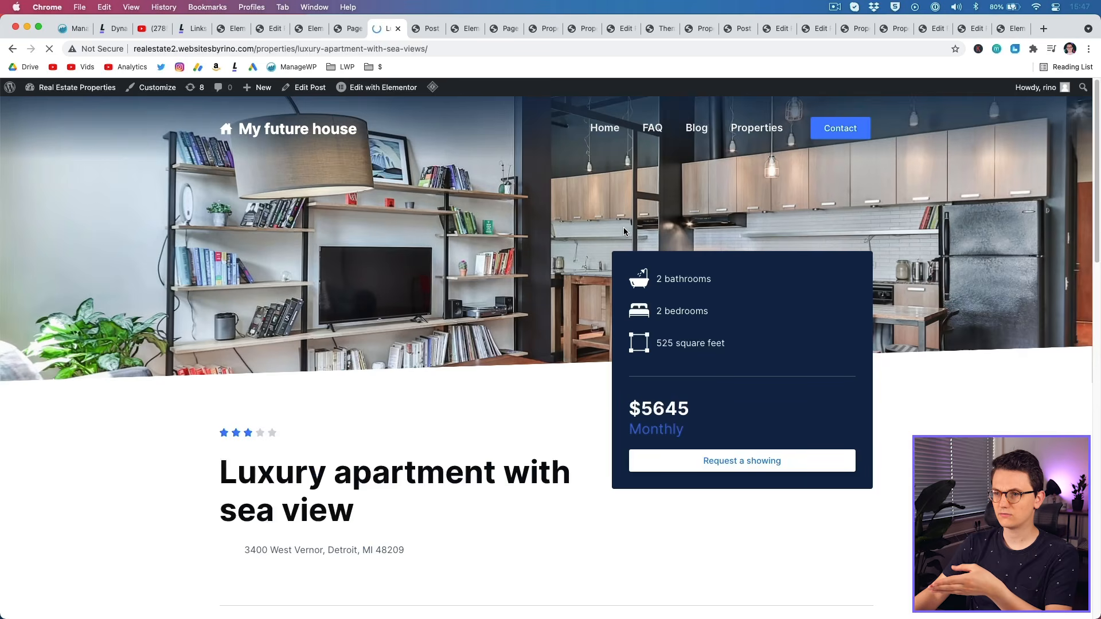
Return to the Properties archive and examine how the reference site's filter sidebar behaves beside the scrolling property listings.
left_click(747, 137)
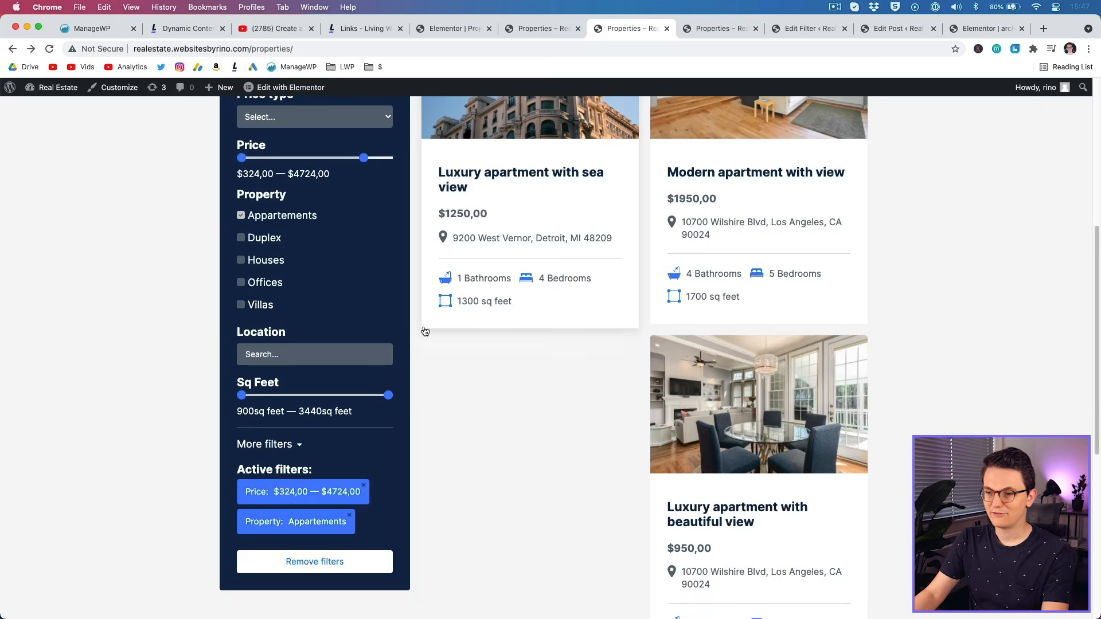
scroll(425, 331, "up", 3)
scroll(424, 332, "down", 6)
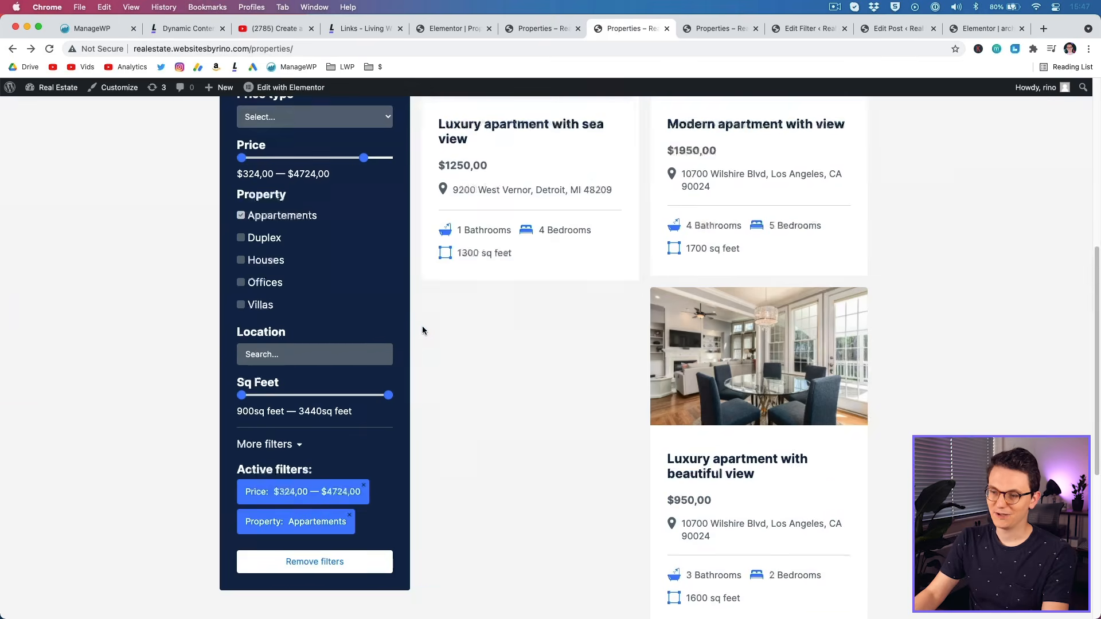
scroll(422, 331, "up", 5)
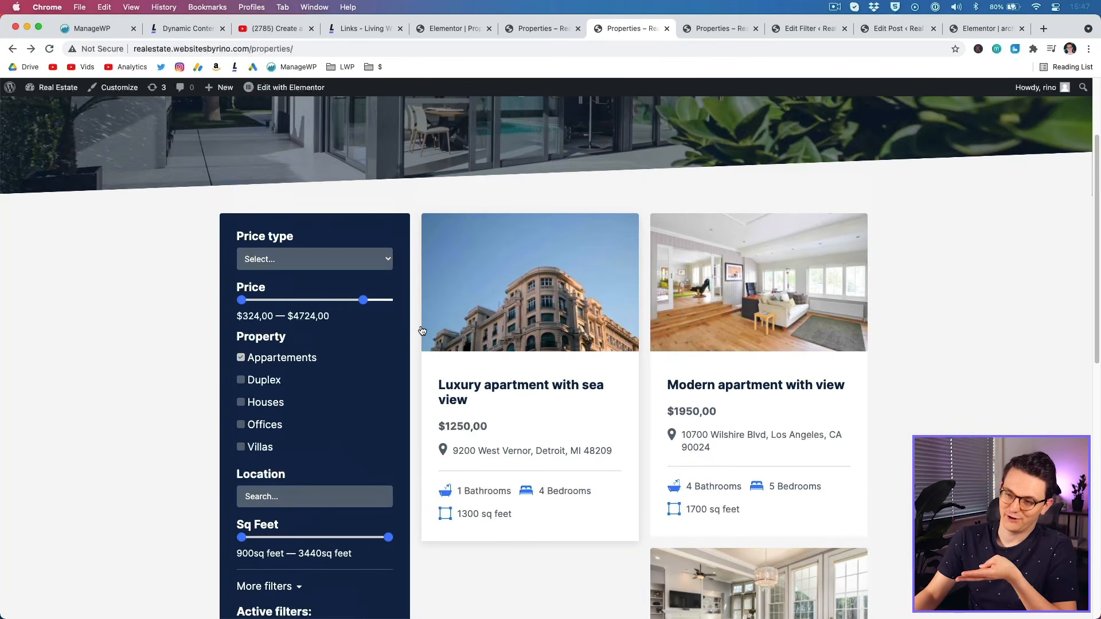
scroll(422, 331, "down", 5)
scroll(423, 327, "up", 1)
scroll(423, 327, "down", 3)
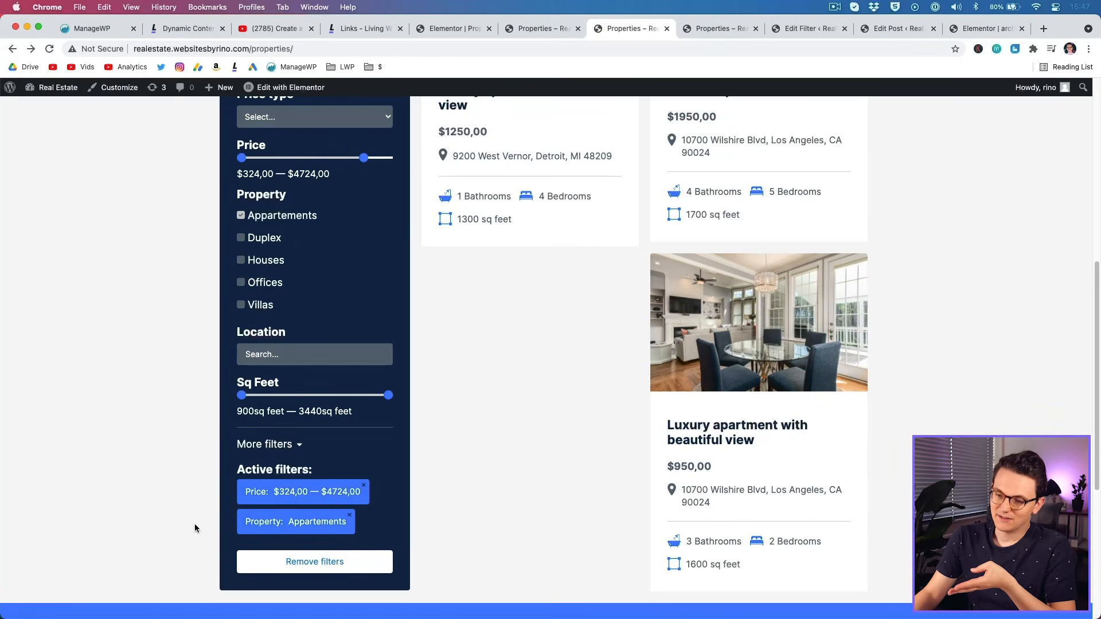
scroll(245, 593, "up", 7)
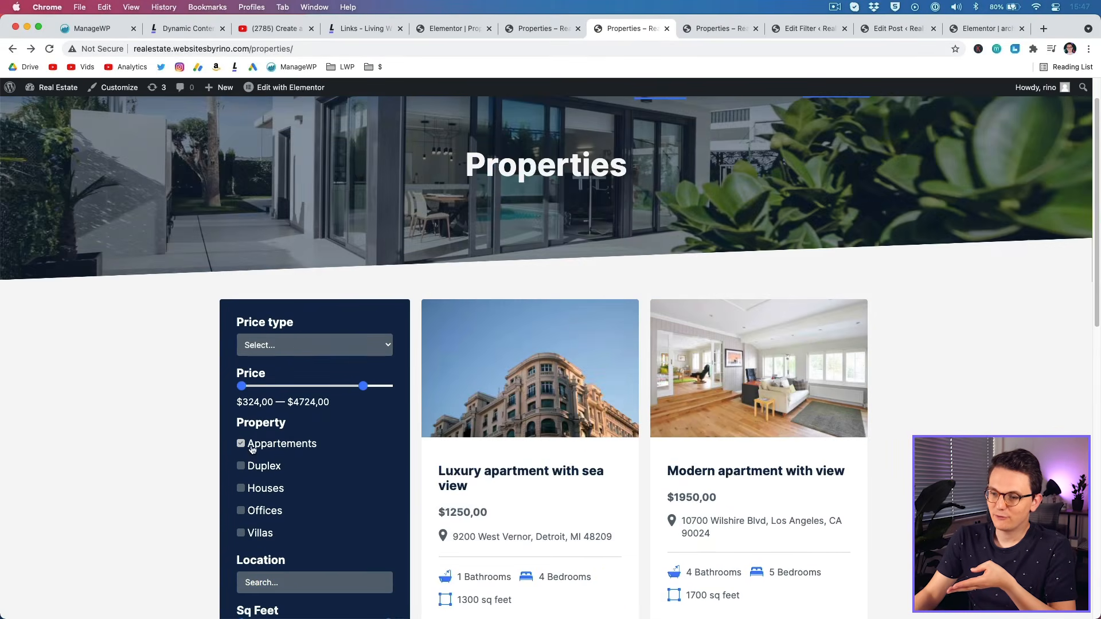
scroll(251, 449, "down", 7)
scroll(251, 449, "up", 4)
Compare the filter sidebar on the new site's Properties archive with the reference site along the whole page.
left_click(542, 28)
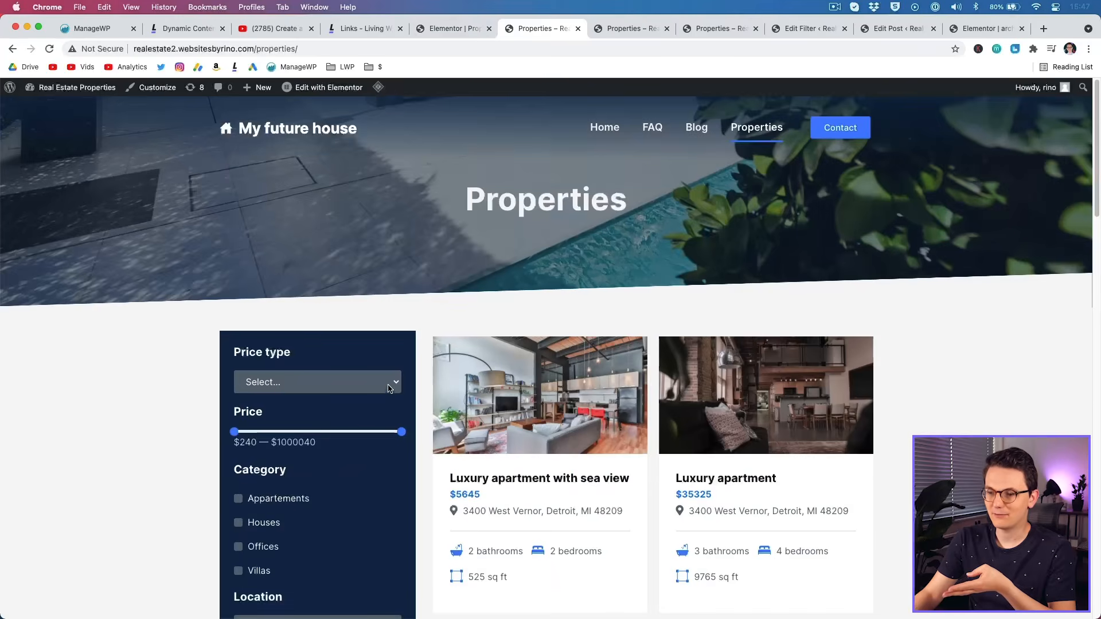
scroll(387, 391, "down", 10)
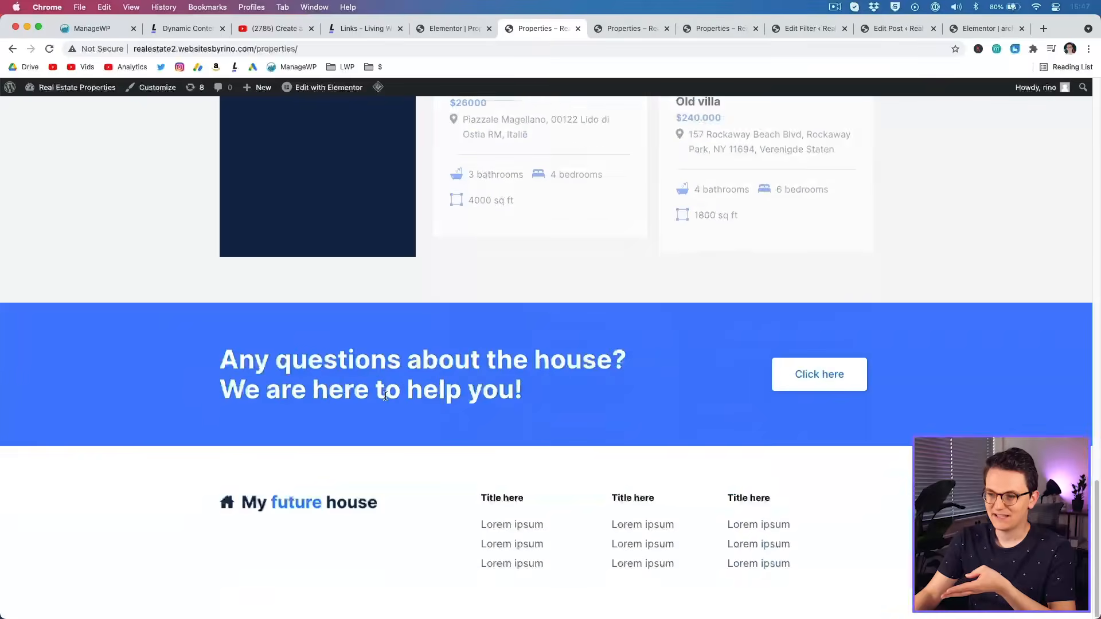
scroll(386, 401, "up", 5)
scroll(384, 404, "up", 6)
left_click(631, 28)
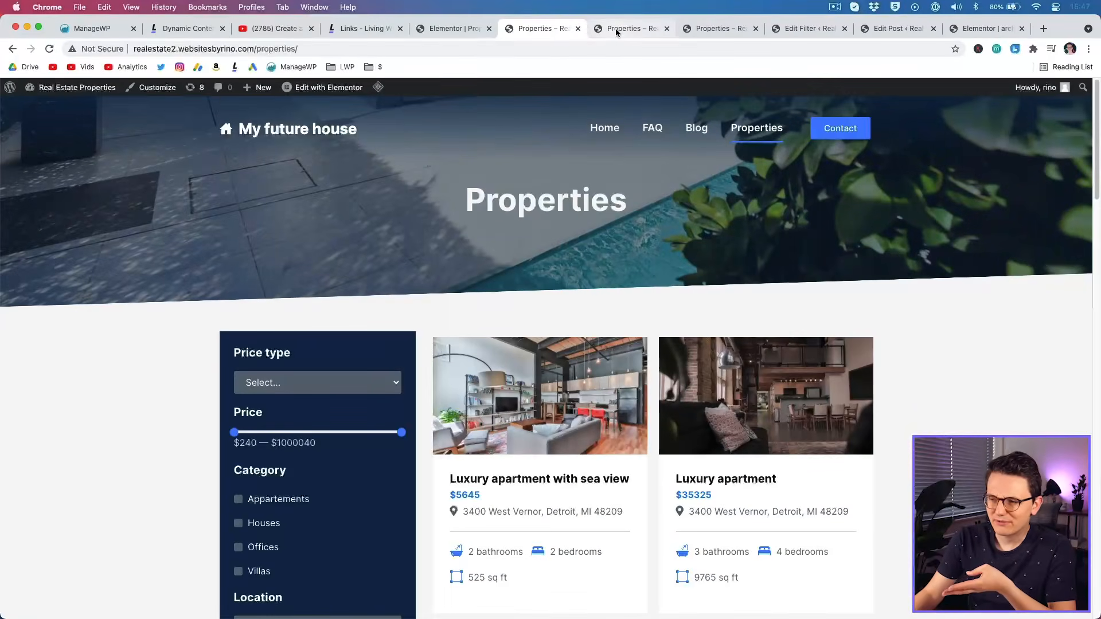
Expand and collapse the reference archive's extra filters, and remove all its active filters.
scroll(321, 402, "down", 2)
left_click(271, 453)
left_click(274, 447)
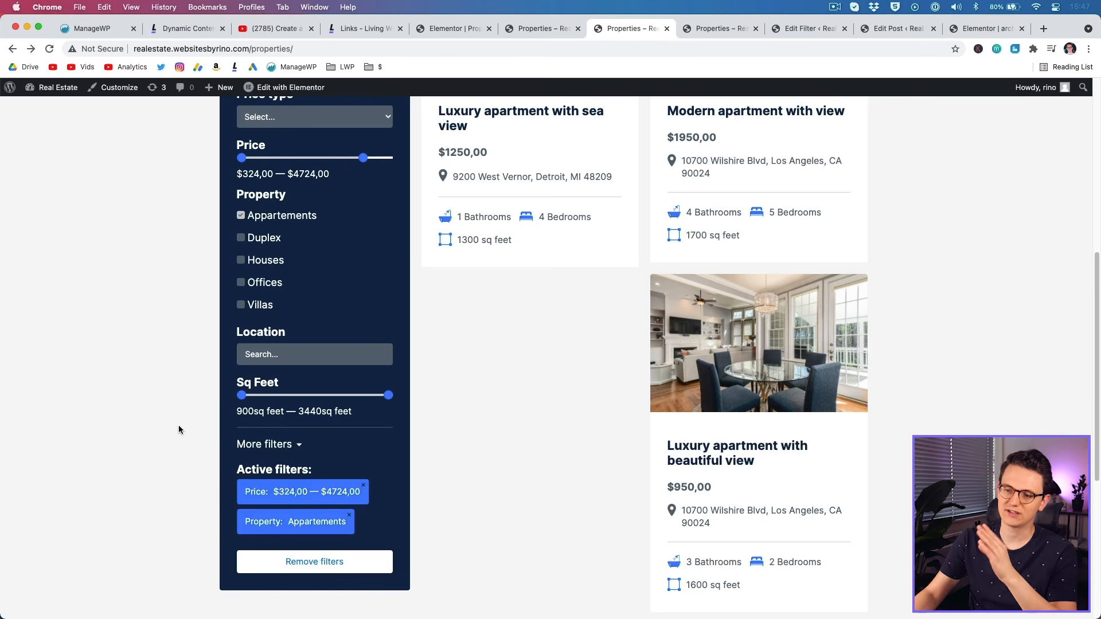
left_click(310, 566)
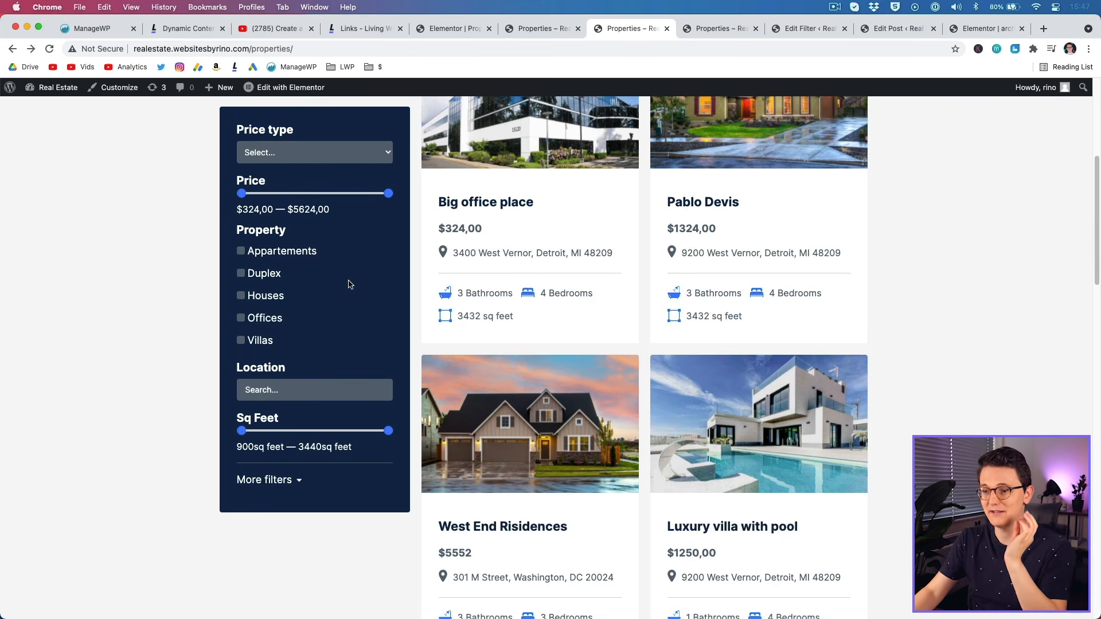
In the new site's dashboard, open the Urban duplex property to check its field names, and start a new smart filter.
left_click(549, 27)
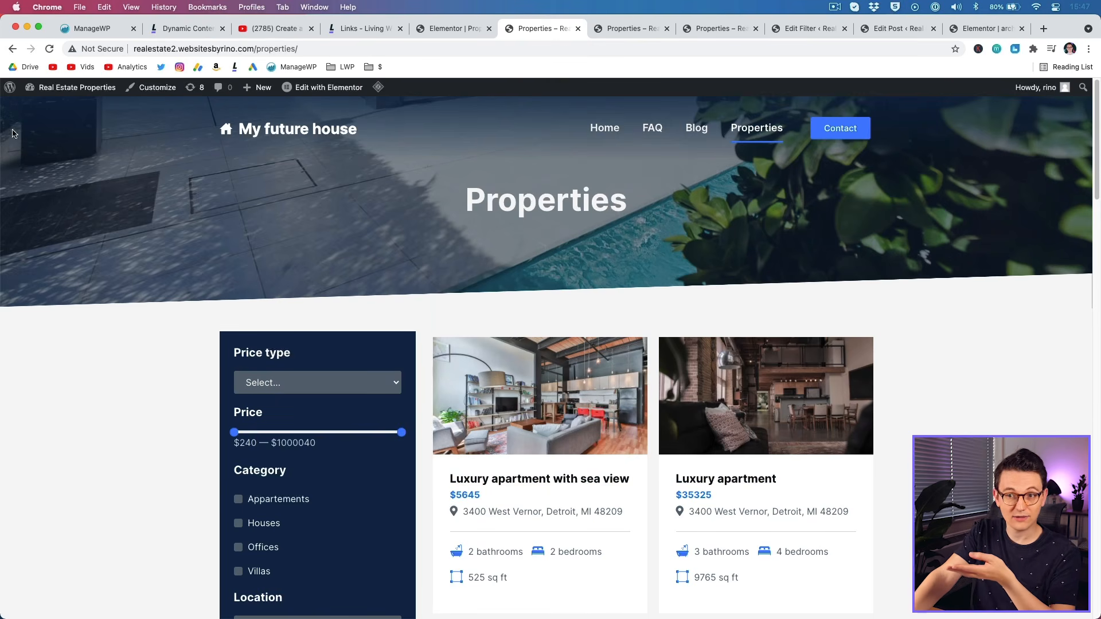
scroll(212, 373, "down", 4)
scroll(212, 367, "up", 4)
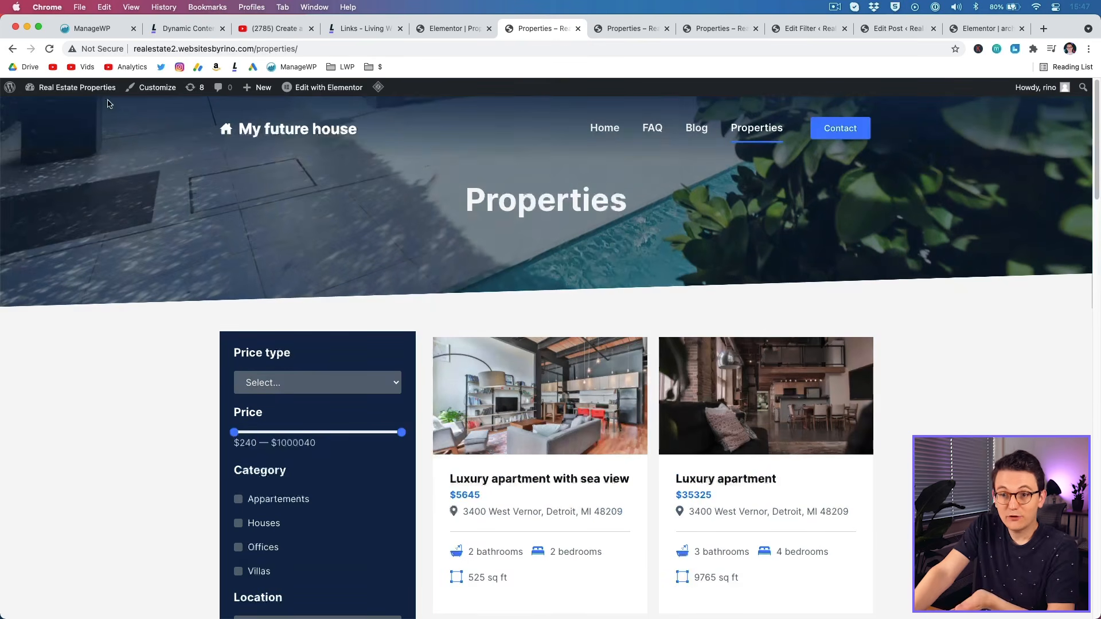
mouse_move(96, 91)
left_click(44, 107)
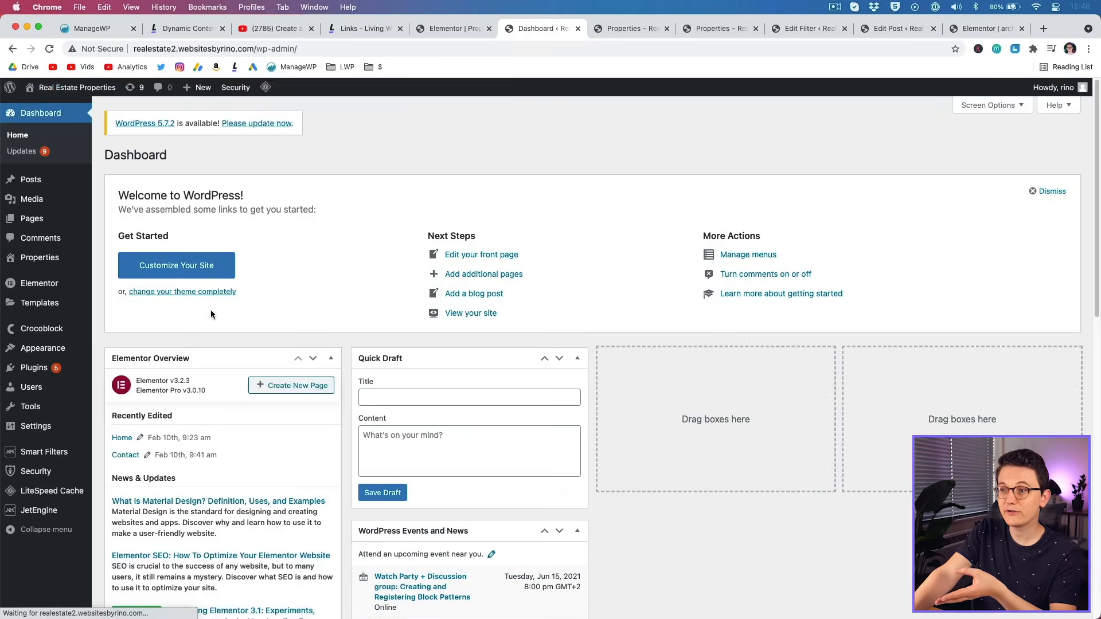
left_click(40, 257)
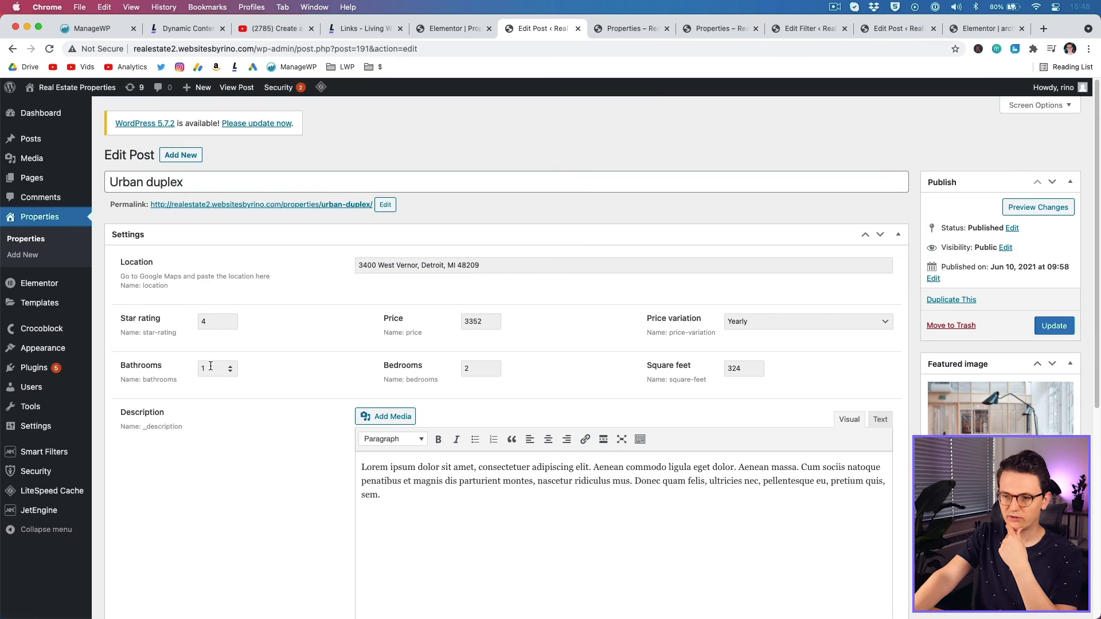
mouse_move(44, 452)
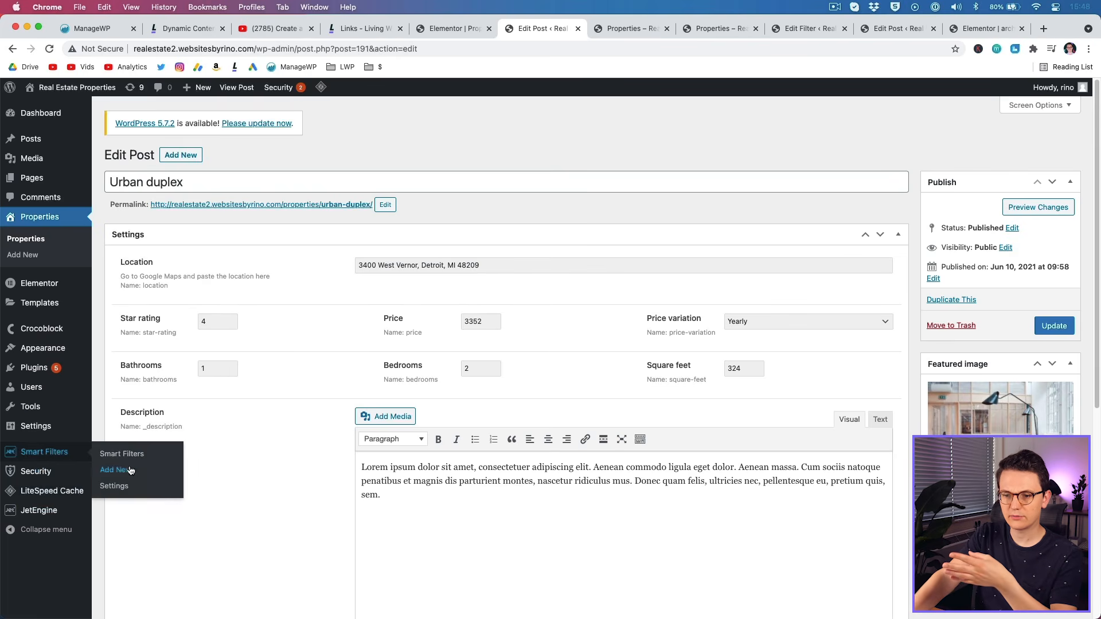
left_click(121, 471)
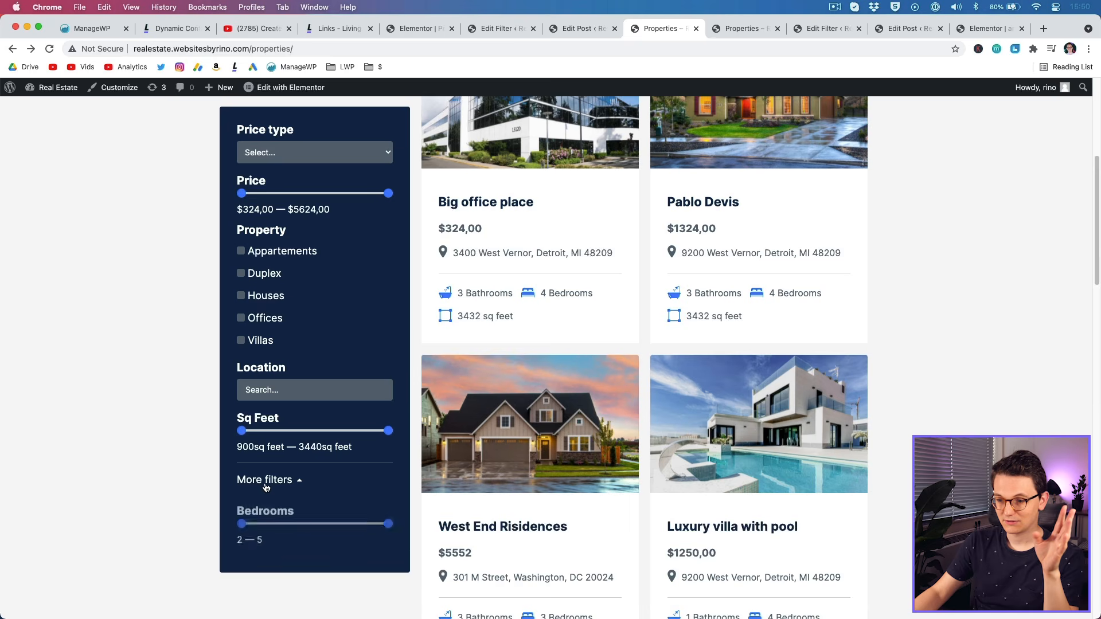
Test expanding and collapsing the More filters area in the reference archive's sidebar.
left_click(266, 483)
left_click(268, 482)
left_click(275, 486)
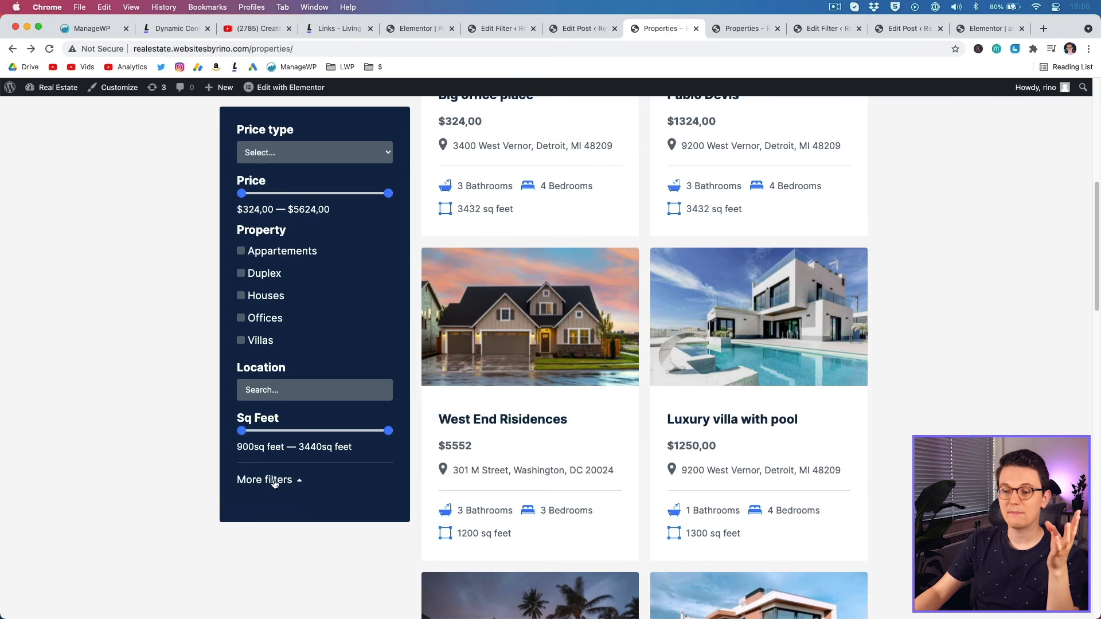
left_click(275, 487)
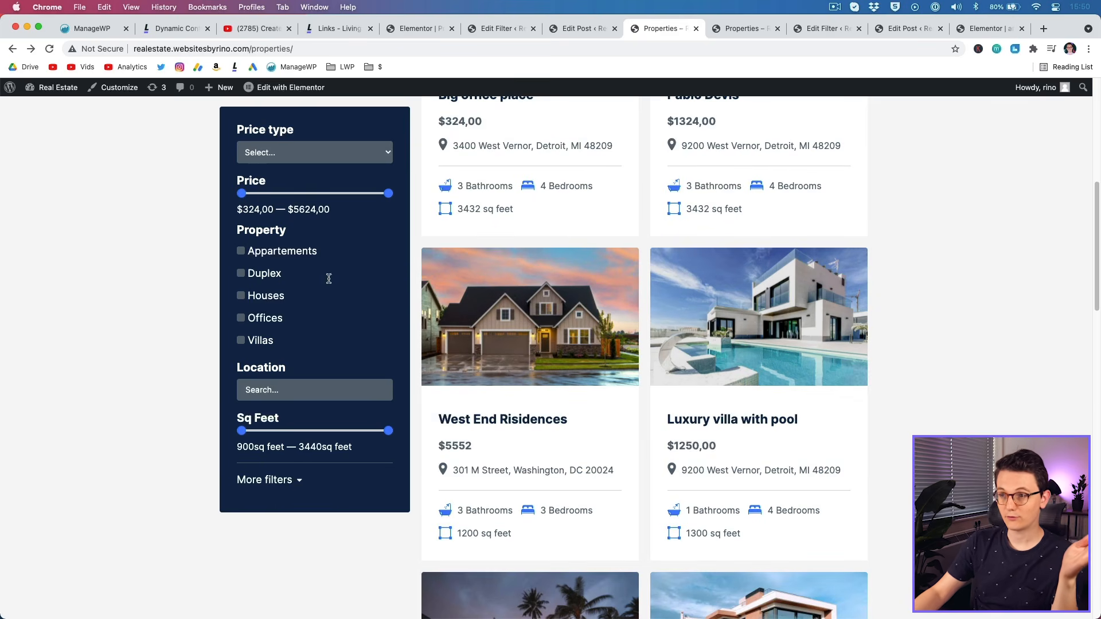
Open the new site's saved Elementor section templates and start a new Section template.
left_click(430, 30)
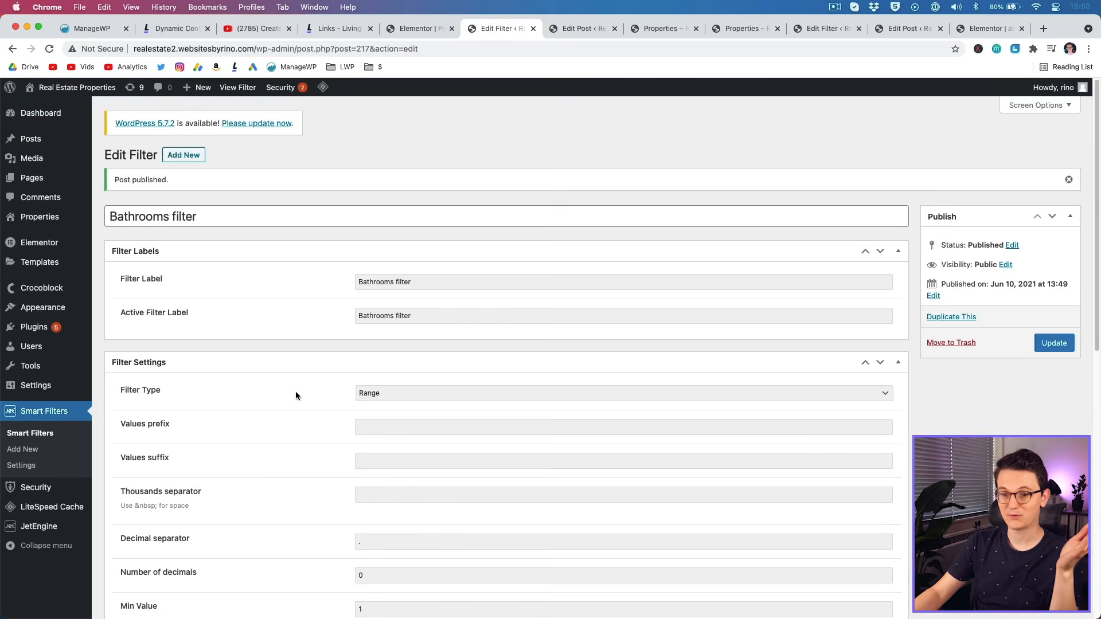
mouse_move(46, 263)
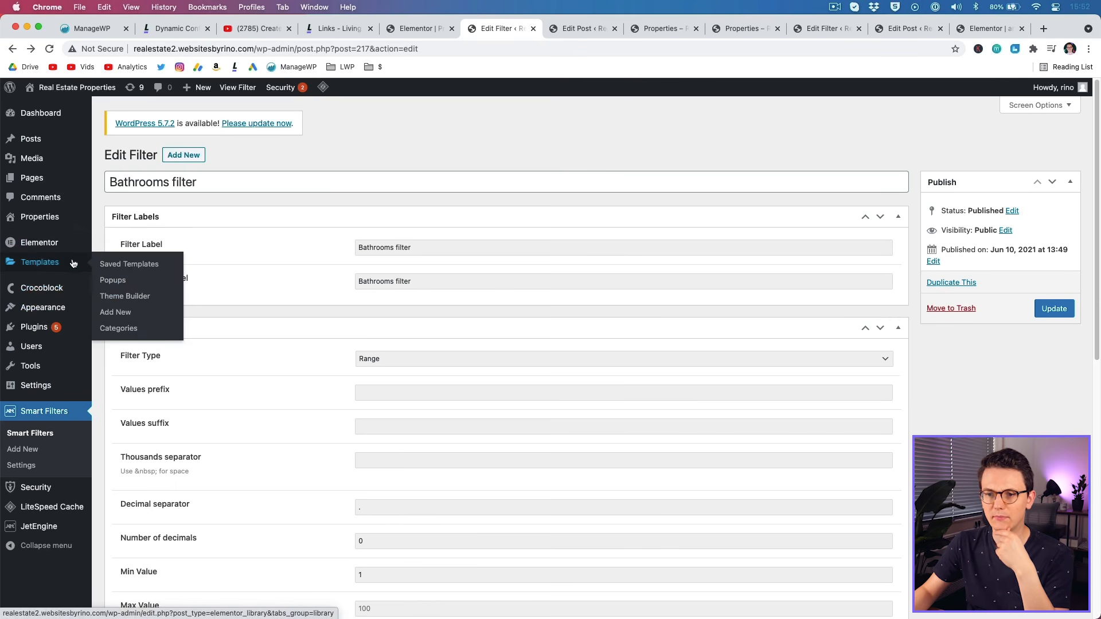
left_click(141, 270)
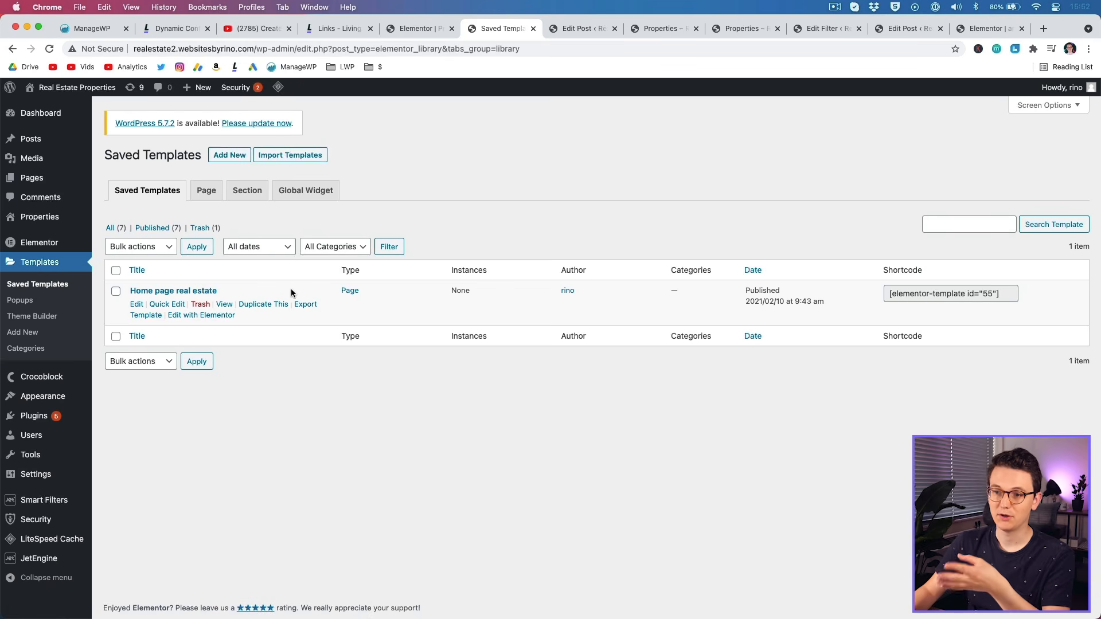
left_click(259, 196)
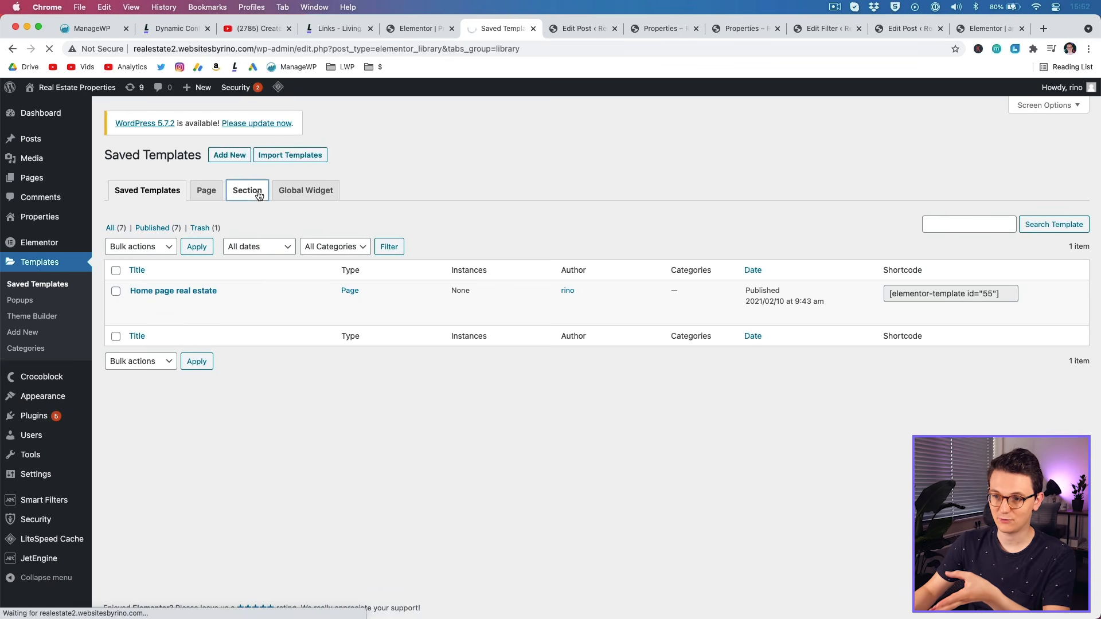
left_click(583, 400)
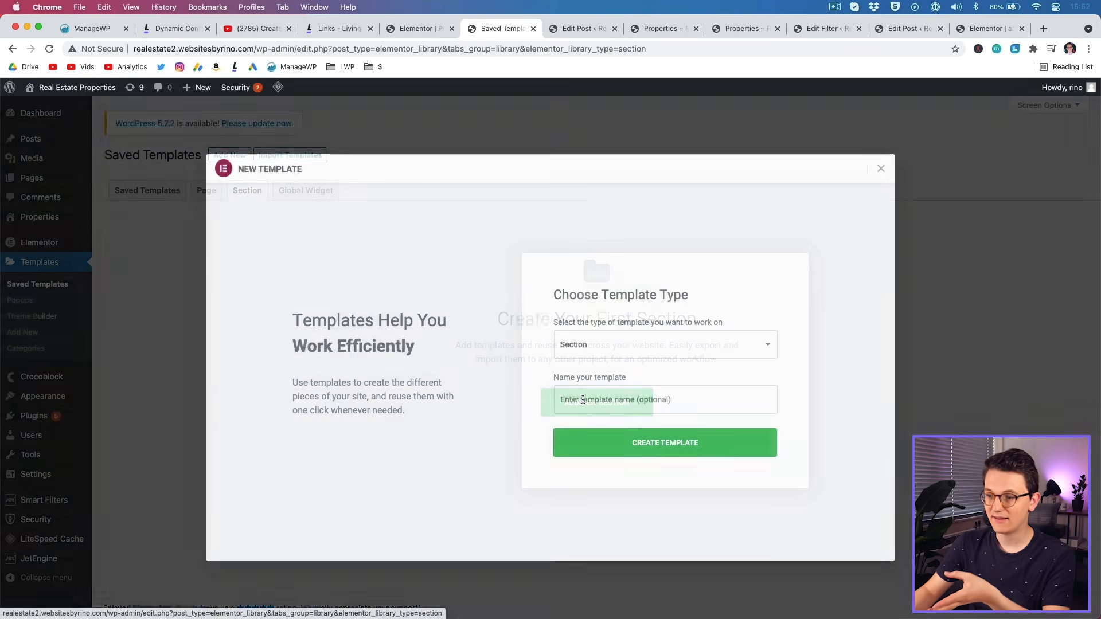
Create the section template with the name "Extra filters section" and close the template library in its editor.
left_click(597, 402)
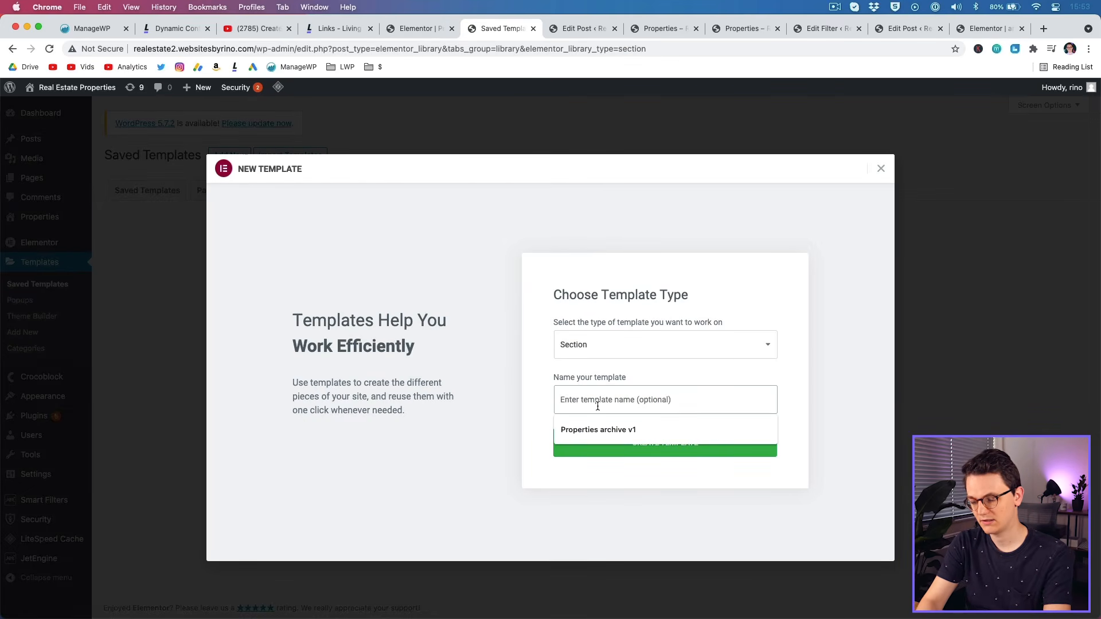
type("Extra filter se")
key("BackSpace")
key("BackSpace")
key("BackSpace")
type("s section")
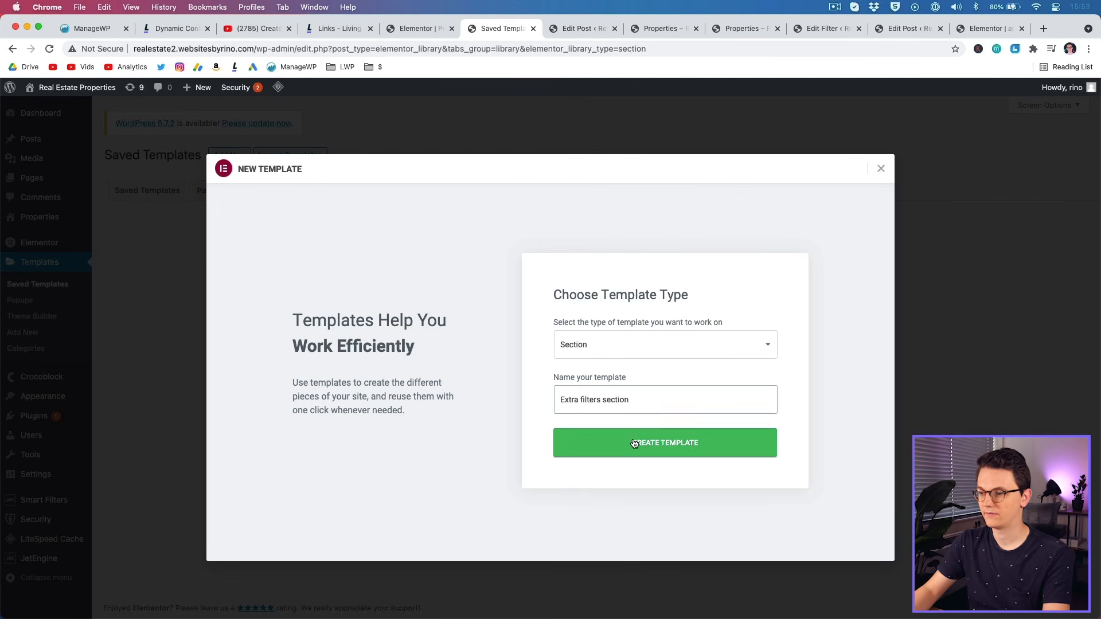
left_click(633, 437)
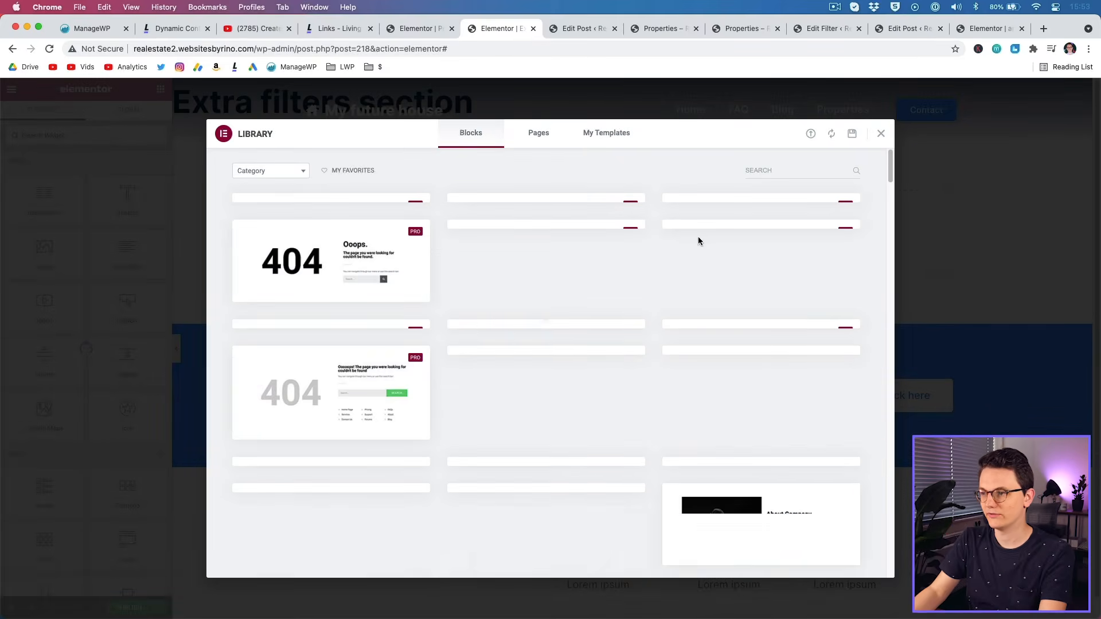
left_click(881, 134)
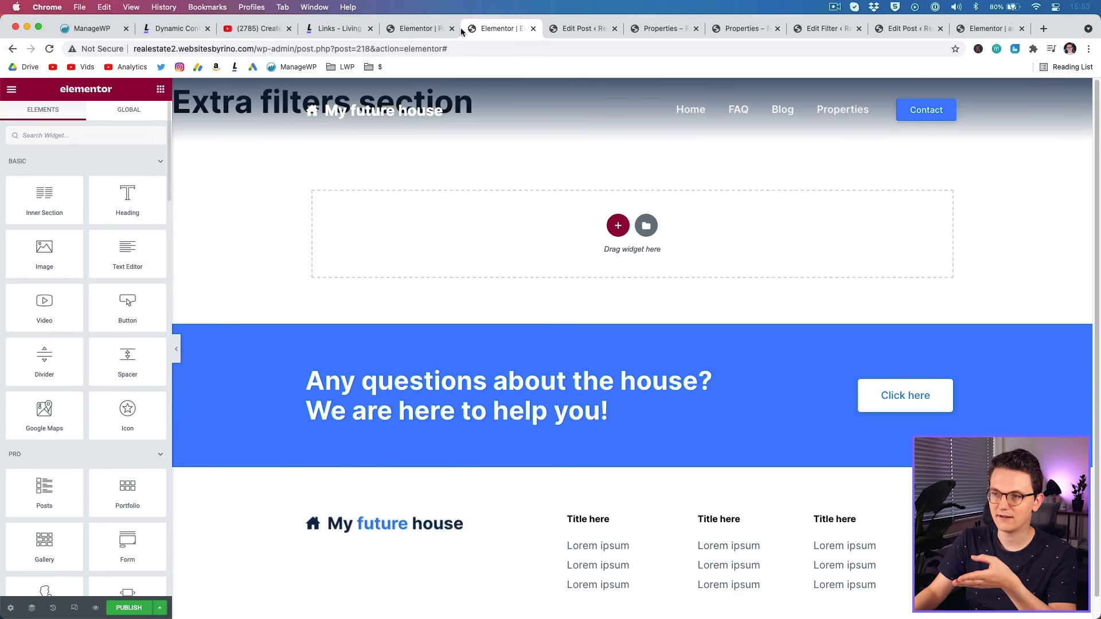
Copy the Price heading from the properties archive template and paste it into the Extra filters section template.
left_click(425, 29)
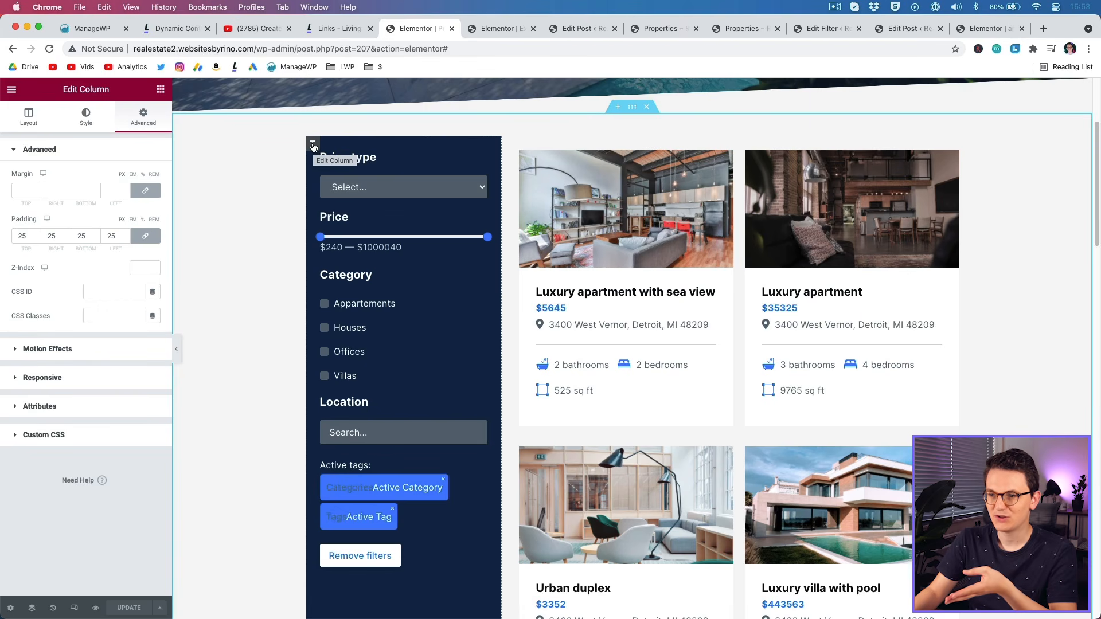
right_click(356, 216)
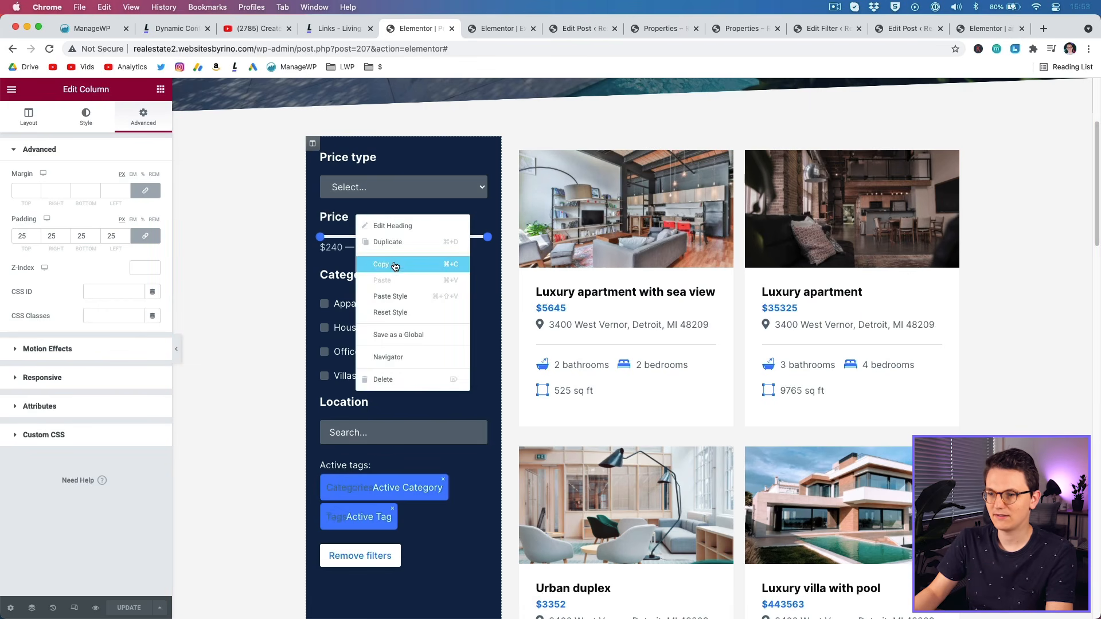
left_click(381, 264)
left_click(481, 30)
right_click(384, 216)
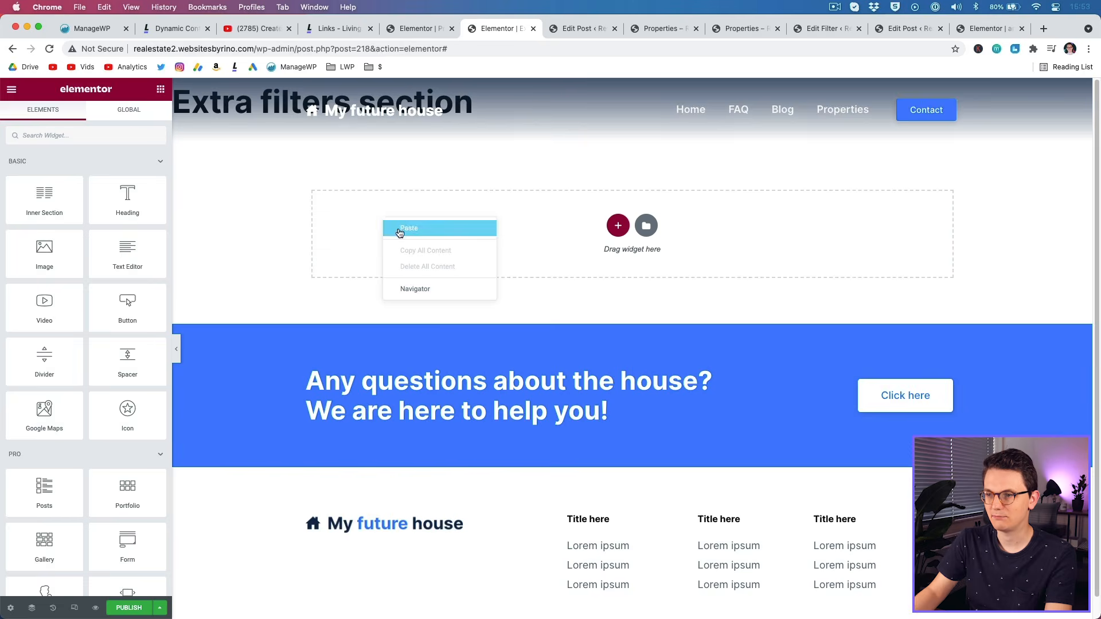
left_click(401, 227)
Copy the Price range filter from the archive template and paste it below the heading in the Extra filters section.
left_click(426, 30)
right_click(360, 244)
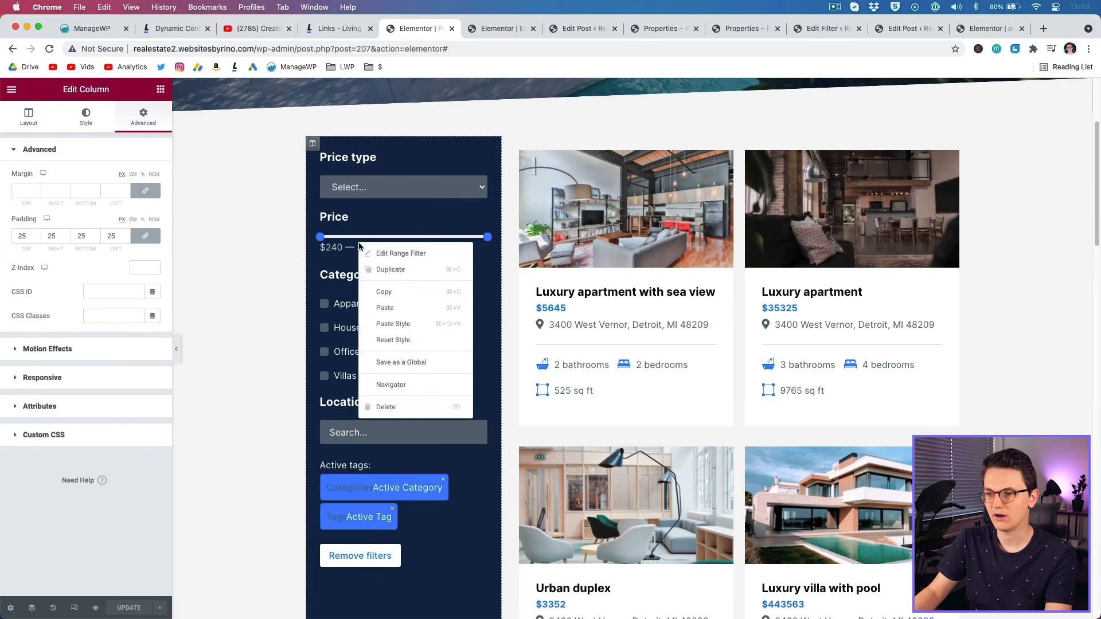
left_click(392, 293)
left_click(499, 28)
right_click(350, 146)
left_click(414, 209)
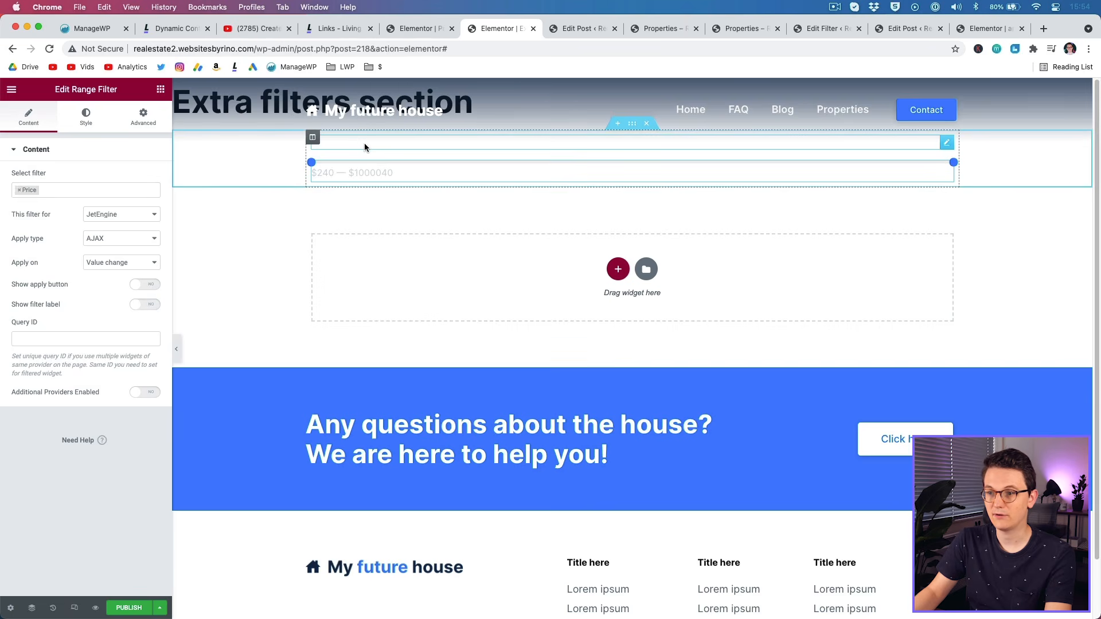
Change the pasted heading's title to "Bathrooms" in the Extra filters section template.
left_click(365, 141)
triple_click(87, 199)
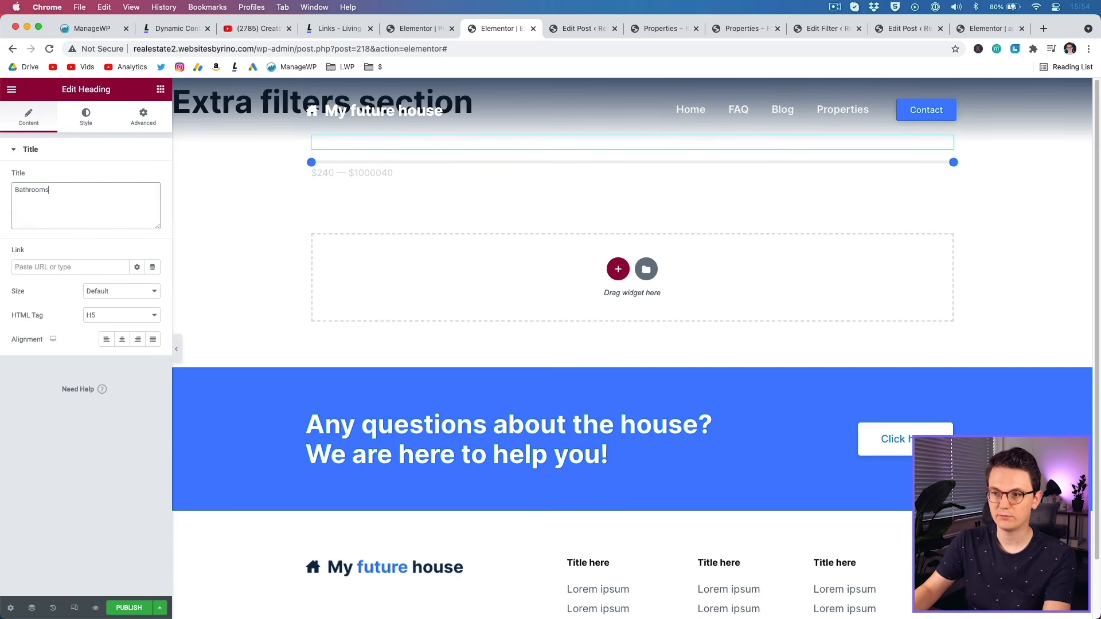
Replace the range widget's filter with the Bathrooms filter and publish the section template.
left_click(344, 169)
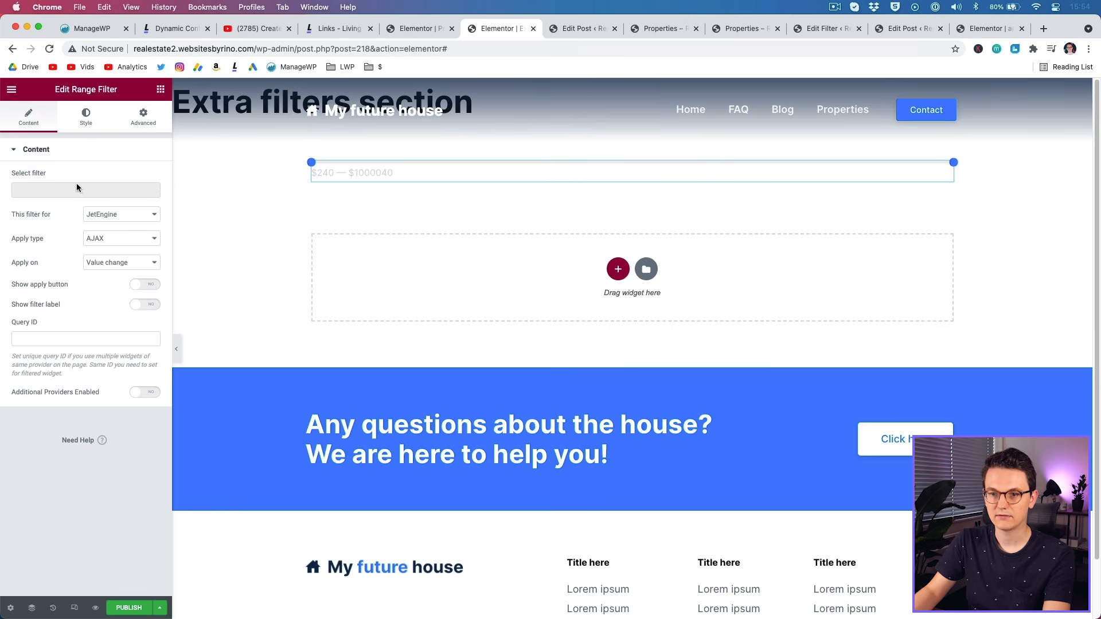
left_click(46, 191)
type("bath")
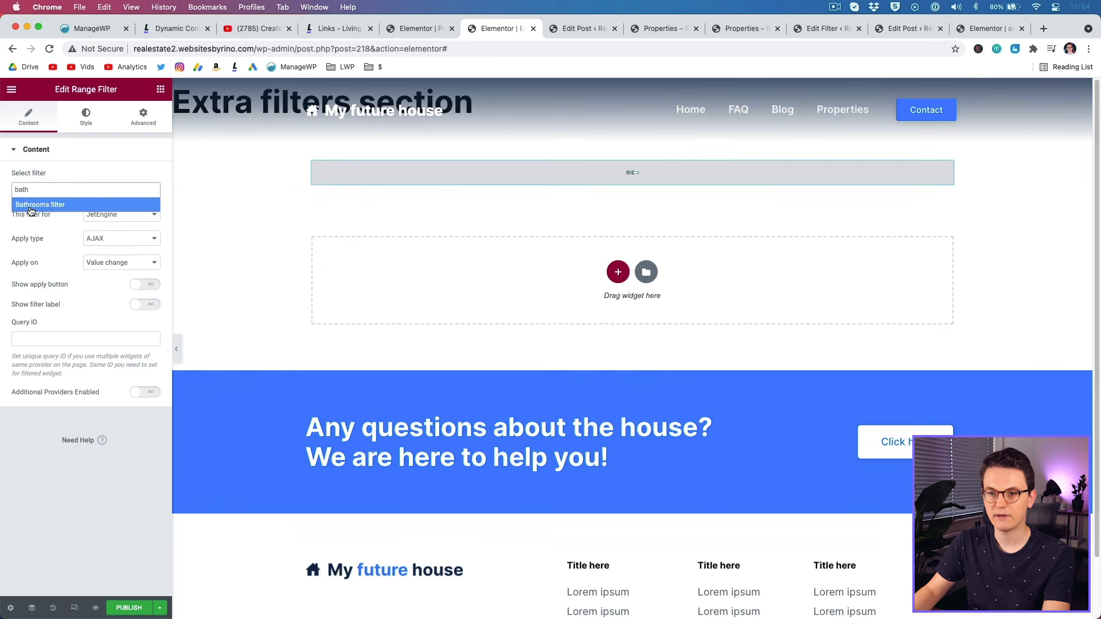
left_click(32, 205)
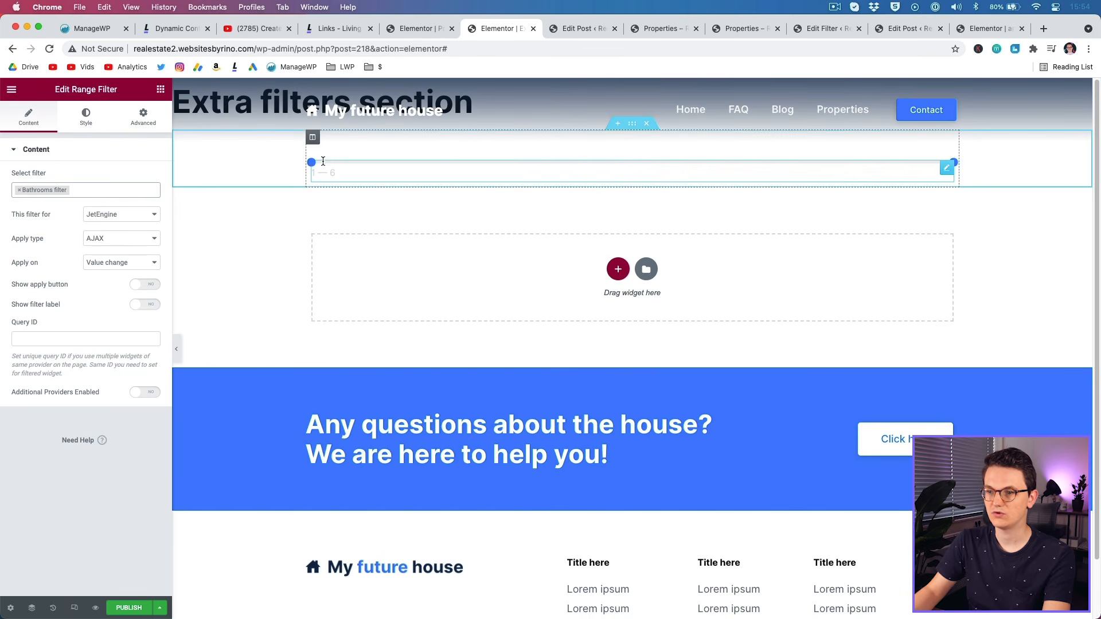
left_click(139, 611)
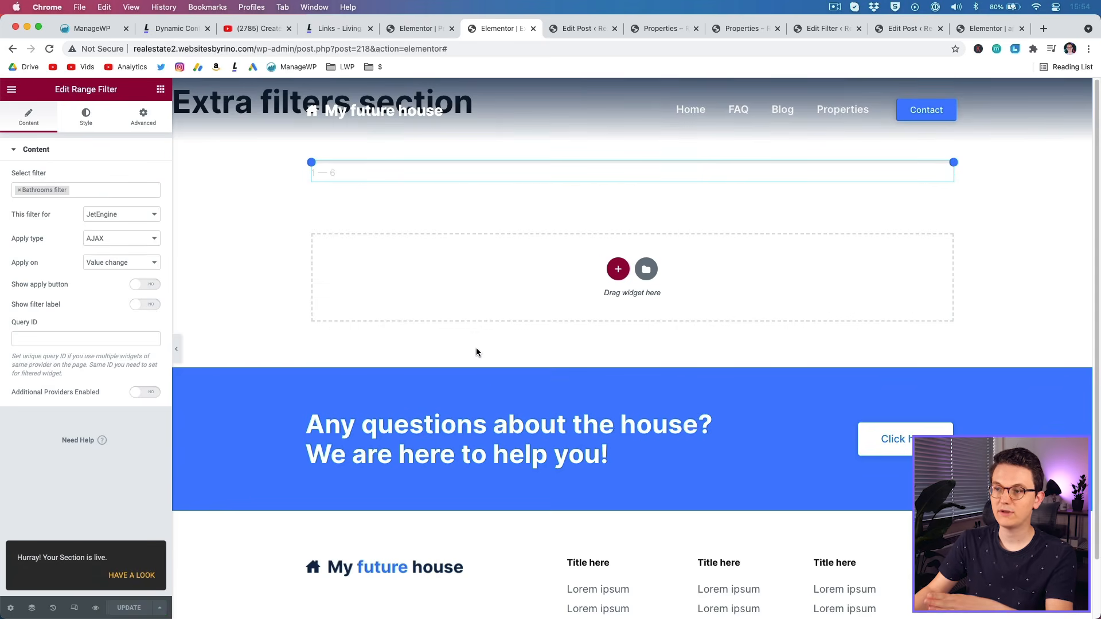
left_click(418, 28)
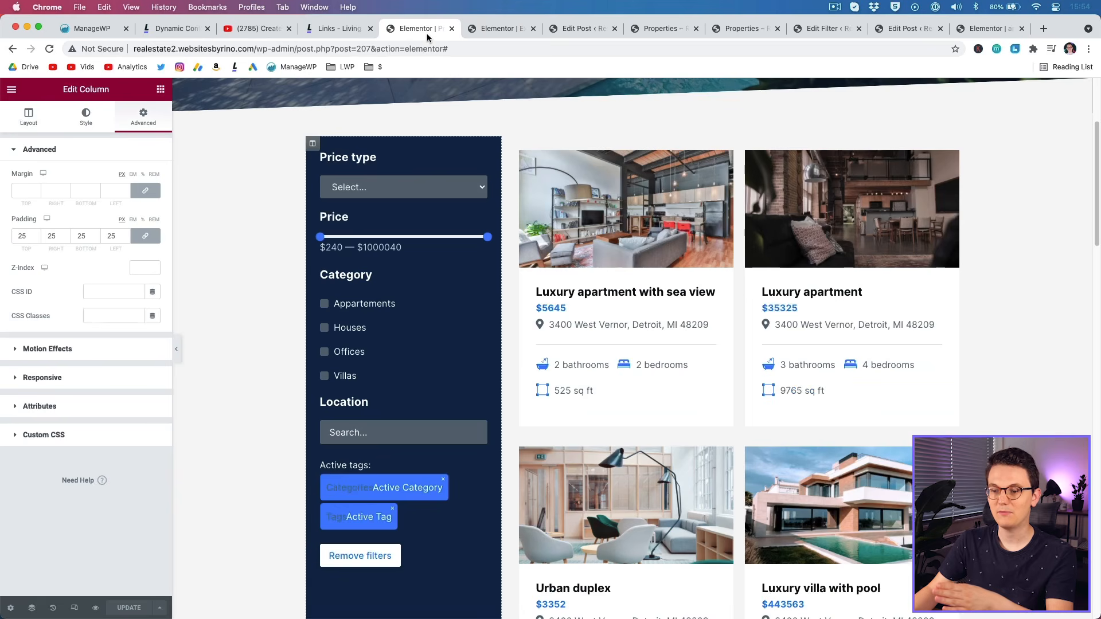
left_click(48, 50)
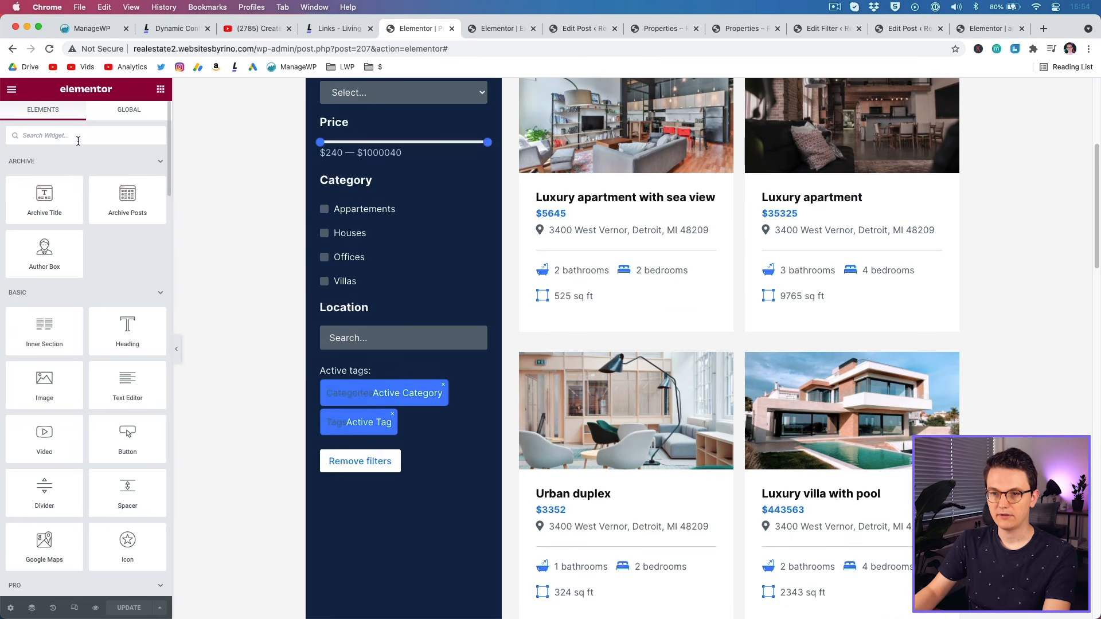
type("acco")
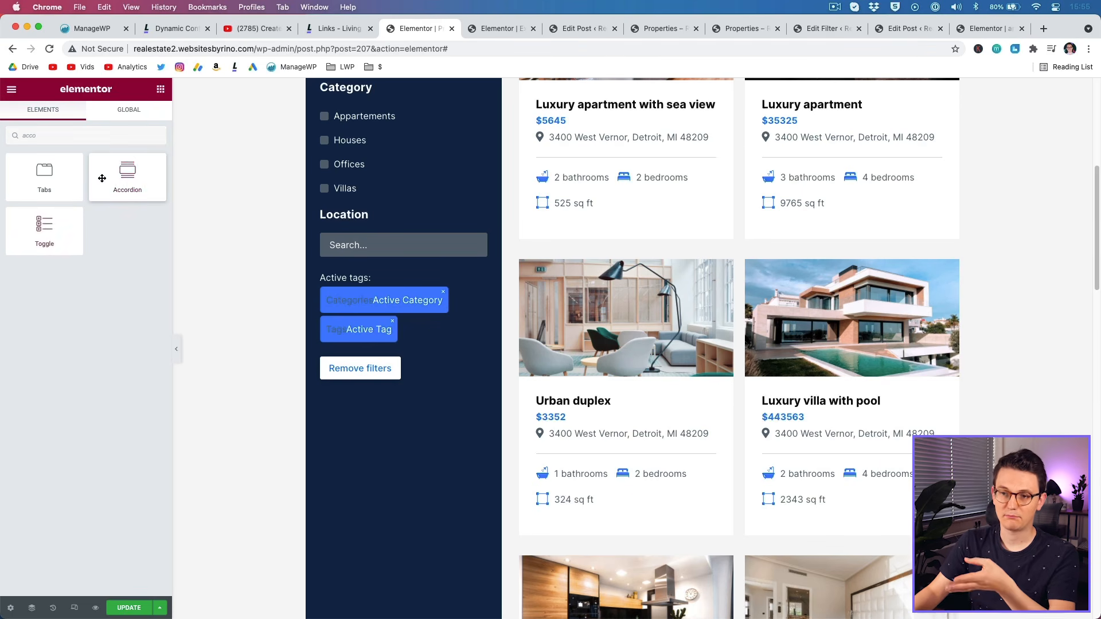
left_click_drag(44, 230, 372, 385)
left_click(146, 234)
left_click(113, 449)
left_click(148, 194)
right_click(403, 450)
left_click(428, 606)
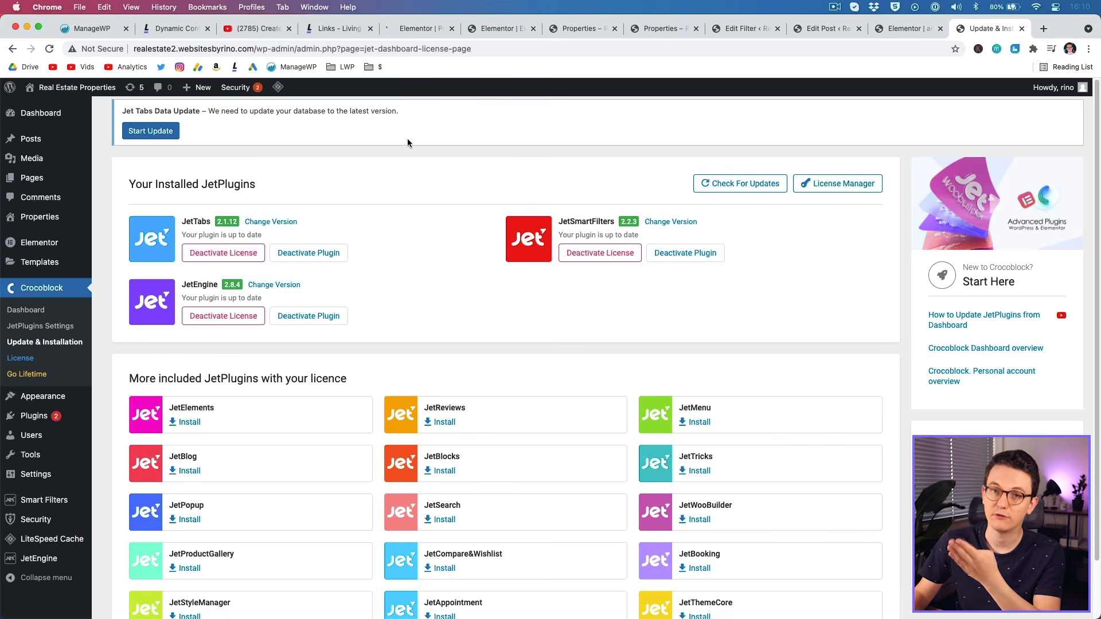
Add a Classic Accordion widget below the Remove filters button in the properties archive template's sidebar.
left_click(405, 29)
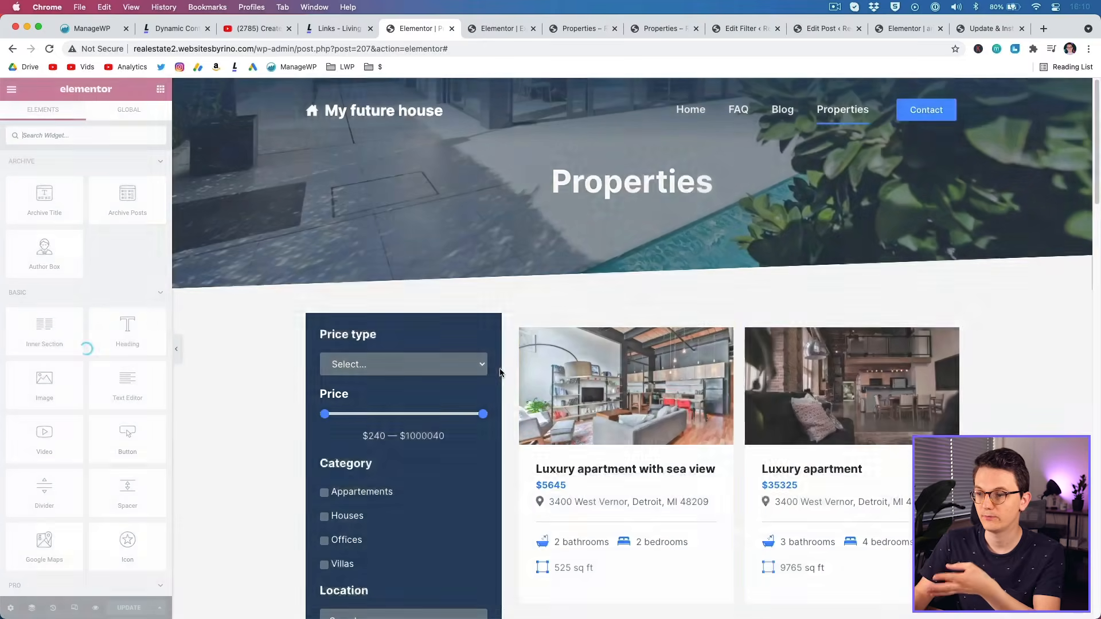
scroll(524, 396, "down", 5)
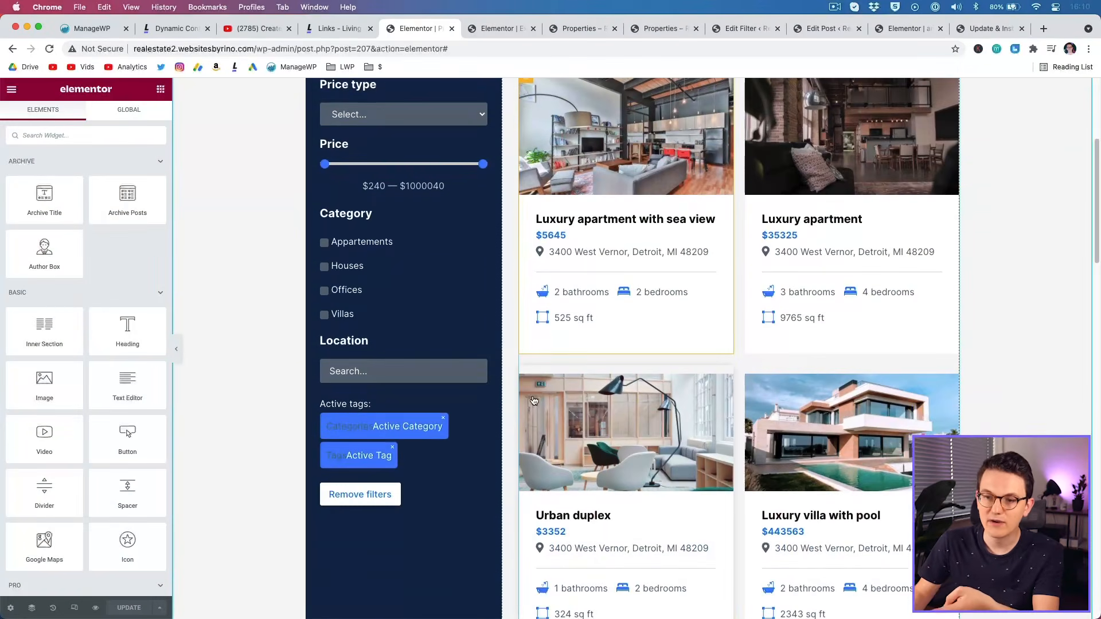
scroll(524, 396, "down", 2)
type("ad")
type("c")
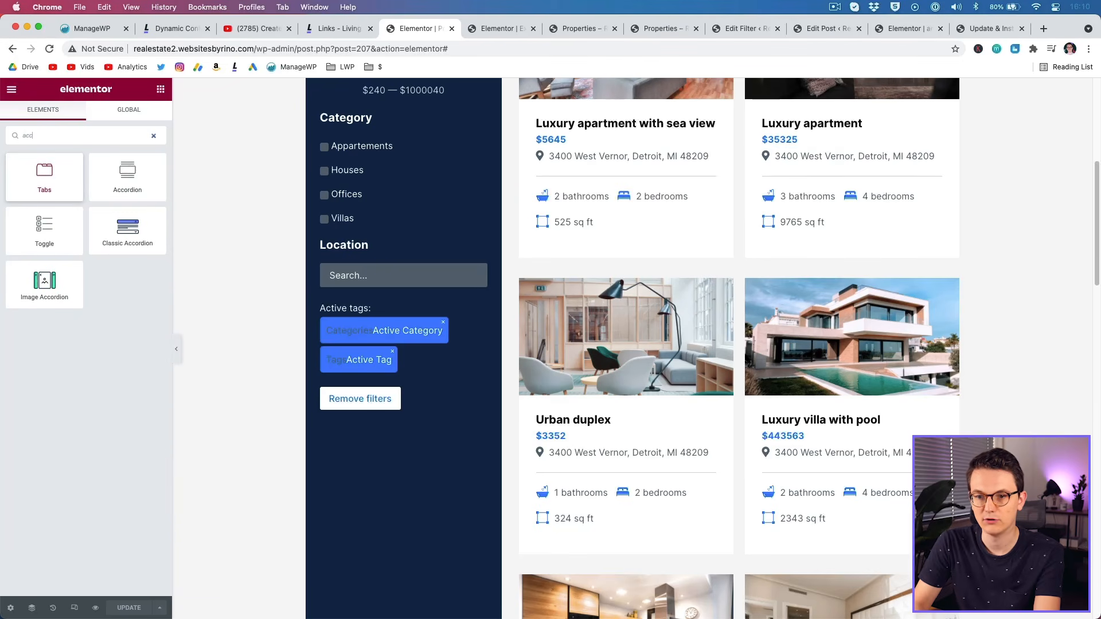
type("or")
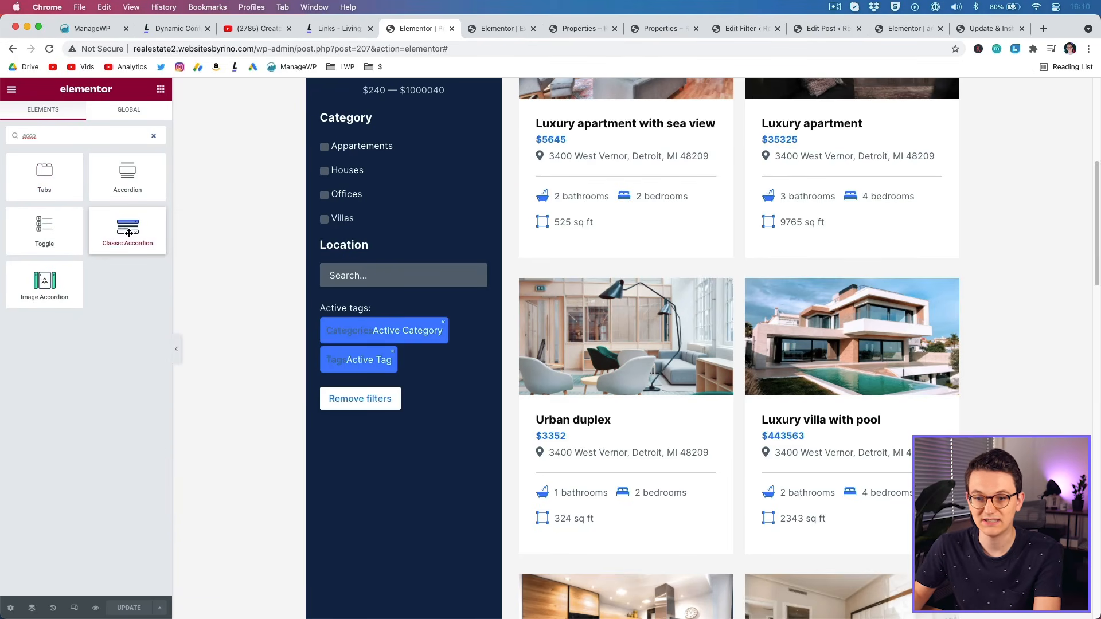
left_click_drag(127, 234, 362, 409)
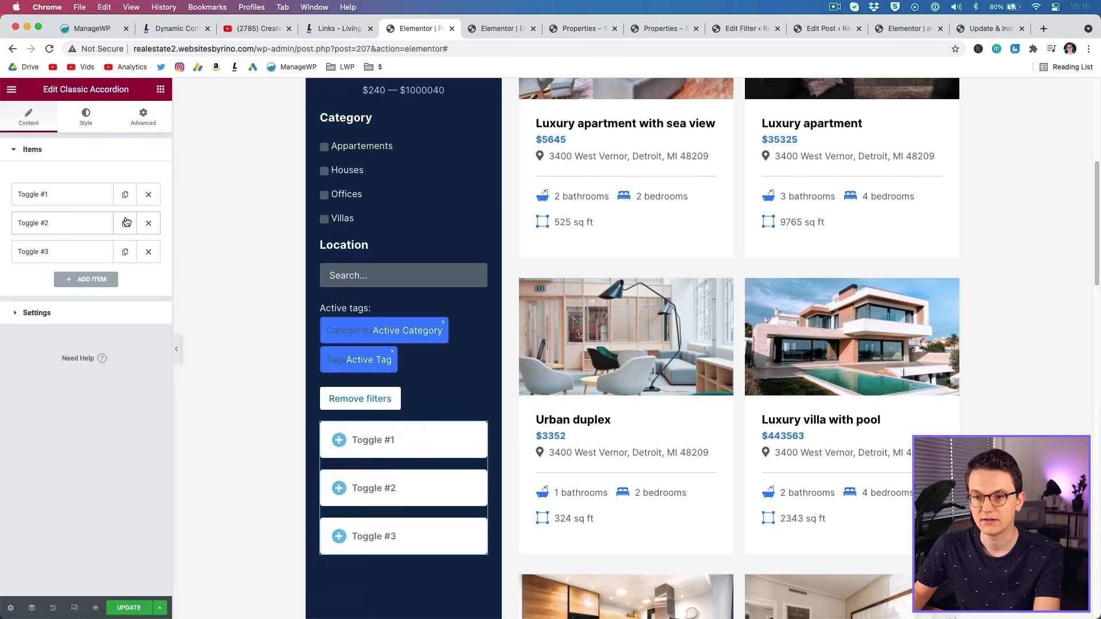
Remove the second and third accordion items and assign the "Extra filters section" template to the remaining item.
left_click(147, 224)
left_click(148, 224)
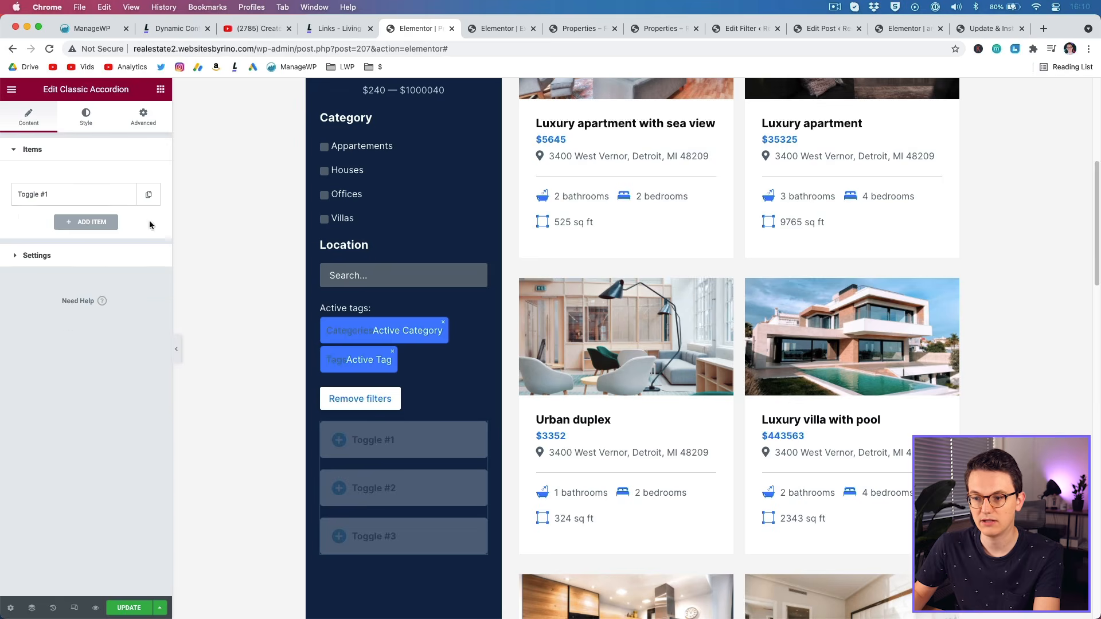
left_click(90, 196)
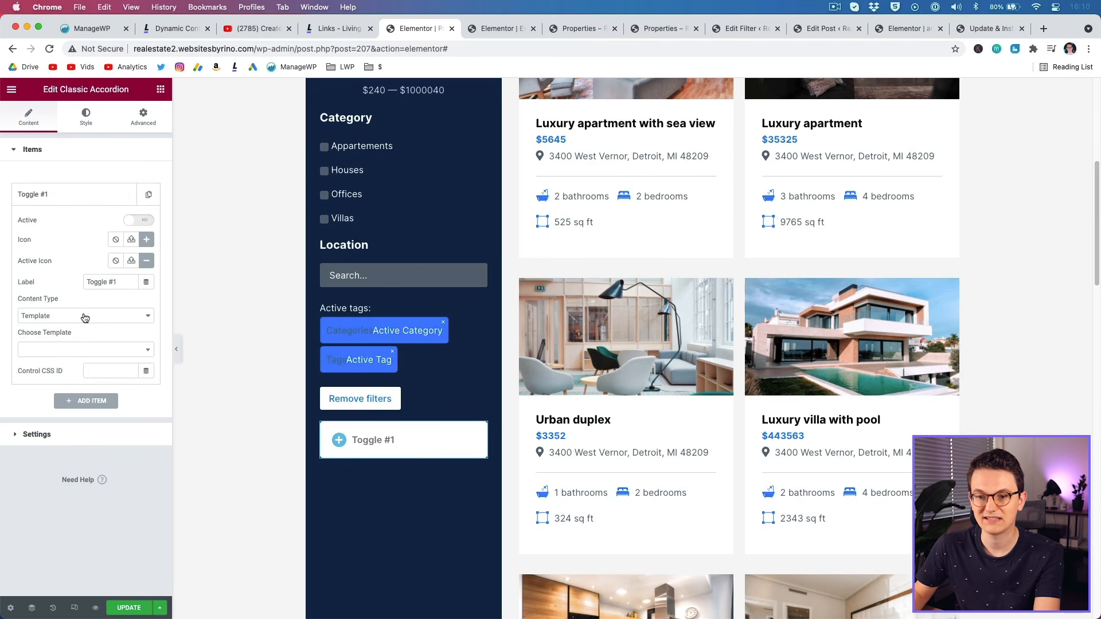
left_click(61, 351)
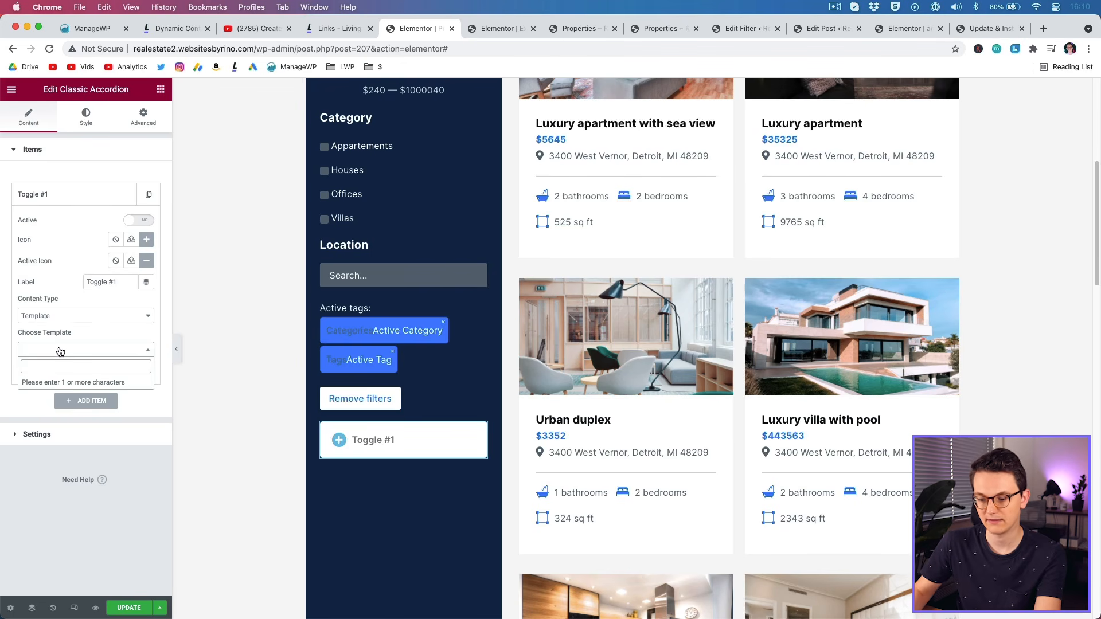
type("filter")
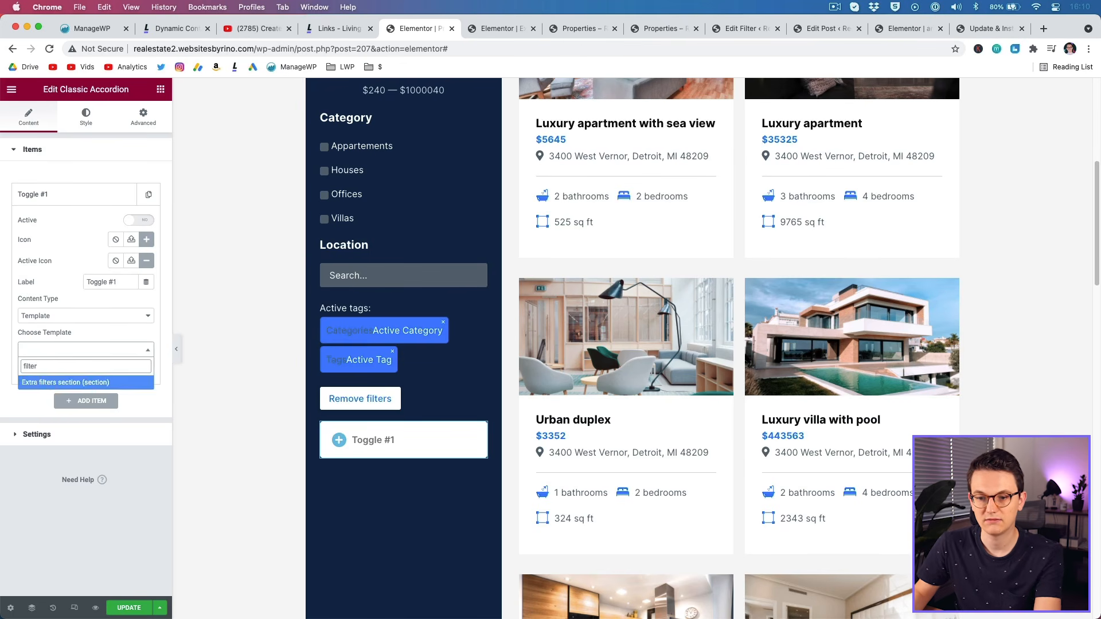
left_click(48, 383)
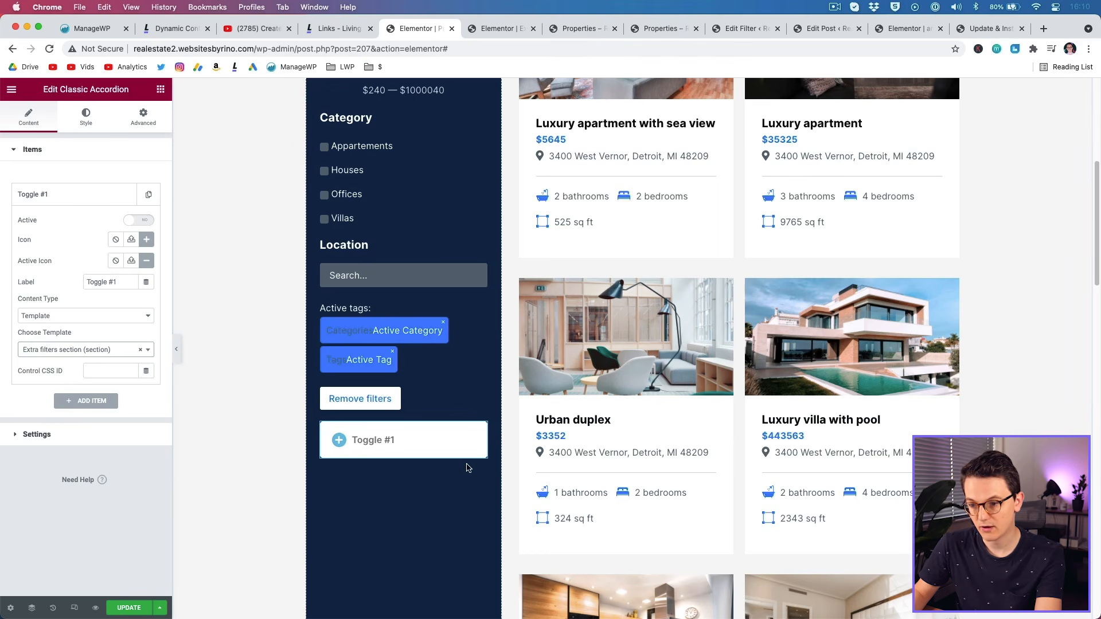
Expand the accordion item and give its Toggle style a classic background with the fully transparent colour #B1343400.
left_click(427, 445)
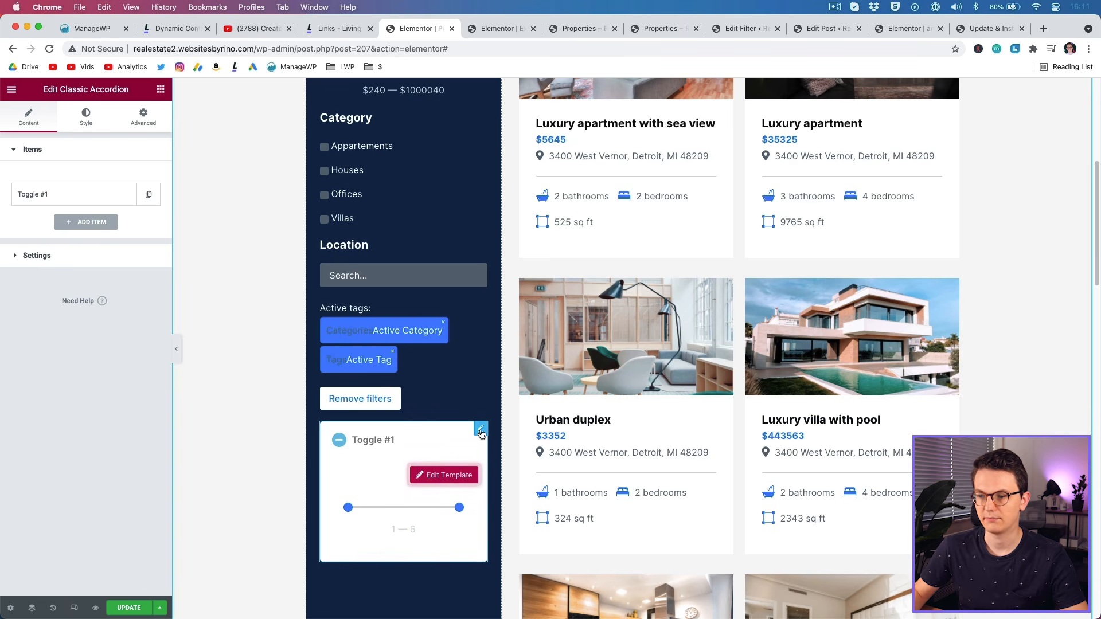
left_click(86, 121)
left_click(92, 463)
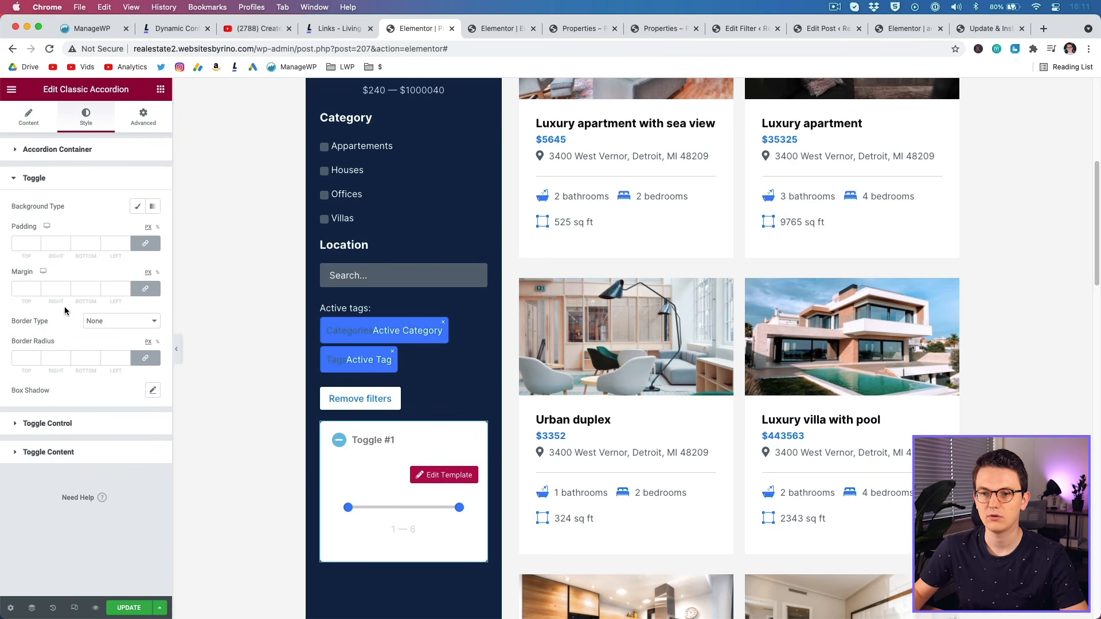
left_click(138, 208)
left_click(152, 230)
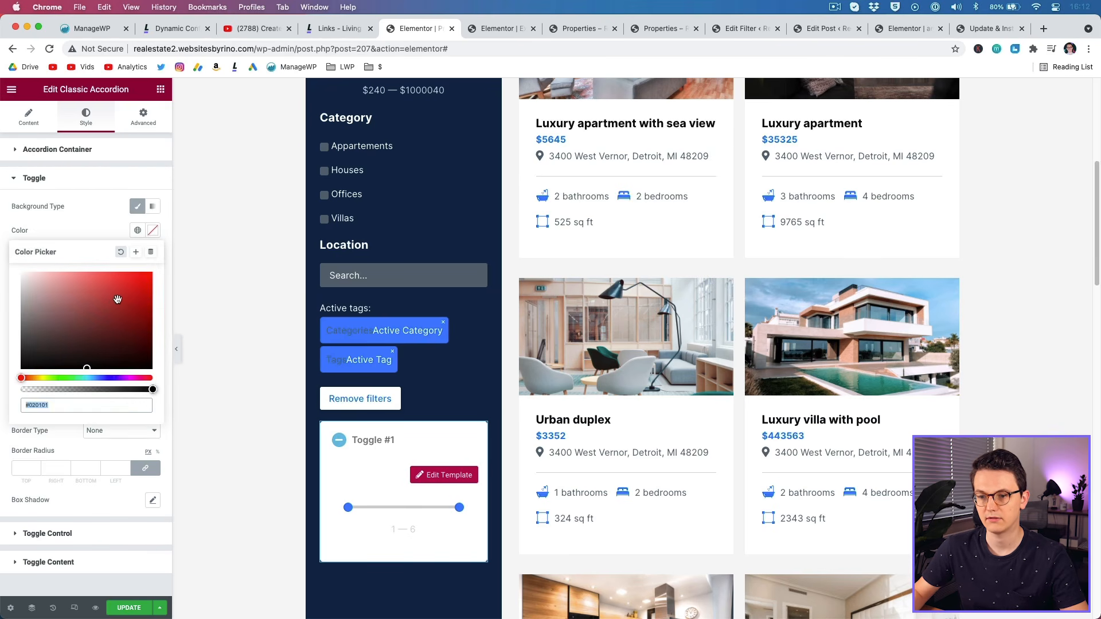
left_click(115, 302)
left_click_drag(139, 391, 17, 390)
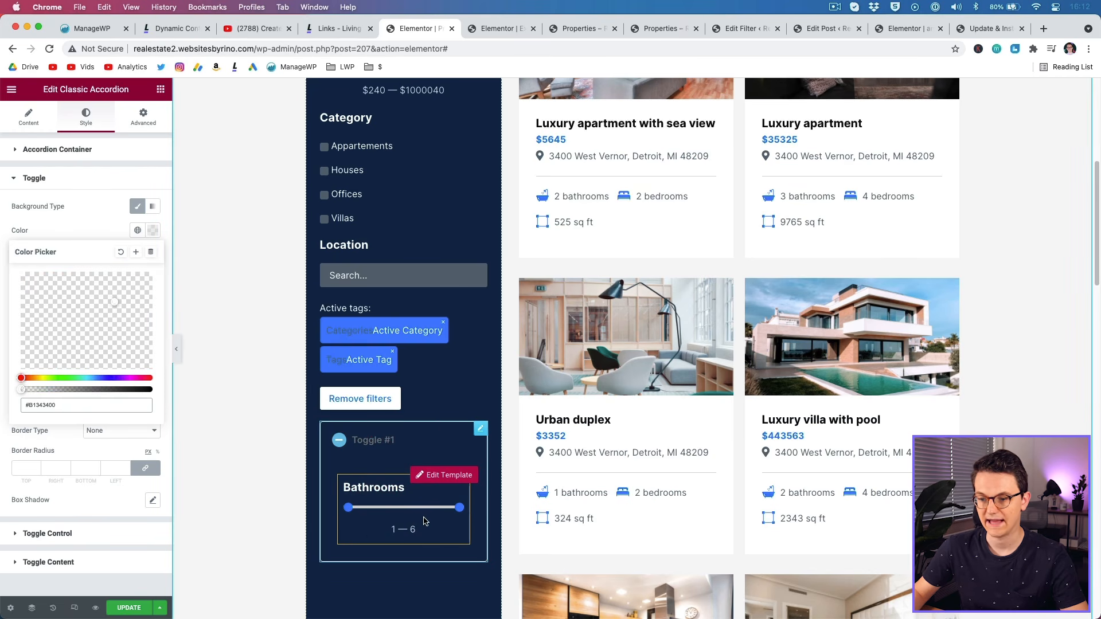
left_click(101, 228)
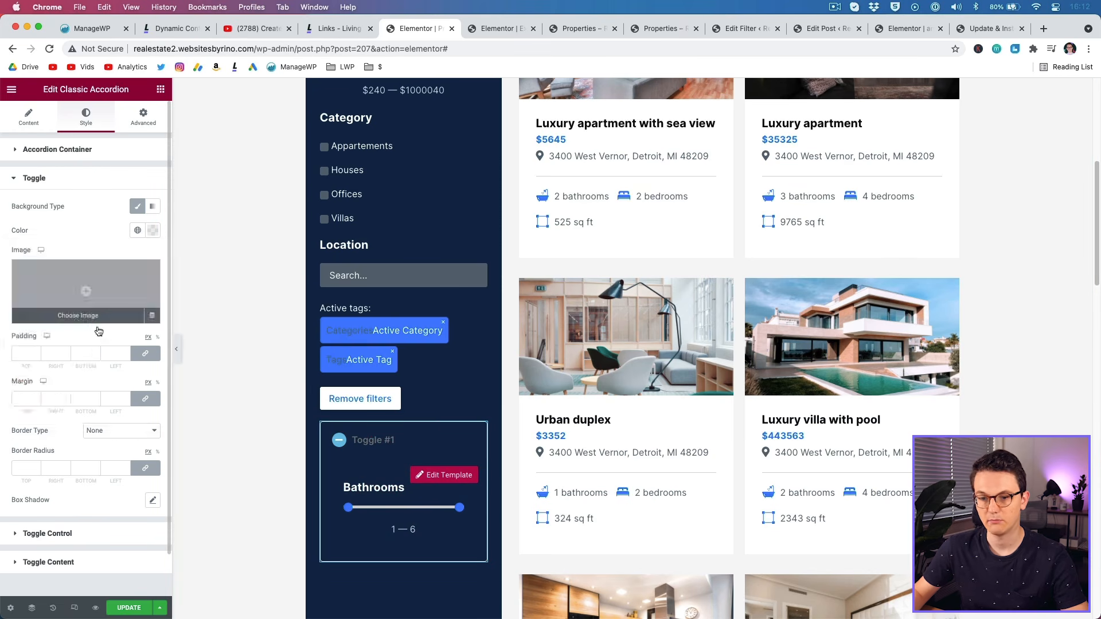
Set the accordion toggle's padding and margin to 0 and its border to Solid with a width of 0.
left_click(146, 401)
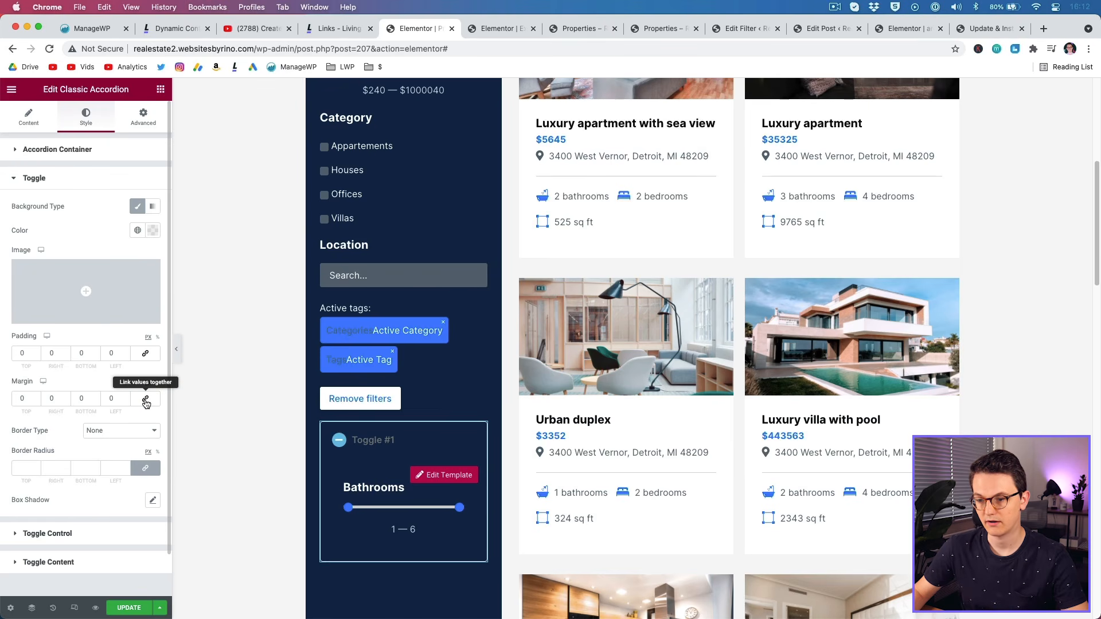
left_click(121, 430)
left_click(102, 448)
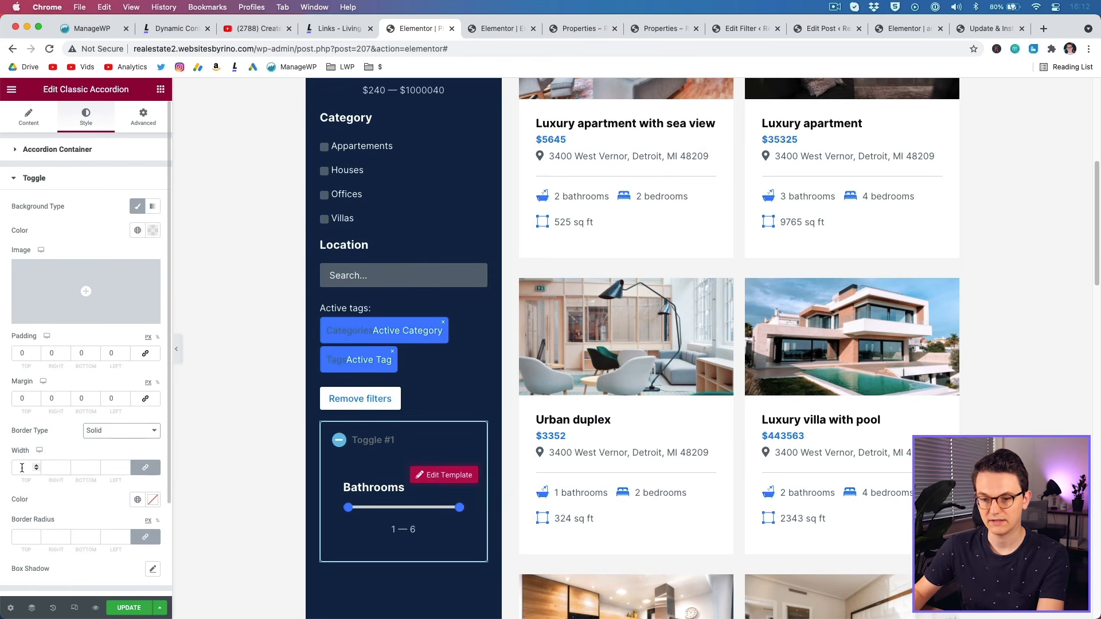
left_click(22, 468)
type("0")
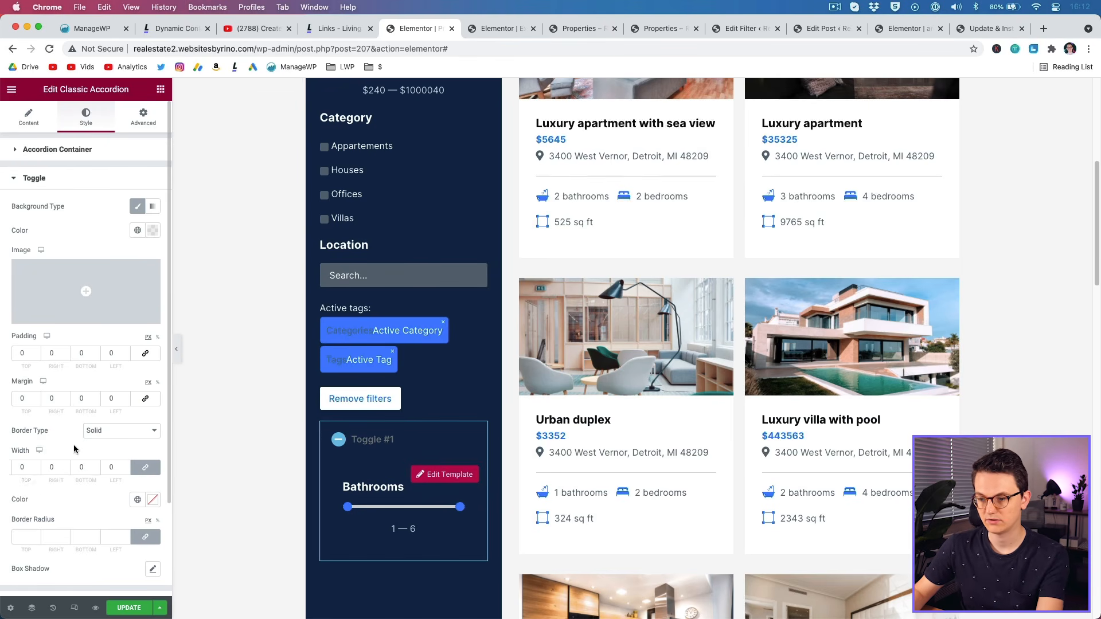
In the accordion's Toggle Control style, set the icon position to Right and the text colour to the global White.
left_click(31, 206)
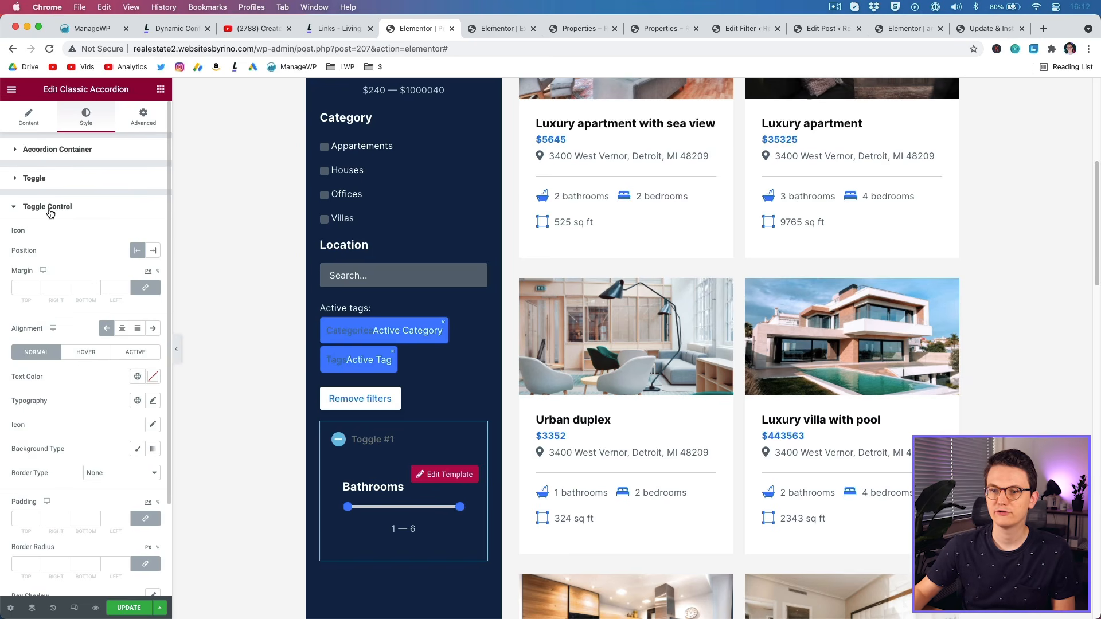
left_click(154, 252)
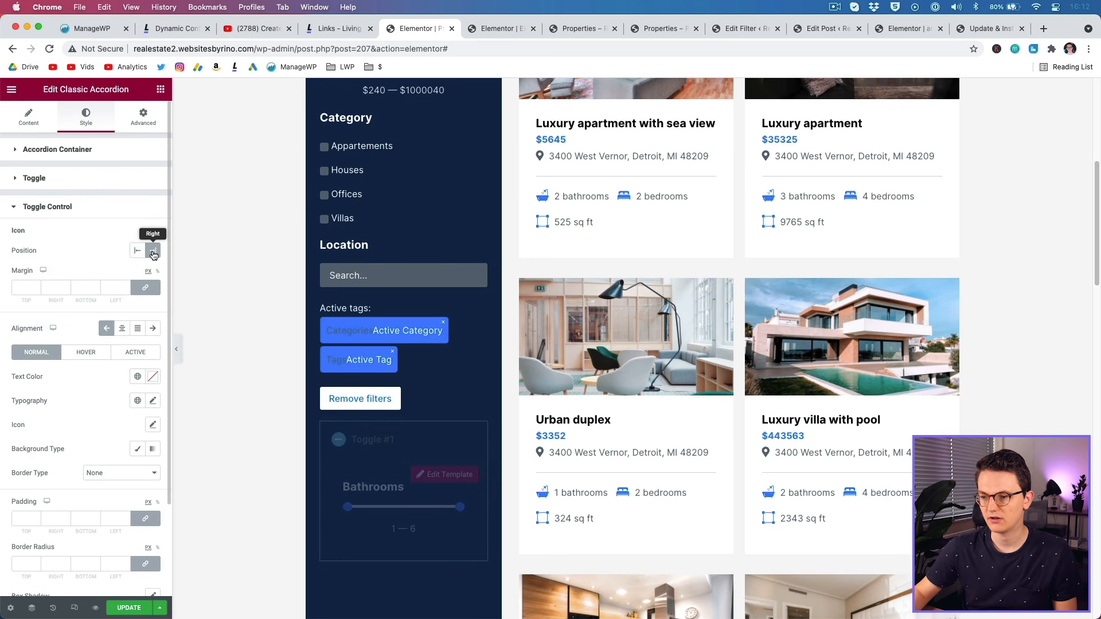
left_click(138, 377)
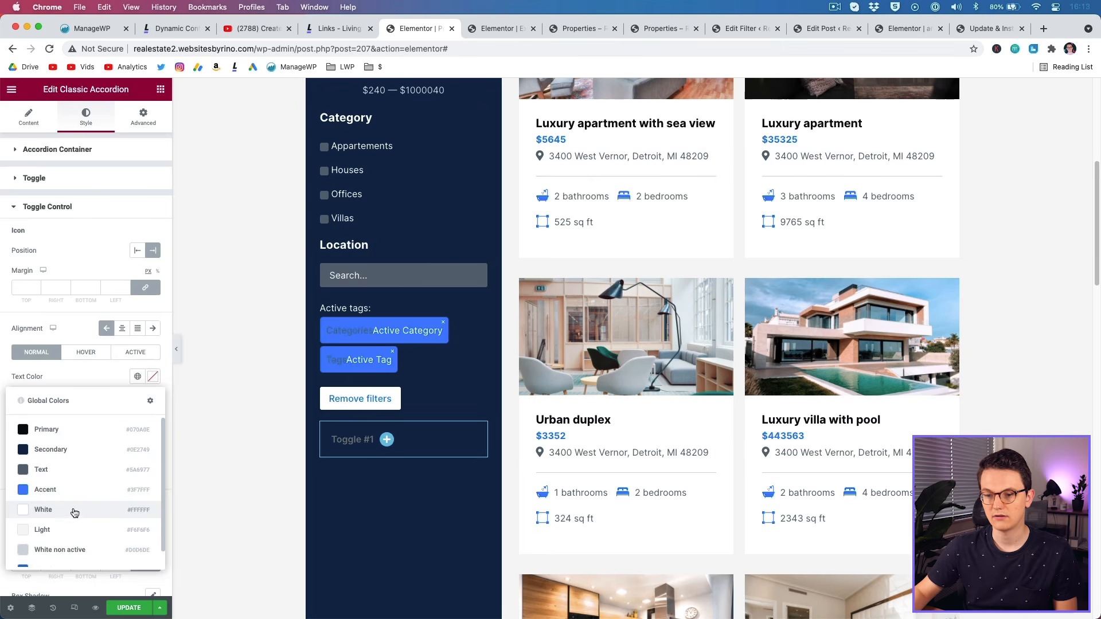
left_click(73, 510)
Give the toggle control's normal state a classic background with the fully transparent colour #AB252500.
left_click(138, 449)
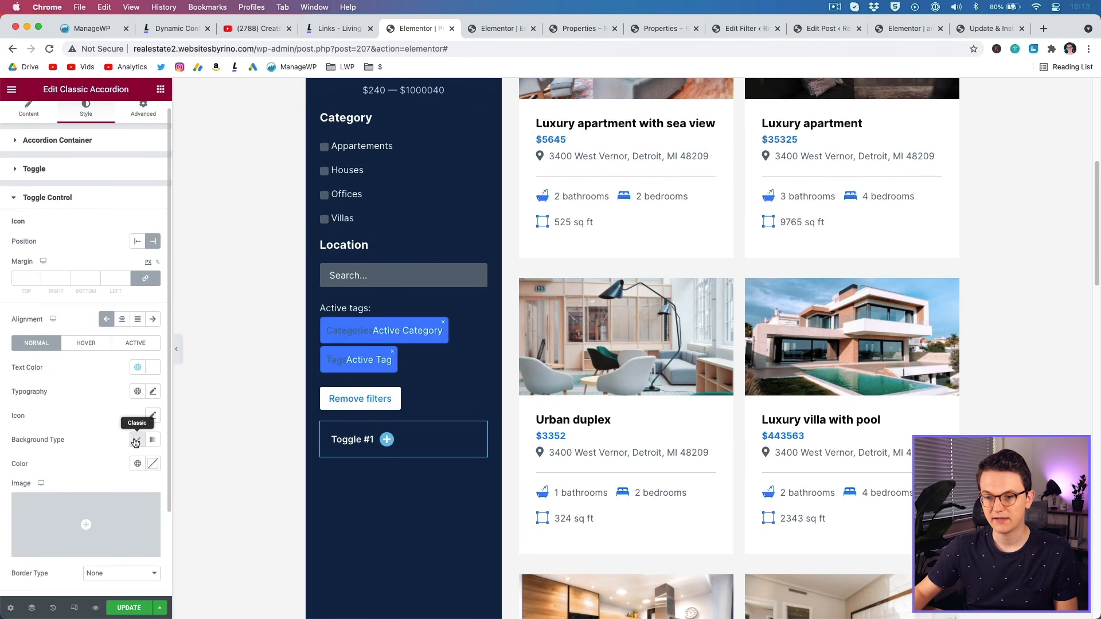
scroll(141, 436, "down", 2)
left_click(153, 400)
left_click(124, 472)
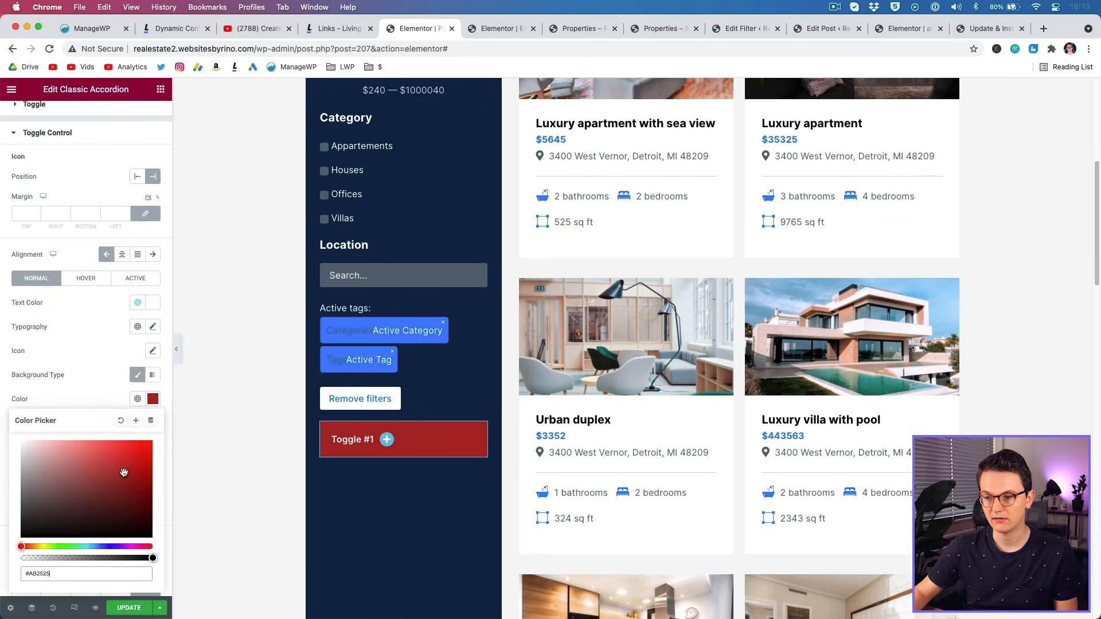
left_click_drag(148, 558, 22, 557)
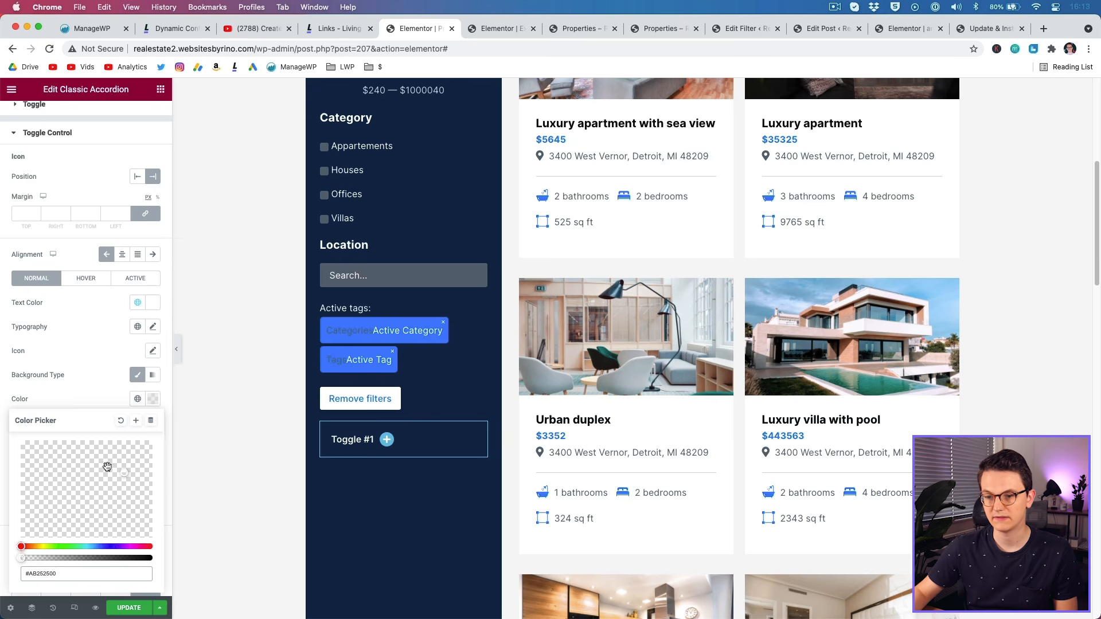
Give the toggle control's active state a classic background with a fully transparent colour.
scroll(132, 164, "down", 3)
left_click(133, 161)
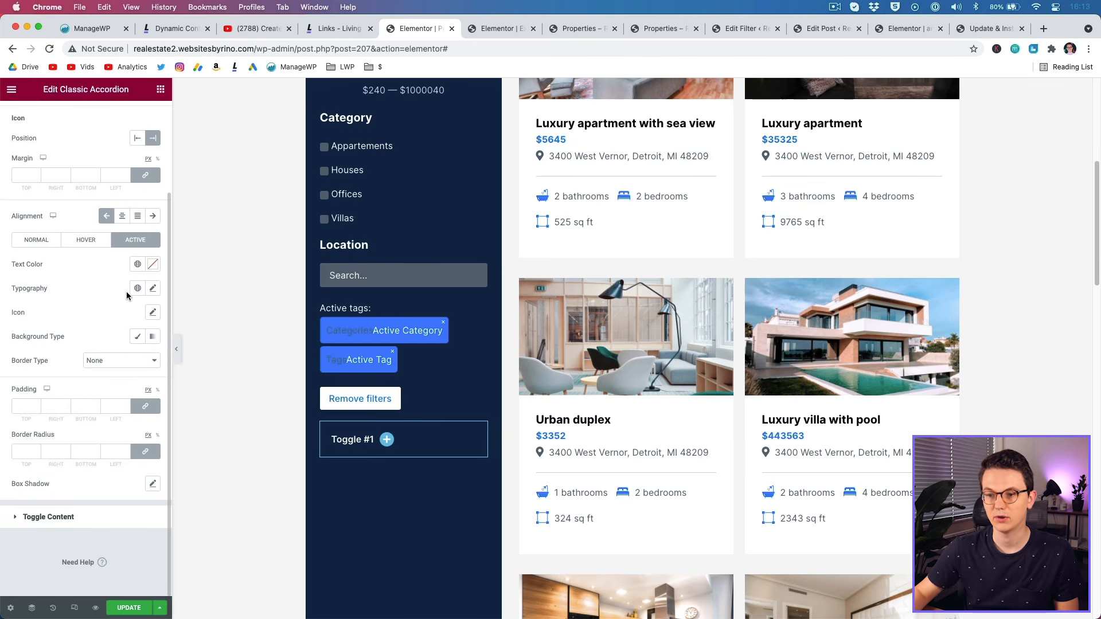
left_click(137, 337)
left_click(153, 361)
left_click(114, 411)
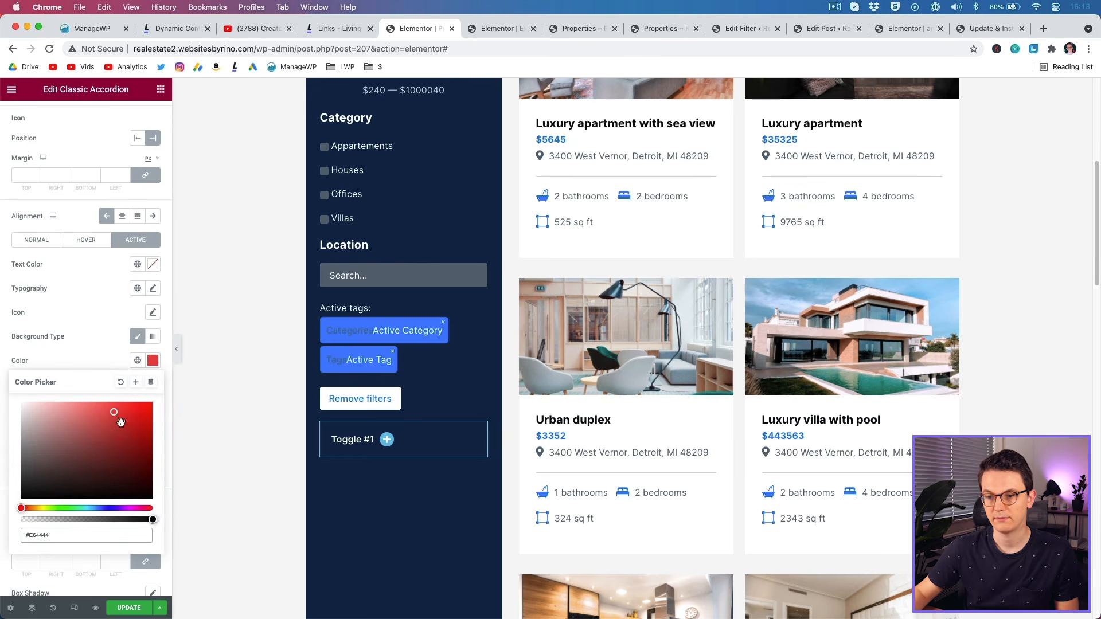
left_click_drag(104, 519, 18, 519)
left_click(108, 357)
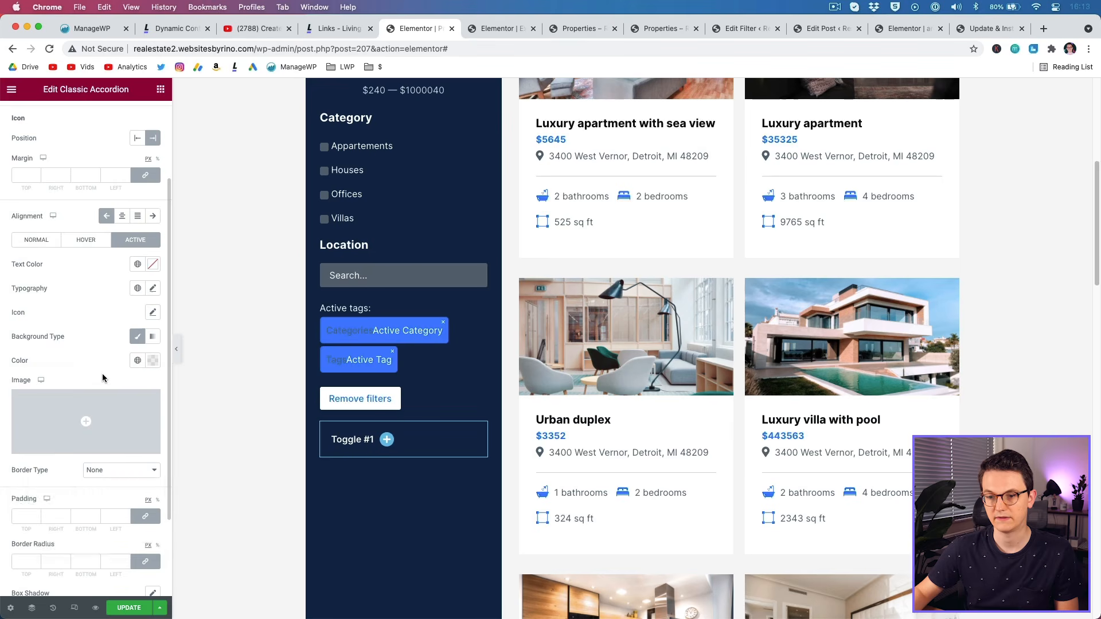
Set the accordion item's icon and active icon to None and change its label to "More filters".
left_click(49, 124)
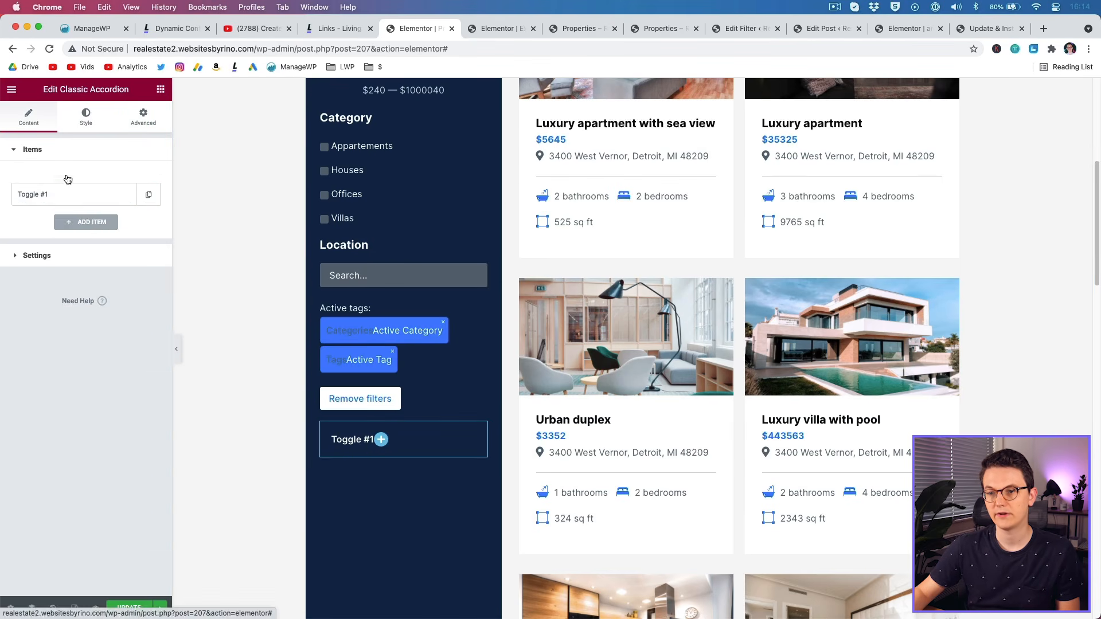
left_click(69, 195)
triple_click(114, 282)
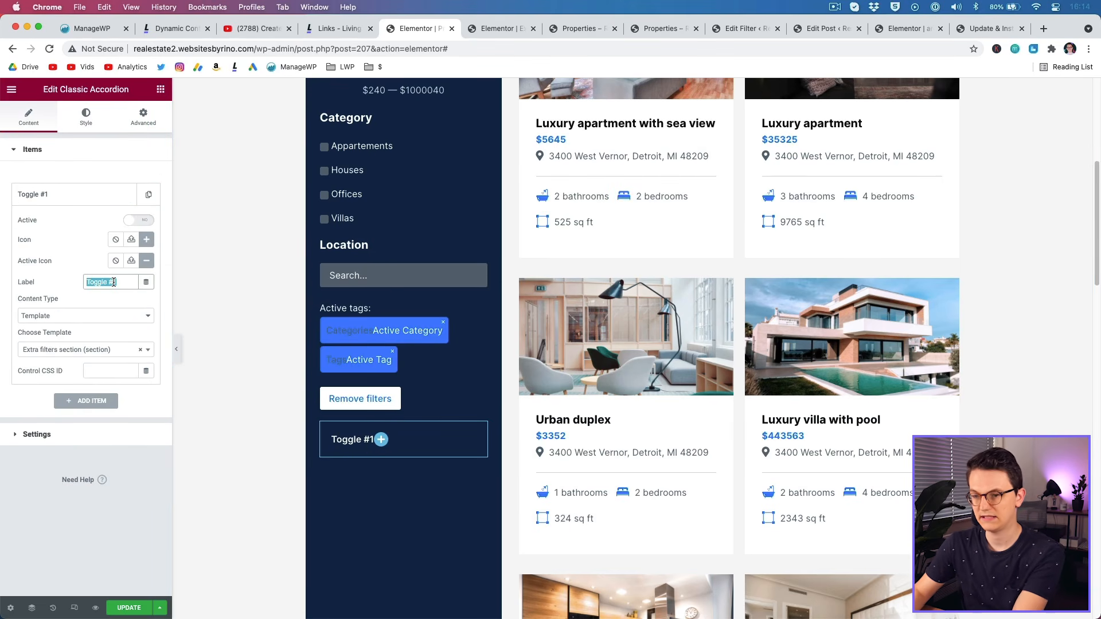
key("BackSpace")
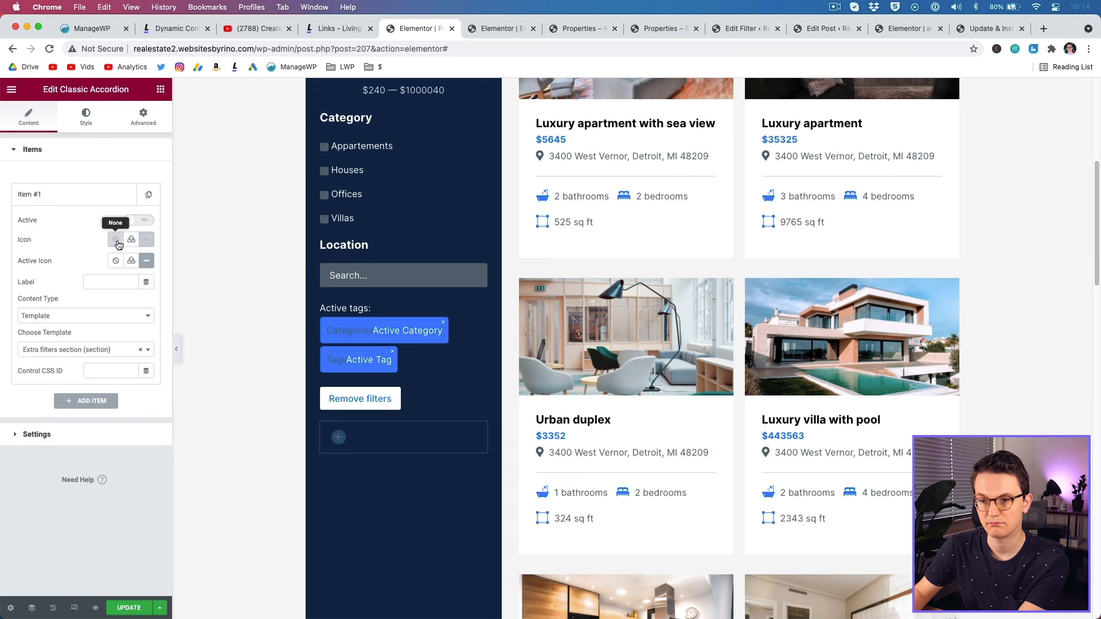
left_click(115, 239)
left_click(116, 261)
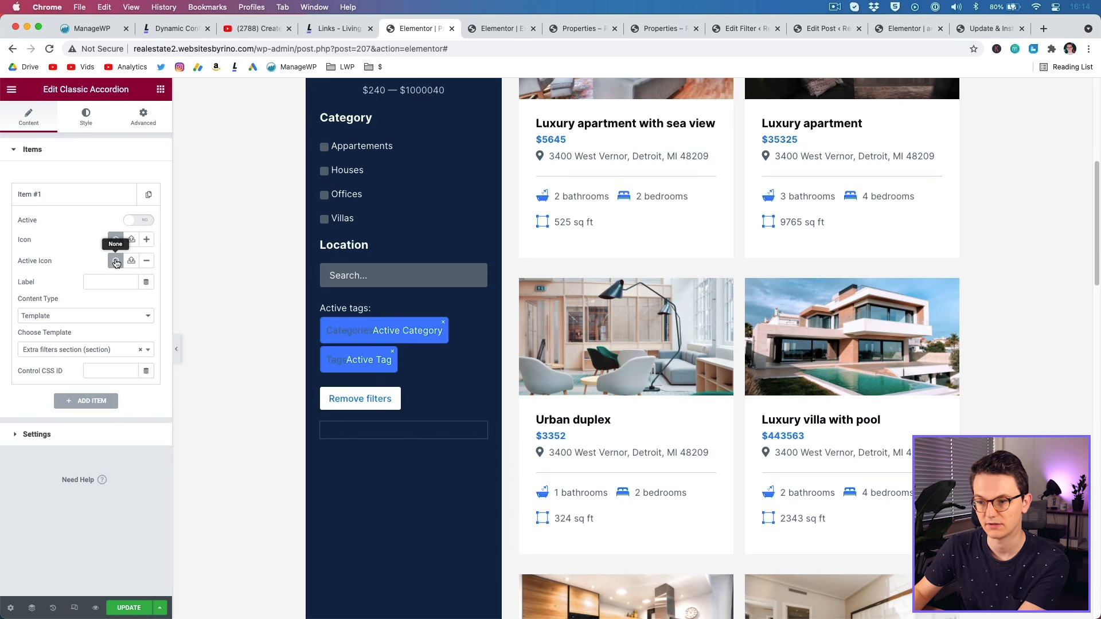
left_click(357, 434)
left_click(105, 281)
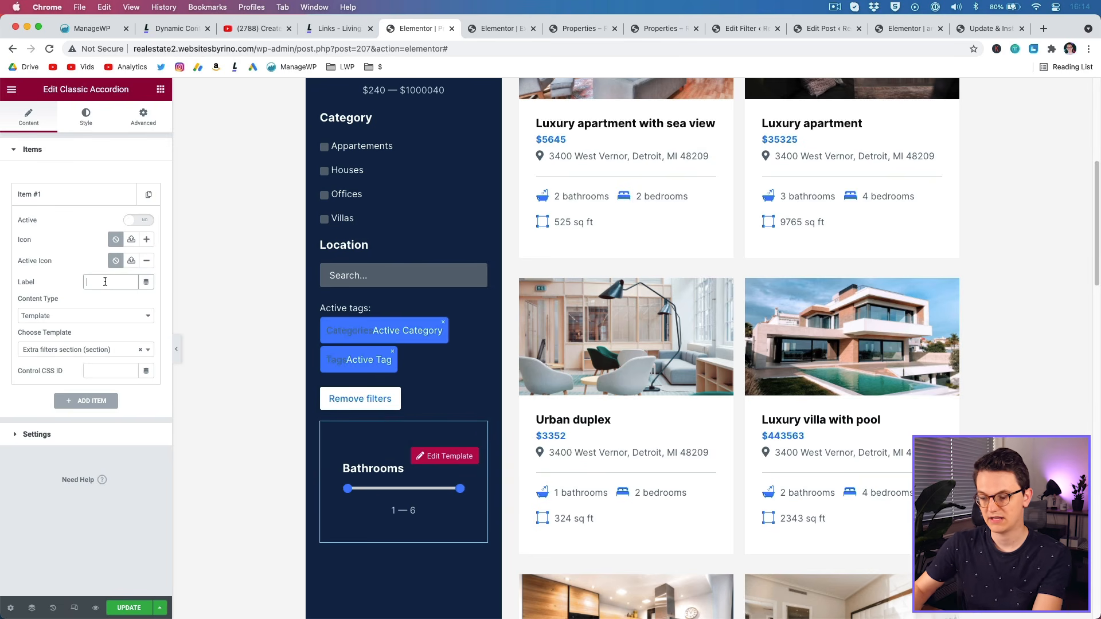
type("More filters")
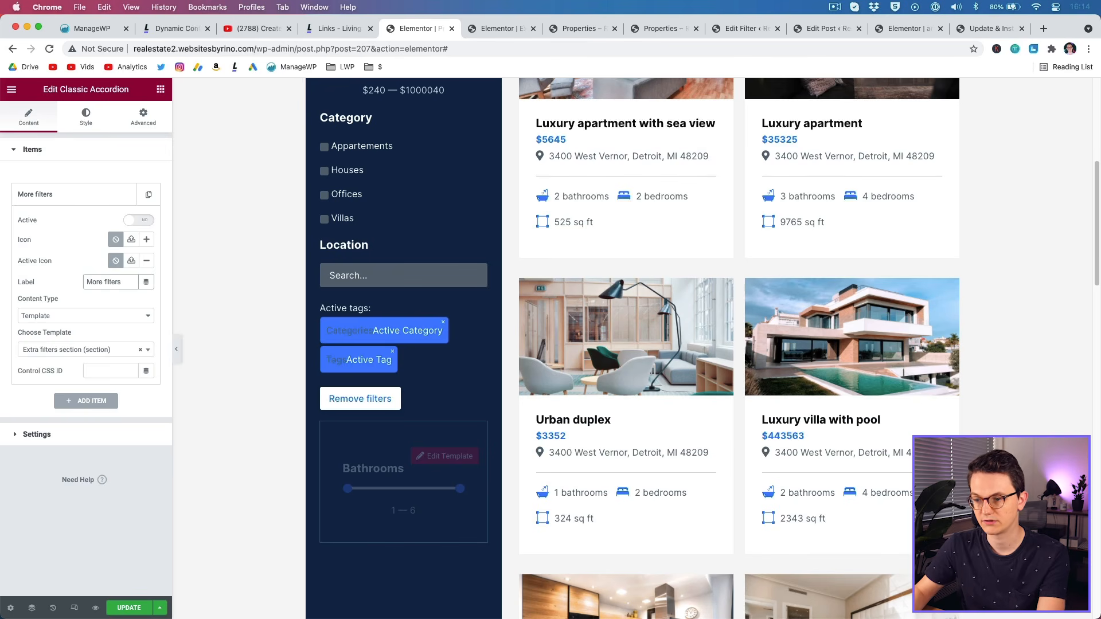
Set the accordion's Toggle Control margin and padding to 0 on all sides.
left_click(89, 120)
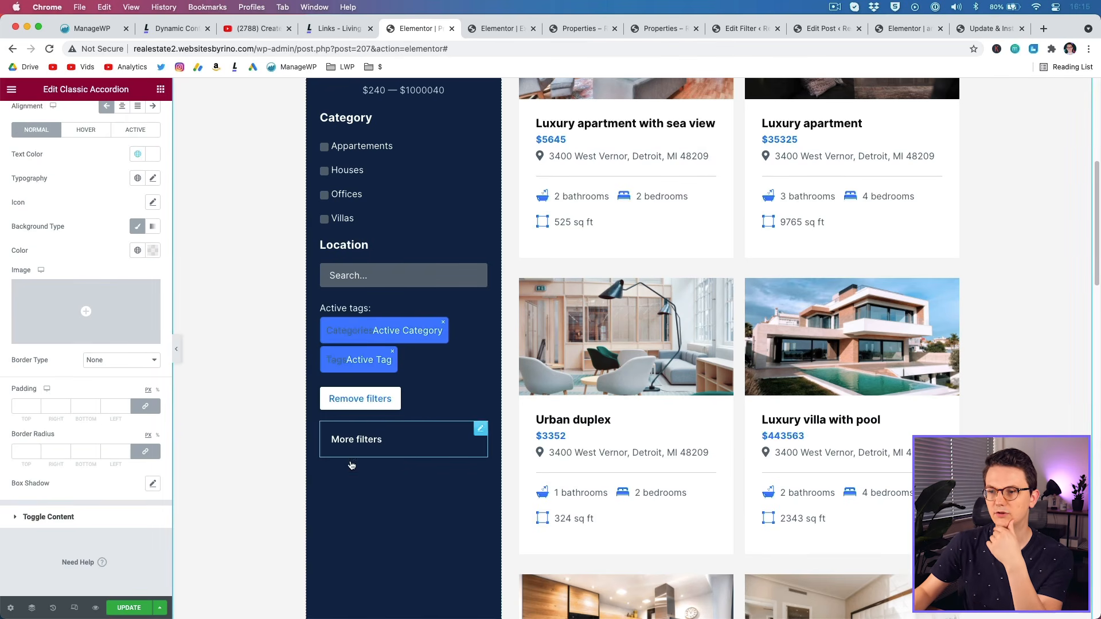
scroll(88, 261, "up", 5)
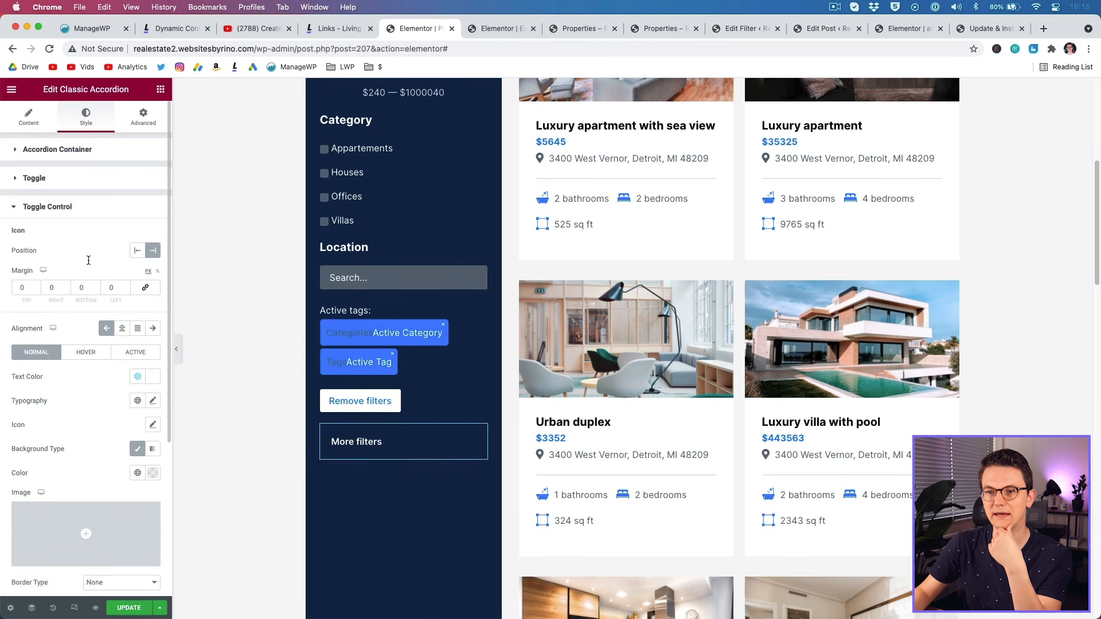
scroll(69, 450, "down", 3)
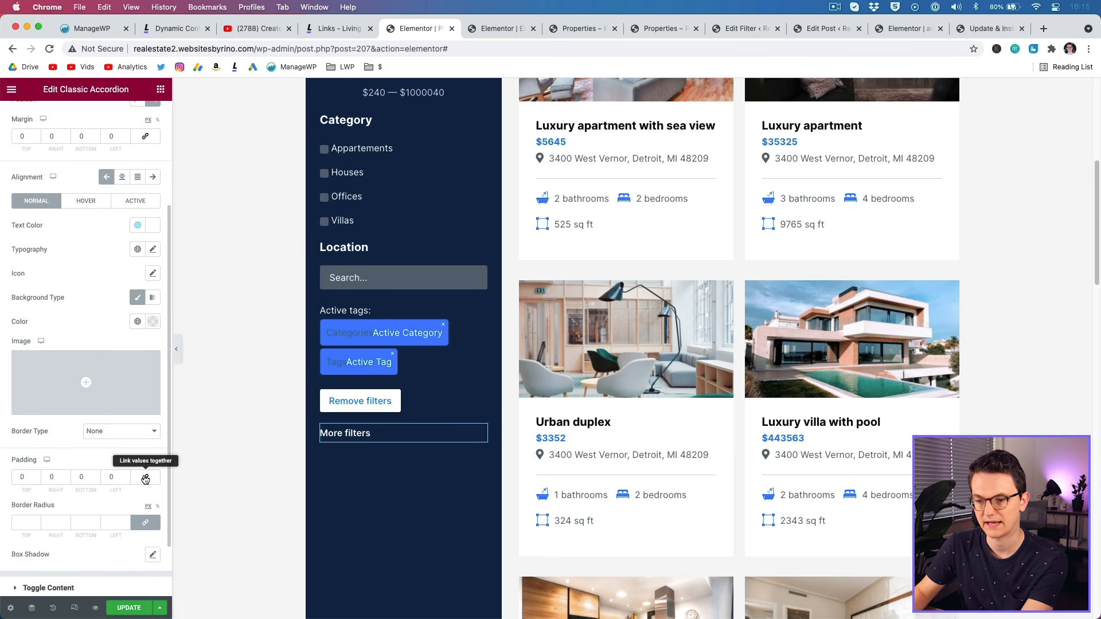
Set the accordion's Toggle Content padding to 0 on all sides and update the properties archive template.
left_click(49, 588)
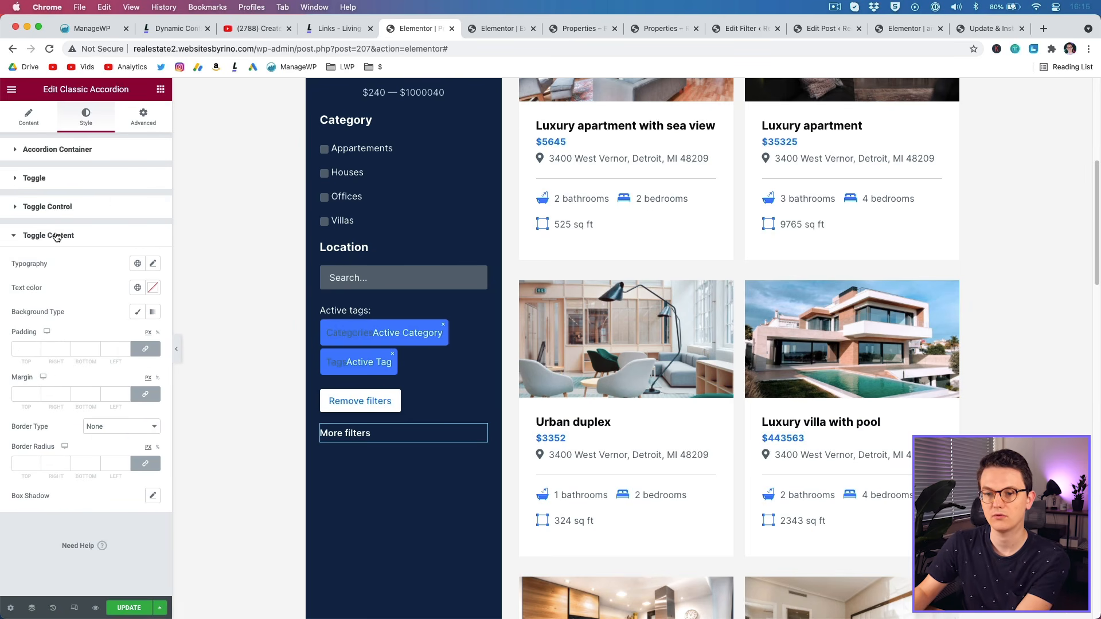
left_click(147, 349)
left_click(339, 434)
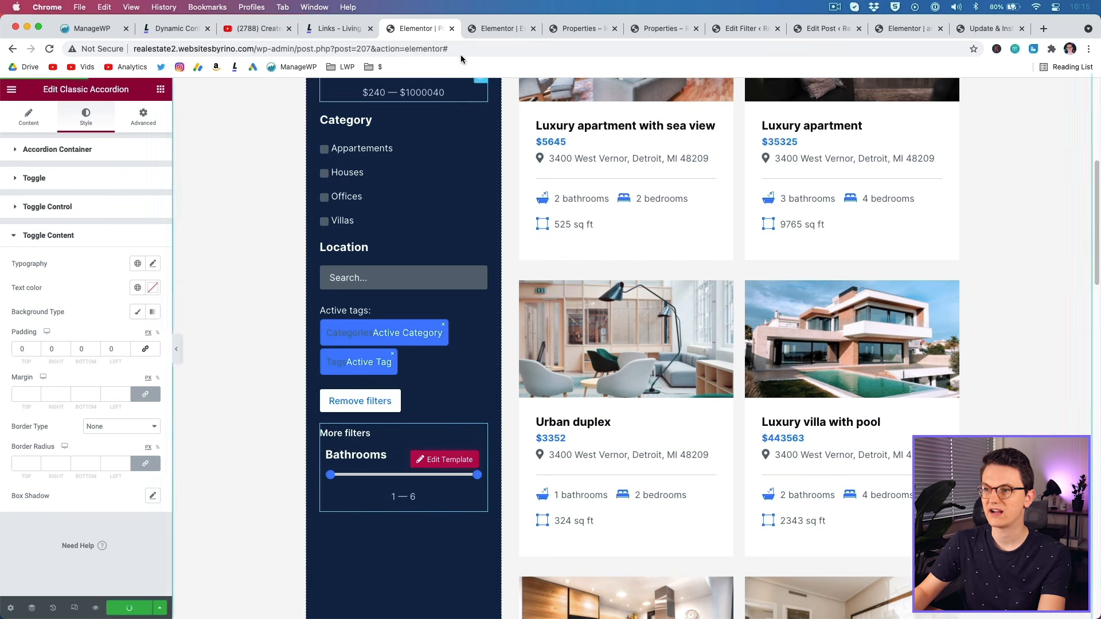
In the Extra filters section template, set the column's padding to 0 on all sides and update the template.
left_click(504, 30)
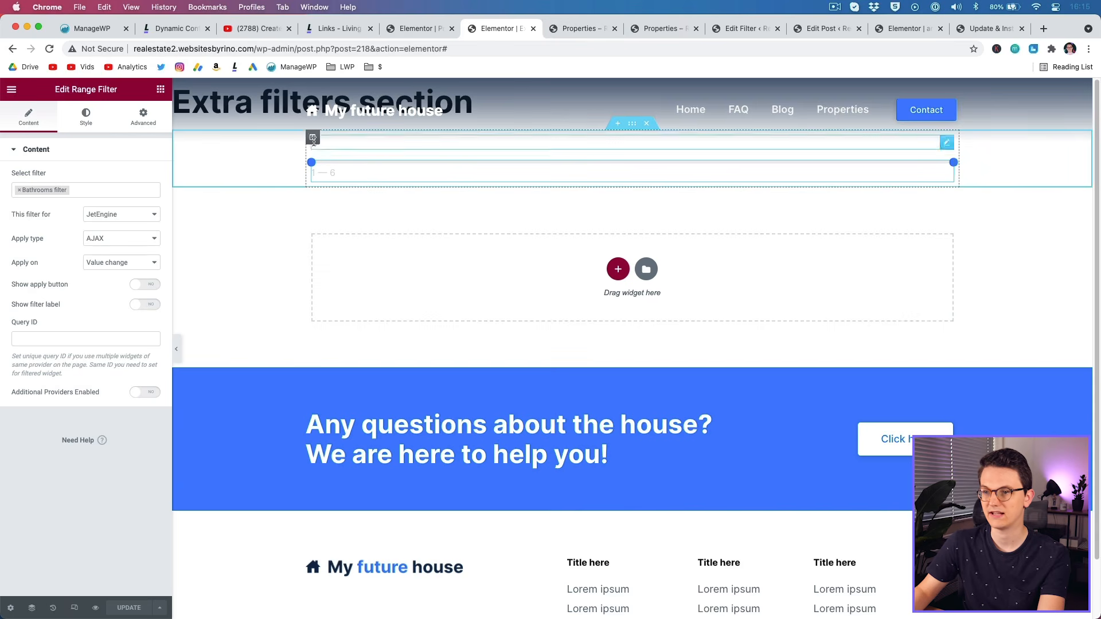
left_click(313, 140)
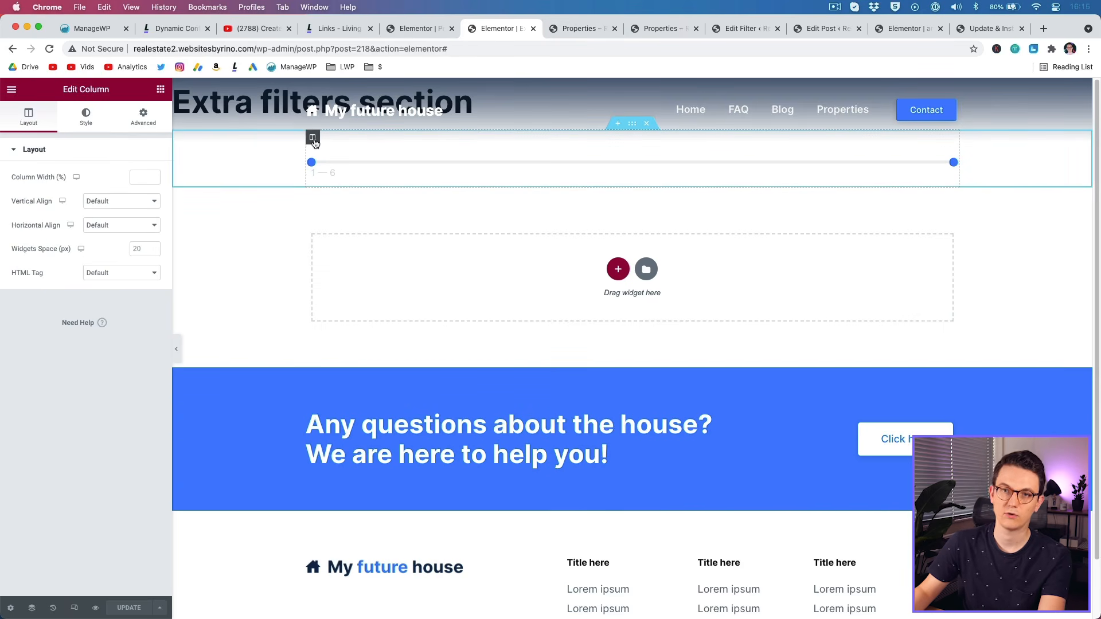
left_click(146, 118)
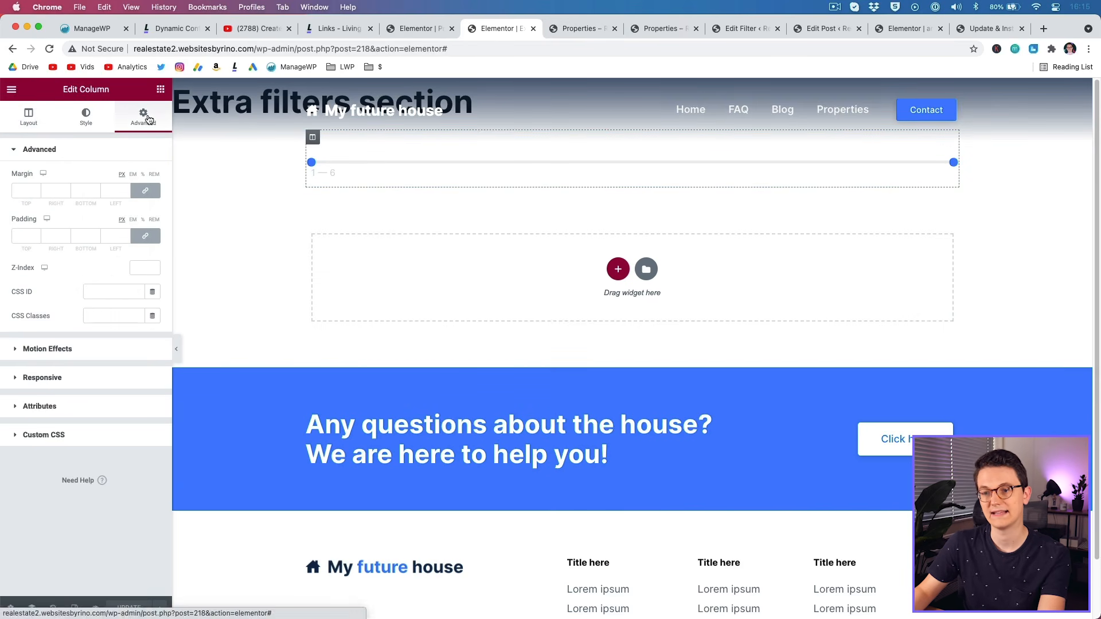
left_click(149, 237)
left_click(129, 609)
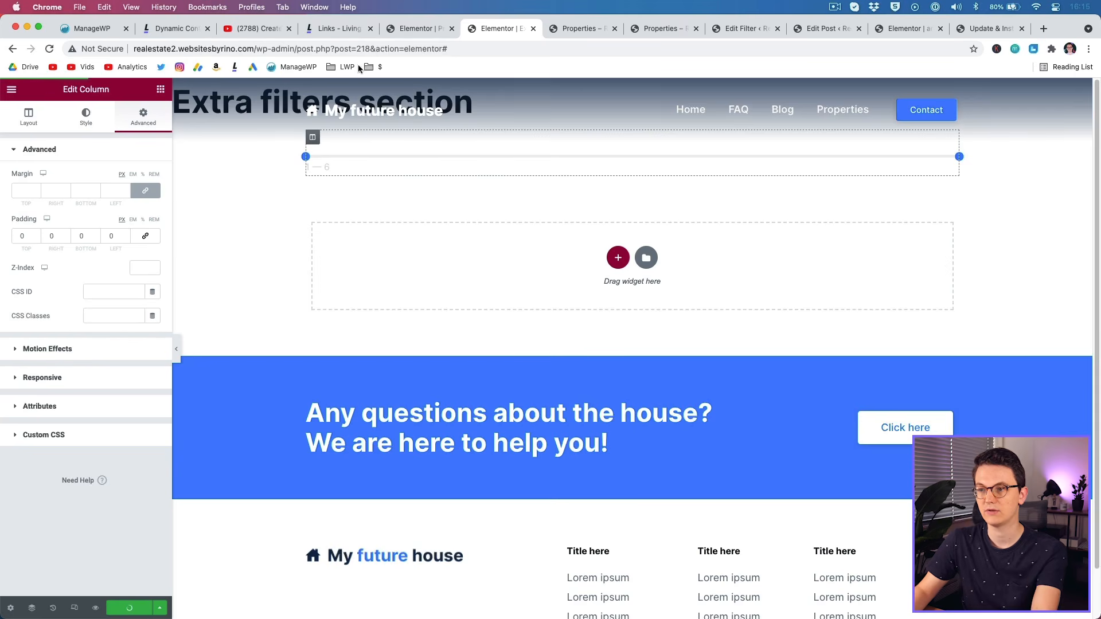
Reload the live realestate2 Properties page and expand More filters in its sidebar.
left_click(574, 29)
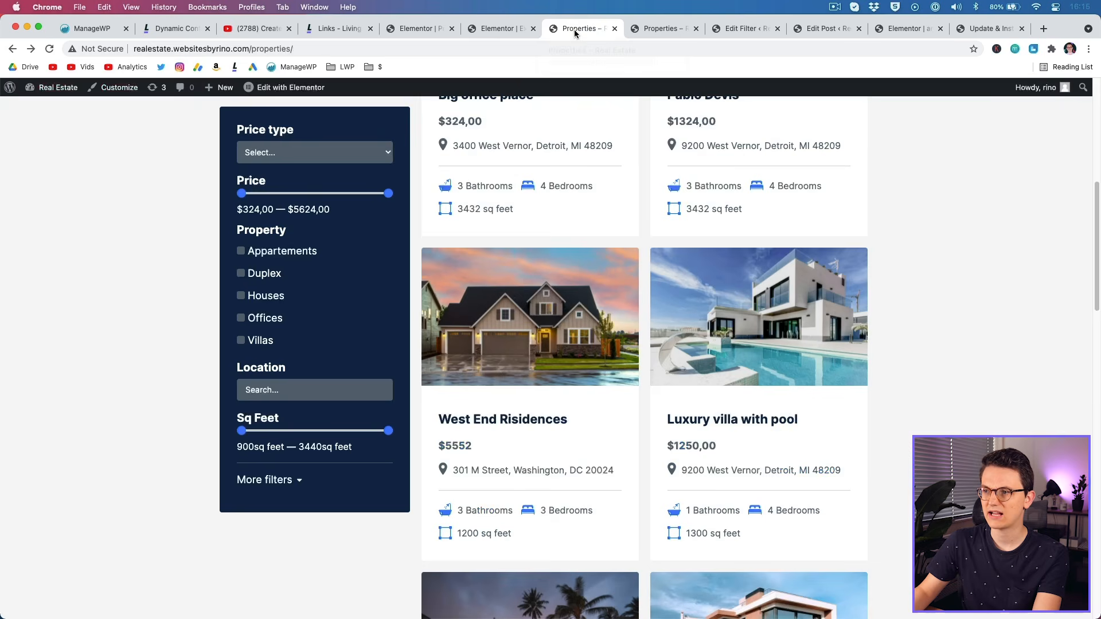
key("super+r")
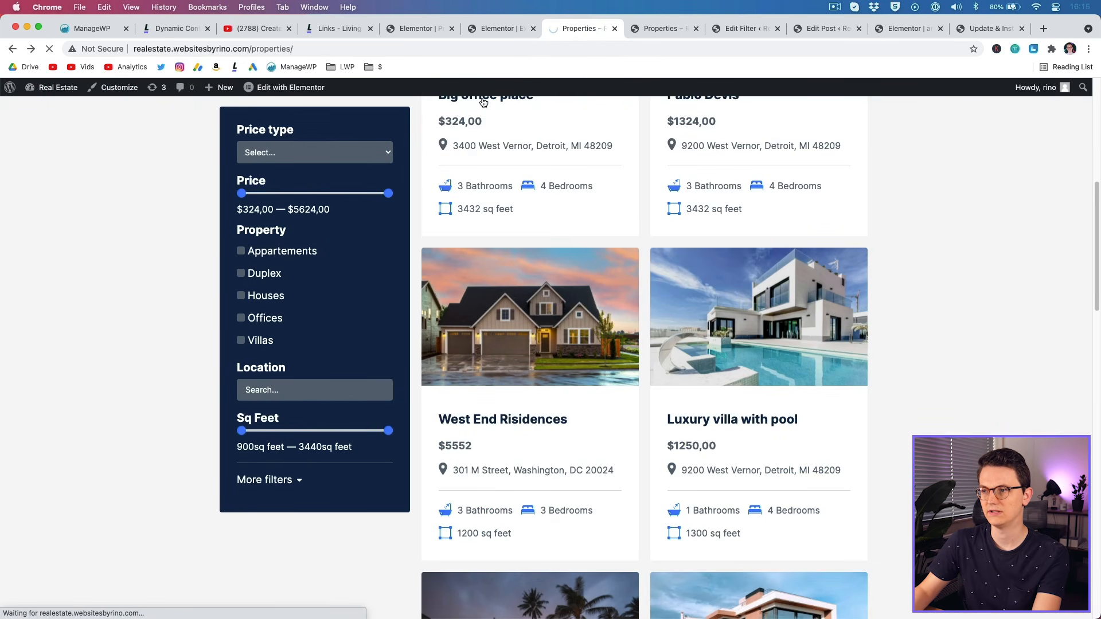
left_click(674, 29)
left_click(577, 29)
key("super+r")
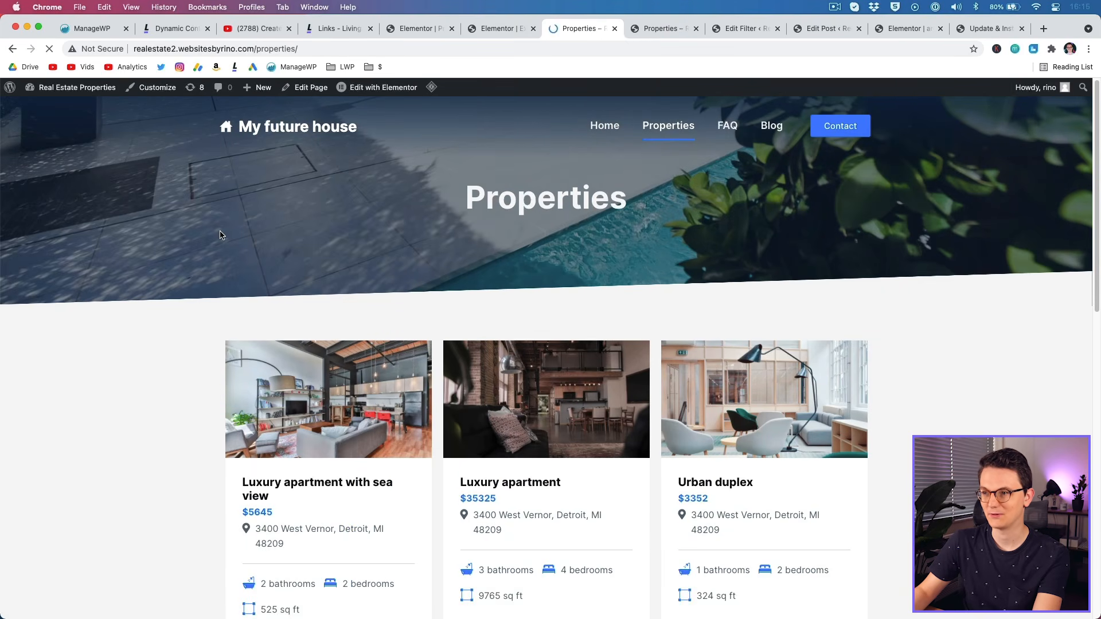
scroll(224, 344, "down", 6)
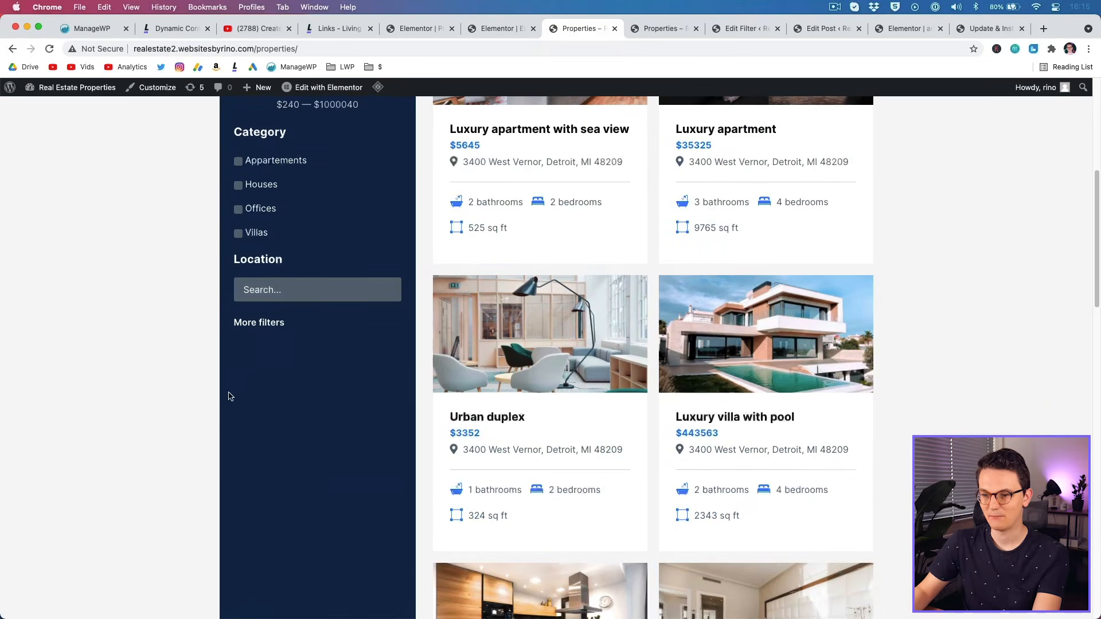
left_click(272, 326)
left_click(272, 325)
left_click(270, 323)
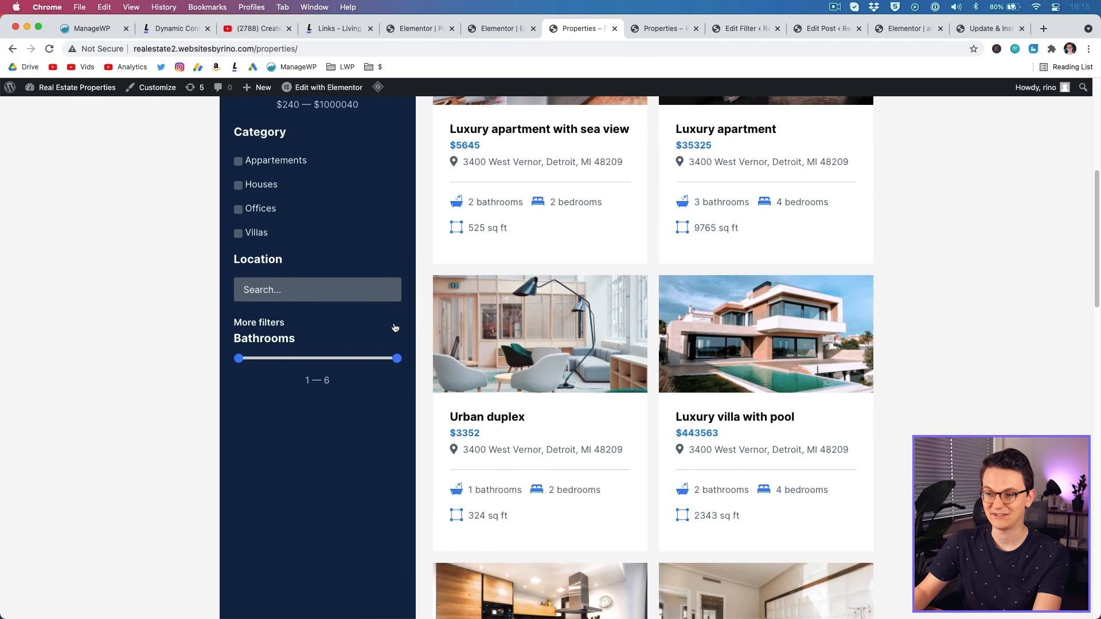
Test the Bathrooms filter with a range of 3 to 4, and remove the active filters.
scroll(385, 340, "up", 3)
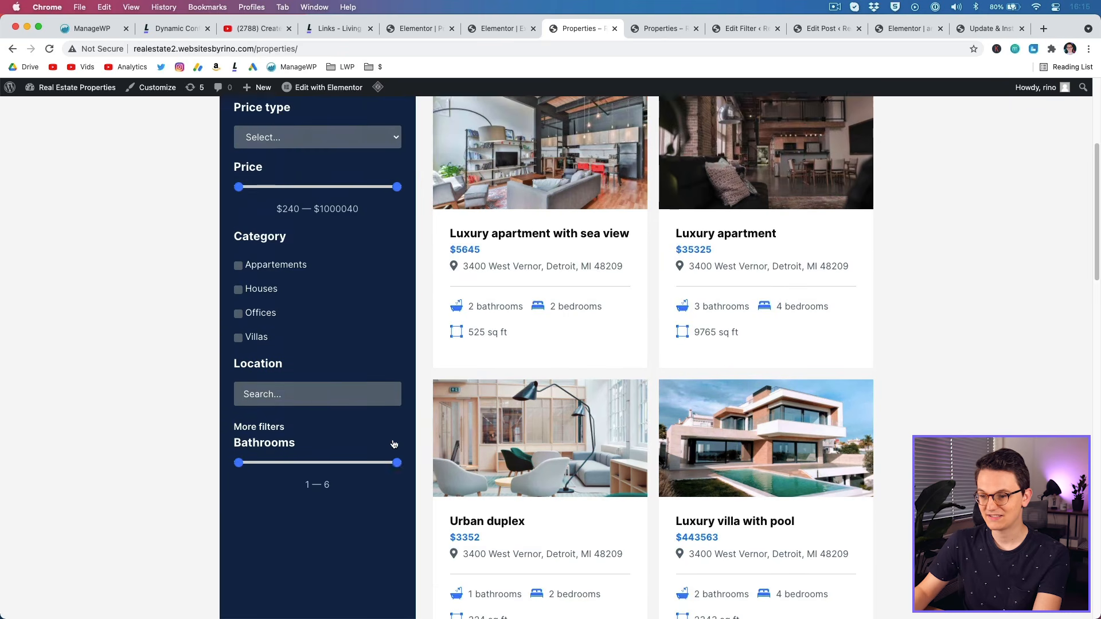
left_click_drag(395, 484, 336, 477)
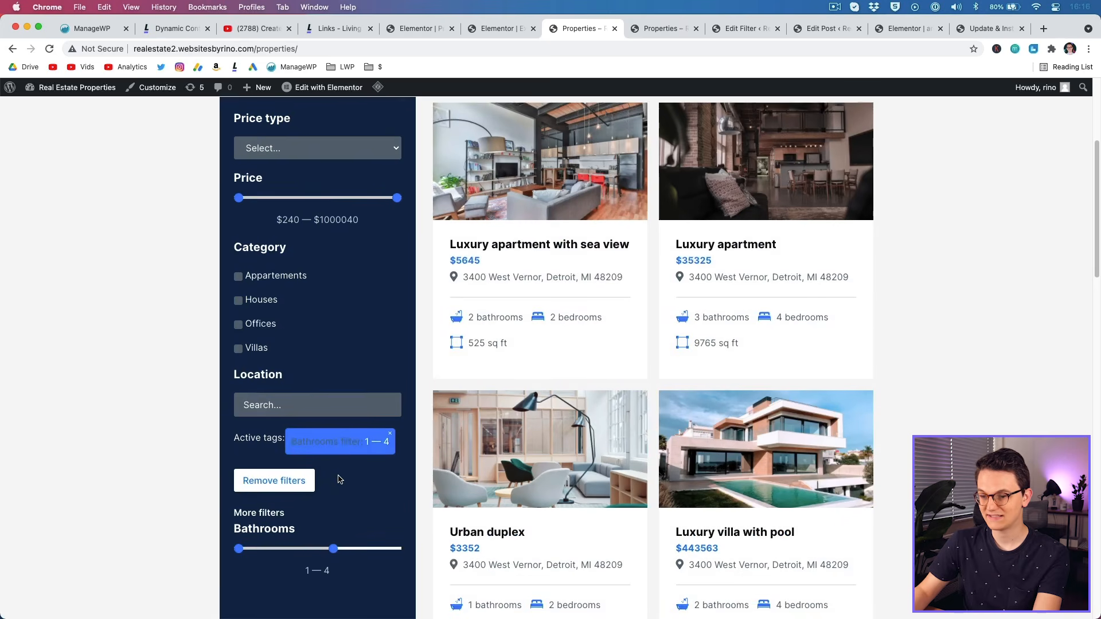
left_click_drag(239, 535, 301, 536)
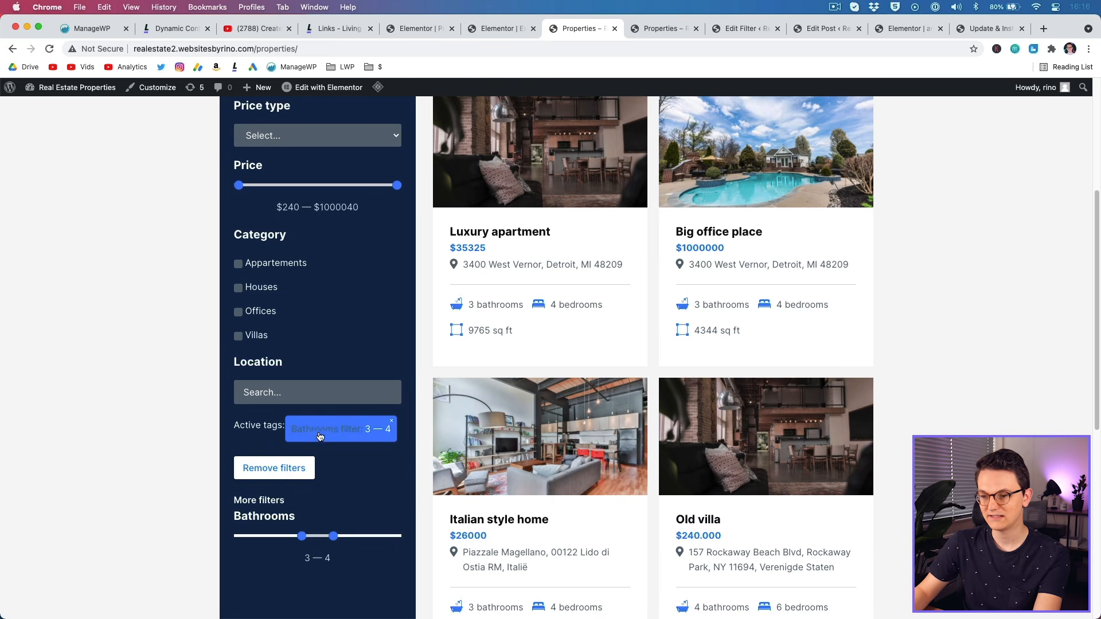
left_click(276, 469)
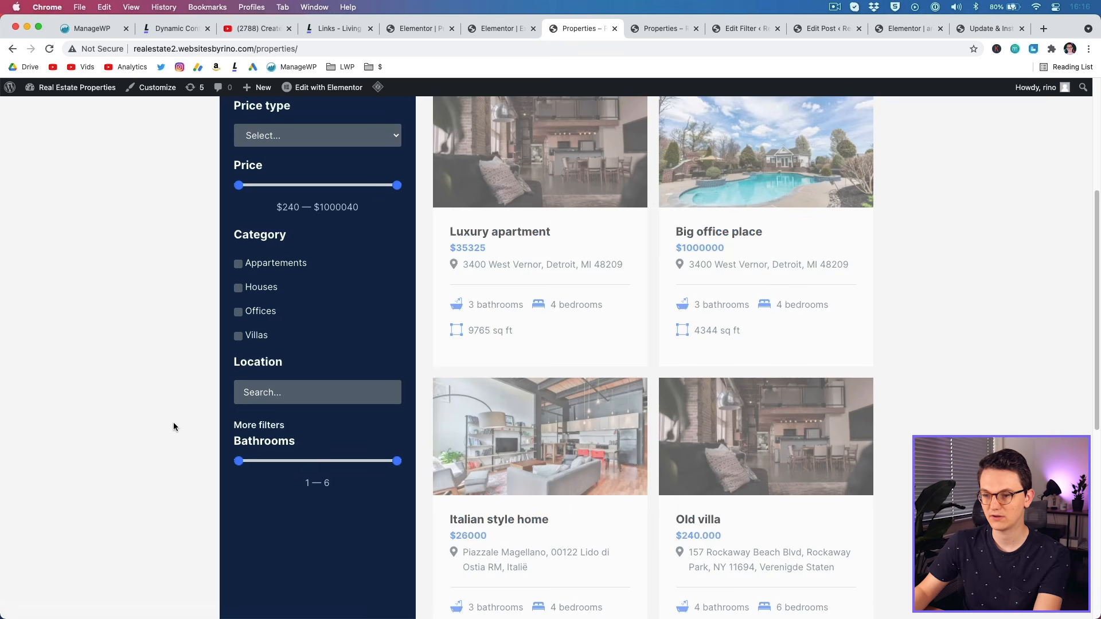
left_click(259, 438)
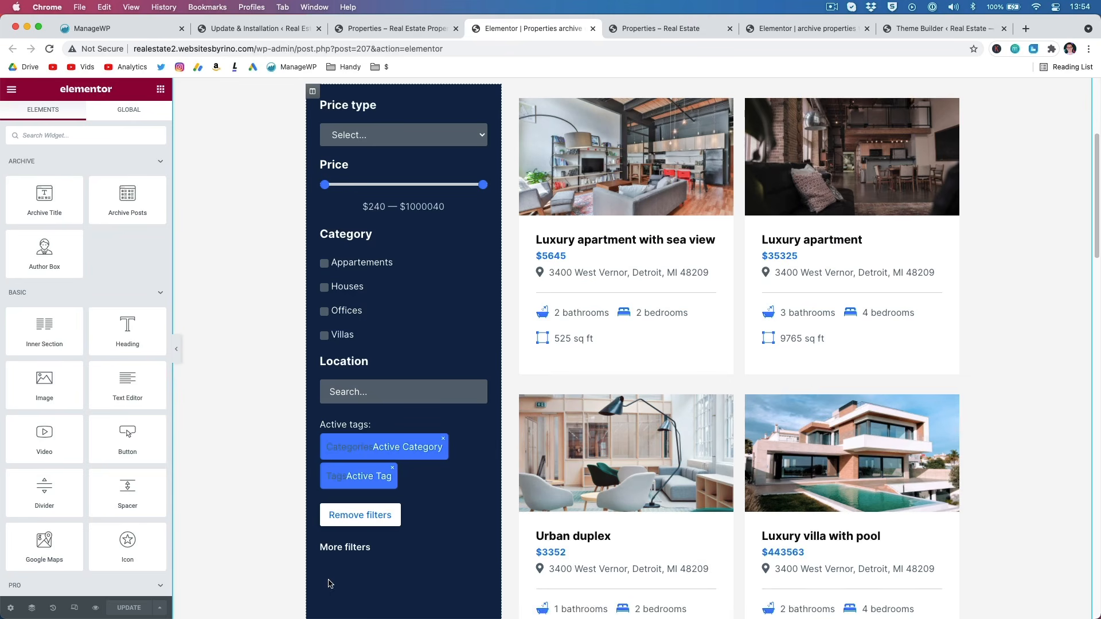
Examine how the filter sidebar on the reference realestate Properties page behaves while scrolling through the listings.
left_click(671, 29)
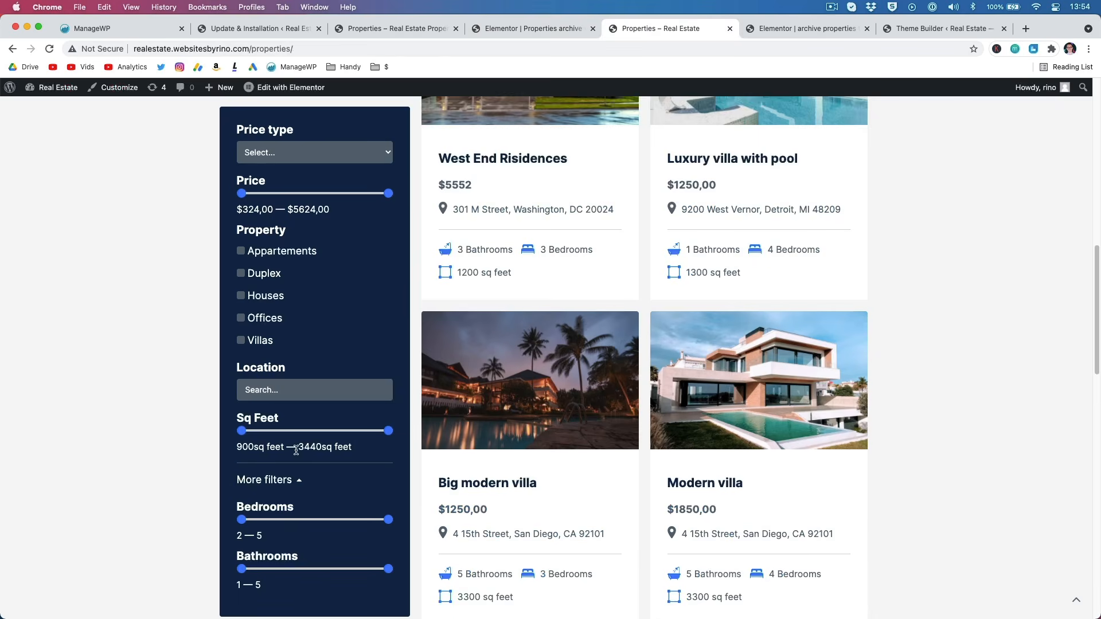
scroll(171, 536, "down", 15)
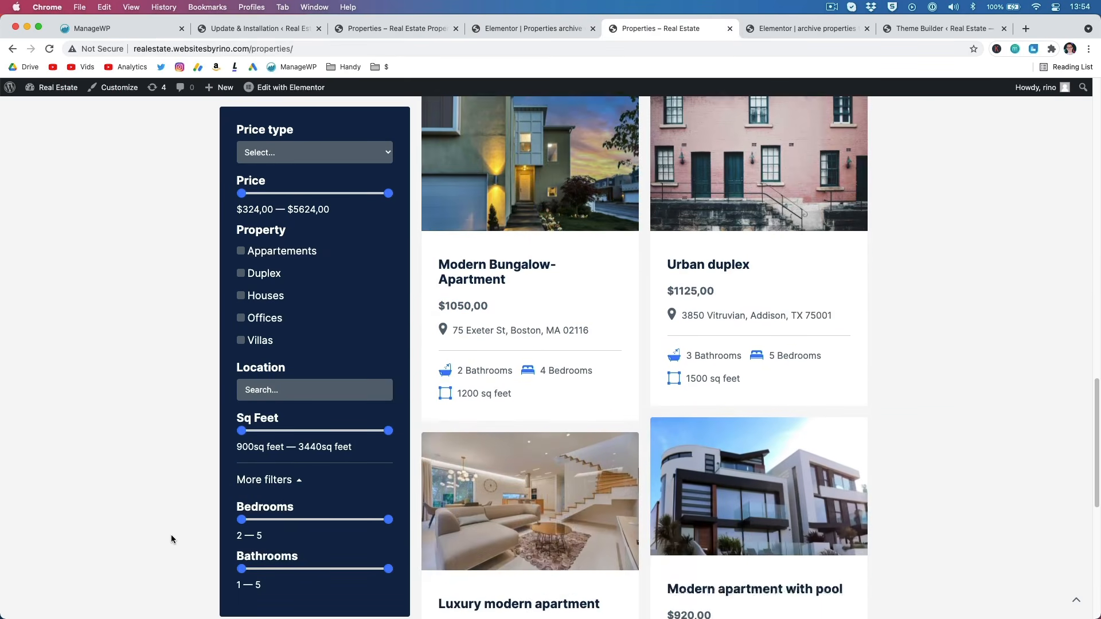
scroll(171, 535, "up", 20)
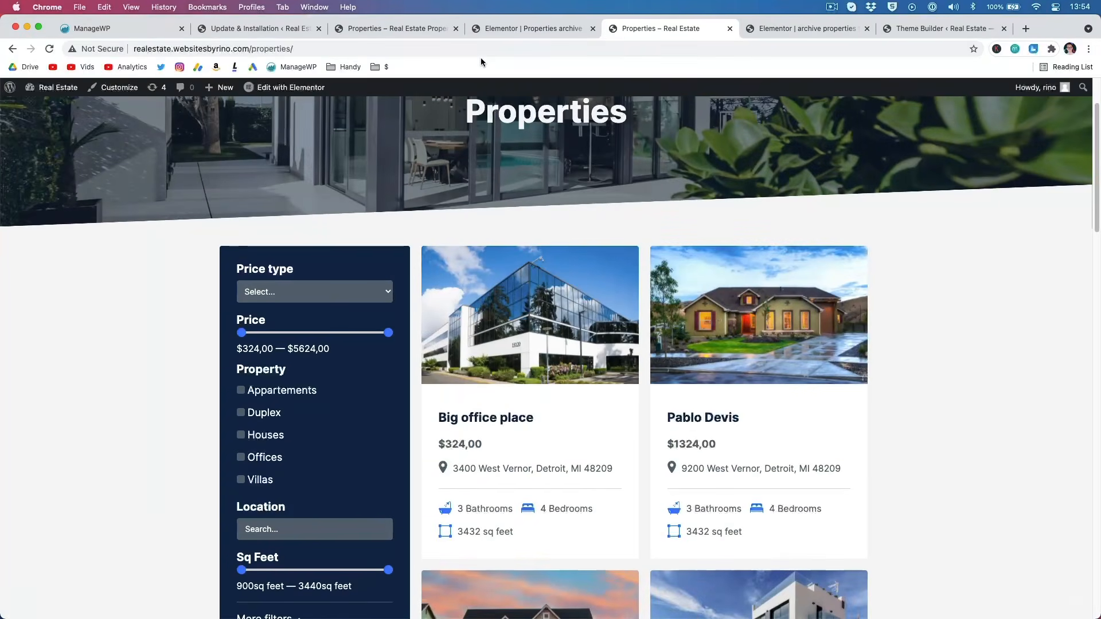
left_click(222, 29)
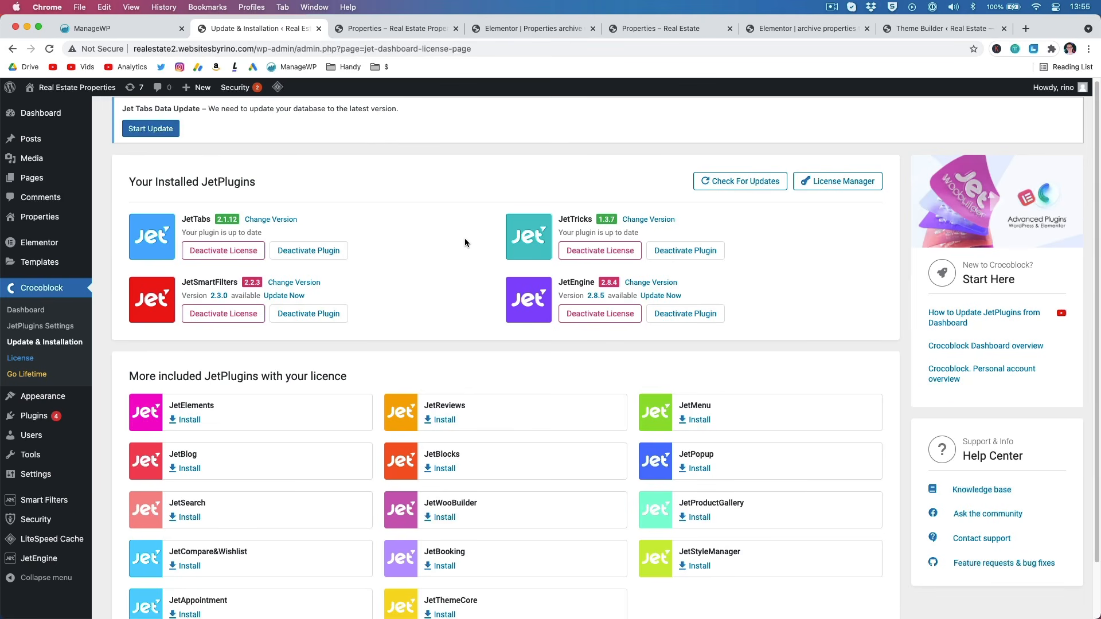
key("super+5")
scroll(411, 302, "down", 4)
scroll(415, 307, "down", 3)
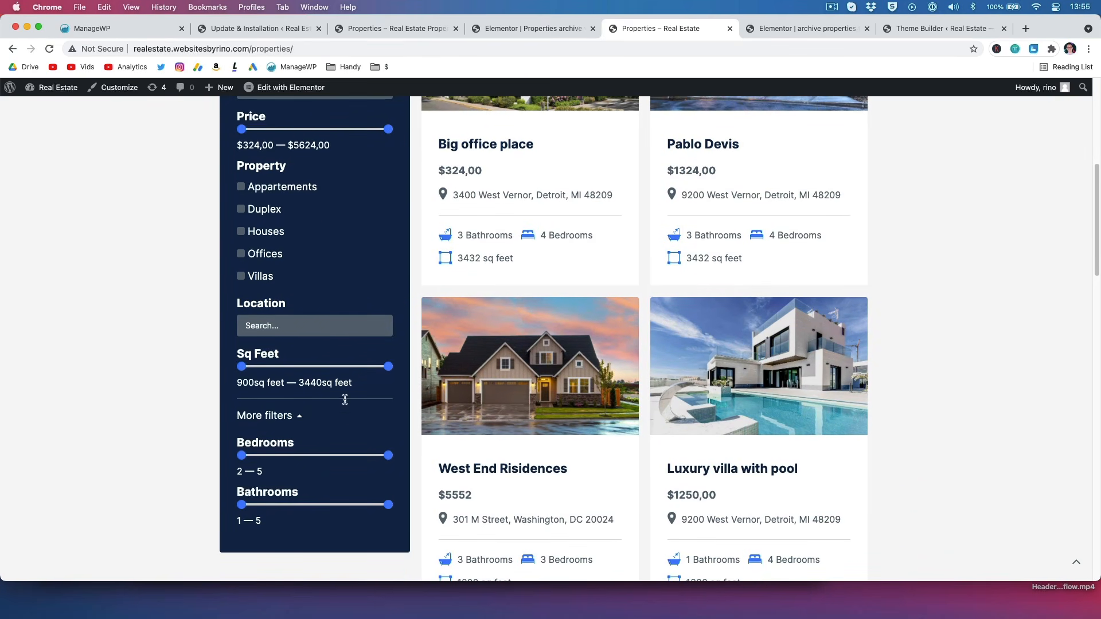
scroll(413, 413, "up", 5)
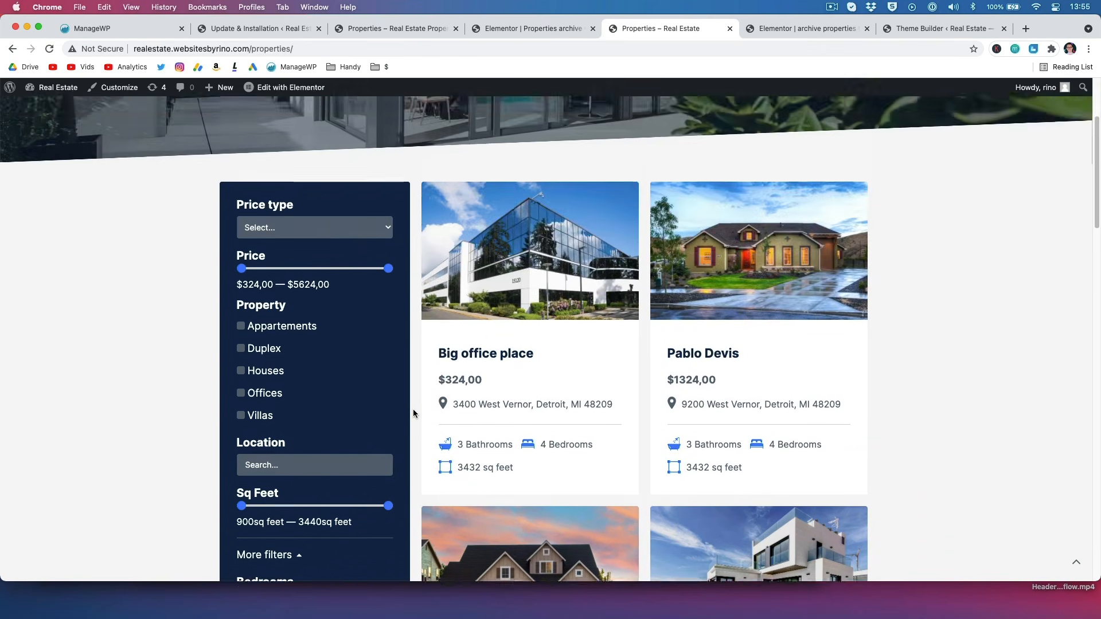
scroll(413, 414, "down", 3)
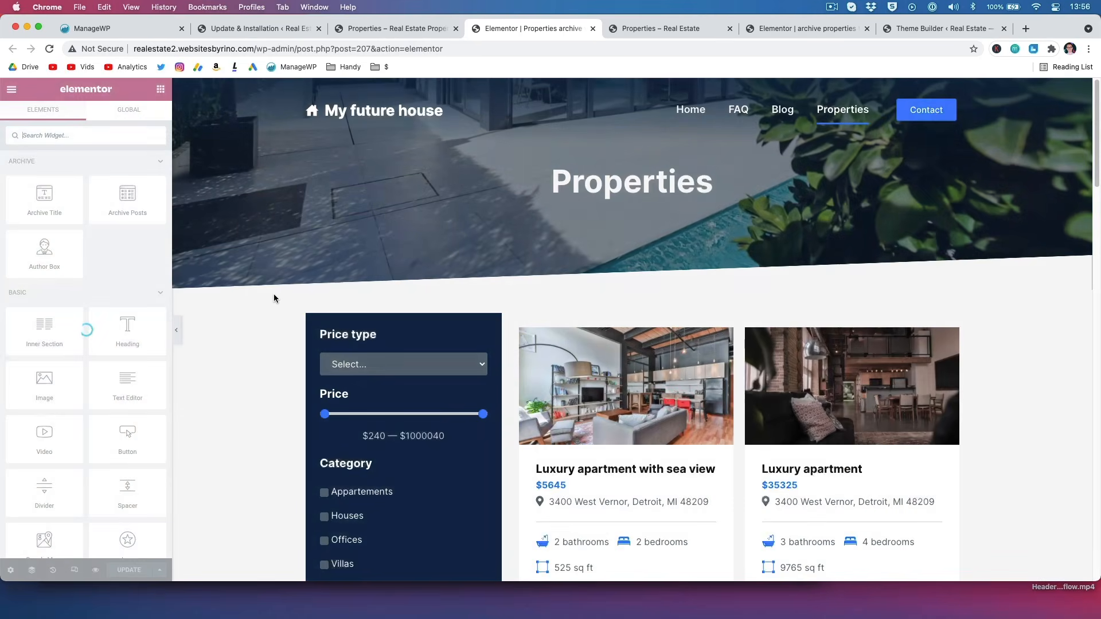
Add a single-column inner section at the top of the filter sidebar and move the Price type heading and its select filter into it.
scroll(273, 294, "down", 3)
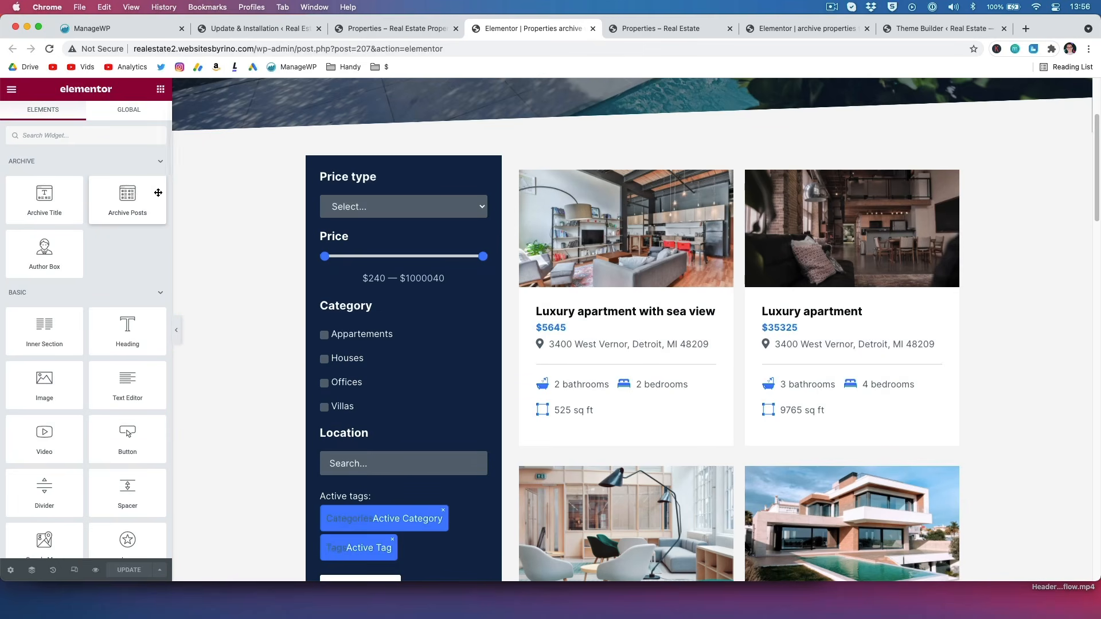
left_click_drag(45, 331, 362, 175)
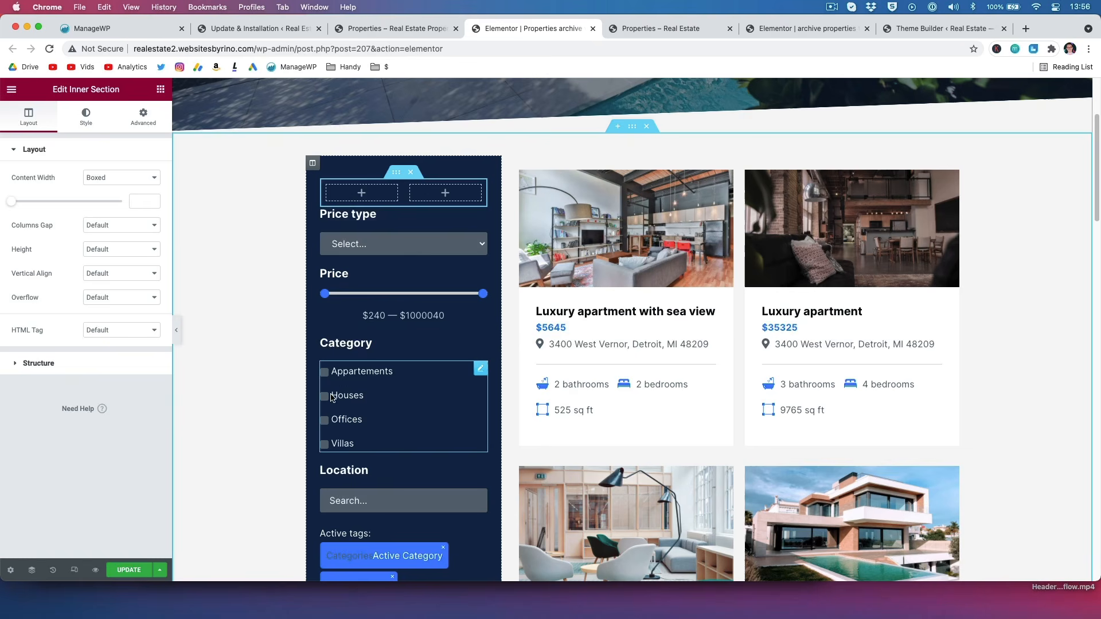
right_click(411, 189)
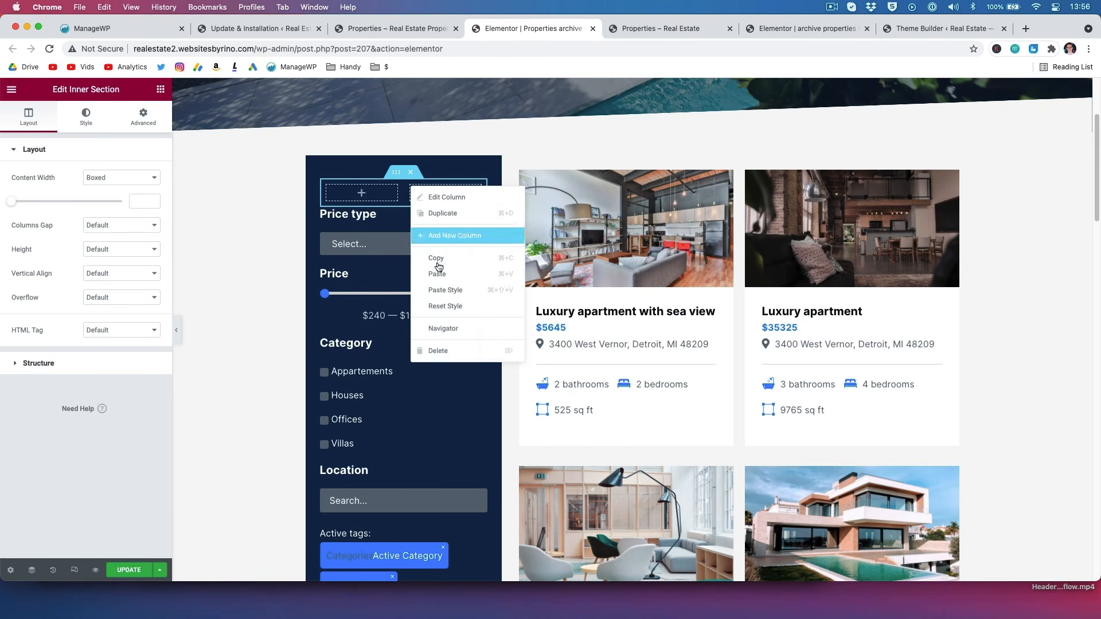
left_click(436, 351)
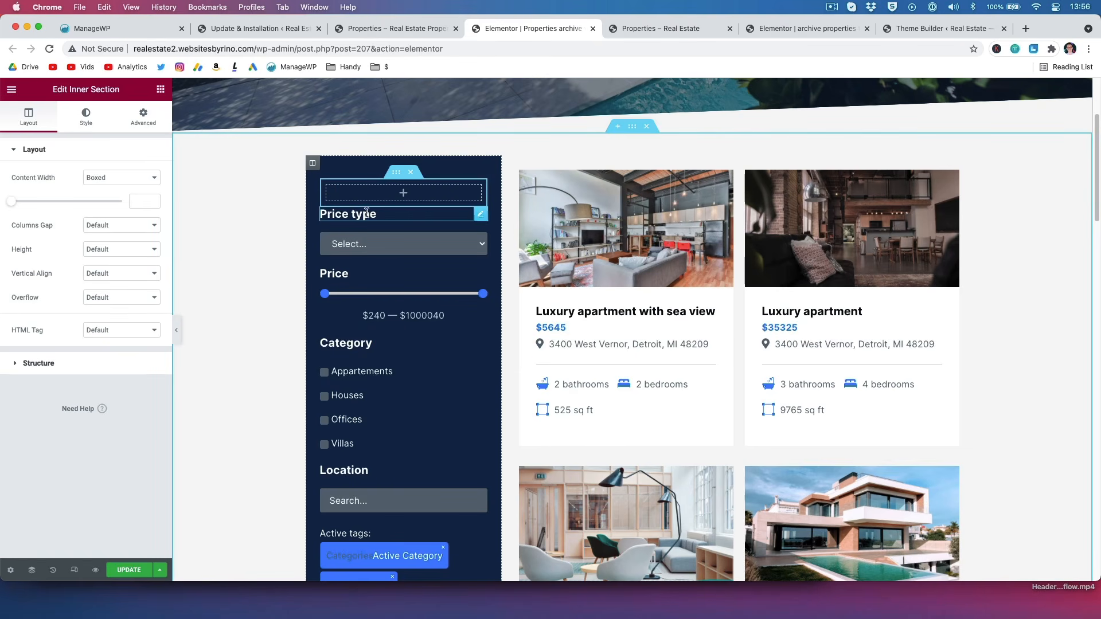
left_click_drag(480, 216, 413, 195)
left_click_drag(462, 253, 403, 229)
Using the Navigator, move the Price heading, its range filter and the remaining sidebar widgets through the accordion into the inner section's column.
right_click(473, 227)
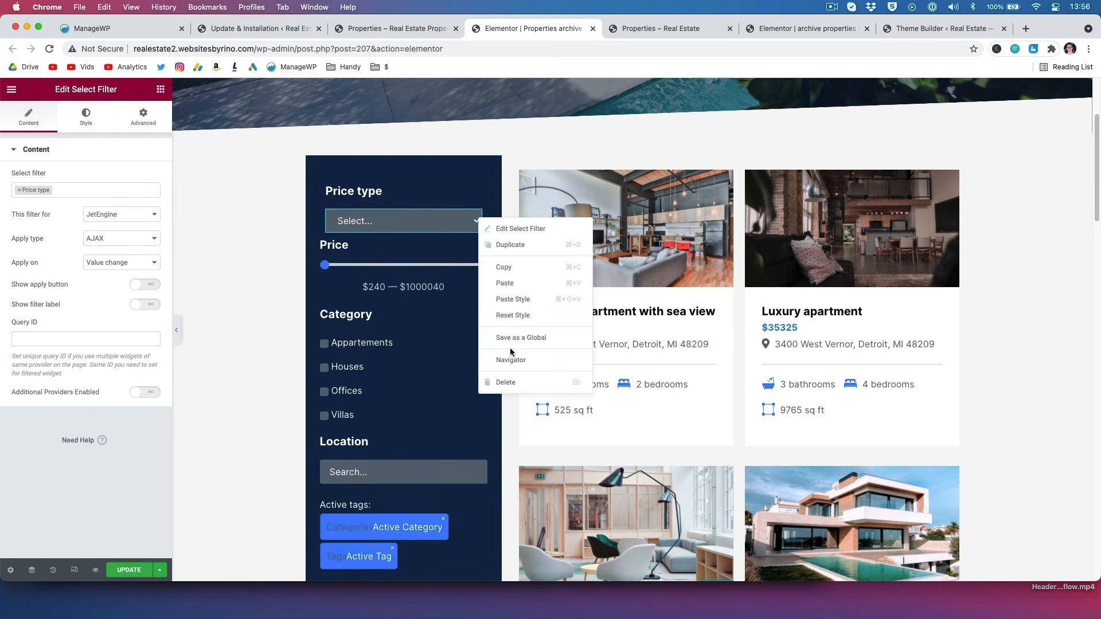
left_click(536, 338)
left_click_drag(1003, 144, 566, 138)
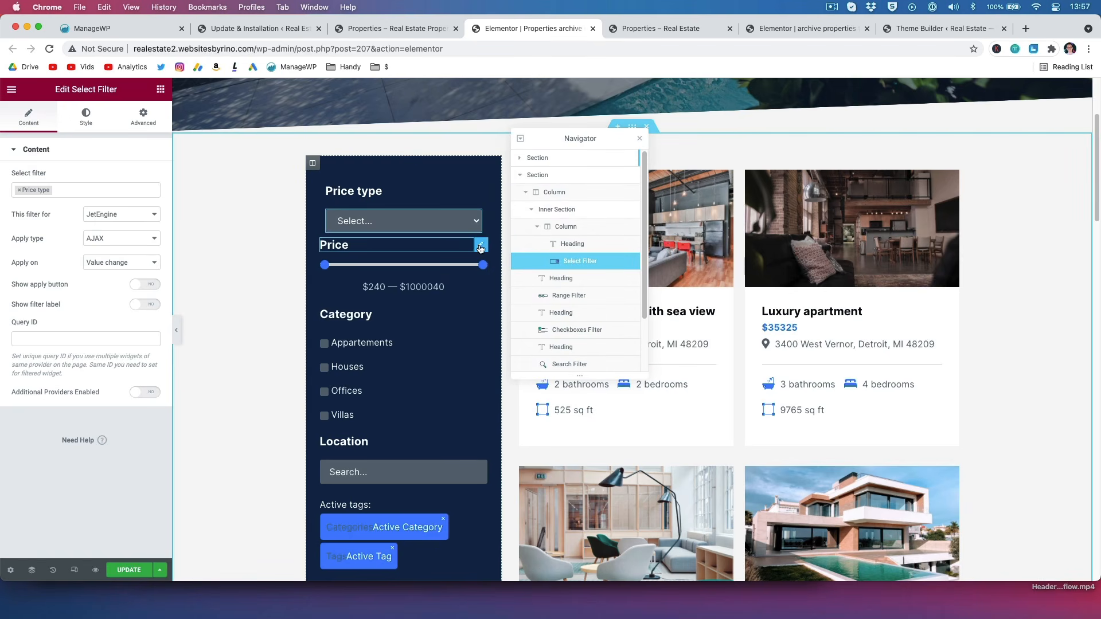
left_click(481, 246)
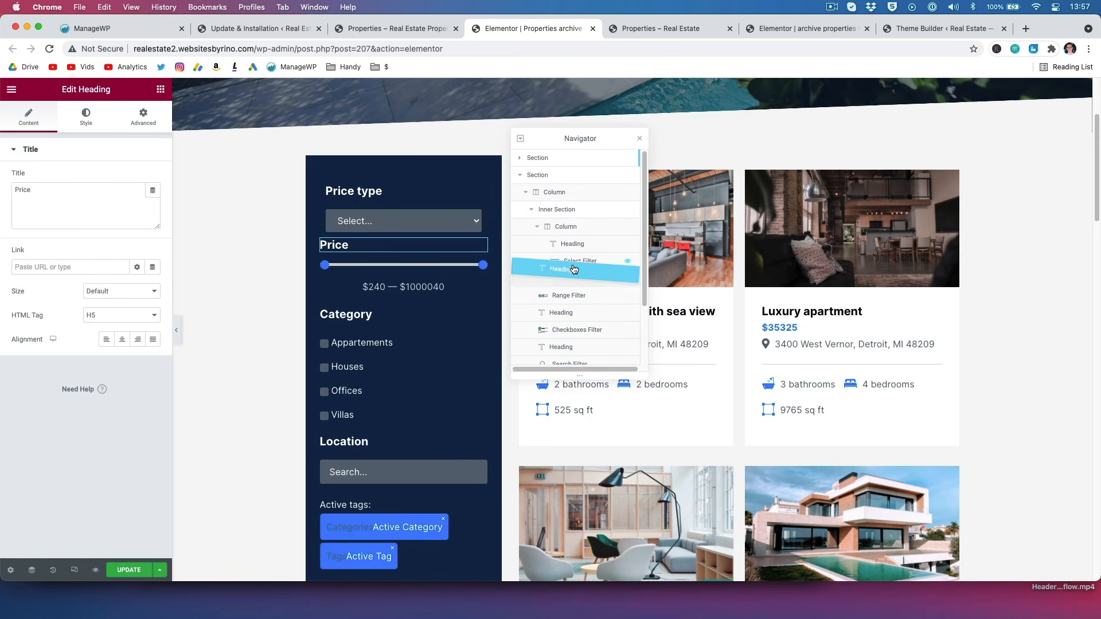
mouse_move(572, 280)
left_mouse_down()
mouse_move(572, 263)
mouse_move(575, 284)
left_mouse_up()
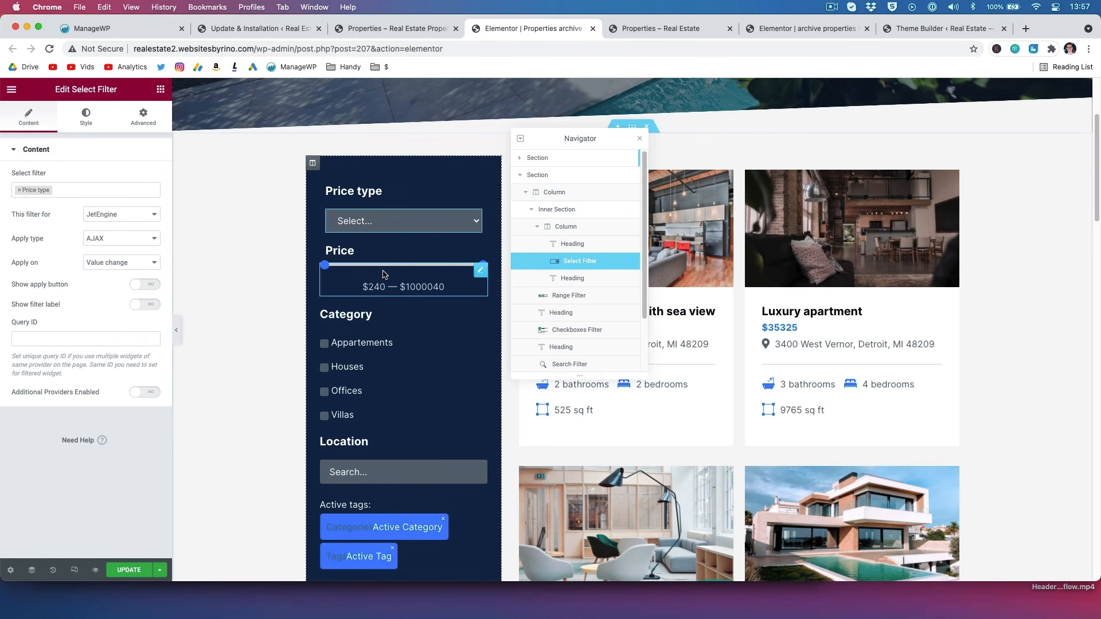
left_click(481, 271)
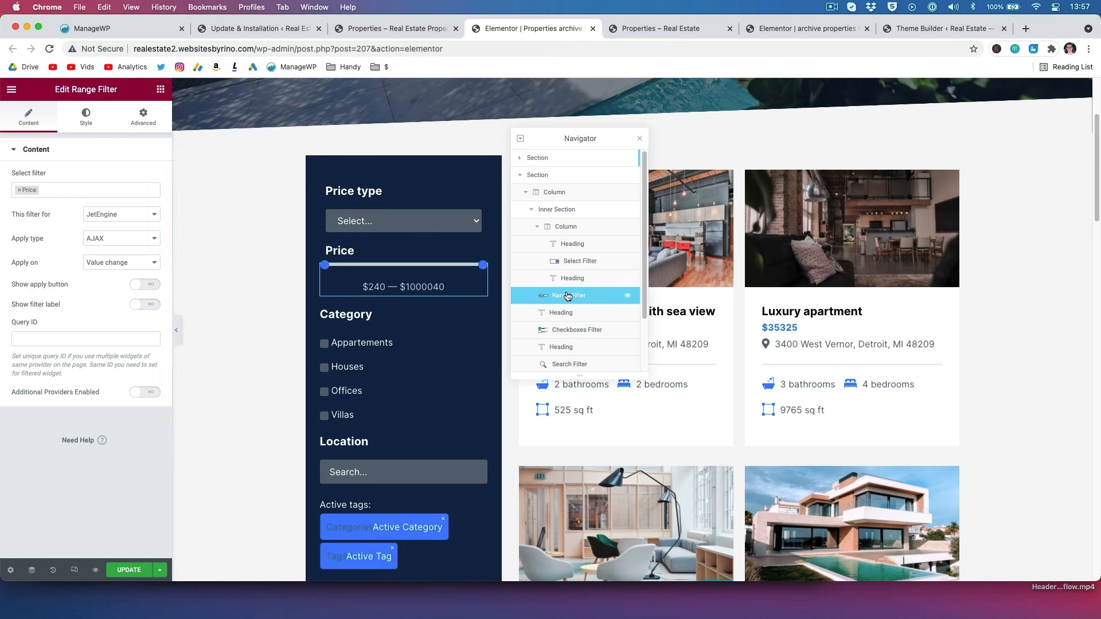
left_click_drag(480, 272, 357, 236)
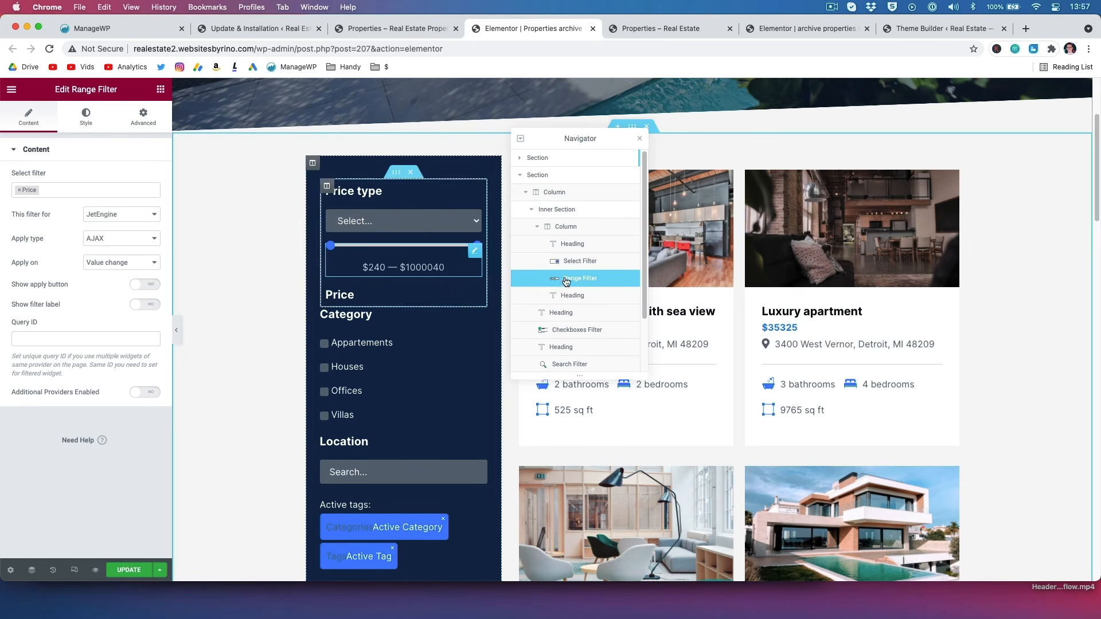
left_click_drag(581, 291, 582, 293)
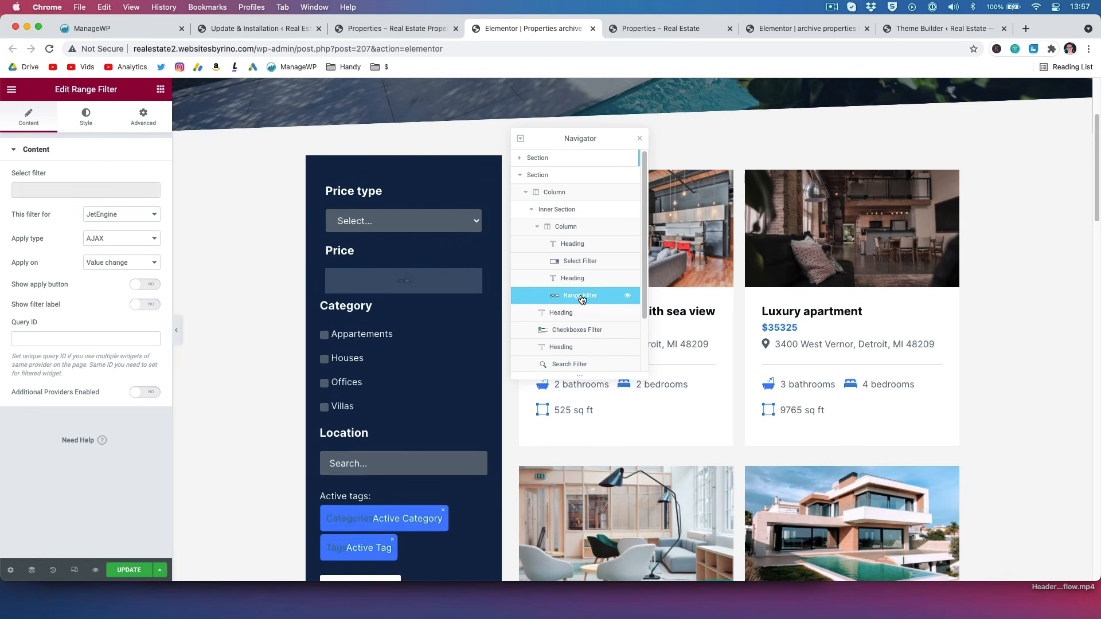
scroll(363, 482, "down", 3)
left_click(363, 482)
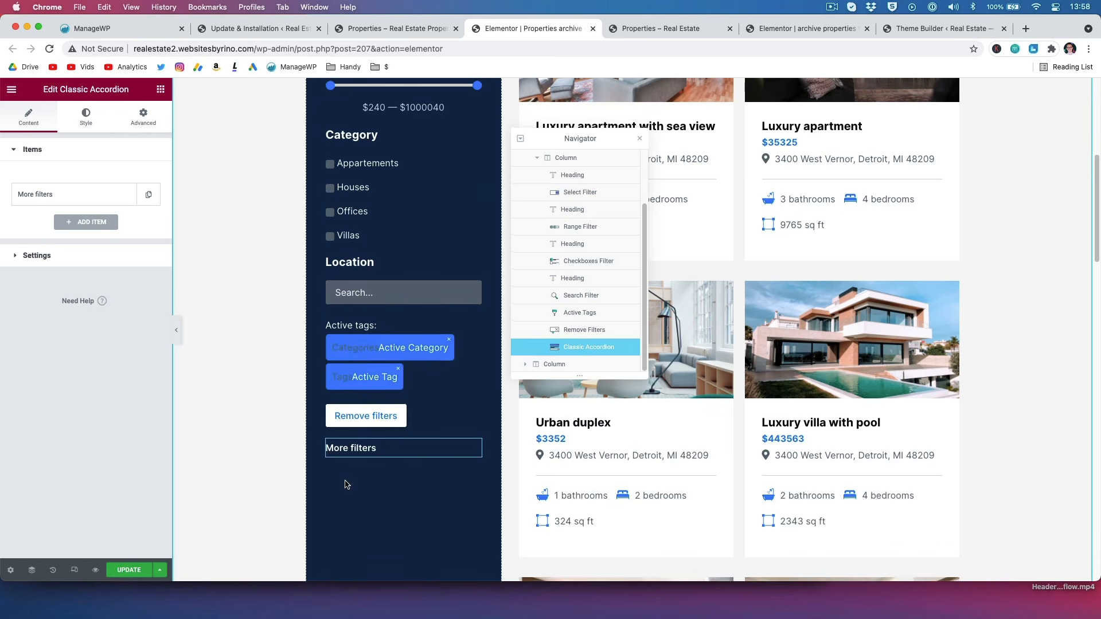
Set the padding of the inner section's column to 0 on all sides.
scroll(346, 477, "up", 3)
scroll(363, 247, "up", 1)
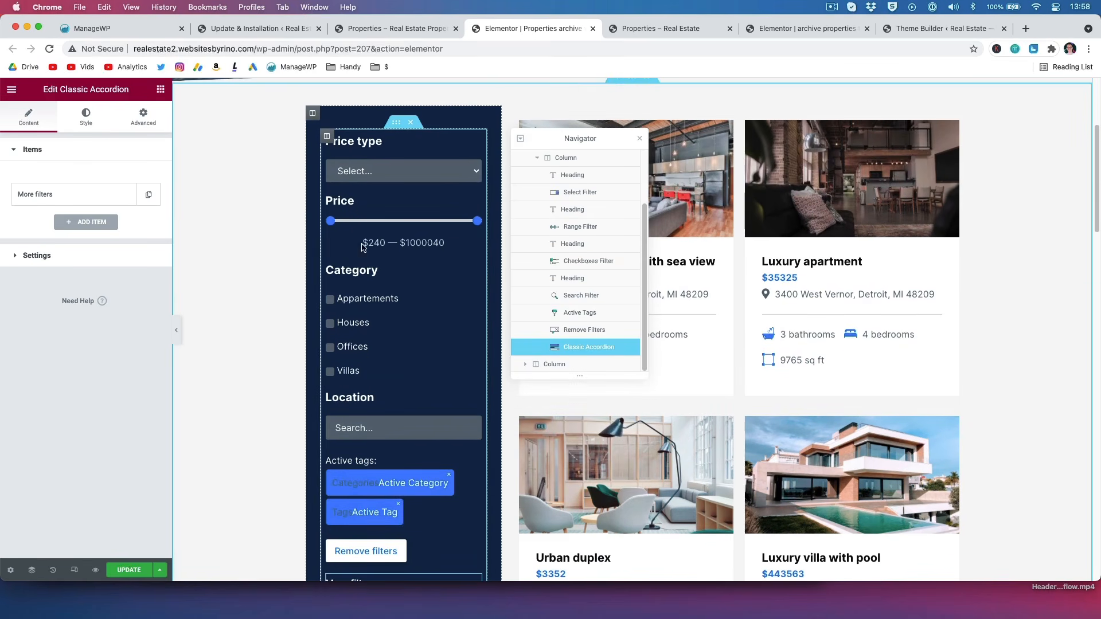
left_click(326, 136)
left_click(143, 118)
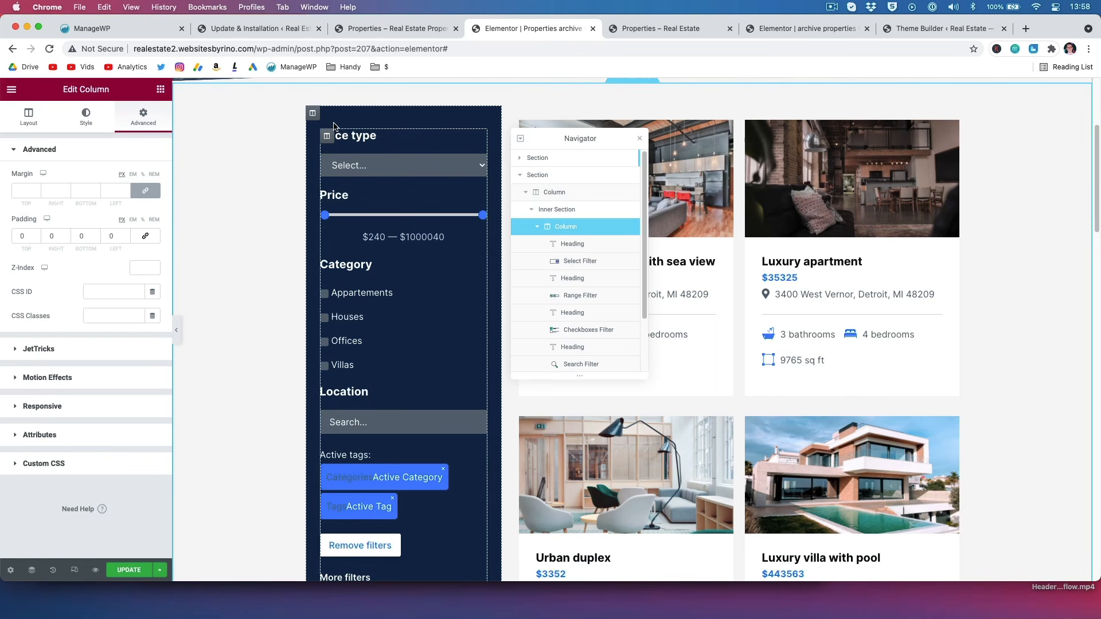
Remove the classic background from the outer sidebar column and set its padding to 0 on all sides.
left_click(313, 114)
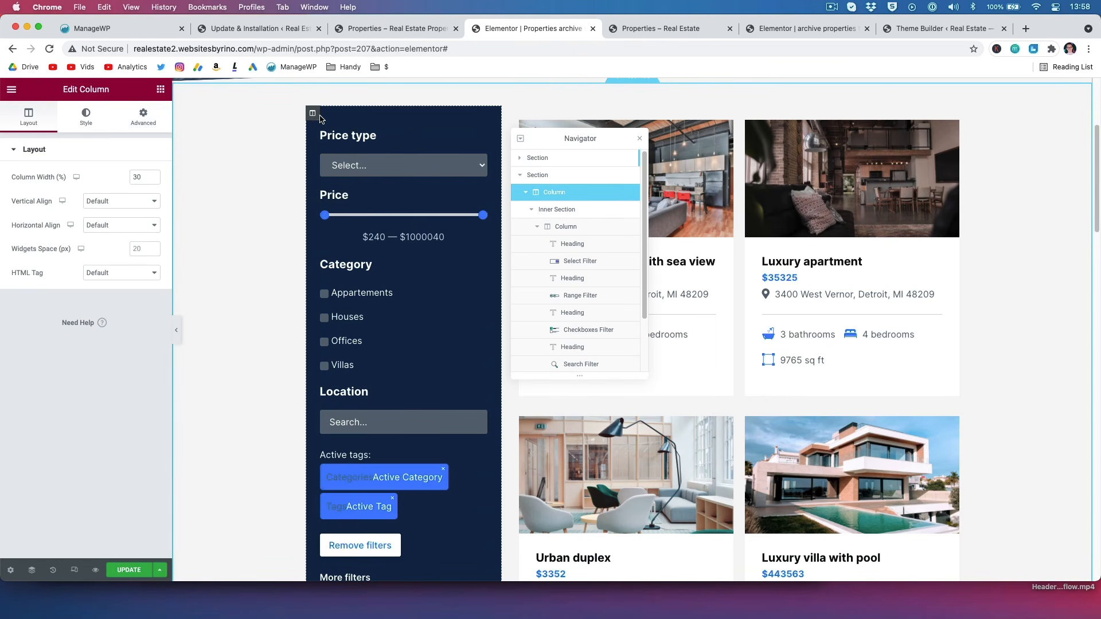
left_click(86, 117)
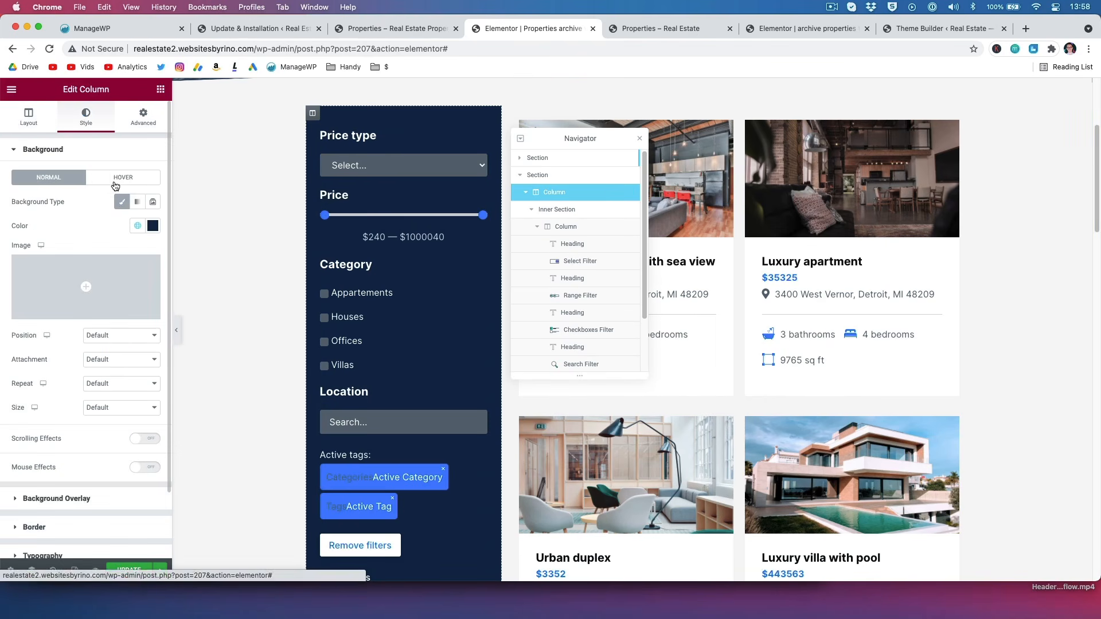
left_click(122, 205)
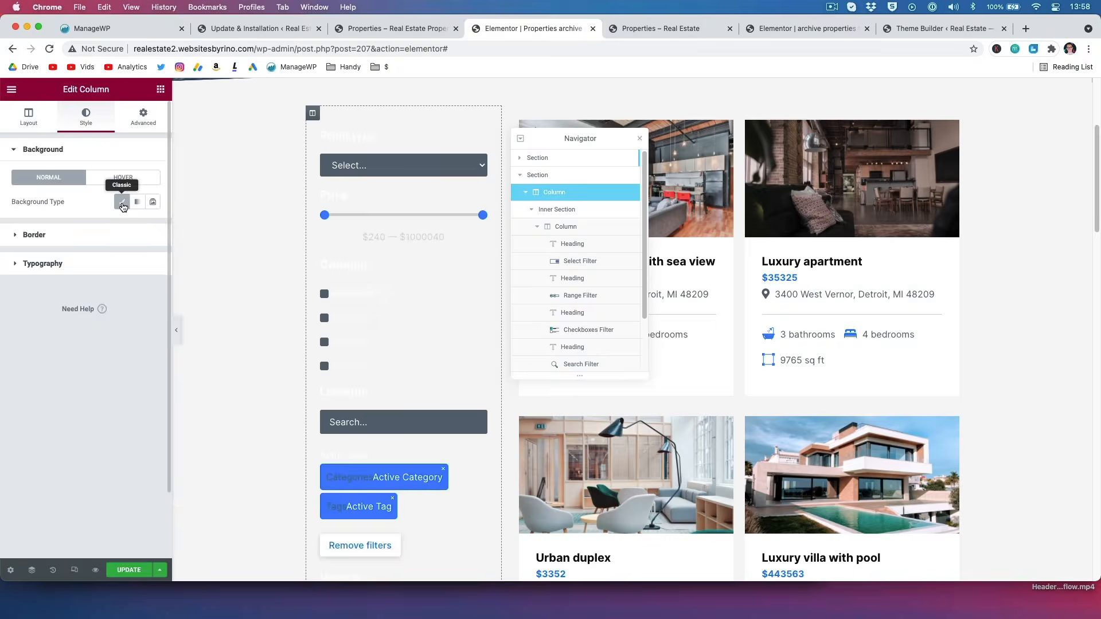
left_click(144, 121)
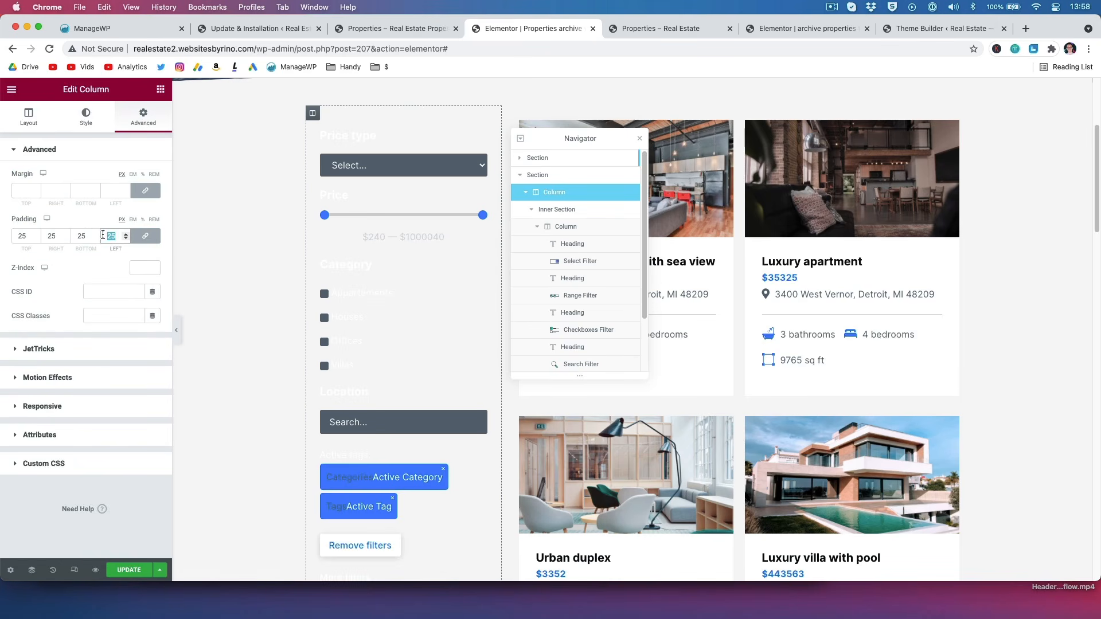
key("BackSpace")
left_click(146, 238)
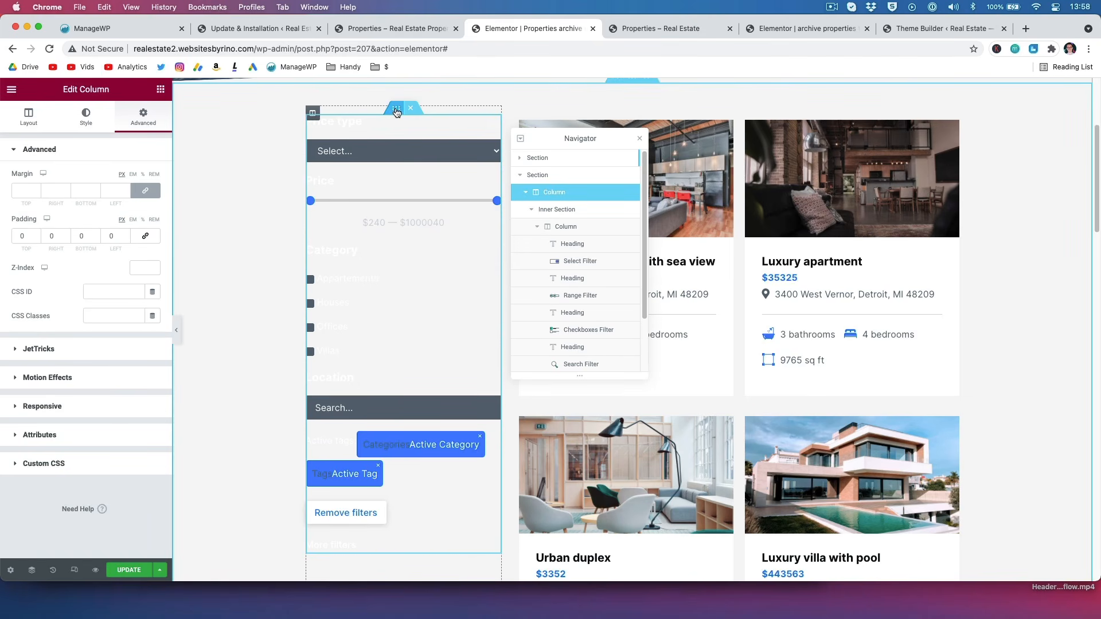
Give the sidebar's inner section a classic background in the global Secondary color.
left_click(395, 113)
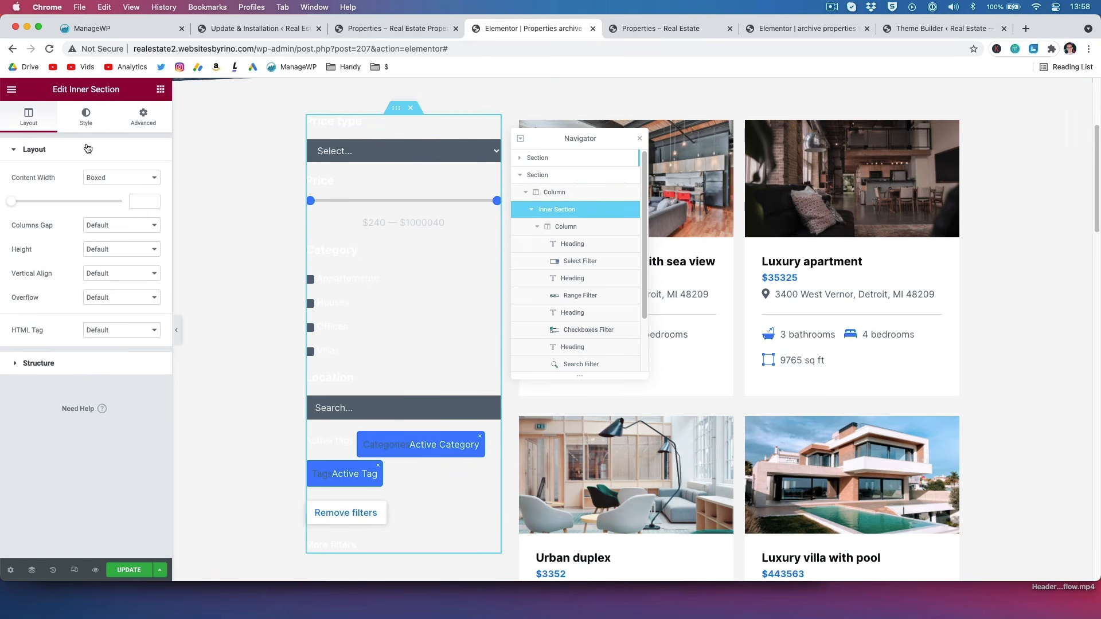
left_click(96, 115)
left_click(107, 203)
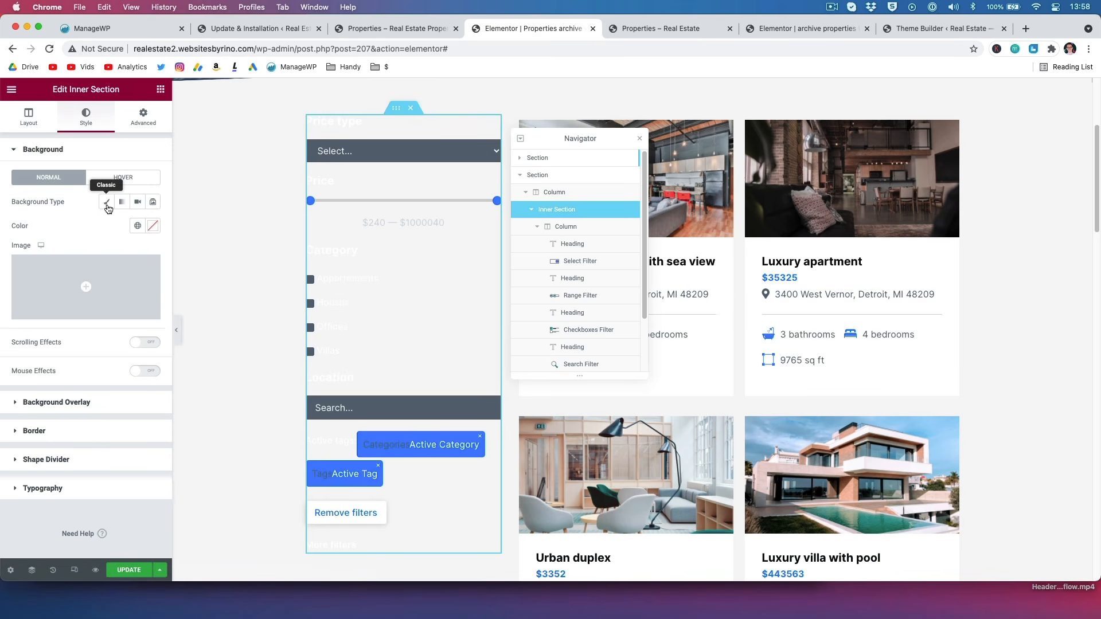
left_click(140, 228)
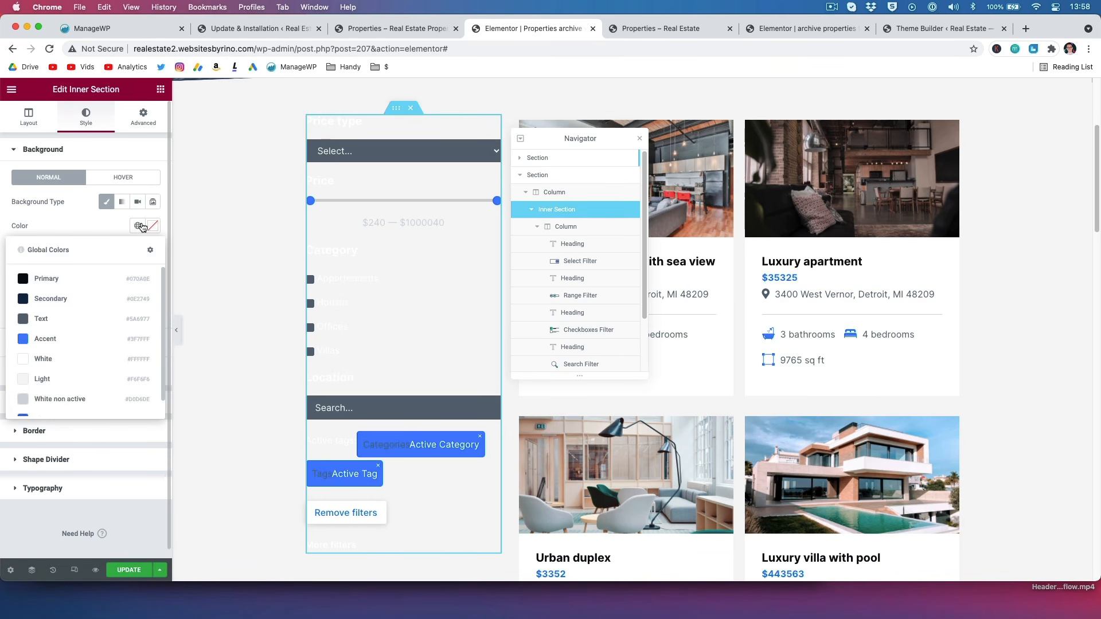
left_click(81, 303)
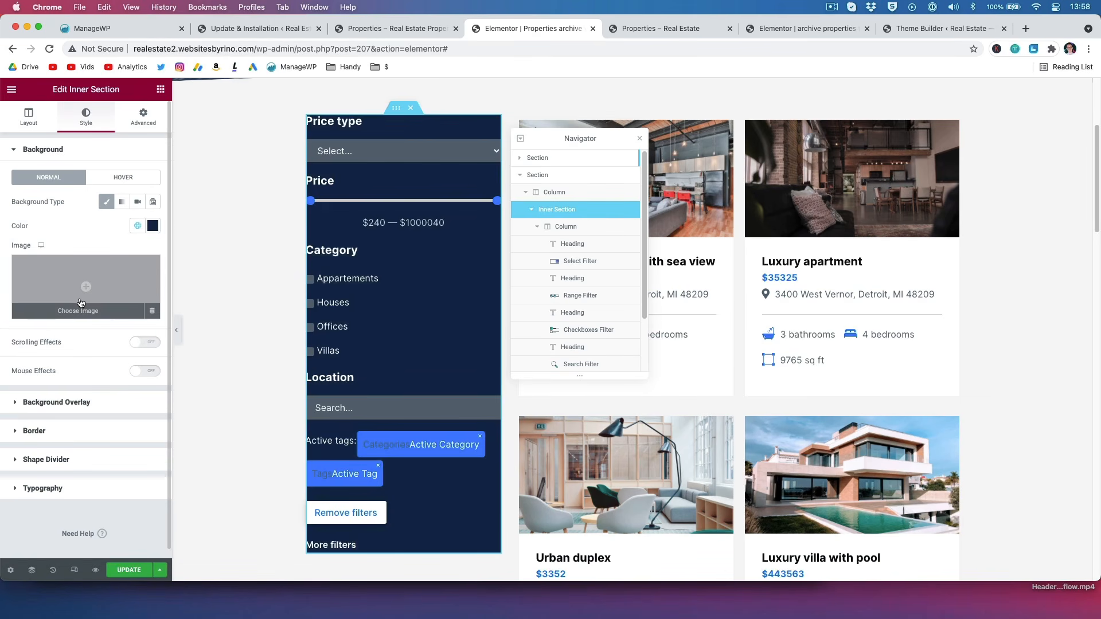
Set the inner section's padding to 30 px on all sides.
left_click(143, 117)
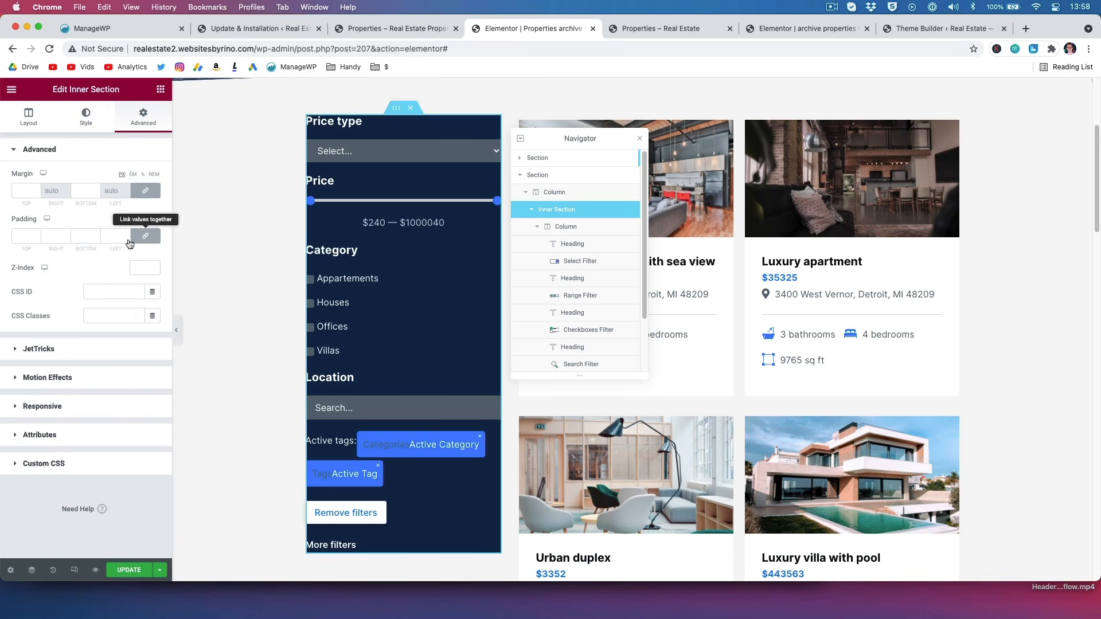
left_click(26, 235)
type("30")
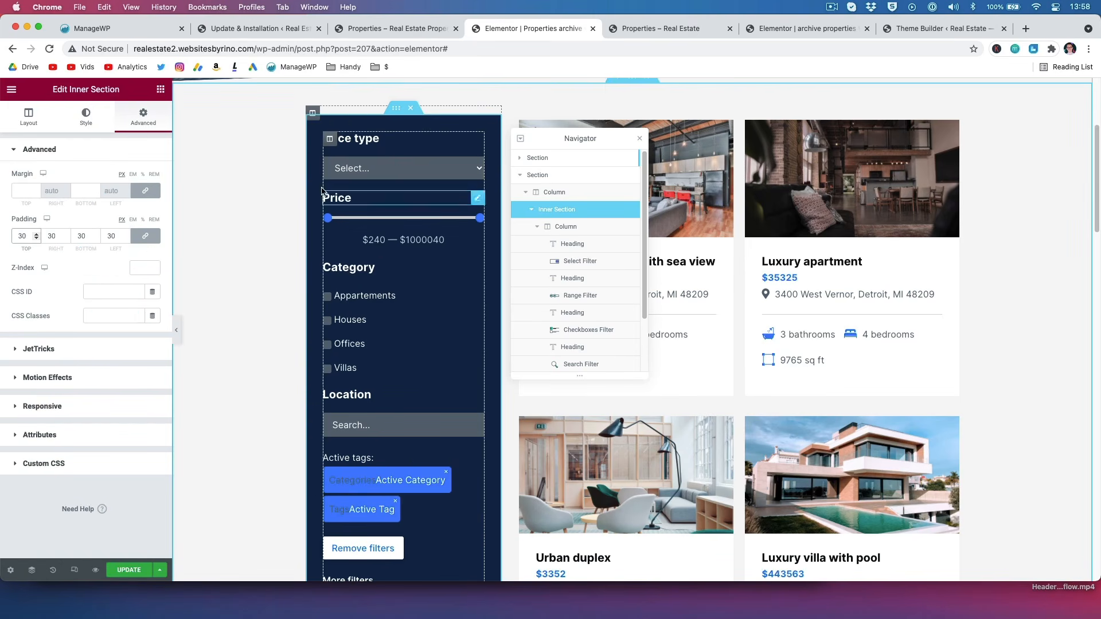
scroll(291, 310, "down", 2)
scroll(291, 310, "down", 6)
scroll(381, 460, "up", 2)
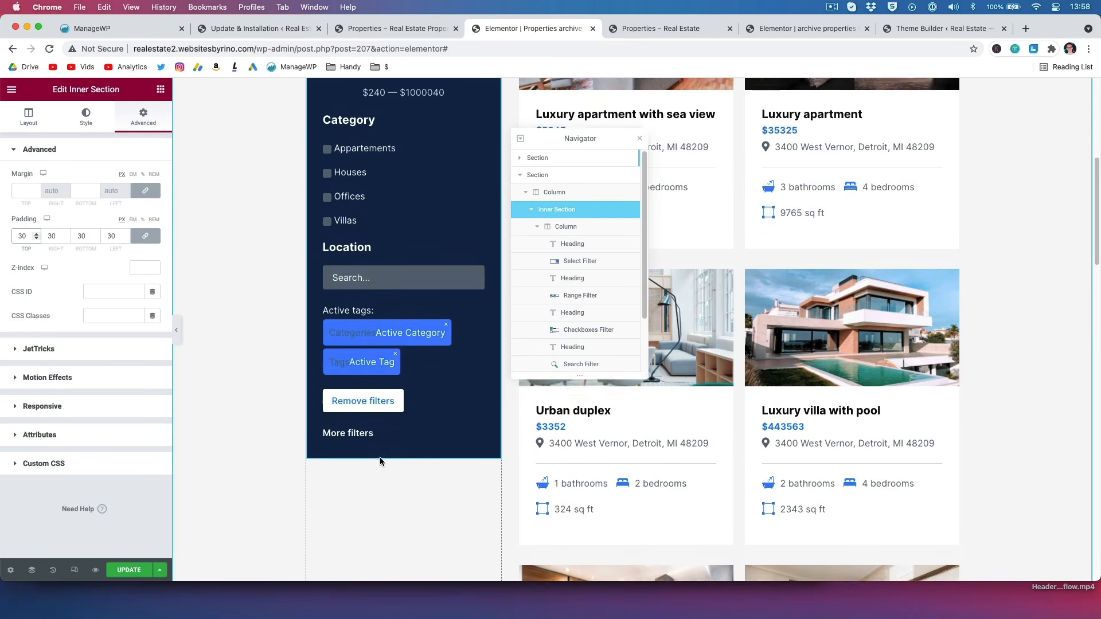
Enable JetTricks' Sticky Column for the outer sidebar column and update the template.
scroll(295, 469, "up", 1)
scroll(411, 484, "up", 8)
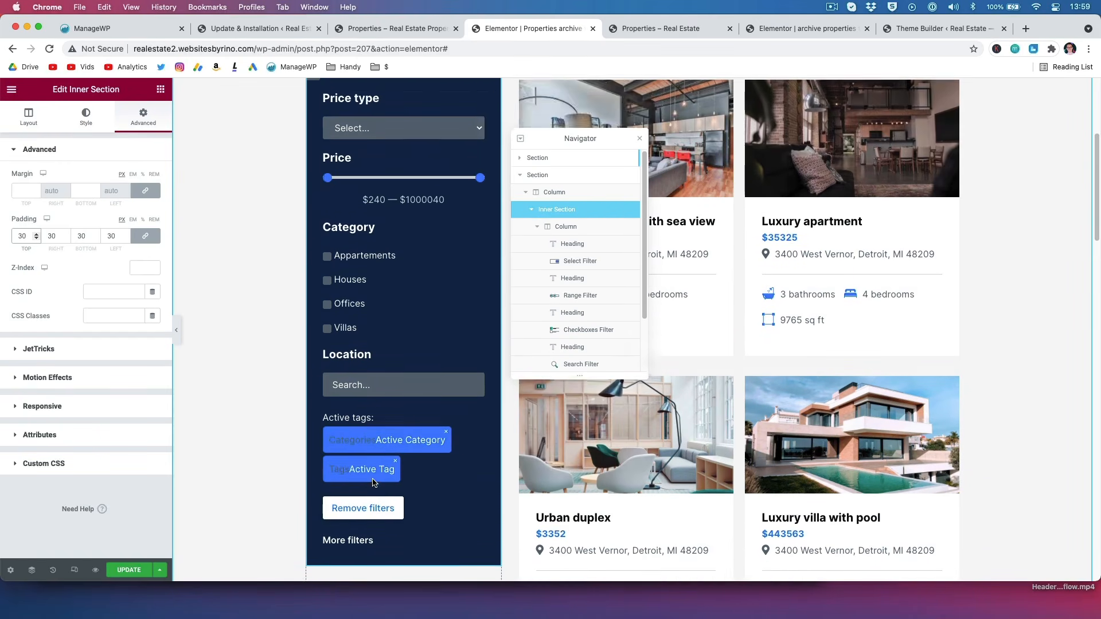
left_click(319, 271)
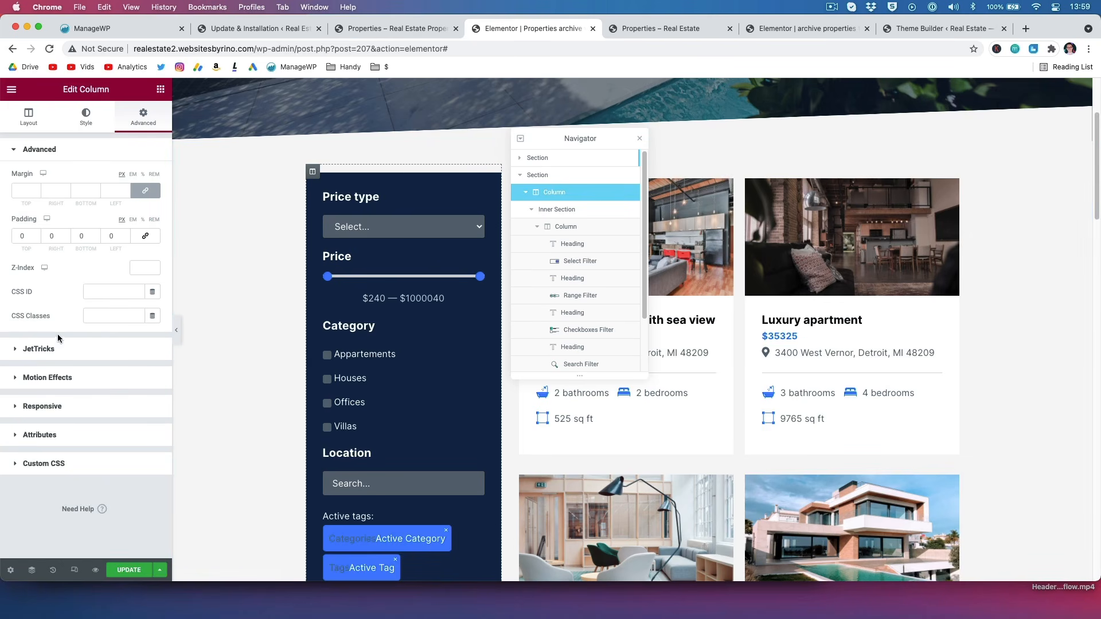
left_click(47, 352)
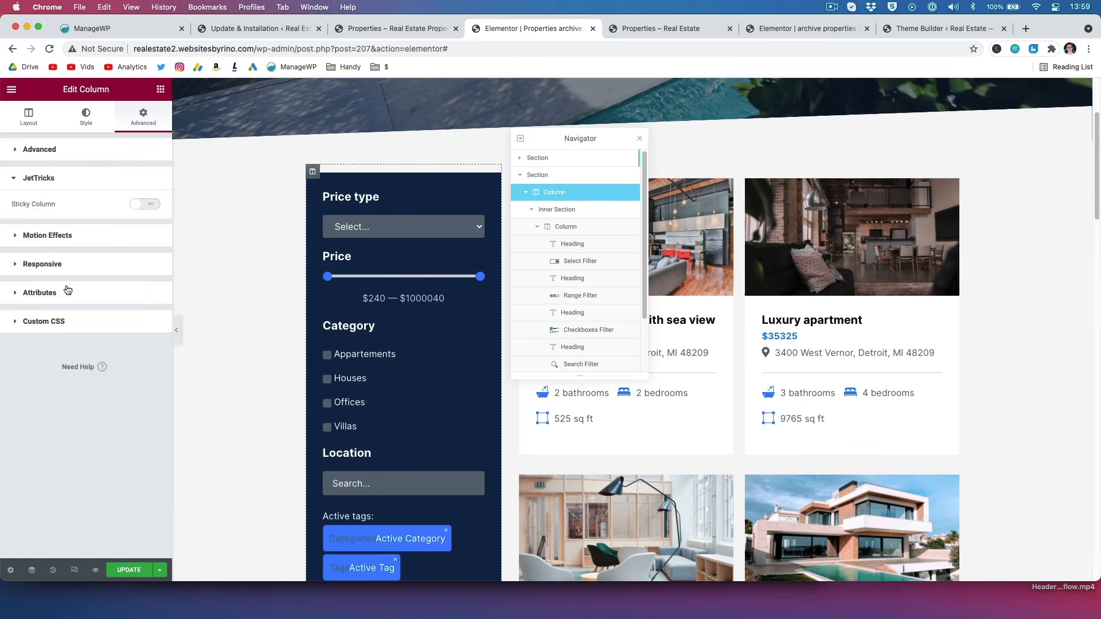
left_click(146, 206)
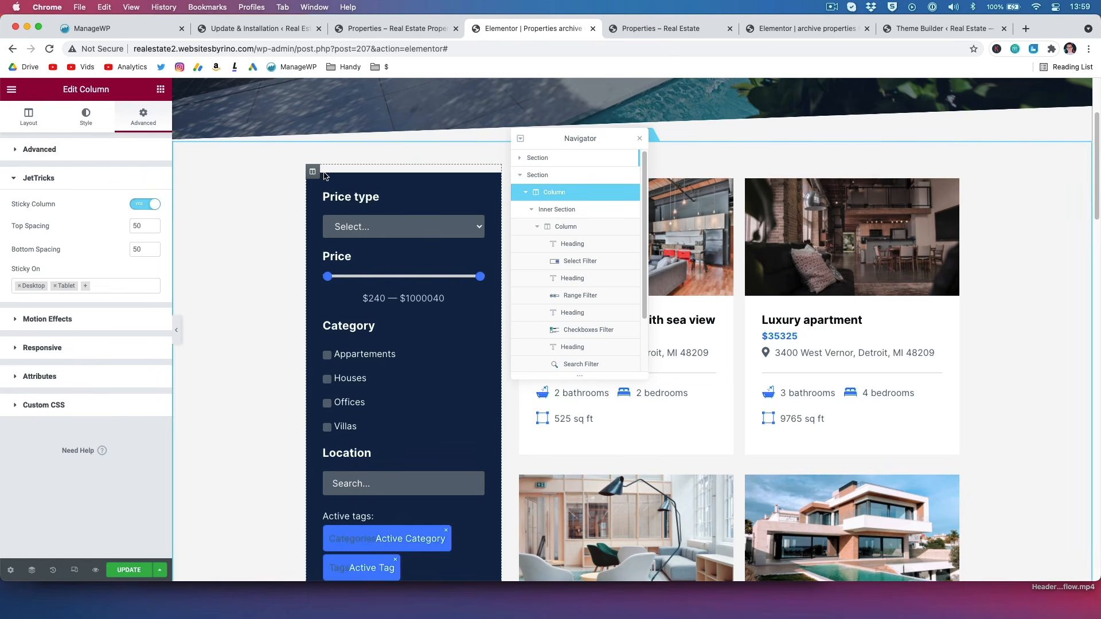
left_click_drag(567, 132, 677, 196)
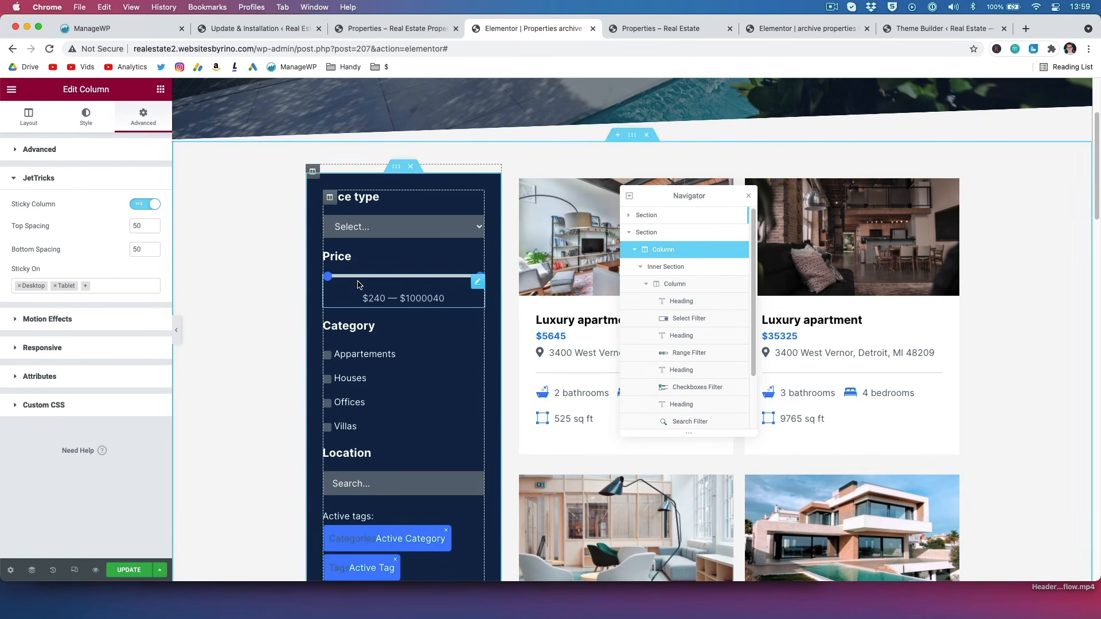
left_click(139, 572)
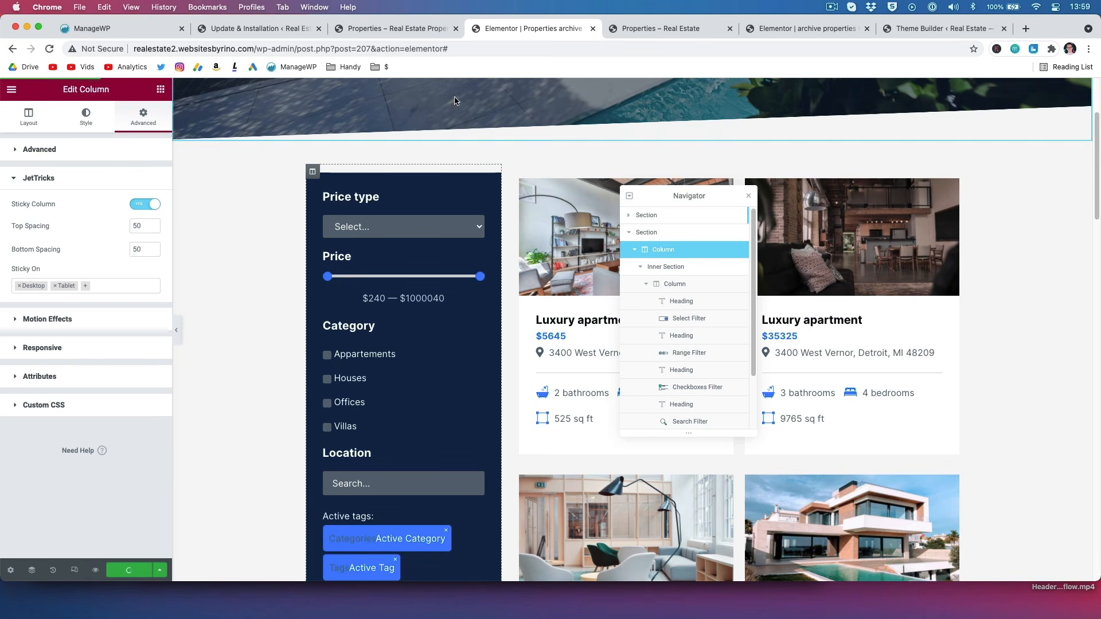
Preview the live Properties archive and expand More filters in its sidebar.
mouse_move(95, 573)
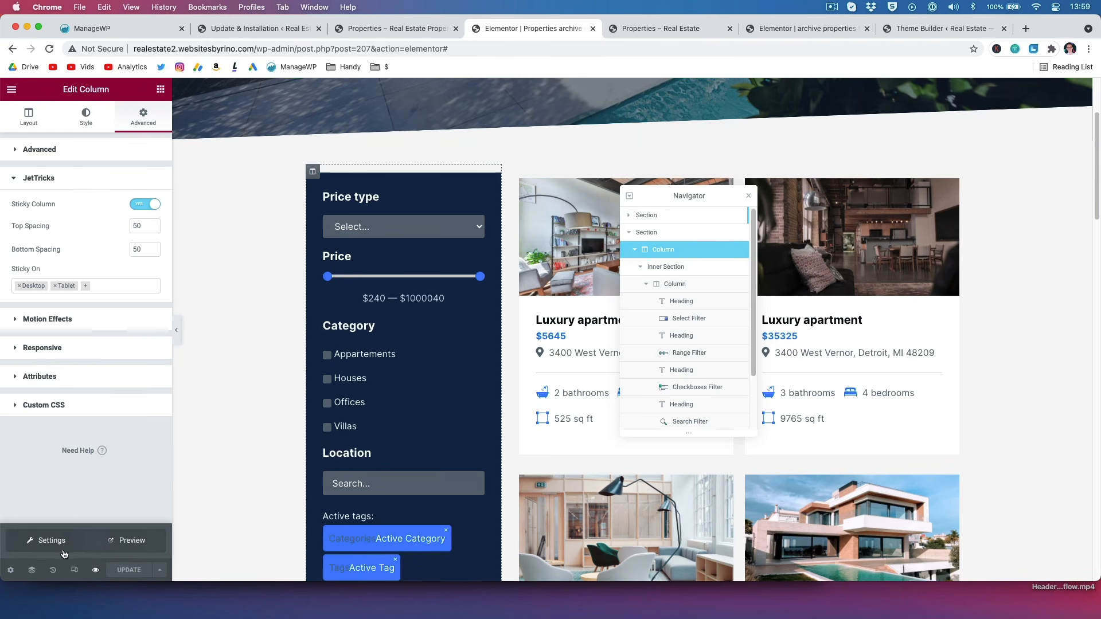
left_click(131, 542)
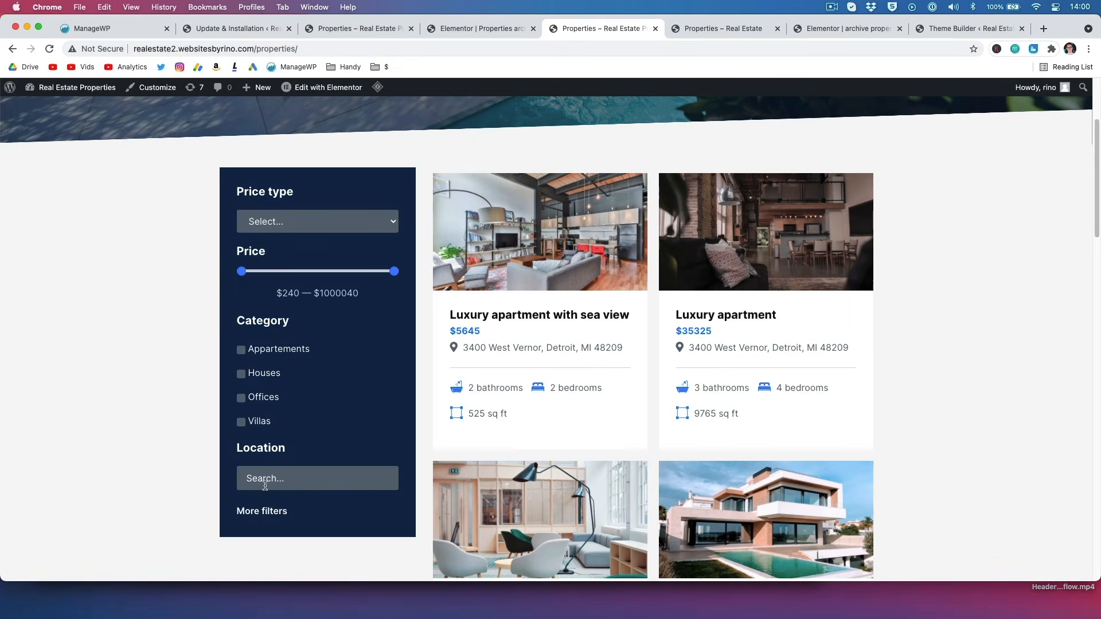
left_click(262, 512)
scroll(202, 460, "up", 1)
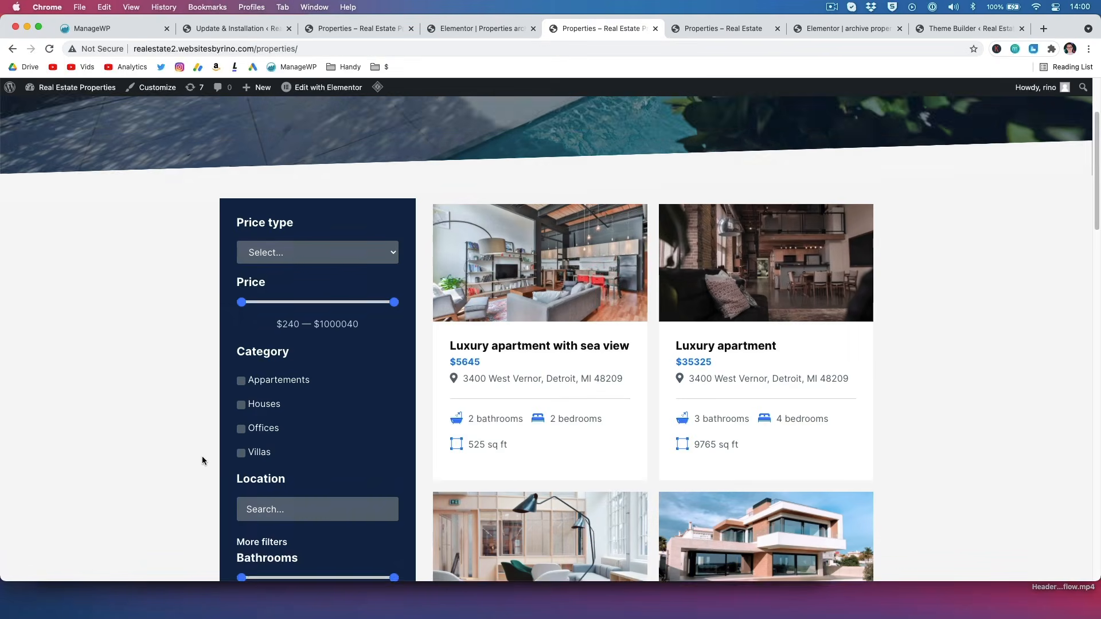
Examine how the filter sidebar sticks while the live Properties archive moves past the listing cards.
scroll(202, 460, "down", 5)
scroll(202, 461, "up", 3)
scroll(202, 460, "up", 4)
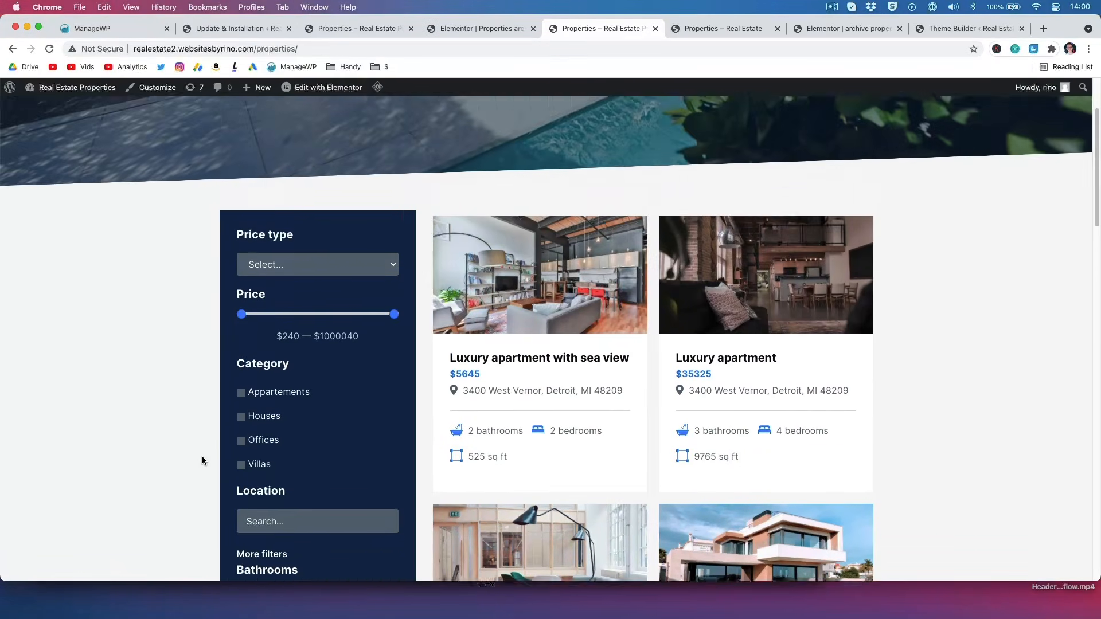
scroll(202, 460, "down", 4)
scroll(202, 460, "up", 2)
scroll(202, 460, "down", 5)
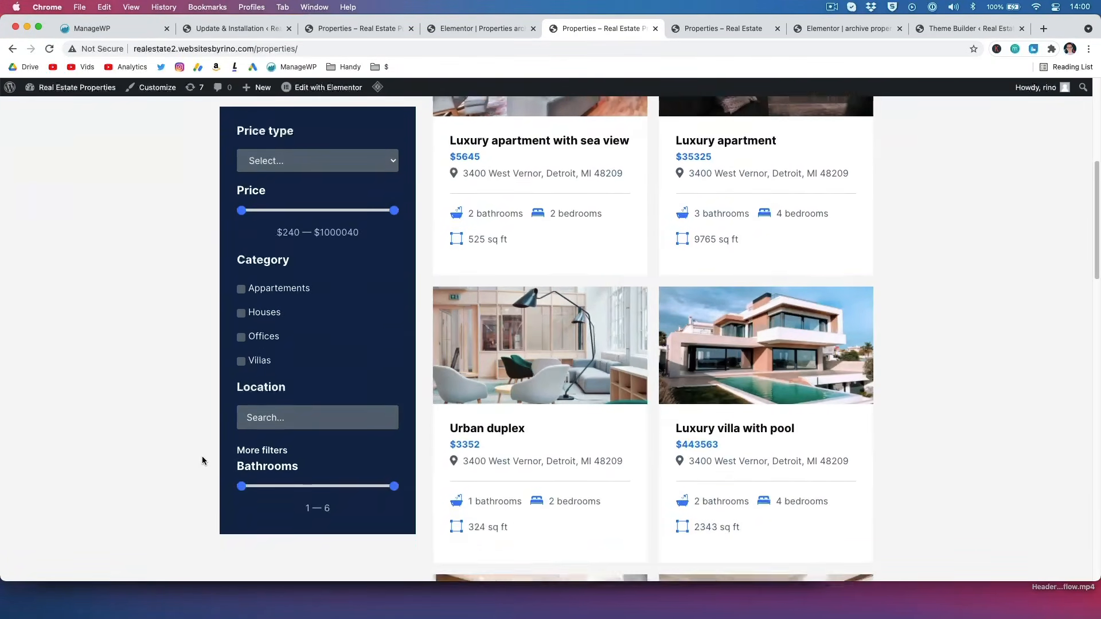
scroll(203, 461, "up", 4)
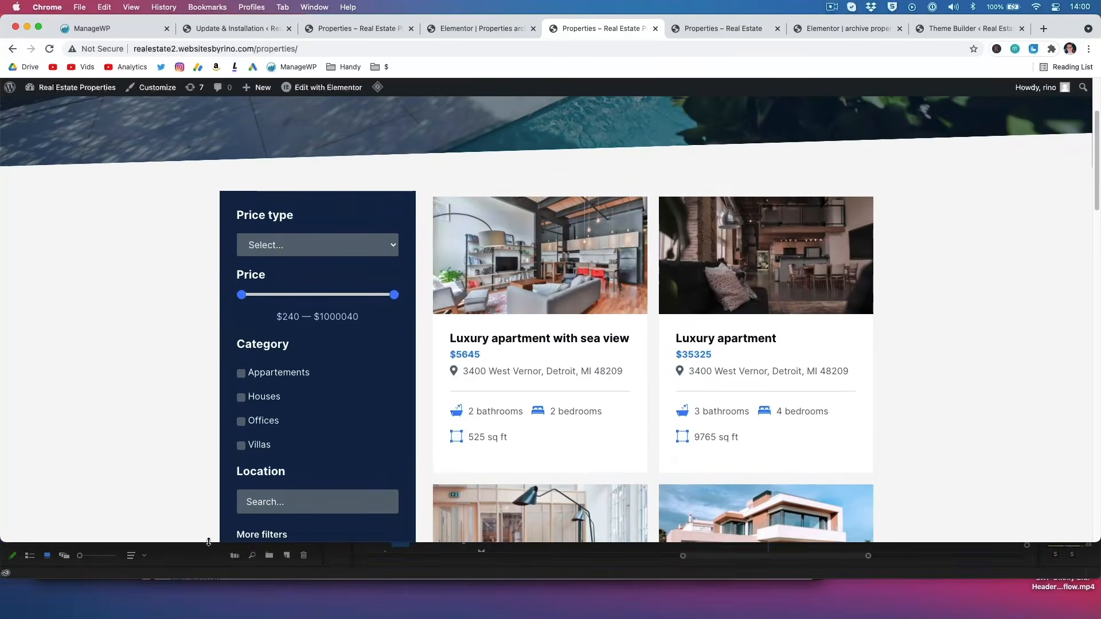
Shorten the browser window's height and examine the sticky filter sidebar's behaviour on a smaller viewport.
left_click_drag(209, 542, 223, 399)
scroll(199, 306, "down", 8)
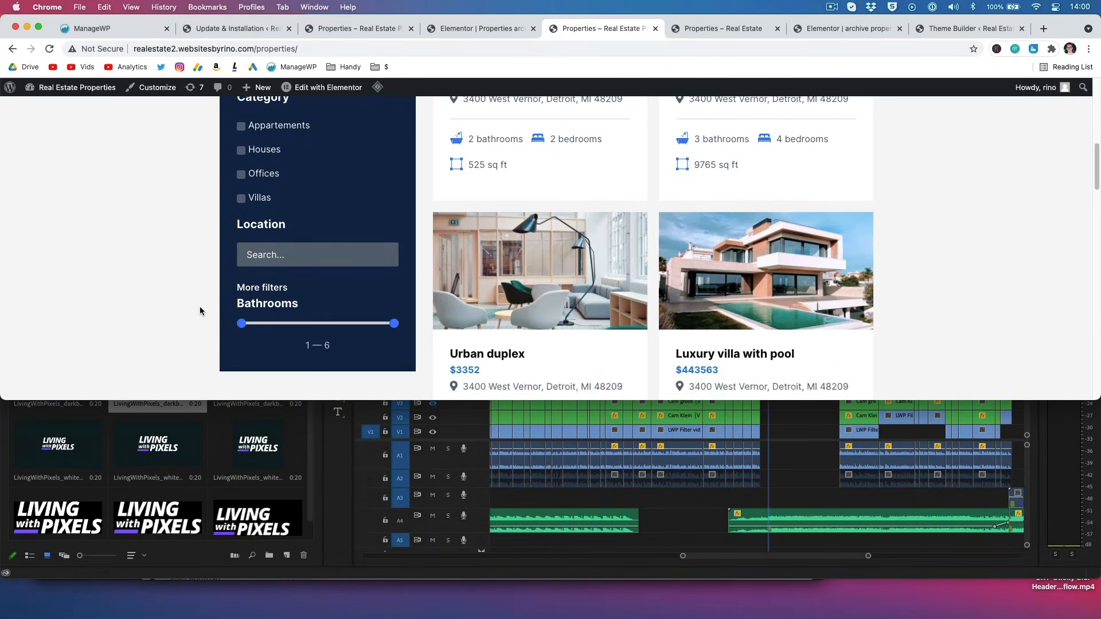
scroll(200, 310, "up", 9)
scroll(200, 311, "down", 8)
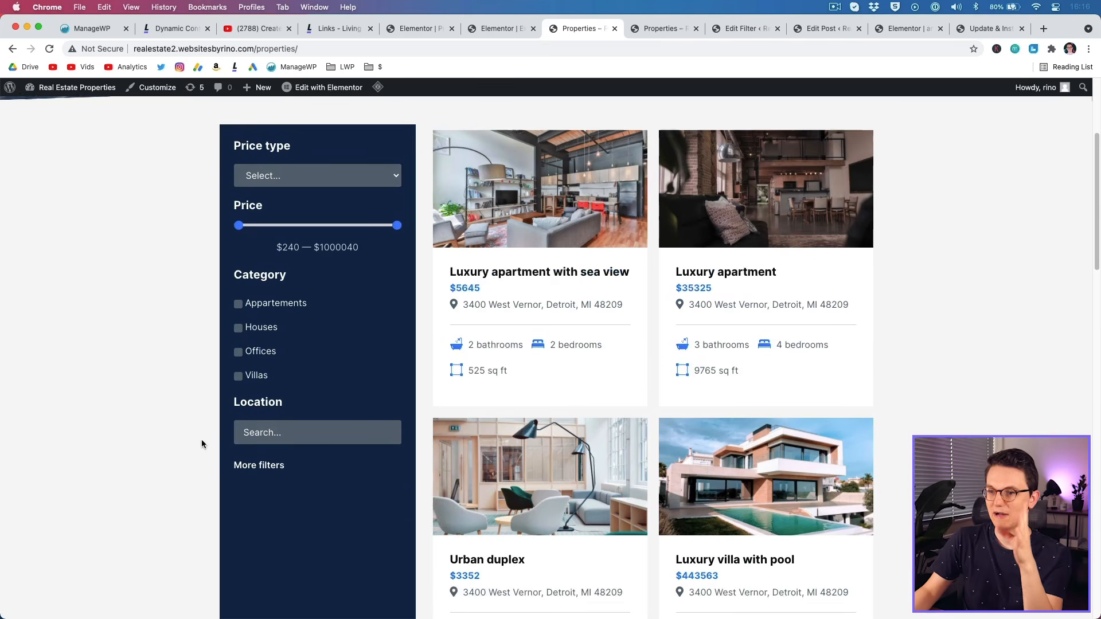
Expand More filters on the reference site's Properties page to examine its accordion, and return to the new Properties archive.
scroll(172, 354, "up", 1)
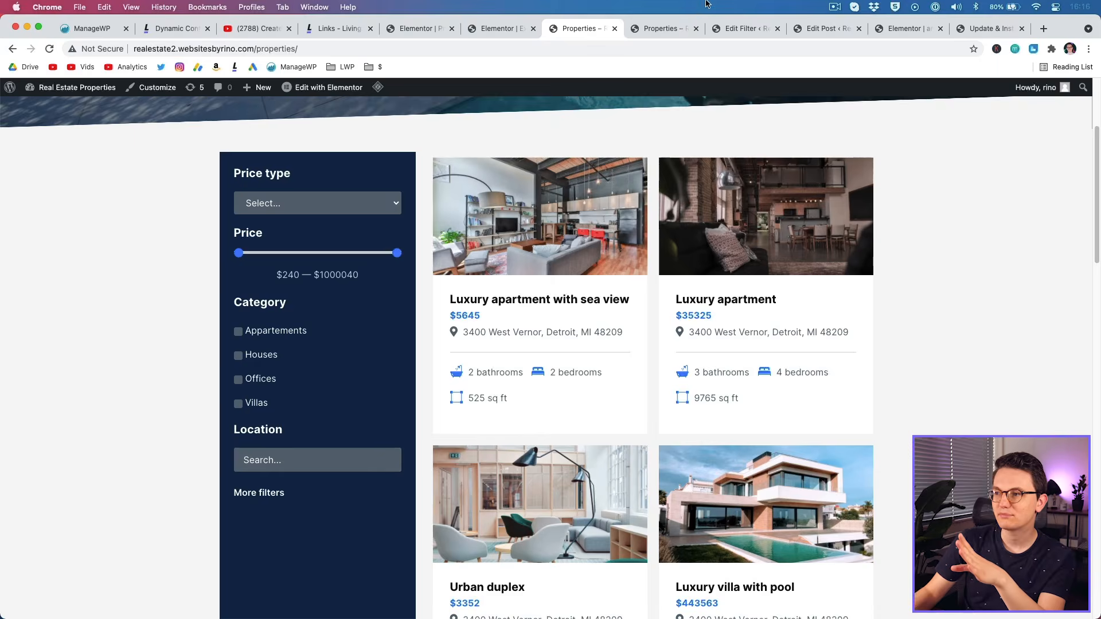
key("ctrl+Tab")
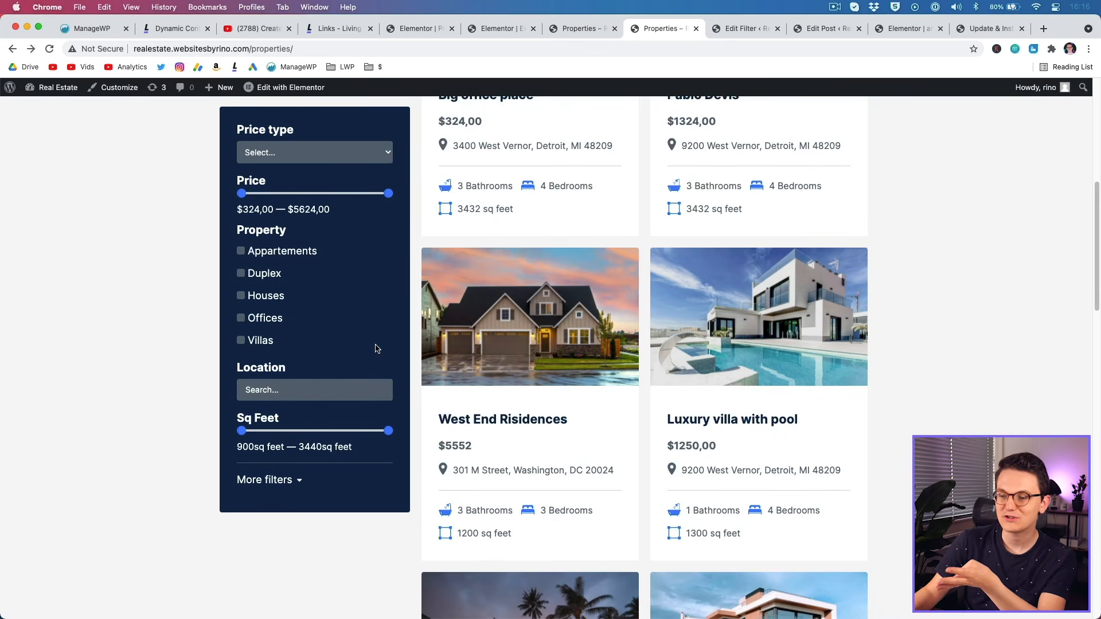
left_click(300, 485)
left_click(302, 485)
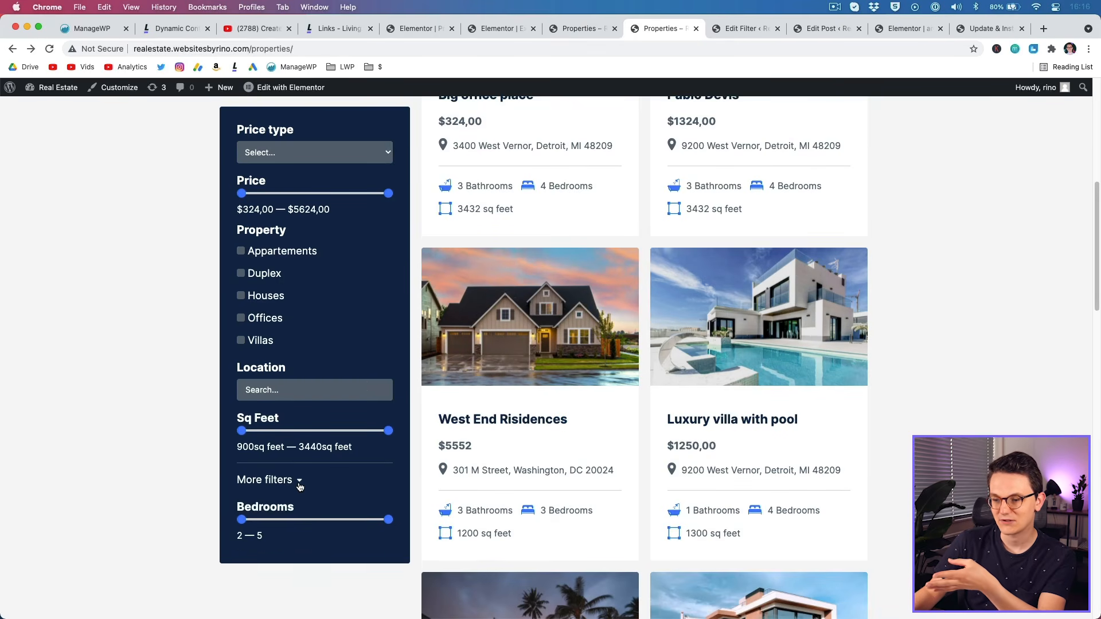
left_click(300, 482)
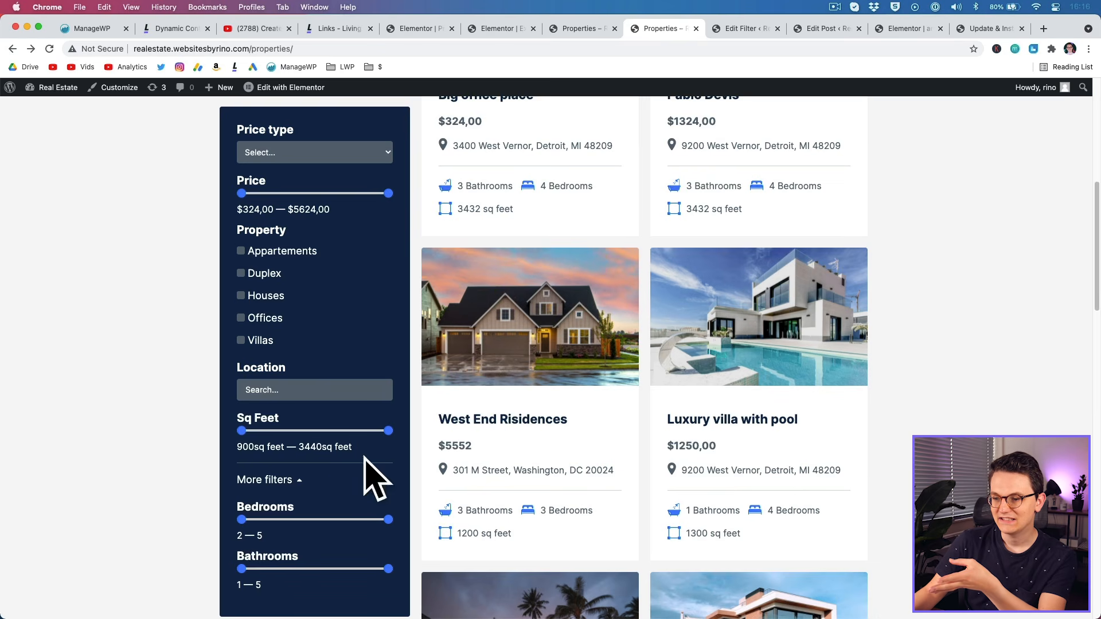
left_click(579, 28)
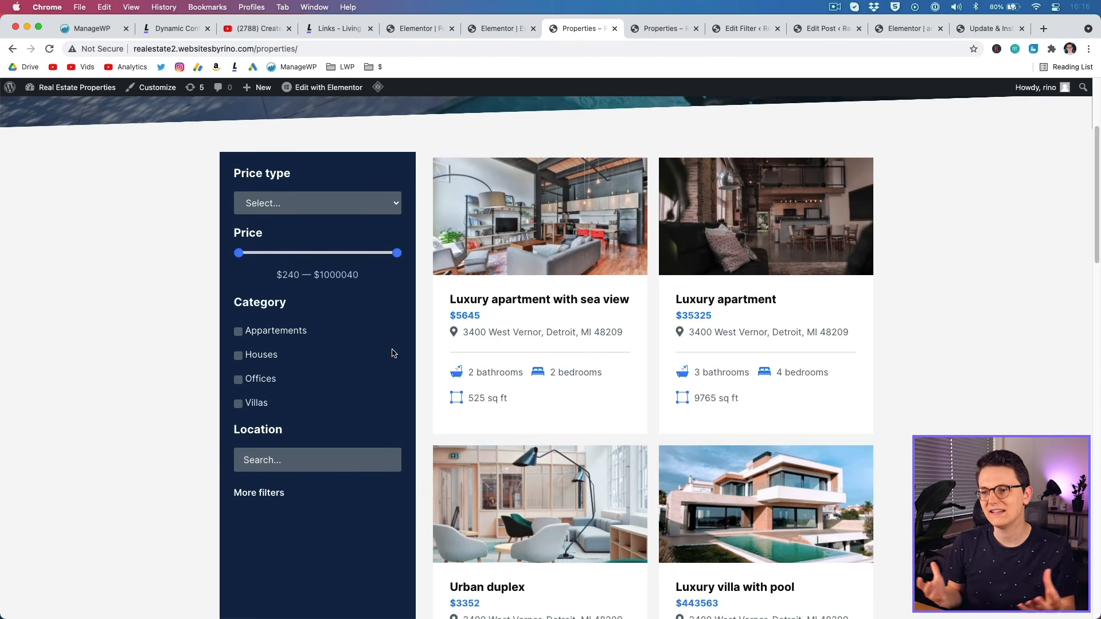